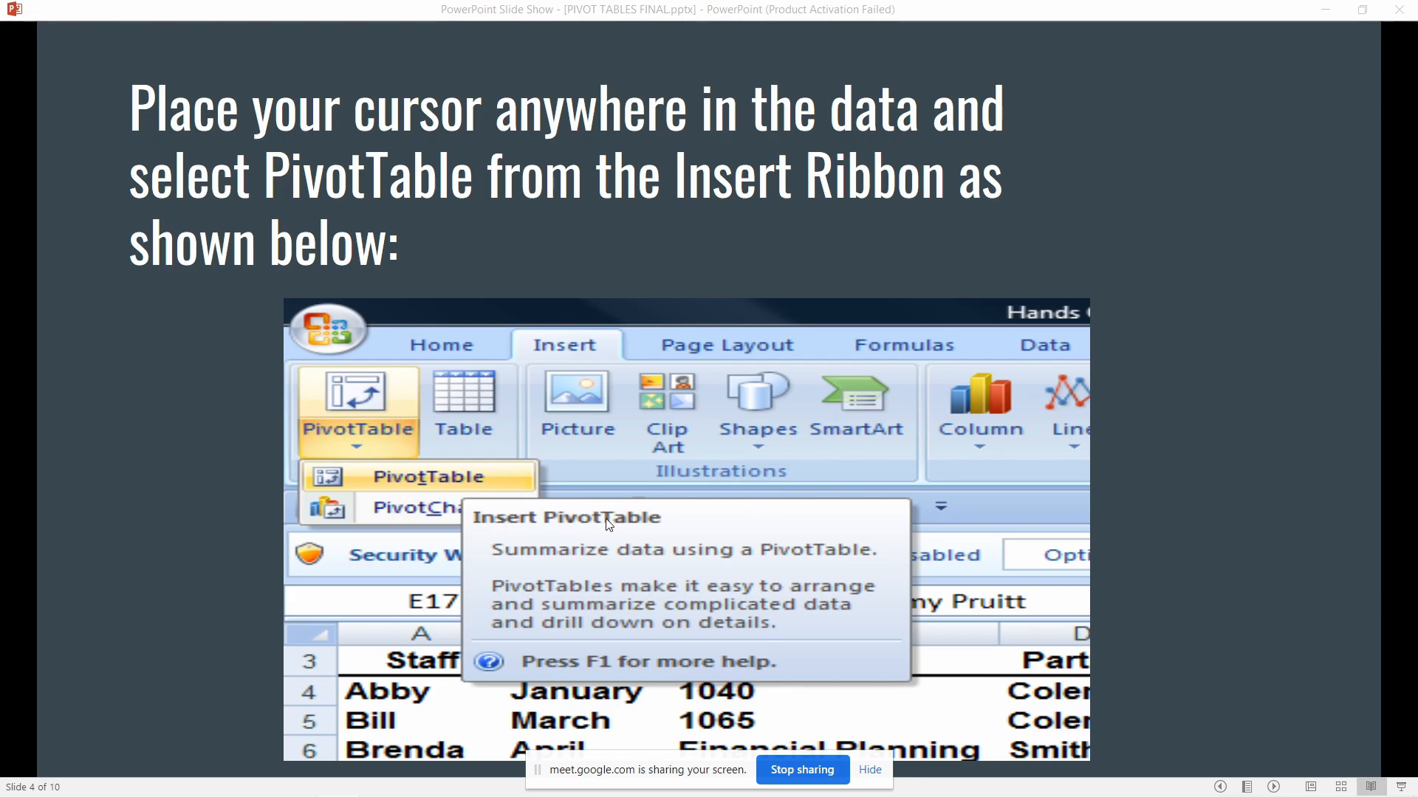
- Go through the slides on inserting, filling and filtering a PivotTable, up to the PivotChart example slide
left_click(642, 589)
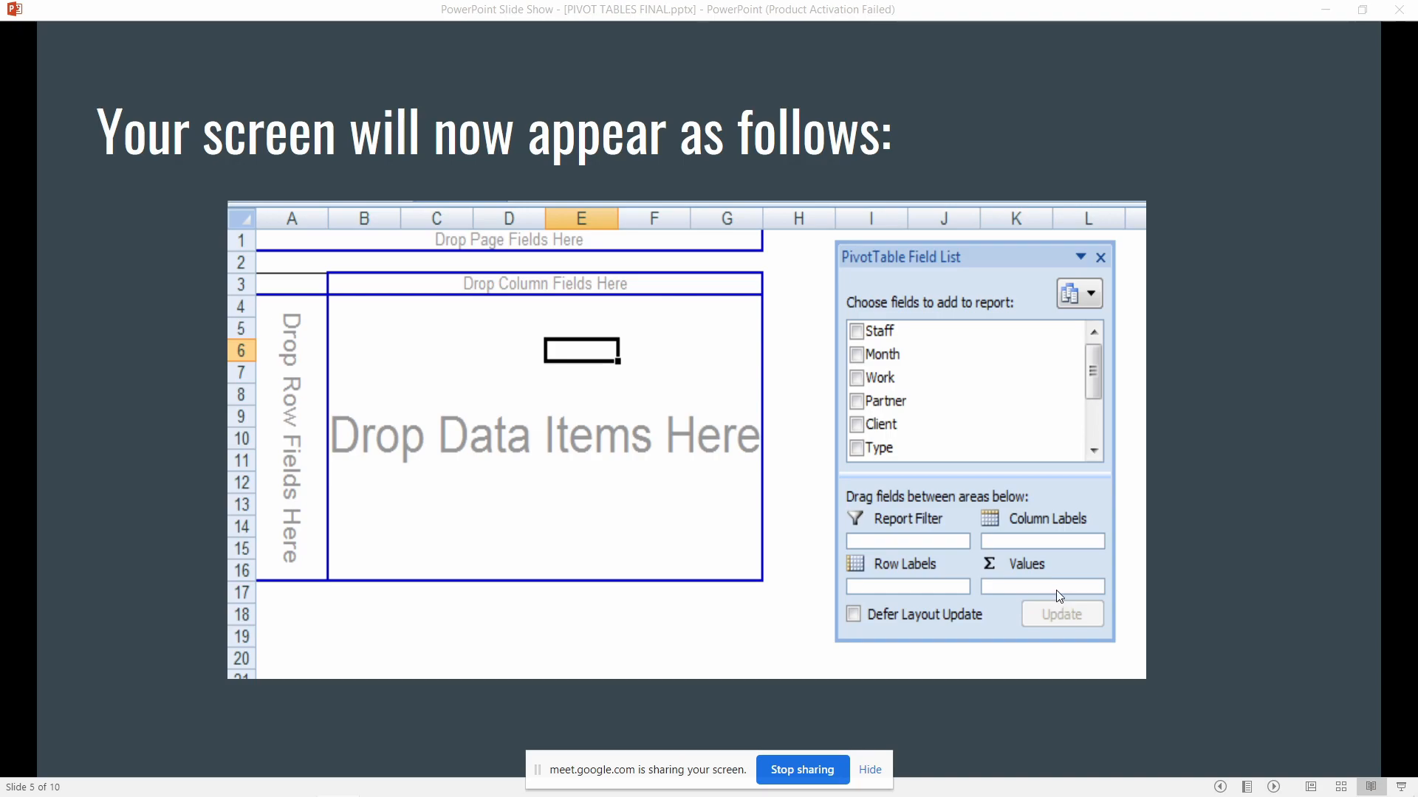
left_click(875, 770)
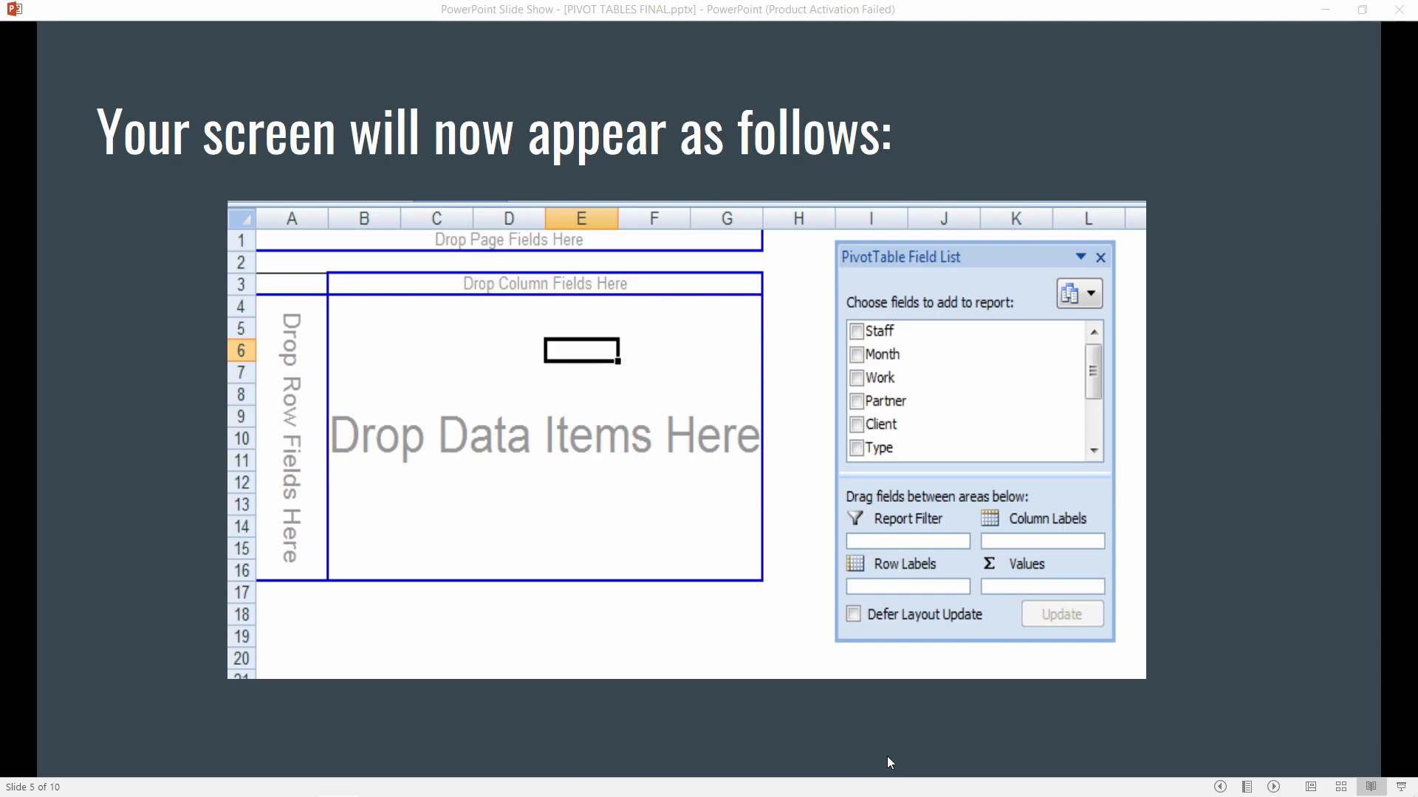
left_click(1075, 645)
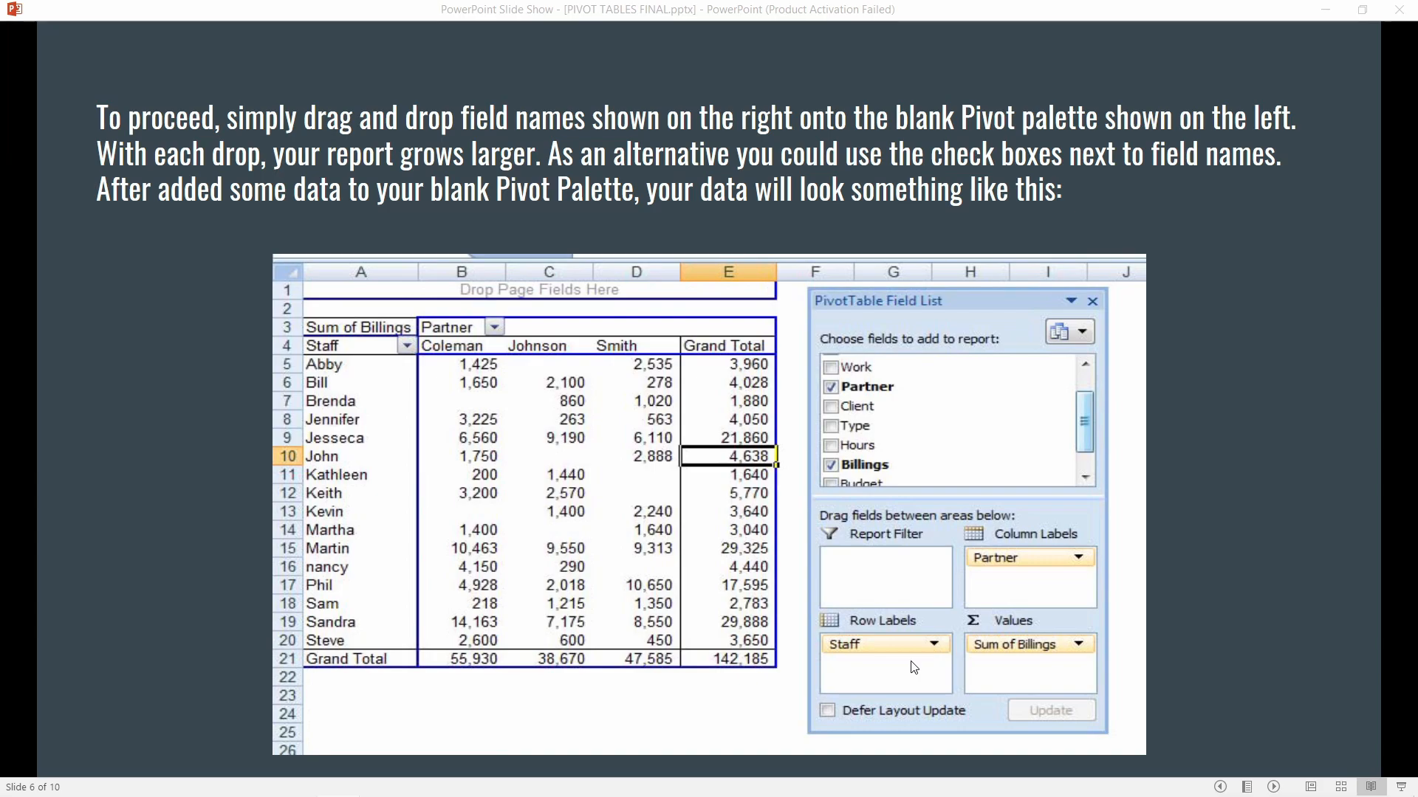
left_click(916, 598)
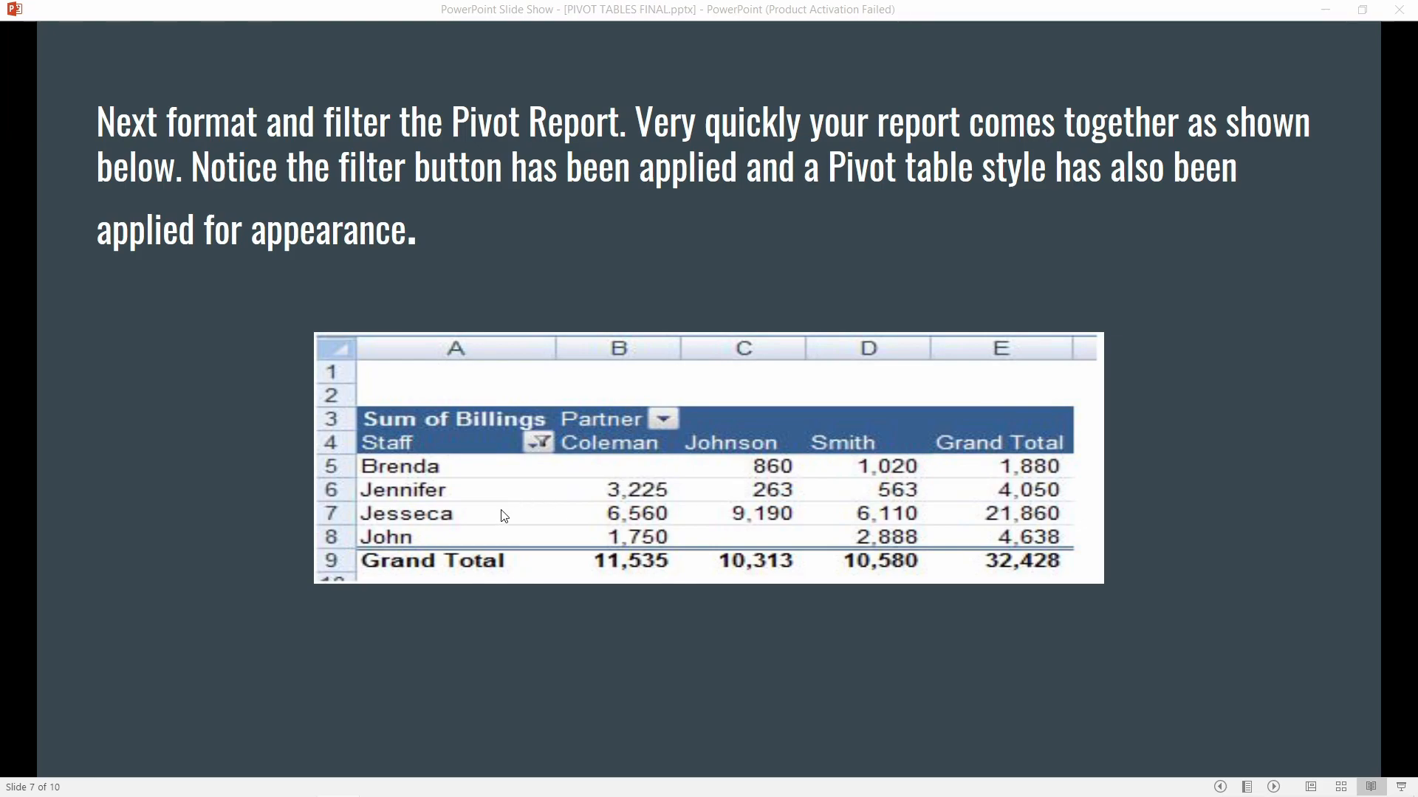
key("Left")
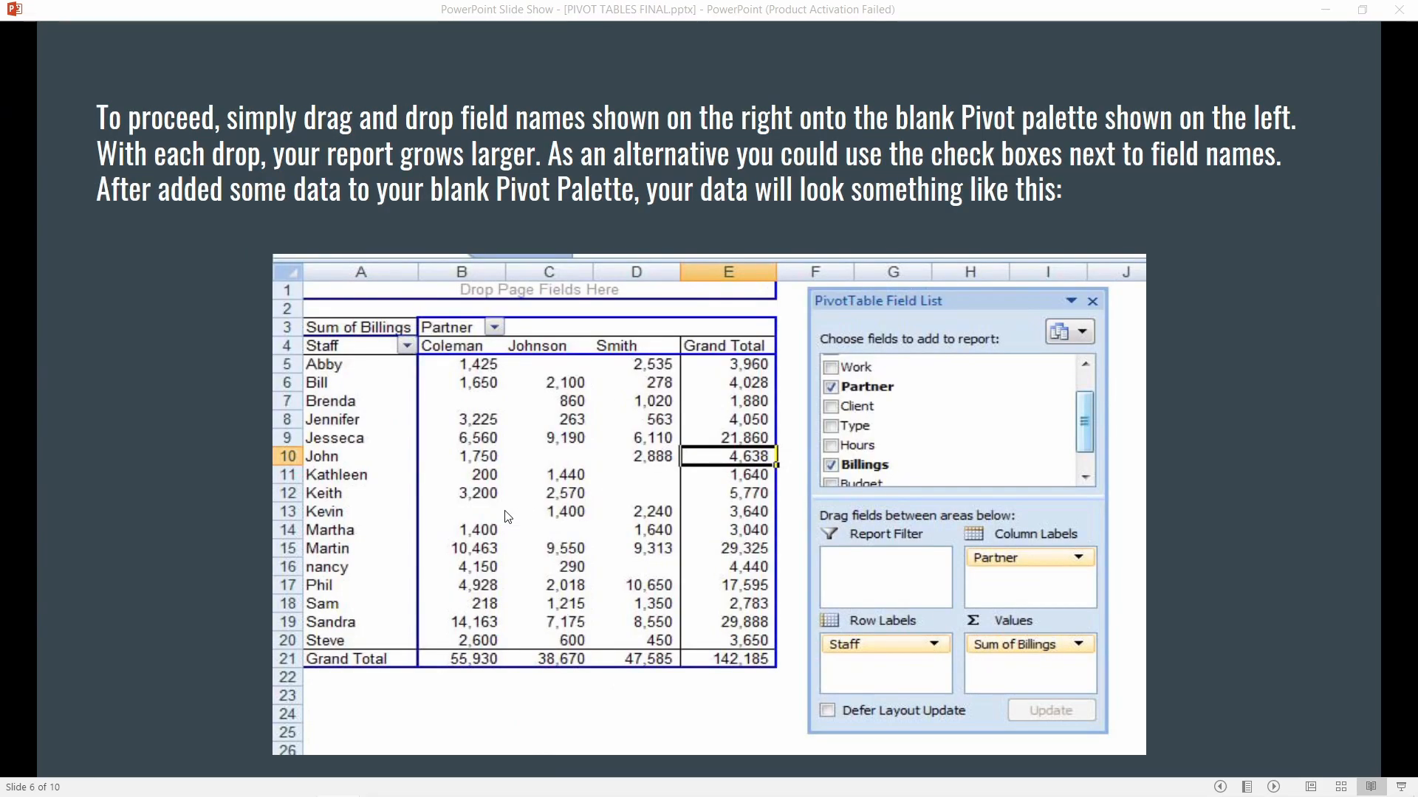
left_click(510, 519)
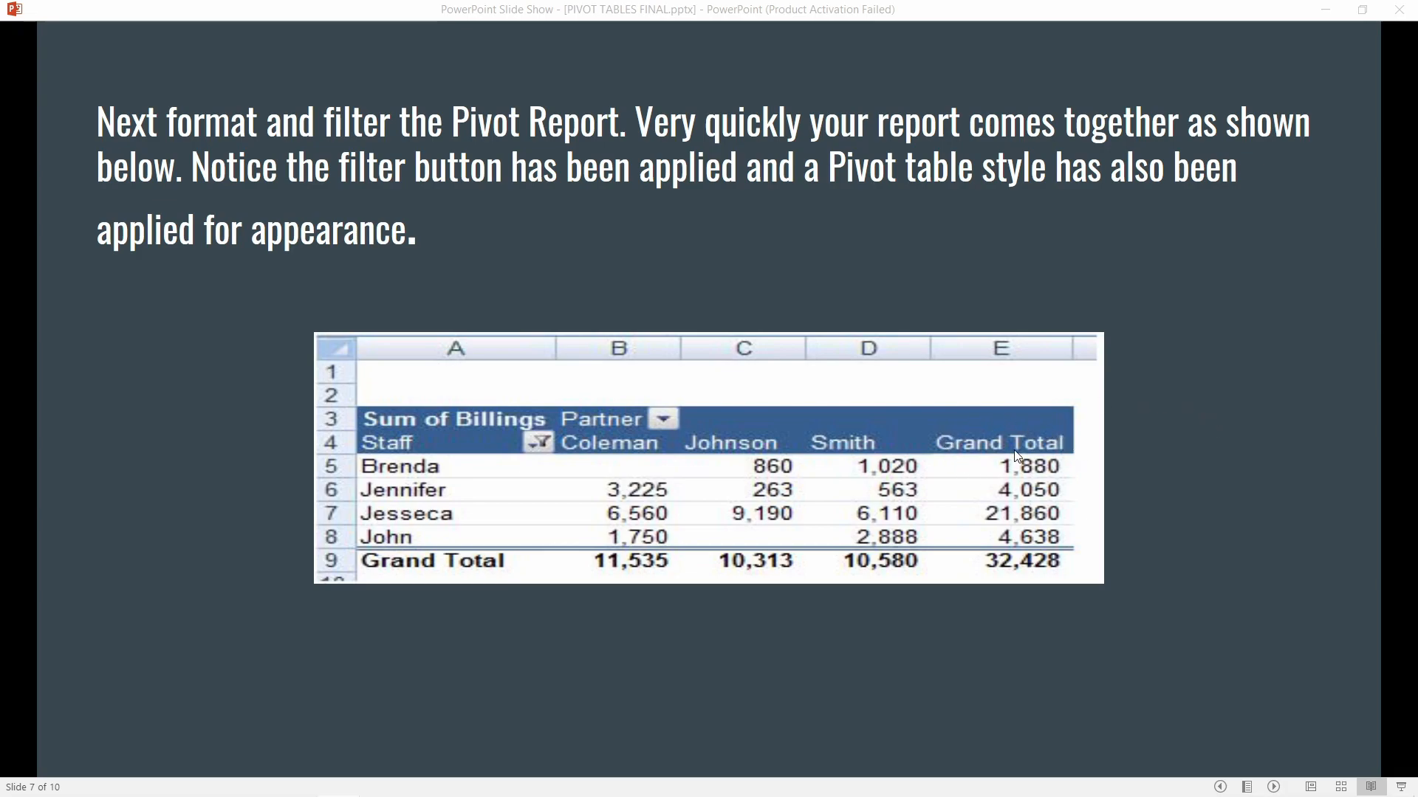
left_click(1091, 634)
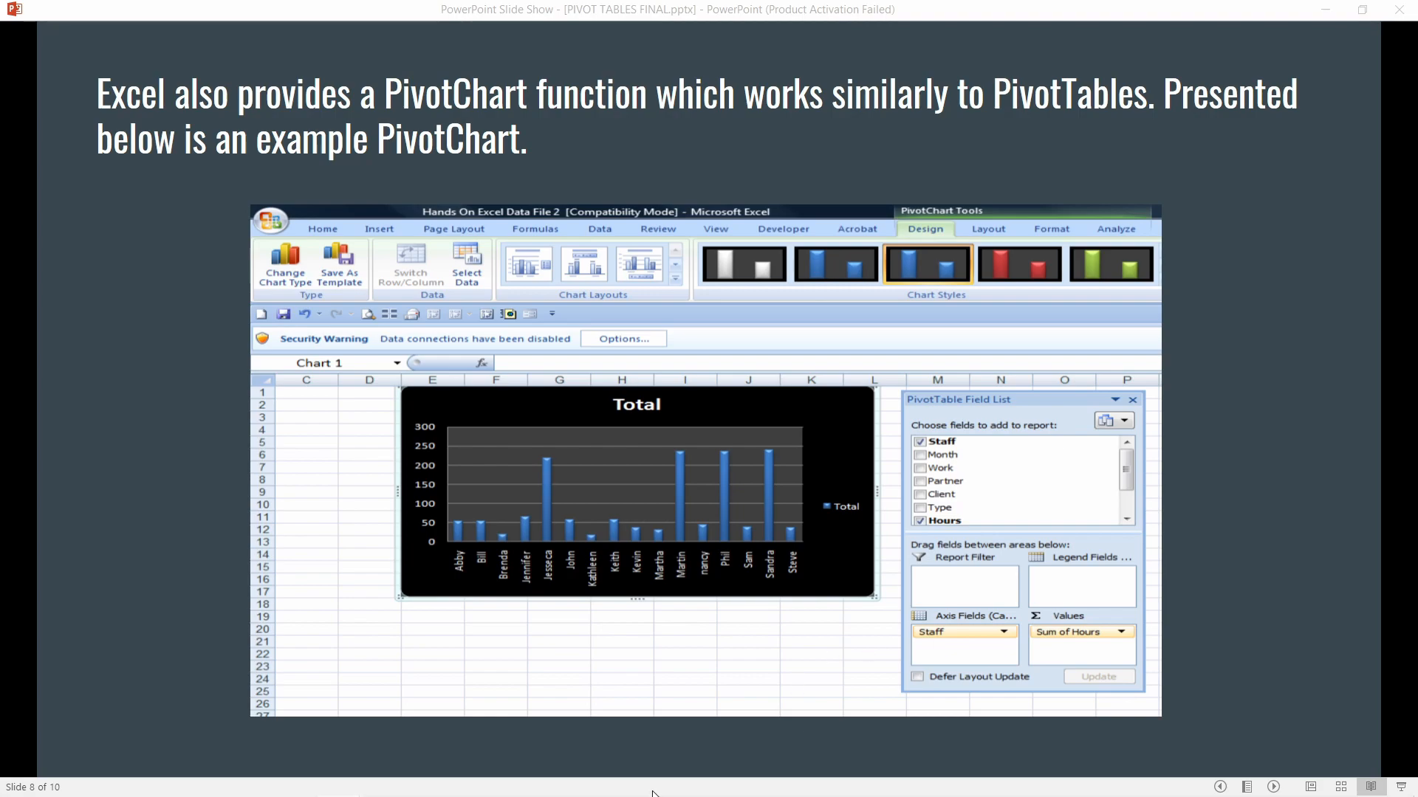
- Switch to the pivot-tables.xlsx workbook in Excel and enlarge the Sheet1 view to 145%
mouse_move(653, 794)
mouse_move(430, 779)
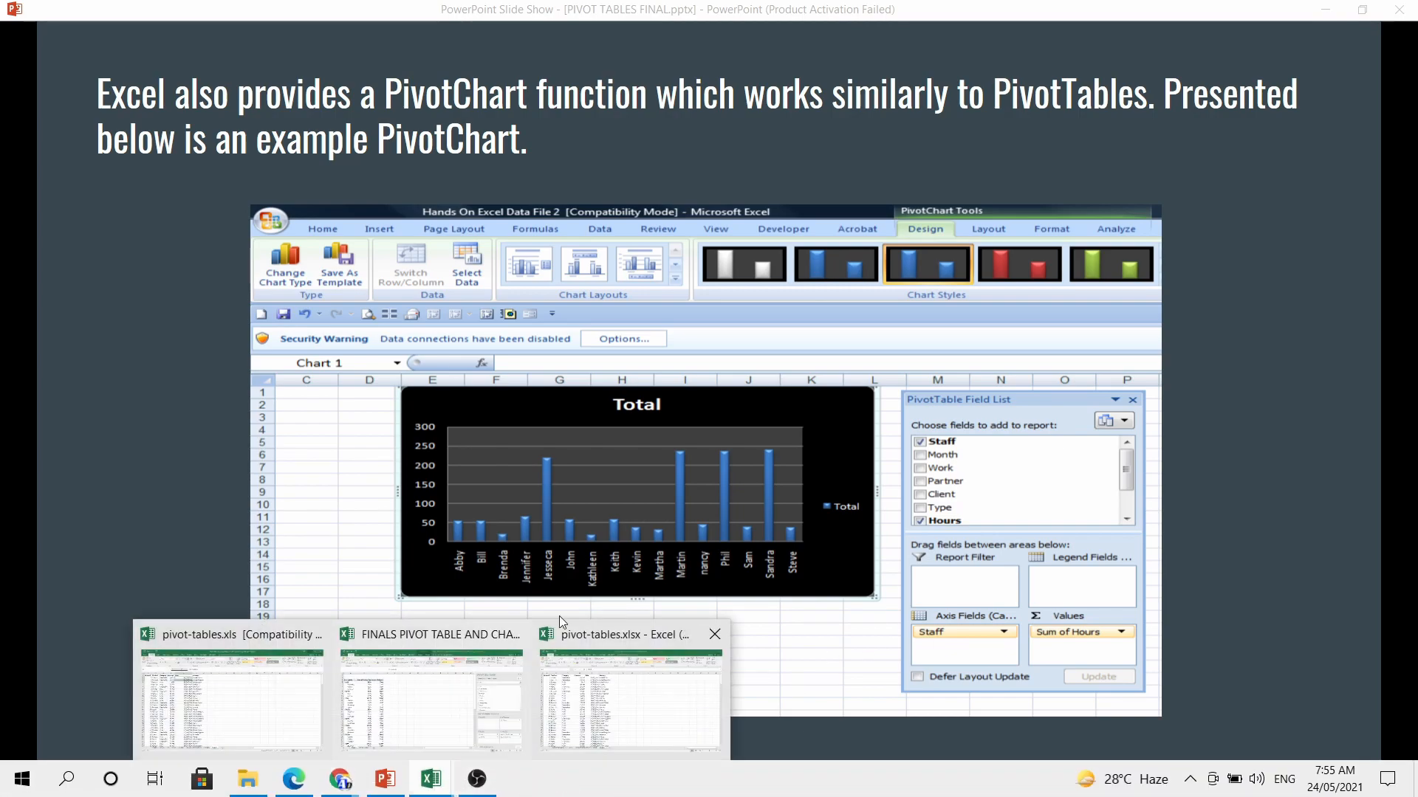
left_click(615, 635)
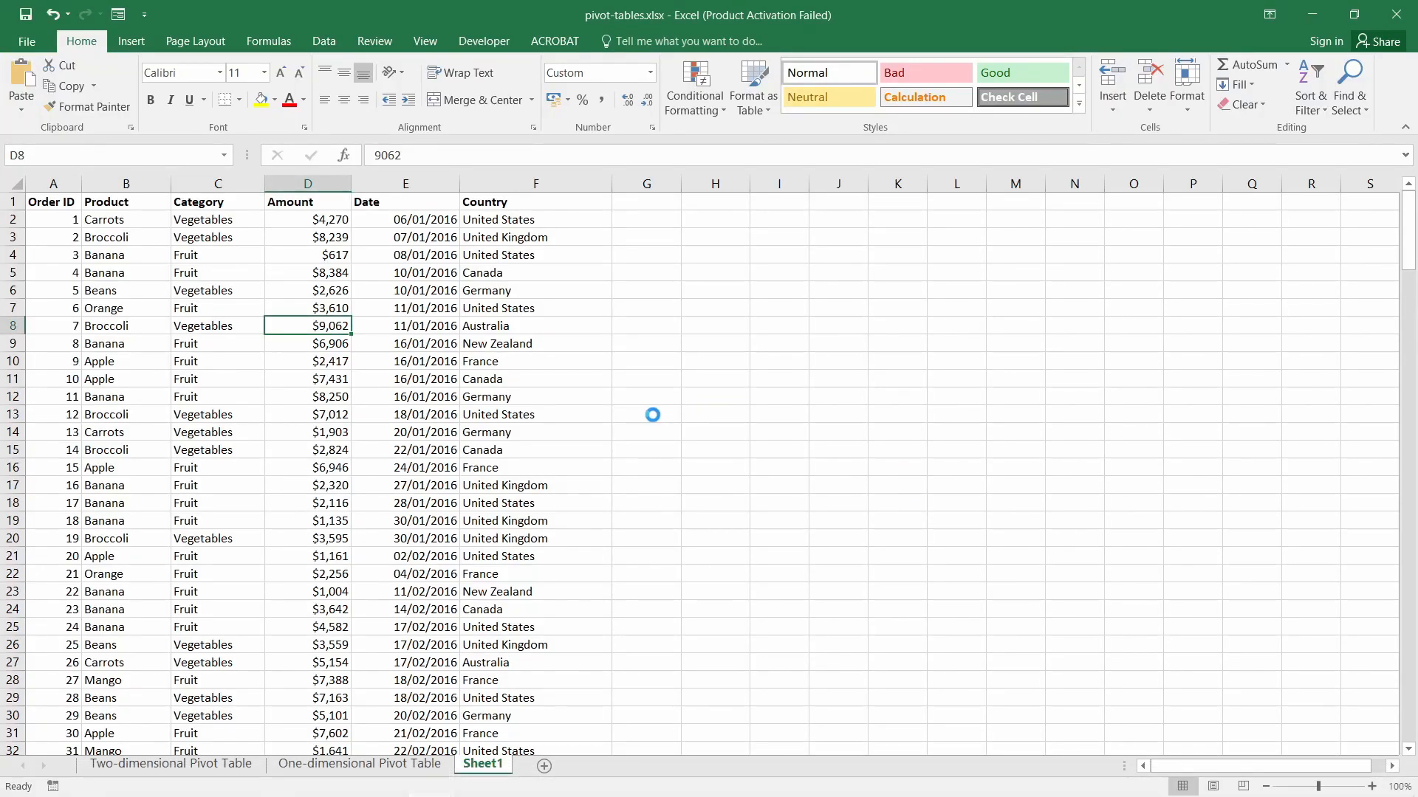
scroll(655, 417, "up", 3)
scroll(655, 418, "up", 2)
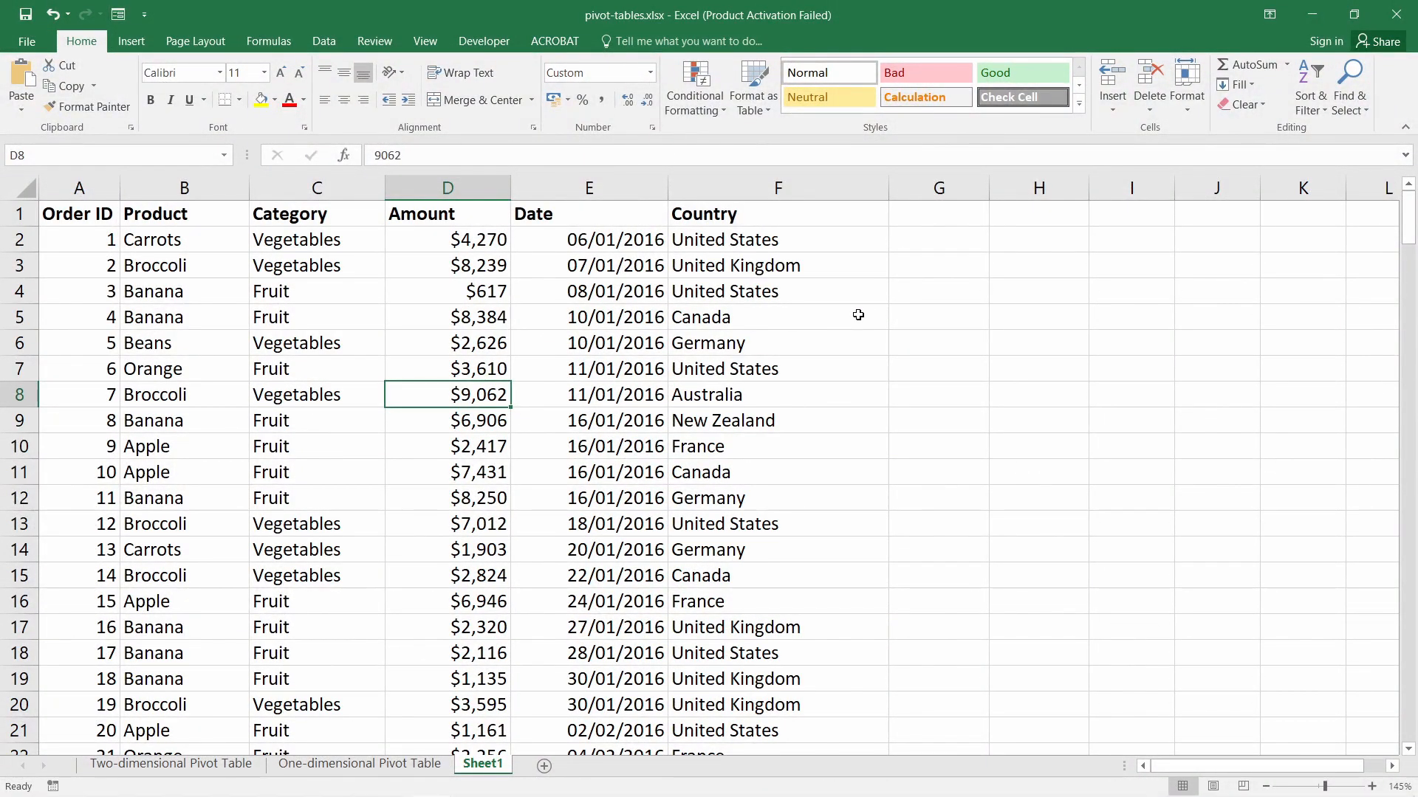
- Examine the Product column of the order data down to its last row, then individual products in the first rows
left_click(220, 250)
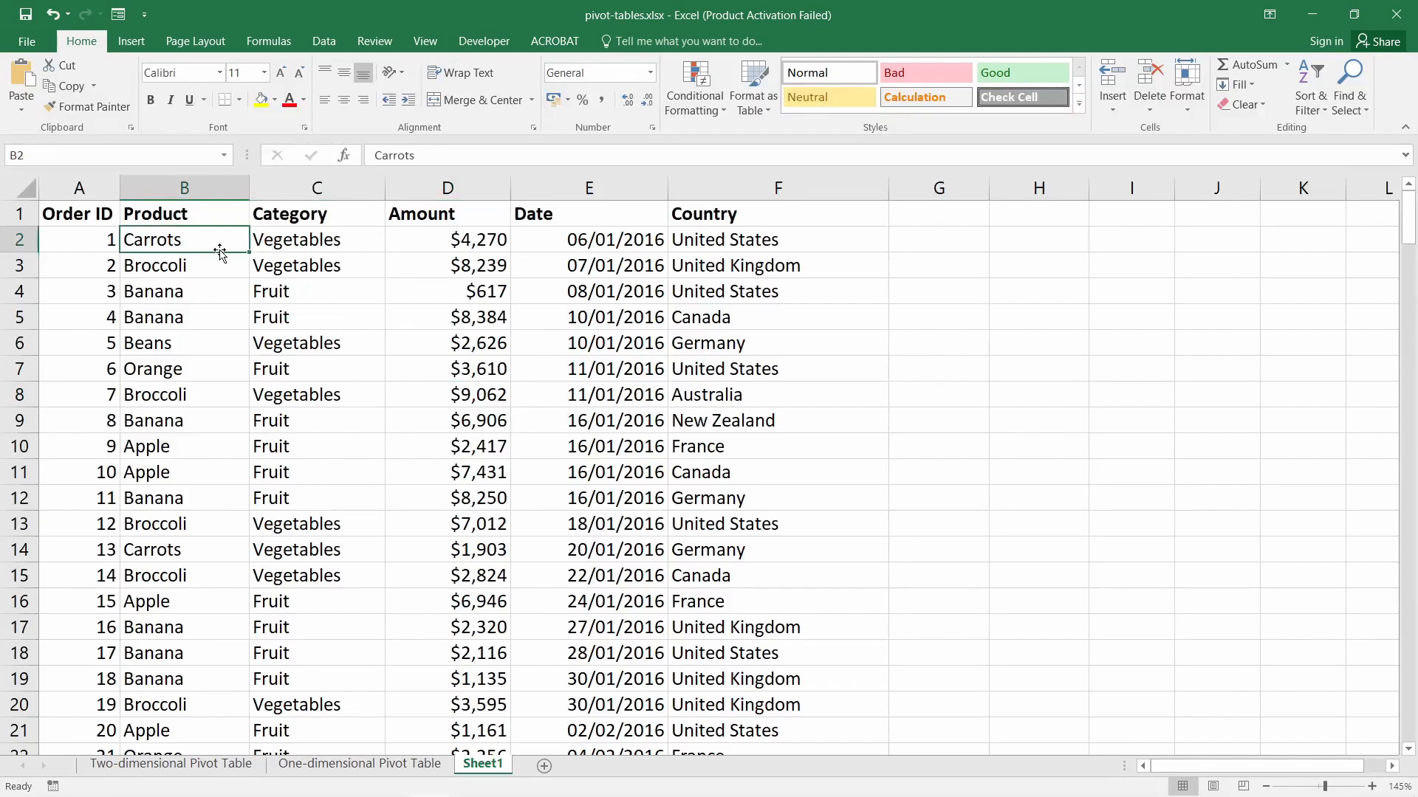
key("ctrl+shift+Down")
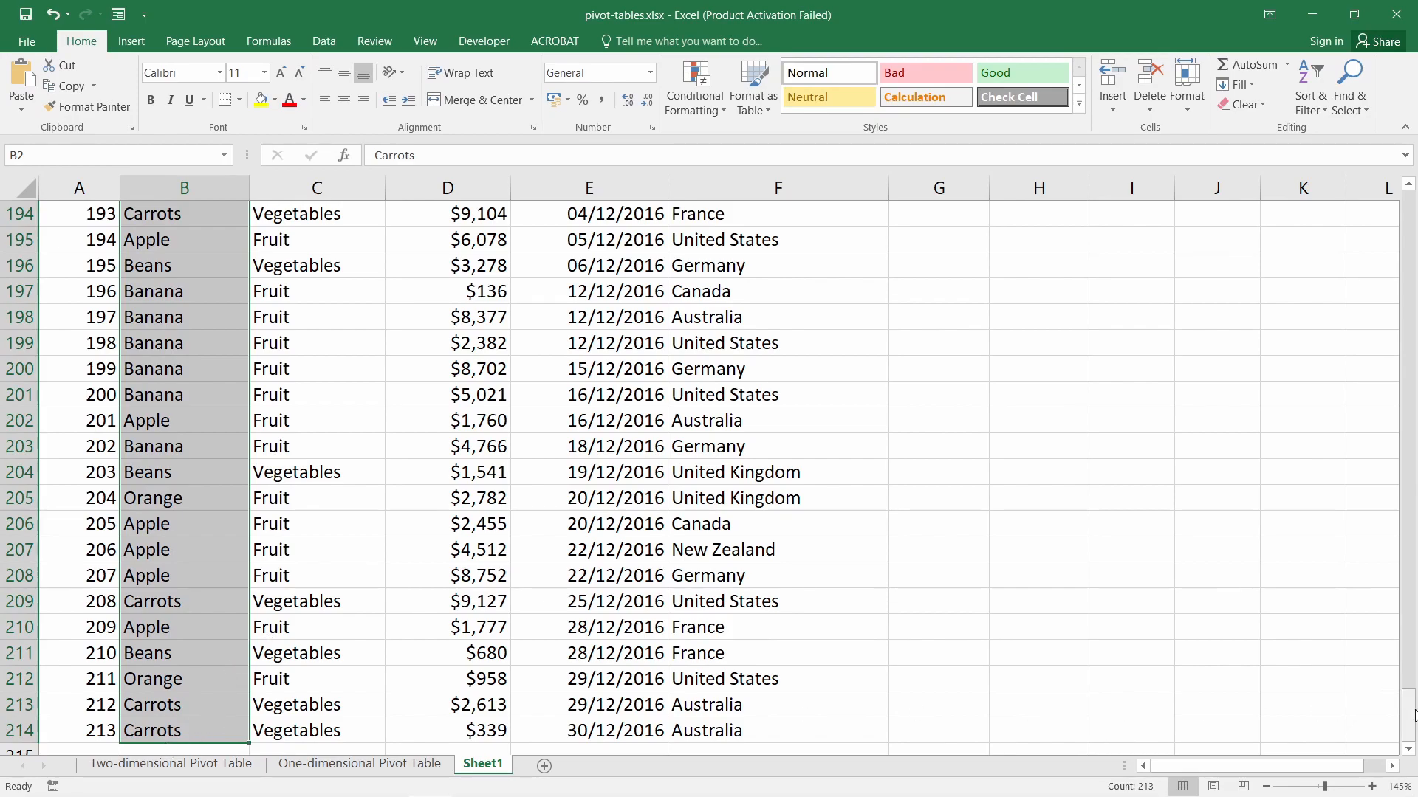
left_click_drag(1414, 714, 1408, 215)
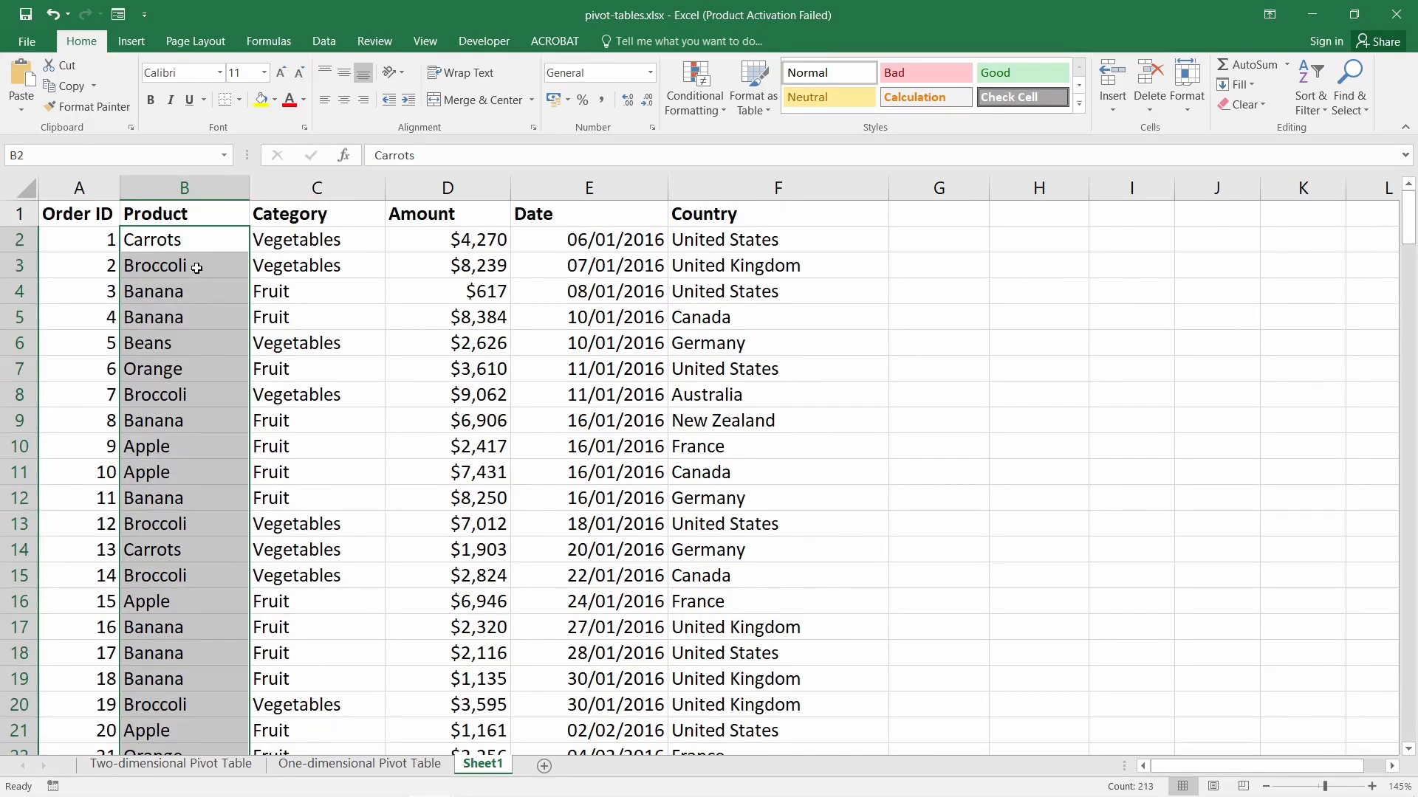
left_click(197, 242)
left_click(197, 265)
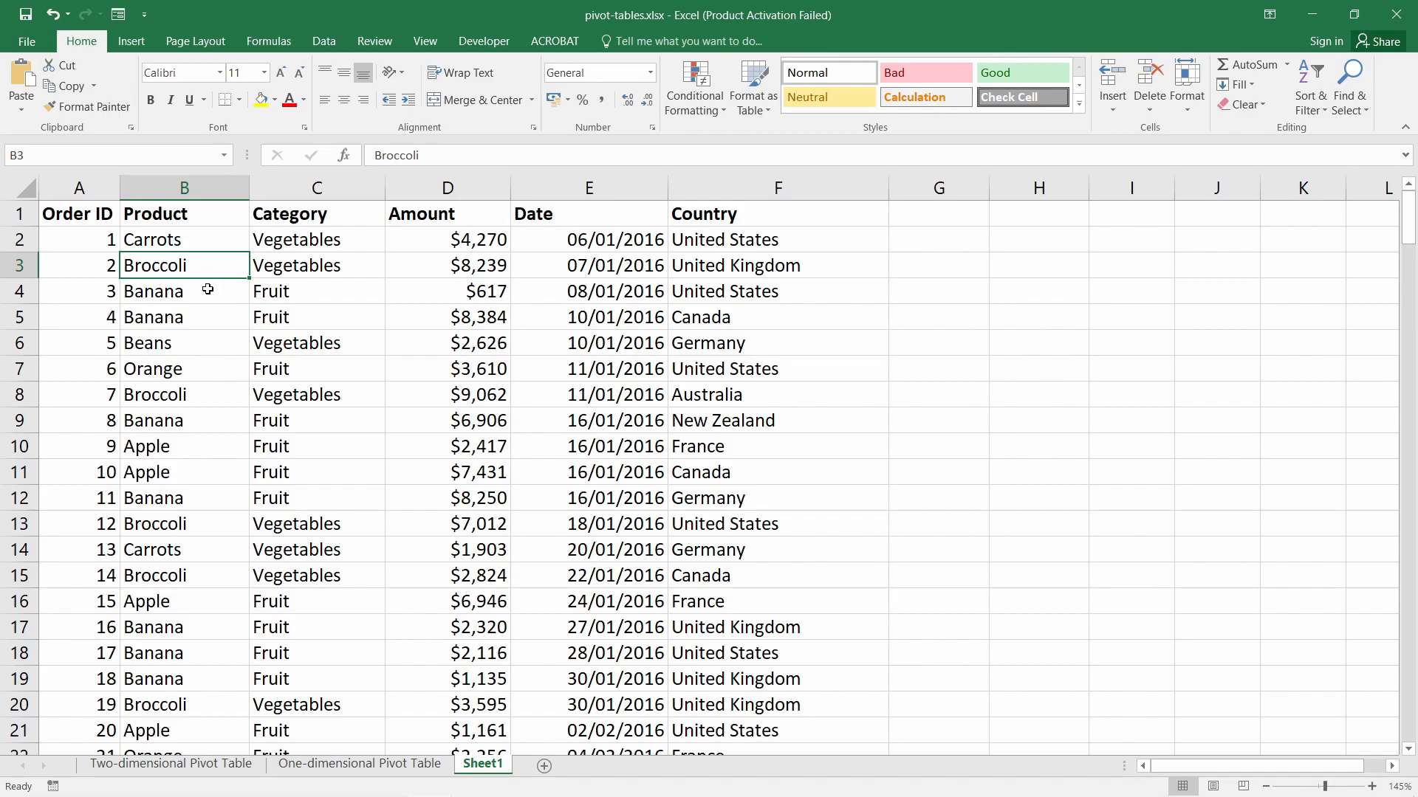
left_click(208, 289)
left_click(210, 350)
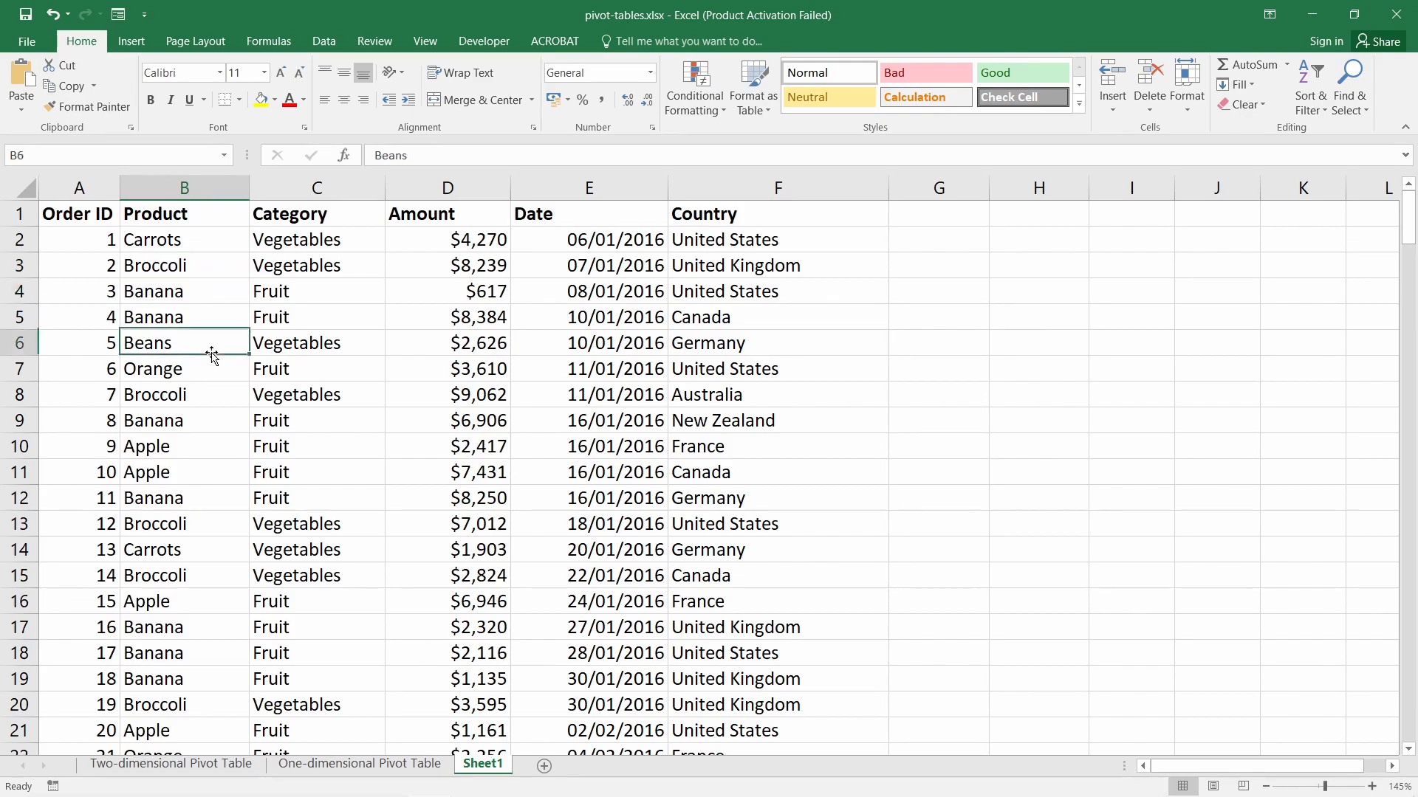
left_click(203, 375)
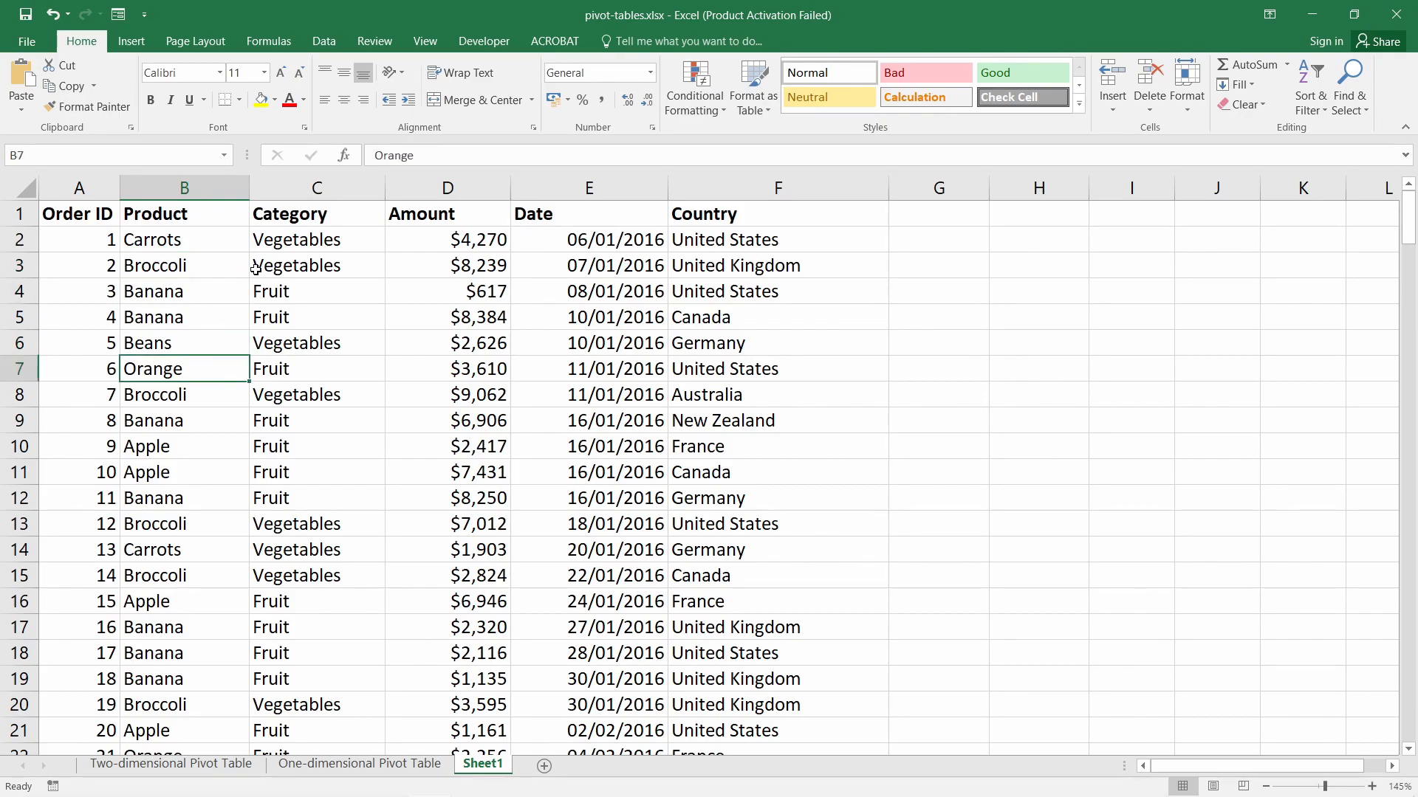
- Examine the Category, Date, Country and Amount columns of the order data on Sheet1
left_click_drag(299, 247, 303, 270)
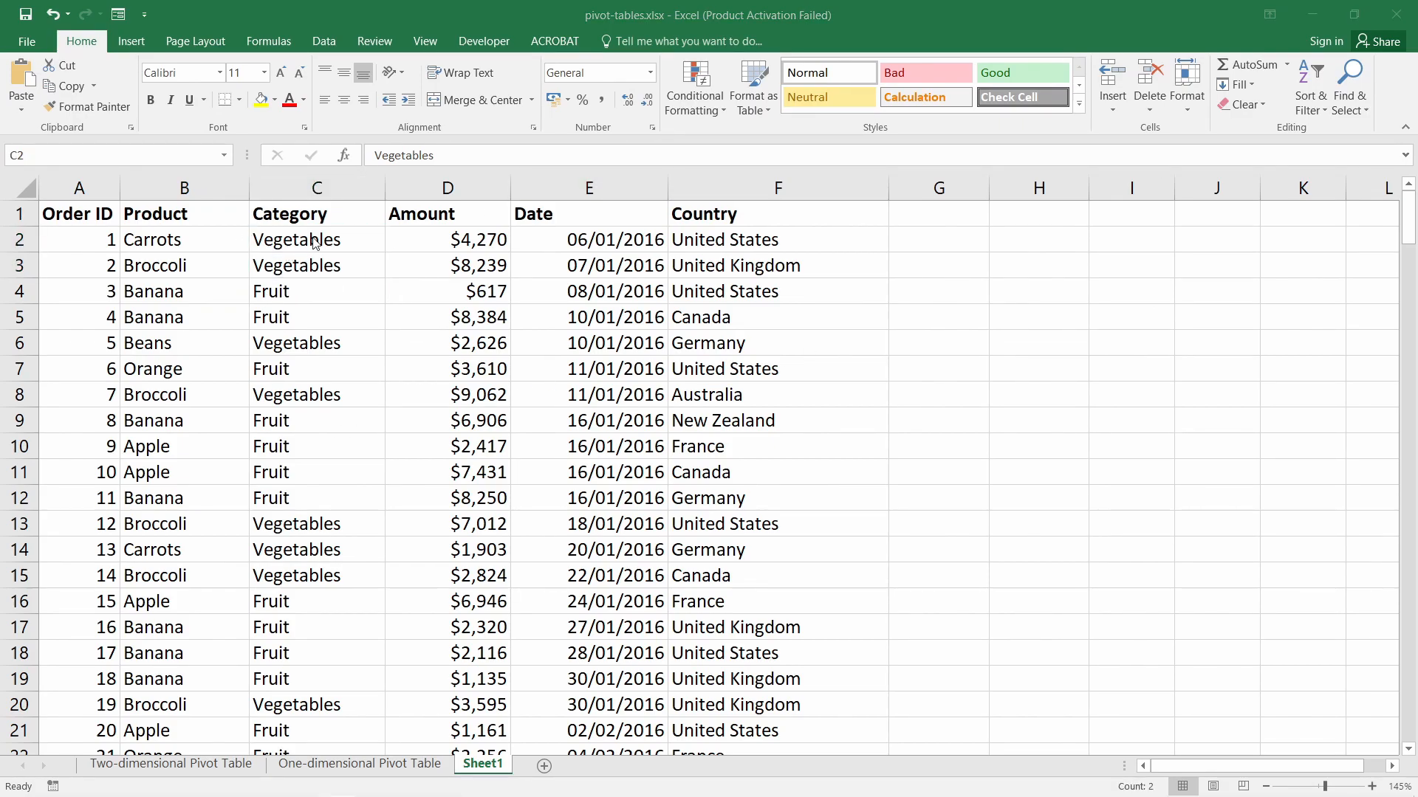
left_click(336, 307)
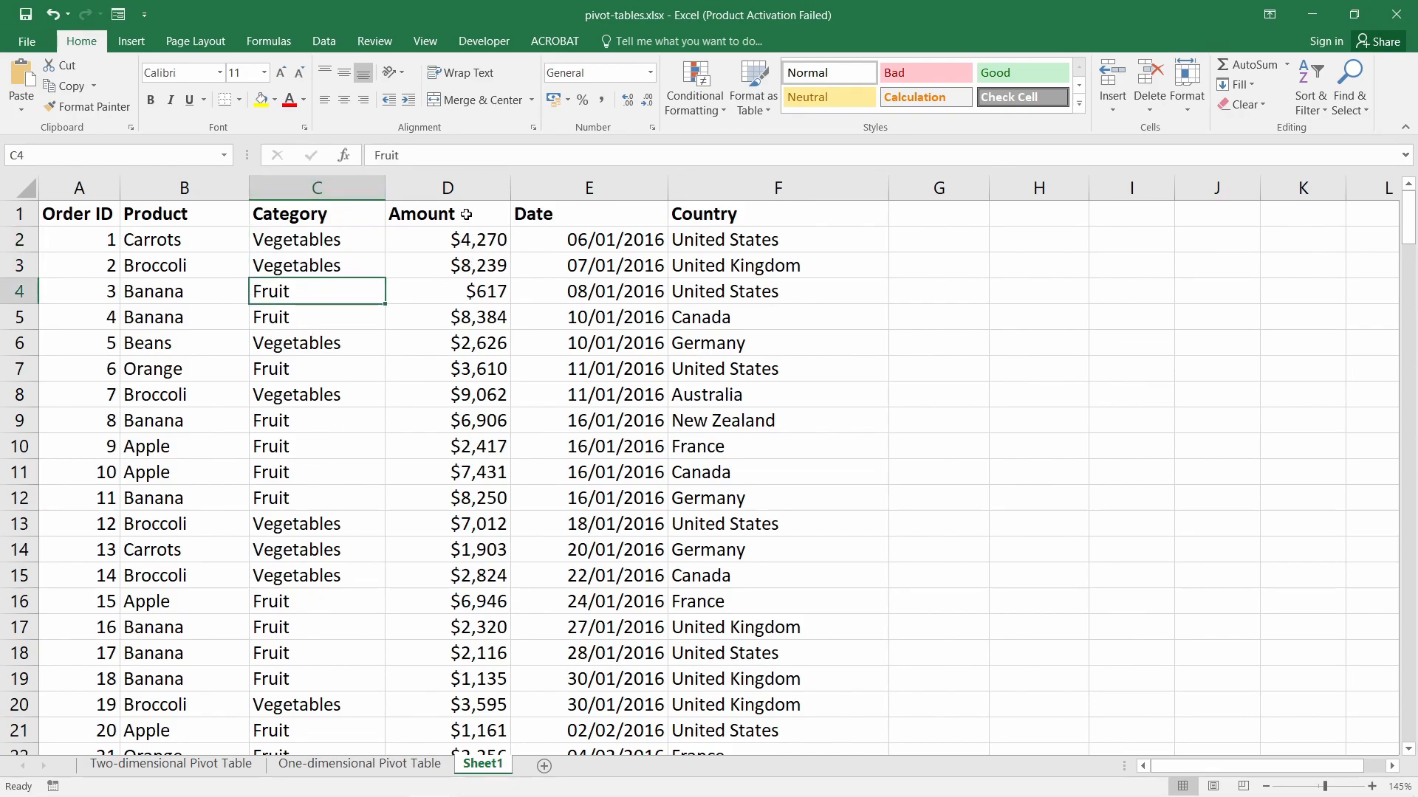
left_click_drag(511, 188, 519, 188)
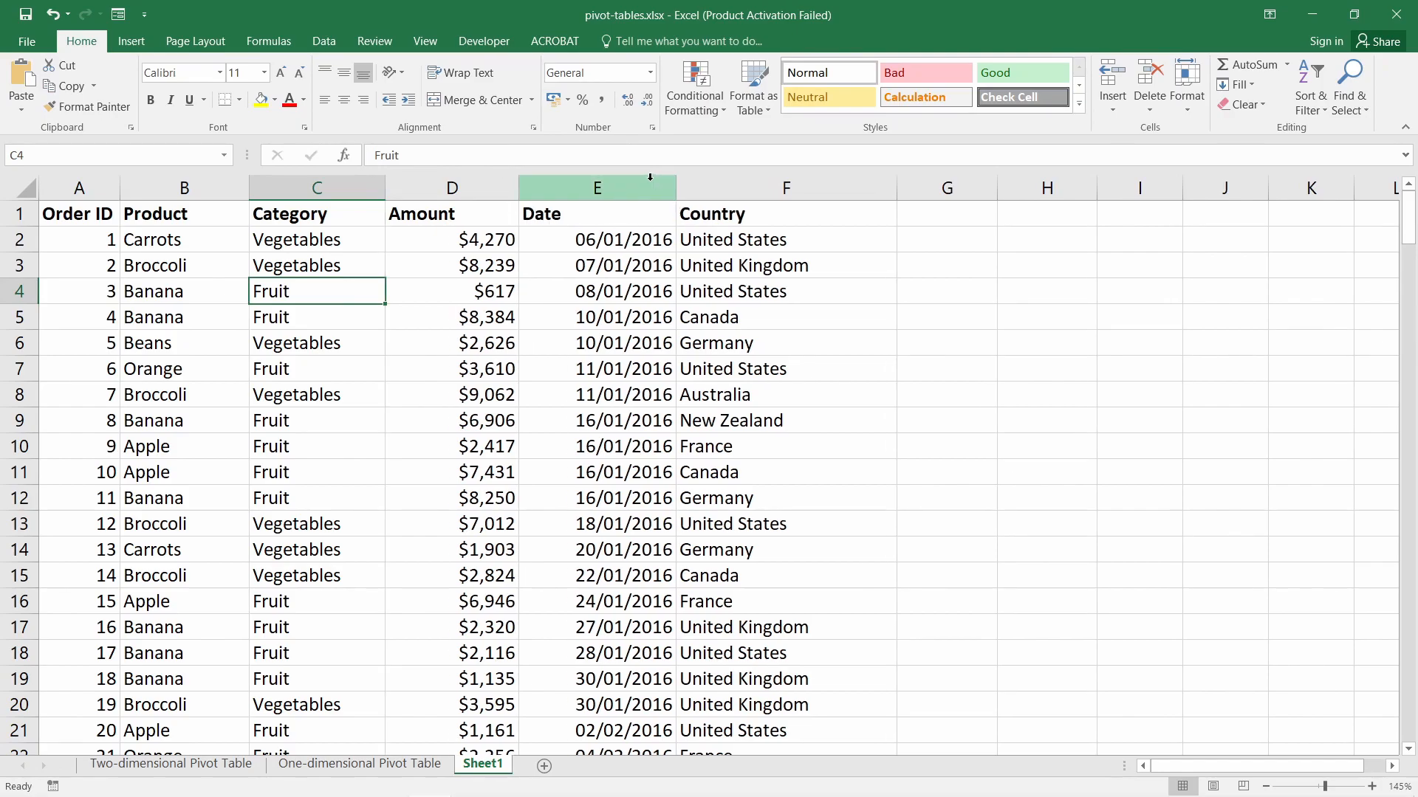
left_click(650, 179)
left_click(784, 181)
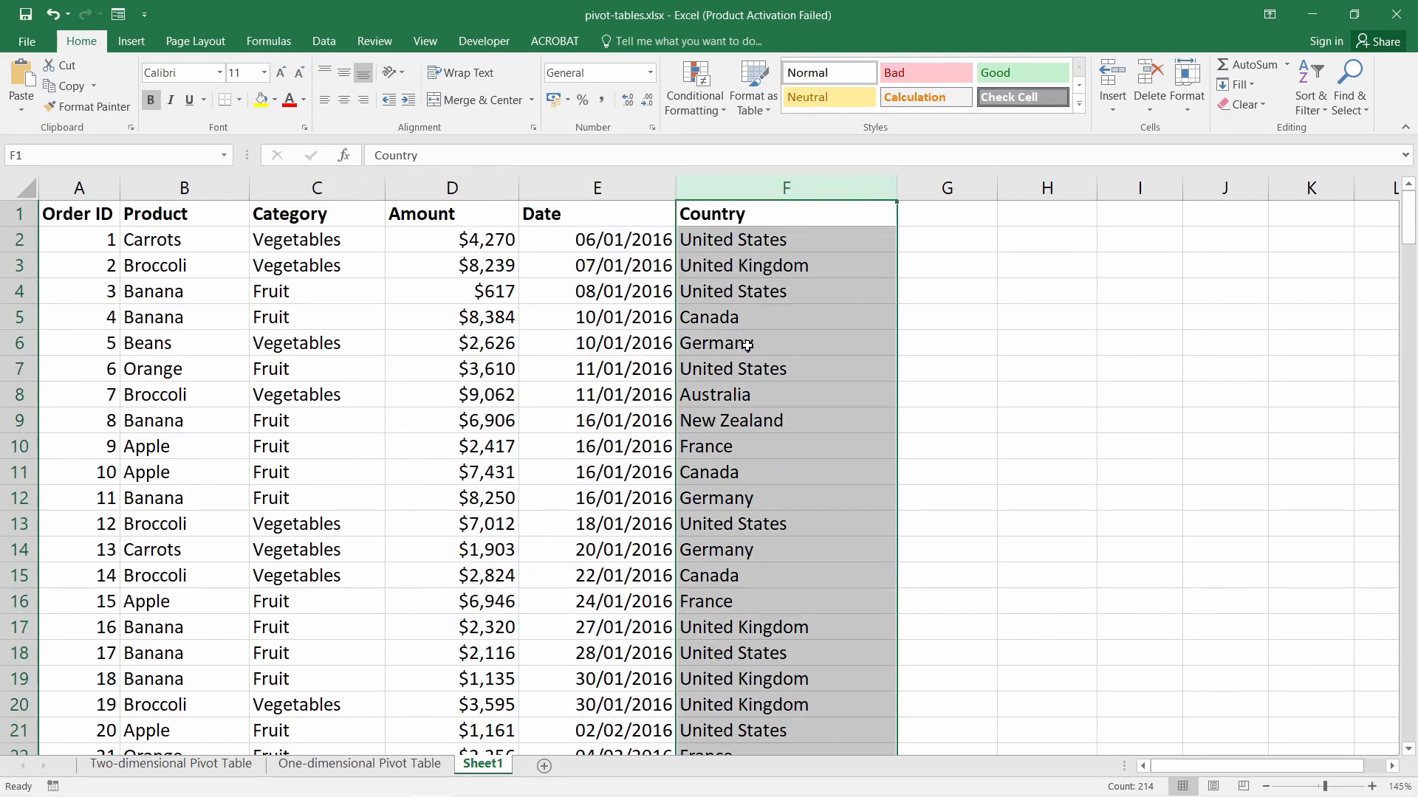
left_click_drag(160, 246, 374, 240)
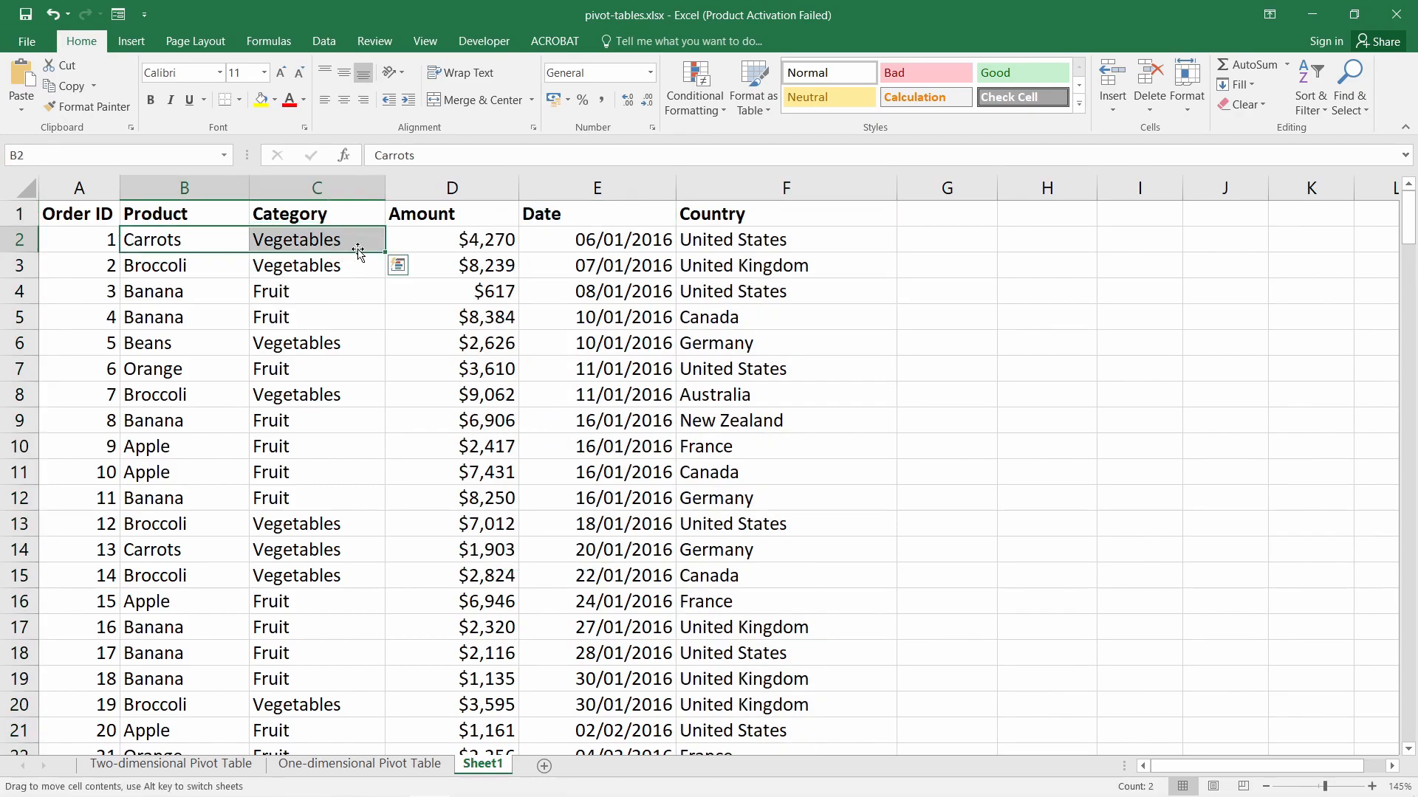
left_click(476, 249)
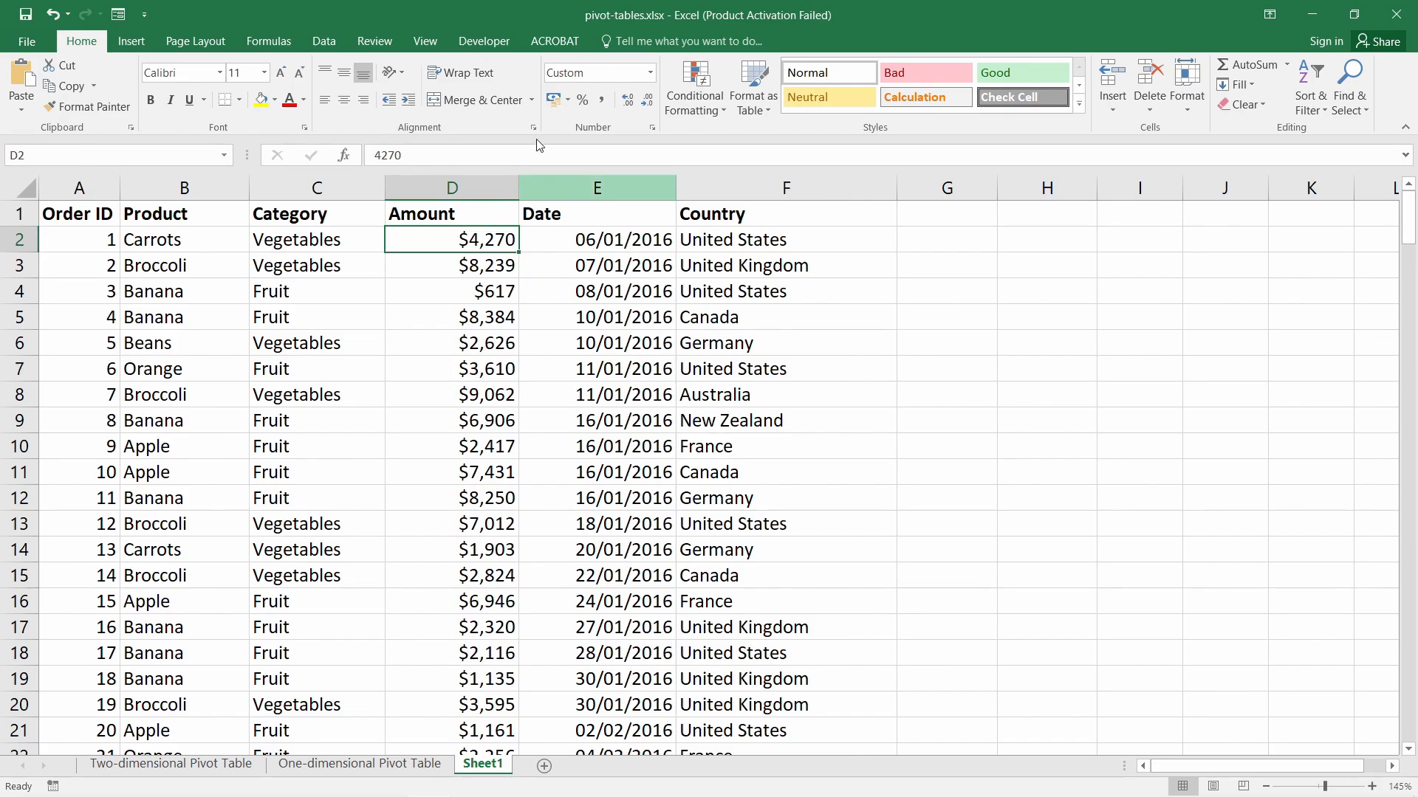
- Inspect the empty cells beside the order data, in columns G to J, as a possible place for the PivotTable
left_click(937, 292)
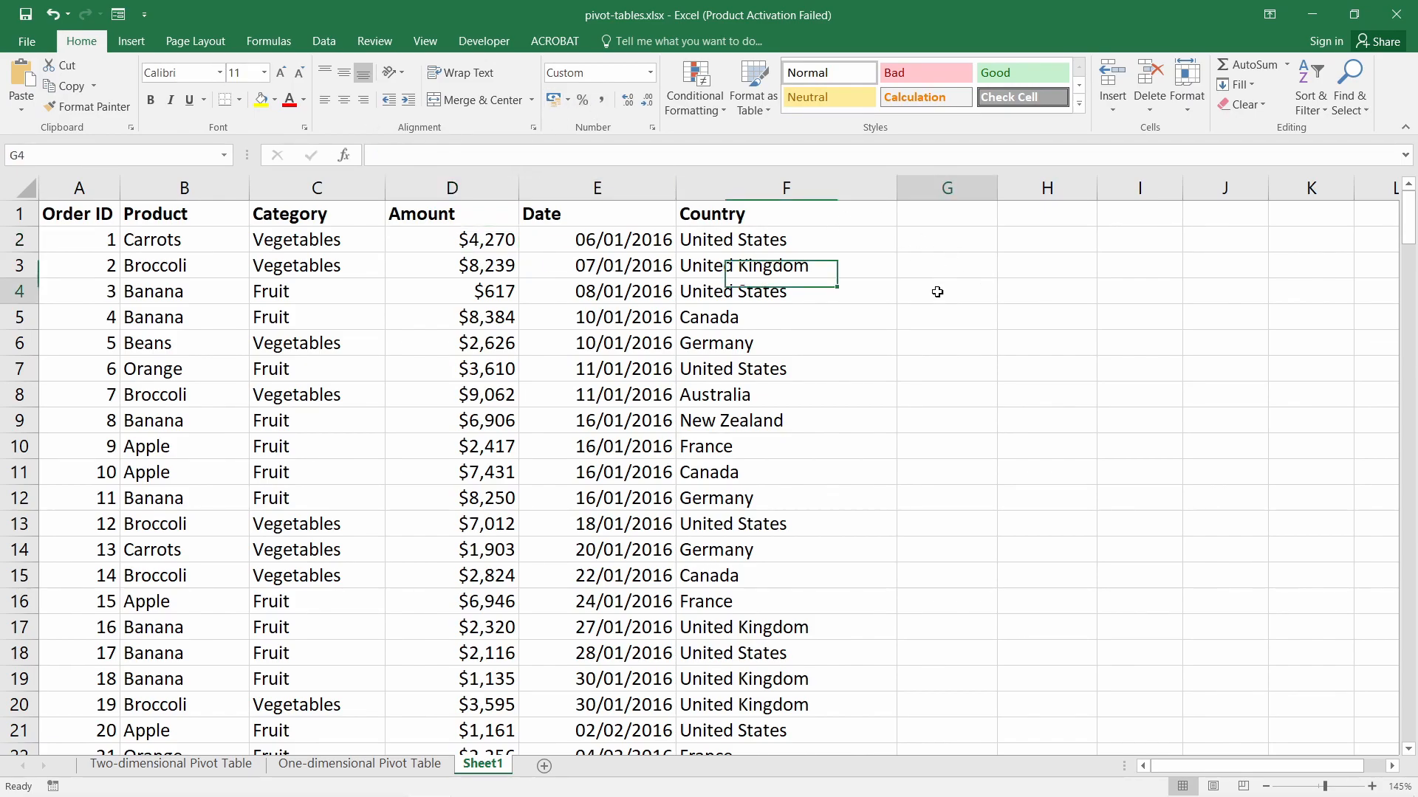
left_click(1035, 270)
left_click_drag(1243, 767, 1145, 768)
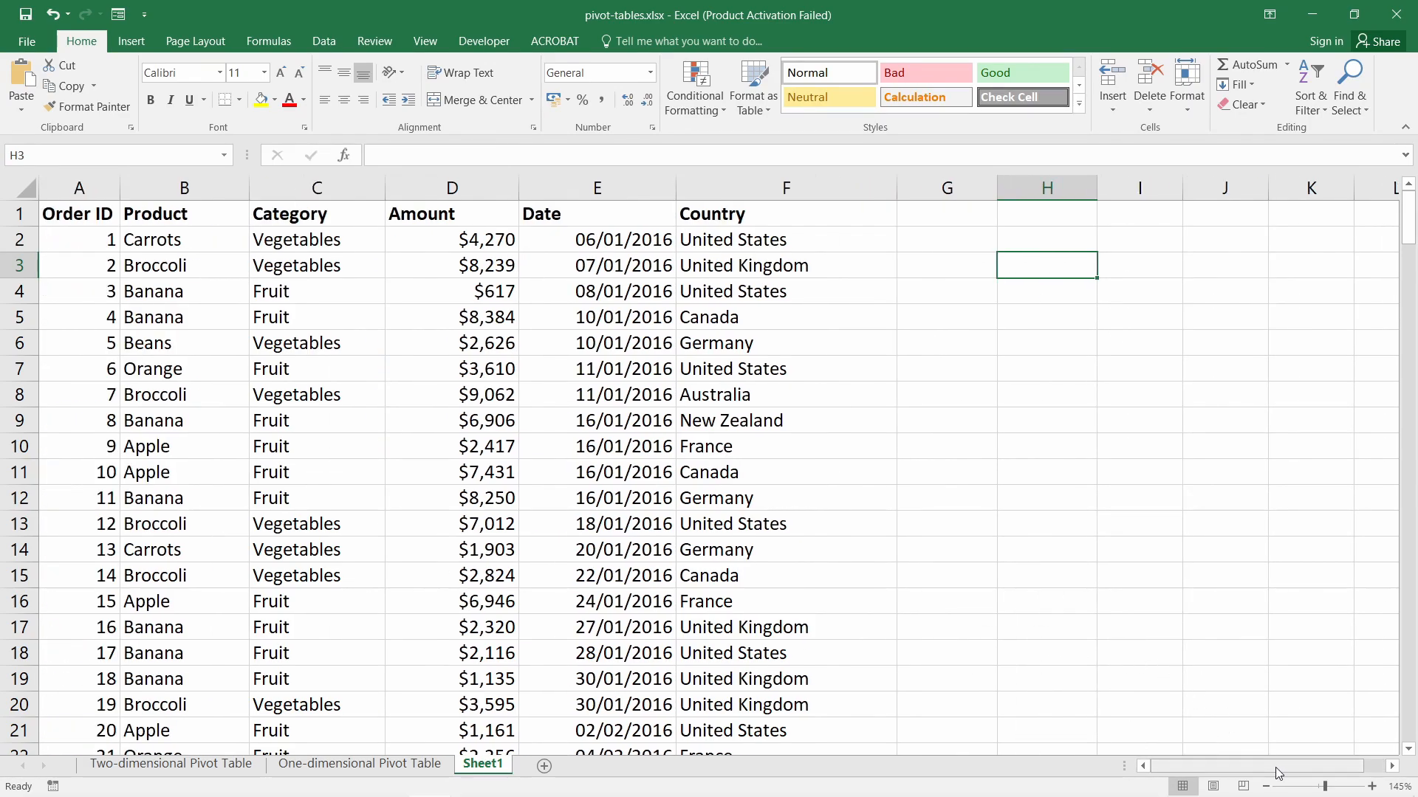
left_click_drag(1279, 768, 1301, 768)
left_click_drag(970, 241, 997, 374)
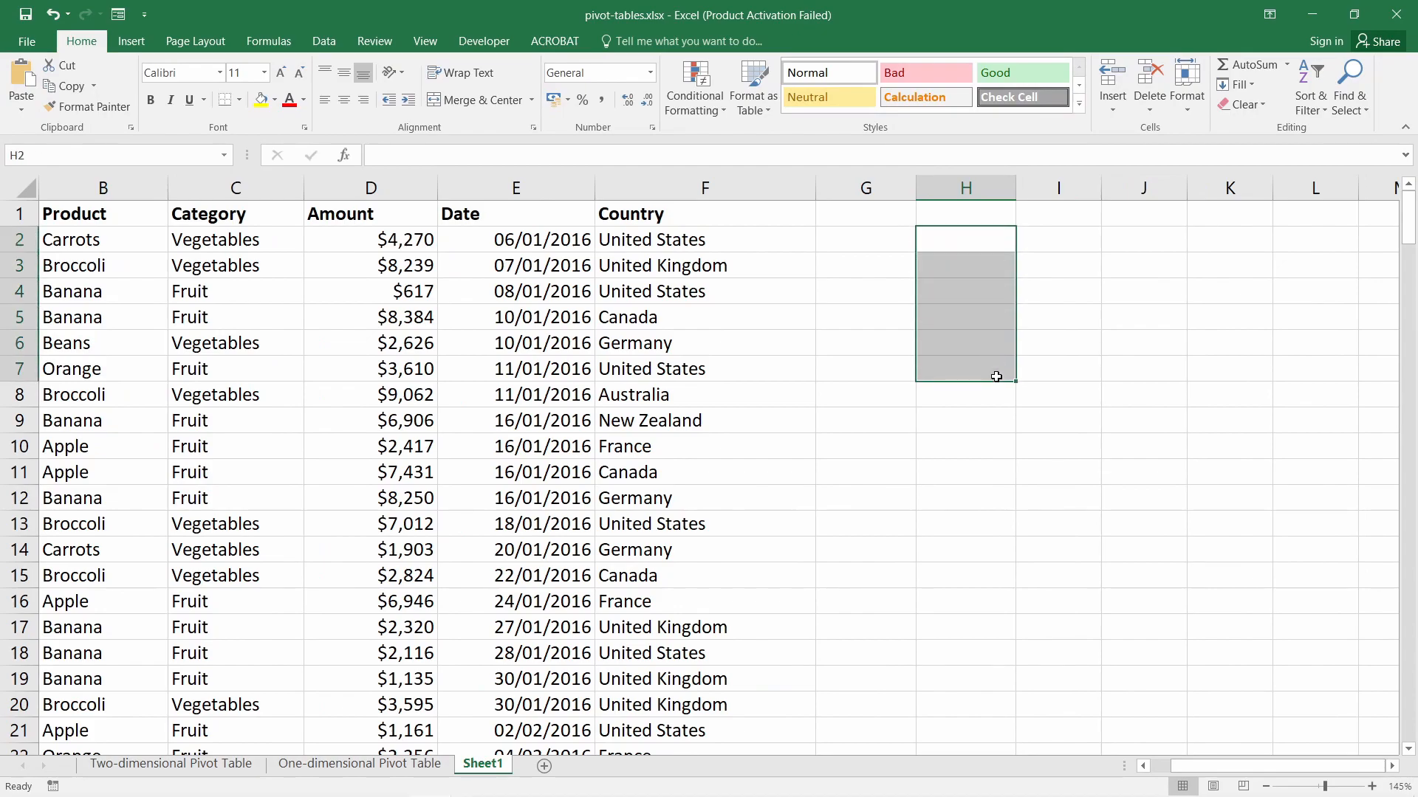
left_click(1120, 370)
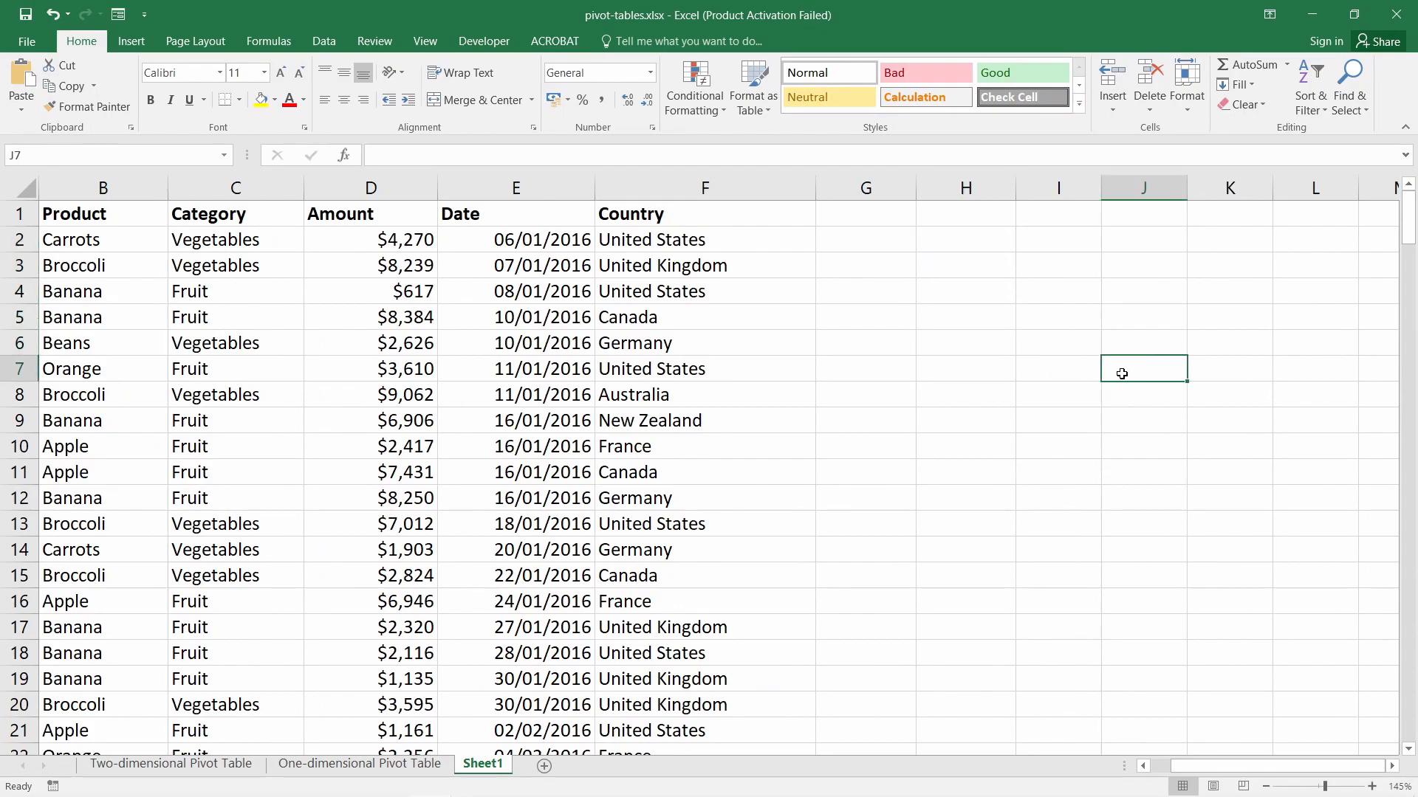
- Add a blank worksheet after Sheet1 and select cell C3 on it
left_click(544, 767)
left_click(169, 251)
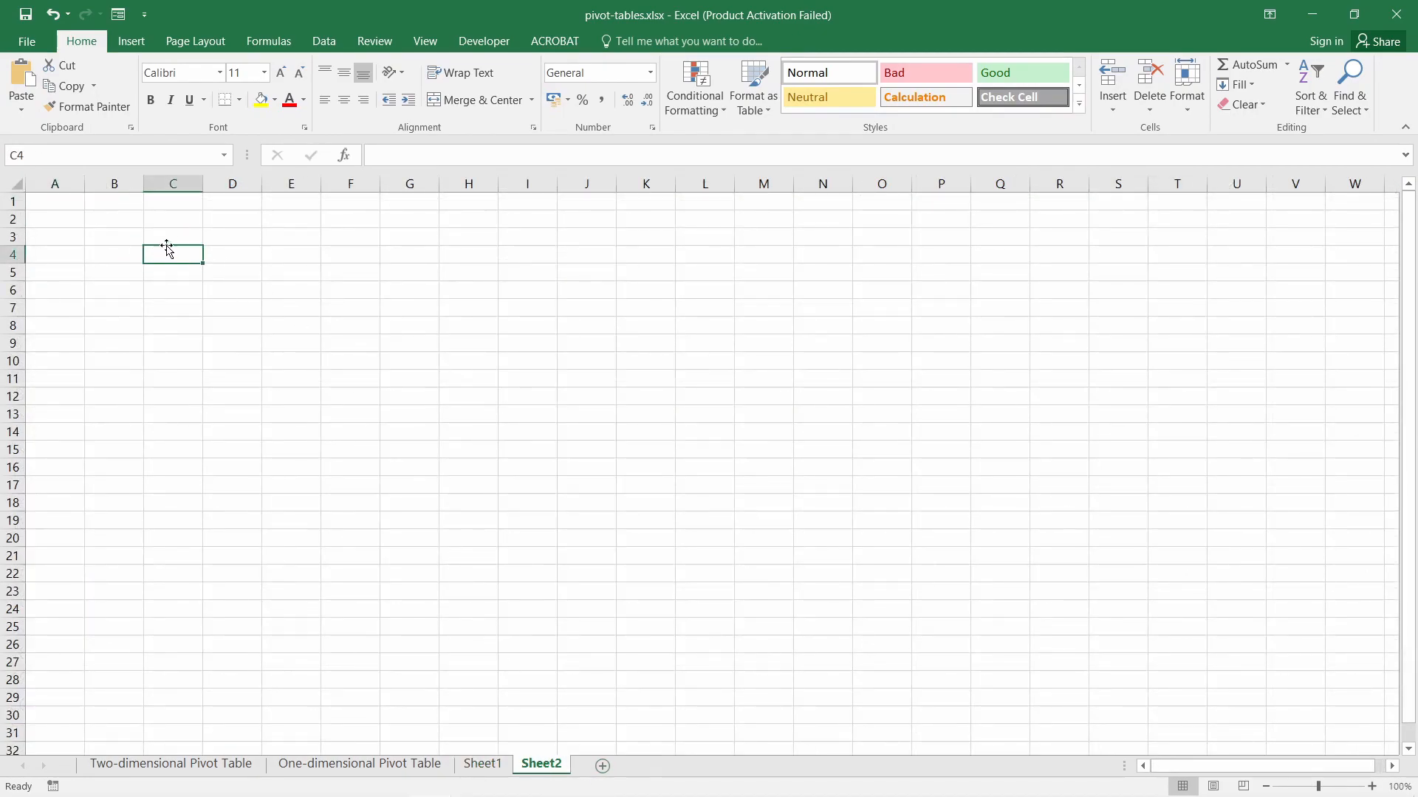
left_click(167, 244)
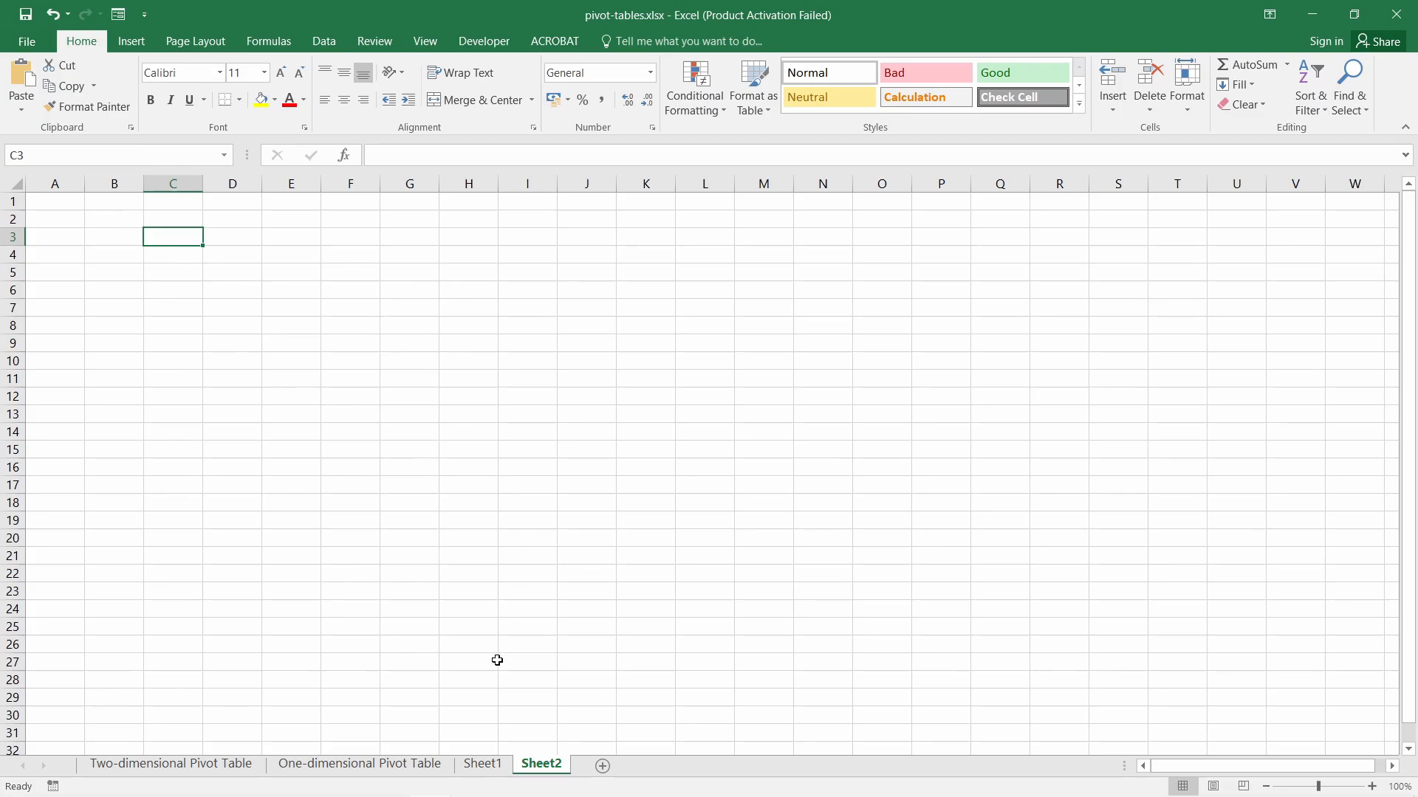
- Start a new PivotTable from the order data on Sheet1, with product cell B2 selected
left_click(482, 764)
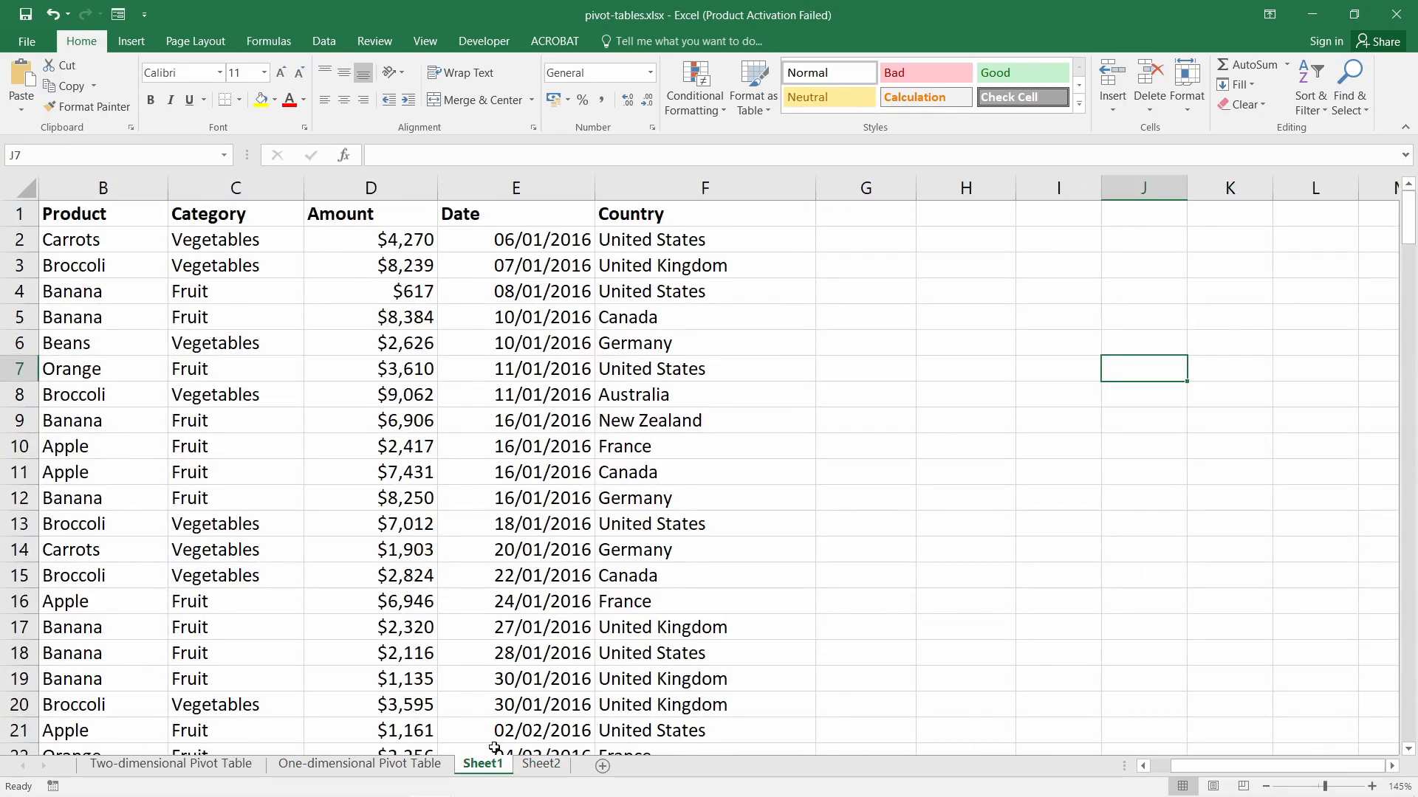
left_click(82, 278)
left_click(103, 237)
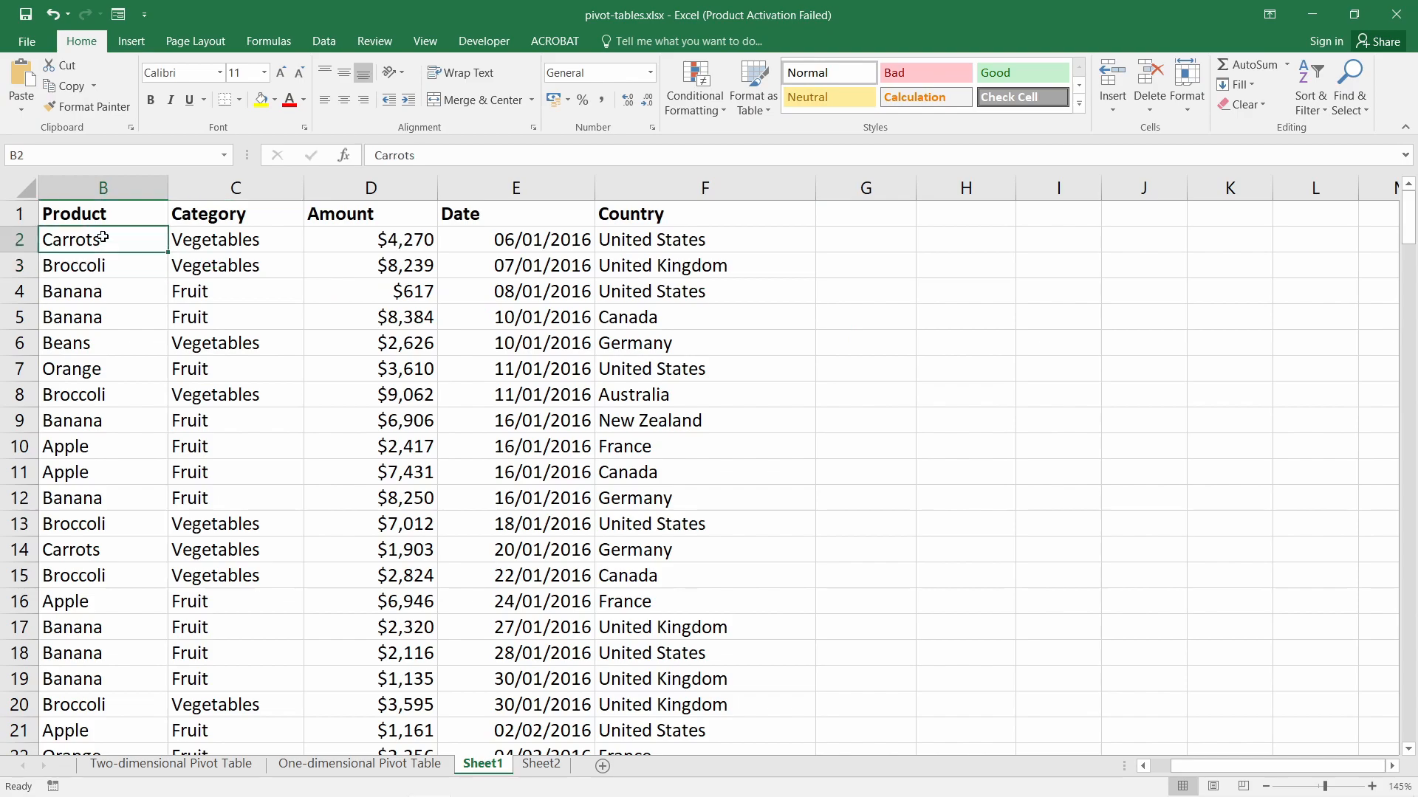
left_click(879, 295)
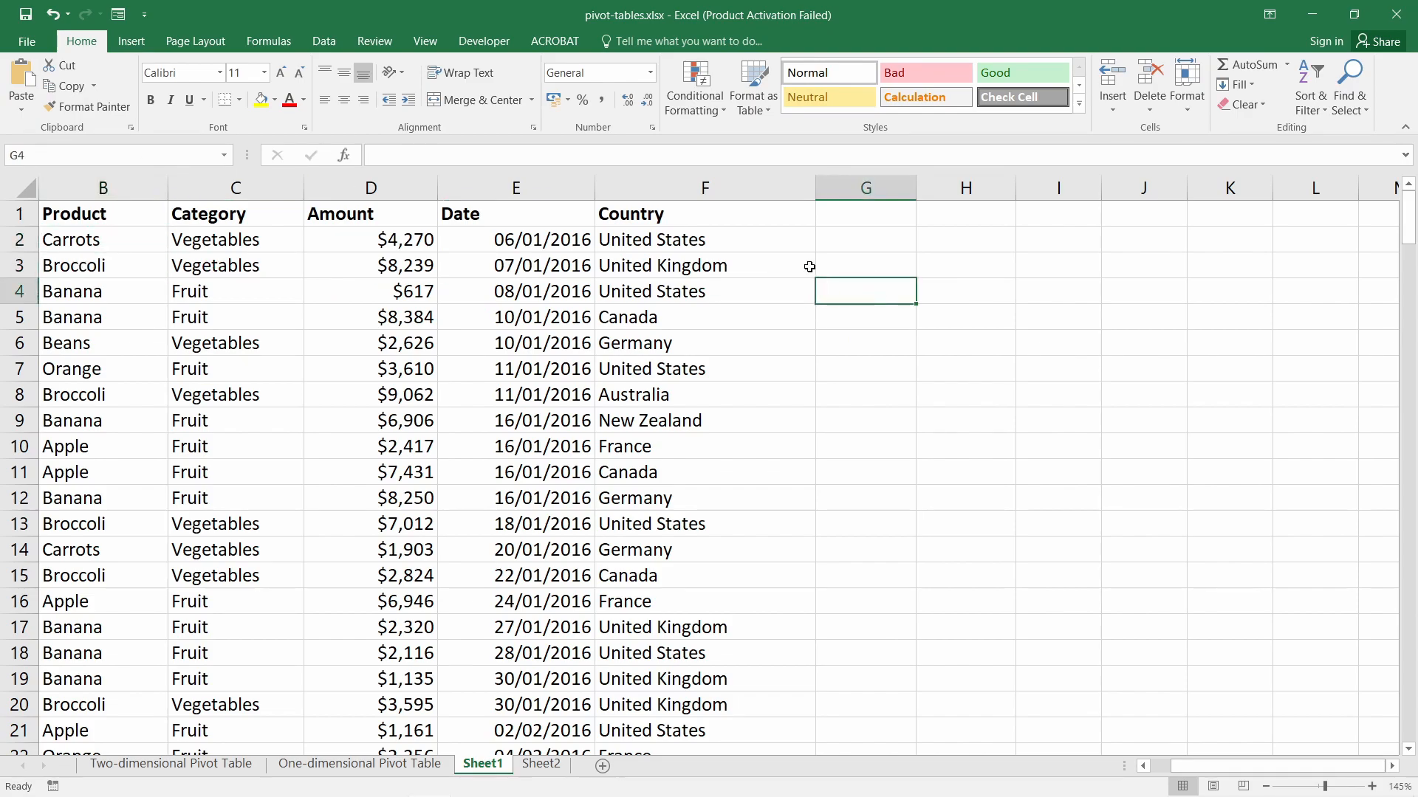
left_click(64, 243)
left_click(139, 44)
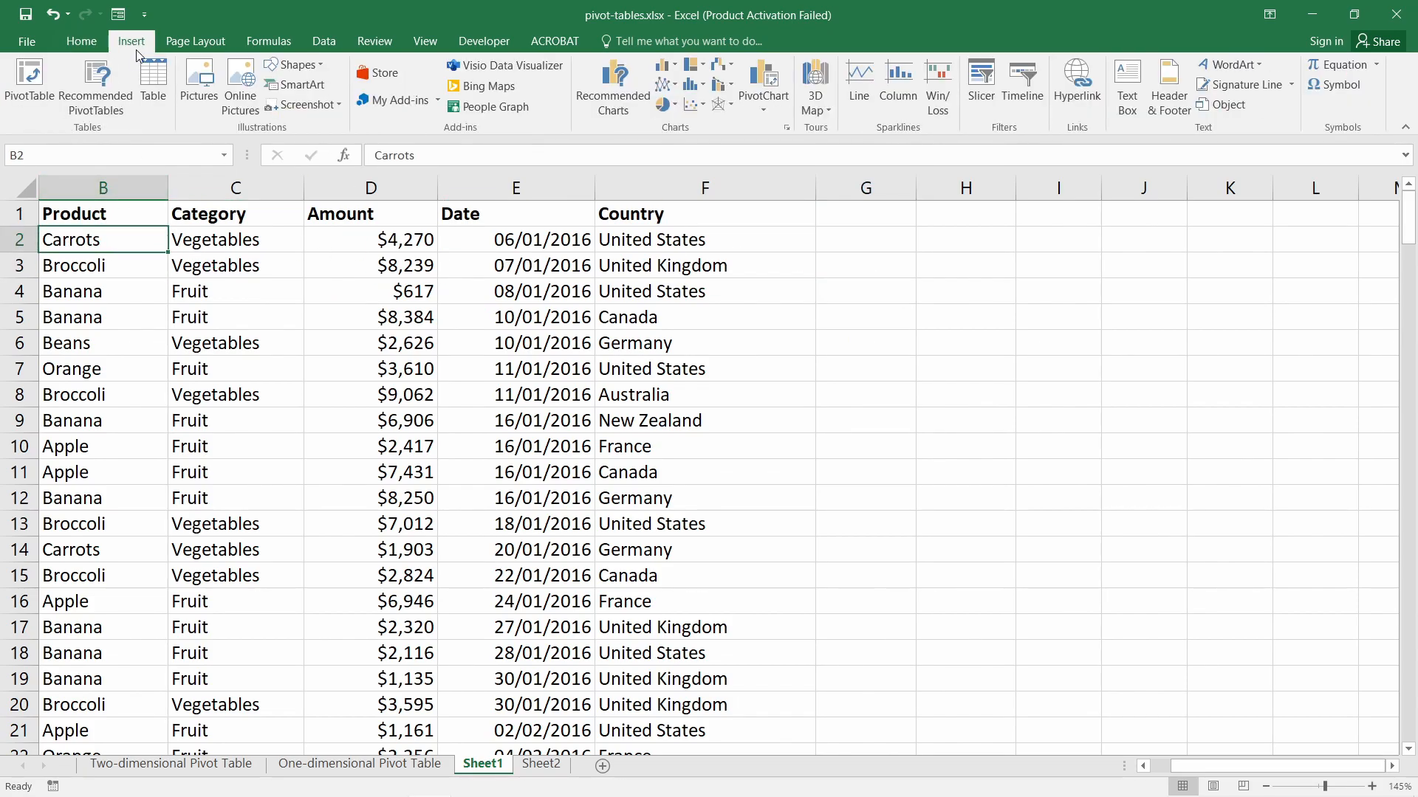
left_click(31, 104)
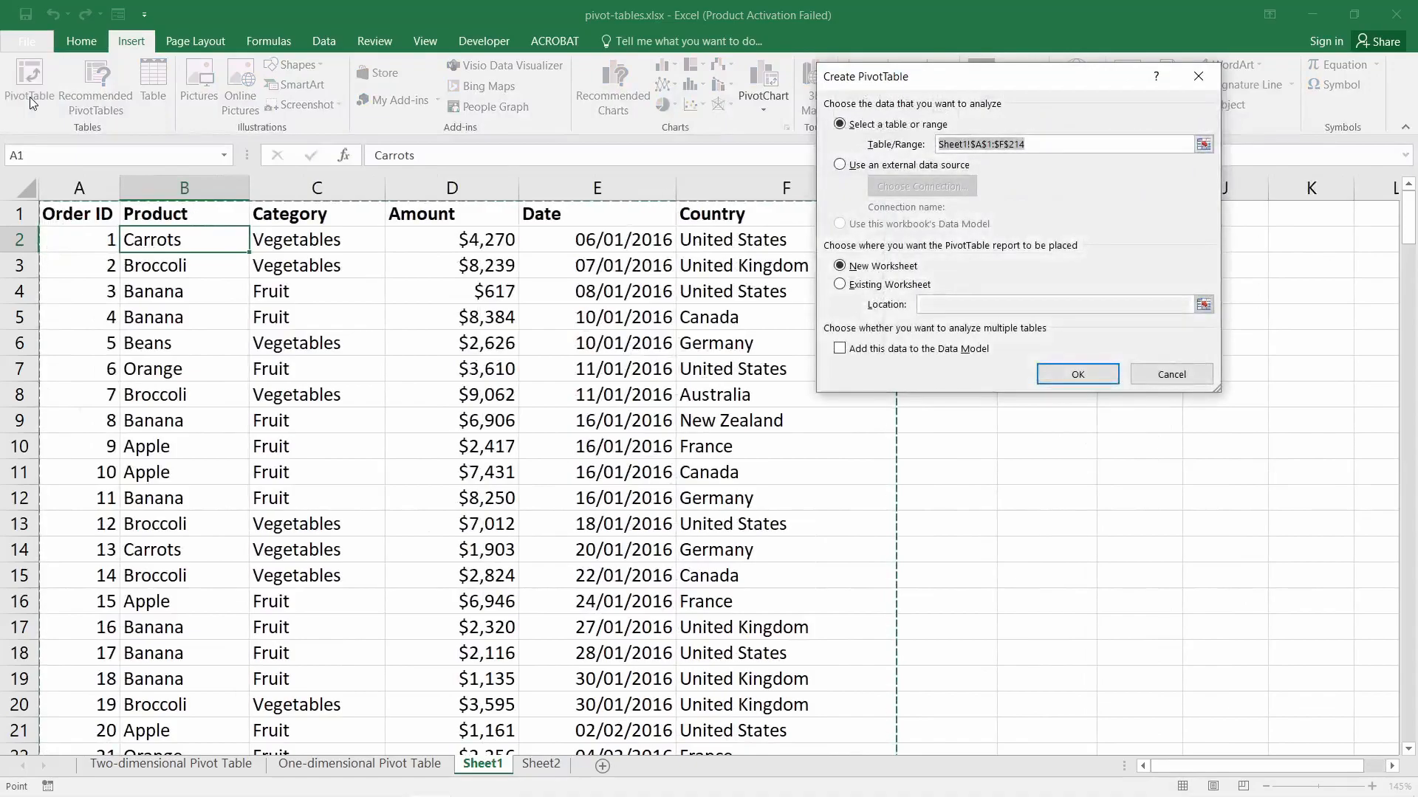
- Move the Create PivotTable dialog clear of the order data to inspect the marked source range
left_click_drag(967, 82, 793, 234)
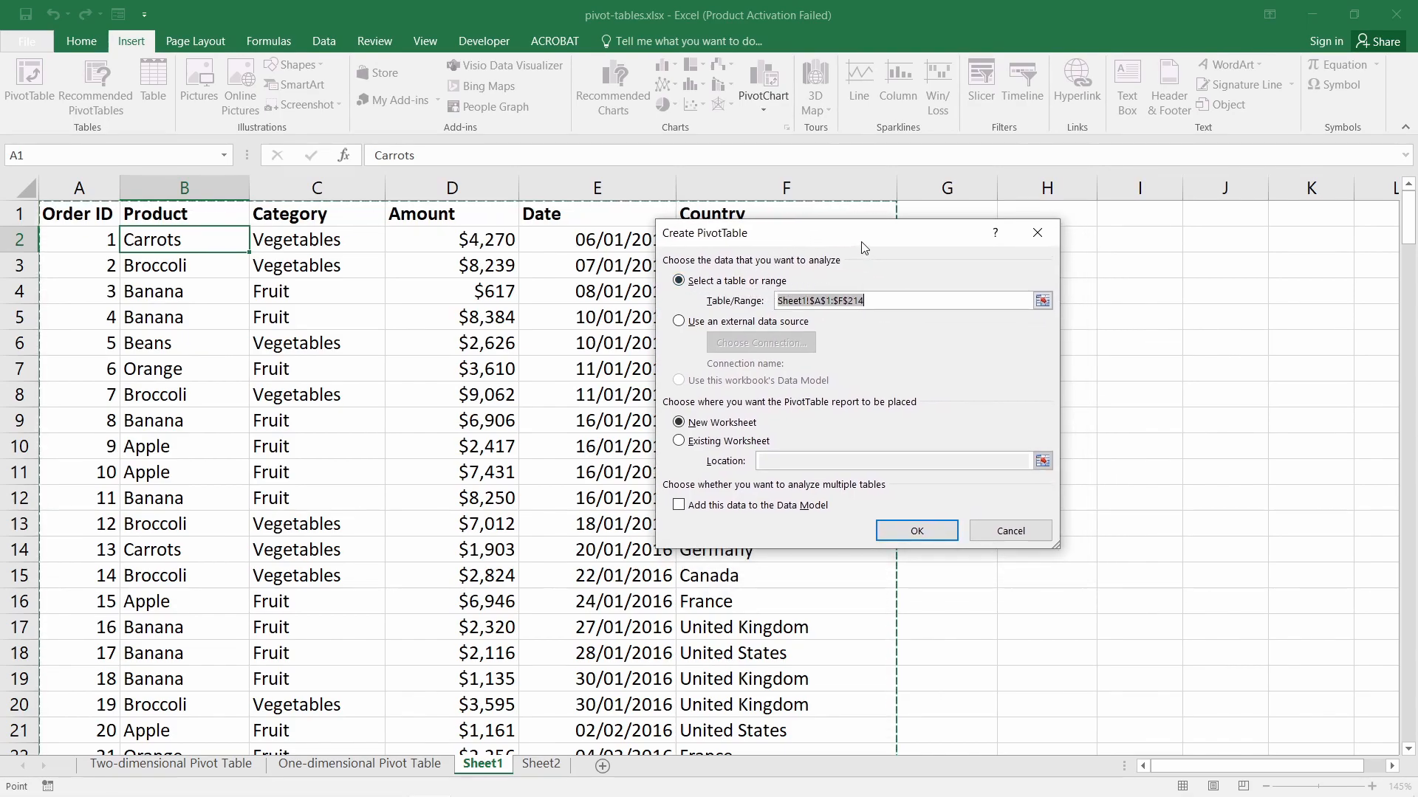
left_click_drag(861, 235, 906, 178)
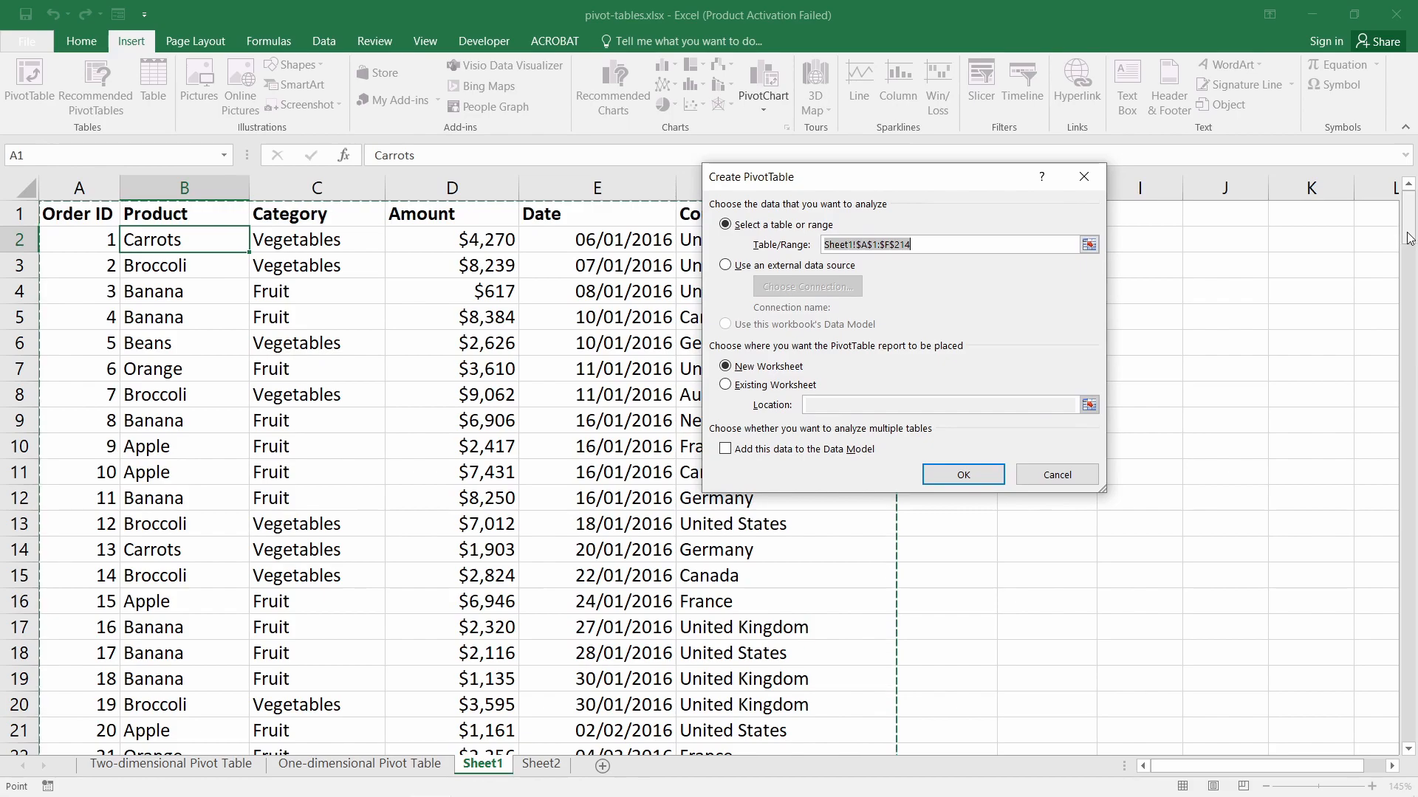
left_click_drag(1408, 221, 1379, 221)
left_click_drag(969, 181, 1035, 446)
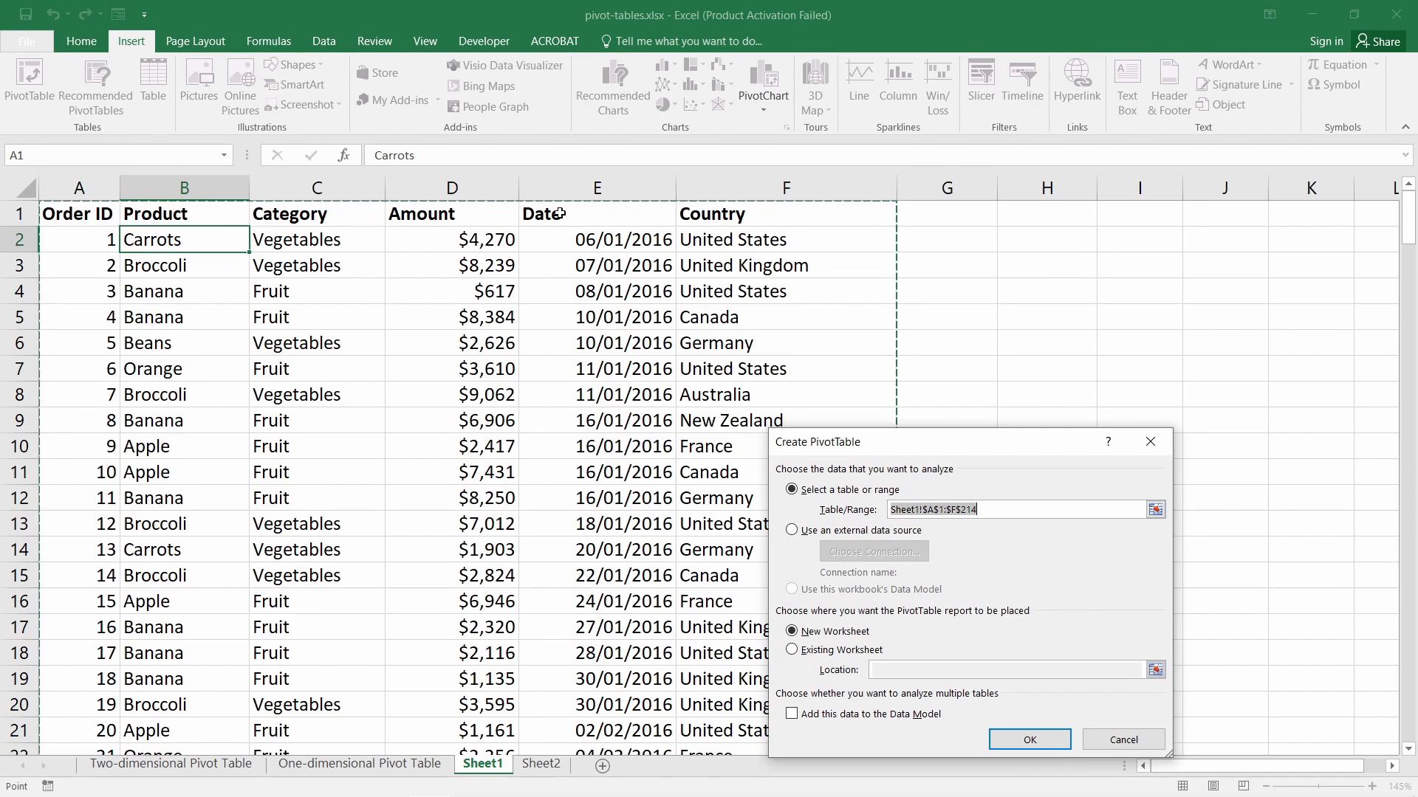
- Reselect the source range on Sheet1 from the first header cell down to the last order, A1:F214
left_click(586, 221)
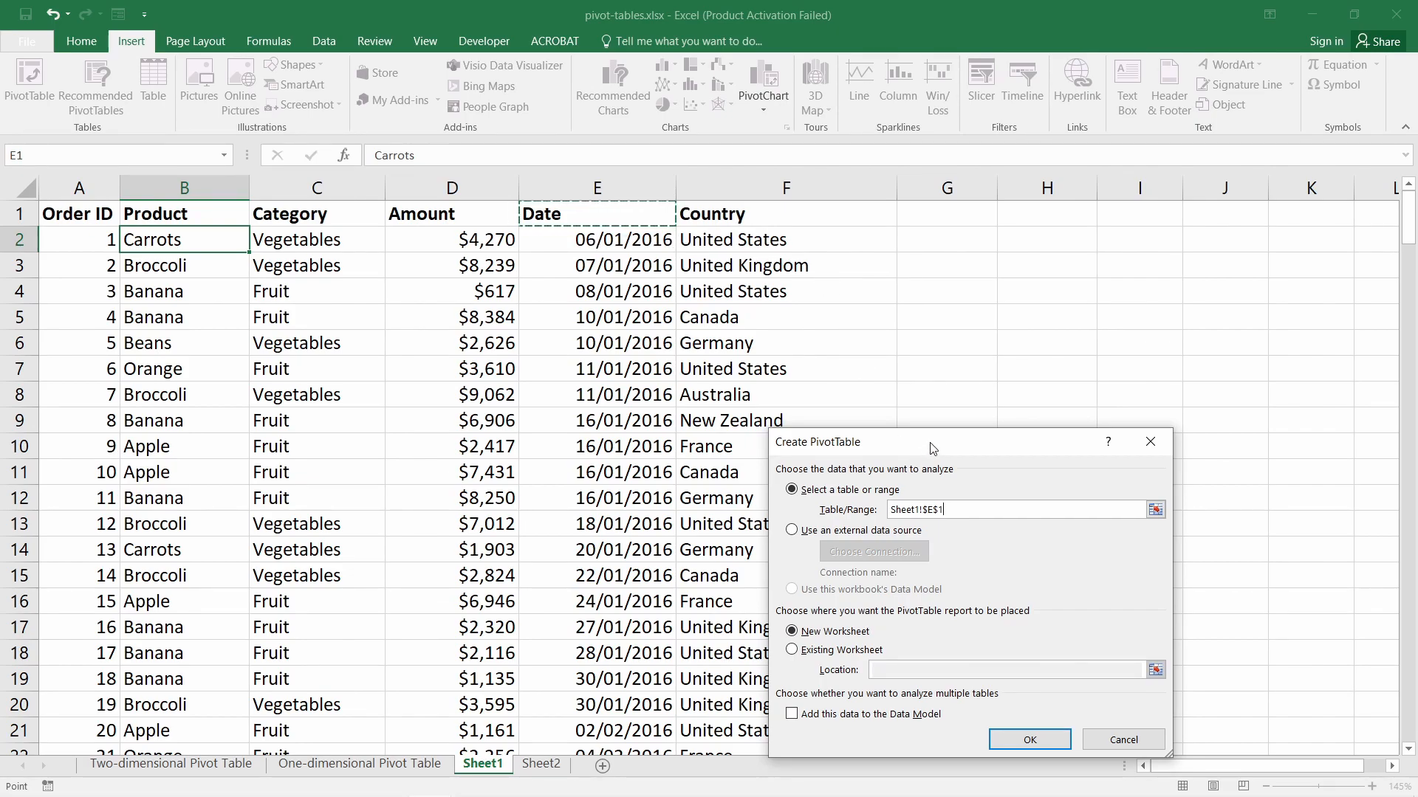
left_click_drag(932, 452, 1082, 240)
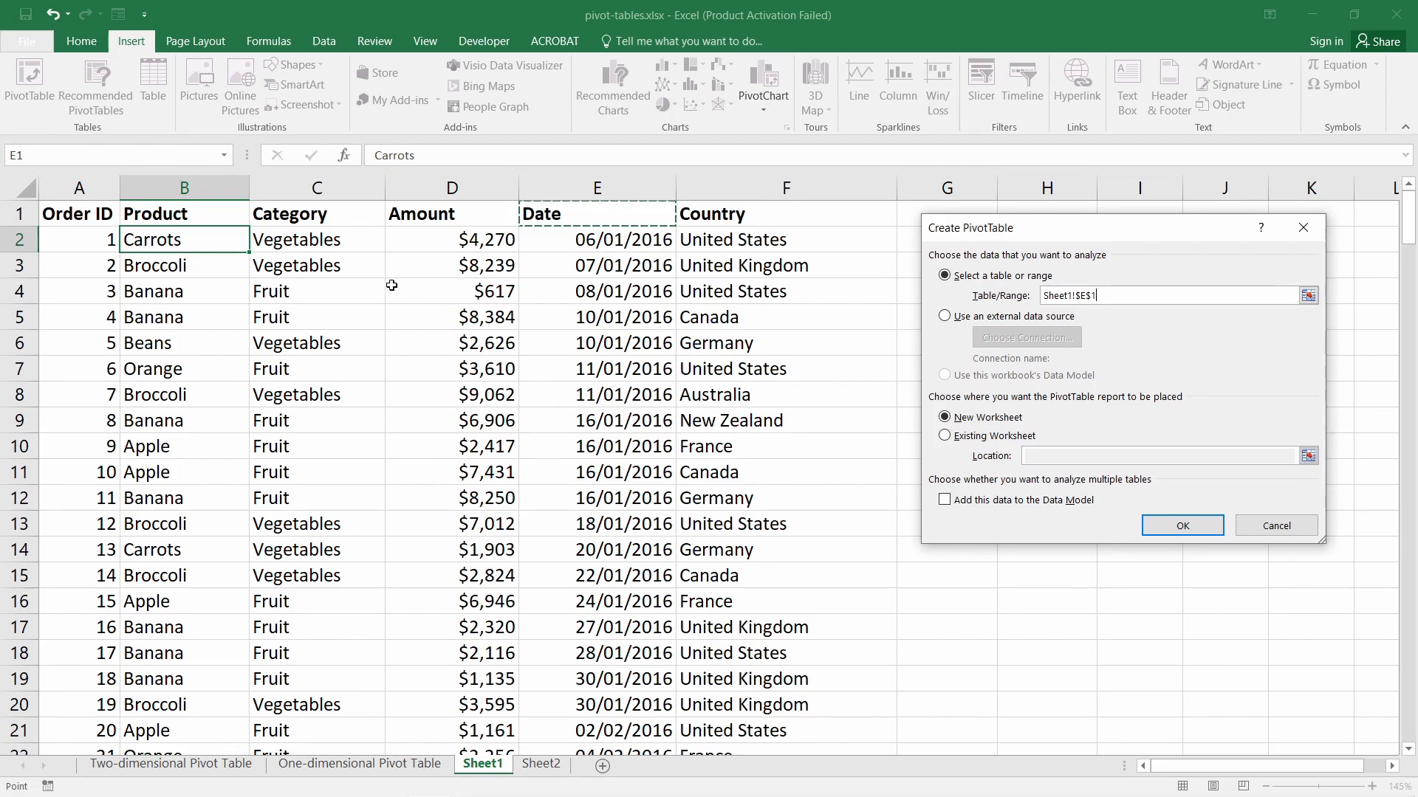
left_click_drag(78, 215, 681, 319)
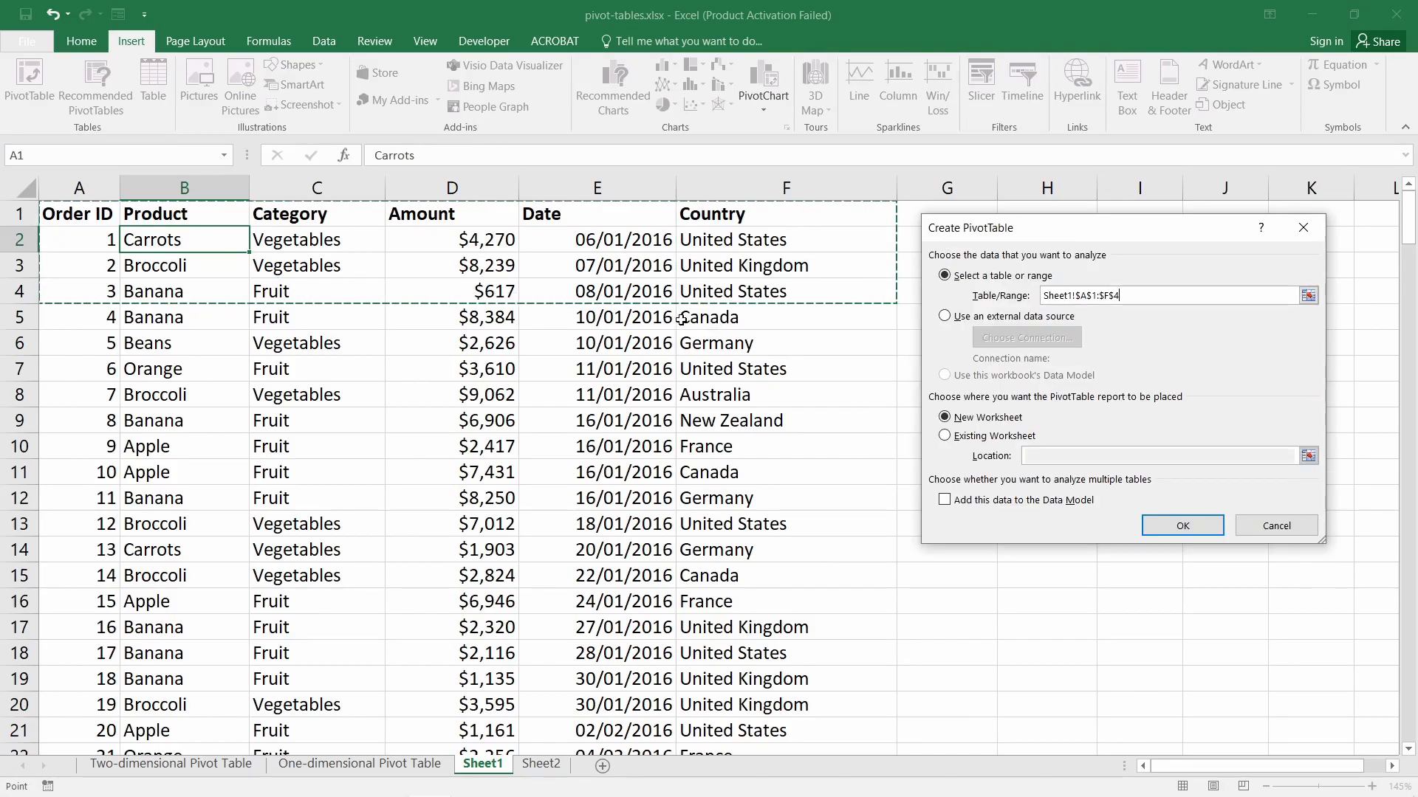
key("ctrl+shift+Down")
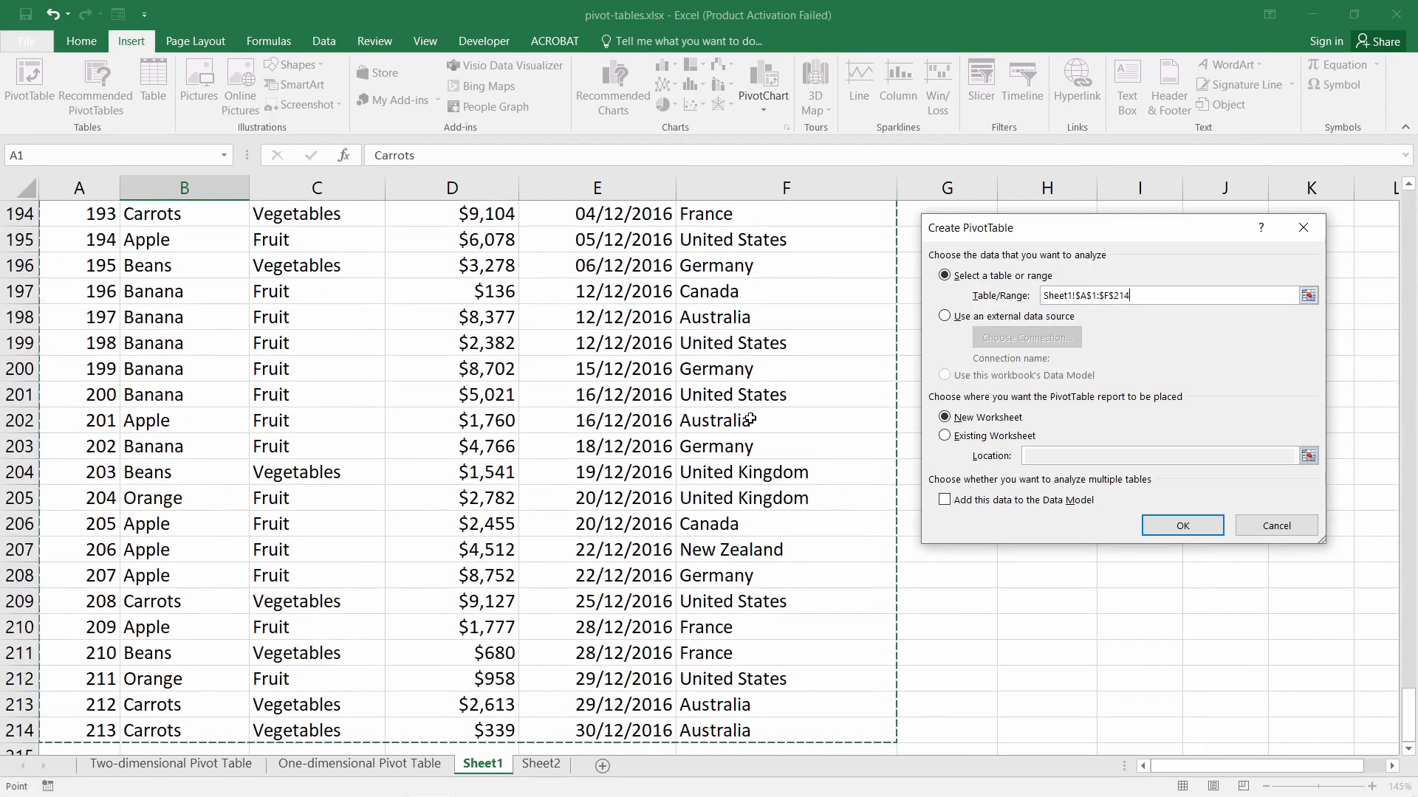
scroll(733, 430, "up", 5)
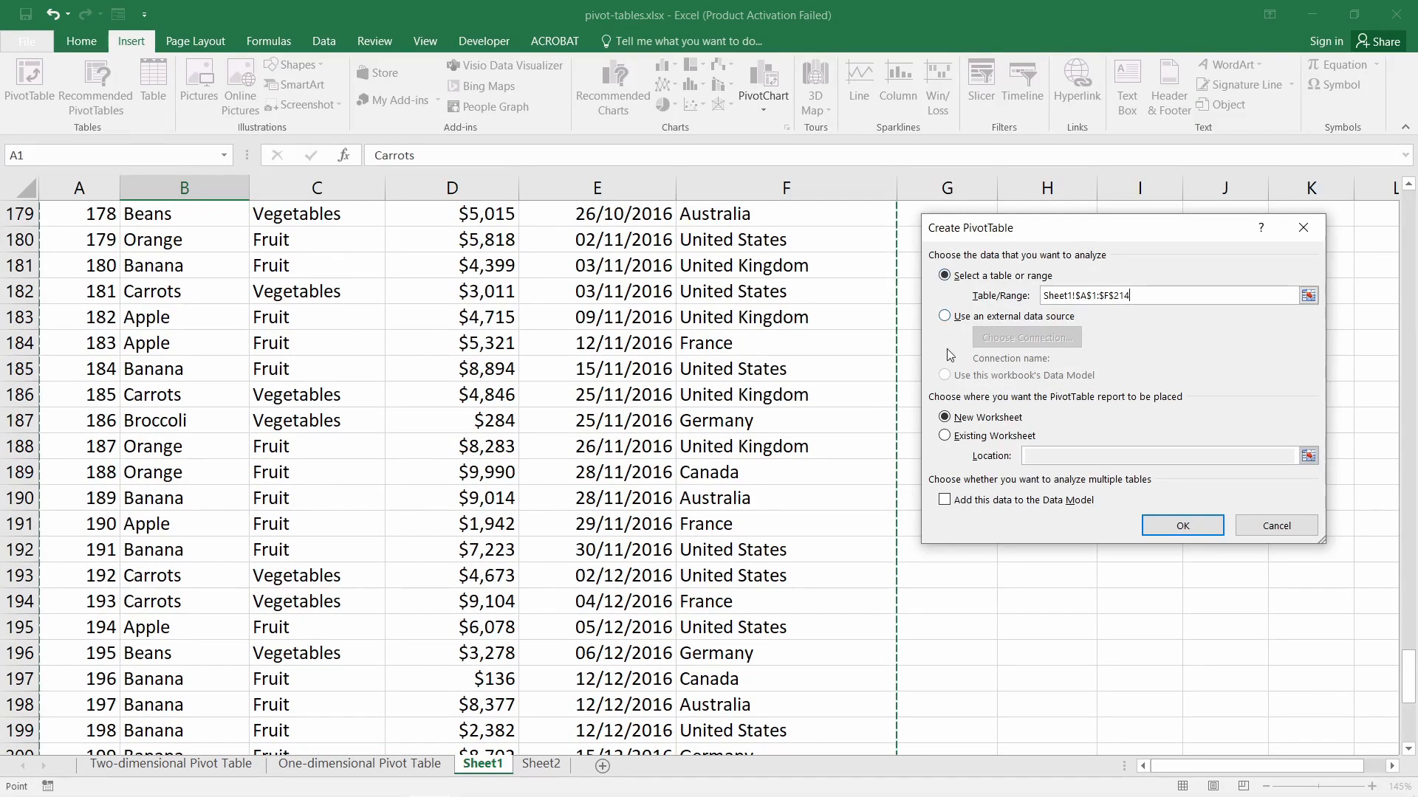
scroll(944, 349, "up", 5)
scroll(713, 288, "up", 12)
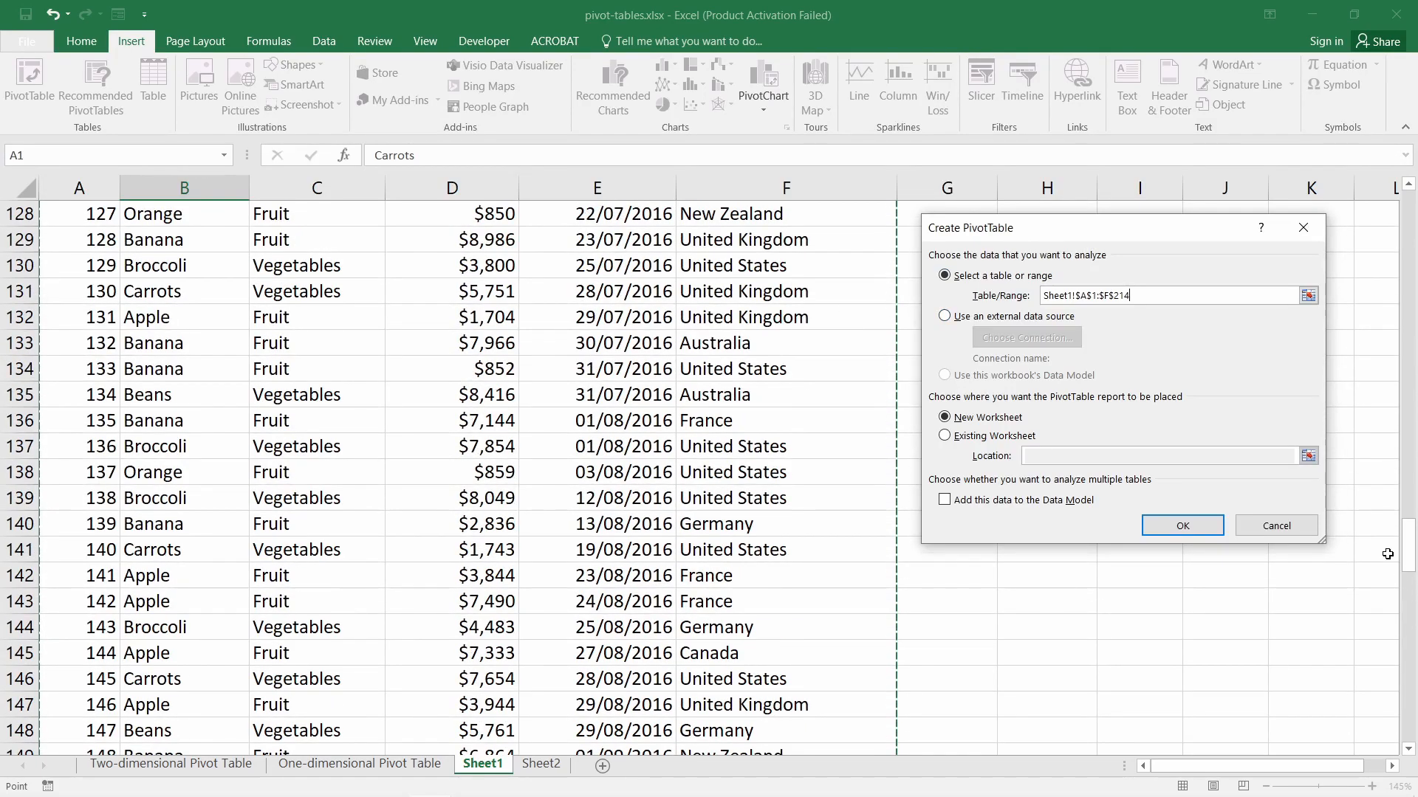
left_click_drag(1408, 550, 1409, 221)
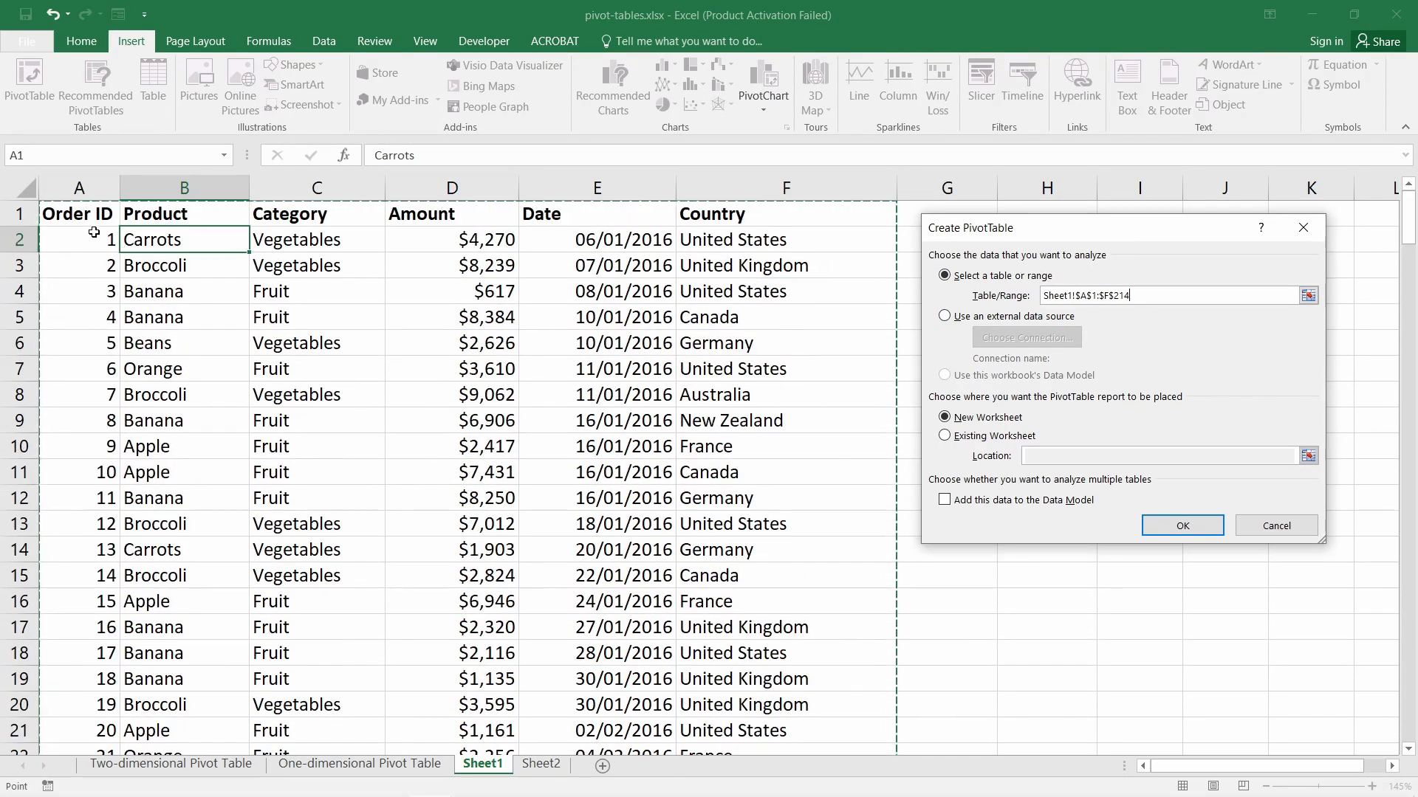
- Define the source range again from the header row A1:F1, extending it to row 214
left_click_drag(74, 216, 779, 219)
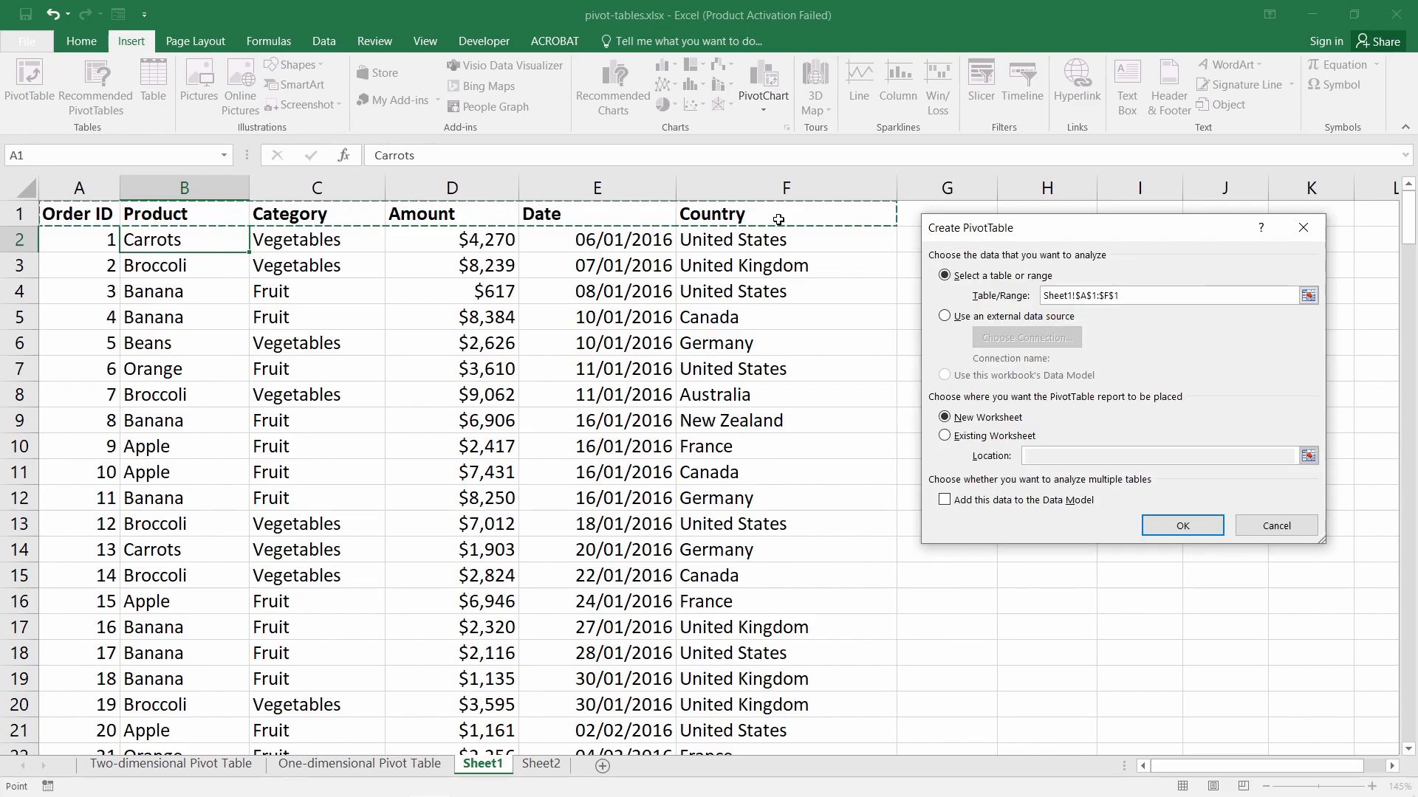
key("BackSpace")
type("214")
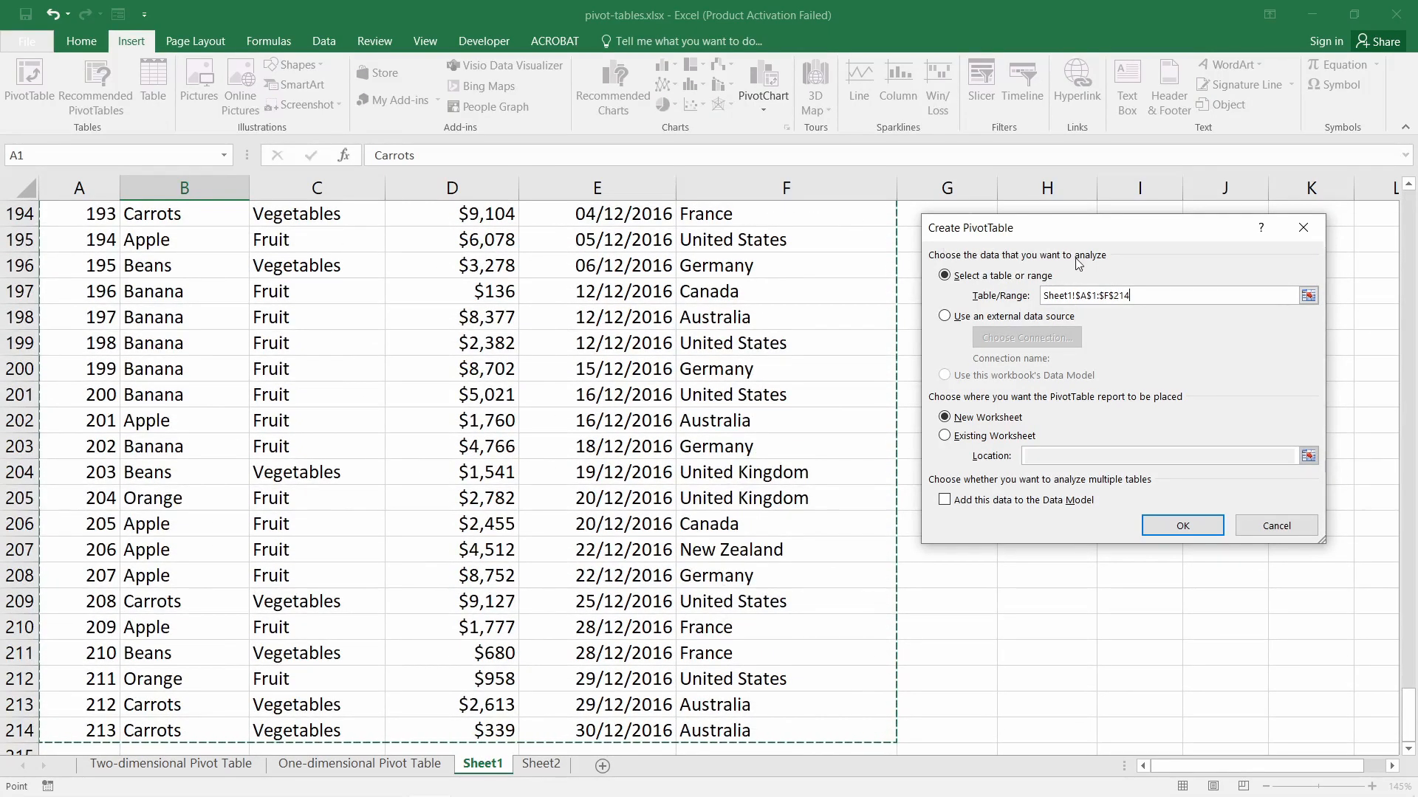
- Open the Windows Magnifier, enlarge the screen and bring the whole Create PivotTable dialog into view
left_click_drag(1076, 232, 1068, 233)
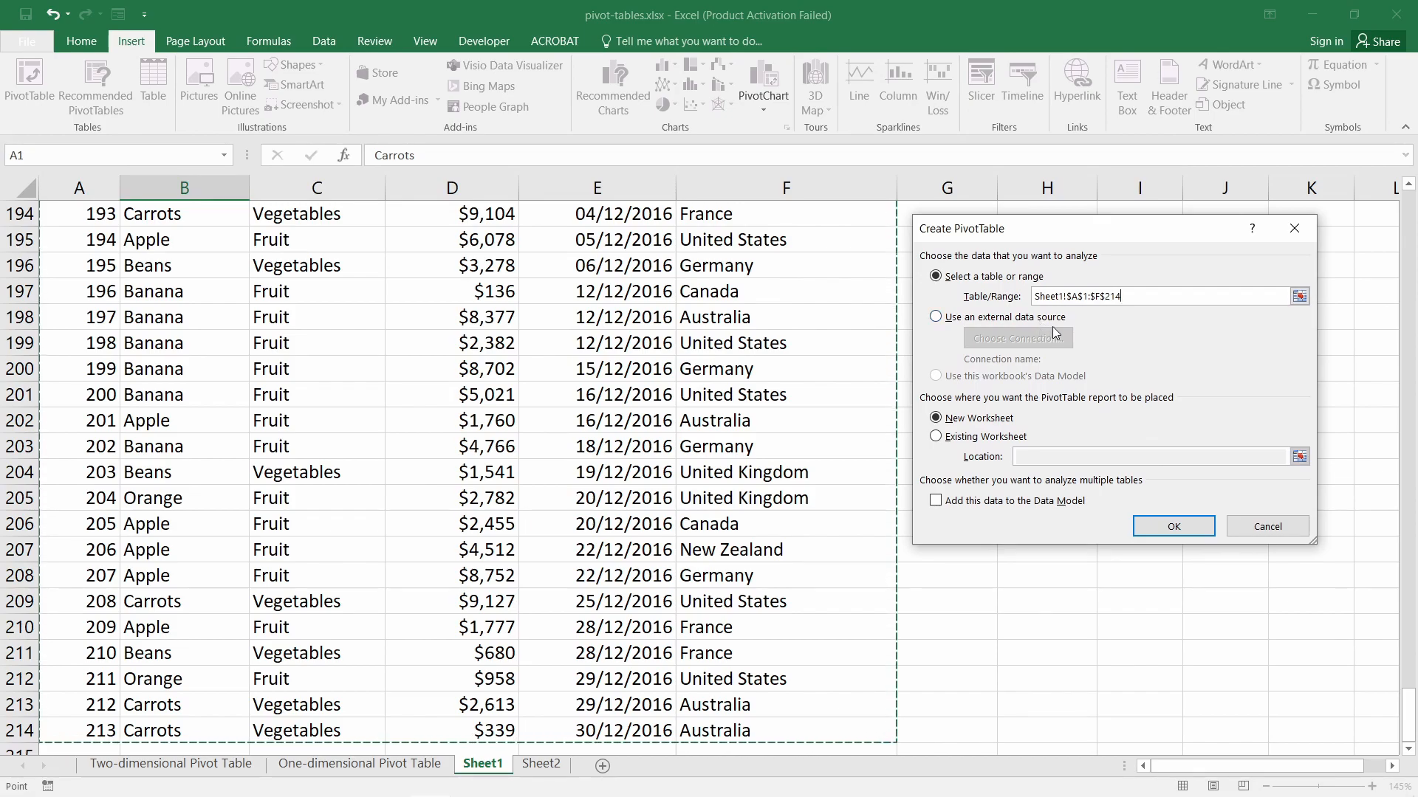
left_click_drag(1026, 235, 548, 226)
mouse_move(266, 785)
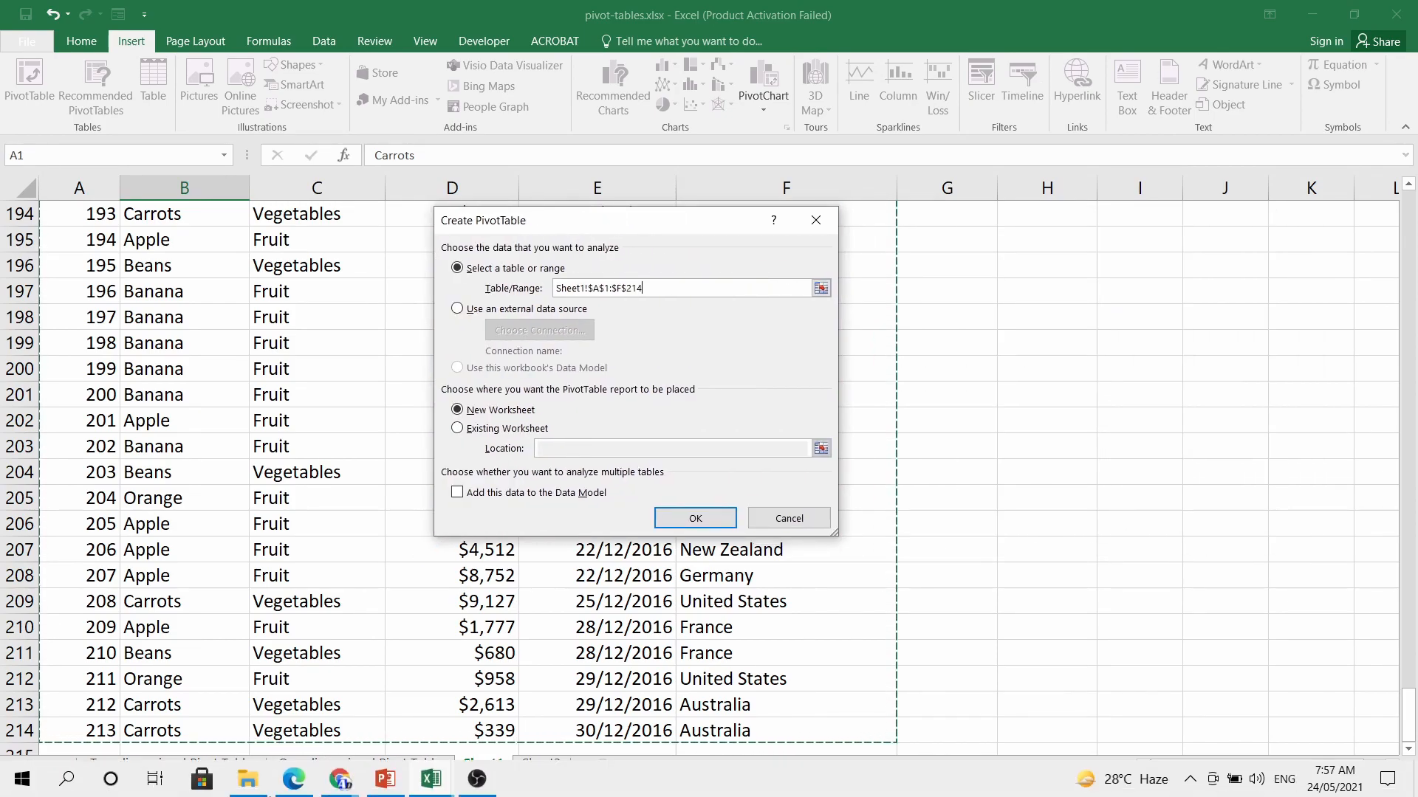
left_click(66, 779)
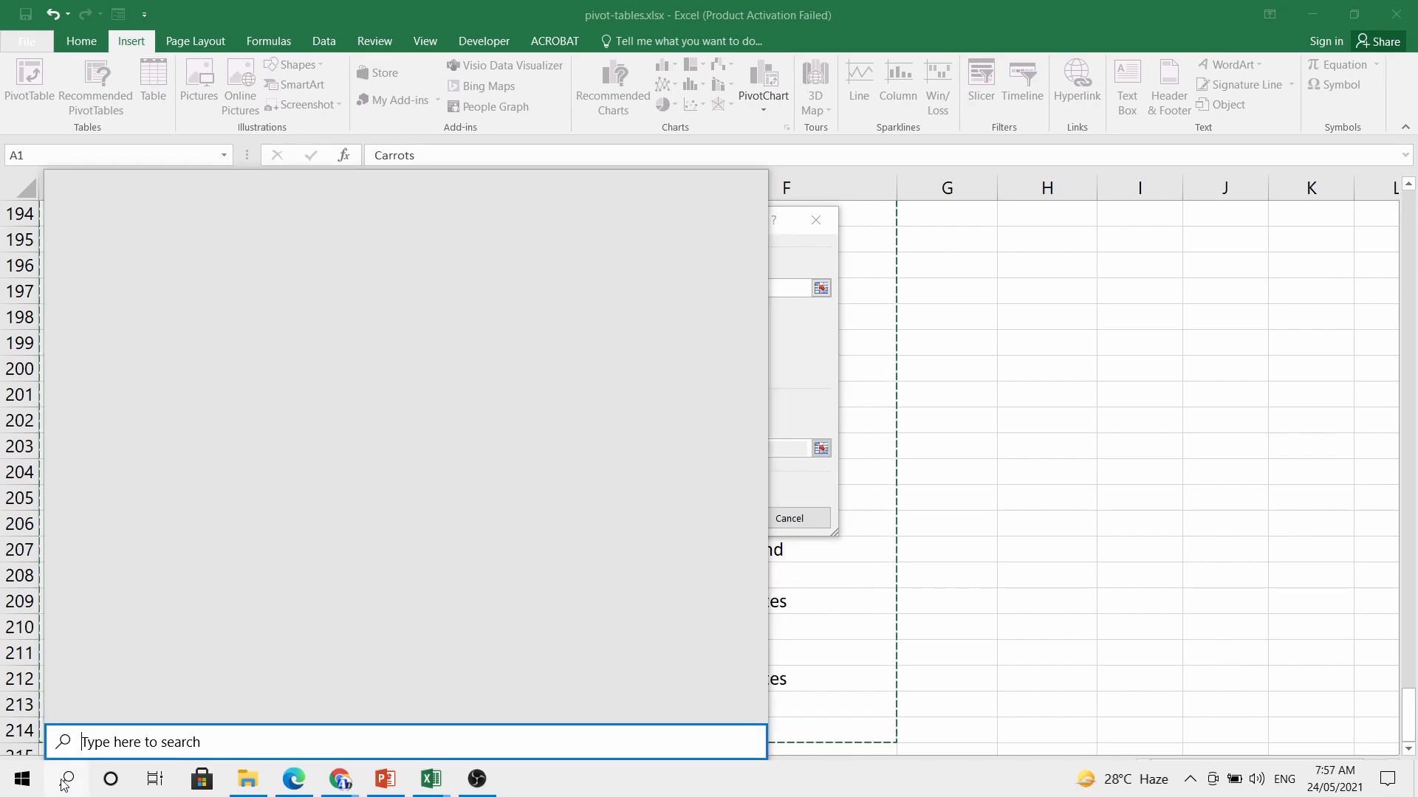
type("magni")
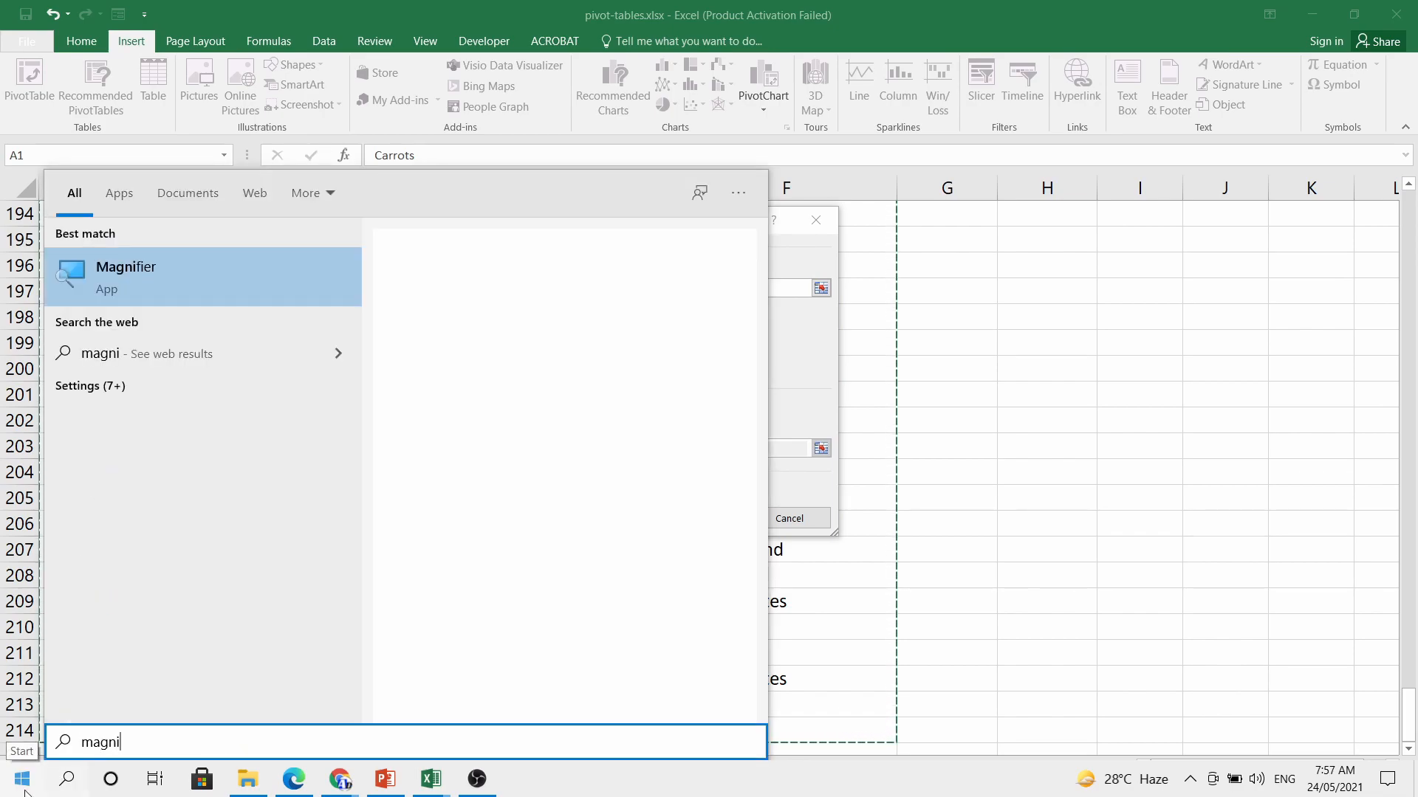
left_click(164, 287)
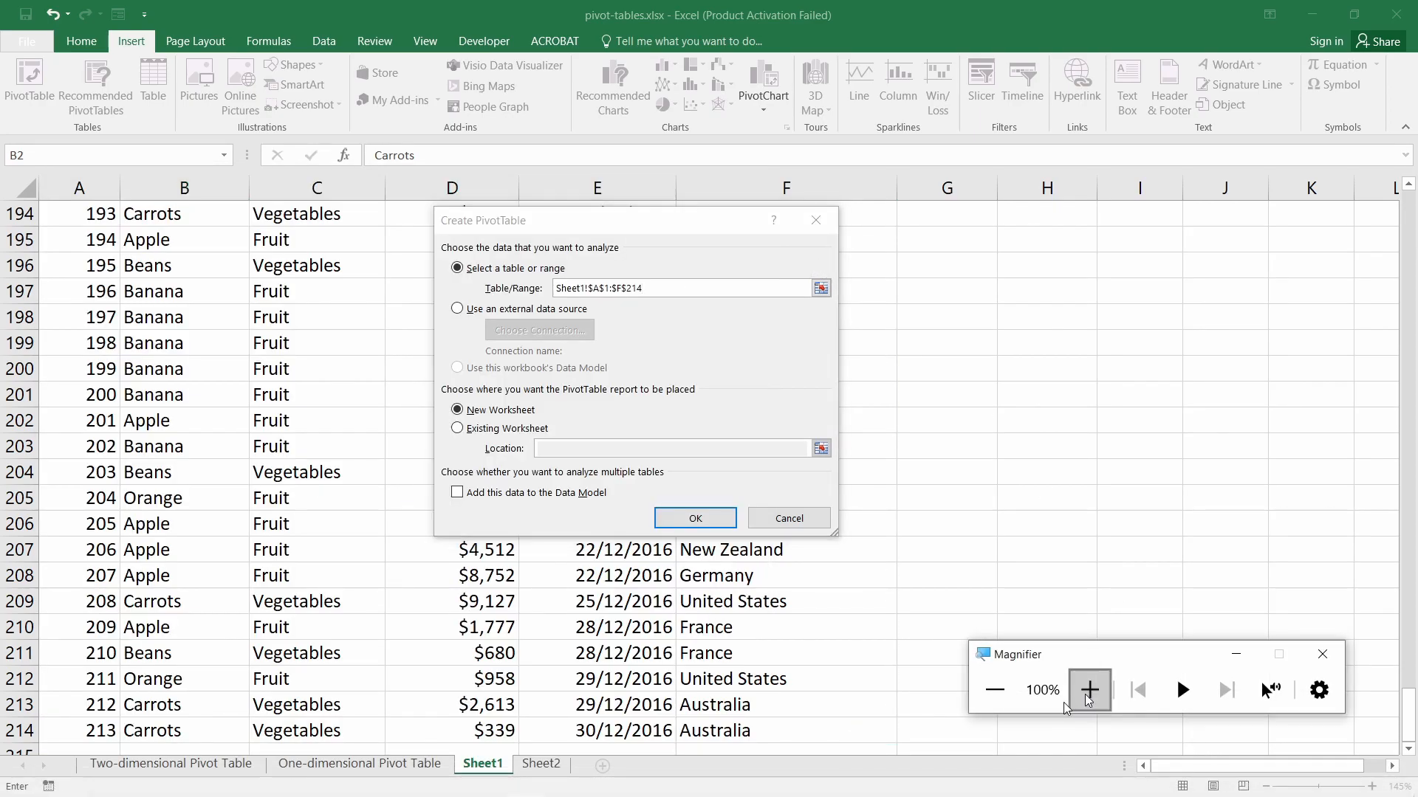
left_click(1088, 691)
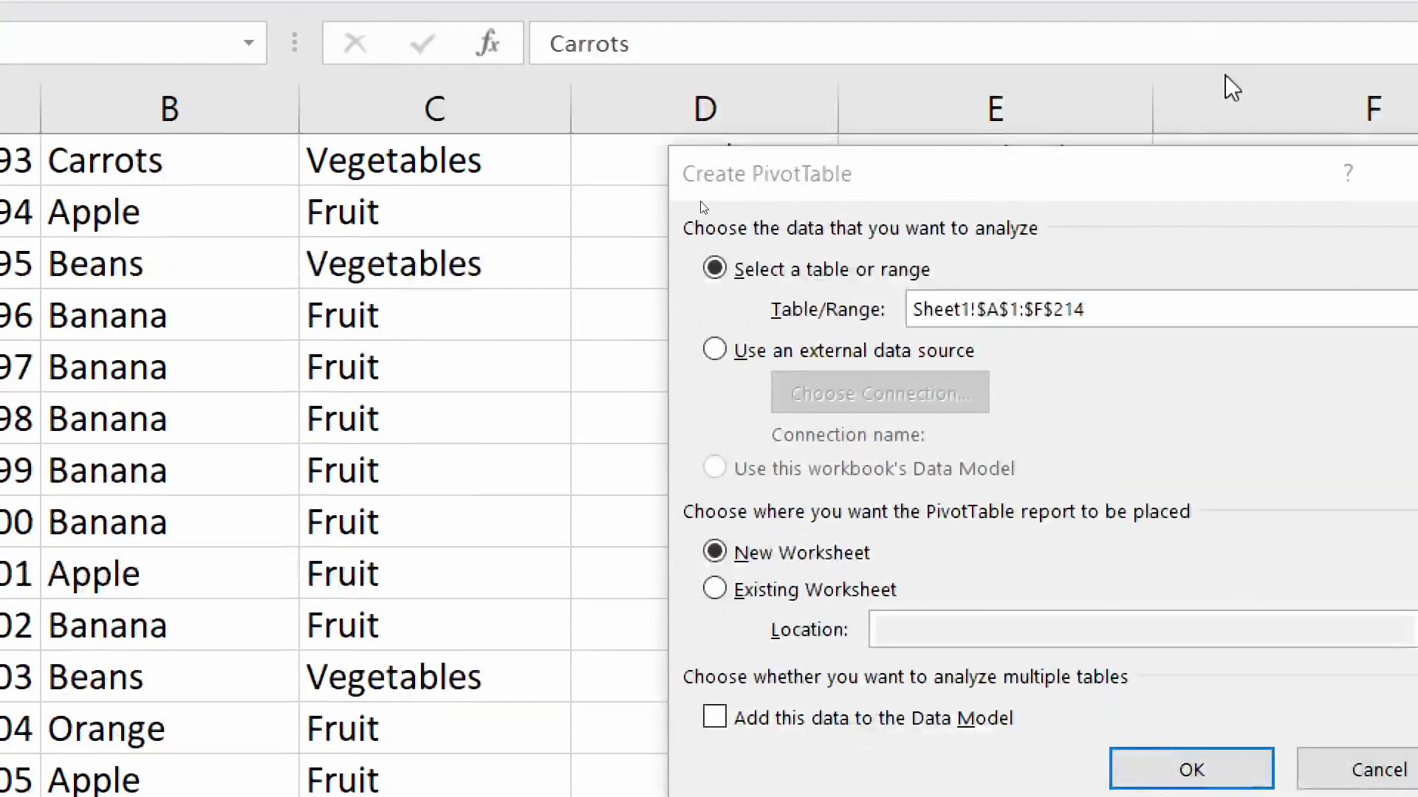
left_click_drag(1085, 196, 814, 129)
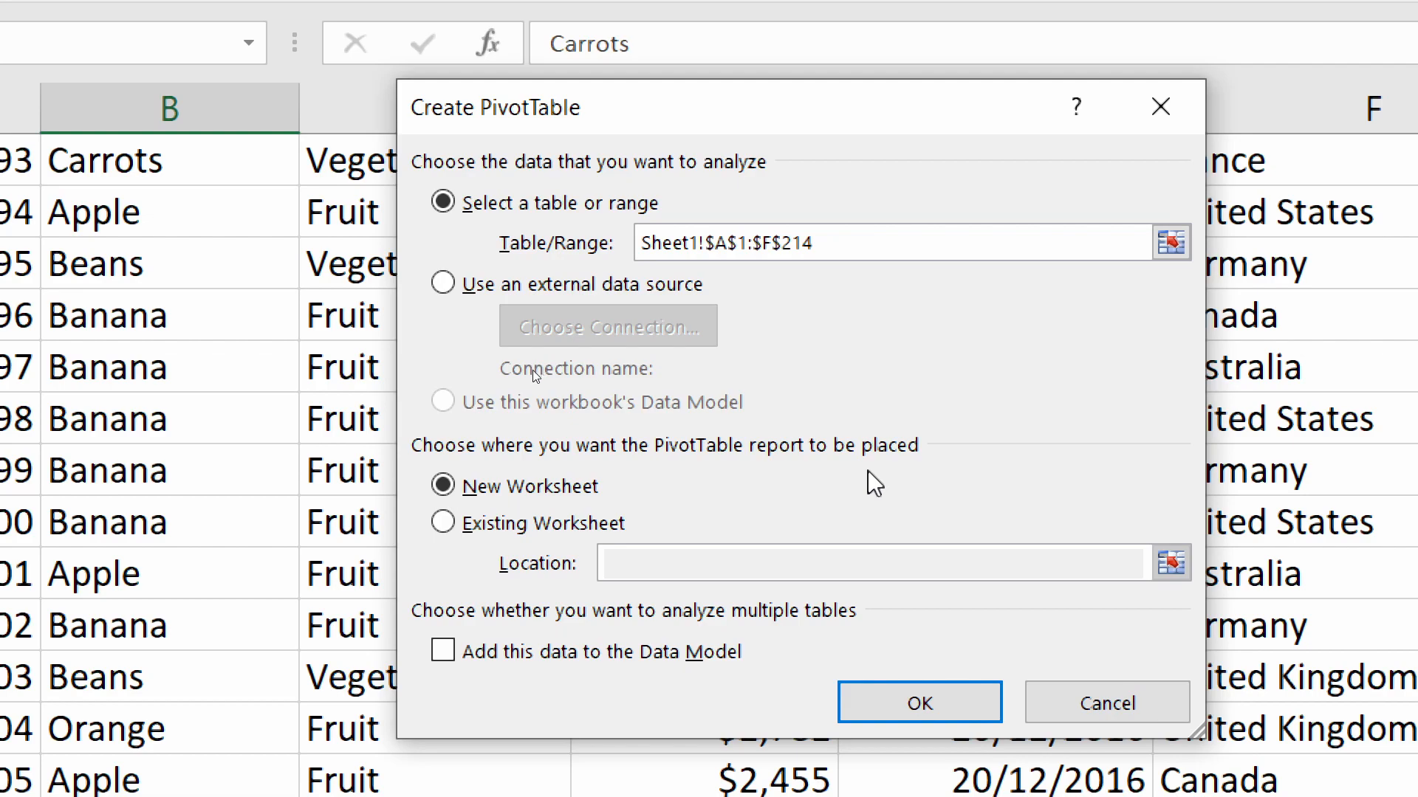
- Try the Existing Worksheet placement, return to New Worksheet and create the PivotTable there
left_click(446, 526)
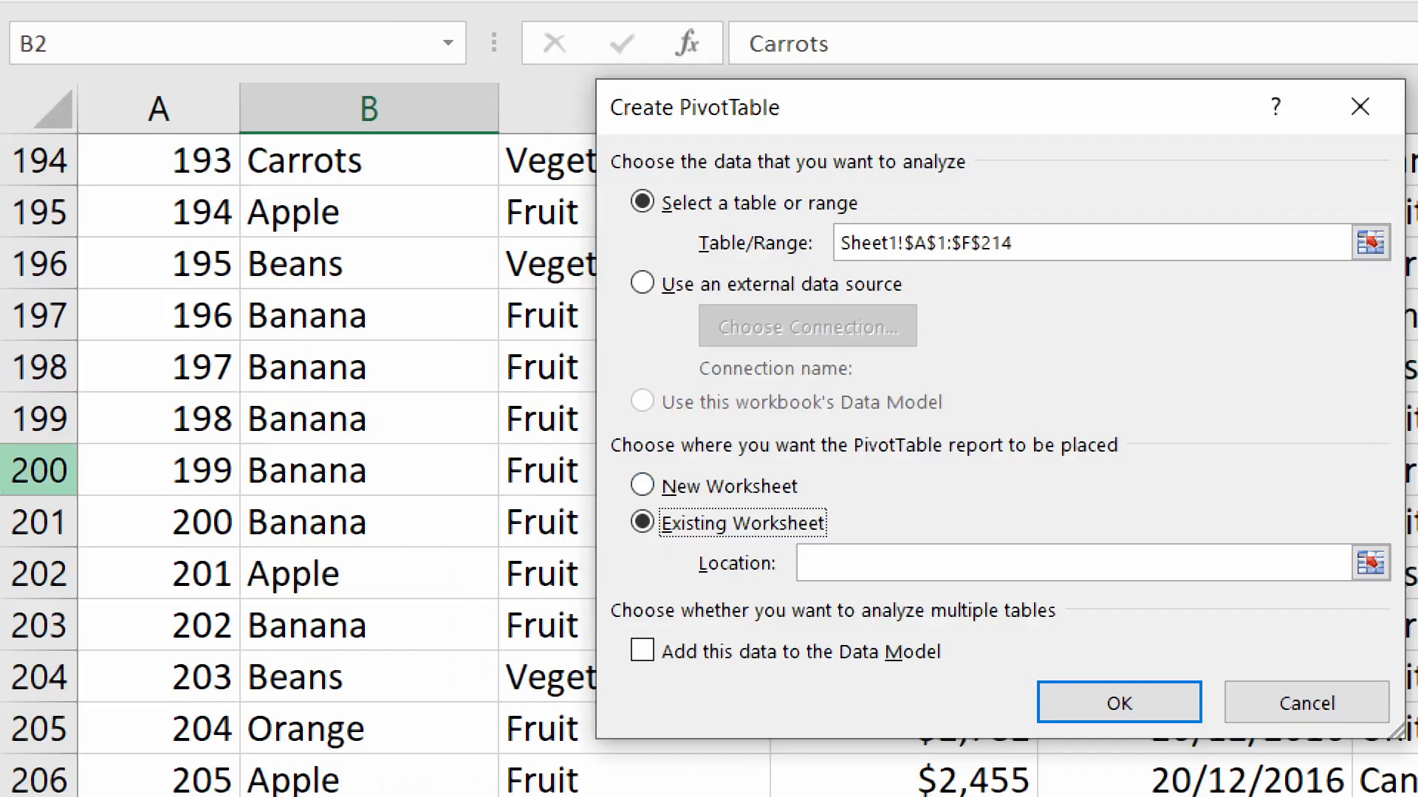
left_click(642, 485)
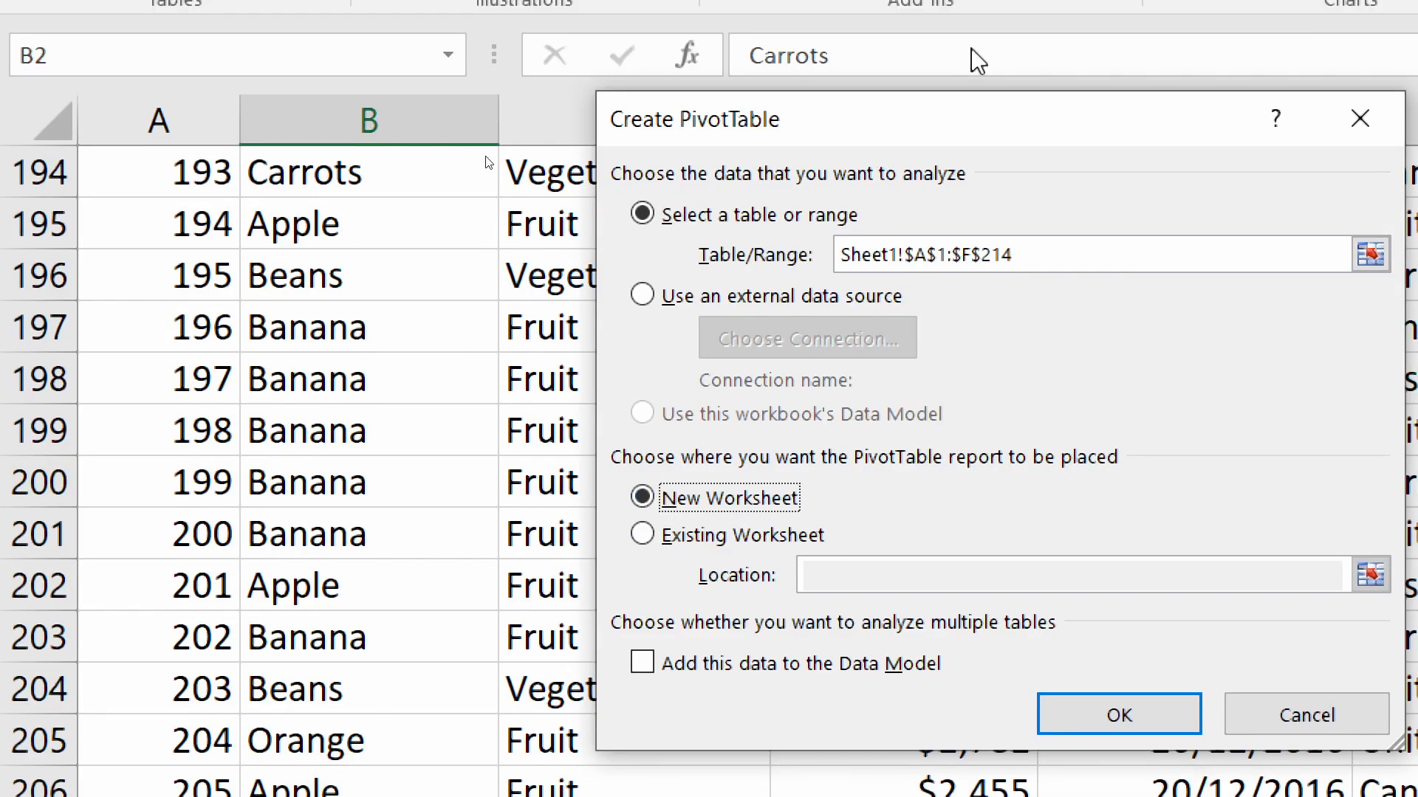
left_click_drag(940, 130, 773, 87)
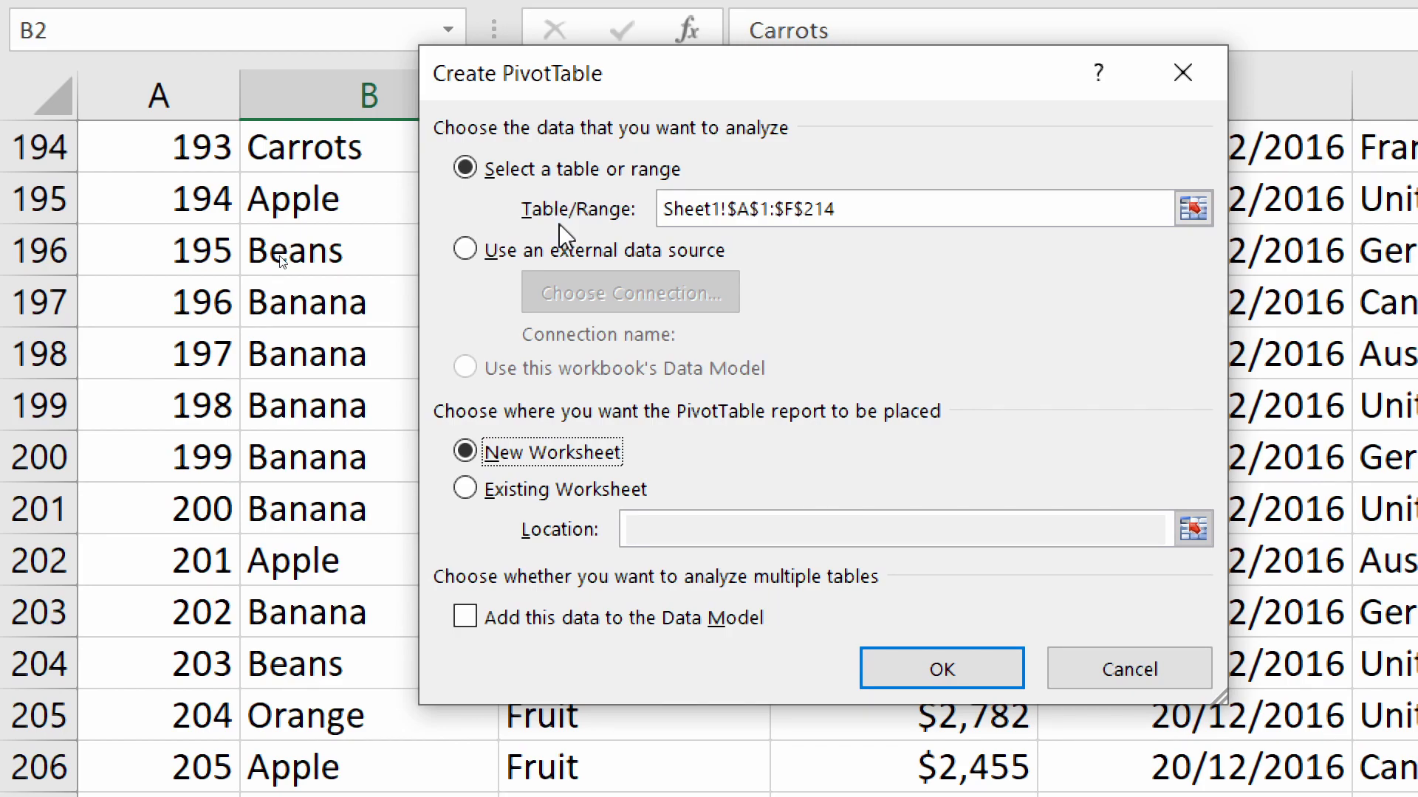
left_click(955, 671)
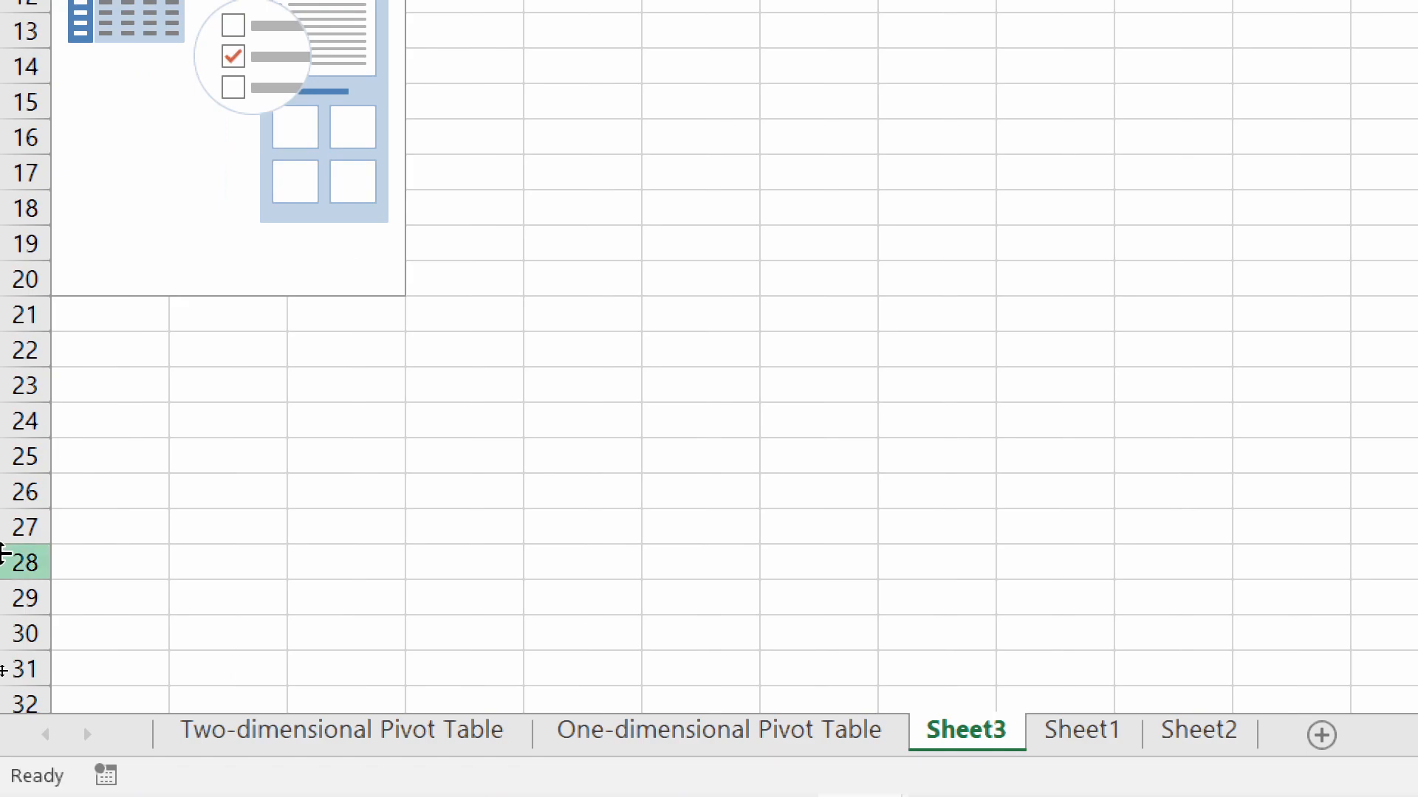
- Return the Magnifier to 100% and minimize it to uncover the PivotTable field areas
mouse_move(1127, 767)
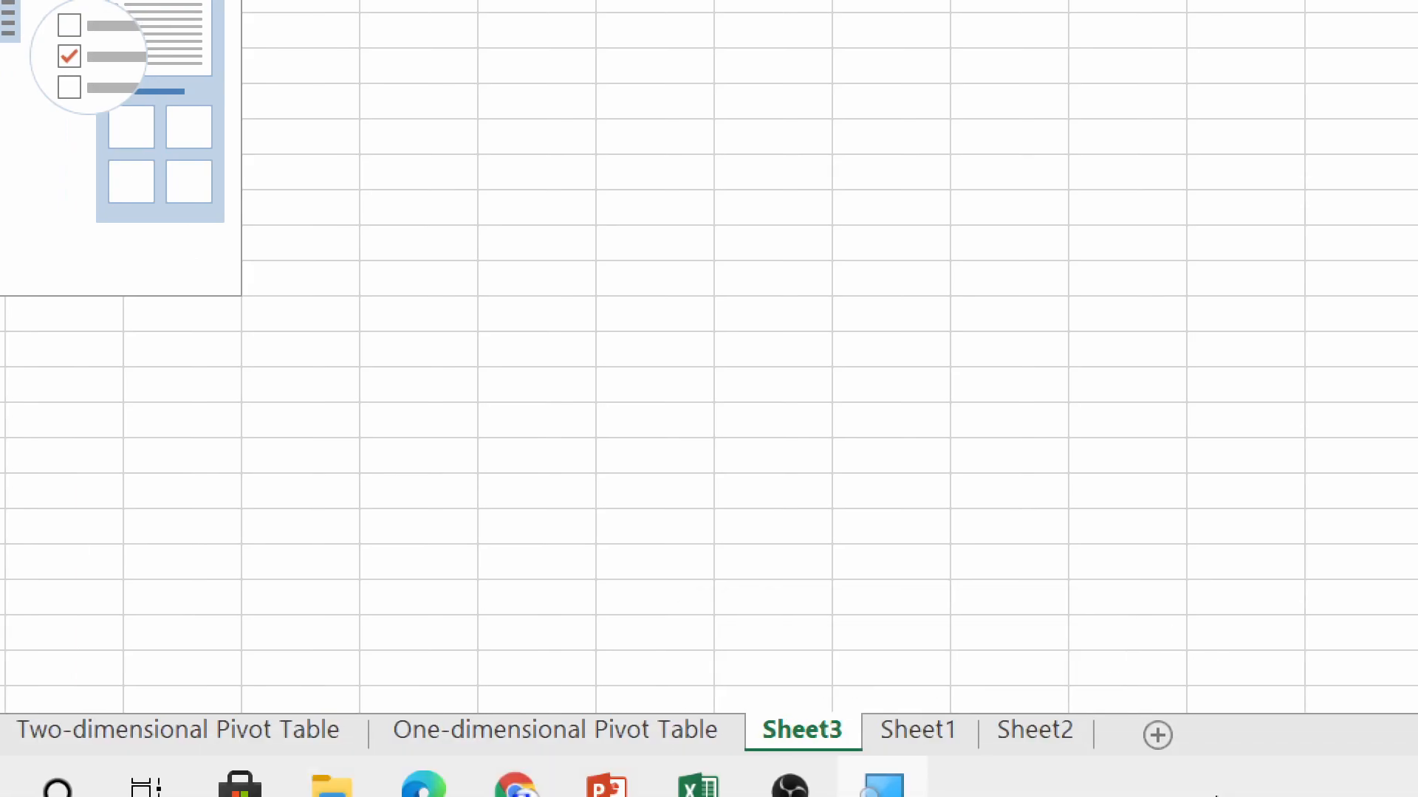
left_click(1224, 583)
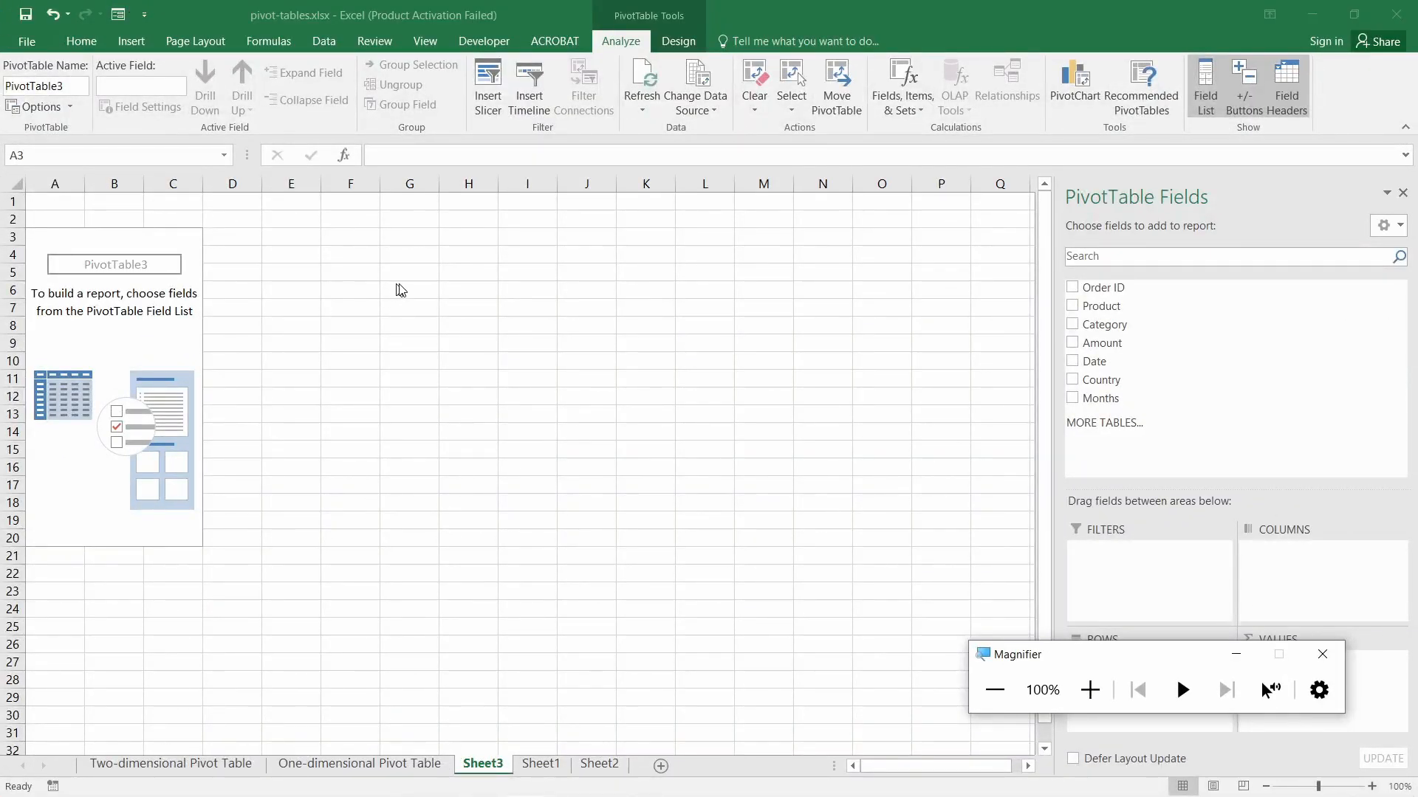
left_click(1236, 655)
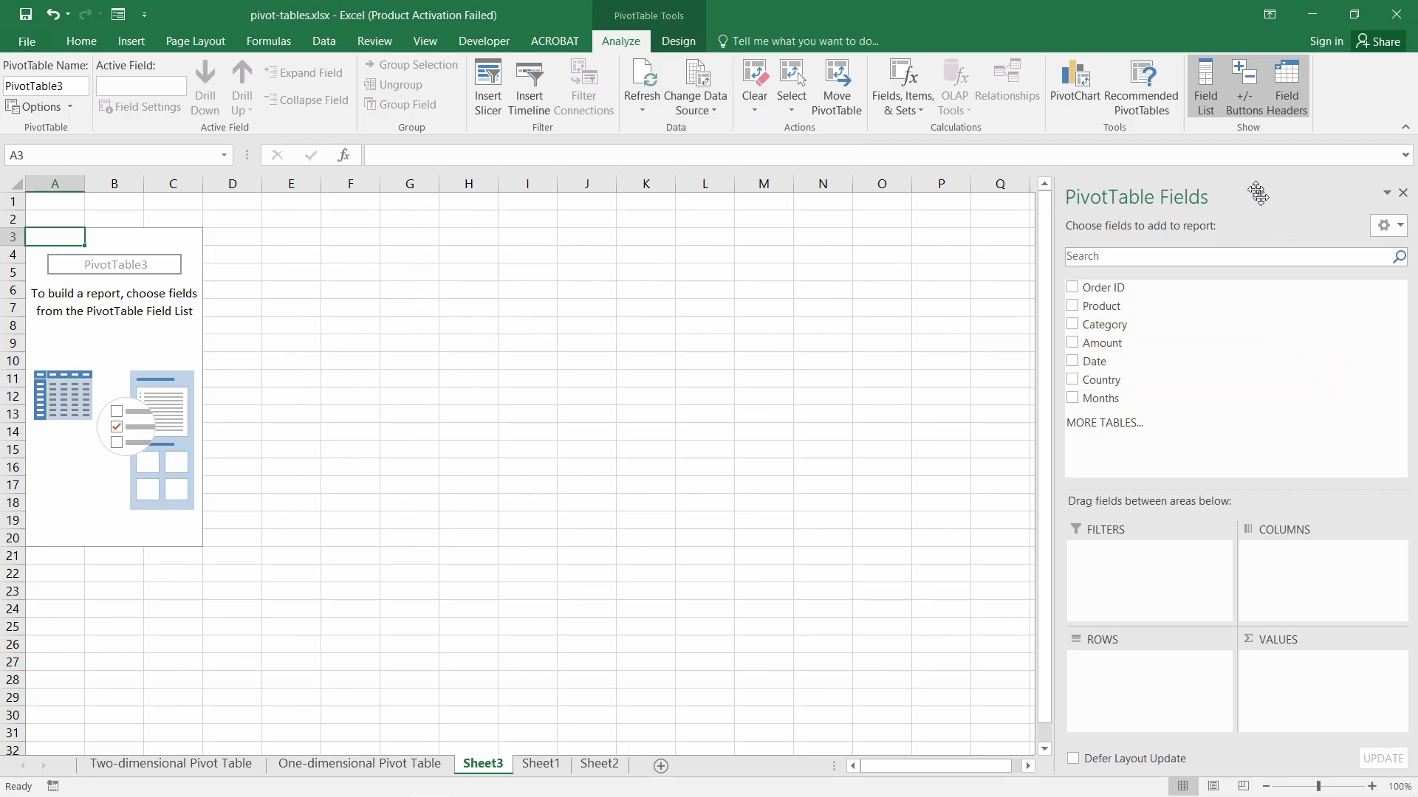
- Hide the PivotTable Field List and show it again
left_click(1203, 92)
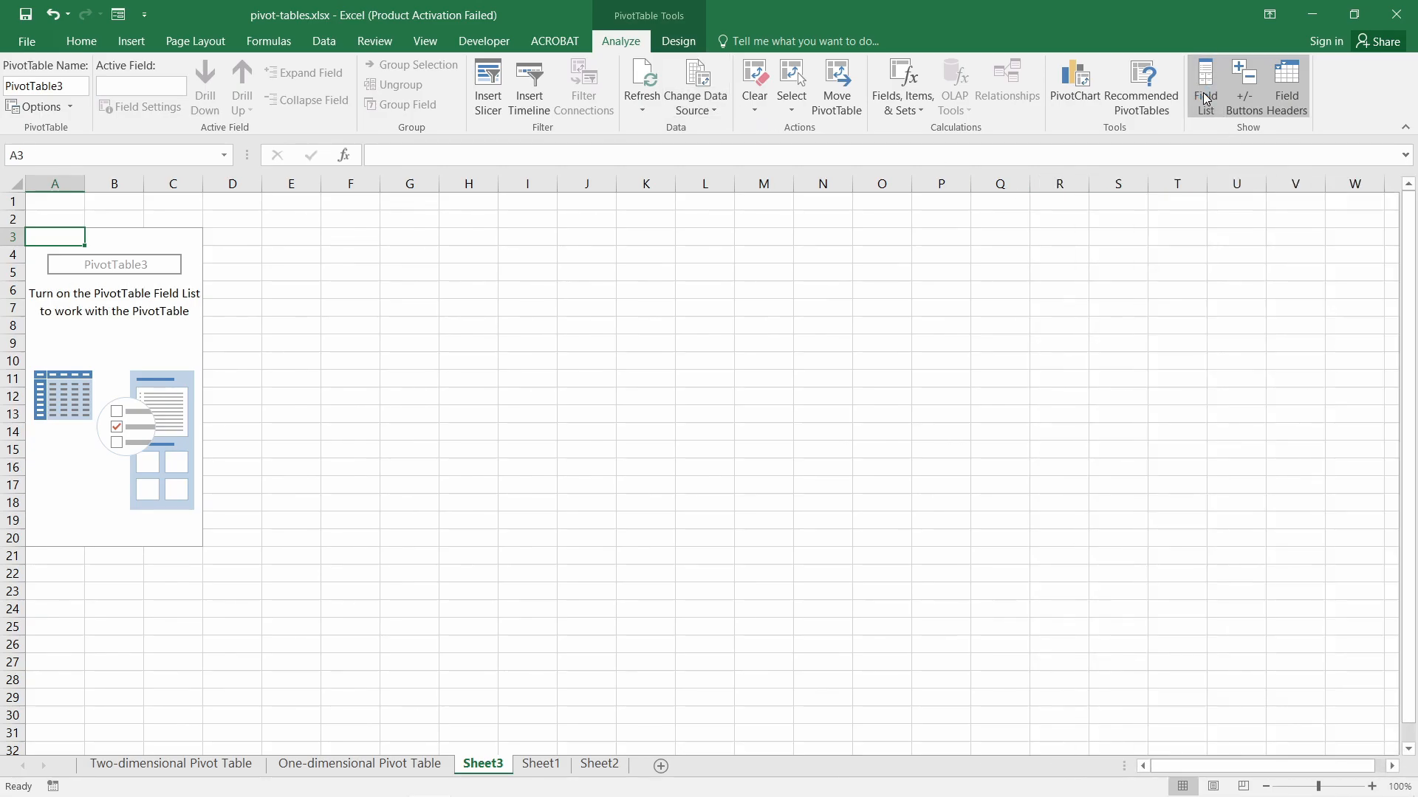
left_click(1206, 102)
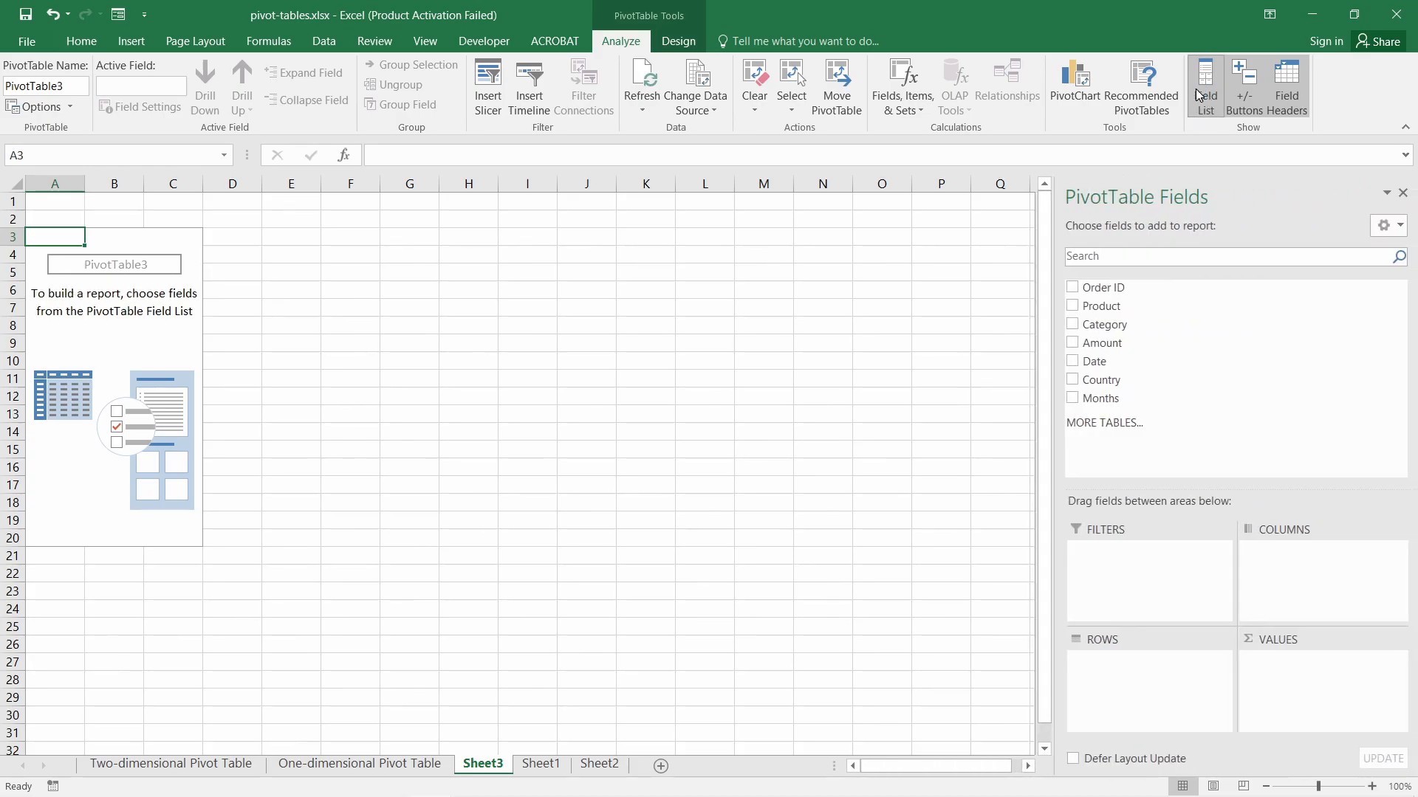
- Switch back to the Magnifier and enlarge the PivotTable Fields list to 200%
mouse_move(610, 774)
left_click(533, 787)
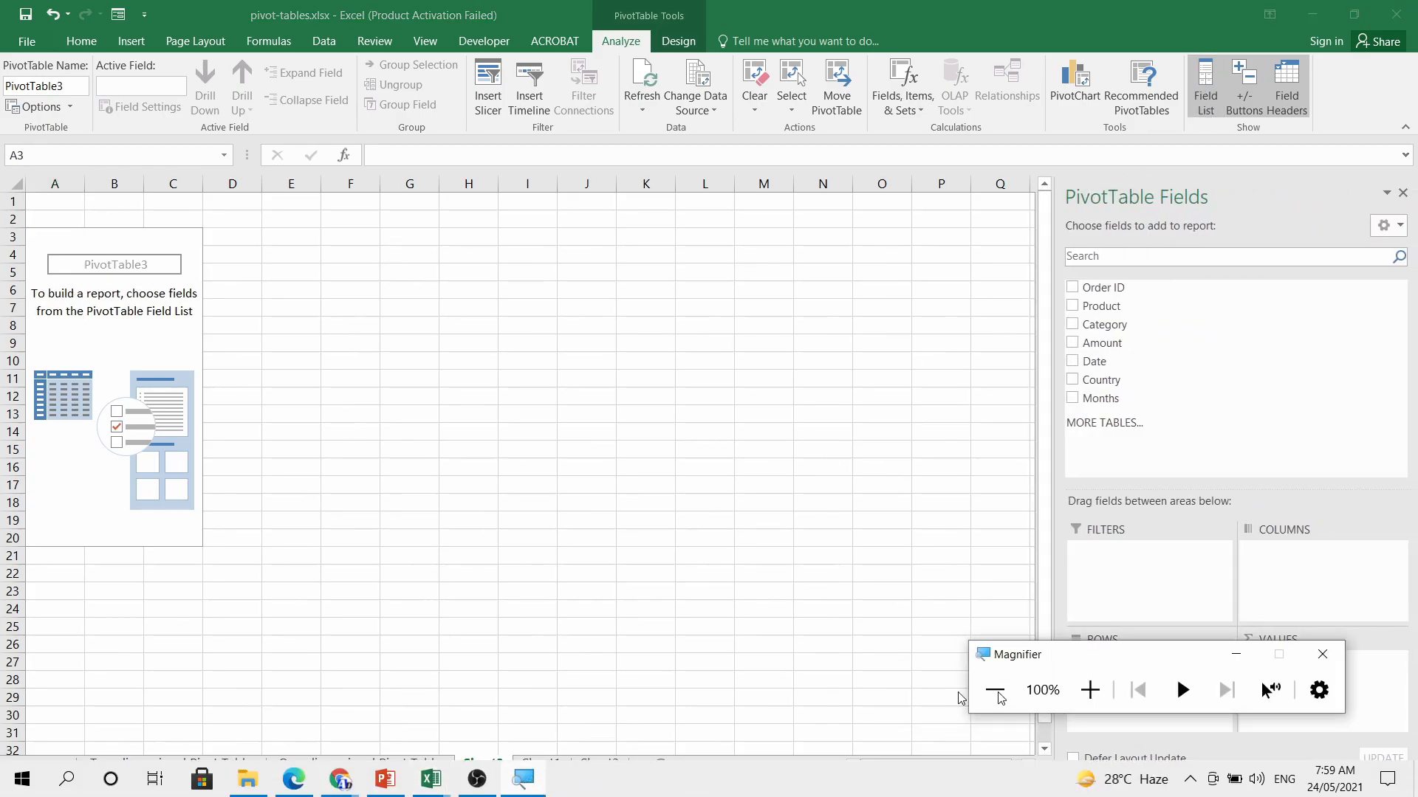
left_click(1093, 691)
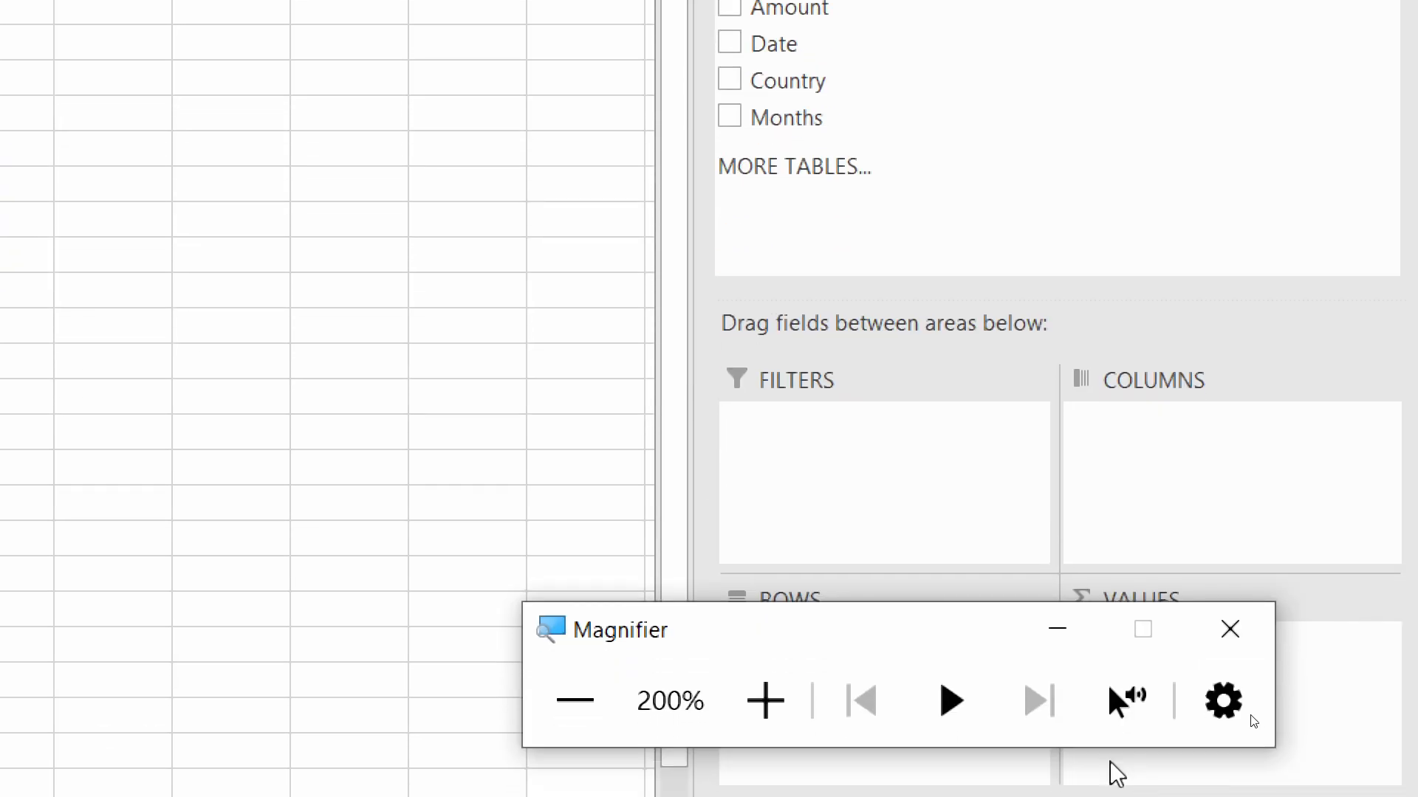
- Return the Magnifier to 100% and minimize it, and add the Product field to the PivotTable rows
left_click(576, 699)
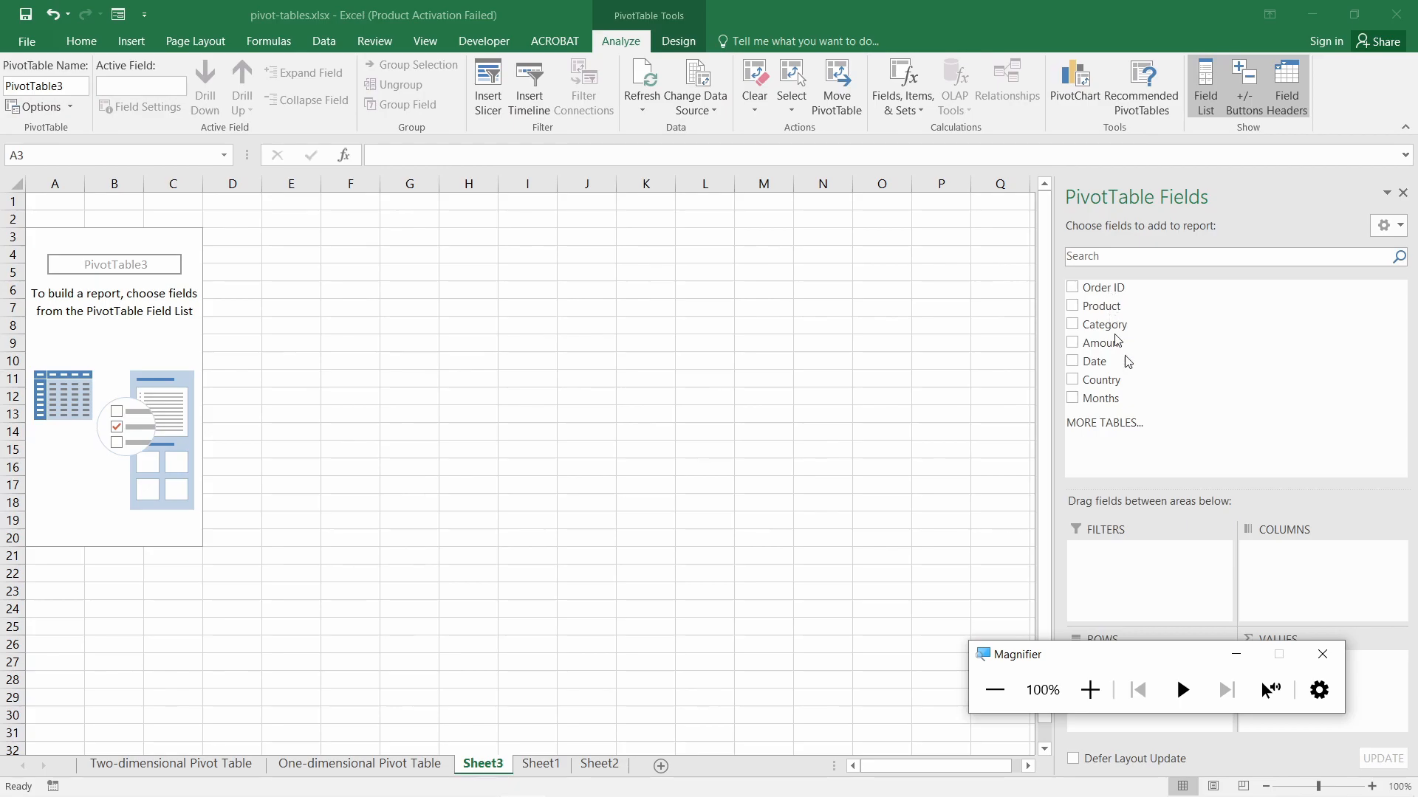
left_click(1234, 662)
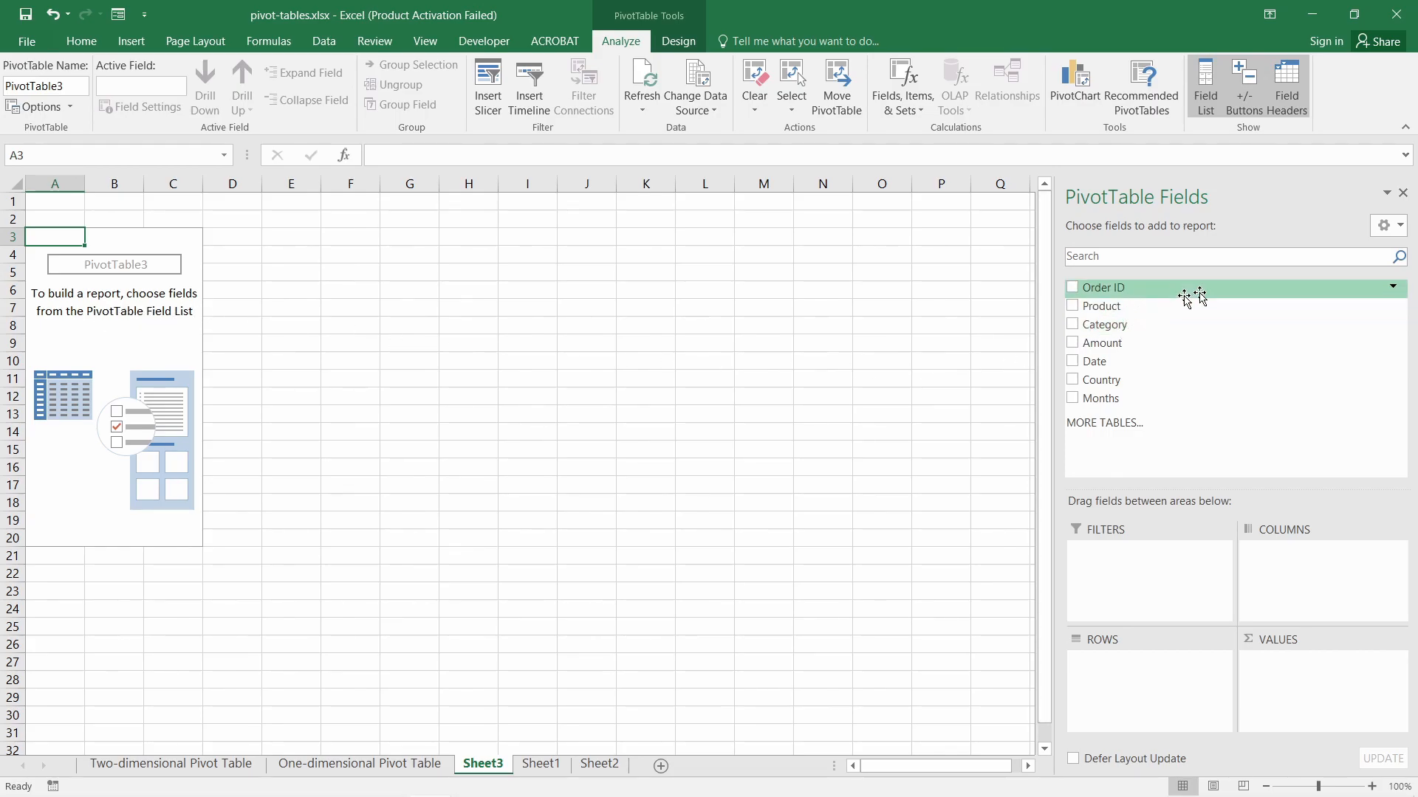
left_click(1073, 306)
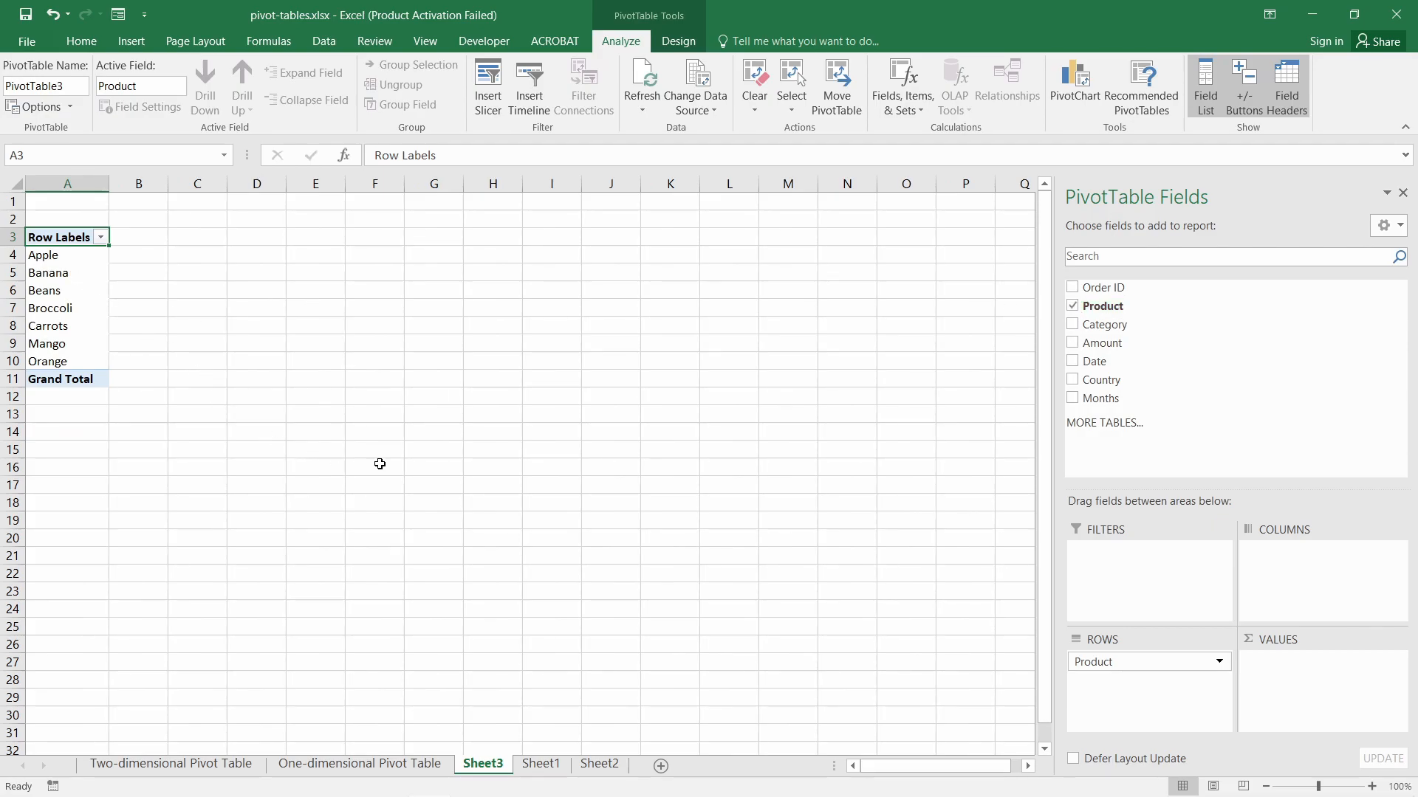
scroll(380, 464, "up", 9, "ctrl")
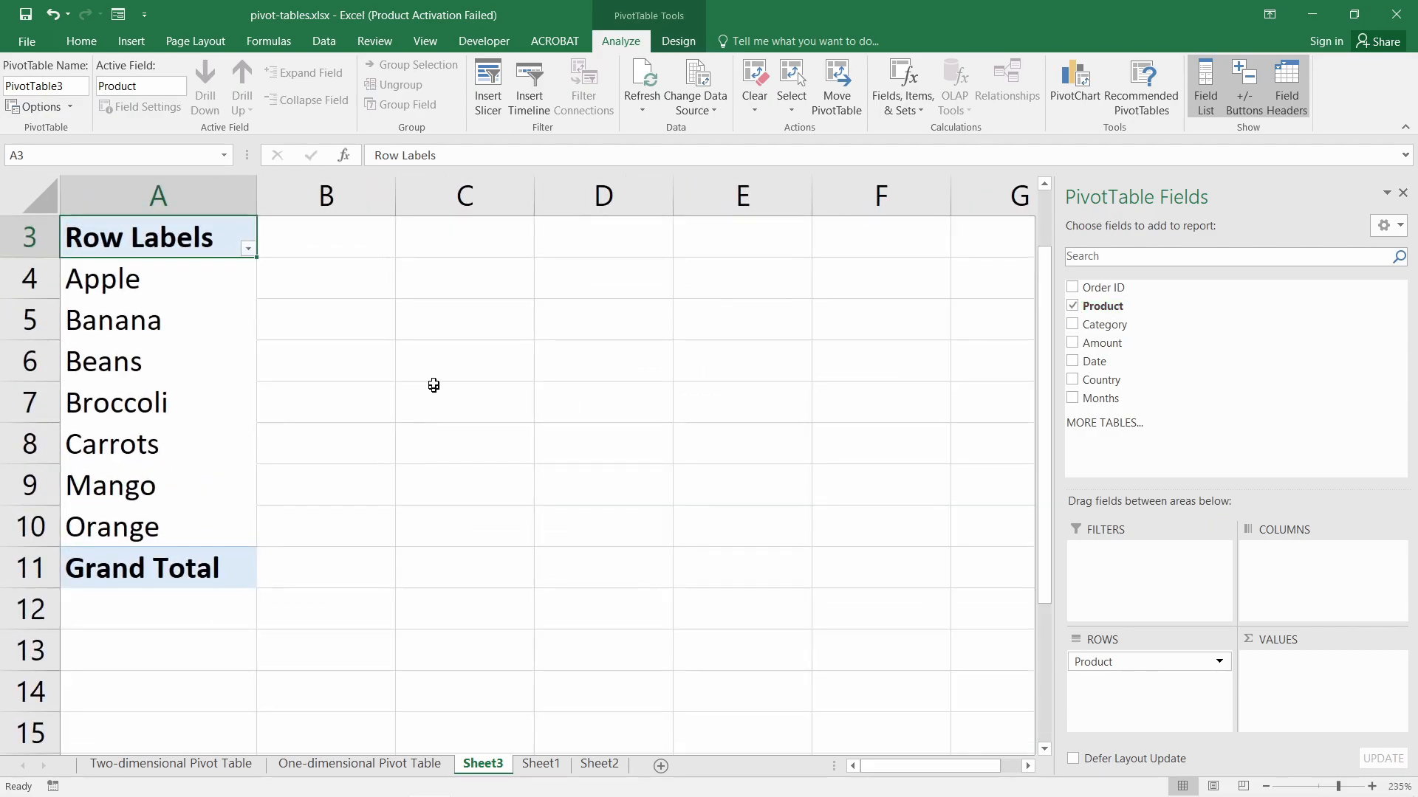
scroll(440, 369, "up", 1)
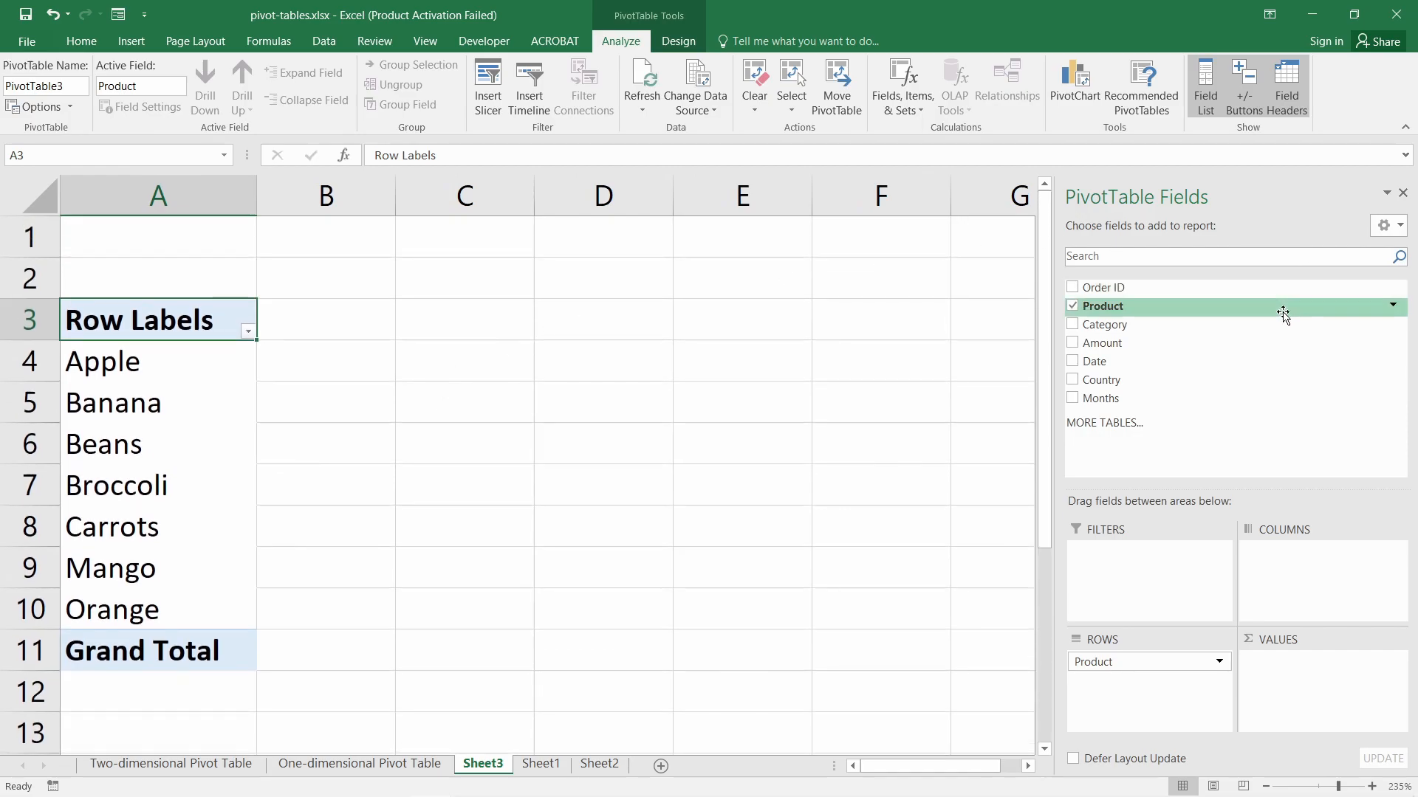
- Add Date and Country as report filters, and view the Country filter's choices without applying one
left_click_drag(1101, 366, 1138, 554)
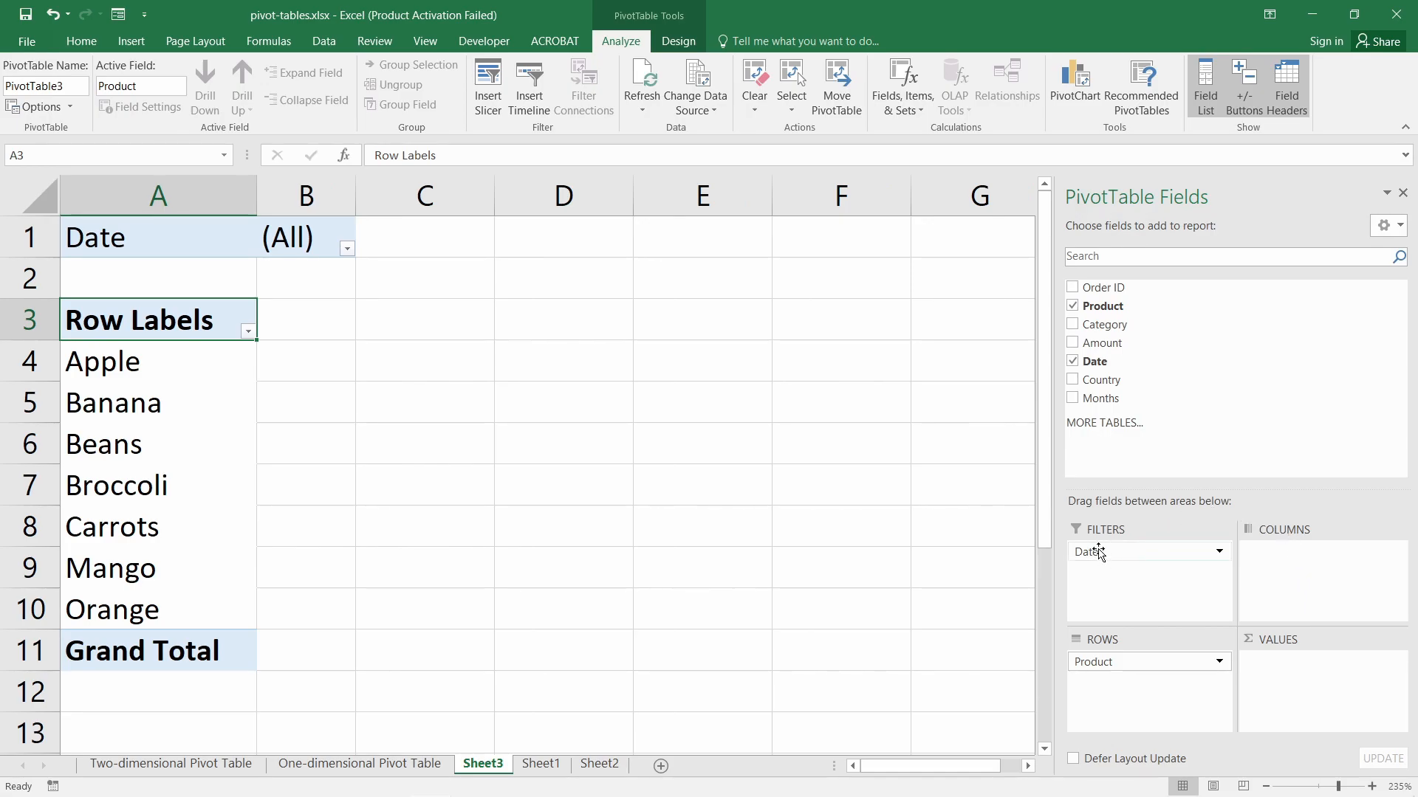
left_click(1219, 552)
left_click(1219, 552)
left_click_drag(1152, 380, 1130, 576)
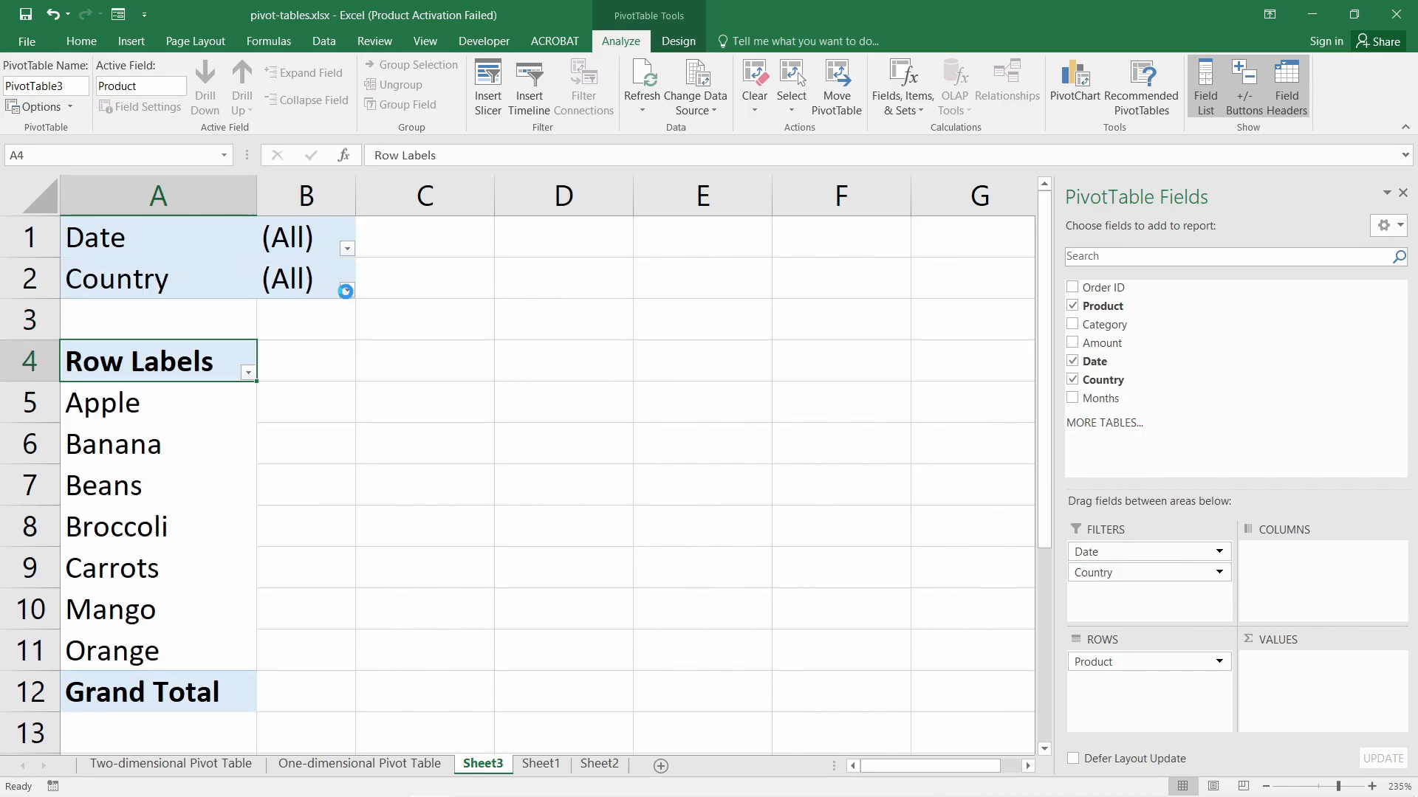
left_click(345, 291)
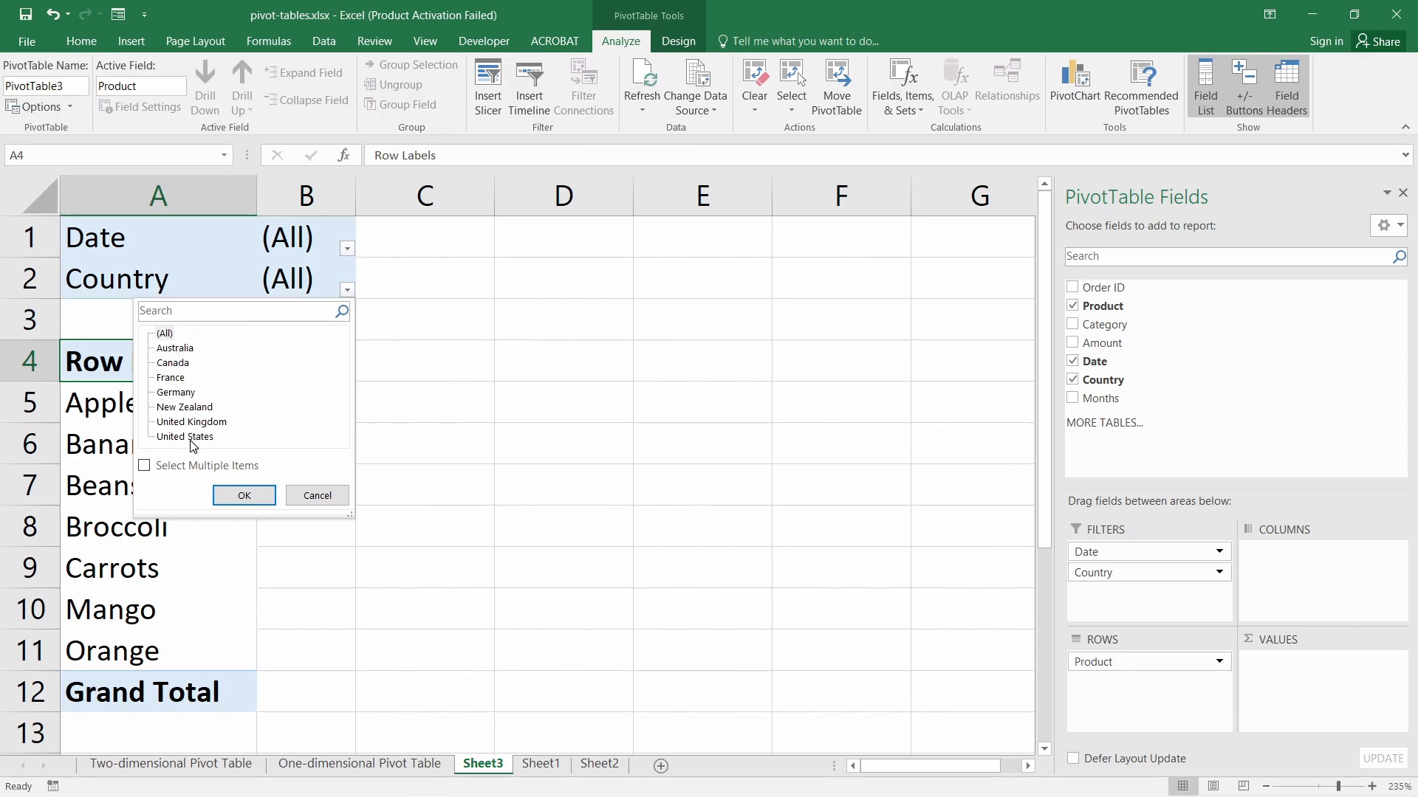
left_click(312, 491)
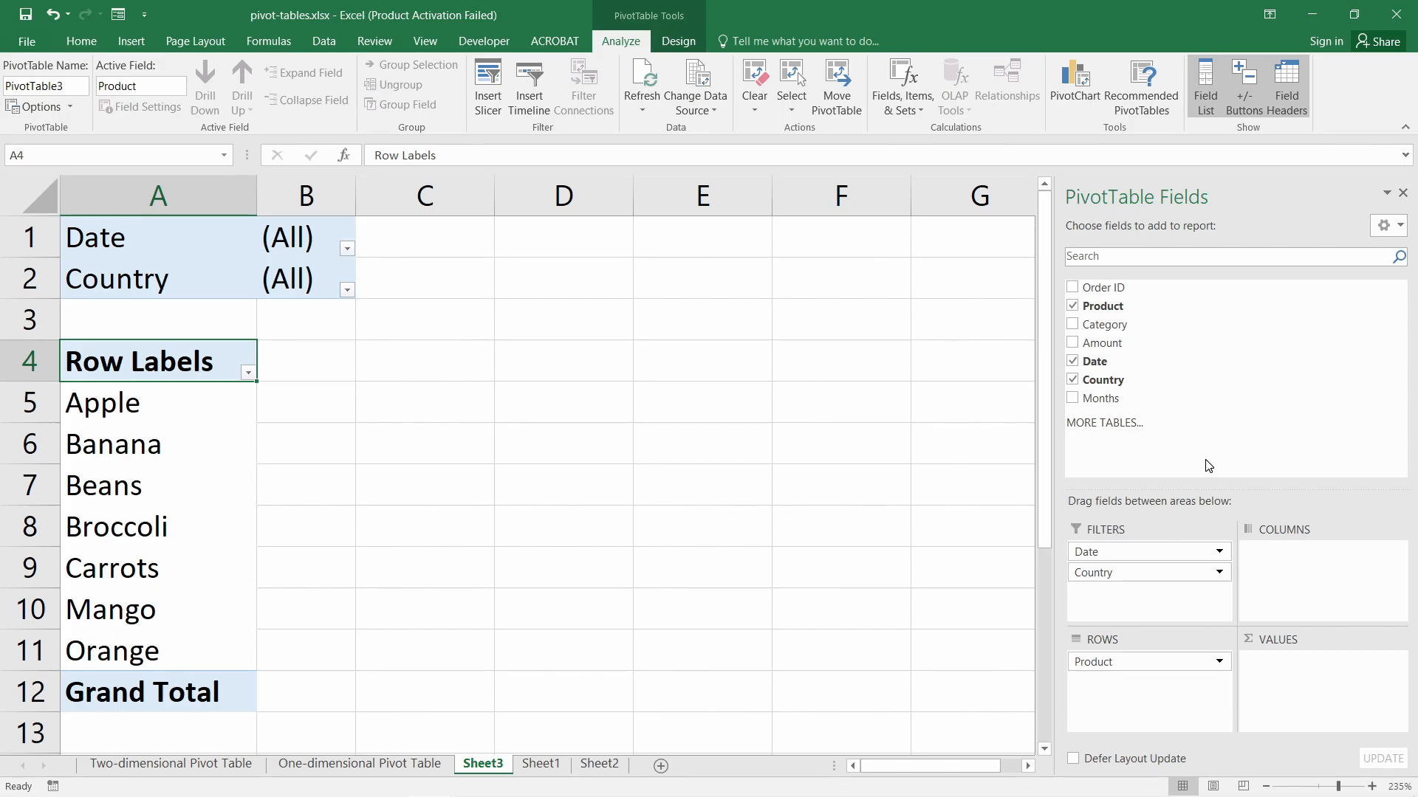
- Add the Category field to the rows and place it above Product
left_click(1073, 325)
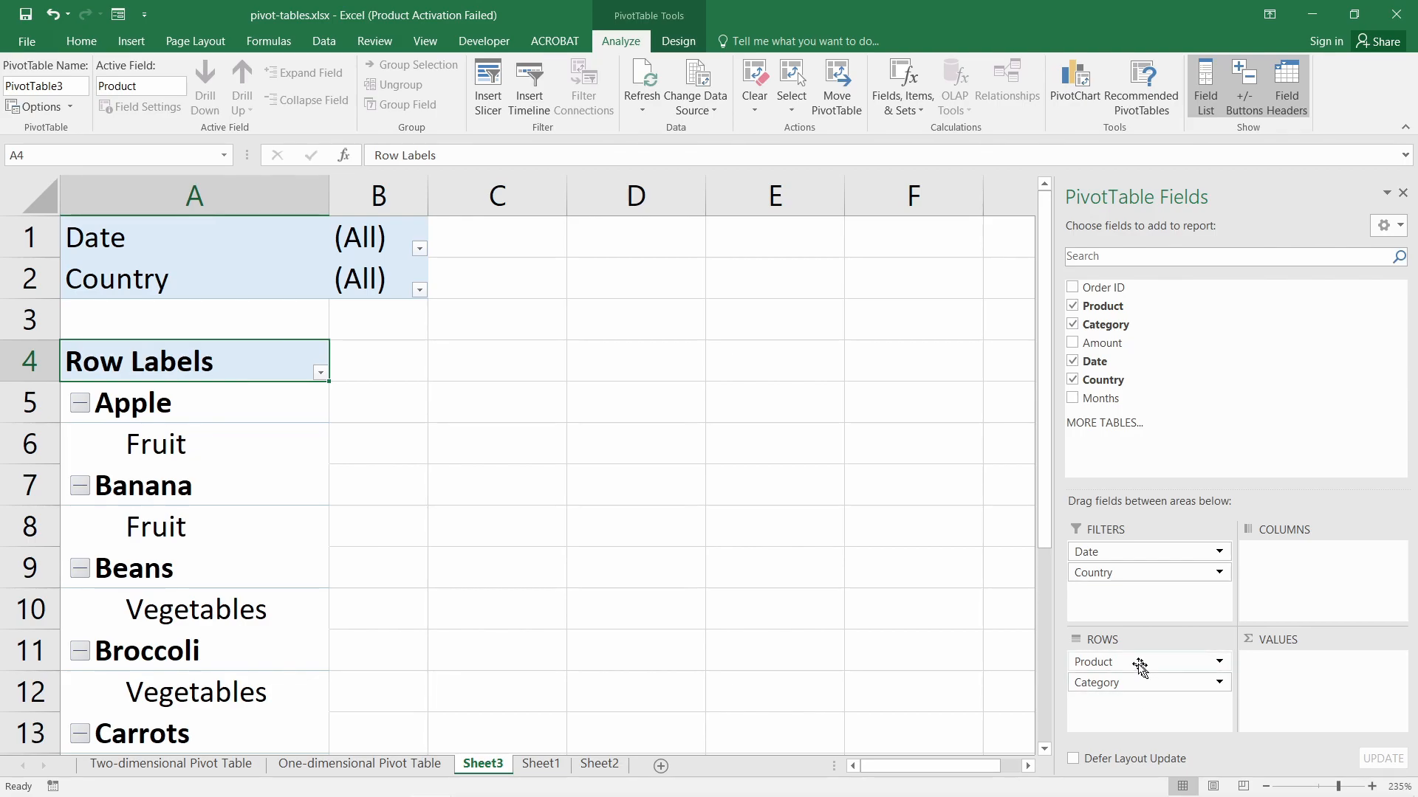
mouse_move(1137, 664)
left_mouse_down()
mouse_move(1206, 638)
mouse_move(1283, 561)
mouse_move(1119, 686)
left_mouse_up()
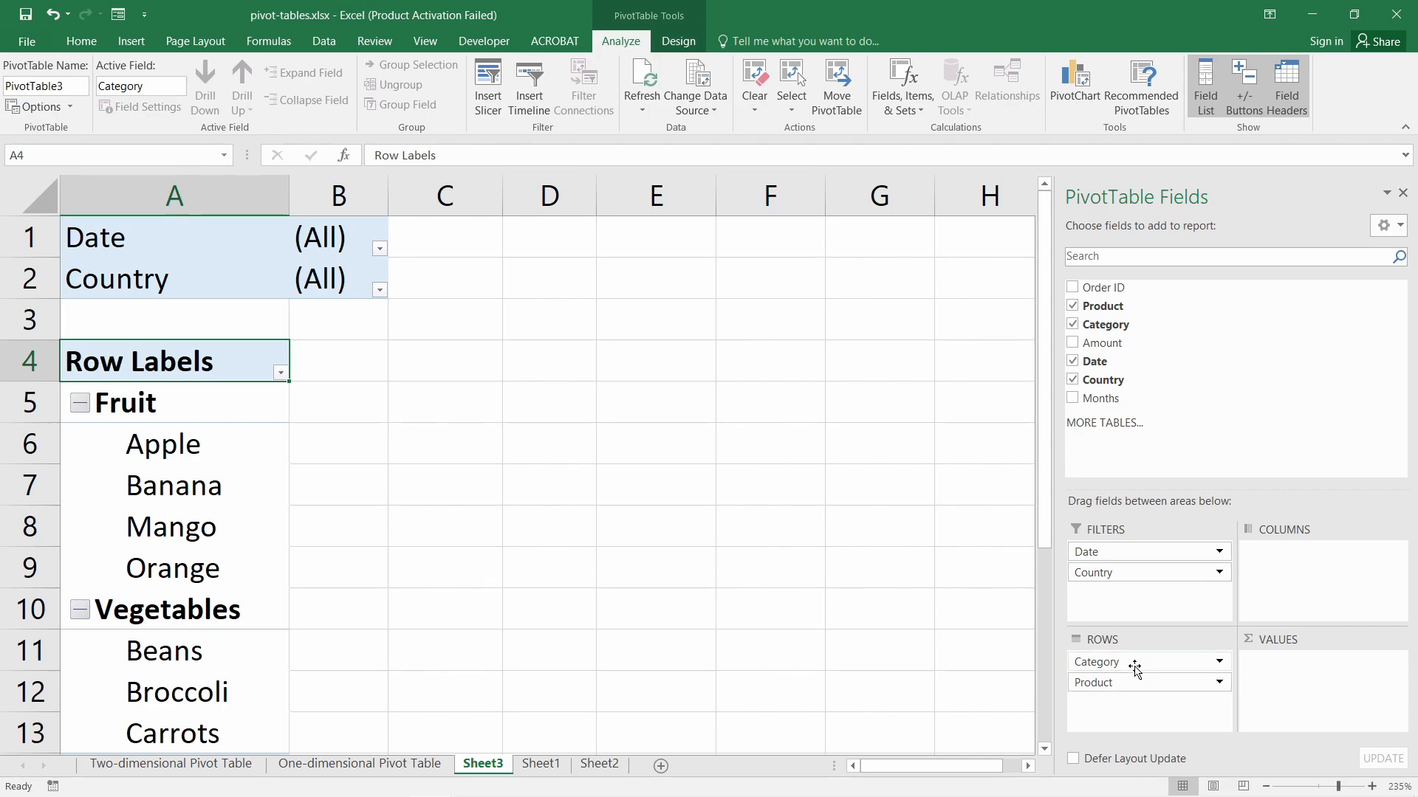
- Try Product as a column field, and return it to the rows beneath Category
left_click_drag(1136, 679, 1318, 590)
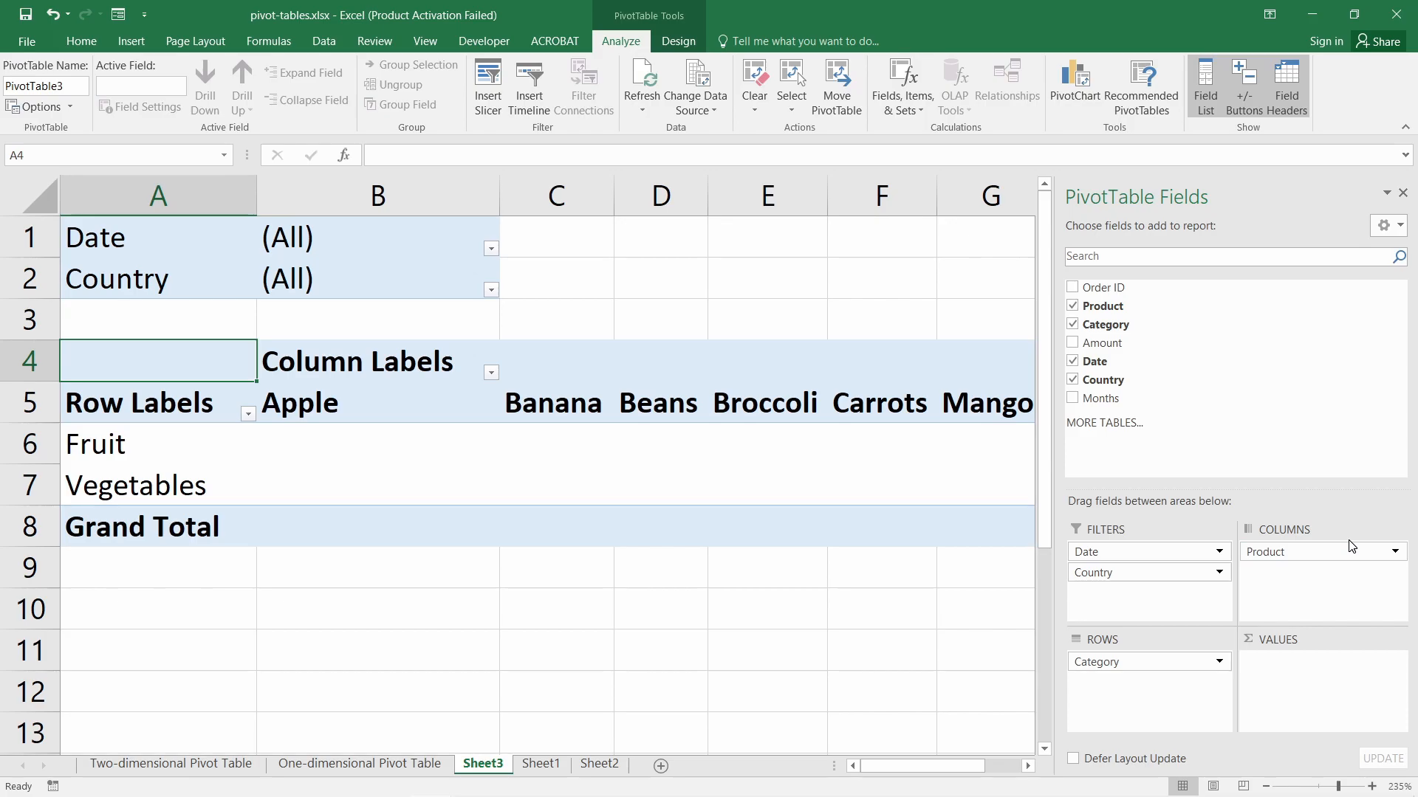
left_click_drag(918, 766, 871, 758)
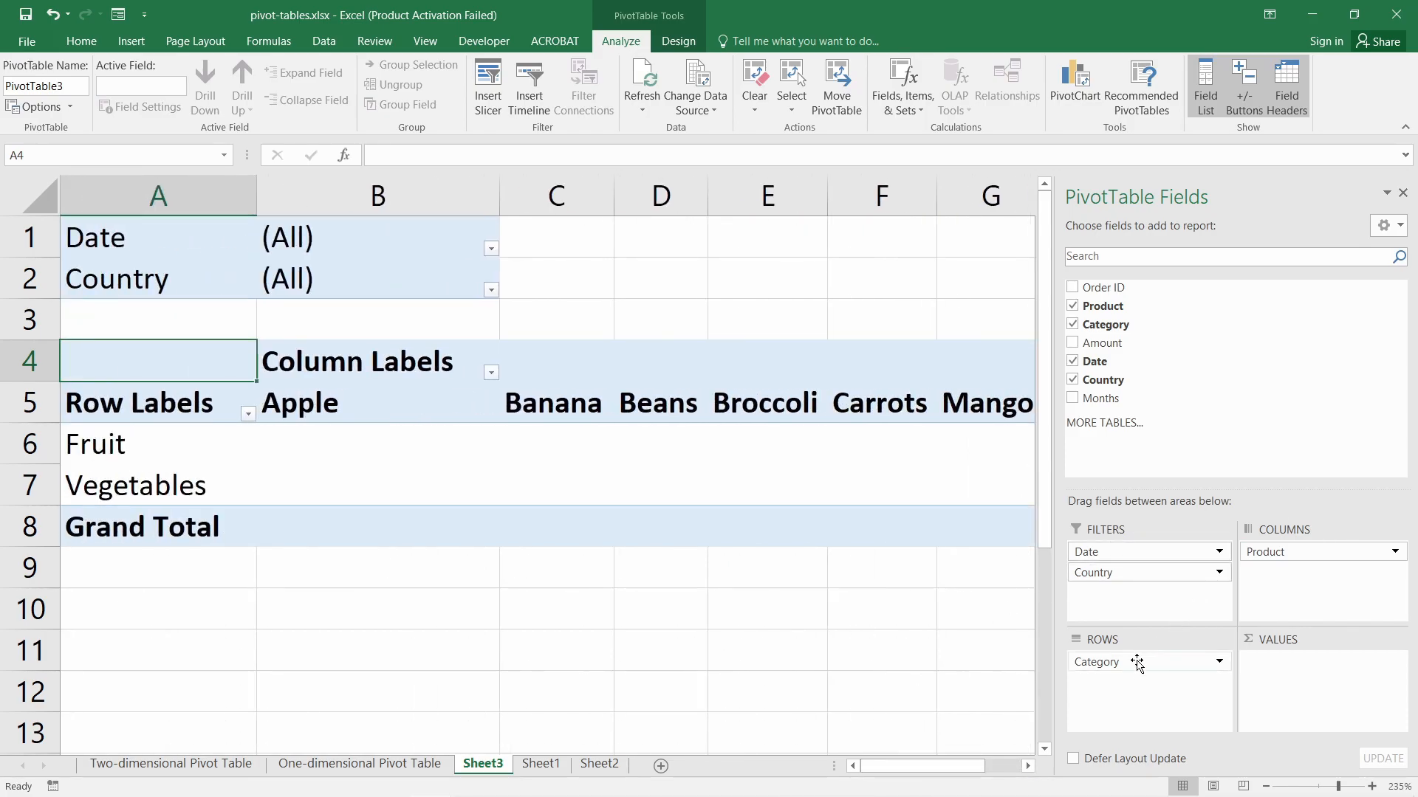
left_click_drag(1264, 552, 1137, 659)
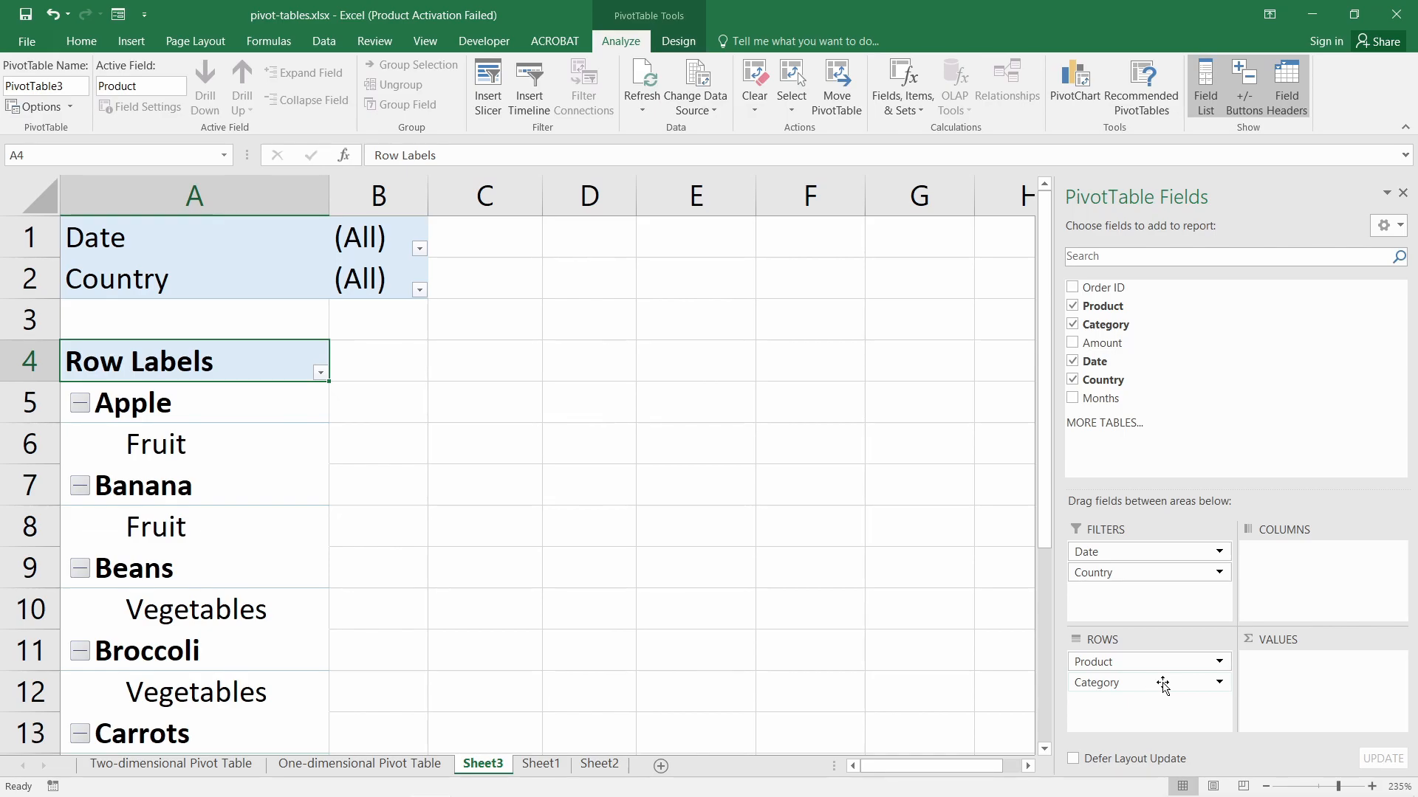
left_click_drag(1162, 685, 1161, 660)
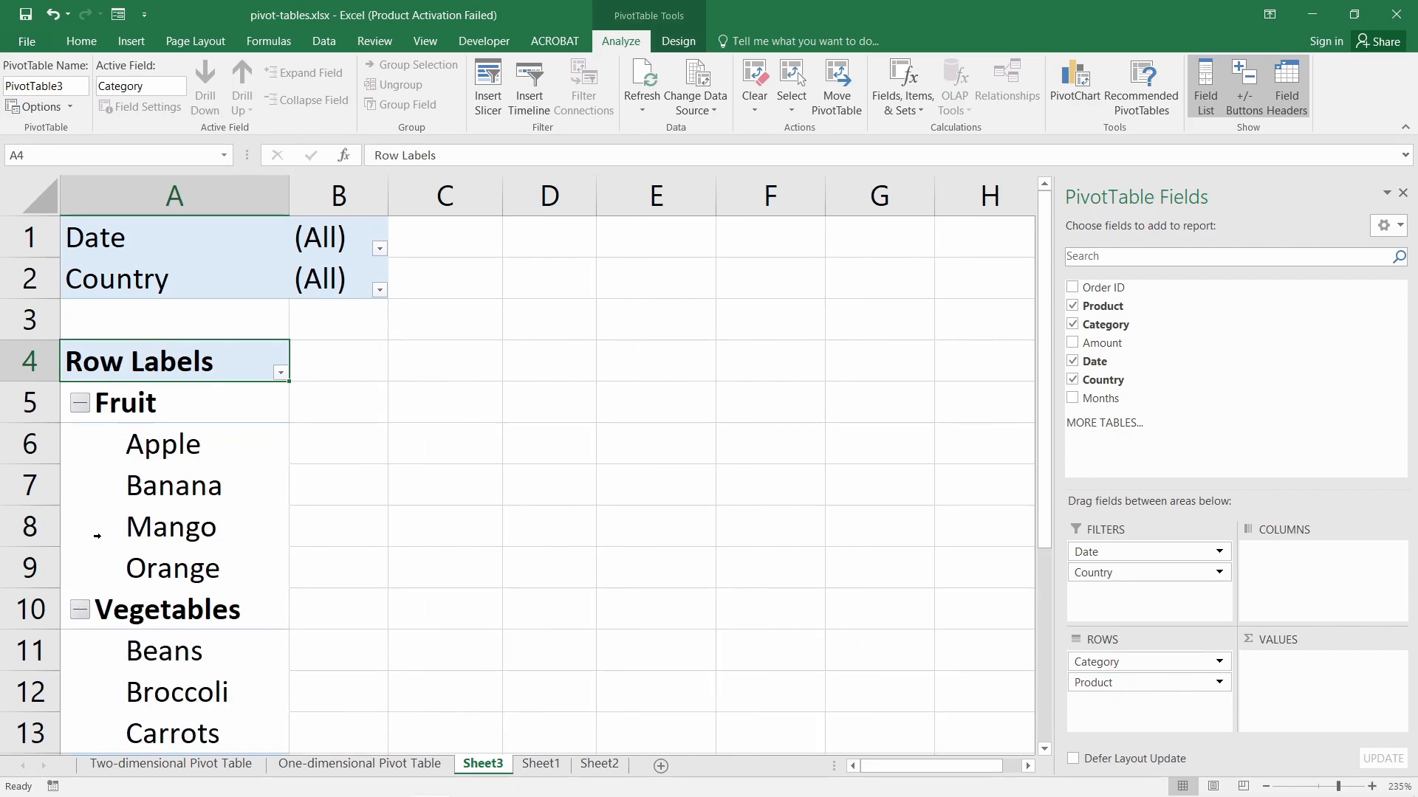
- Examine the products grouped under Fruit and Vegetables in the row labels
scroll(96, 536, "down", 1)
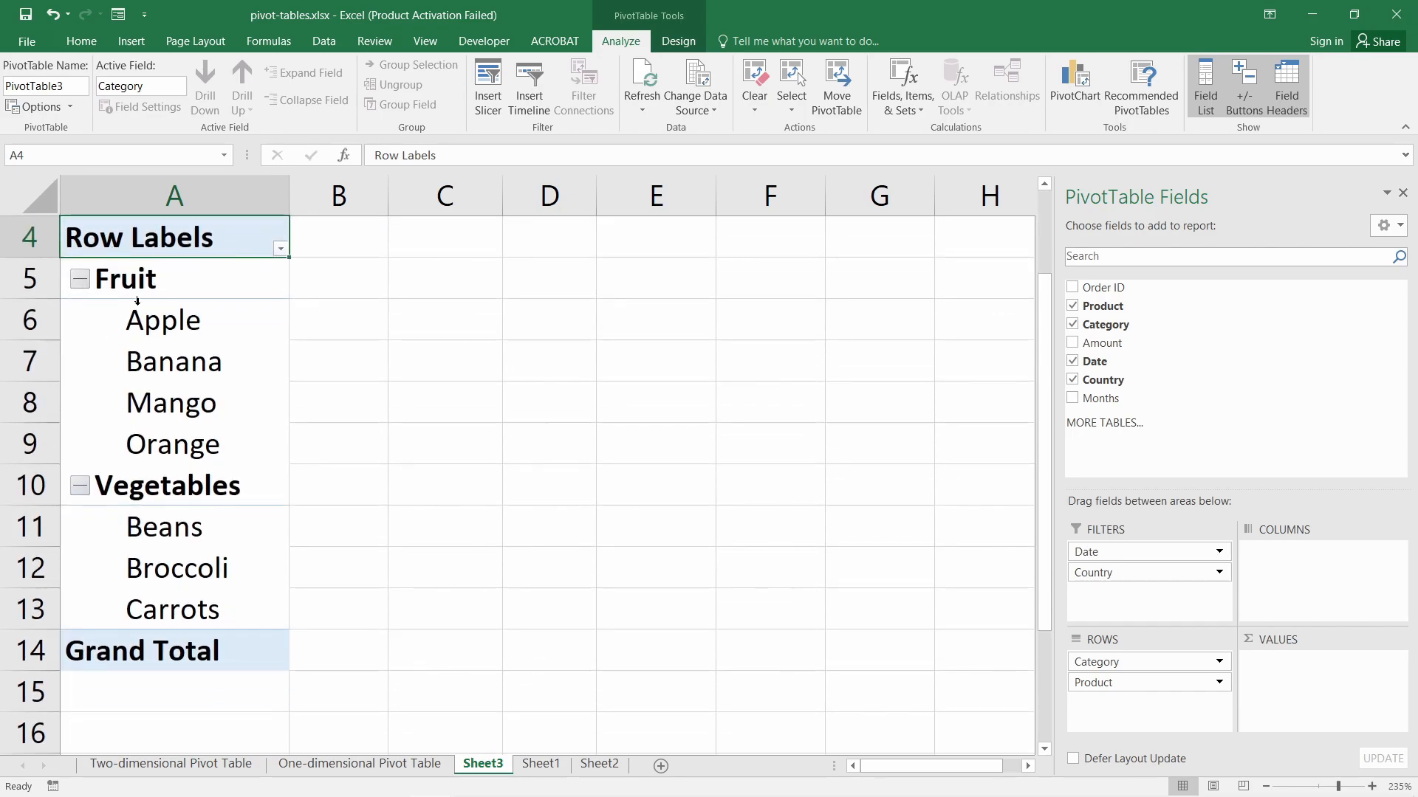
left_click_drag(176, 322, 192, 451)
left_click_drag(186, 527, 206, 614)
left_click(207, 613)
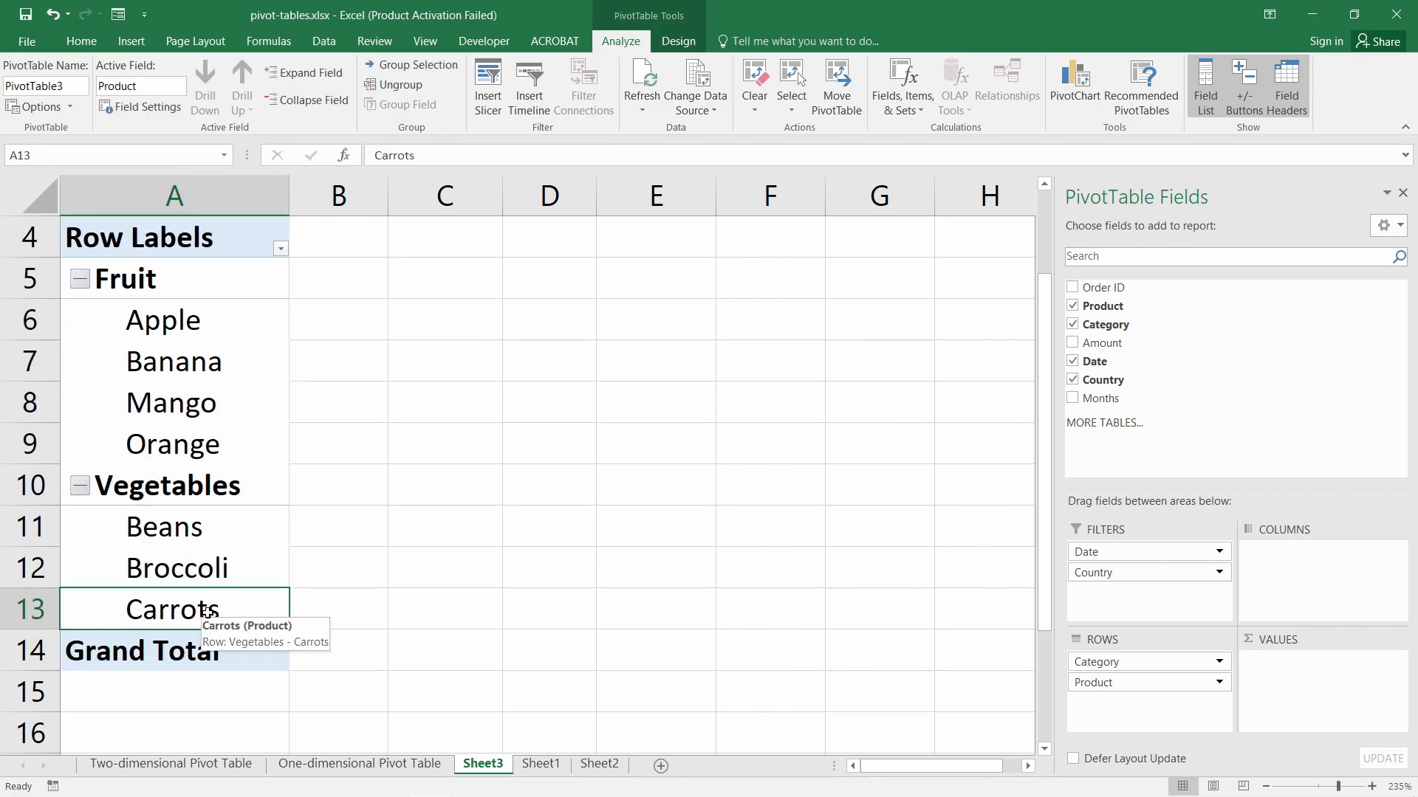
scroll(408, 590, "up", 1)
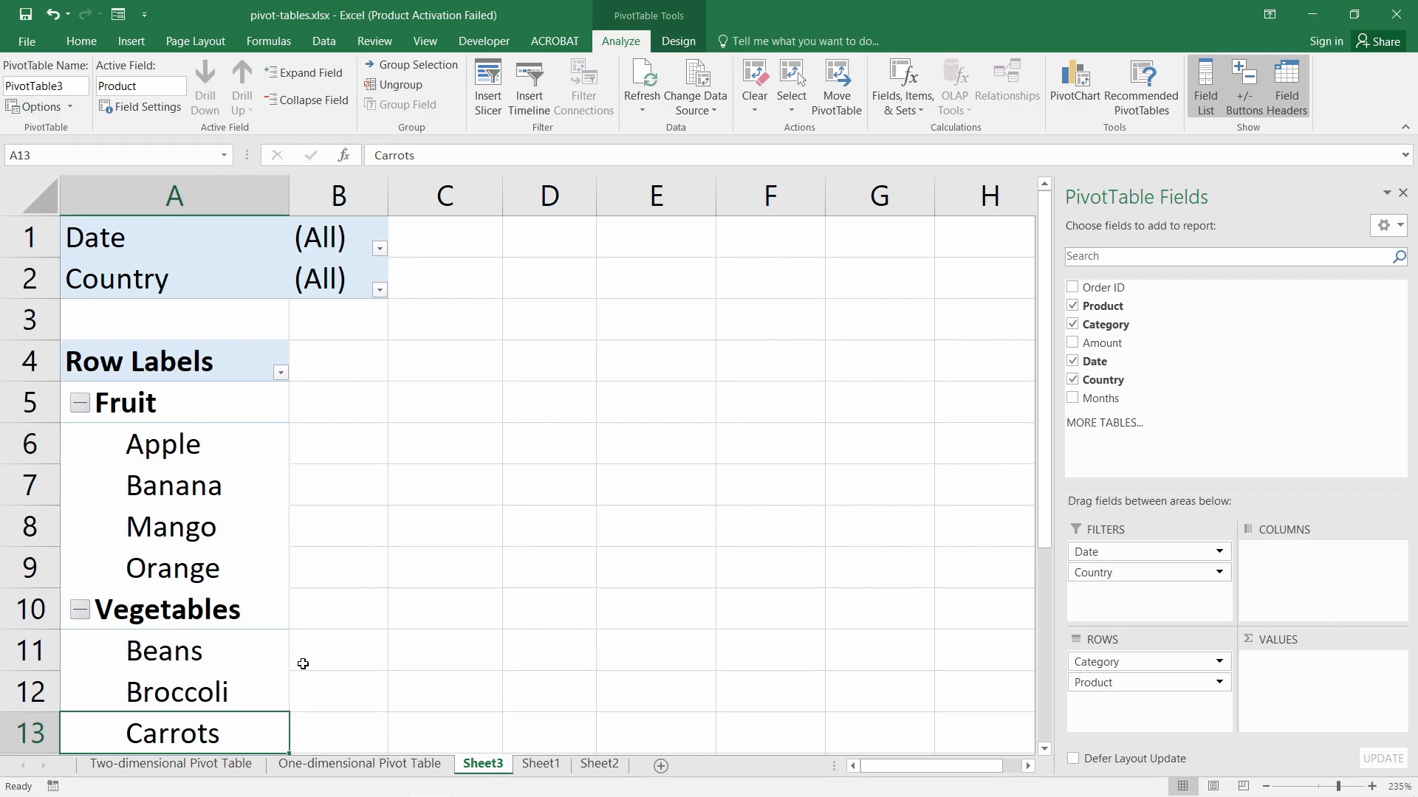
scroll(345, 647, "down", 1)
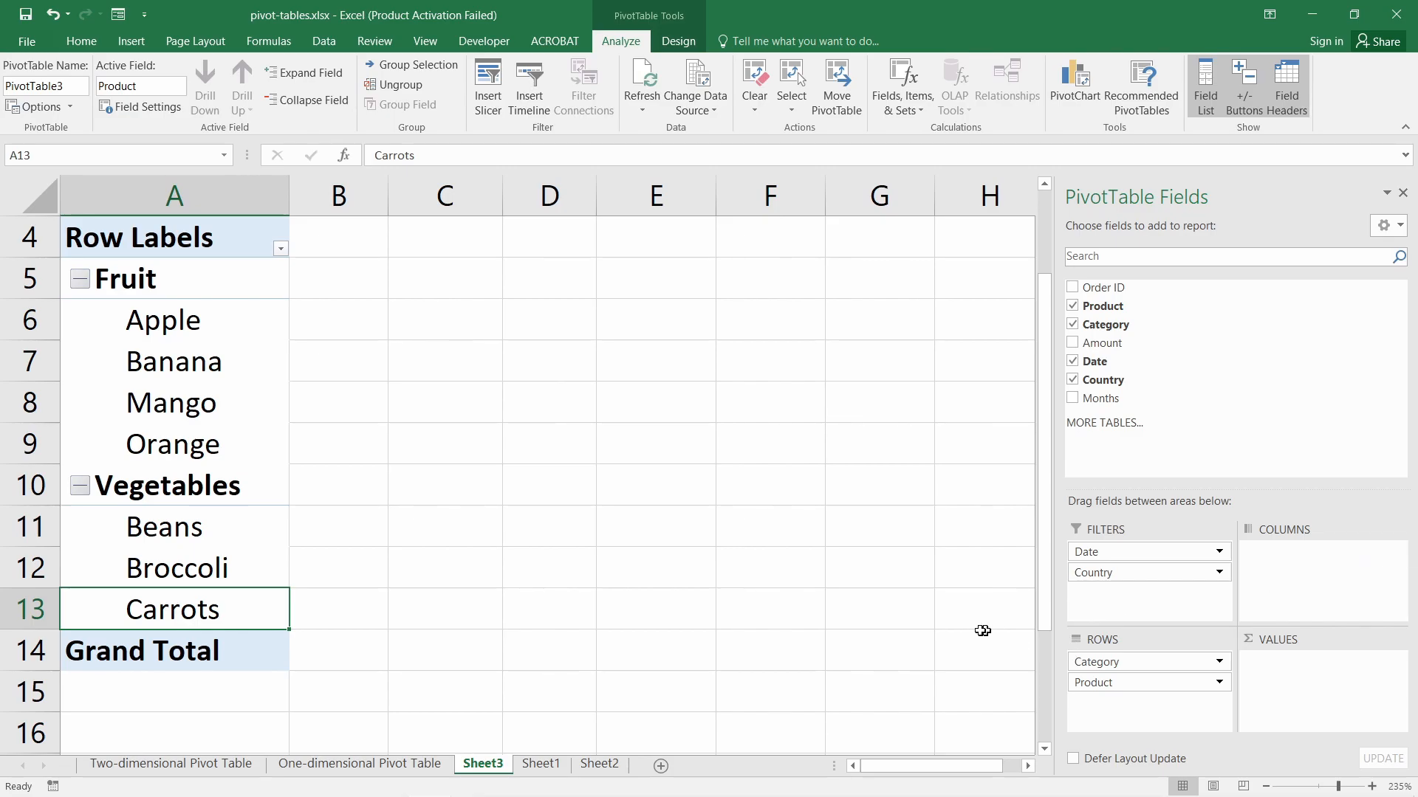
- Add the Amount field to the values, and open its Value Field Settings clear of the PivotTable
left_click(1072, 345)
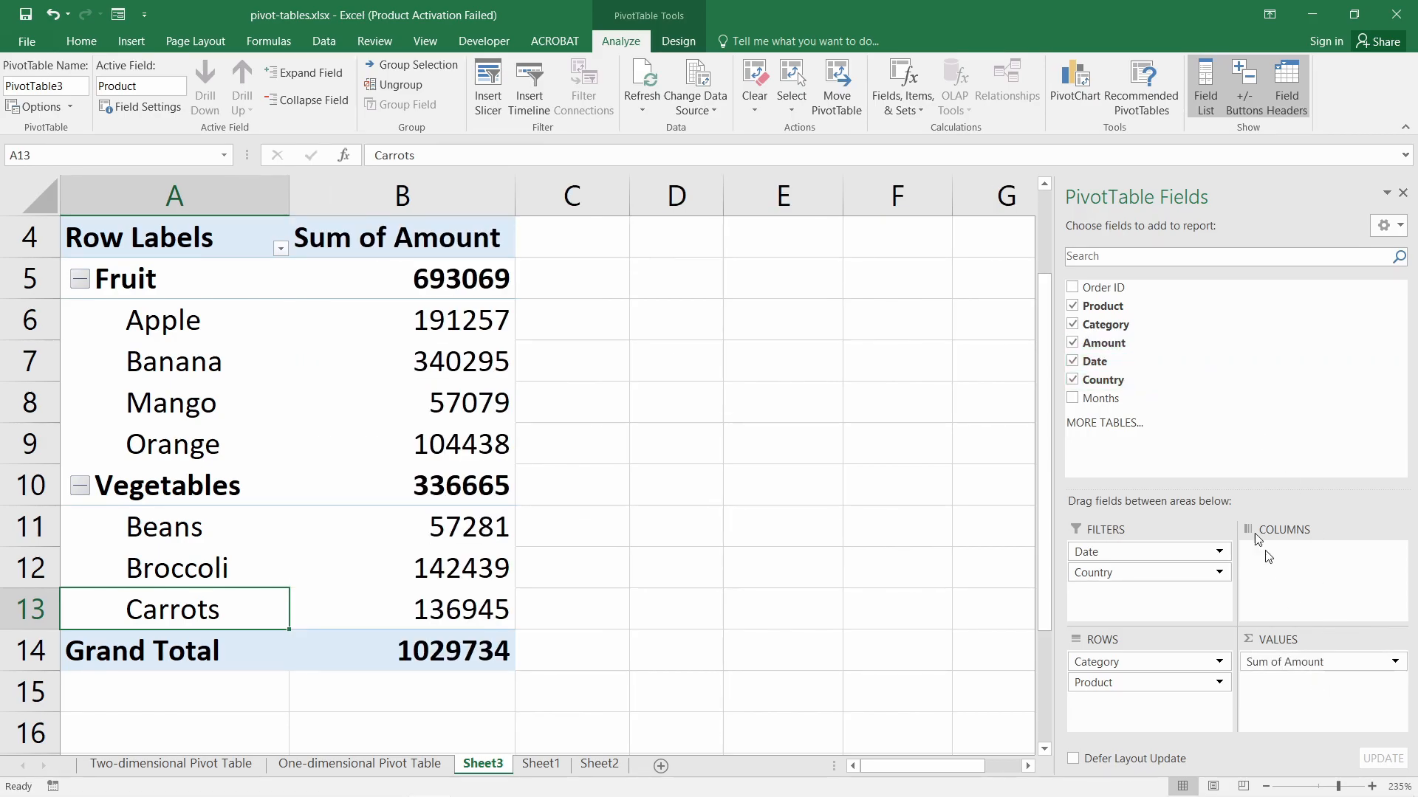
left_click(1337, 666)
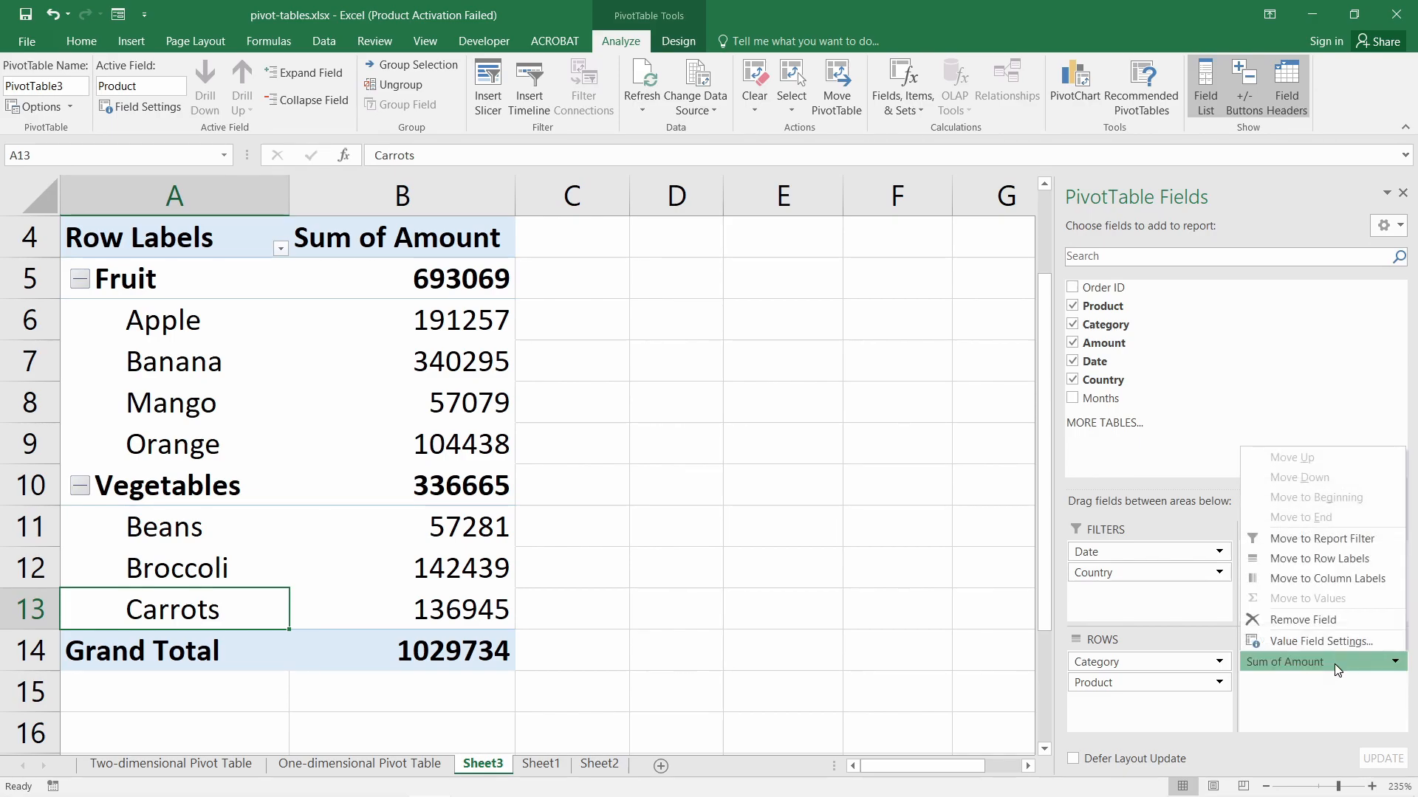
left_click(1323, 703)
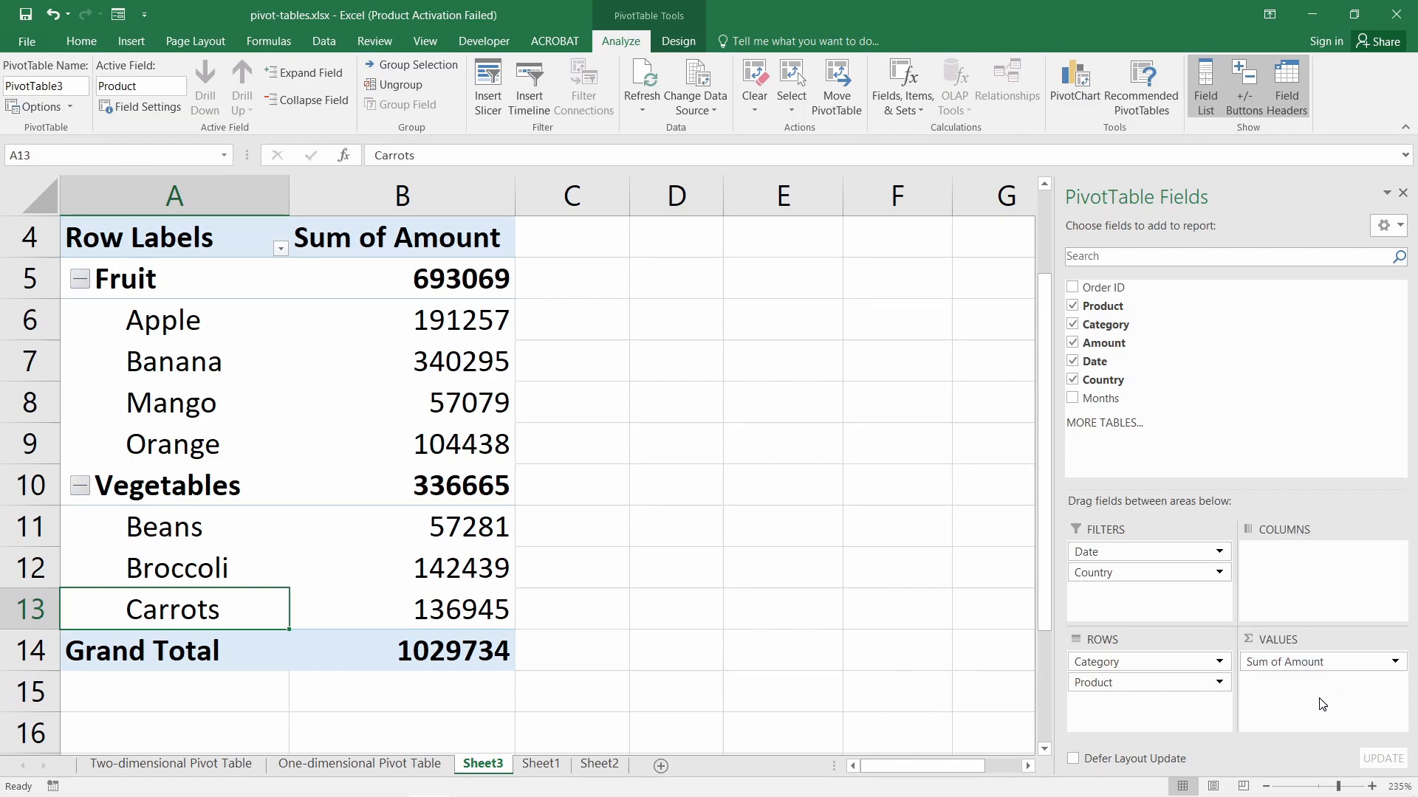
left_click(1395, 663)
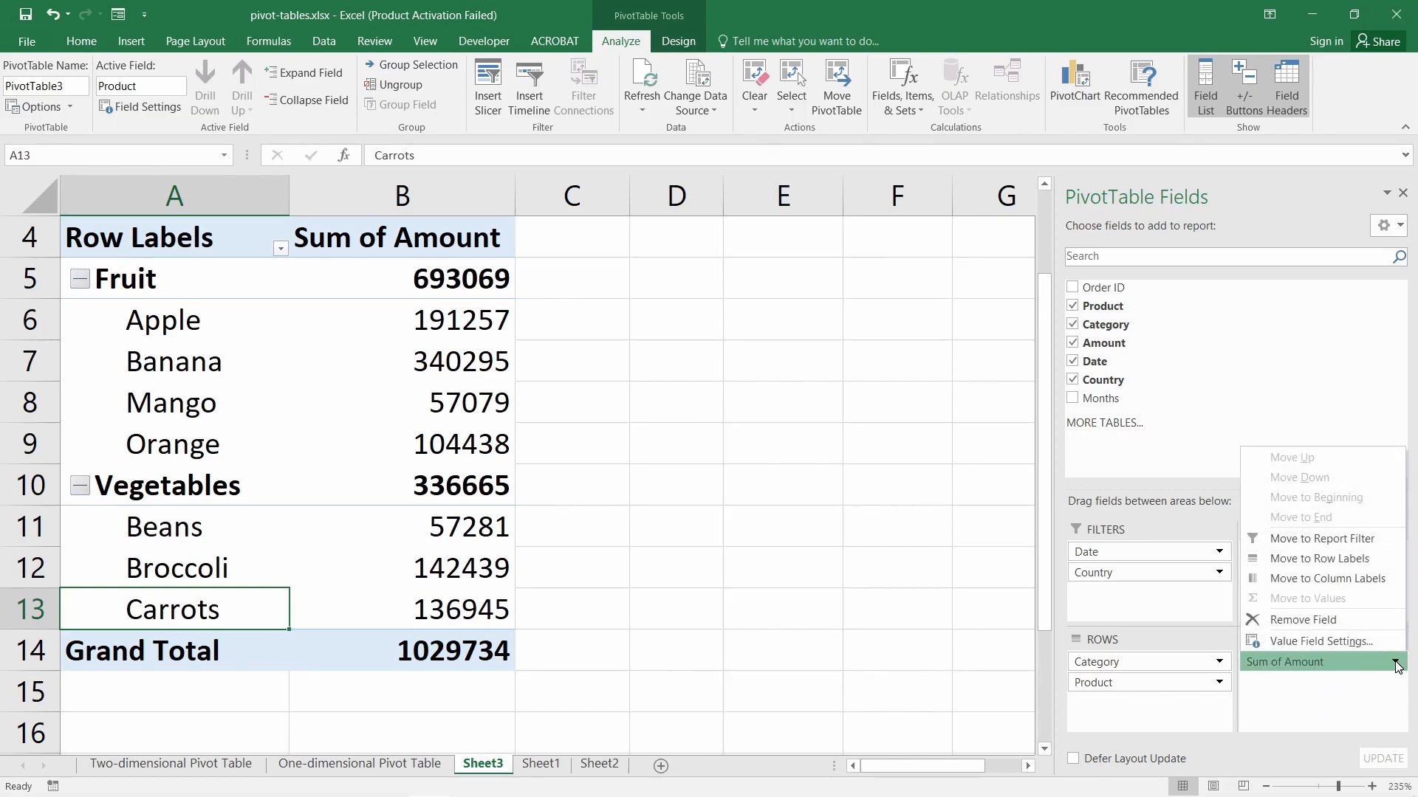
left_click(1319, 643)
left_click_drag(460, 194, 889, 222)
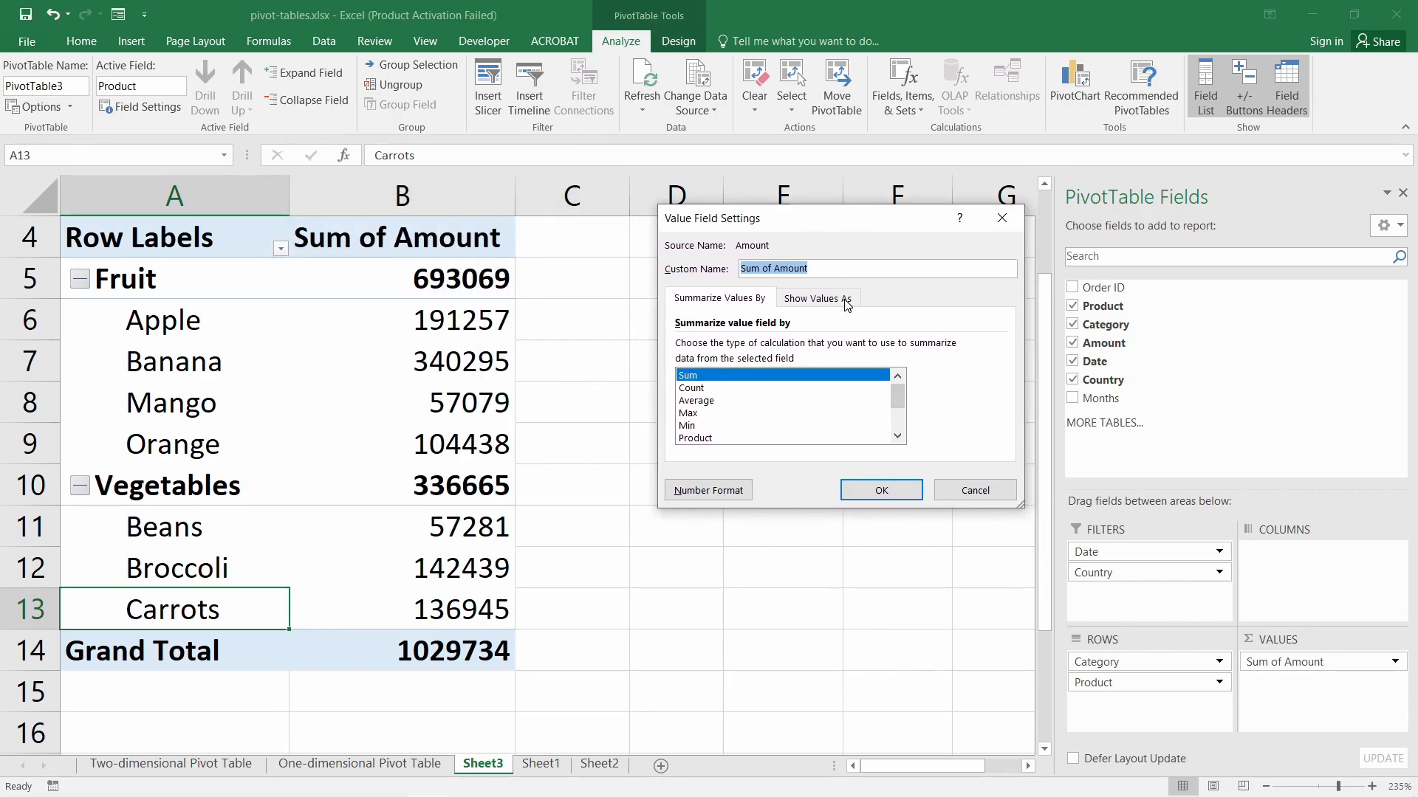
- Switch to the Magnifier, enlarge the Value Field Settings dialog and reposition it so it is fully visible
mouse_move(575, 784)
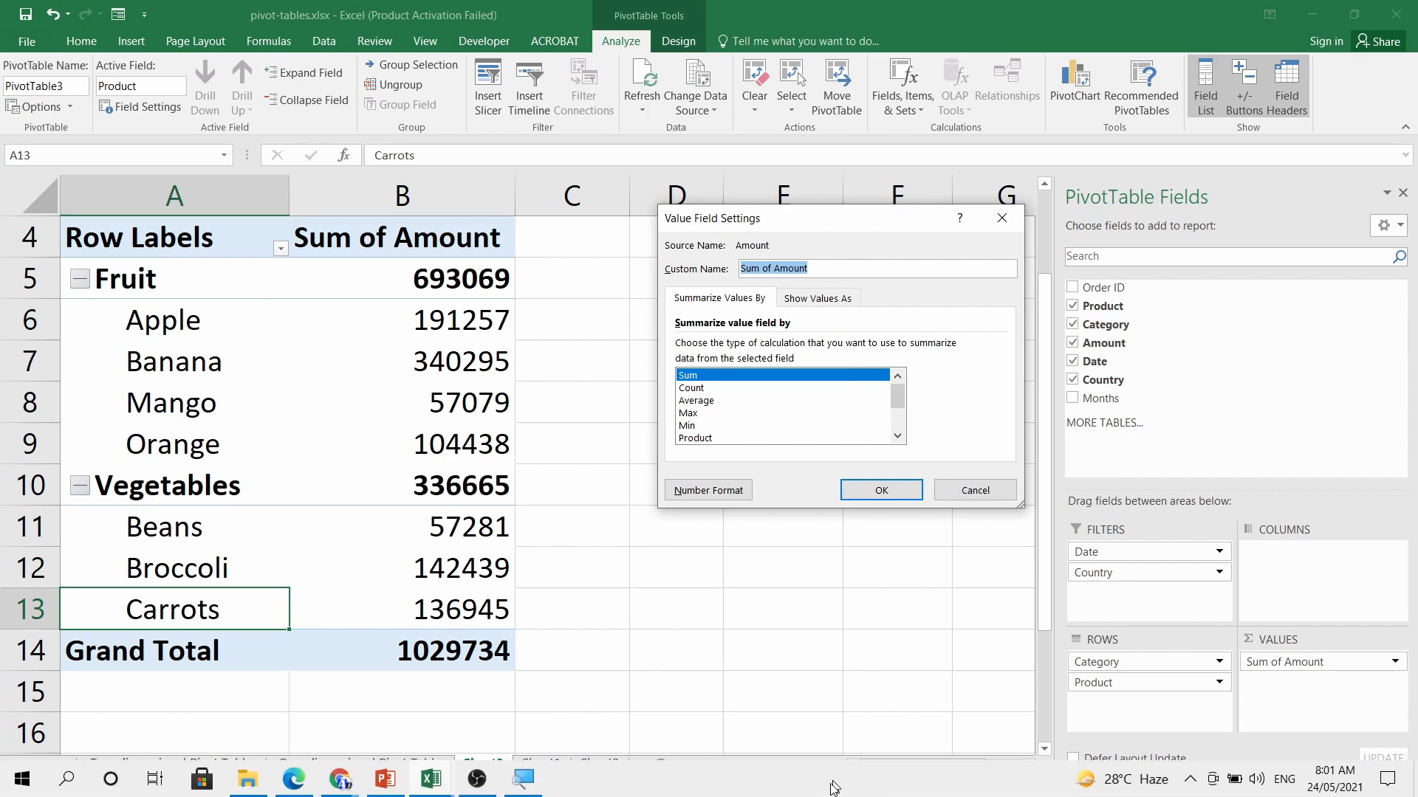
left_click(522, 785)
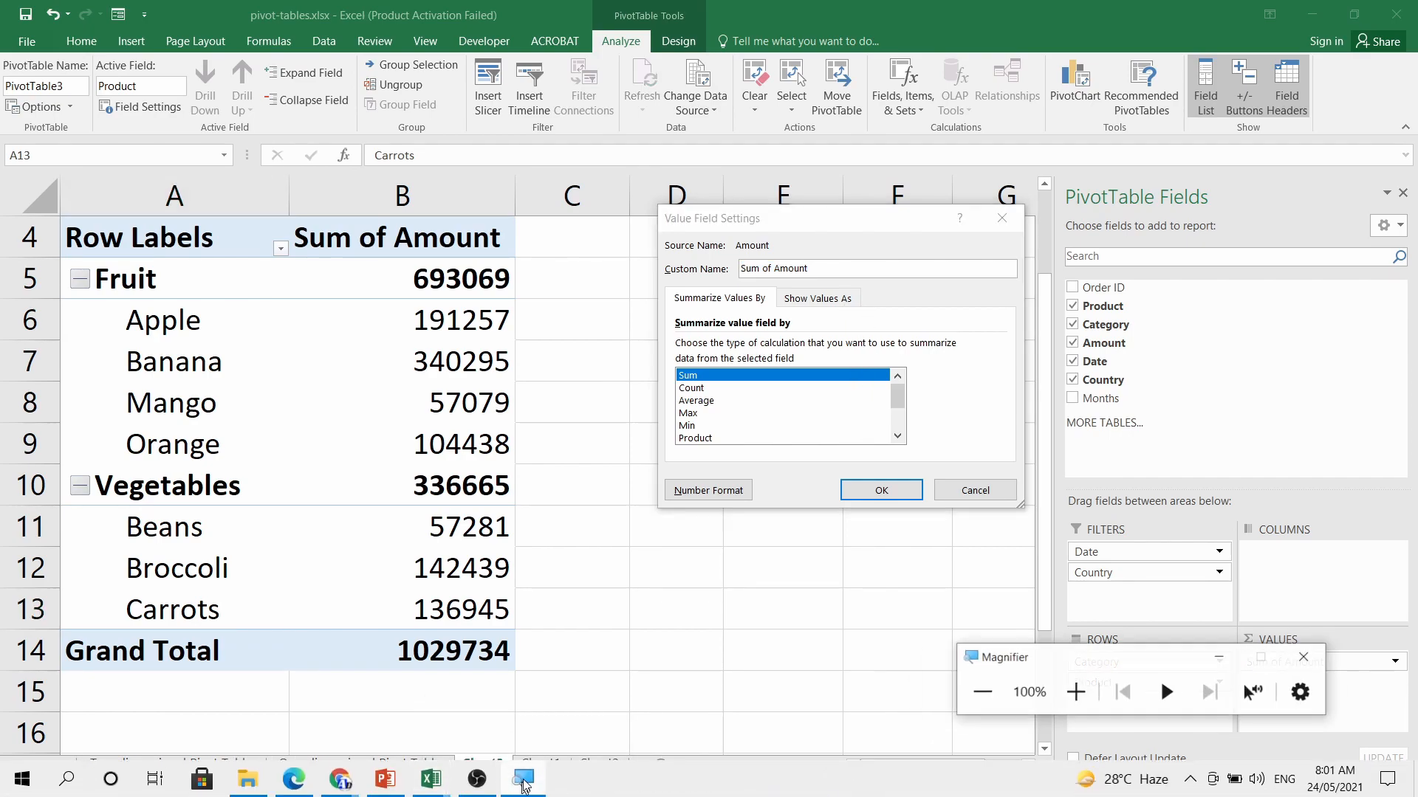
left_click(1089, 689)
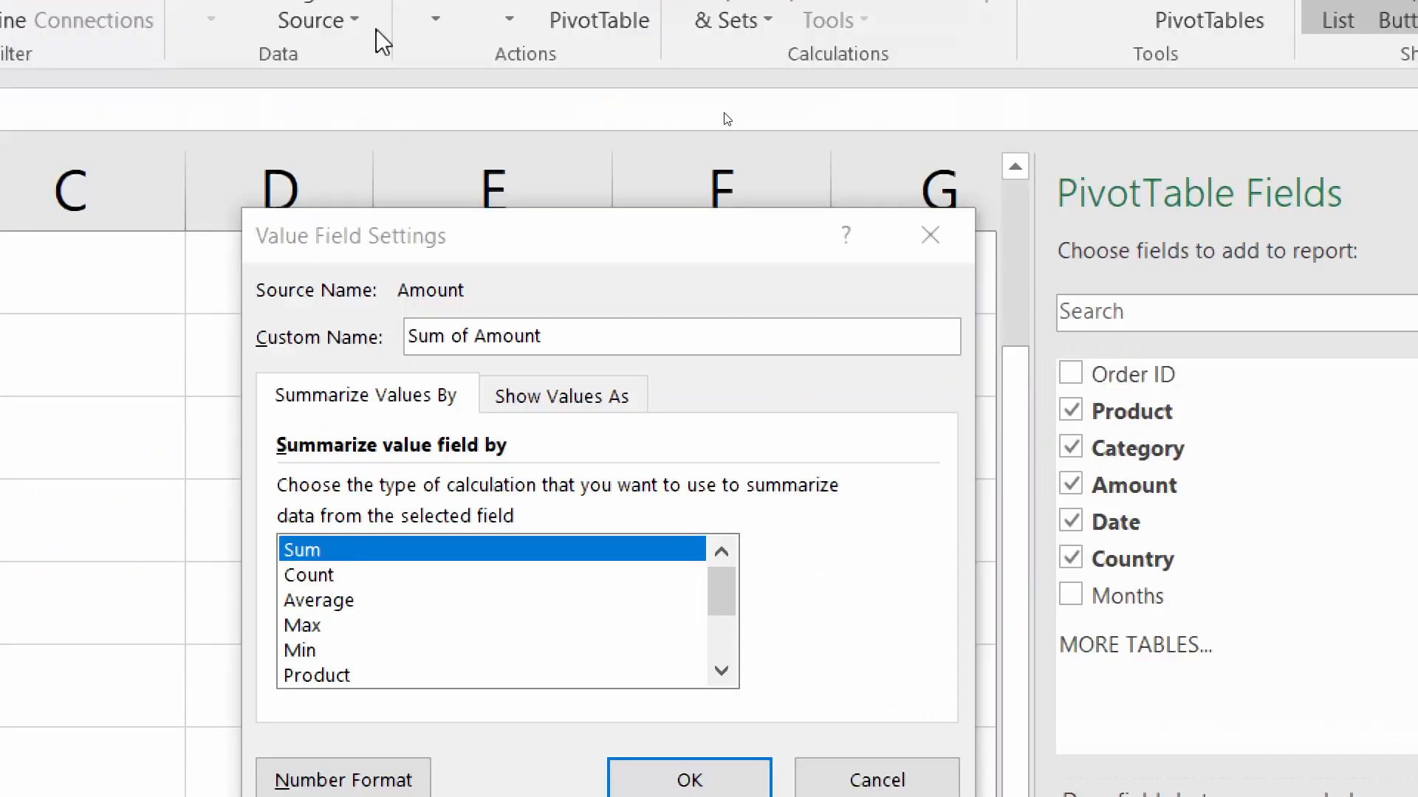
left_click_drag(369, 224, 435, 99)
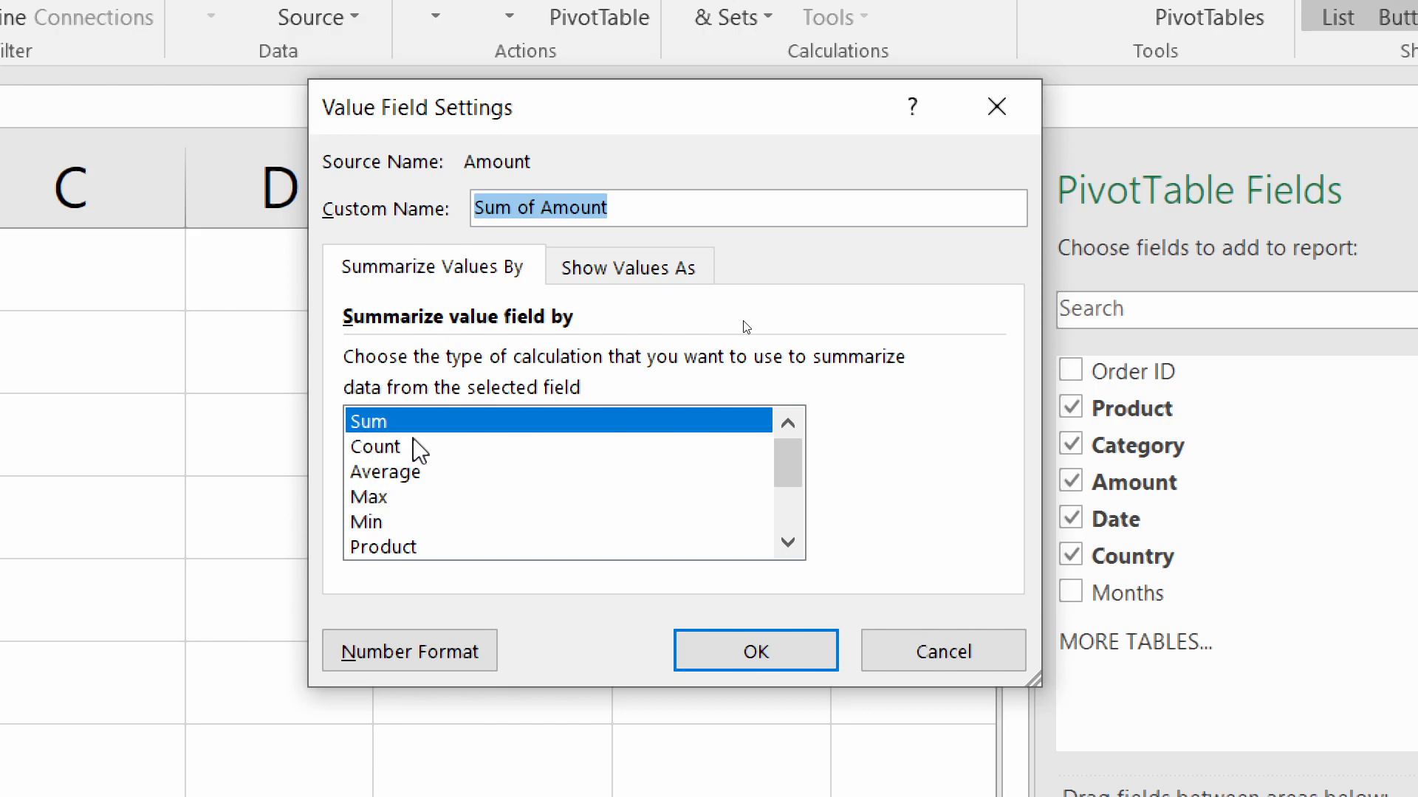
- Try summarizing the Amount field by Count and by Sum, alternating between the two calculations
left_click(397, 451)
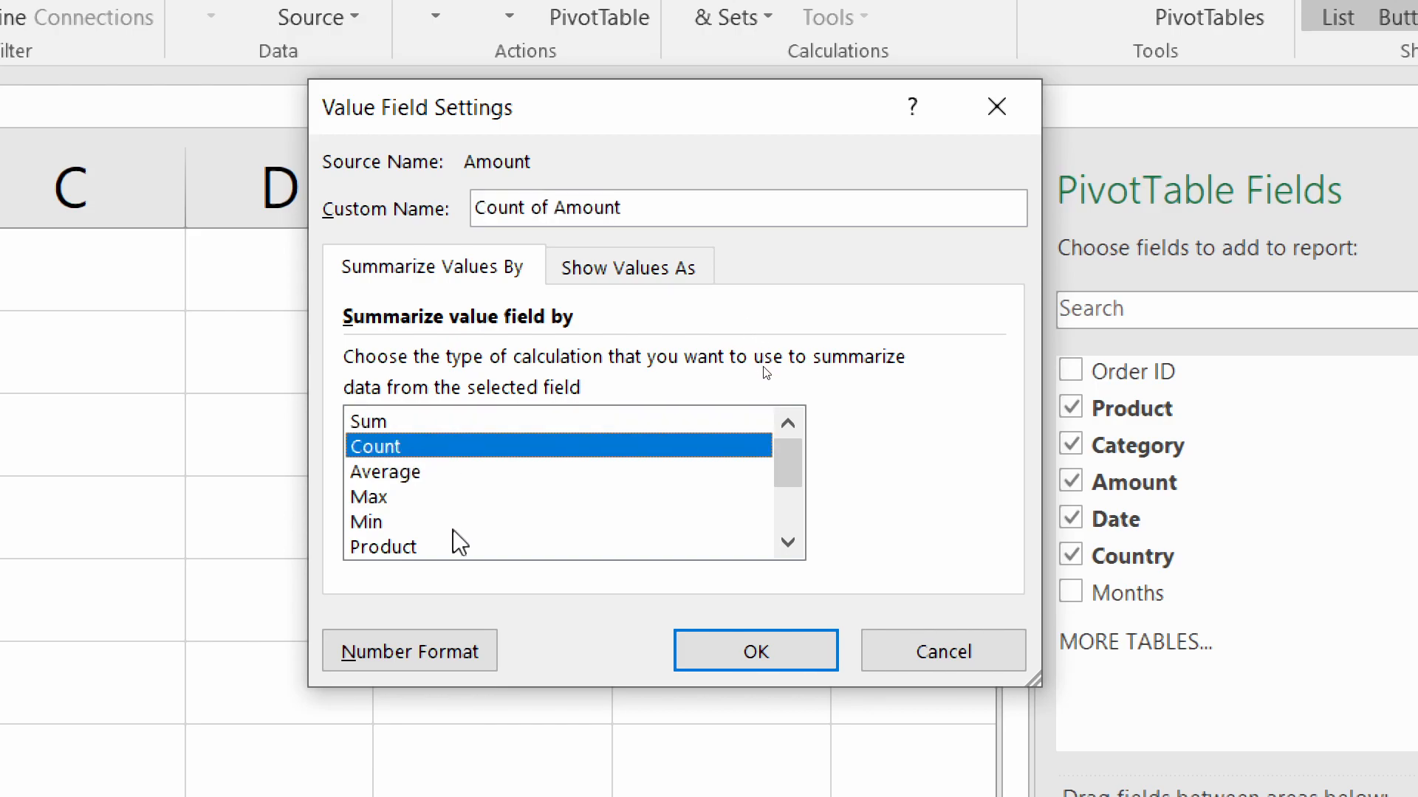
left_click(369, 425)
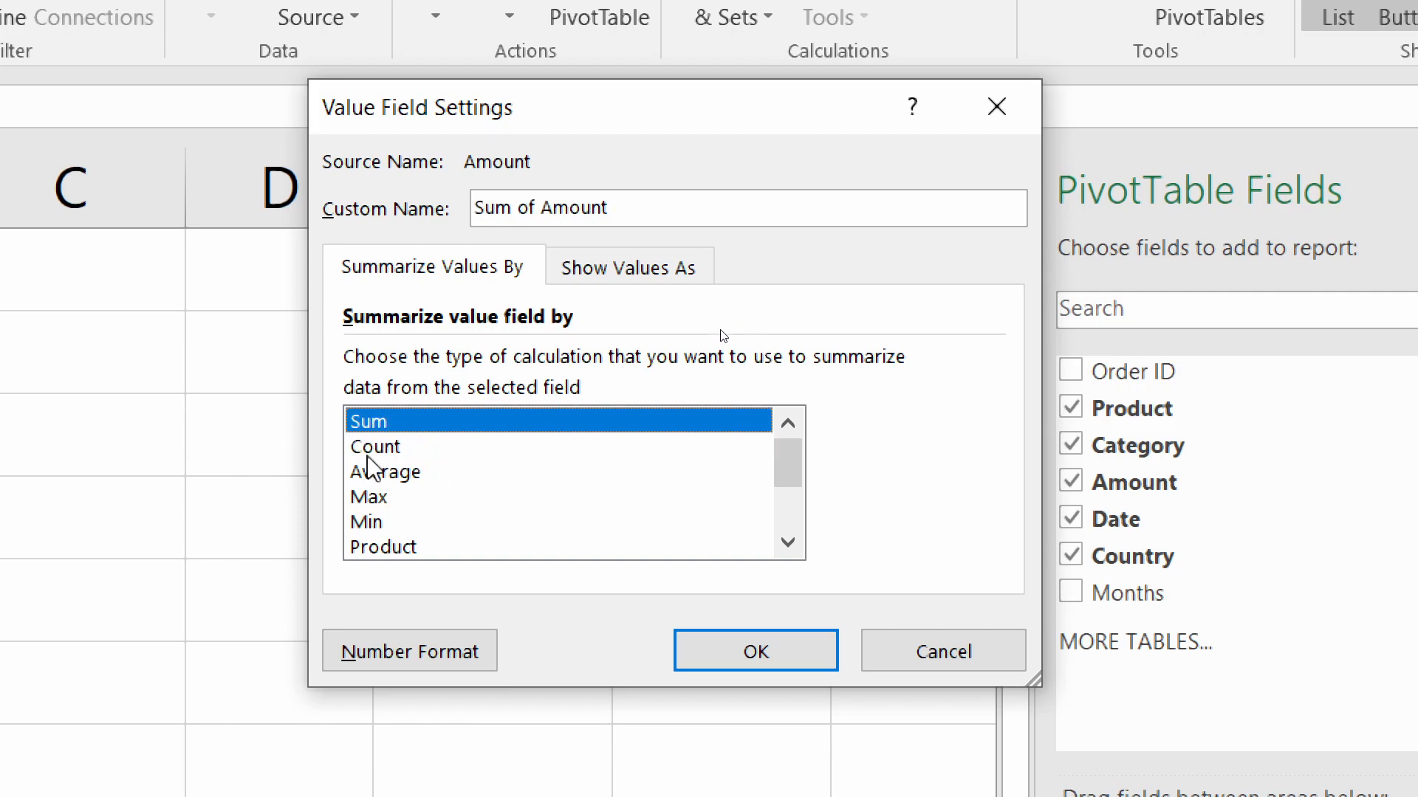
left_click(380, 449)
left_click(386, 424)
left_click(394, 451)
left_click(395, 425)
left_click(397, 452)
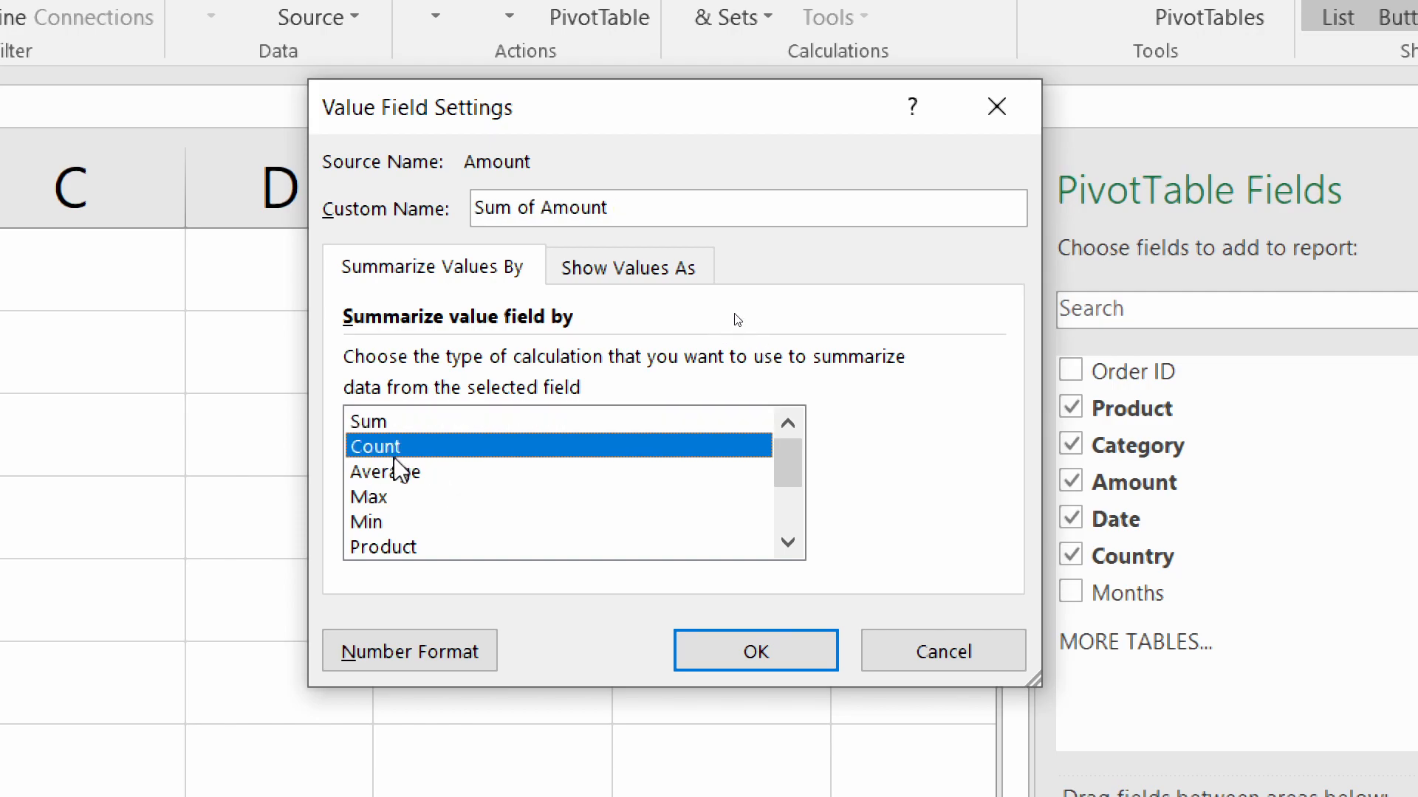
left_click(399, 420)
- Try the Average, Product, Min and Max calculations for summarizing the Amount field
left_click(404, 480)
scroll(443, 569, "down", 1)
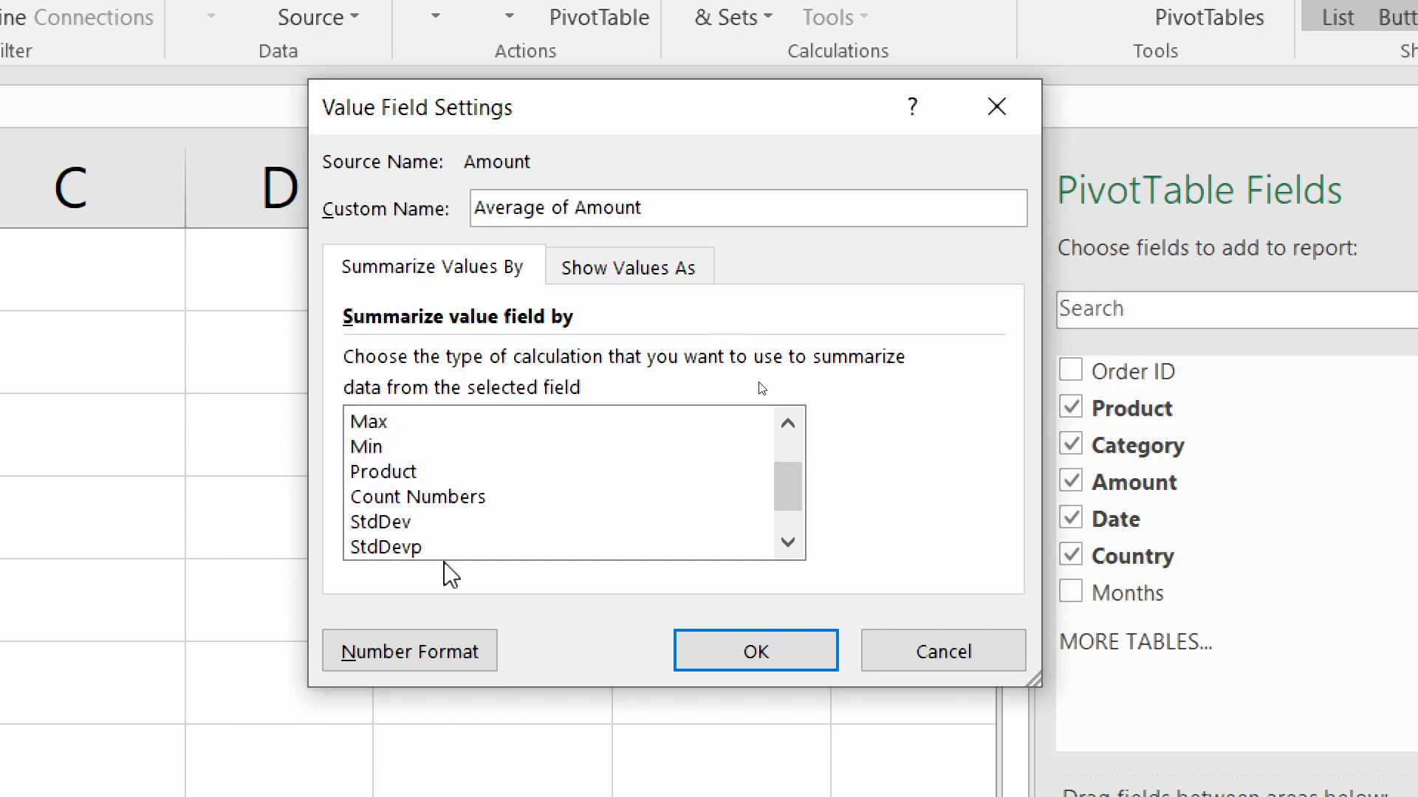
left_click(385, 500)
left_click(389, 471)
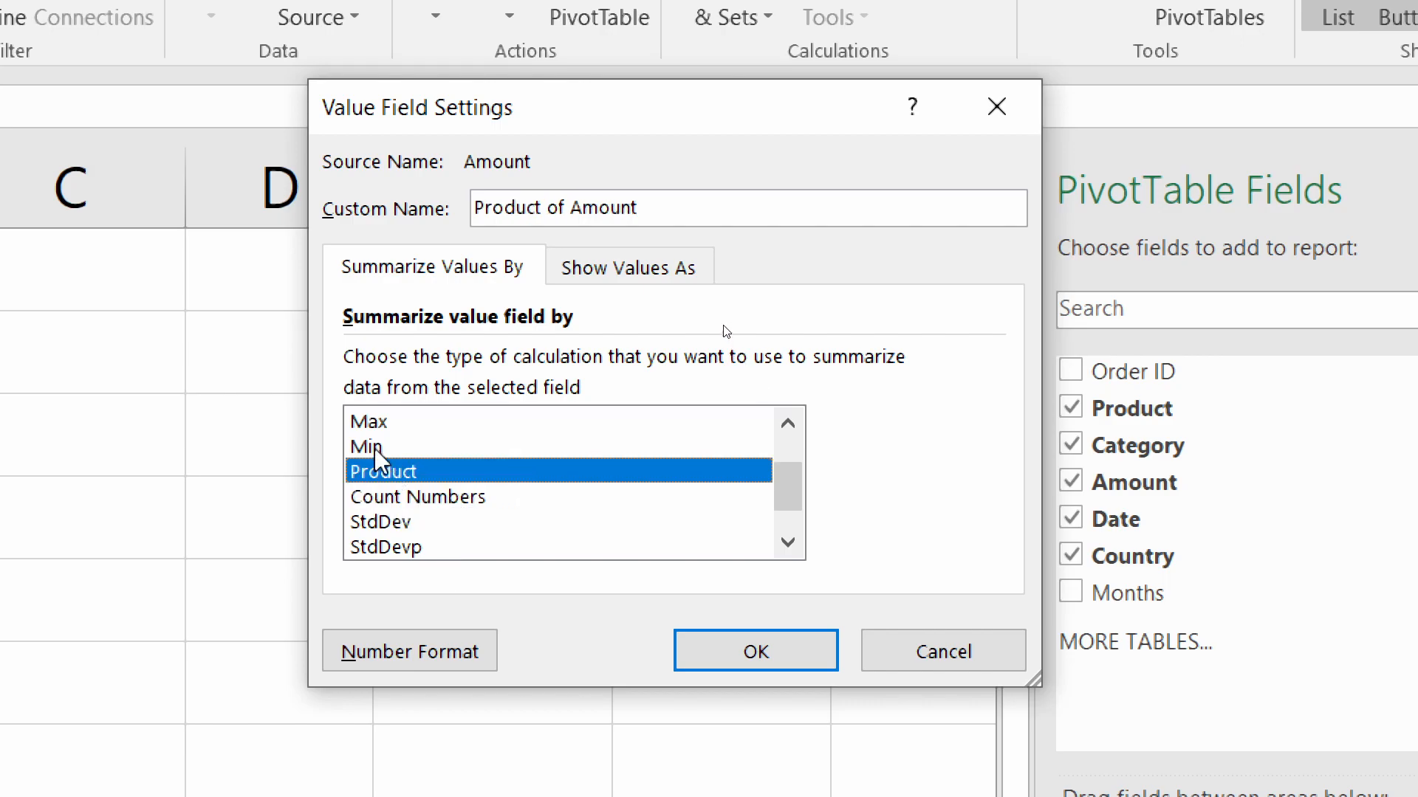
left_click(374, 446)
left_click(379, 419)
scroll(480, 517, "up", 1)
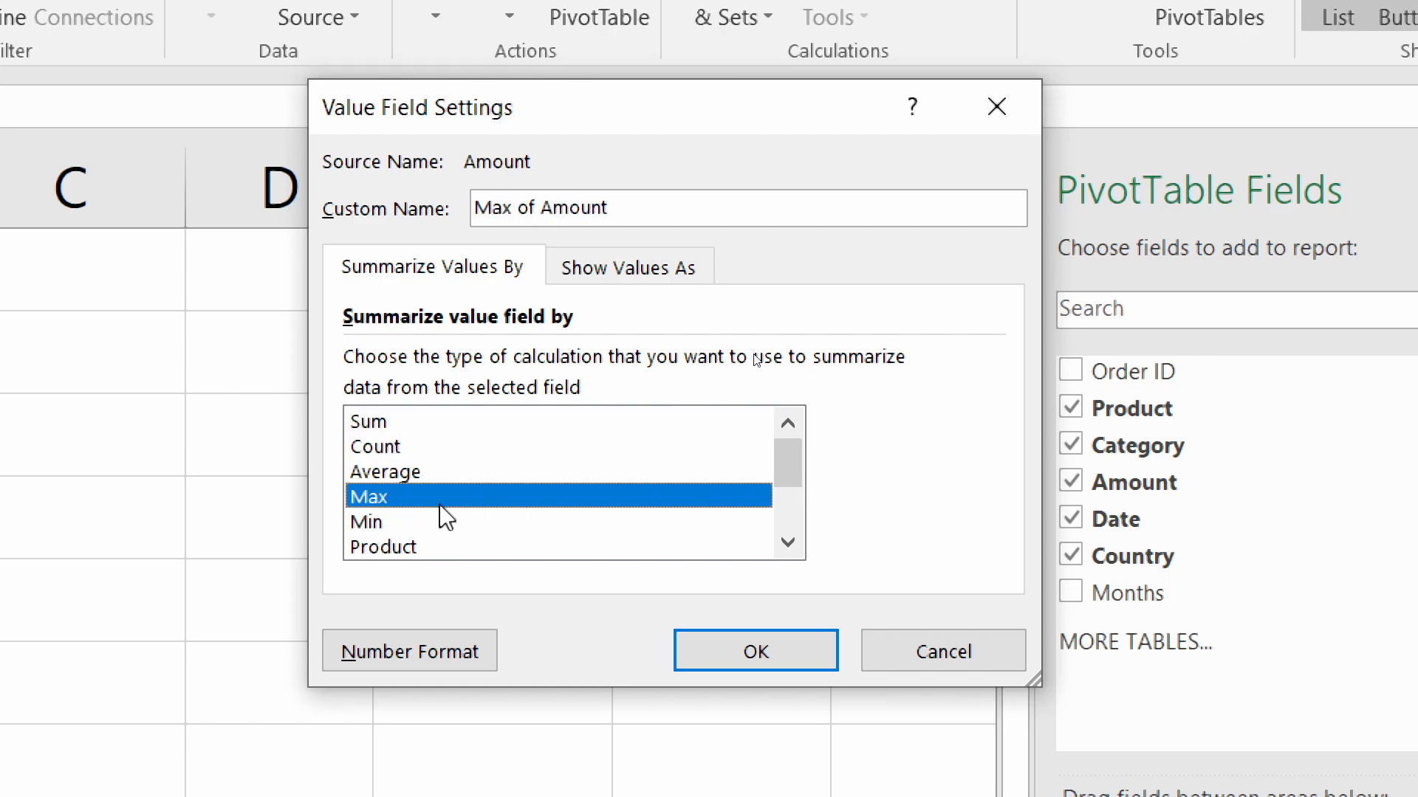
- Set the Amount field to be summarized by Sum and apply the value field settings
left_click(397, 476)
left_click(408, 448)
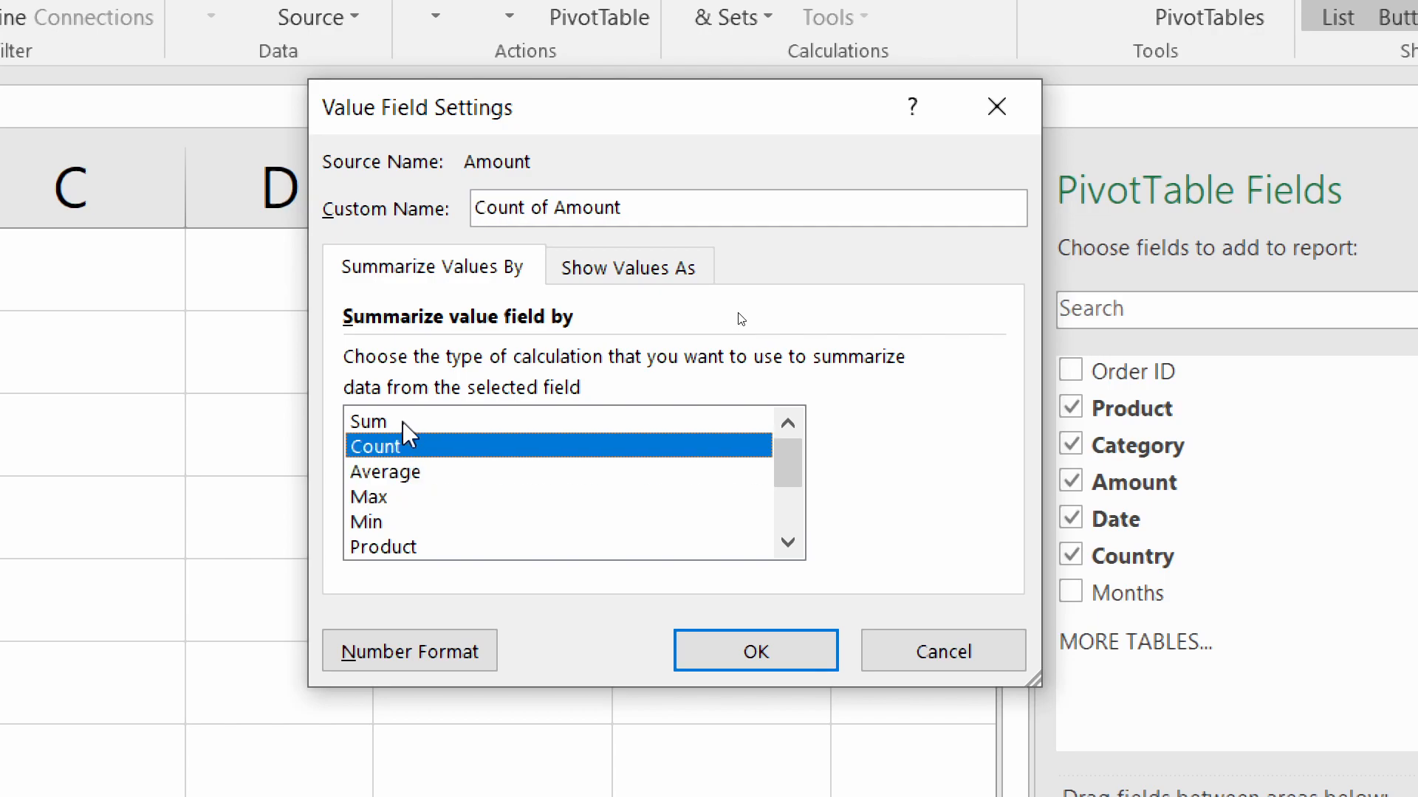
left_click(406, 422)
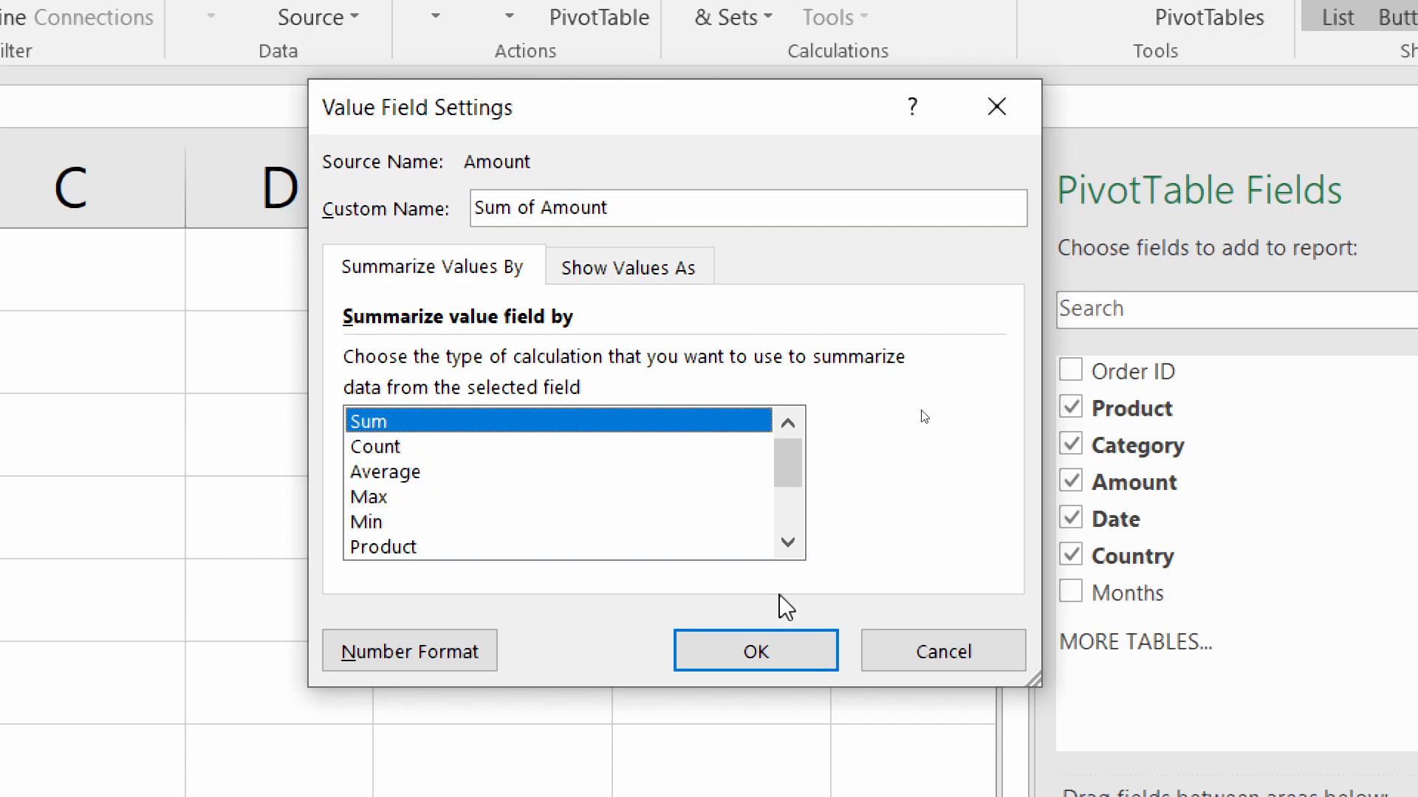
left_click(772, 666)
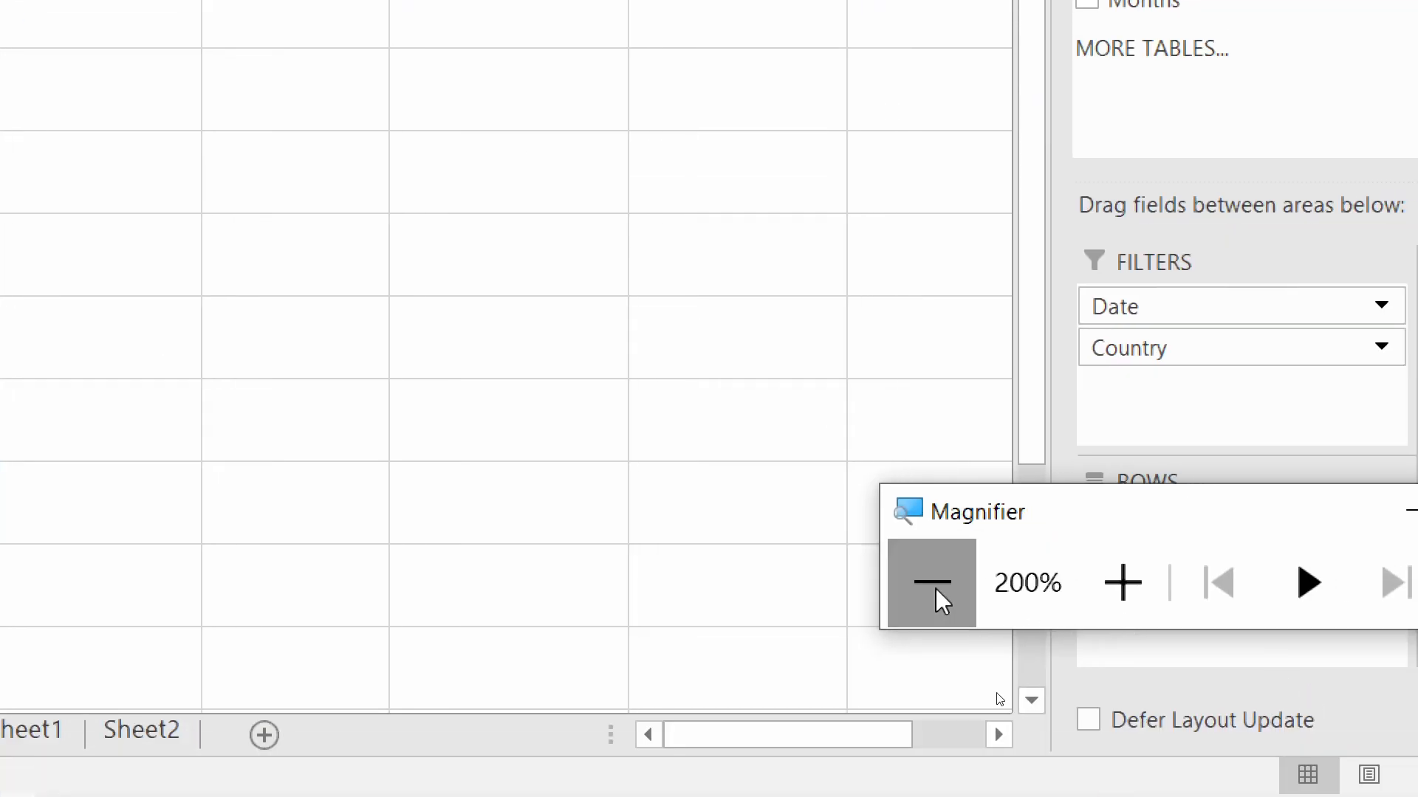
- Reduce the Magnifier to 100% and move its window clear of the PivotTable field areas
left_click(936, 588)
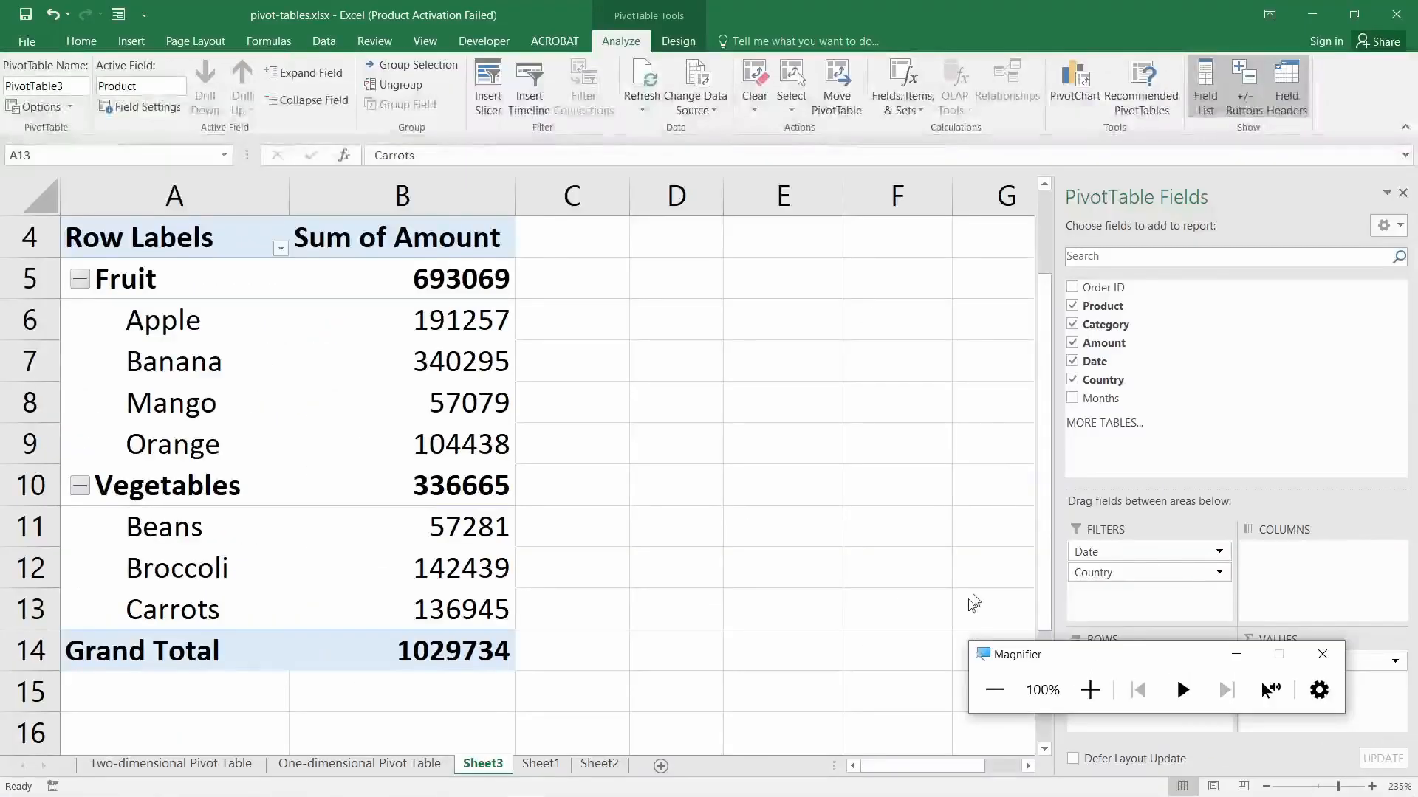
left_click_drag(1193, 663, 1174, 775)
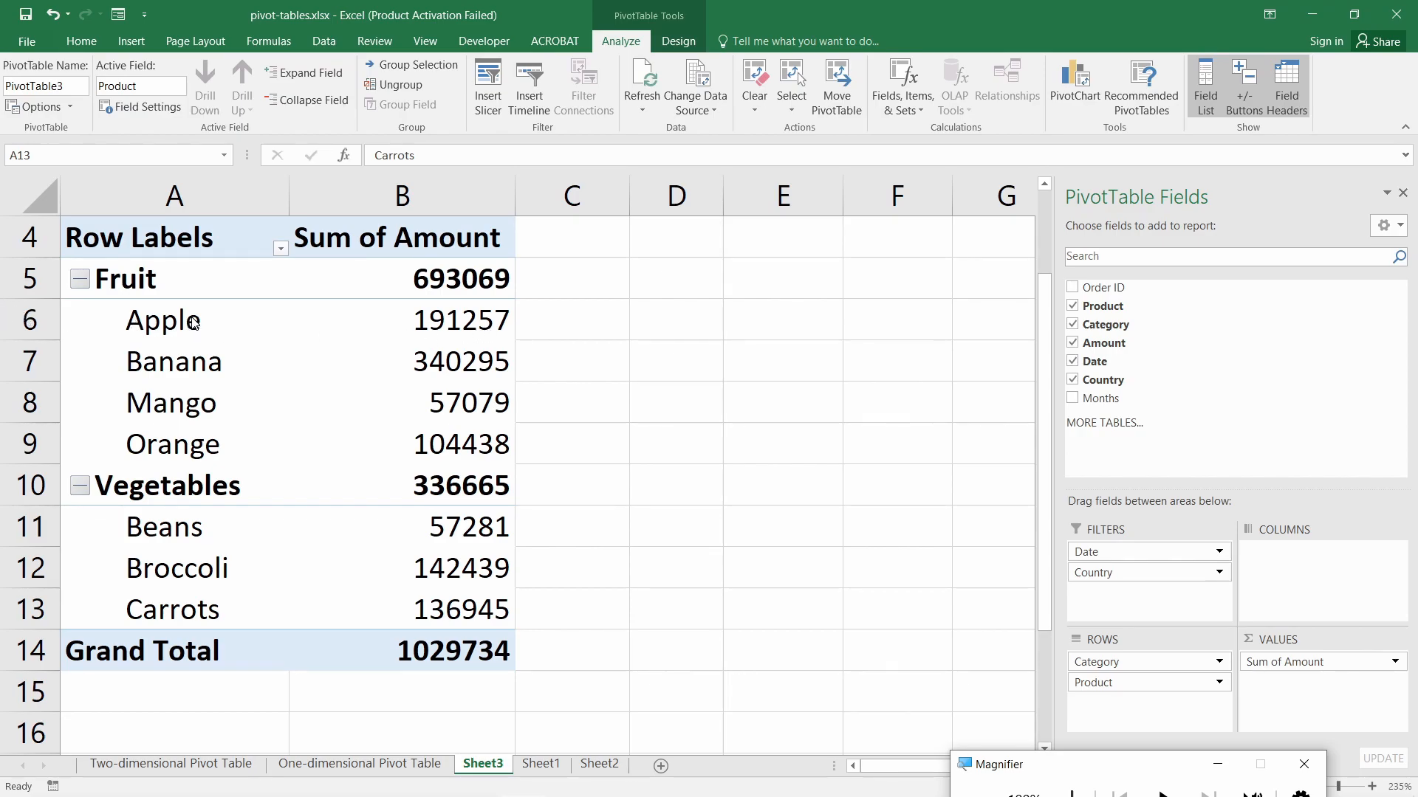
- Filter the PivotTable's Country field to United States and examine the resulting Fruit amounts
left_click(193, 282)
scroll(354, 369, "up", 1)
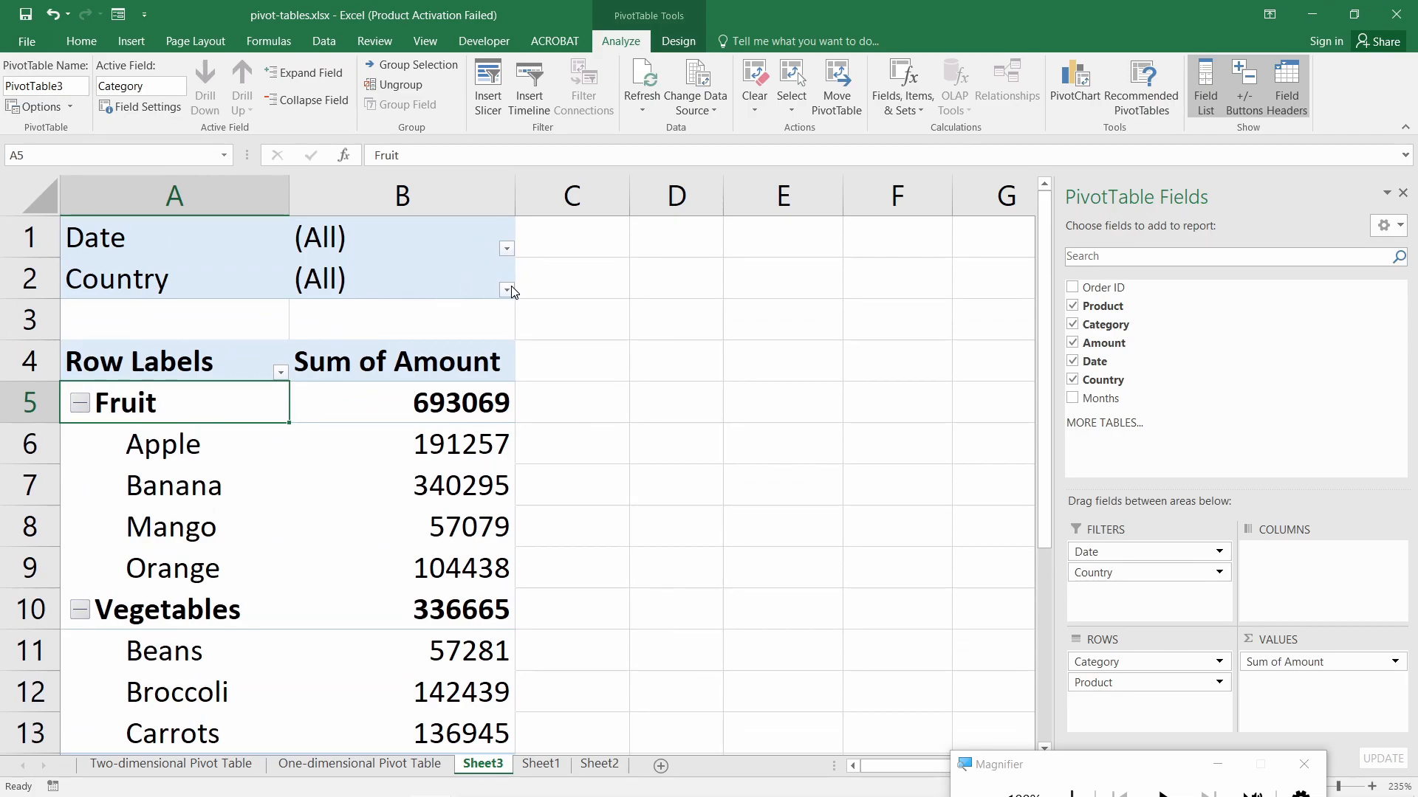
left_click(506, 290)
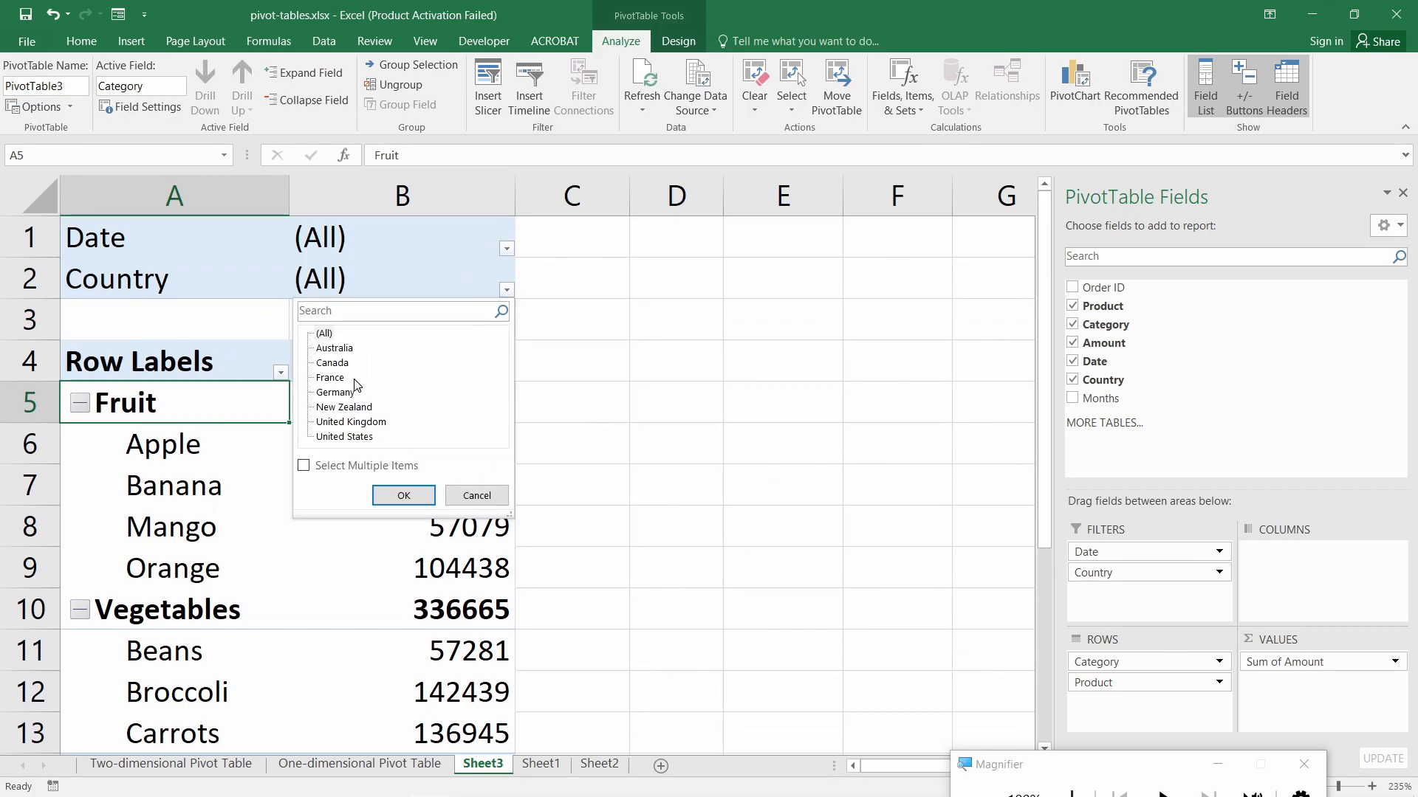
left_click(362, 437)
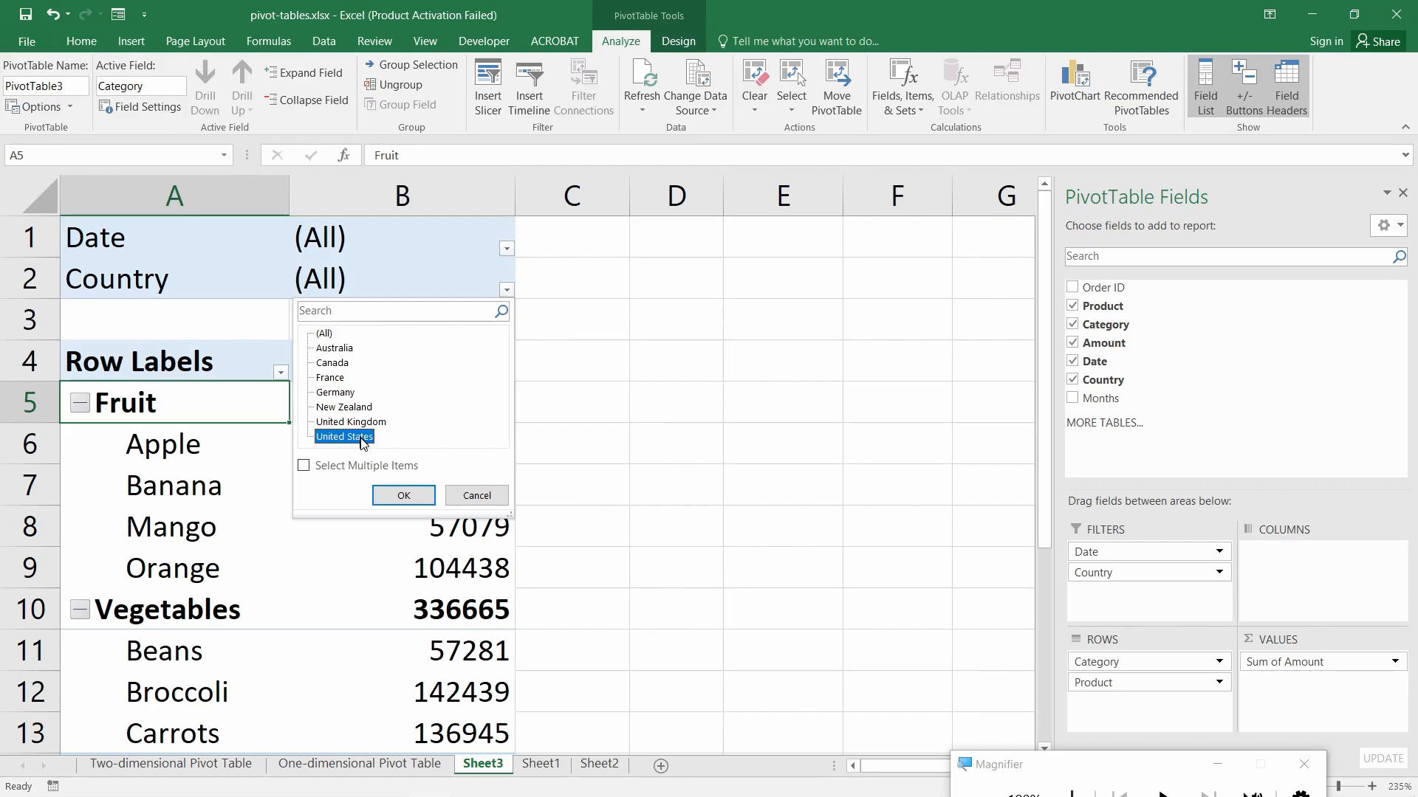
left_click(413, 504)
scroll(493, 408, "down", 1)
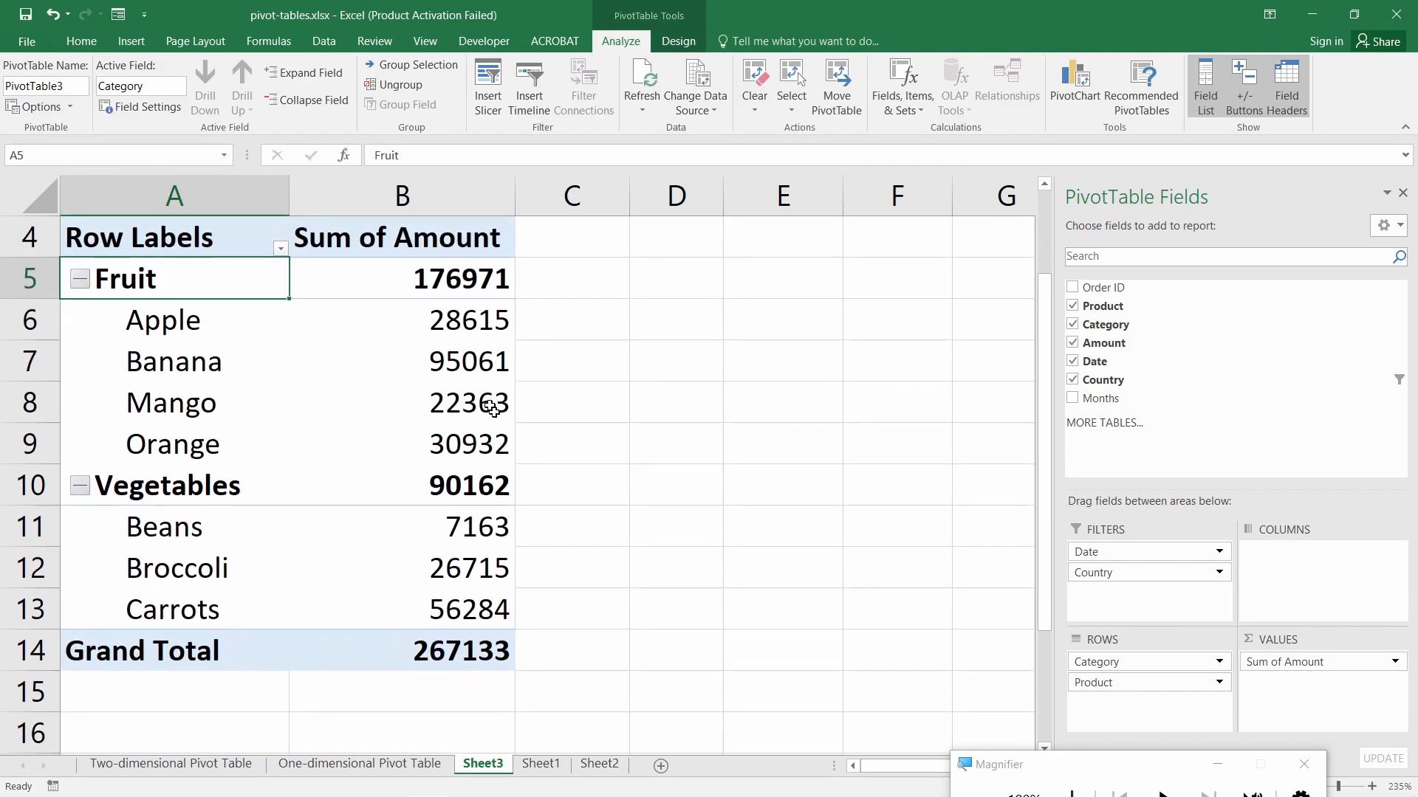
left_click_drag(458, 281, 364, 273)
left_click(392, 273)
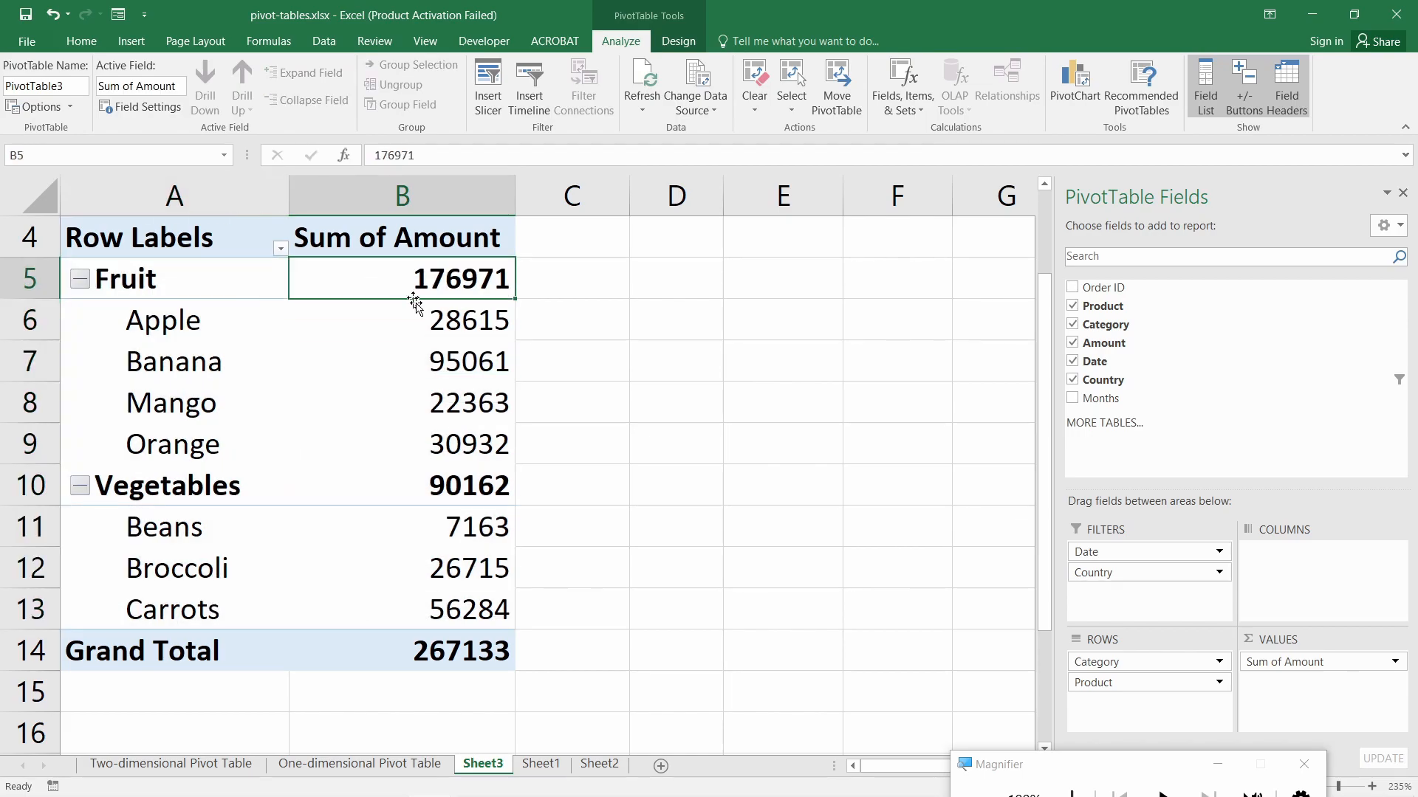
scroll(430, 347, "up", 1)
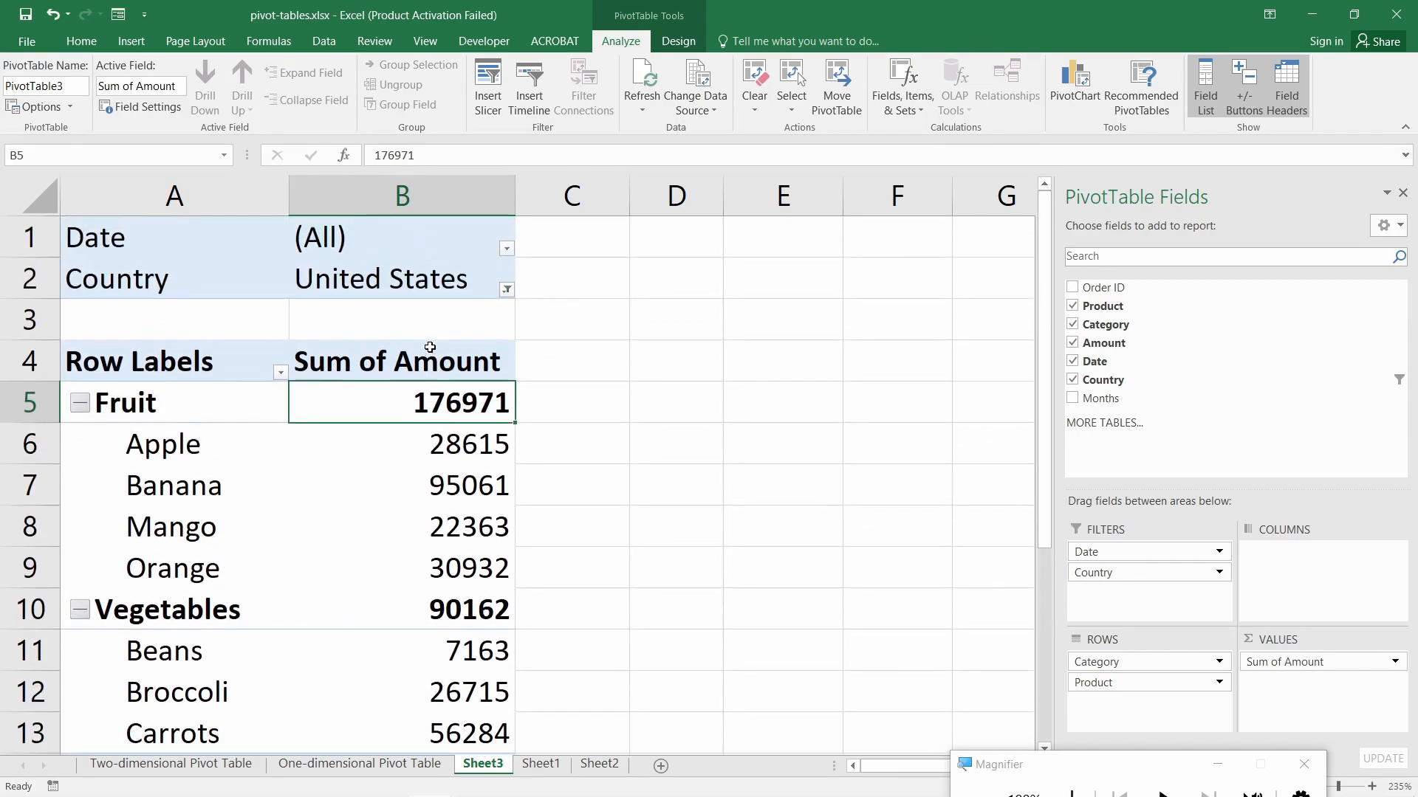
- Reset the PivotTable's Country filter to (All)
left_click(507, 289)
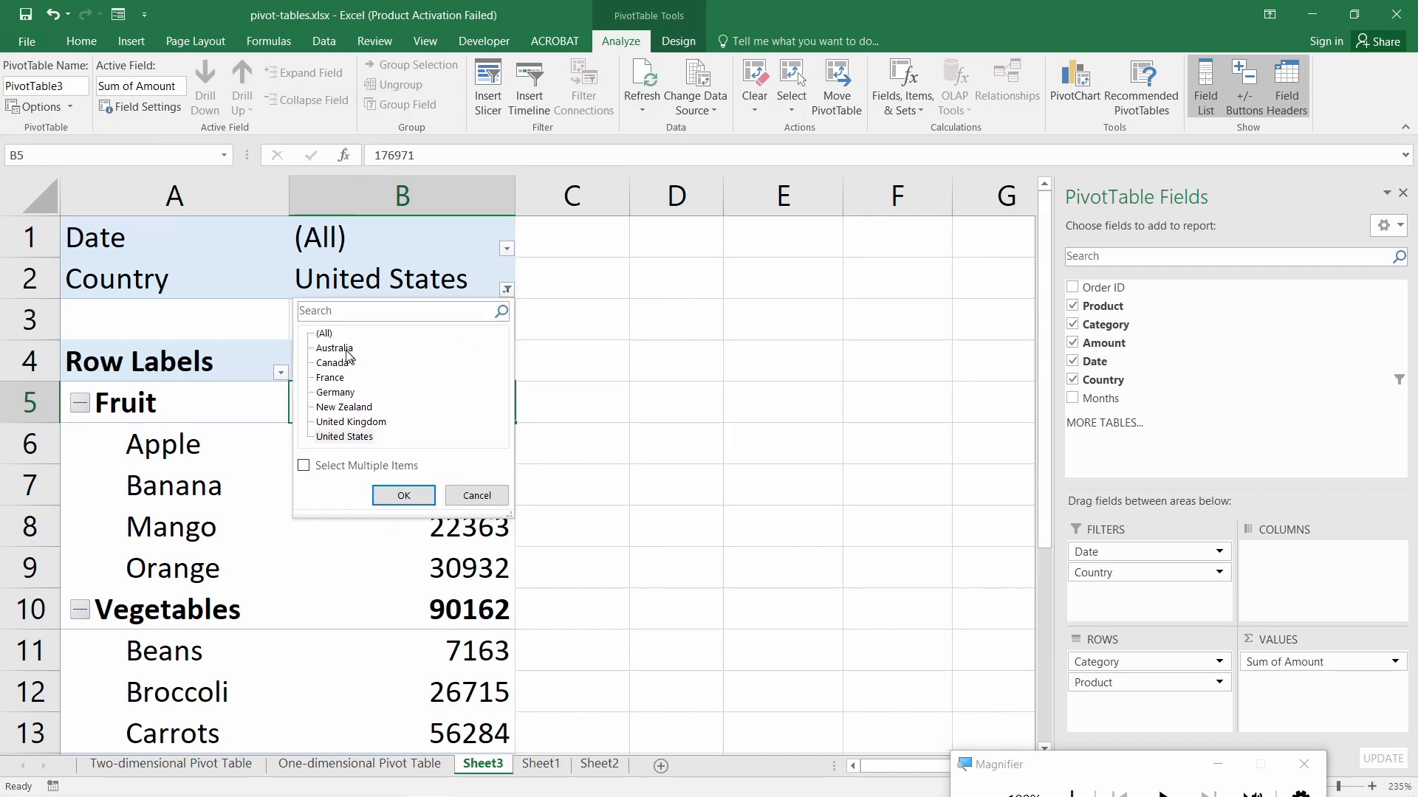
left_click(405, 499)
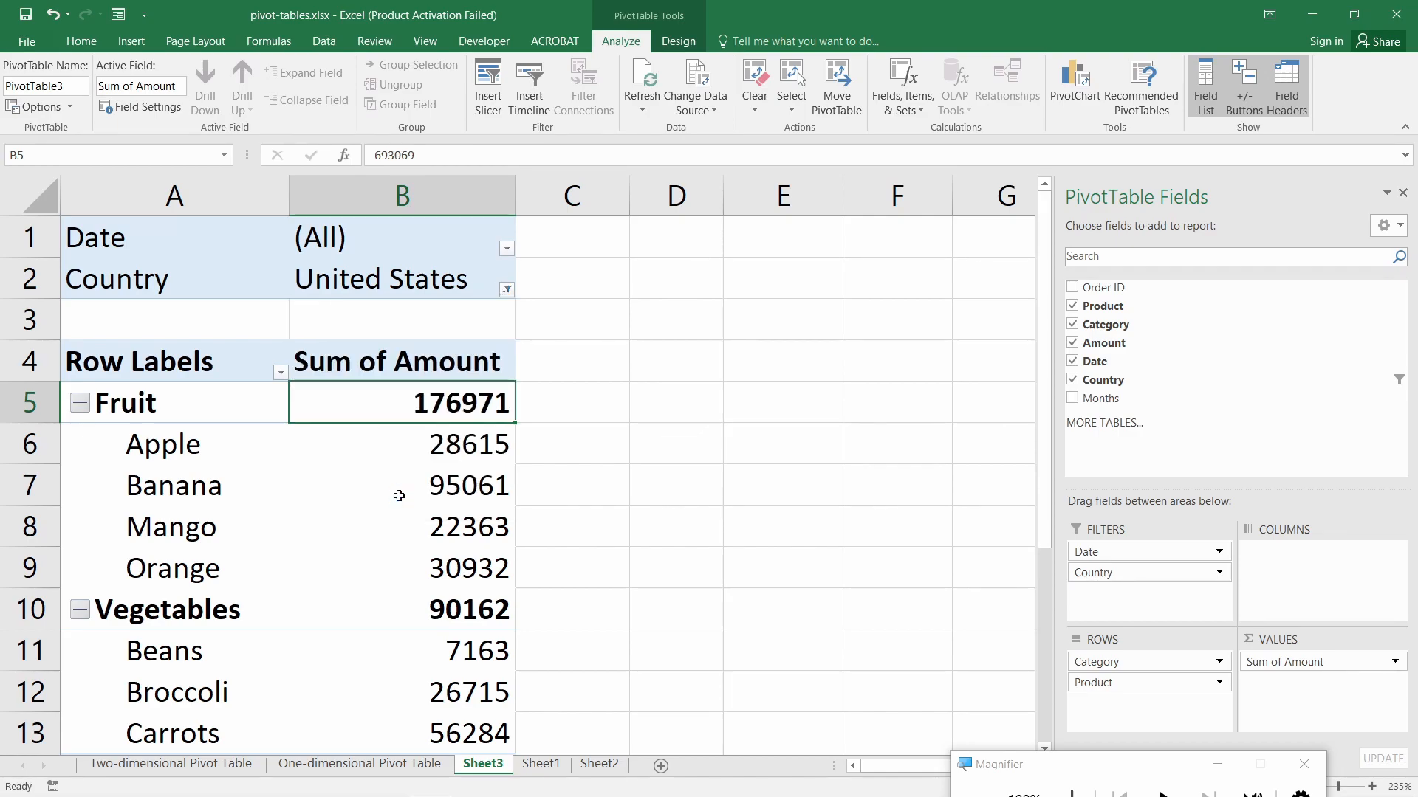
scroll(450, 416, "down", 1)
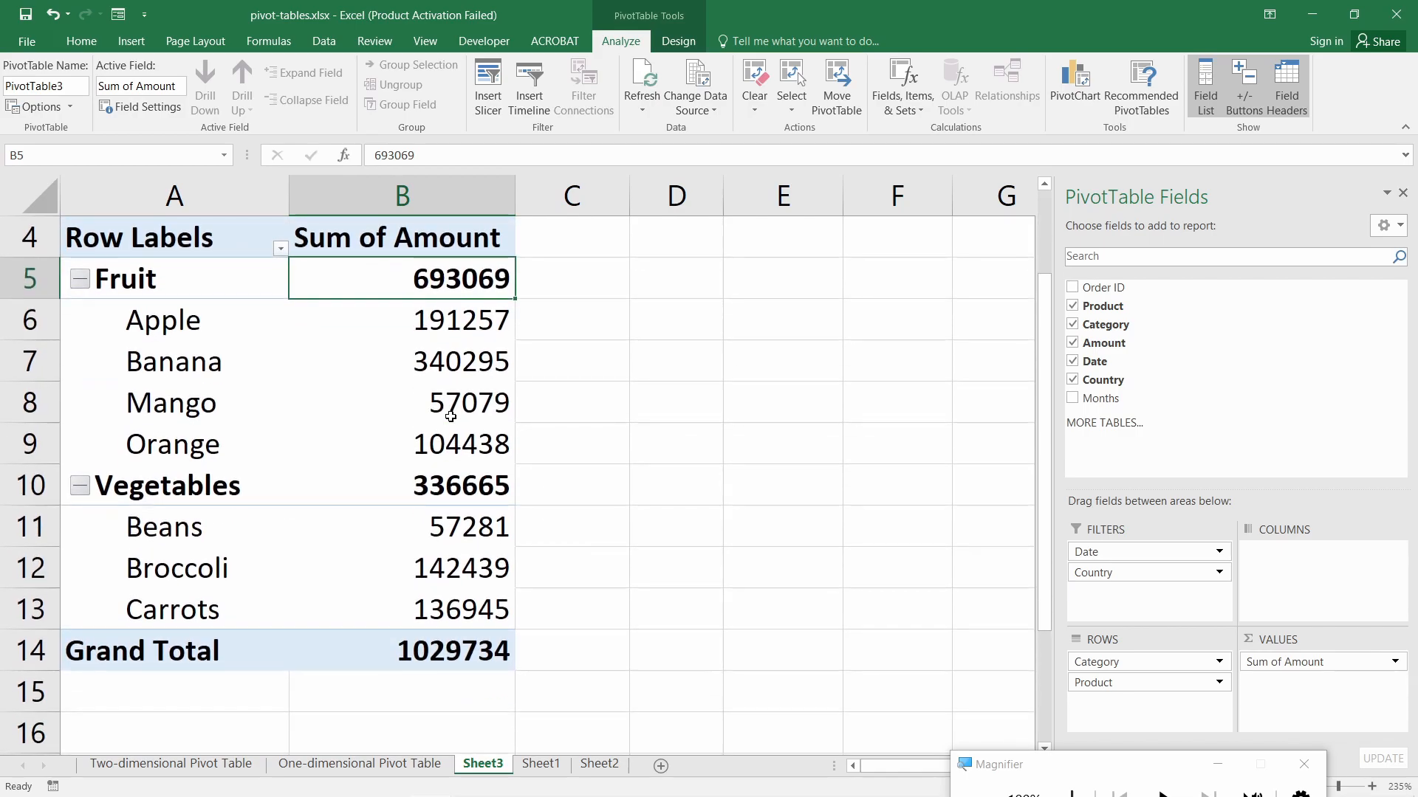
- Examine the Fruit and Vegetables subtotals and the Grand Total in the Sum of Amount column
left_click(414, 655)
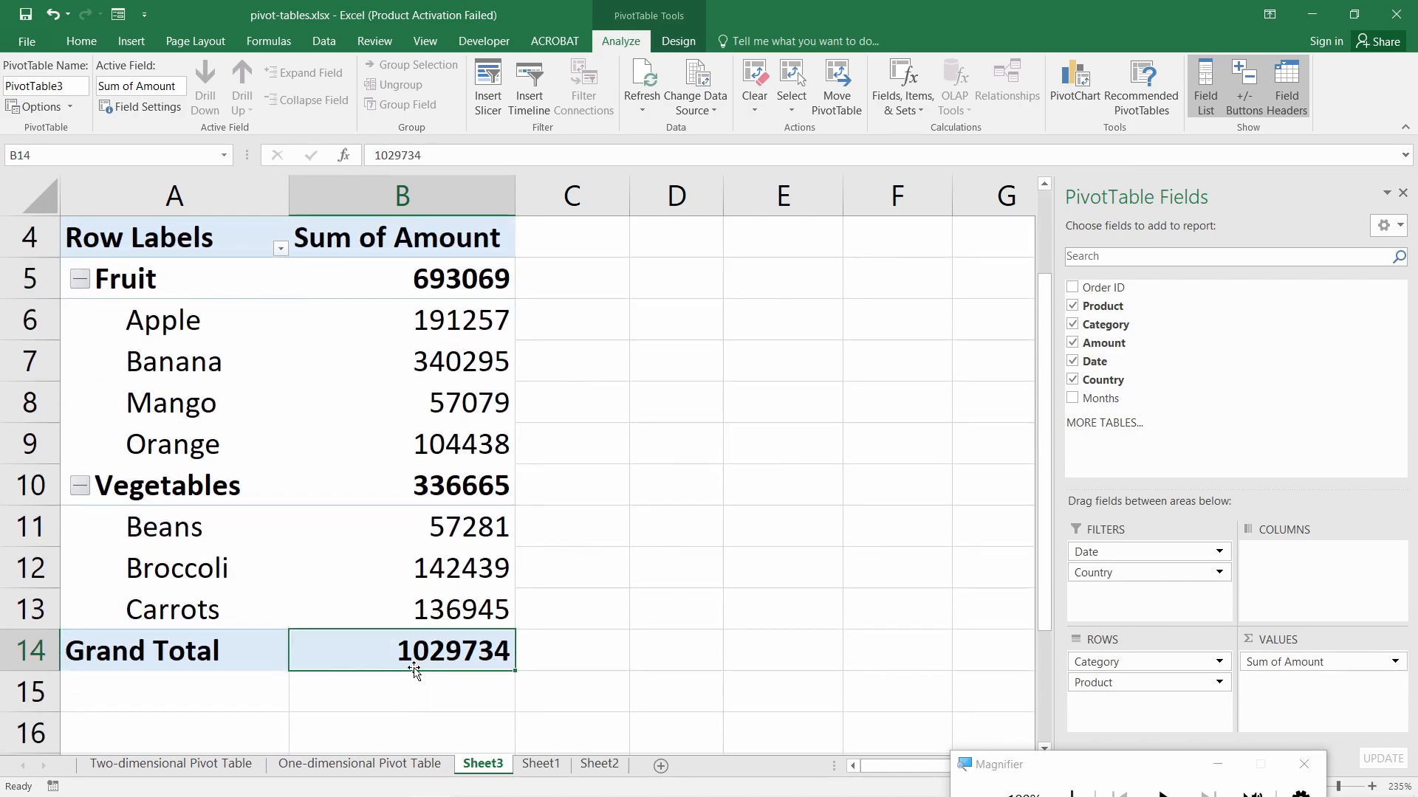
mouse_move(455, 666)
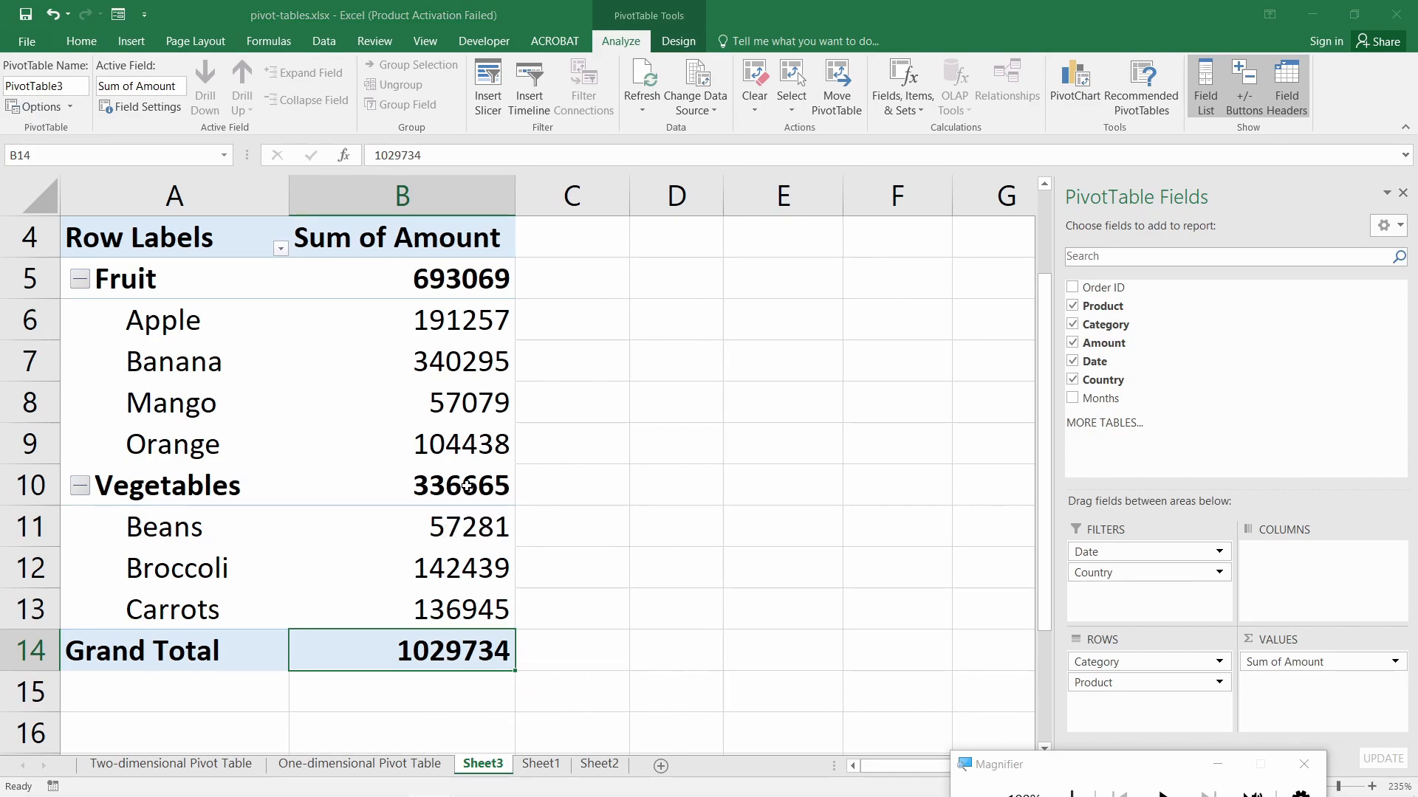
left_click(451, 484)
left_click(445, 281)
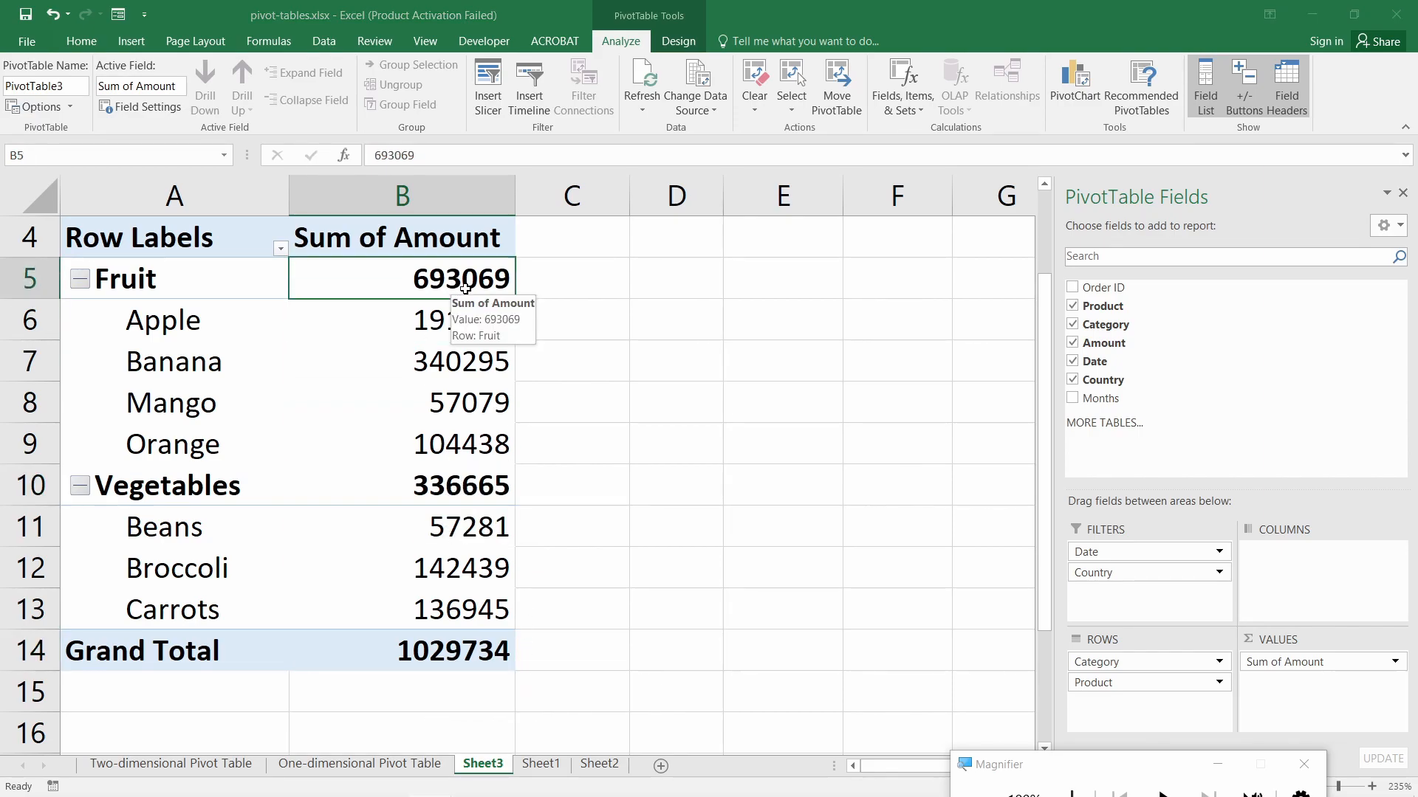
left_click(449, 480)
left_click(458, 284)
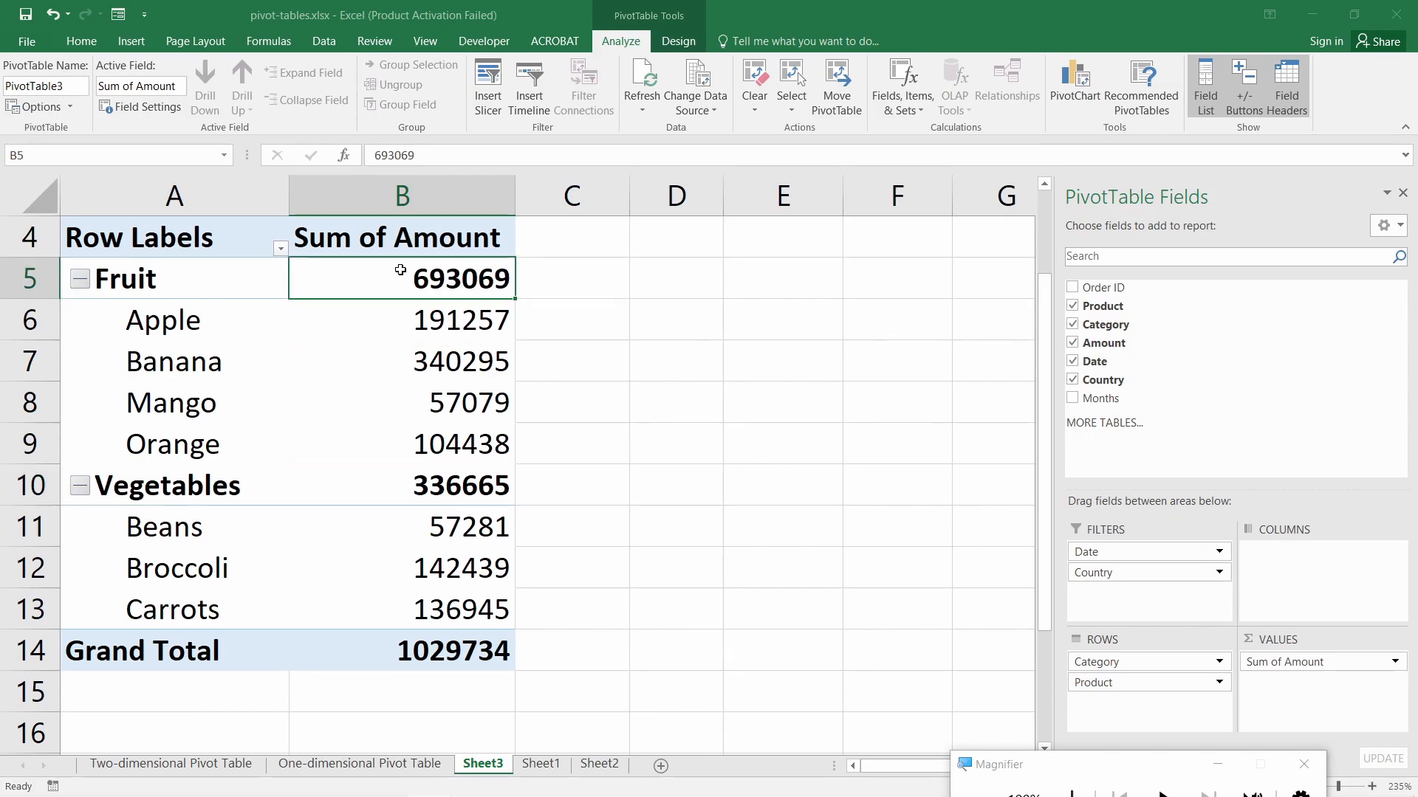
left_click(467, 491)
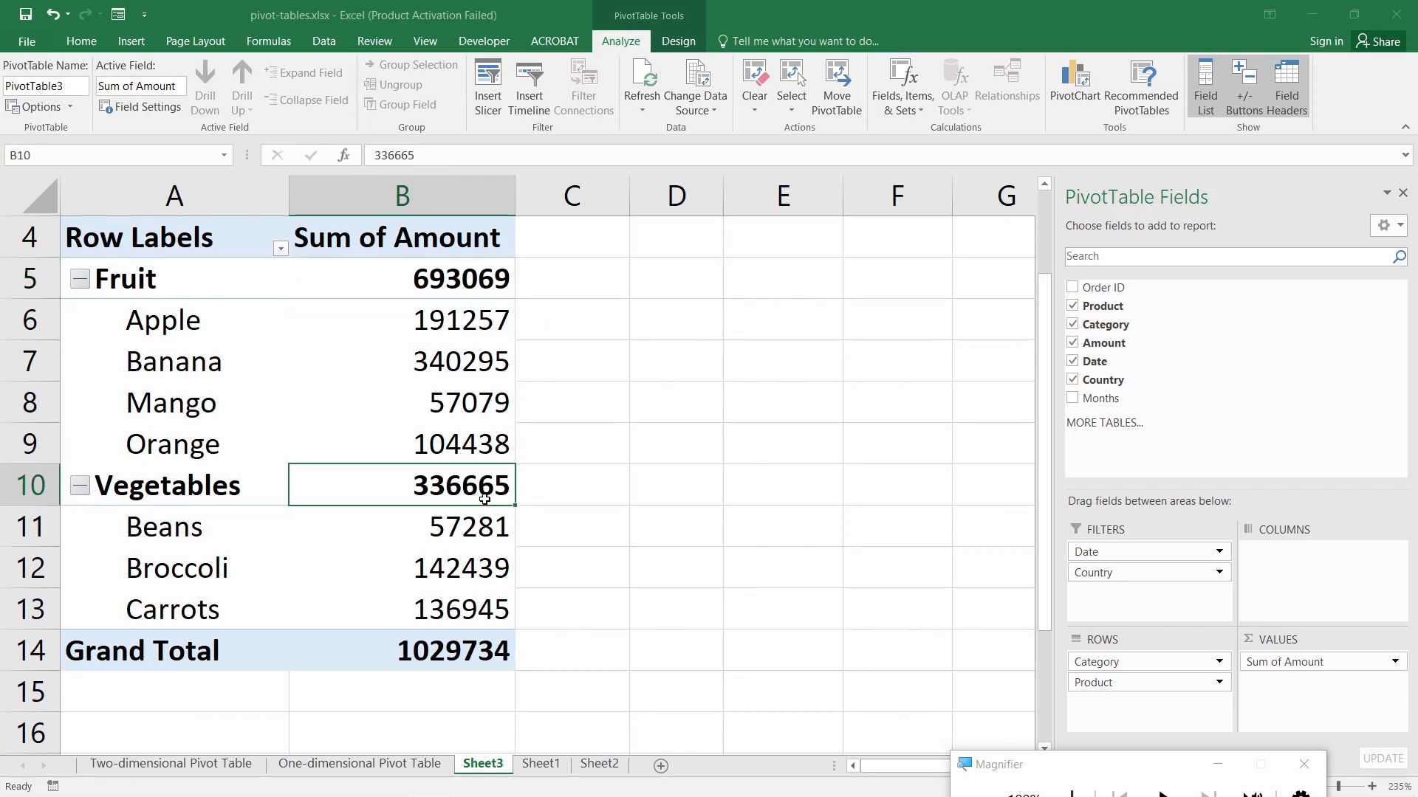
left_click(471, 663)
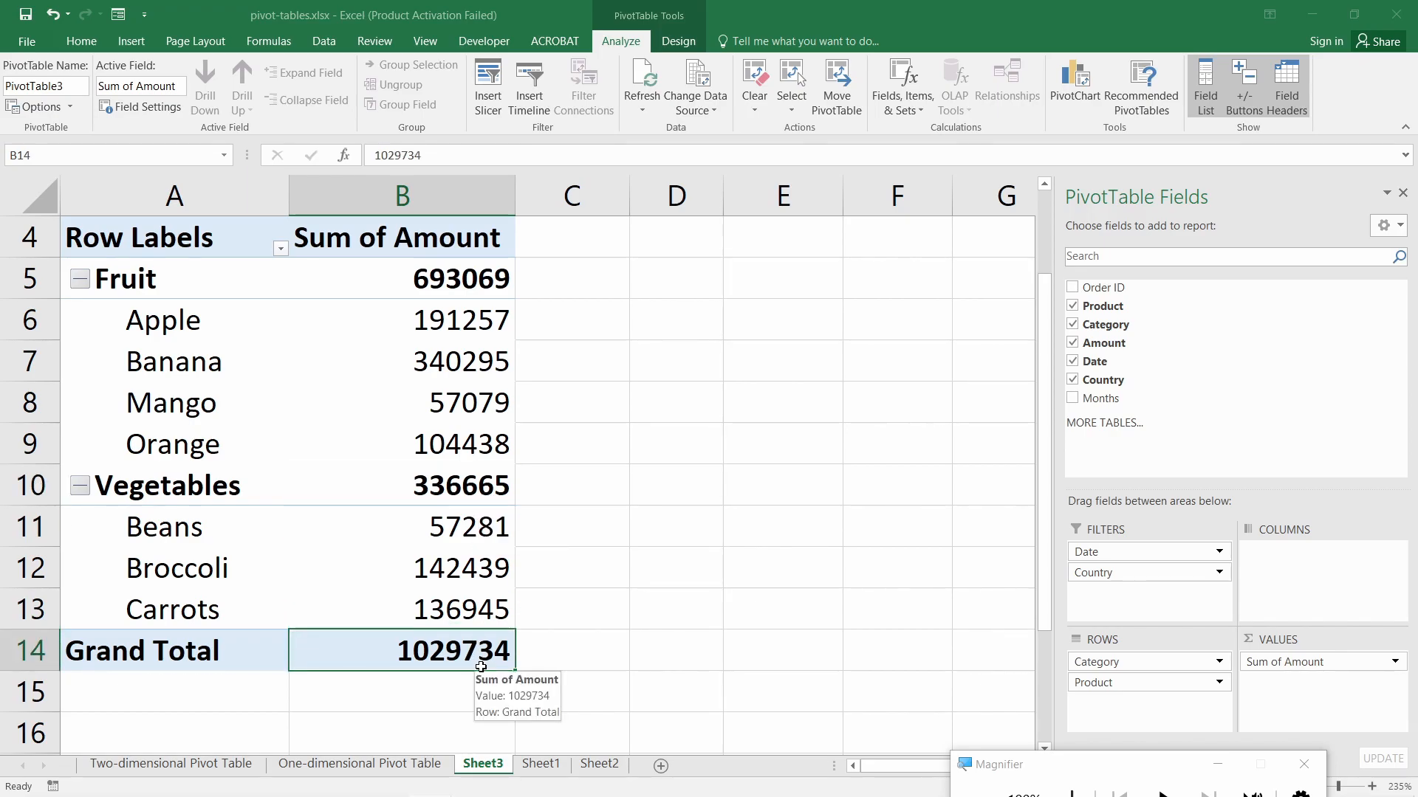
- Switch to the pivot-tables.xls workbook and show the two-dimensional PivotTable on Sheet2
mouse_move(392, 764)
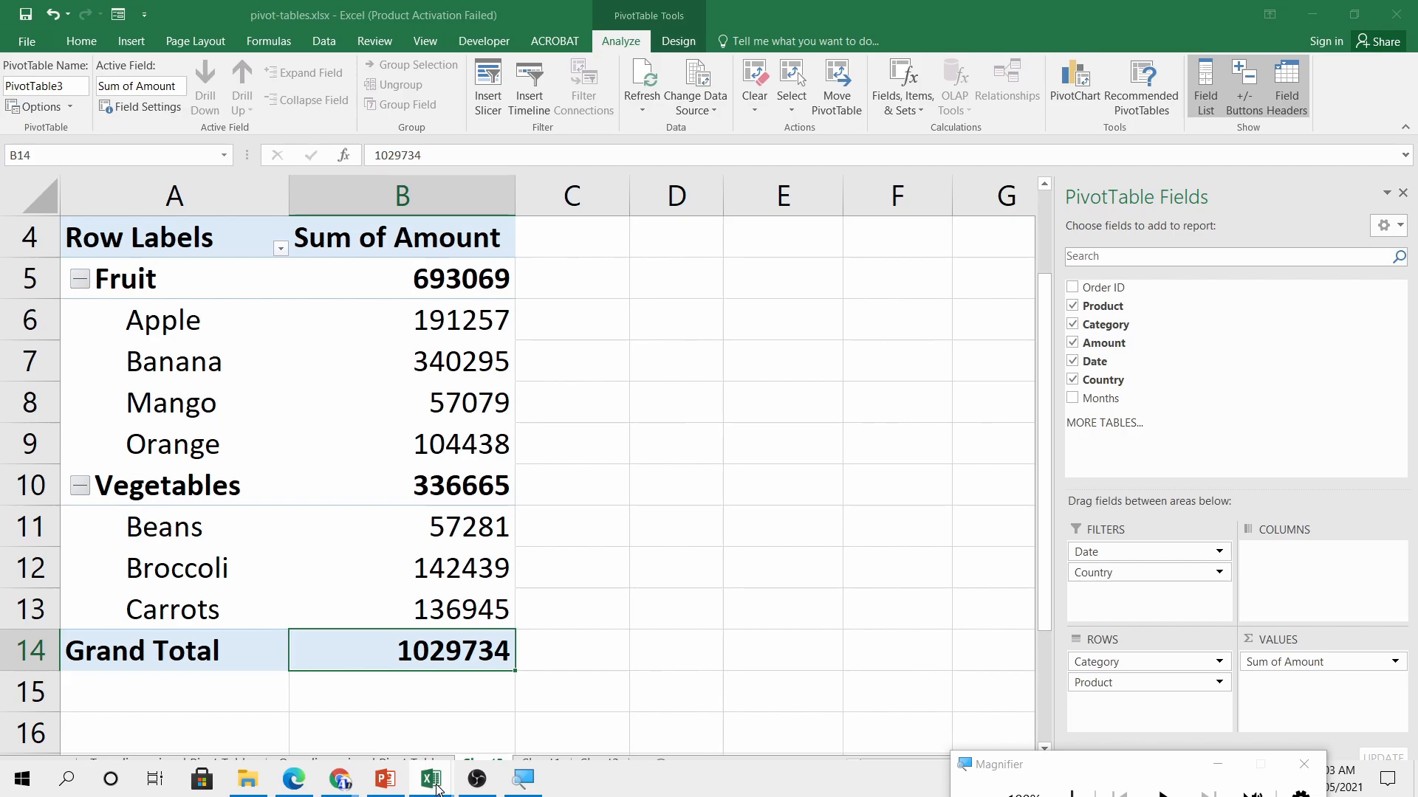
mouse_move(437, 789)
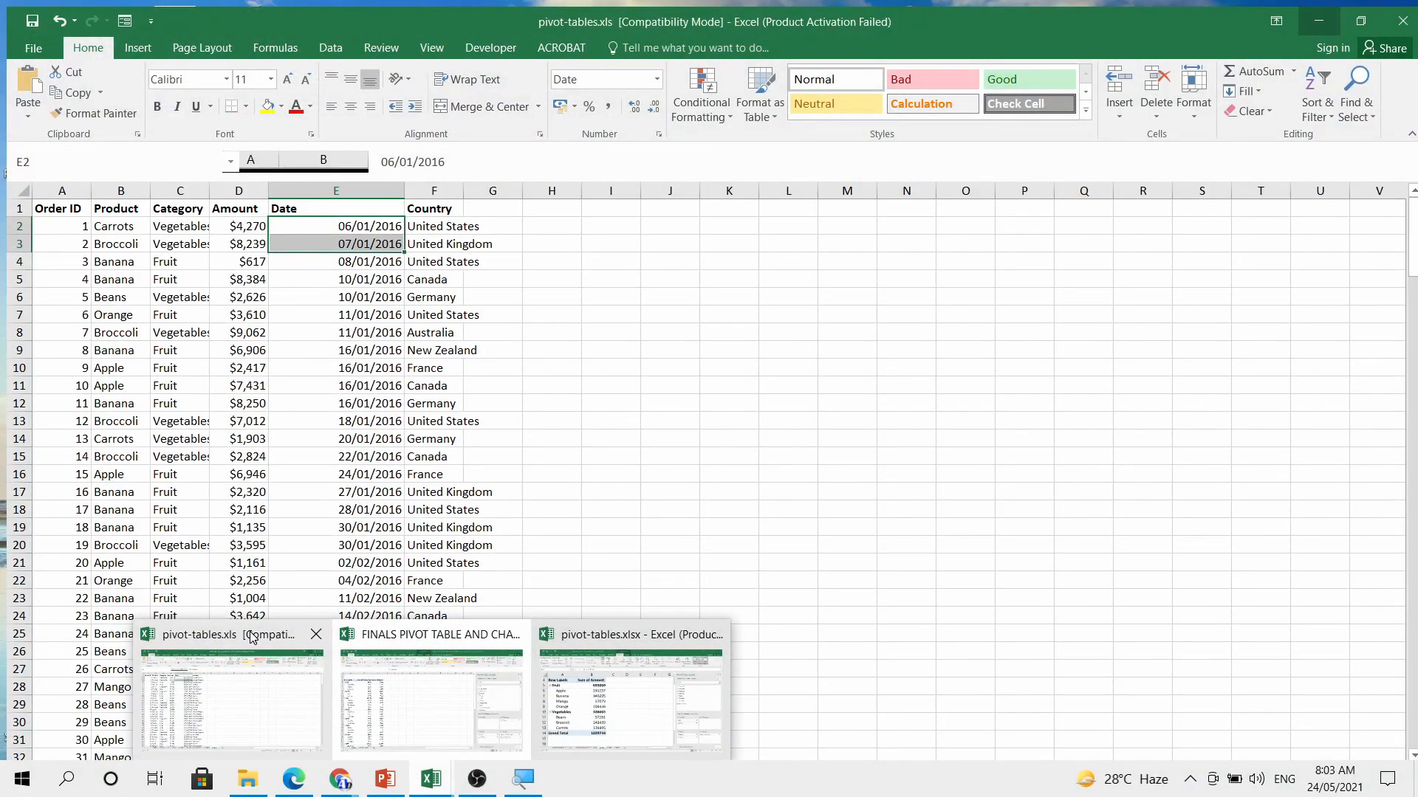
left_click(251, 637)
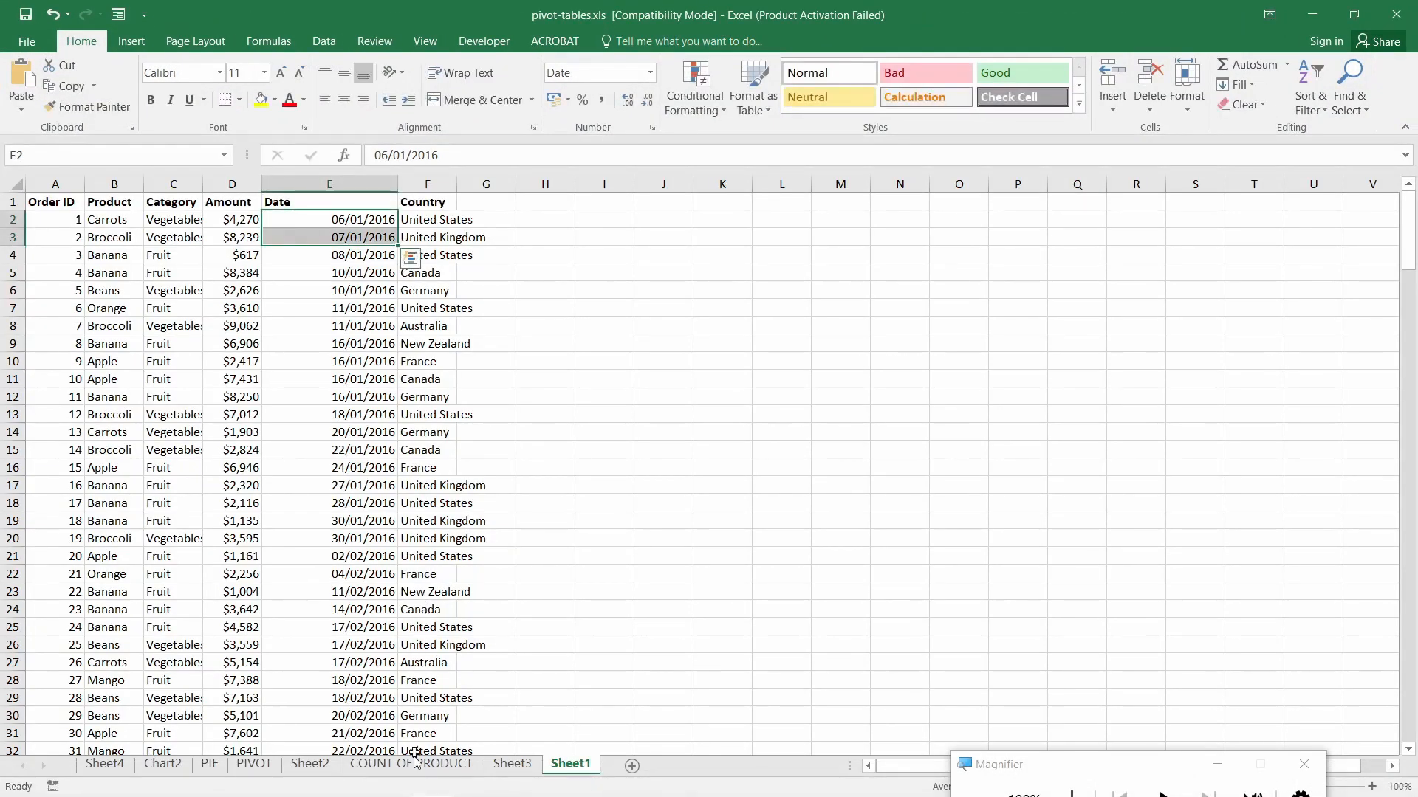
left_click(167, 769)
left_click(267, 771)
left_click(310, 766)
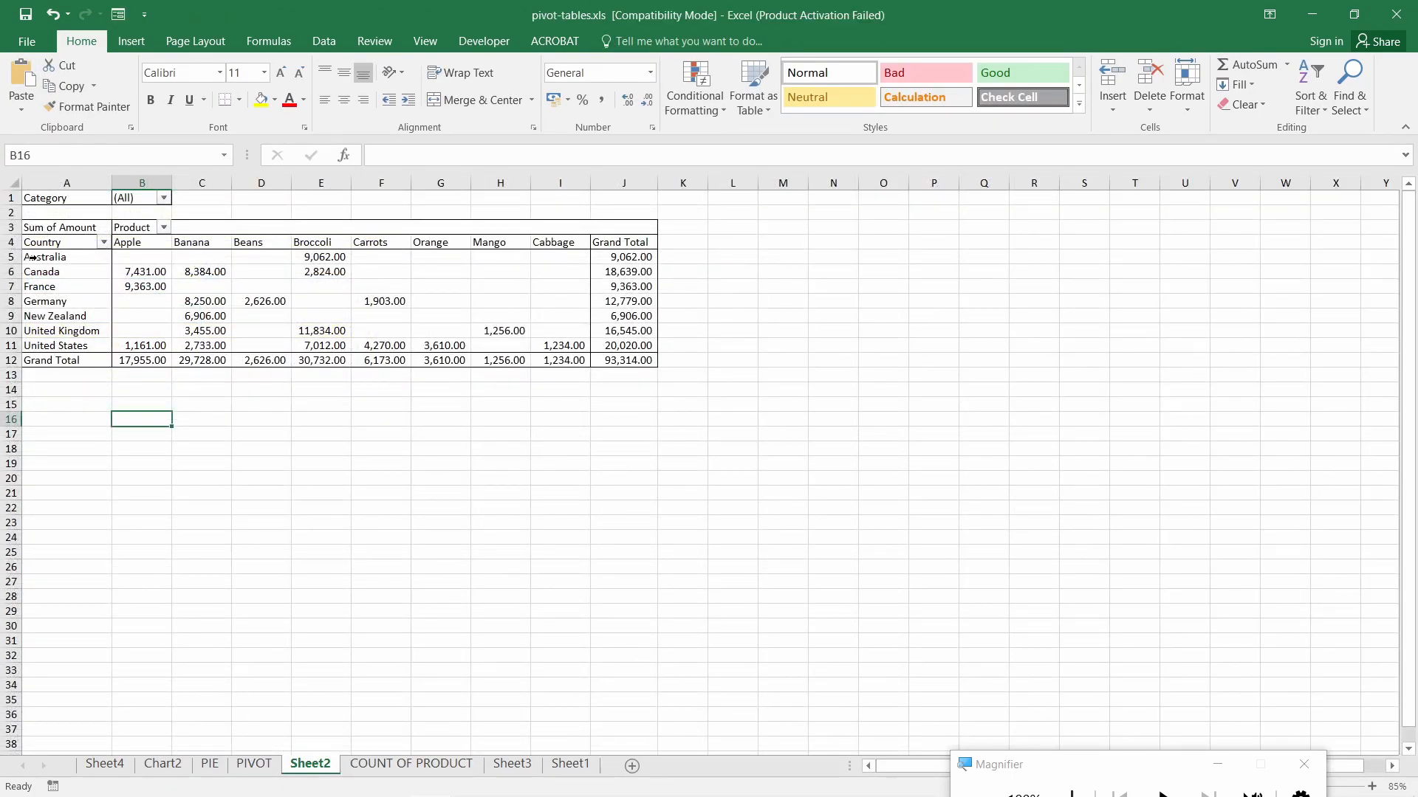
- Examine the Country row labels and the Category filter of the Sheet2 PivotTable
left_click_drag(50, 256, 151, 347)
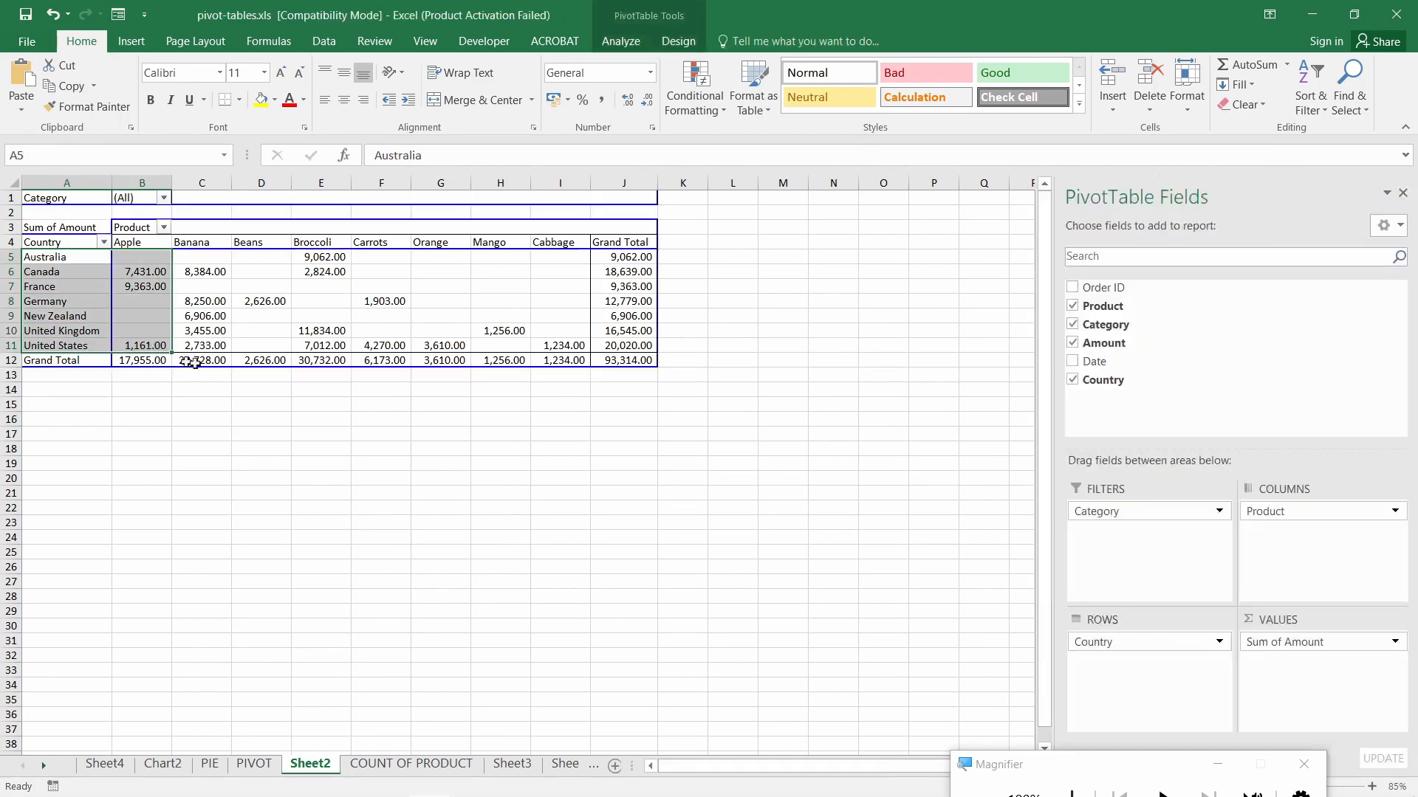
scroll(291, 370, "up", 4, "ctrl")
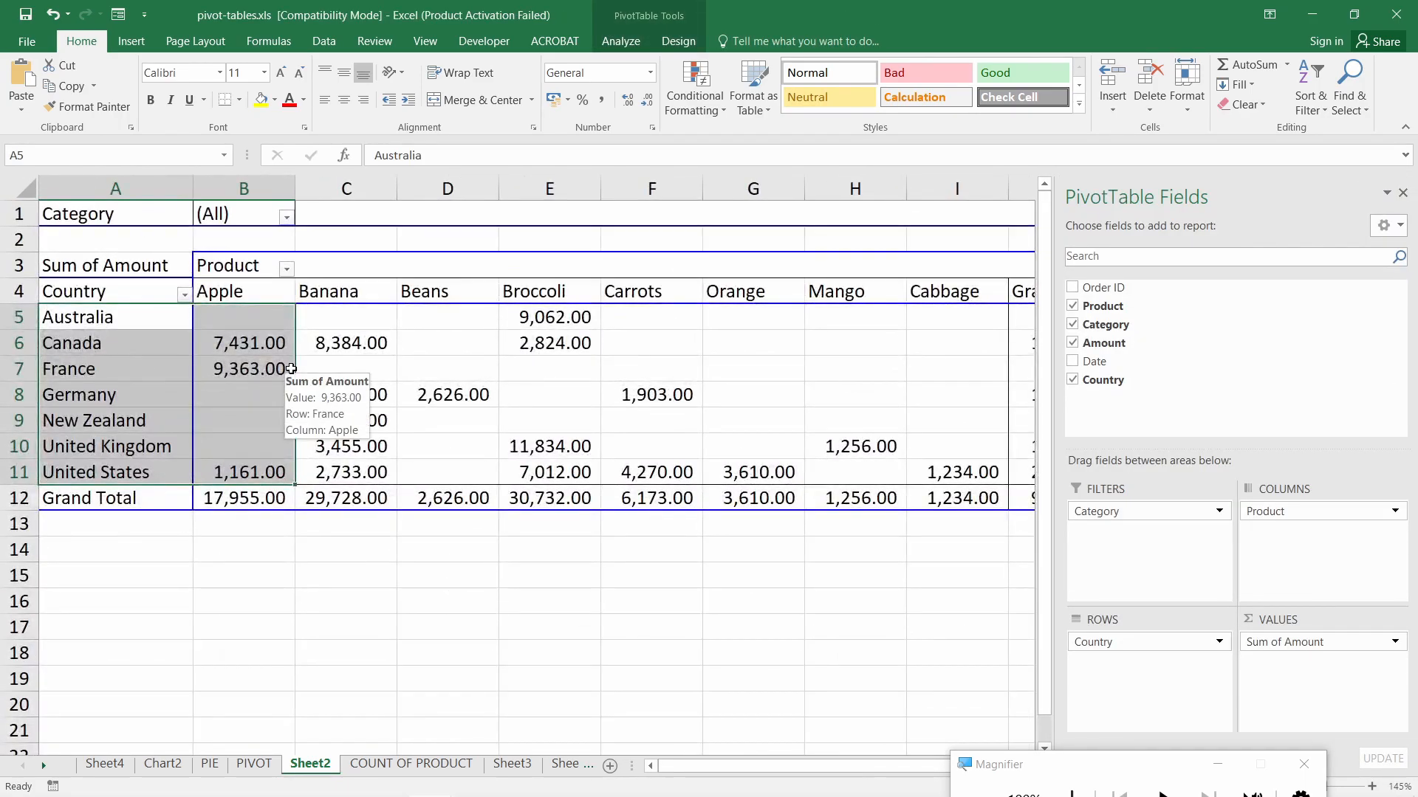
left_click_drag(131, 317, 129, 470)
left_click(231, 216)
left_click(118, 218)
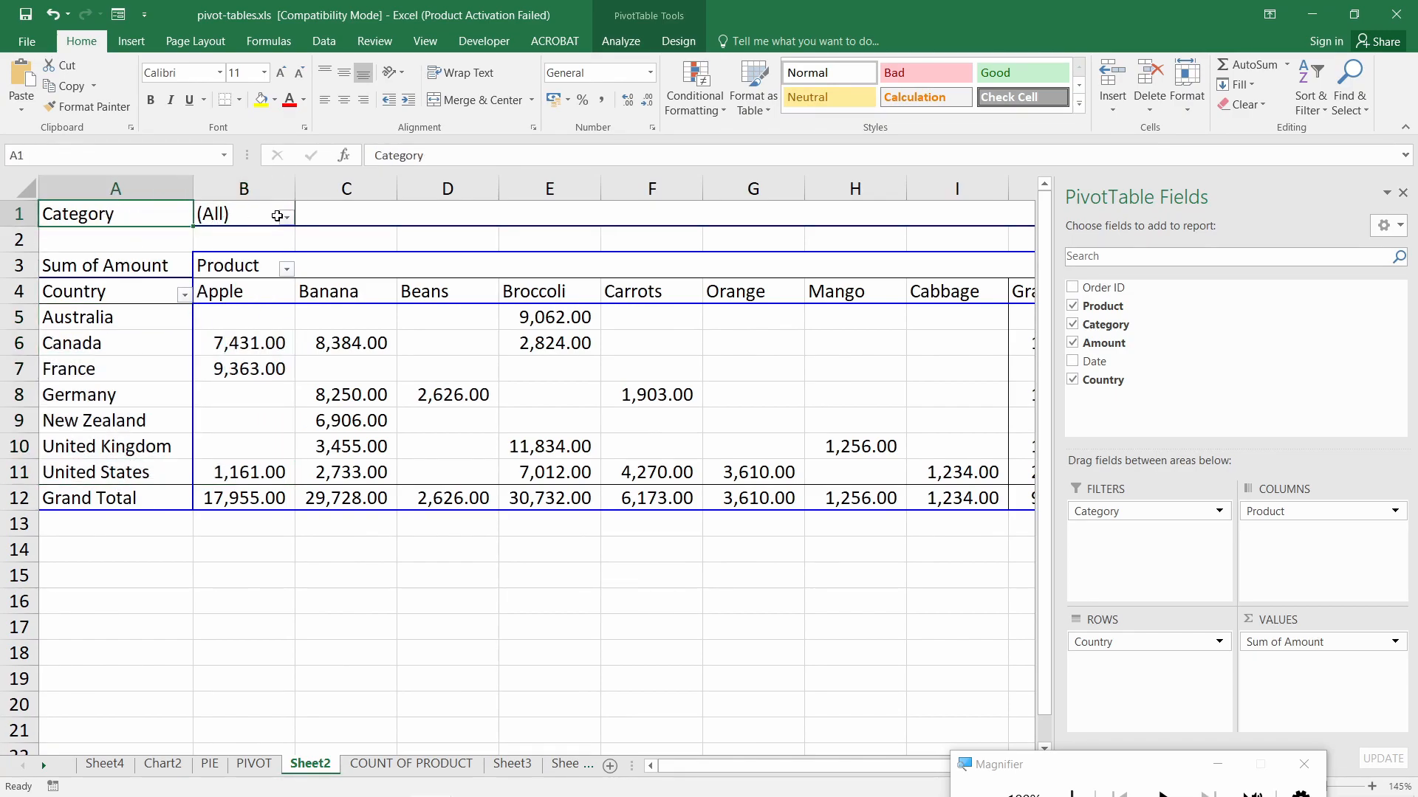
left_click(272, 216)
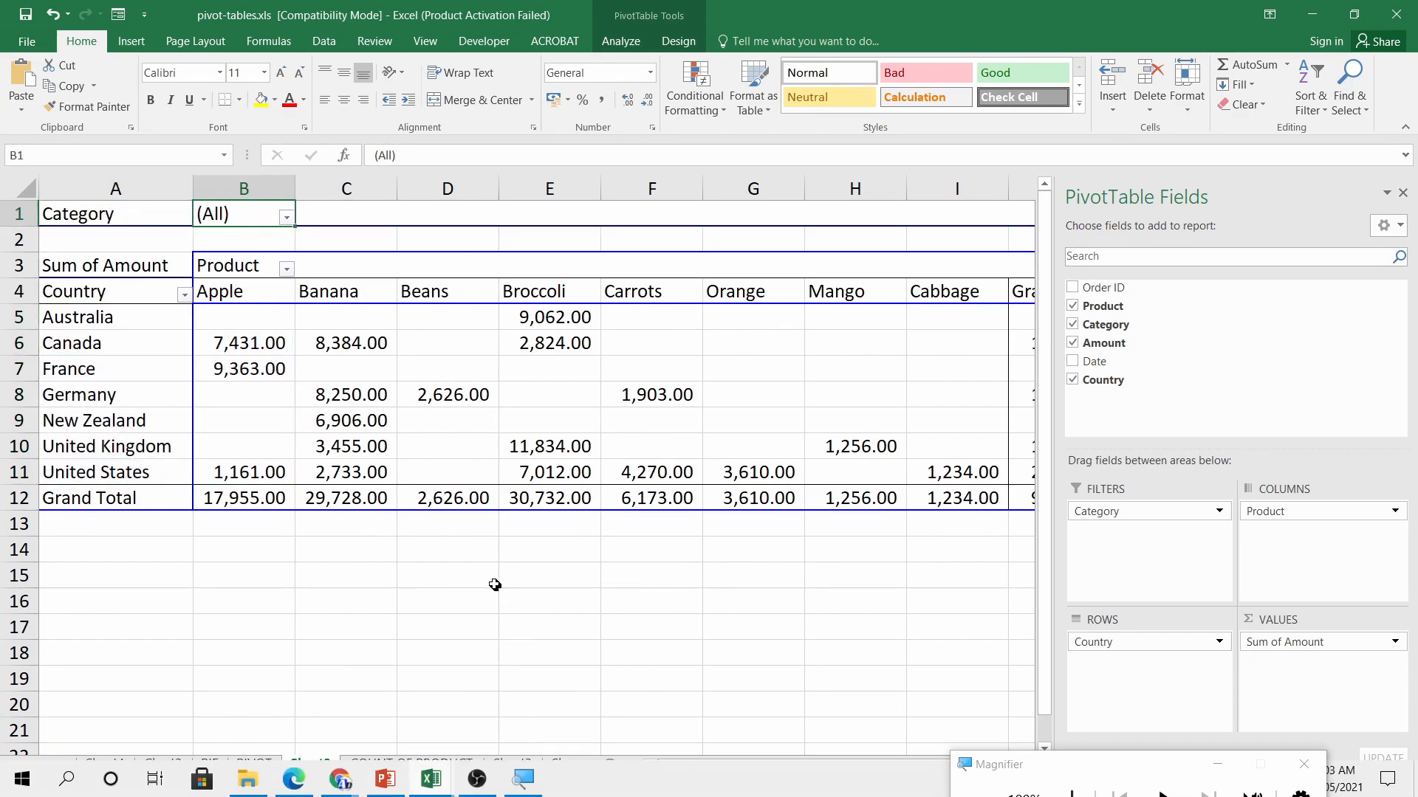
mouse_move(489, 791)
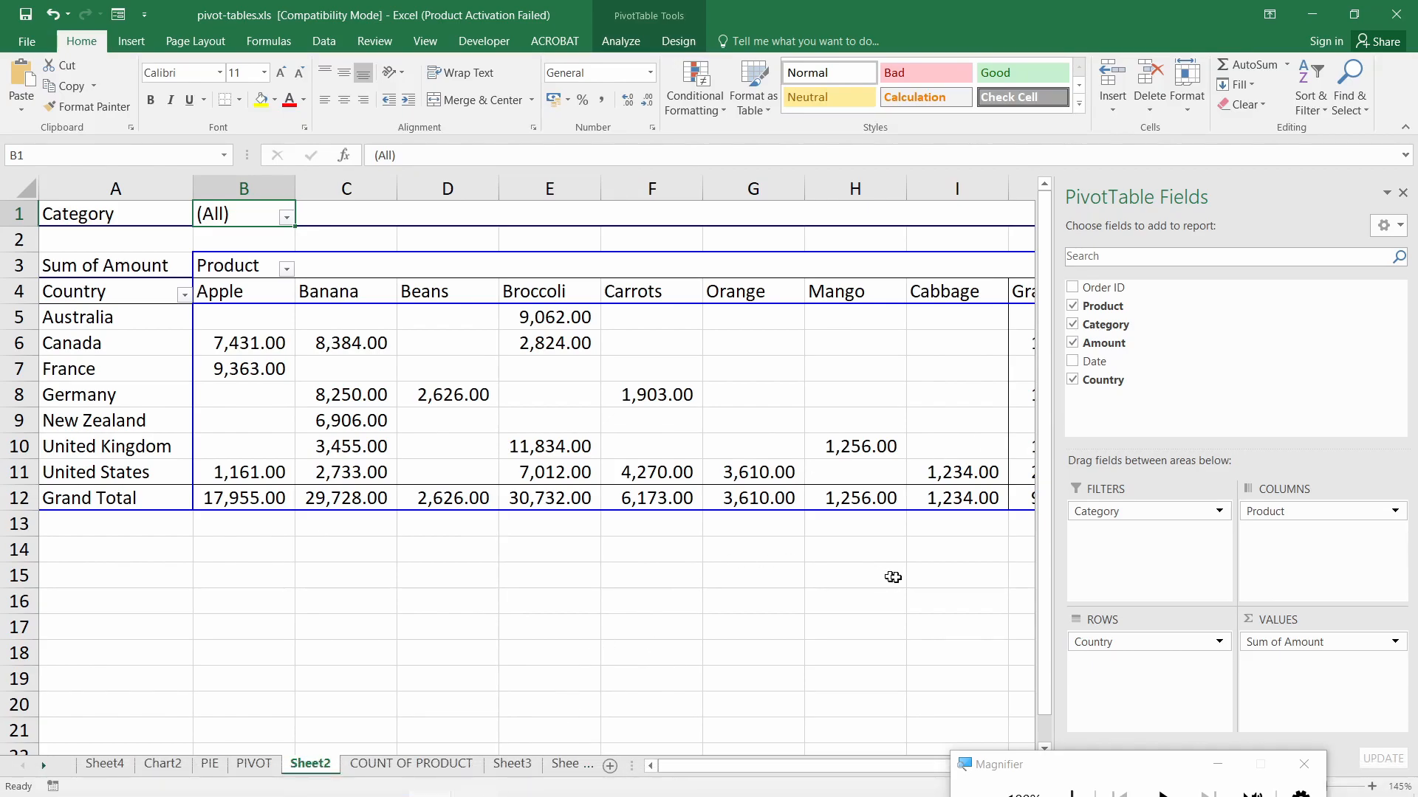
- Switch to the pivot-tables.xlsx workbook and show the order data on Sheet1
mouse_move(403, 782)
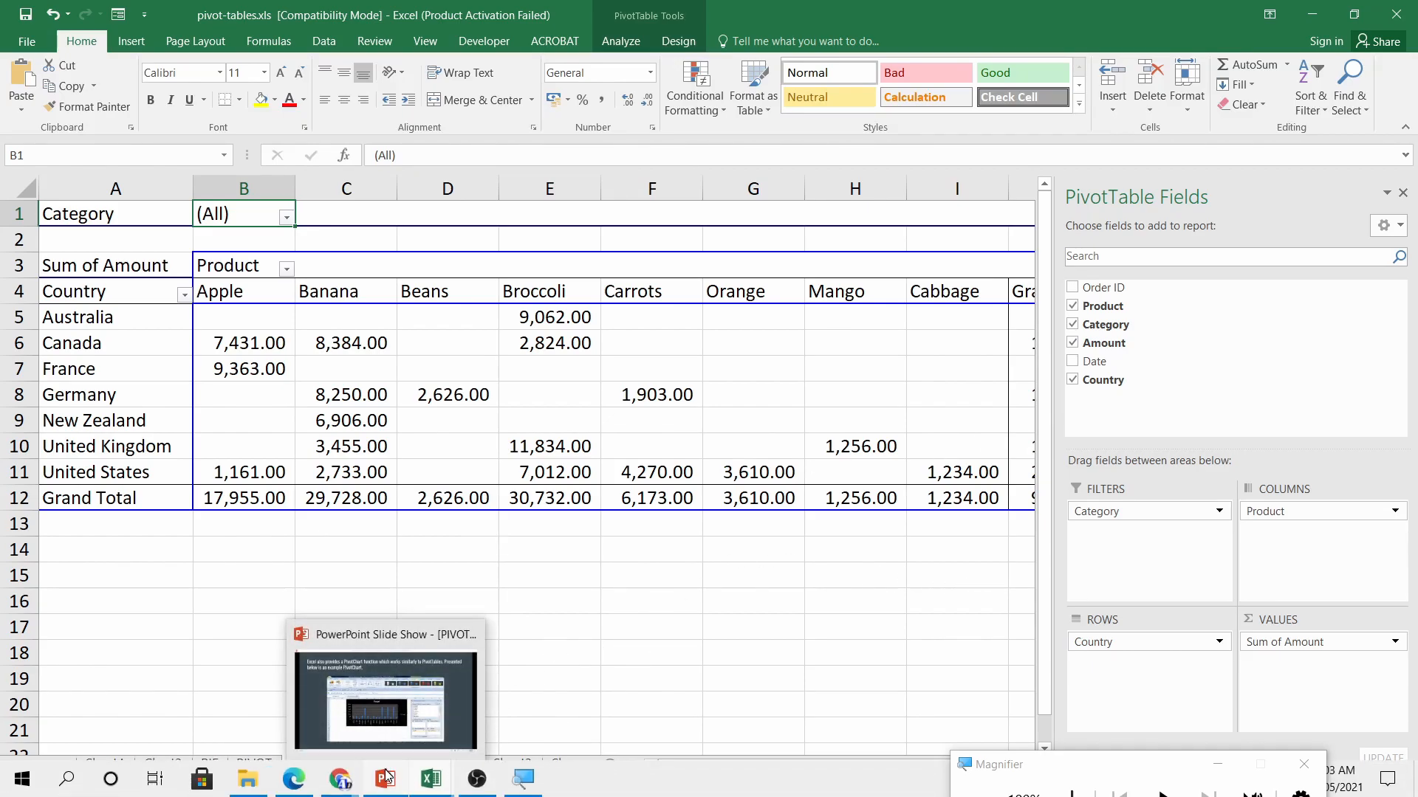
left_click(641, 636)
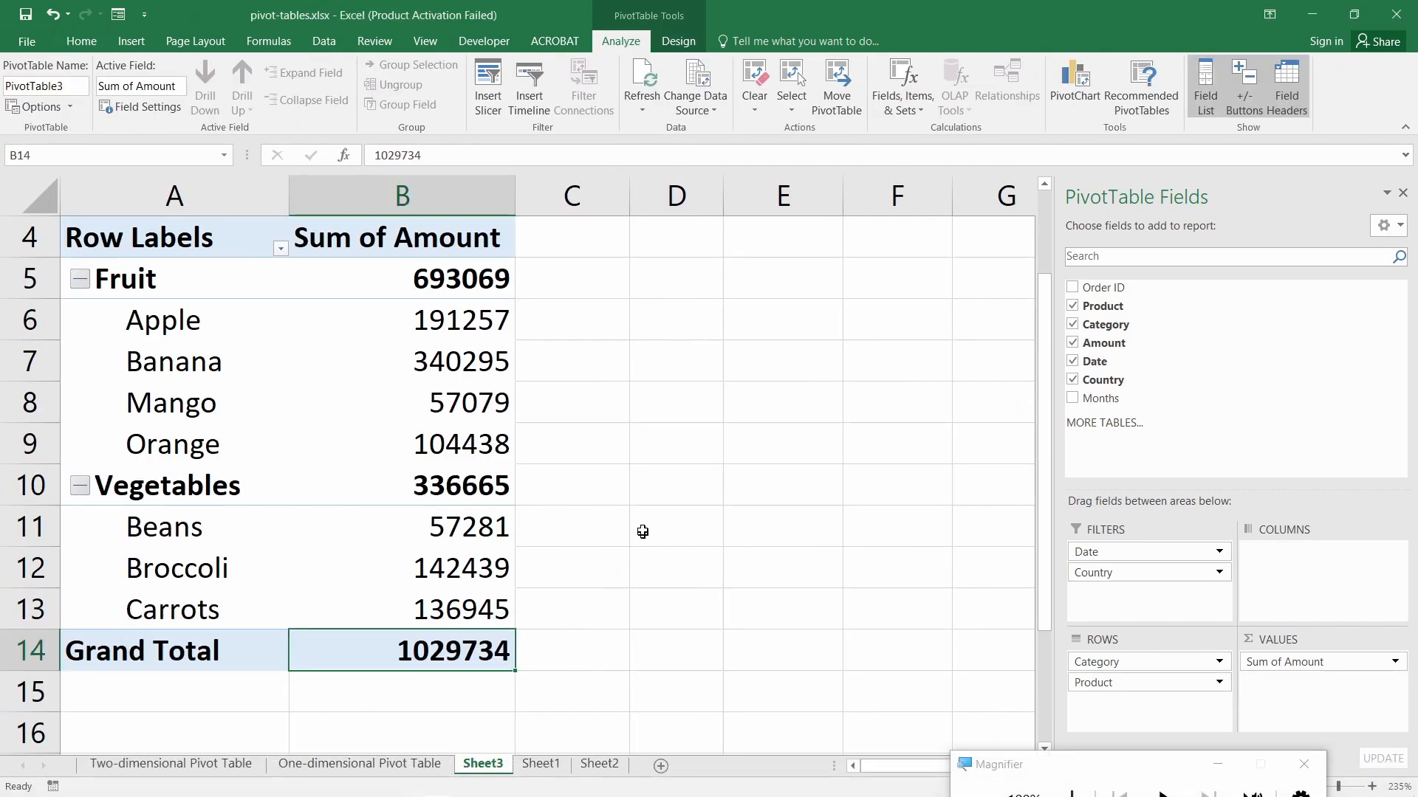
left_click(541, 764)
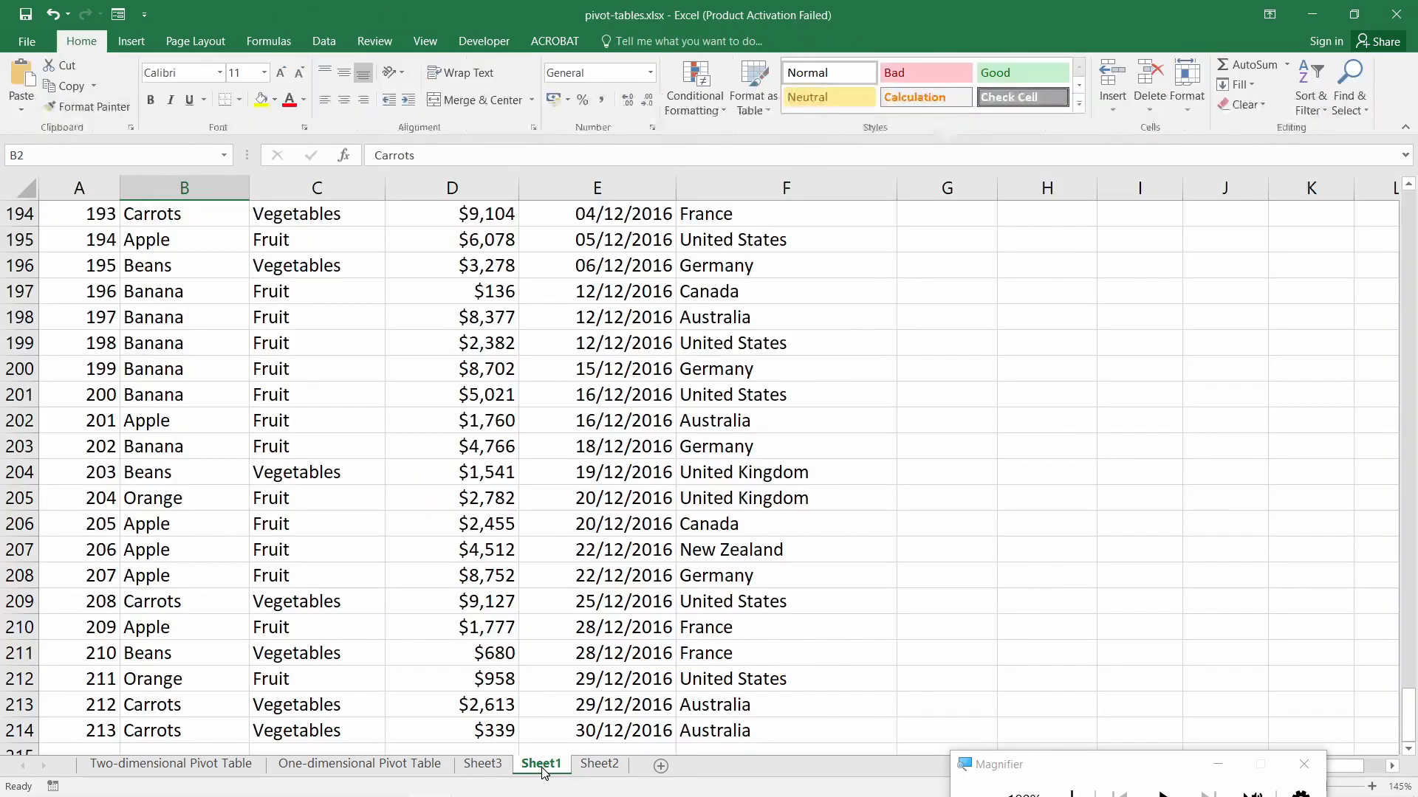
scroll(657, 716, "up", 14)
scroll(656, 716, "up", 10)
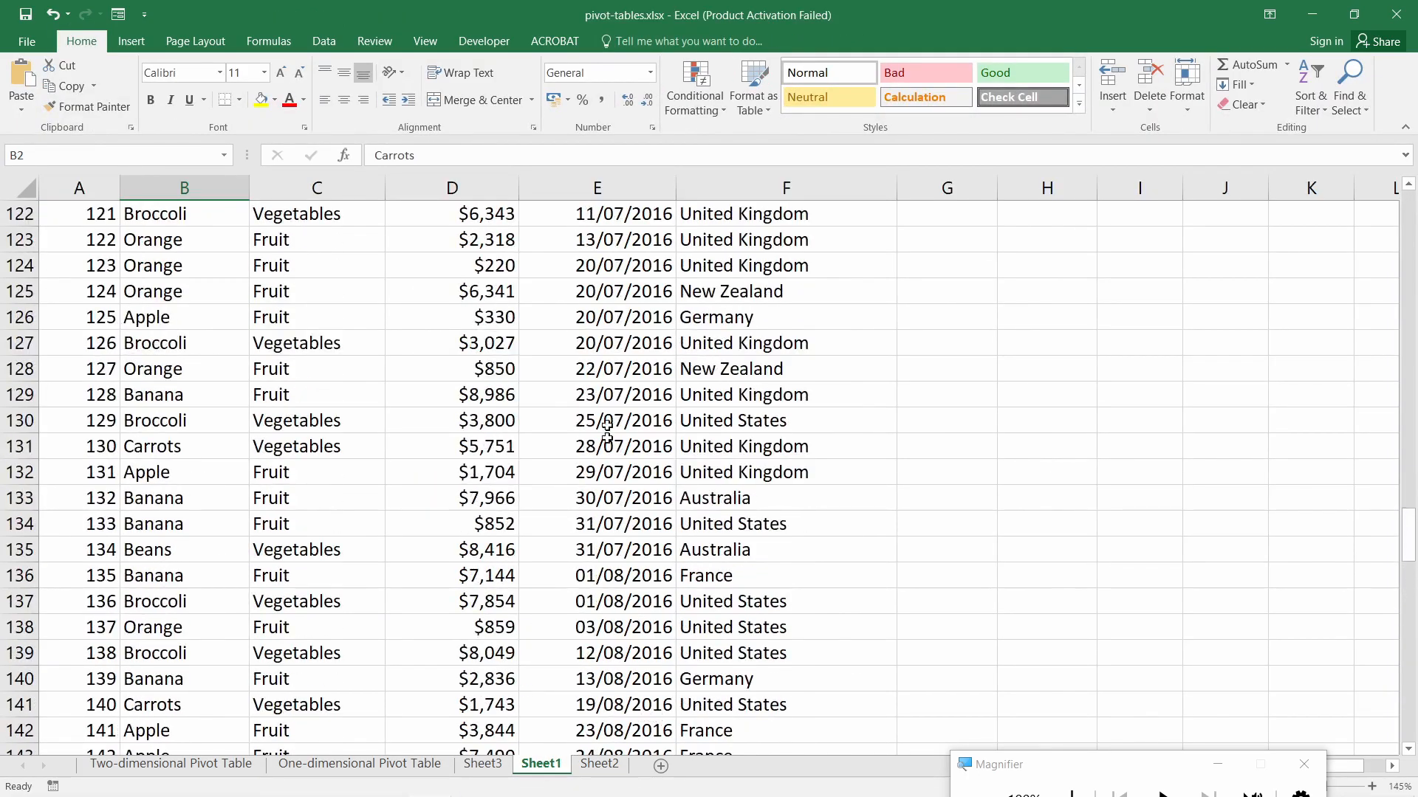
- Create a PivotTable from the range Sheet1!$A$1:$F$214 and place it on a new worksheet
left_click(1020, 318)
left_click(130, 41)
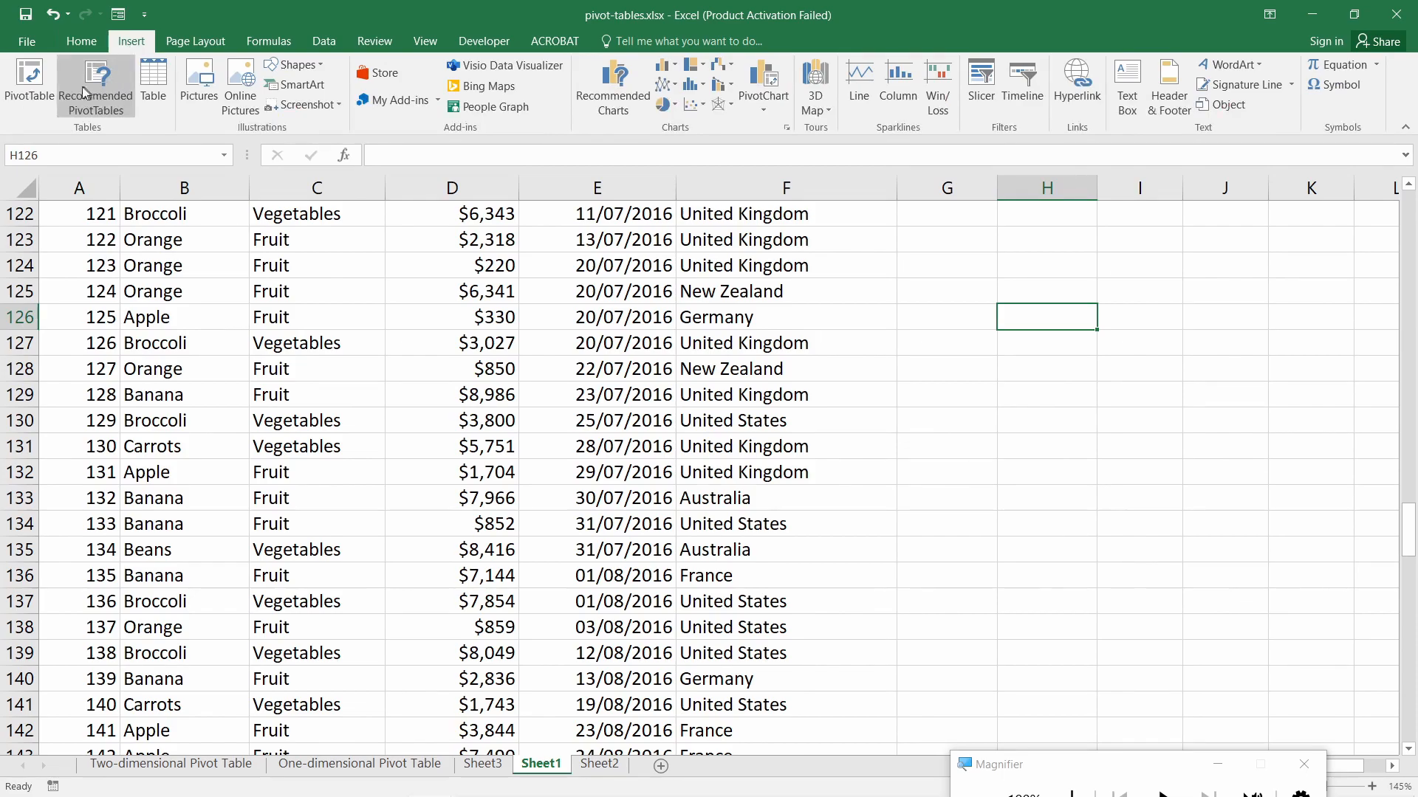
left_click(29, 81)
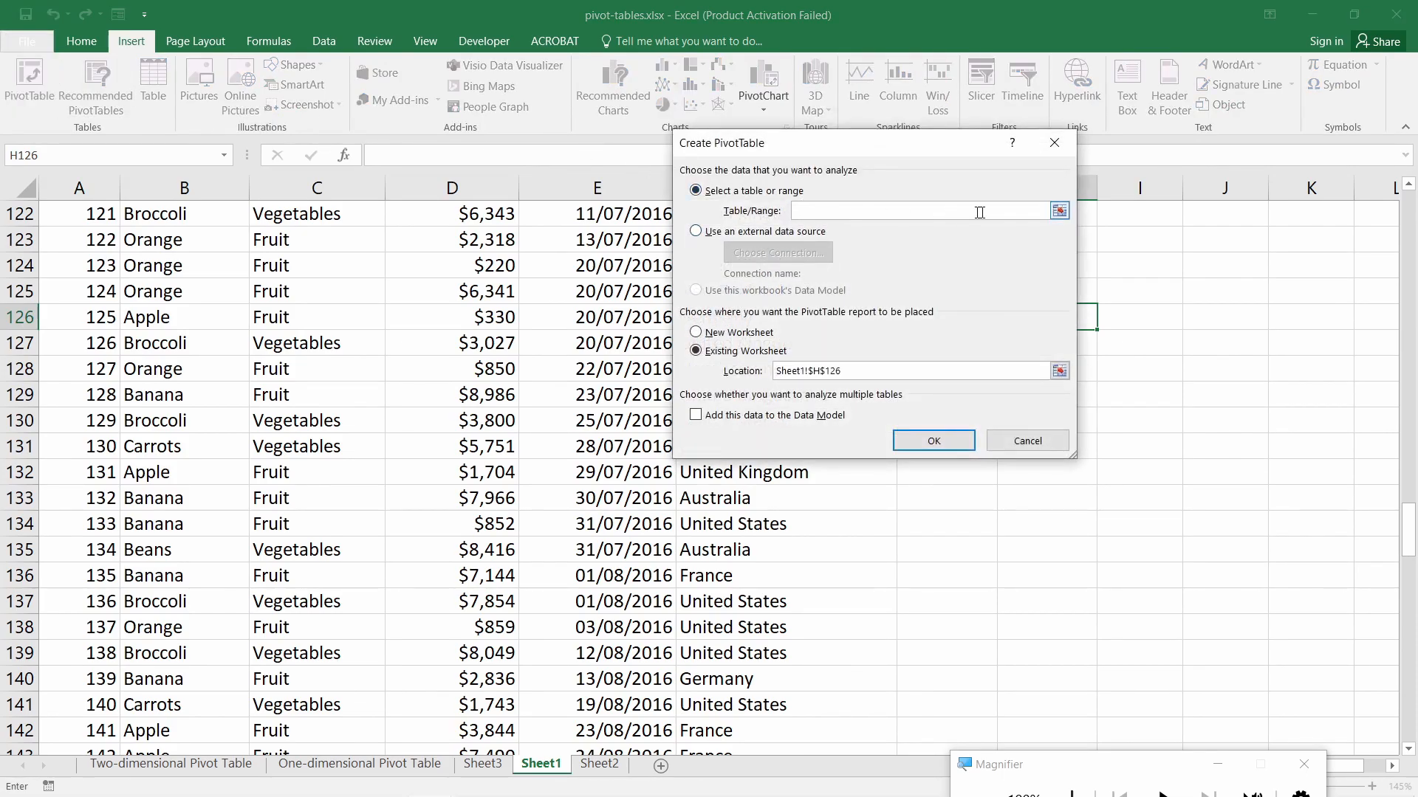
left_click(1059, 212)
scroll(462, 367, "up", 13)
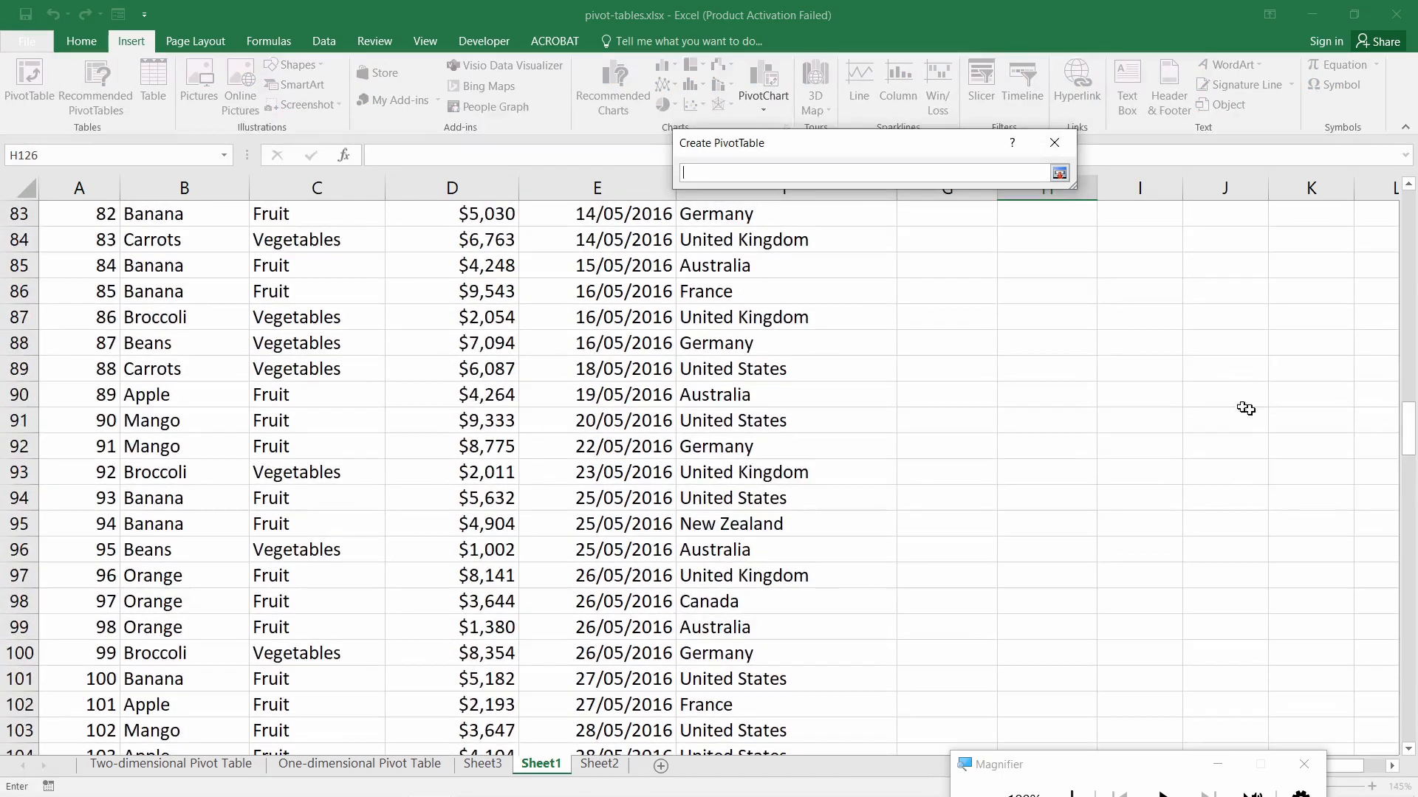
left_click_drag(1411, 432, 1409, 221)
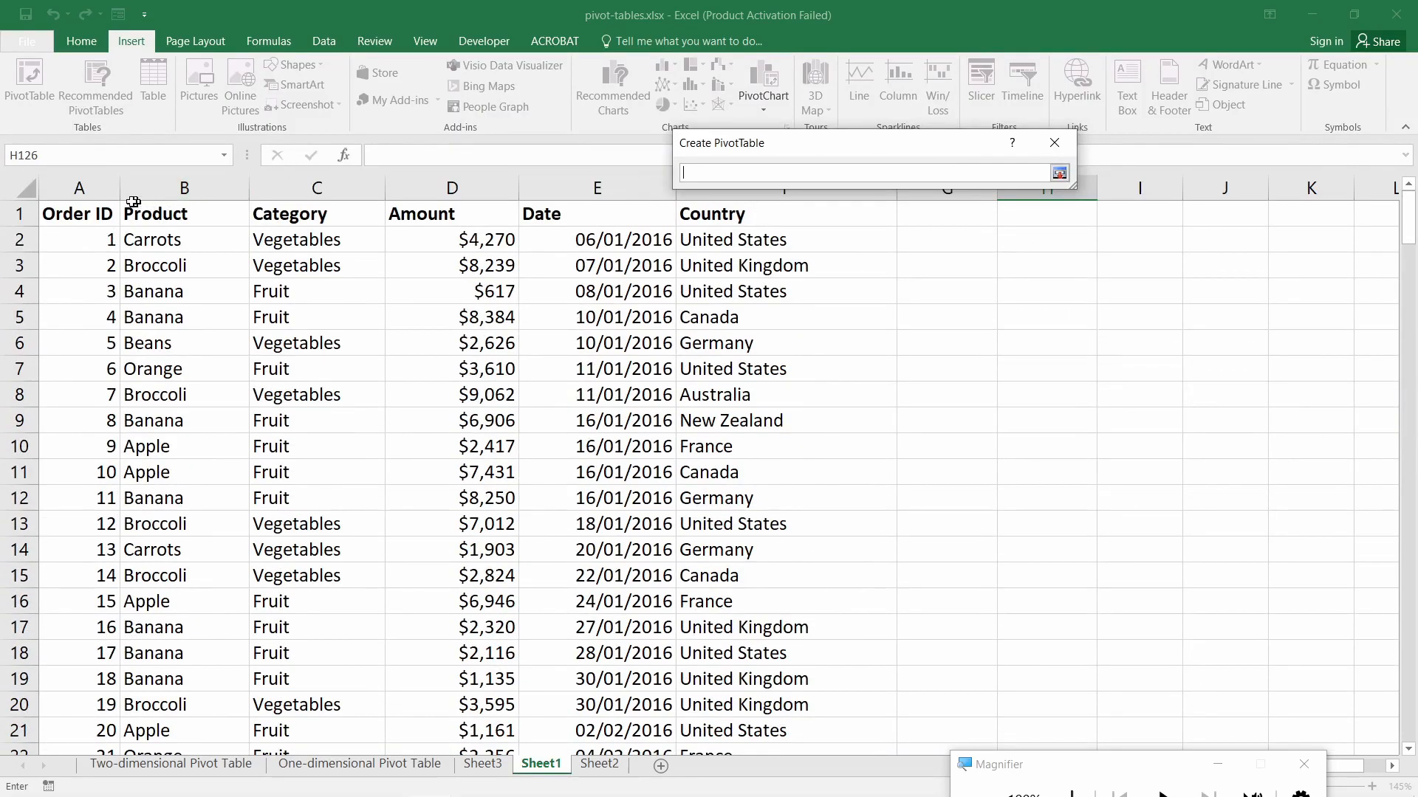
left_click_drag(93, 211, 736, 234)
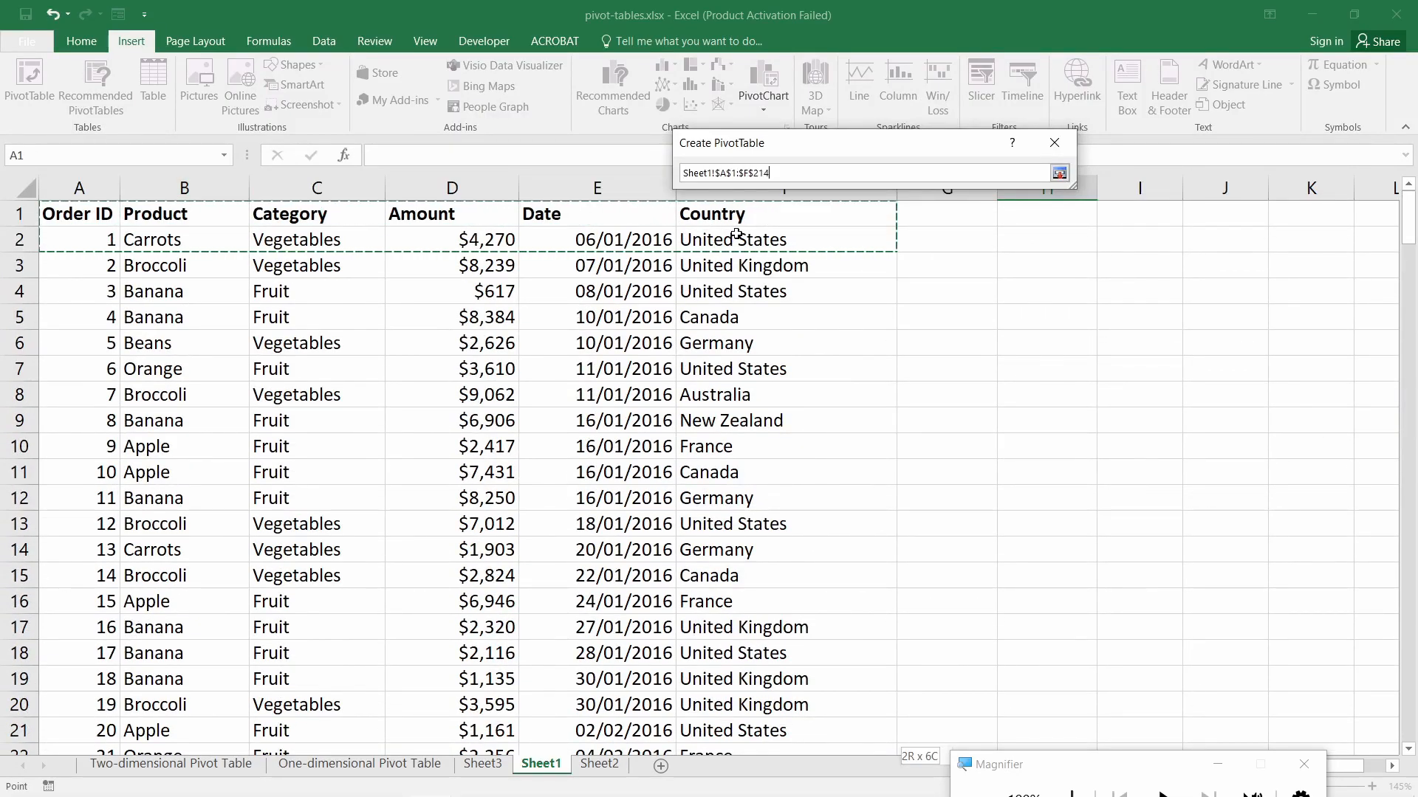
key("Return")
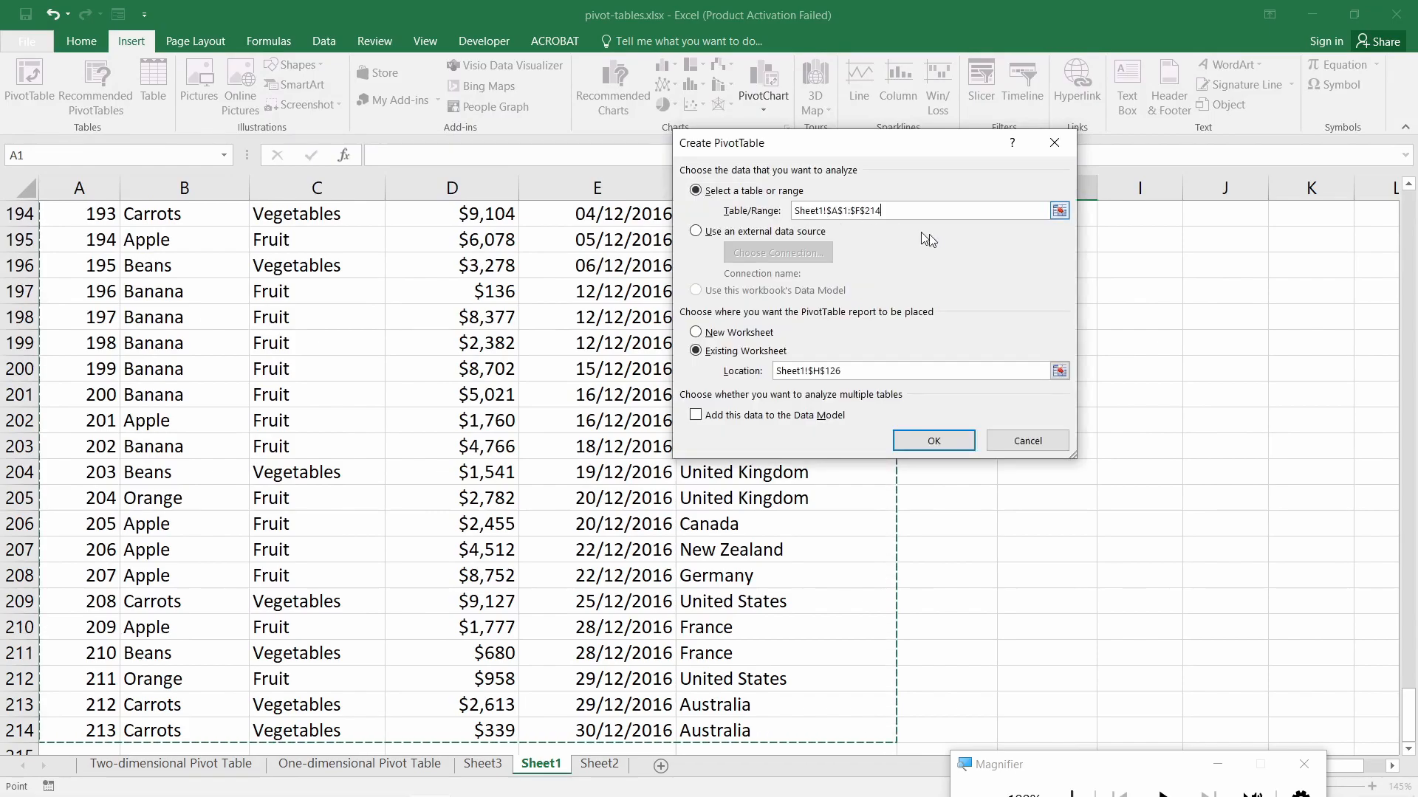
left_click(745, 334)
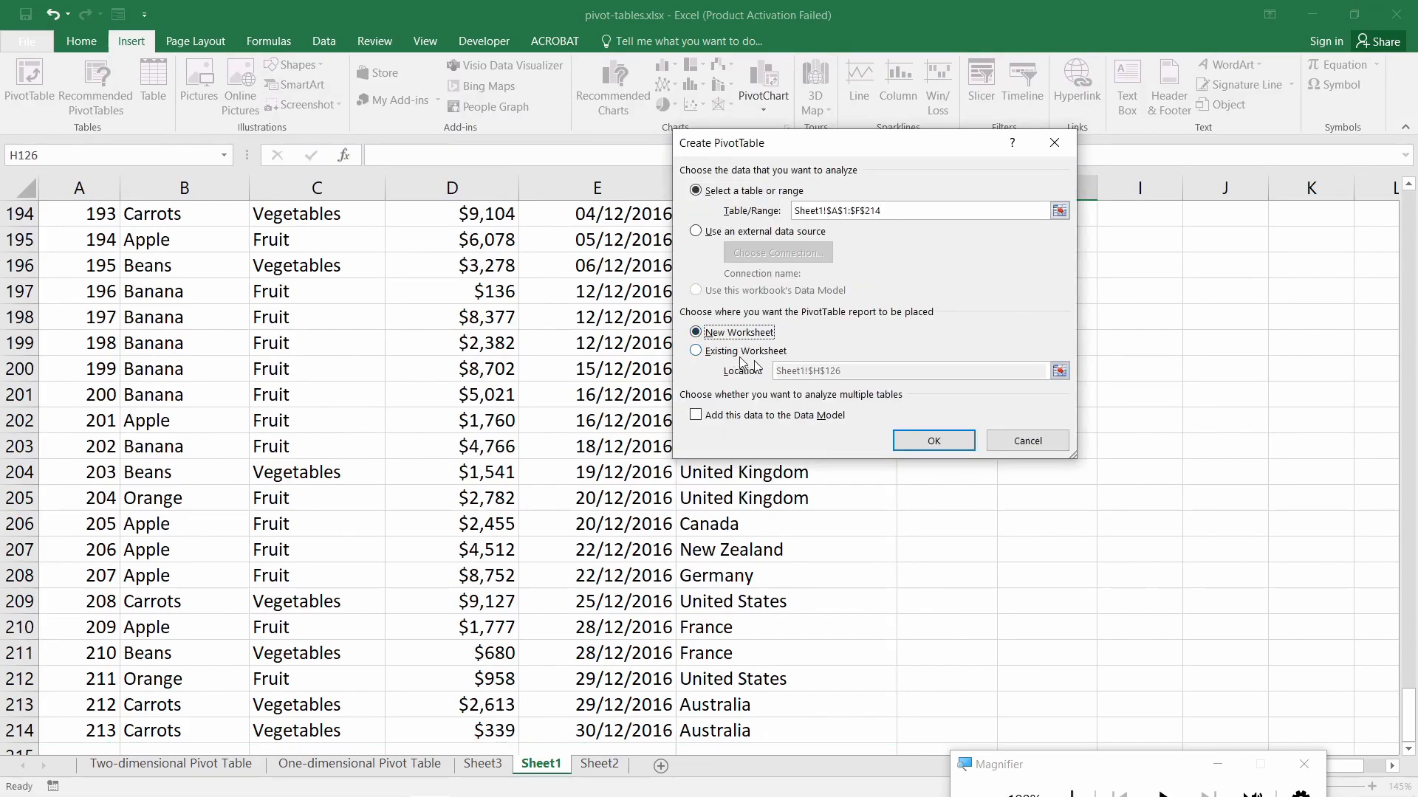
left_click(932, 441)
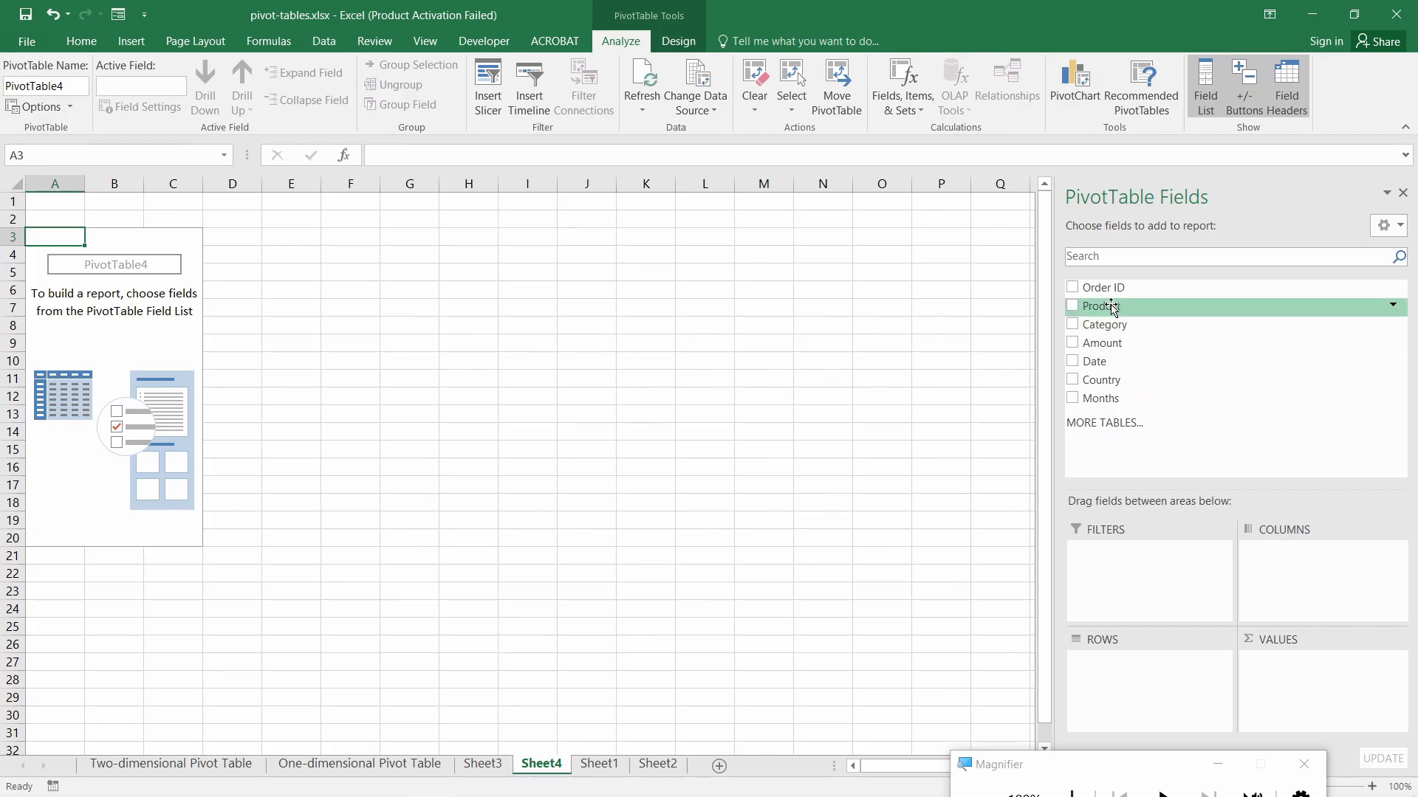
- Add Product to the new PivotTable's columns and Category to its filters
left_click_drag(1111, 306, 1280, 569)
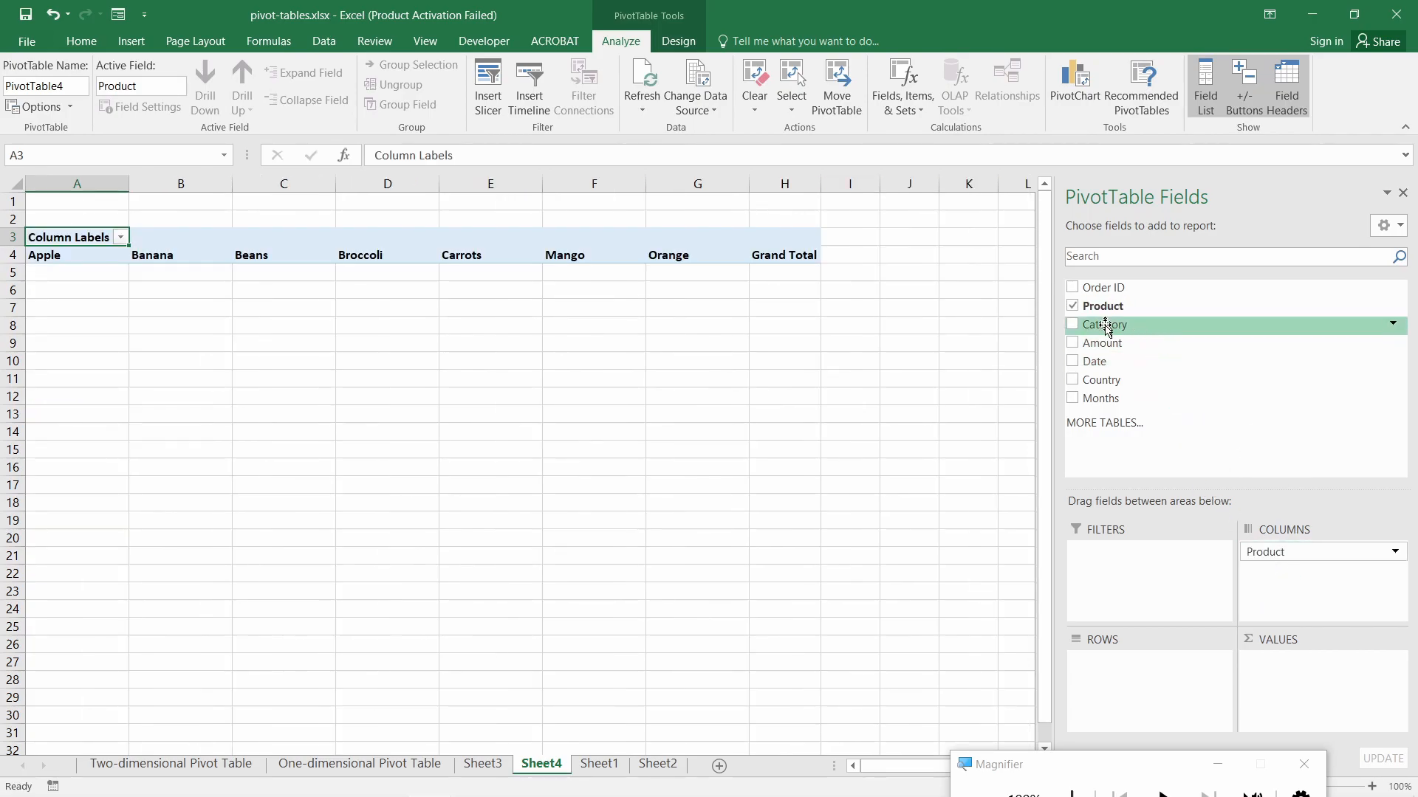
left_click_drag(1114, 325, 1144, 576)
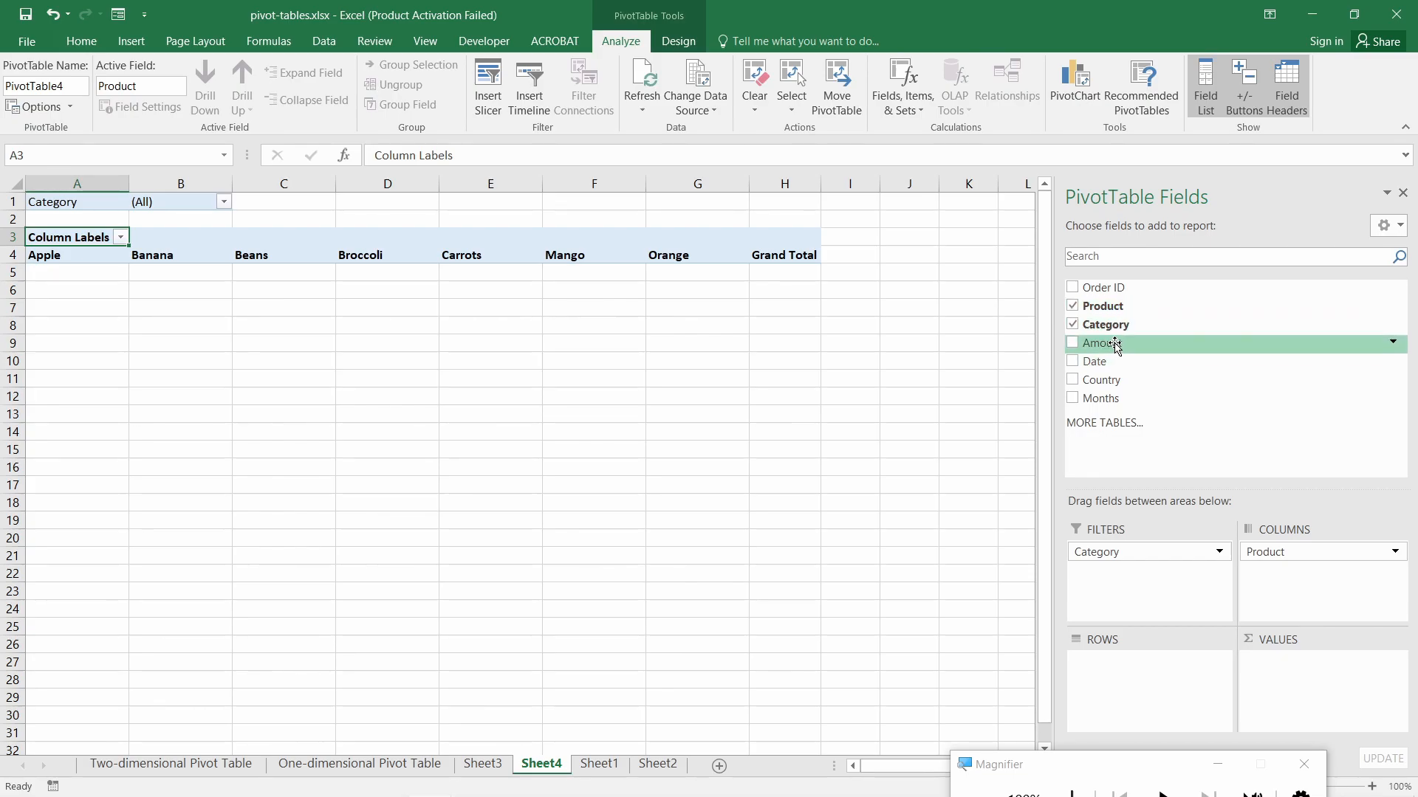
- Check the reference layout in pivot-tables.xls and add Country as rows and Amount as values to the new PivotTable in pivot-tables.xlsx
mouse_move(431, 779)
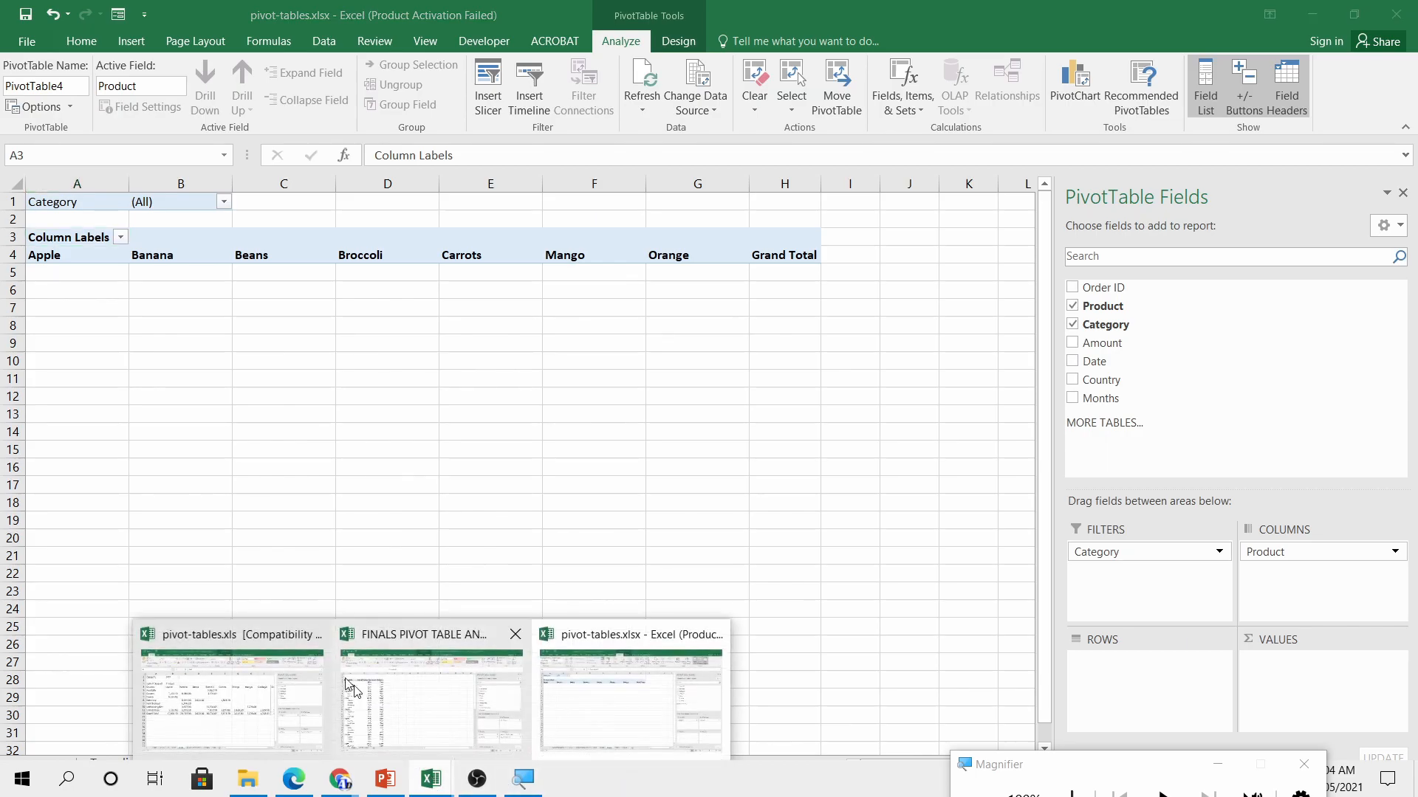
left_click(257, 643)
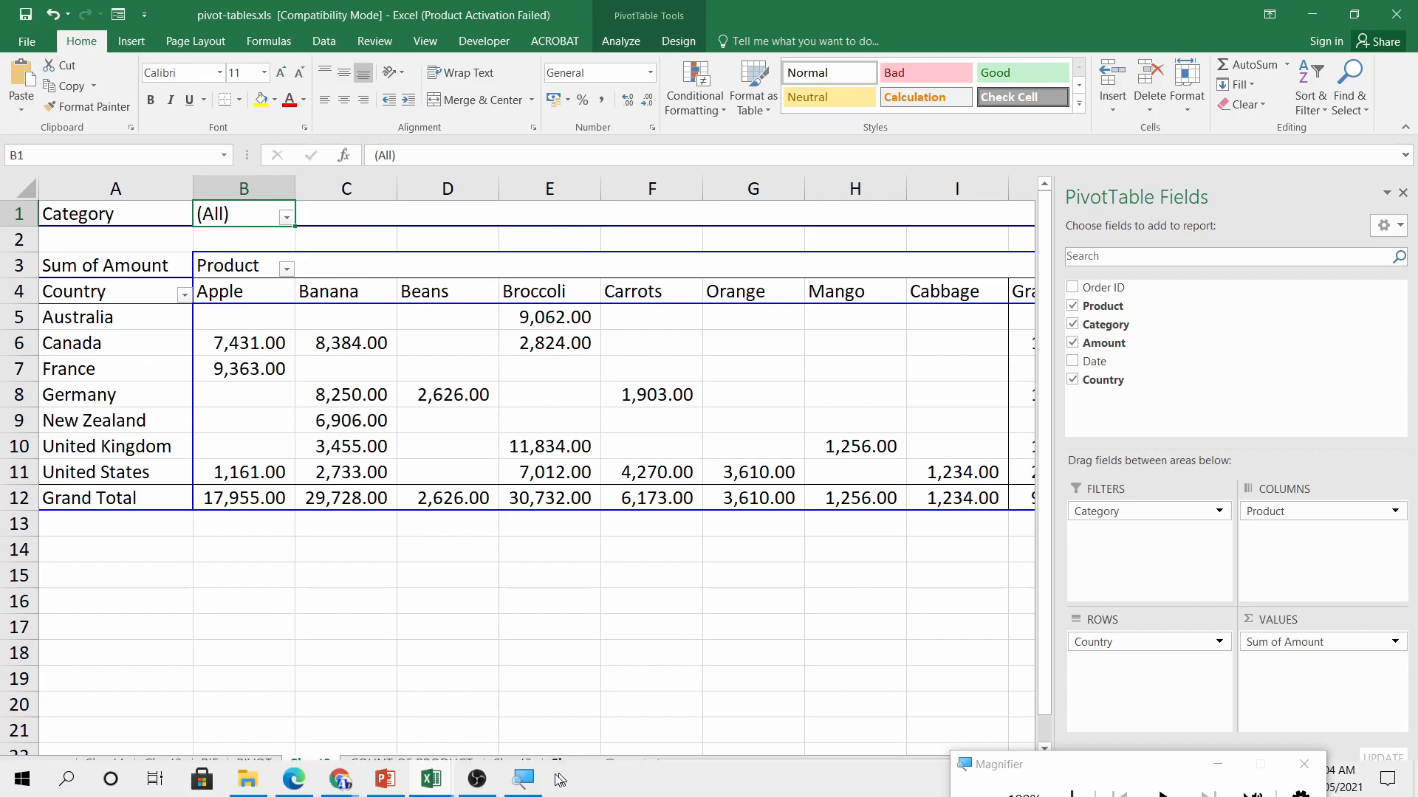
mouse_move(436, 780)
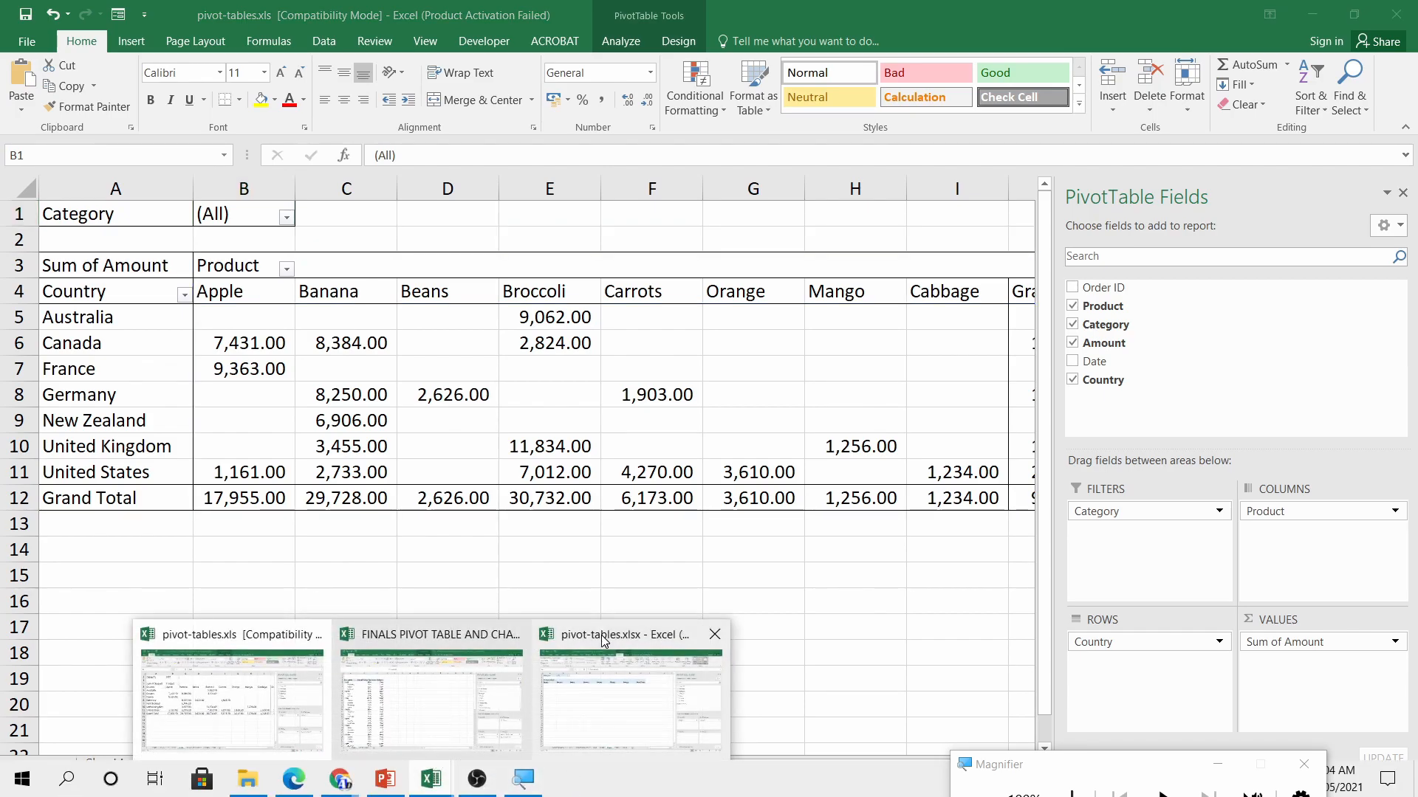
left_click(635, 694)
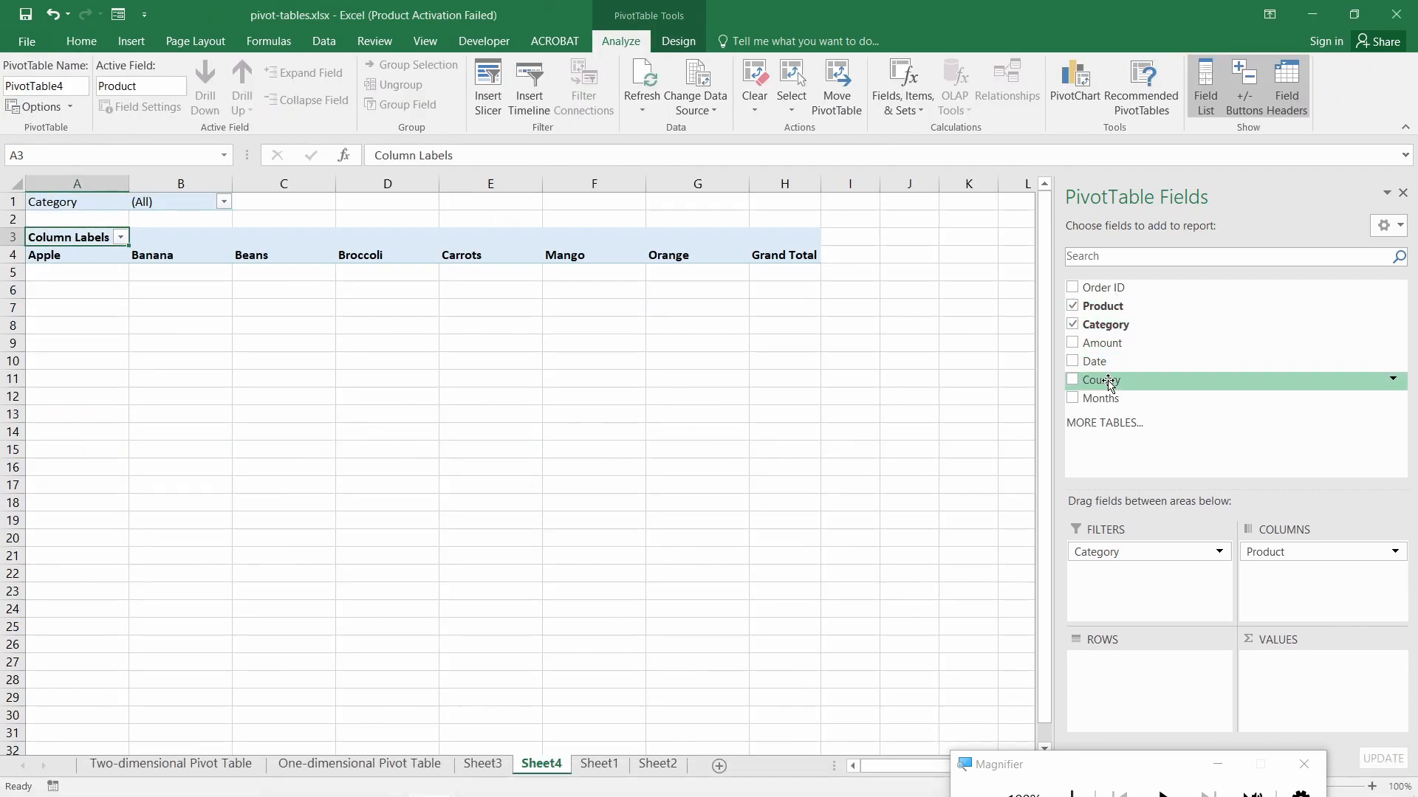
left_click_drag(1104, 381, 1156, 687)
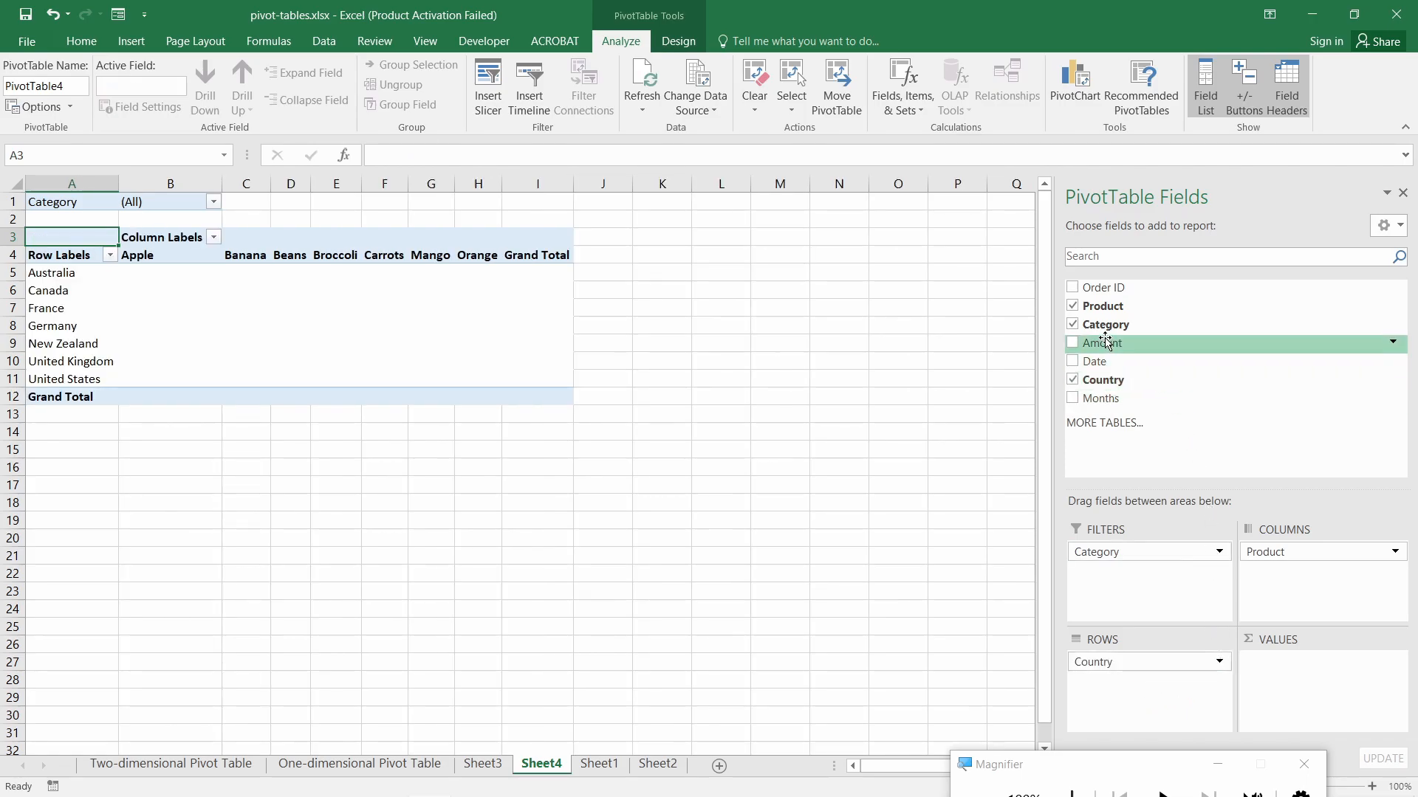
left_click_drag(1106, 340, 1318, 674)
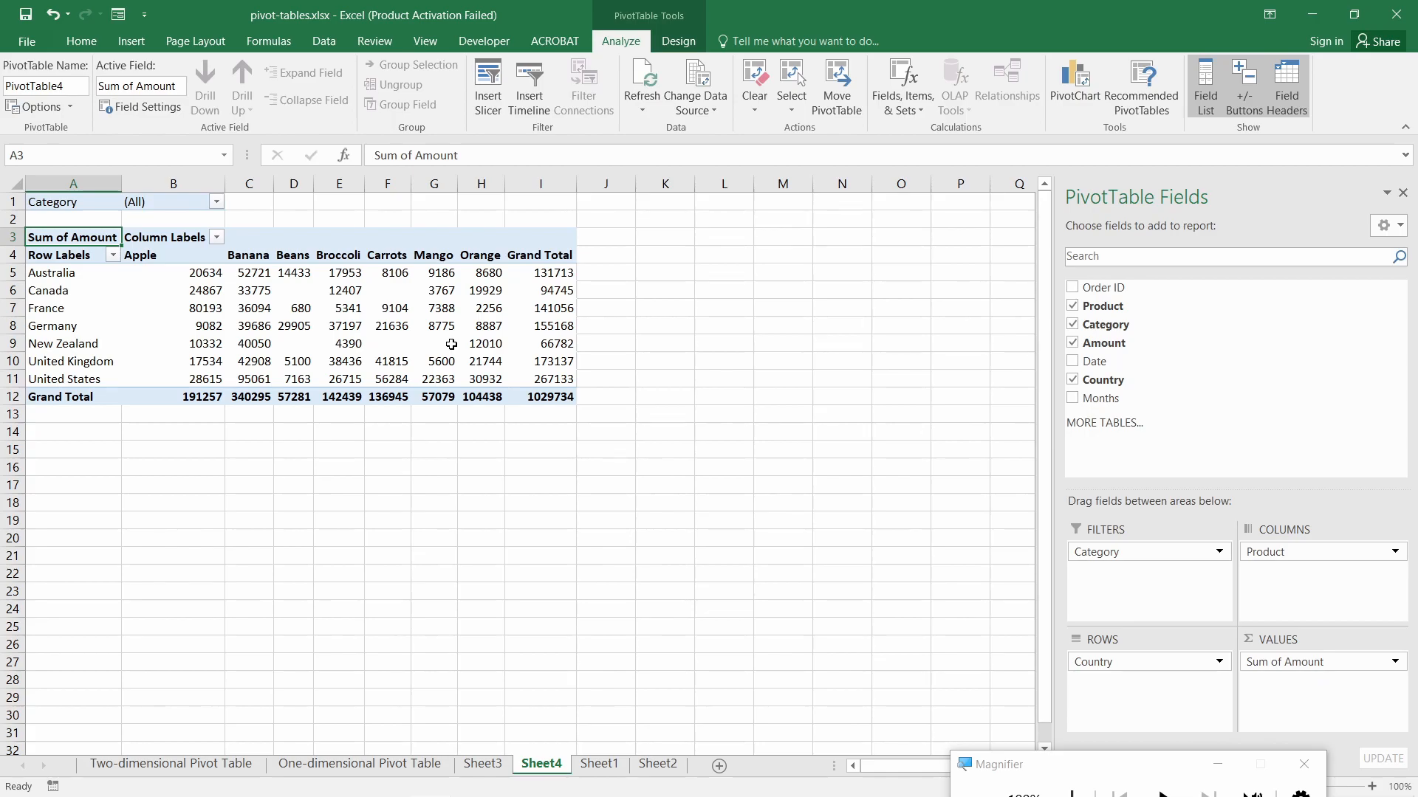
- Switch to pivot-tables.xls and examine the product amounts and Grand Total column of the Sheet2 PivotTable
mouse_move(273, 793)
mouse_move(432, 783)
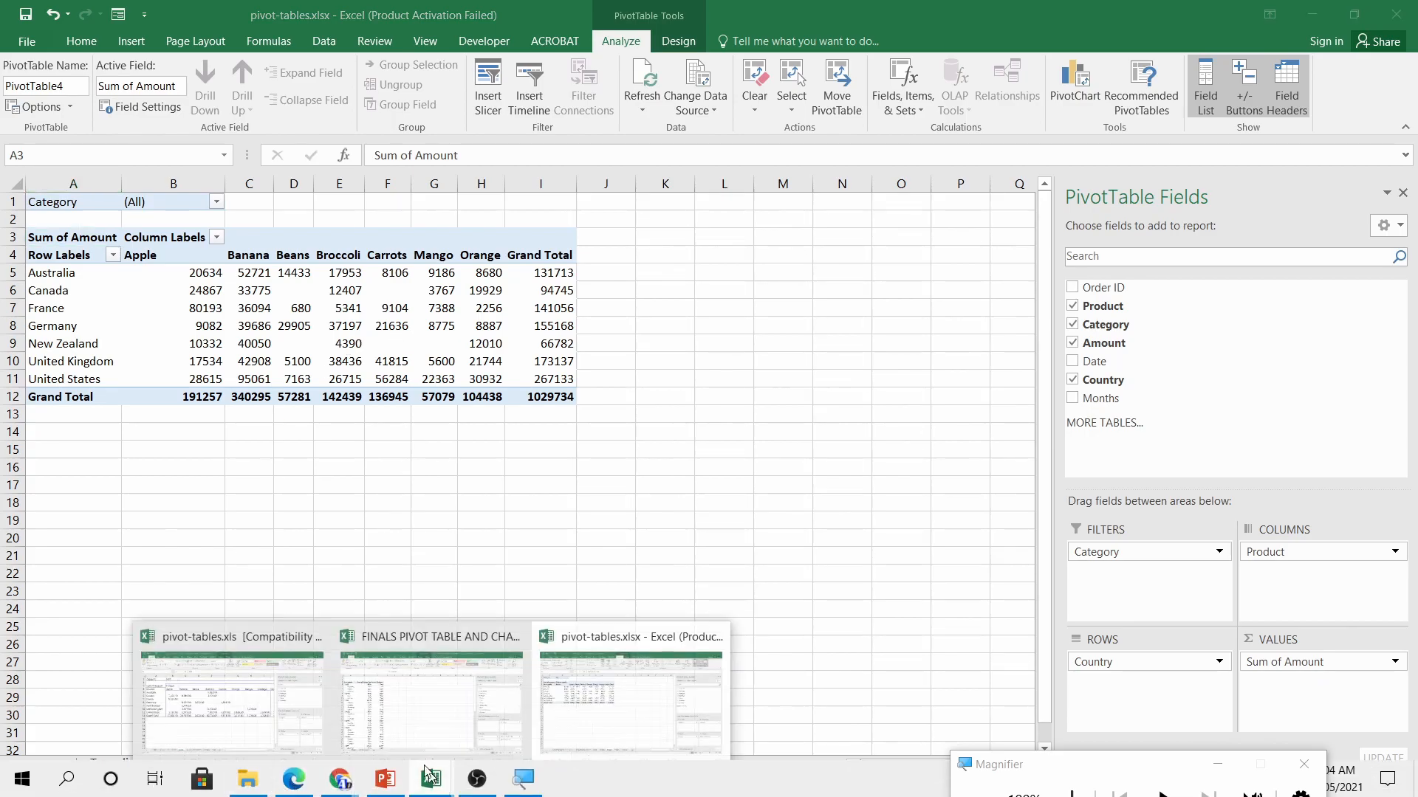
left_click(270, 646)
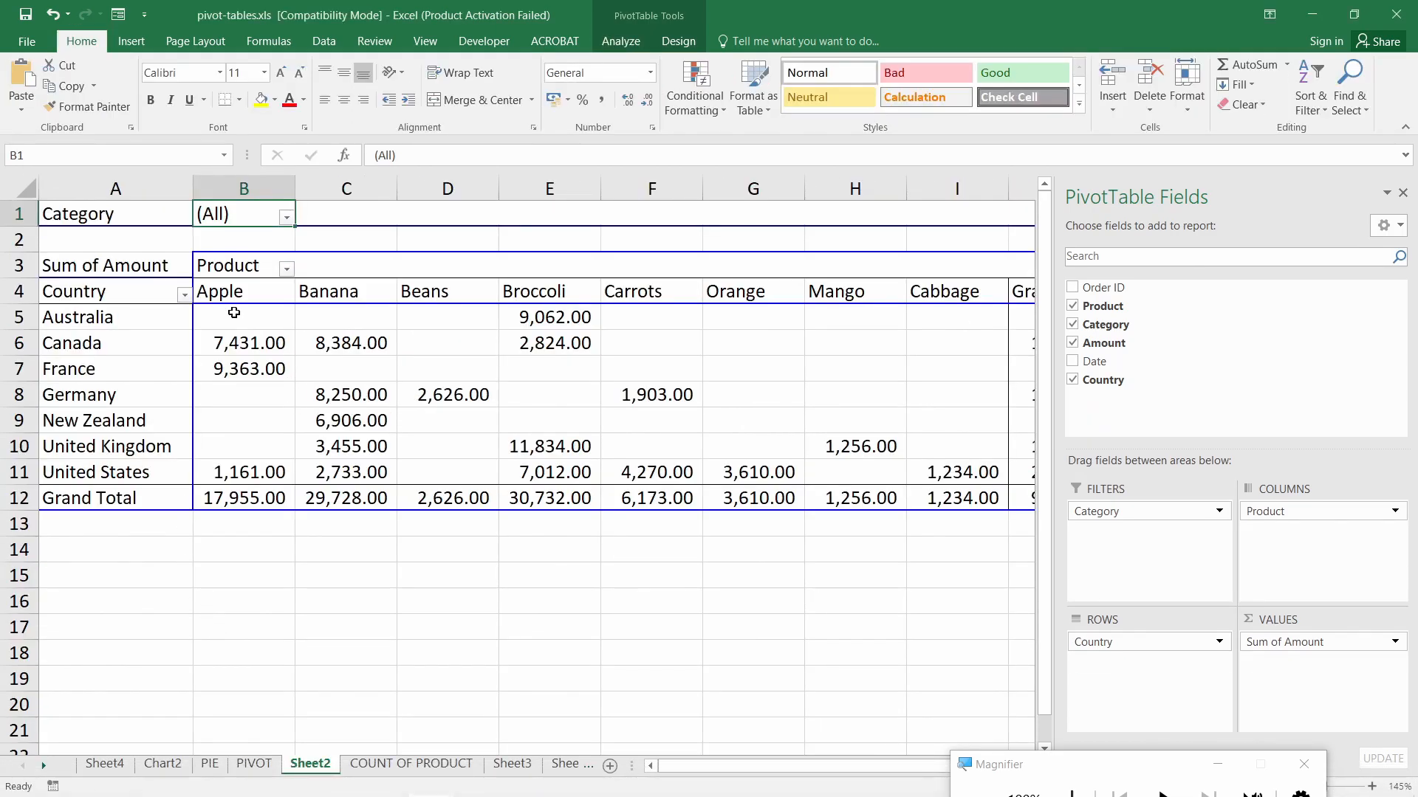
left_click_drag(234, 313, 842, 489)
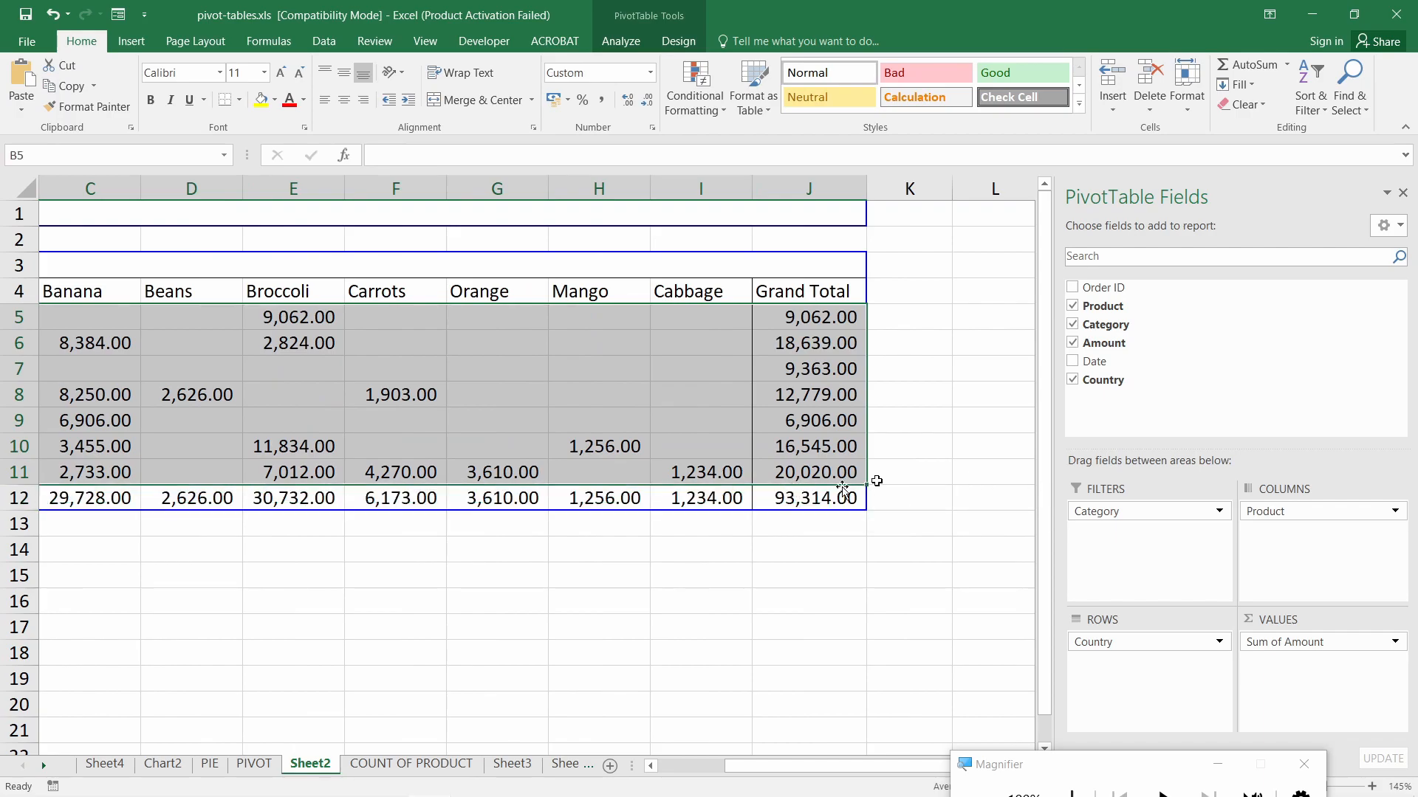
left_click_drag(803, 293, 812, 500)
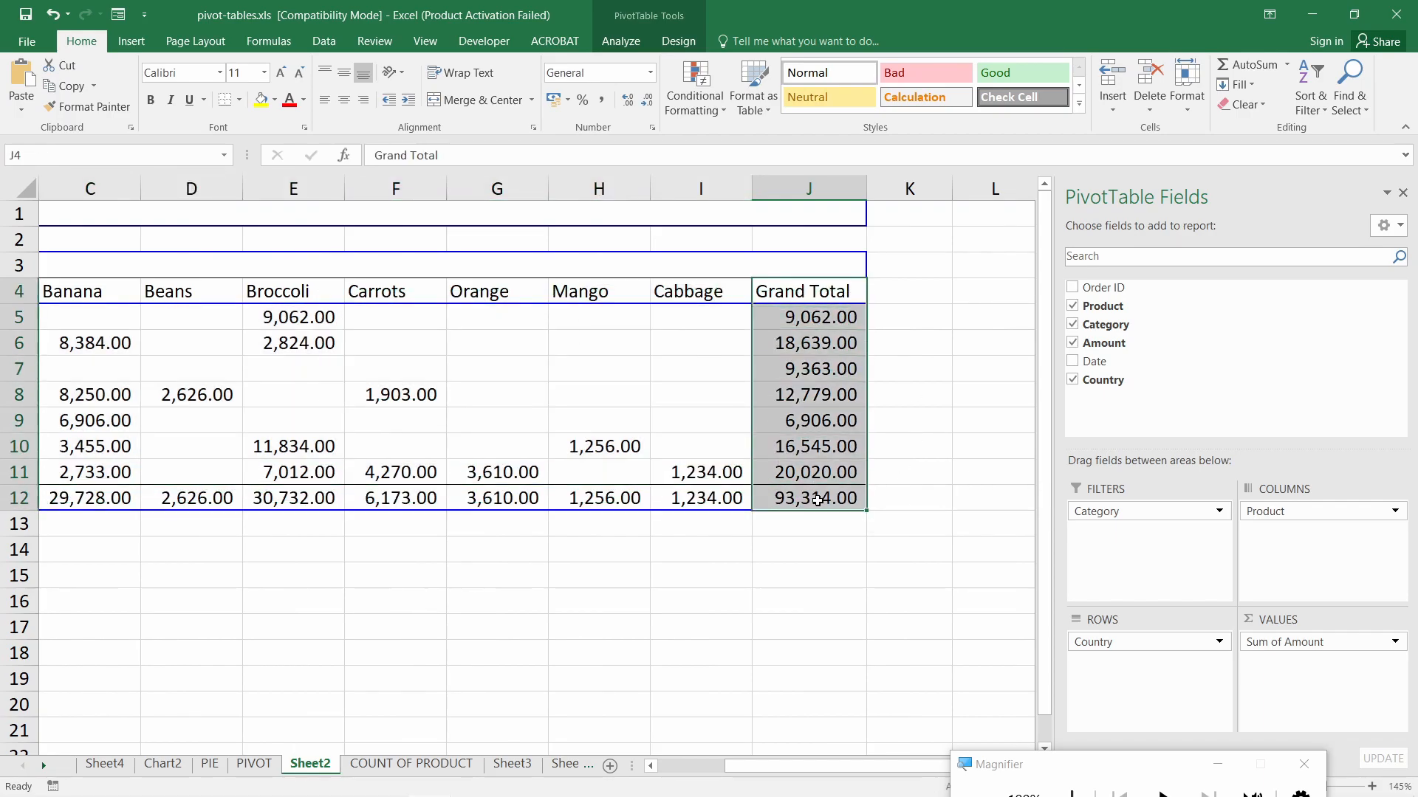
left_click(813, 501)
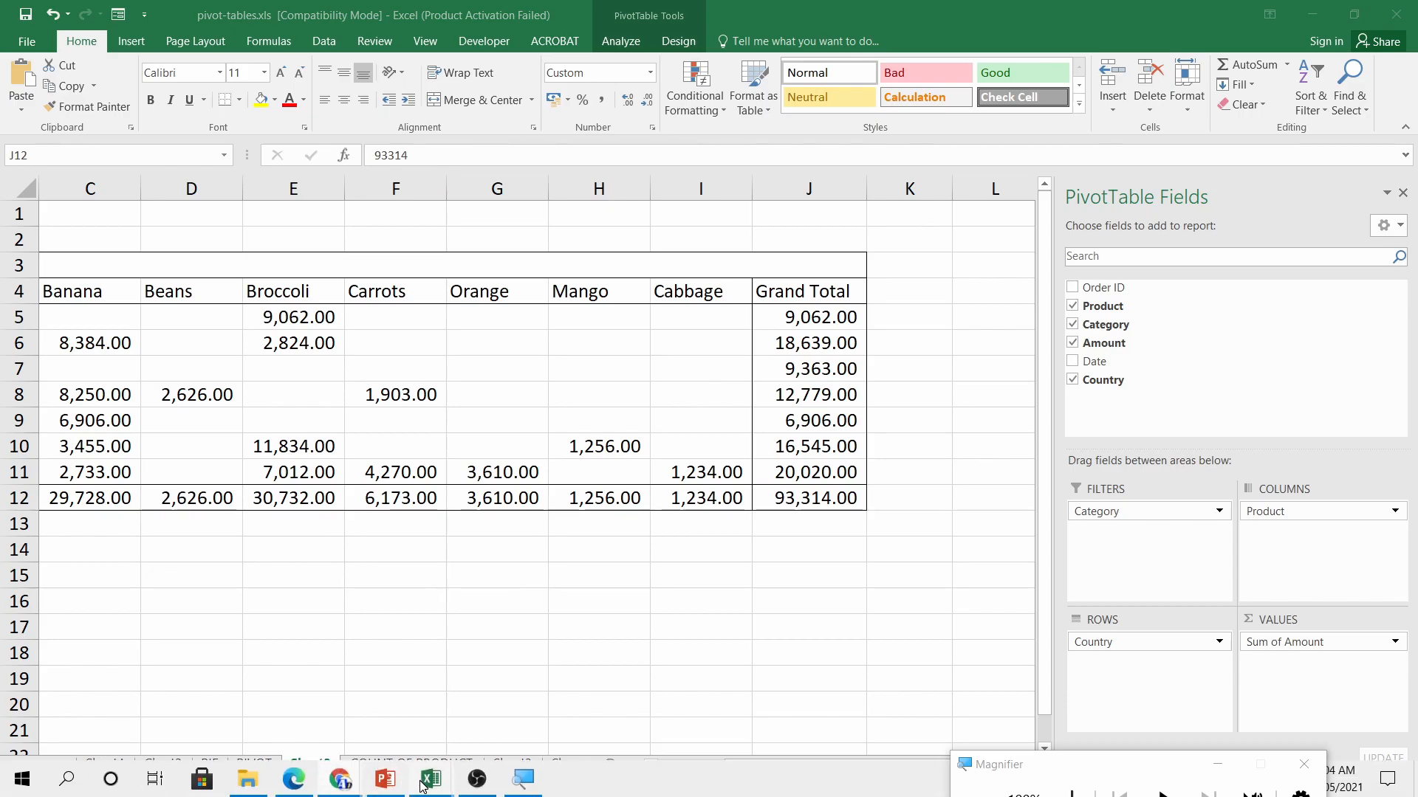
- Return to pivot-tables.xlsx and examine the Grand Total column of the new PivotTable on Sheet4
mouse_move(432, 779)
left_click(656, 635)
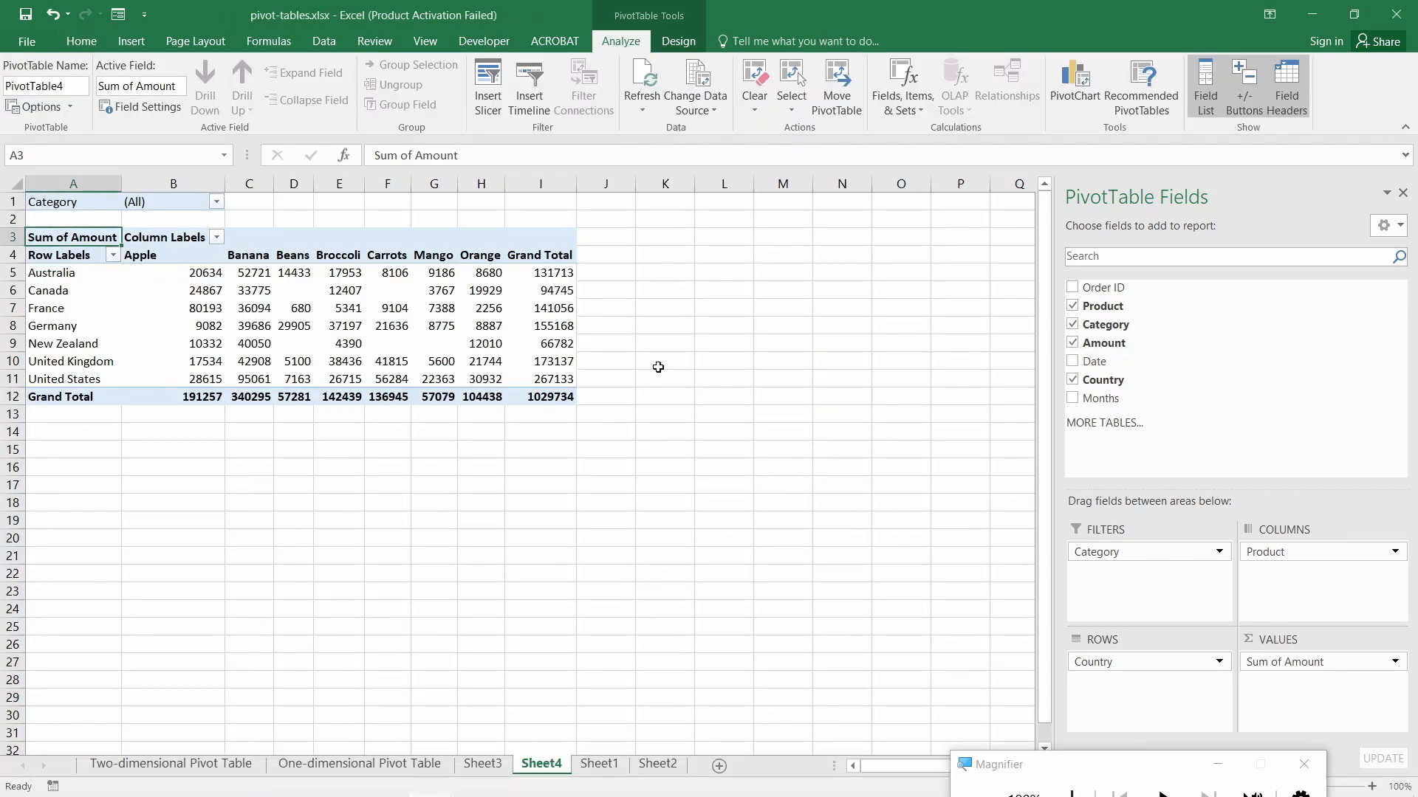
left_click_drag(547, 273, 564, 398)
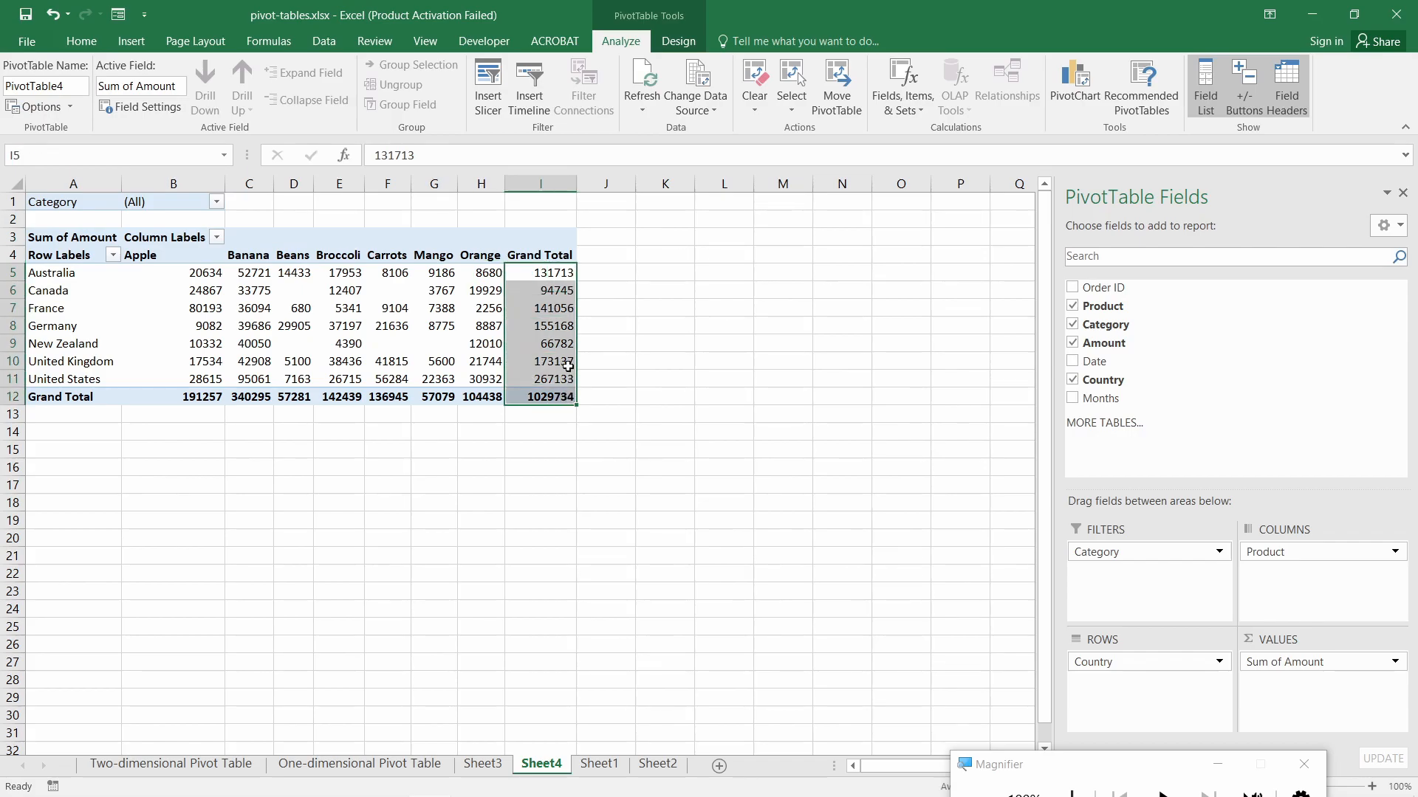
- Widen the Banana column of the Sheet4 PivotTable slightly
scroll(547, 375, "up", 3)
scroll(556, 374, "up", 1)
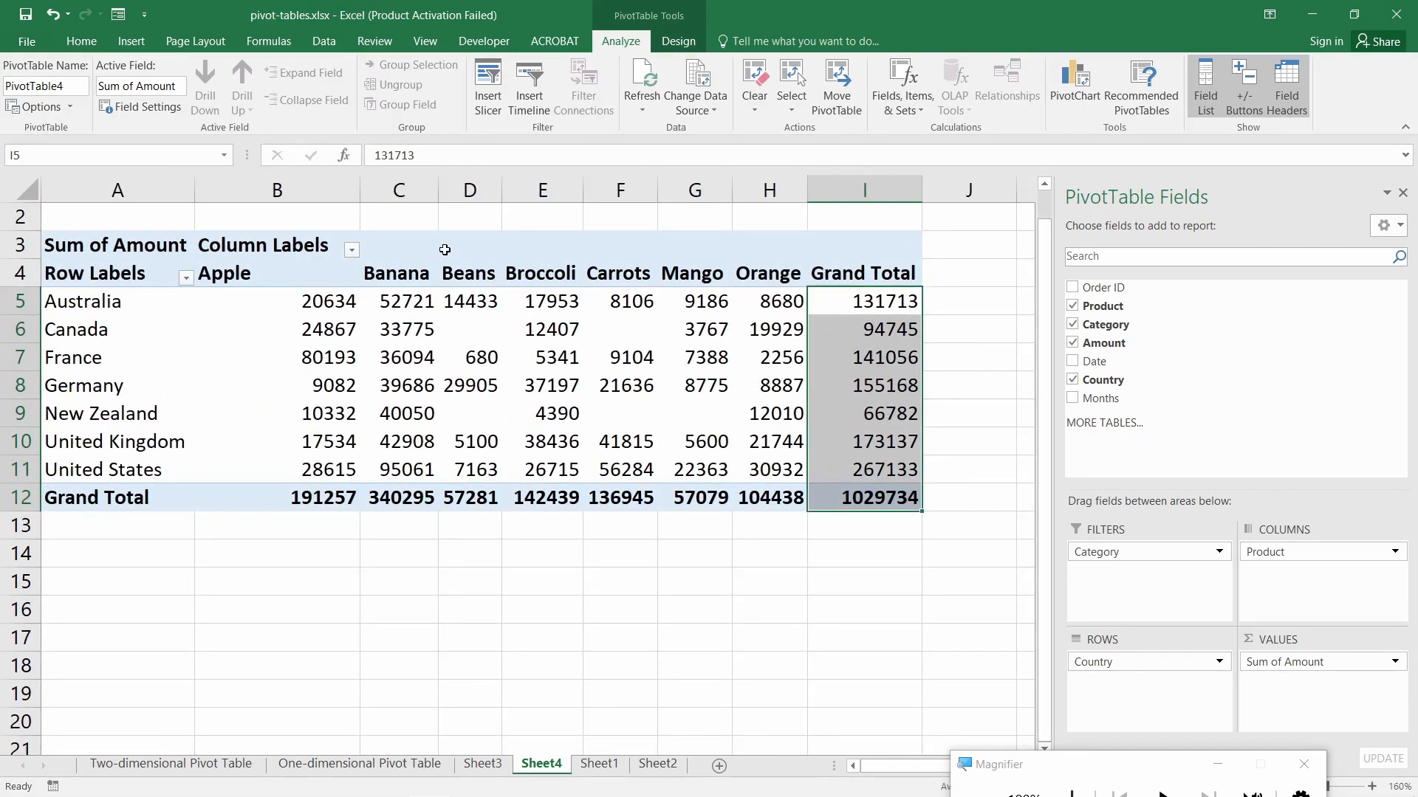
left_click_drag(434, 195, 454, 196)
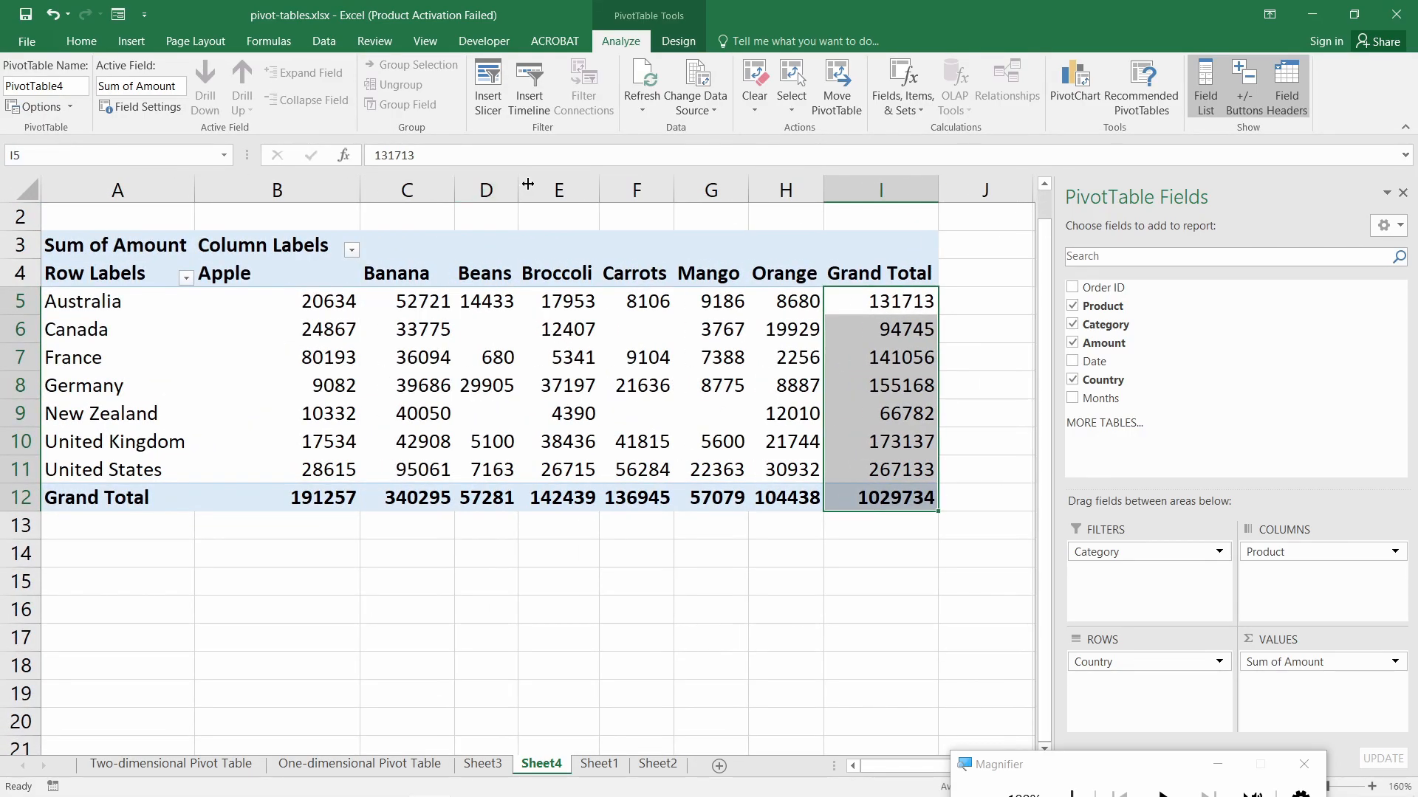
- Filter the Sheet4 PivotTable by Category to show only Vegetables
left_click(123, 299)
scroll(283, 353, "up", 1)
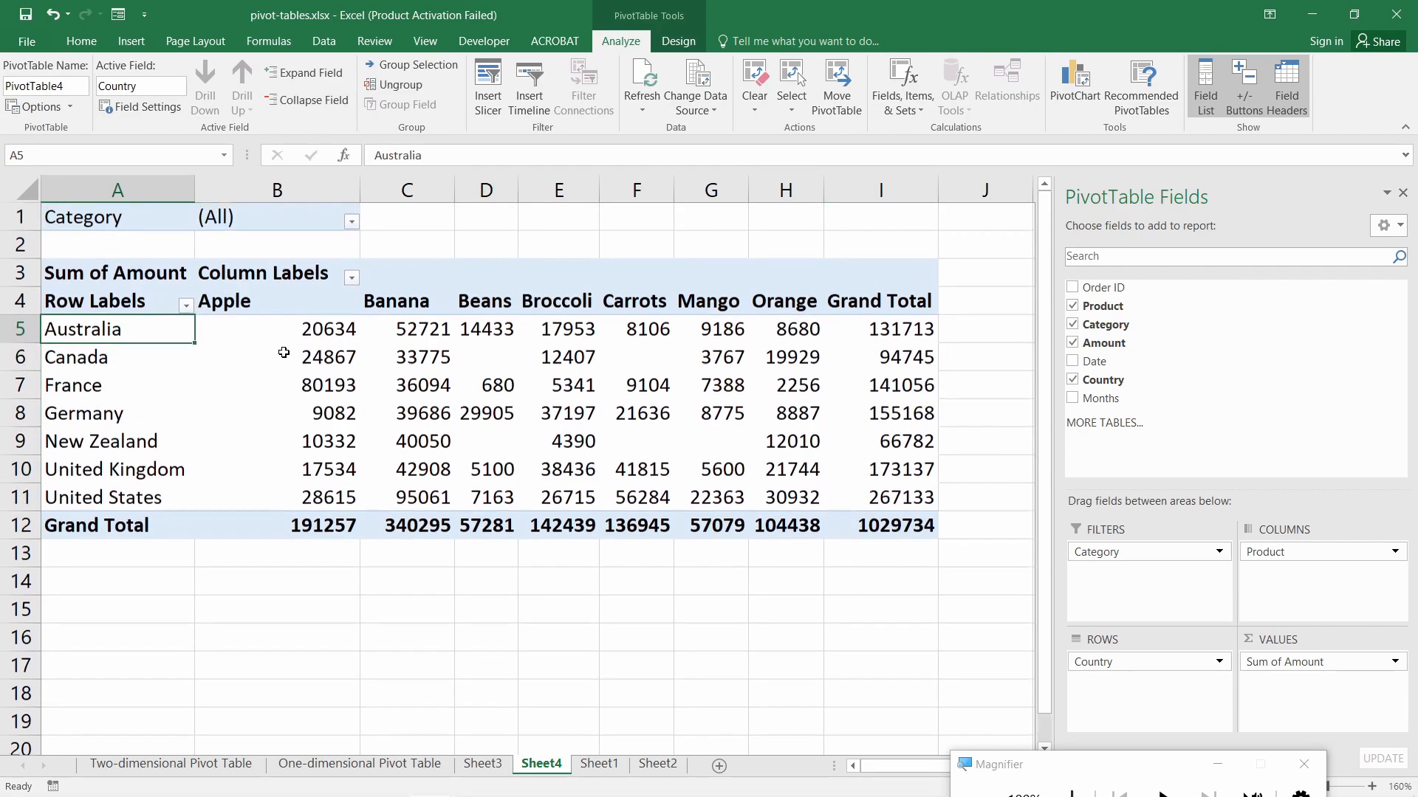
left_click(229, 217)
left_click(351, 222)
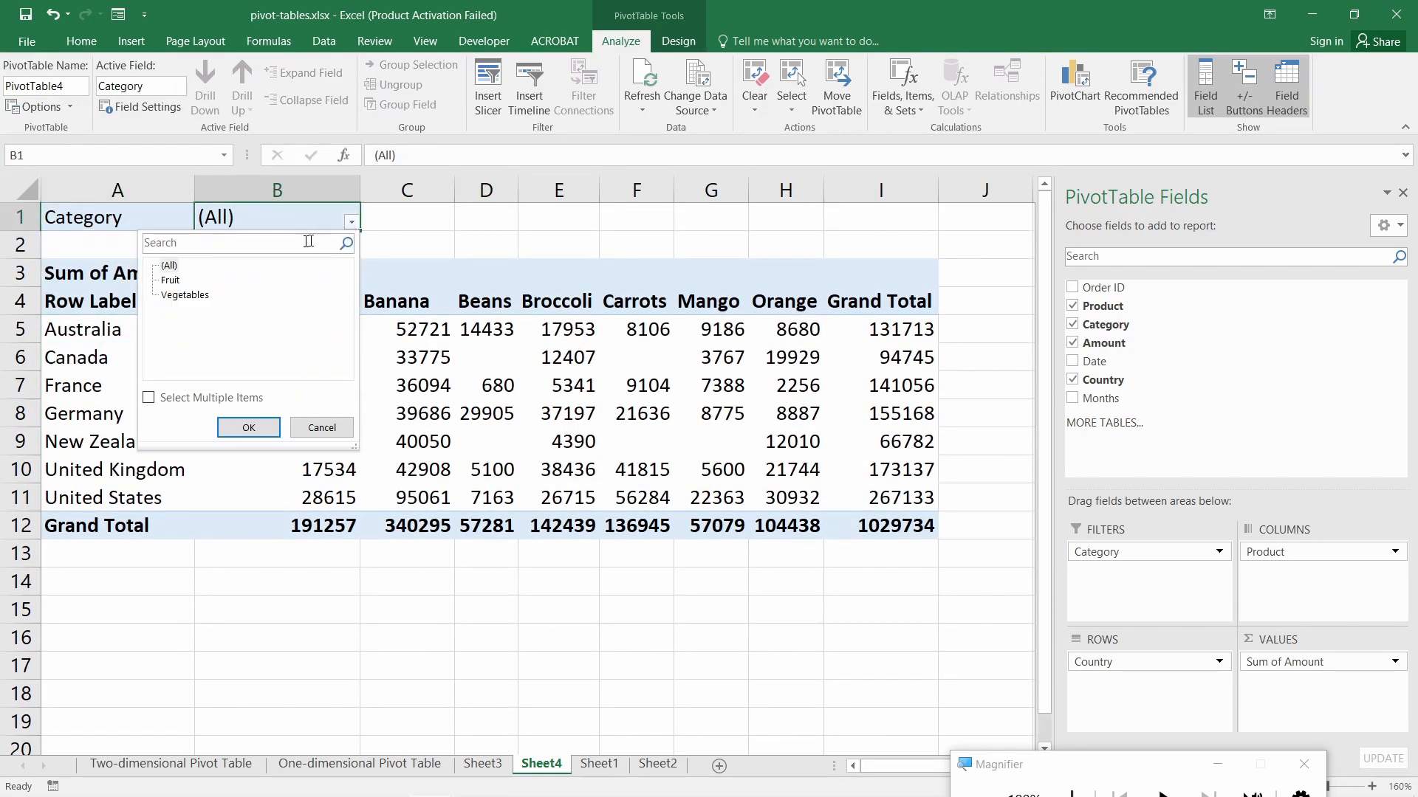
left_click(183, 296)
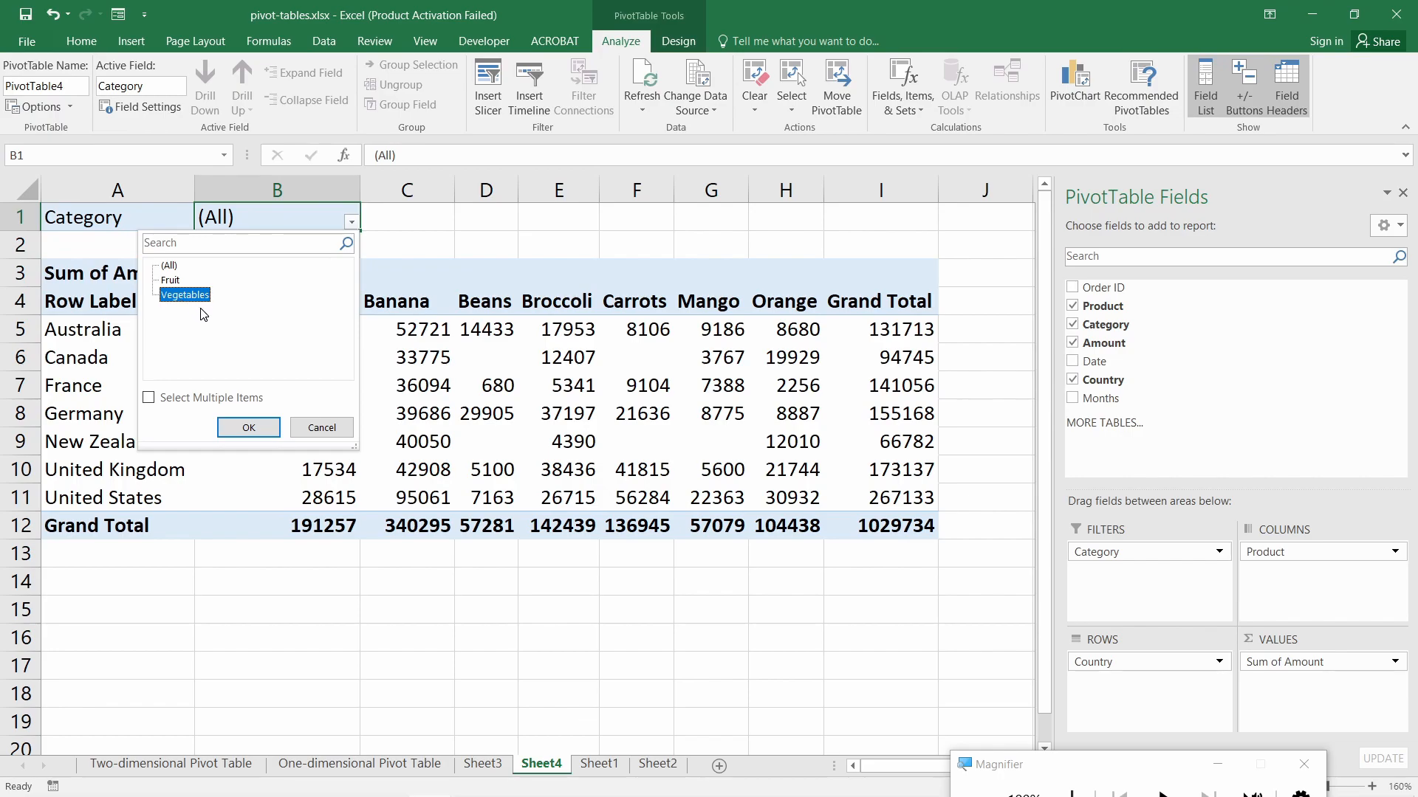
left_click(243, 428)
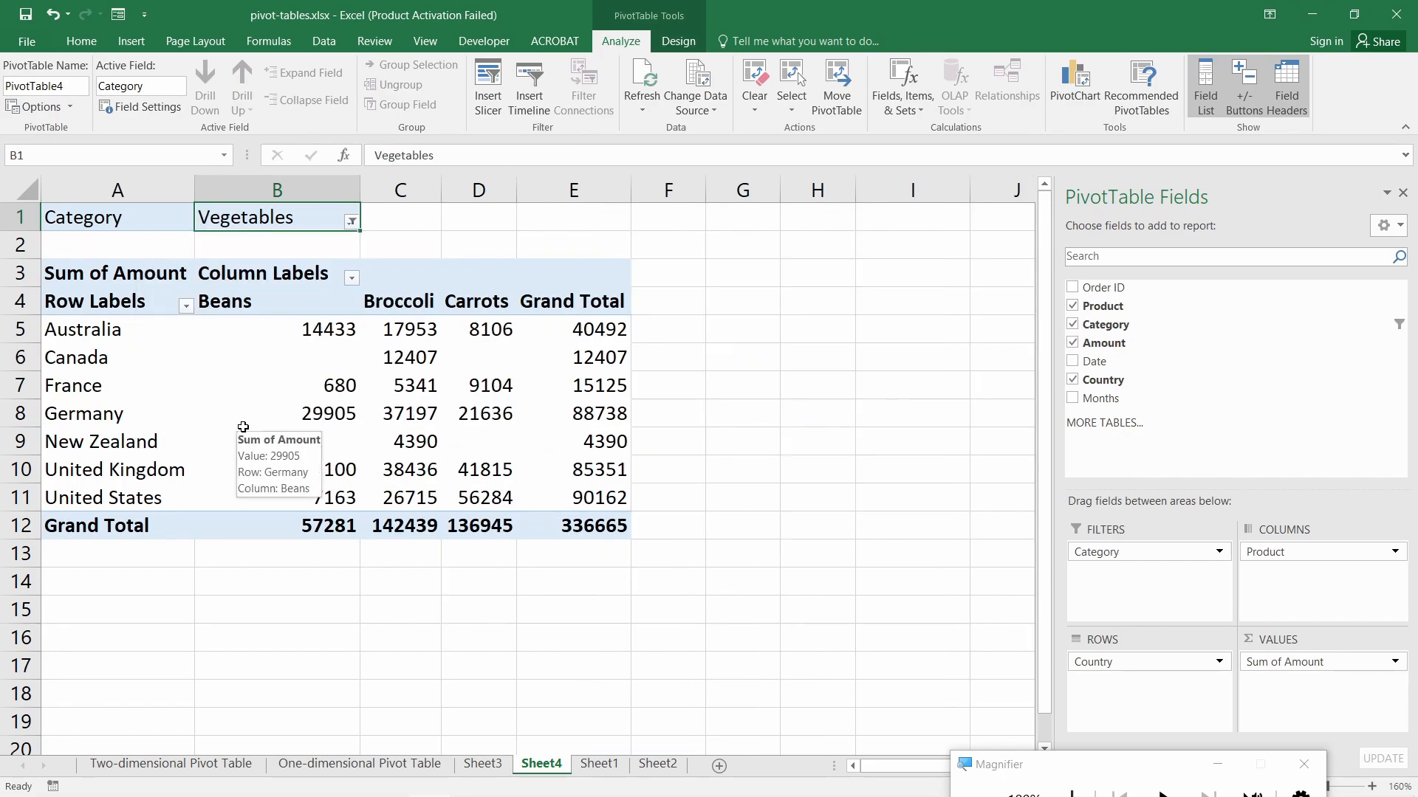
- Examine Australia's amounts for beans, broccoli and carrots and the Grand Total column in the filtered Sheet4 PivotTable
left_click_drag(105, 330, 544, 510)
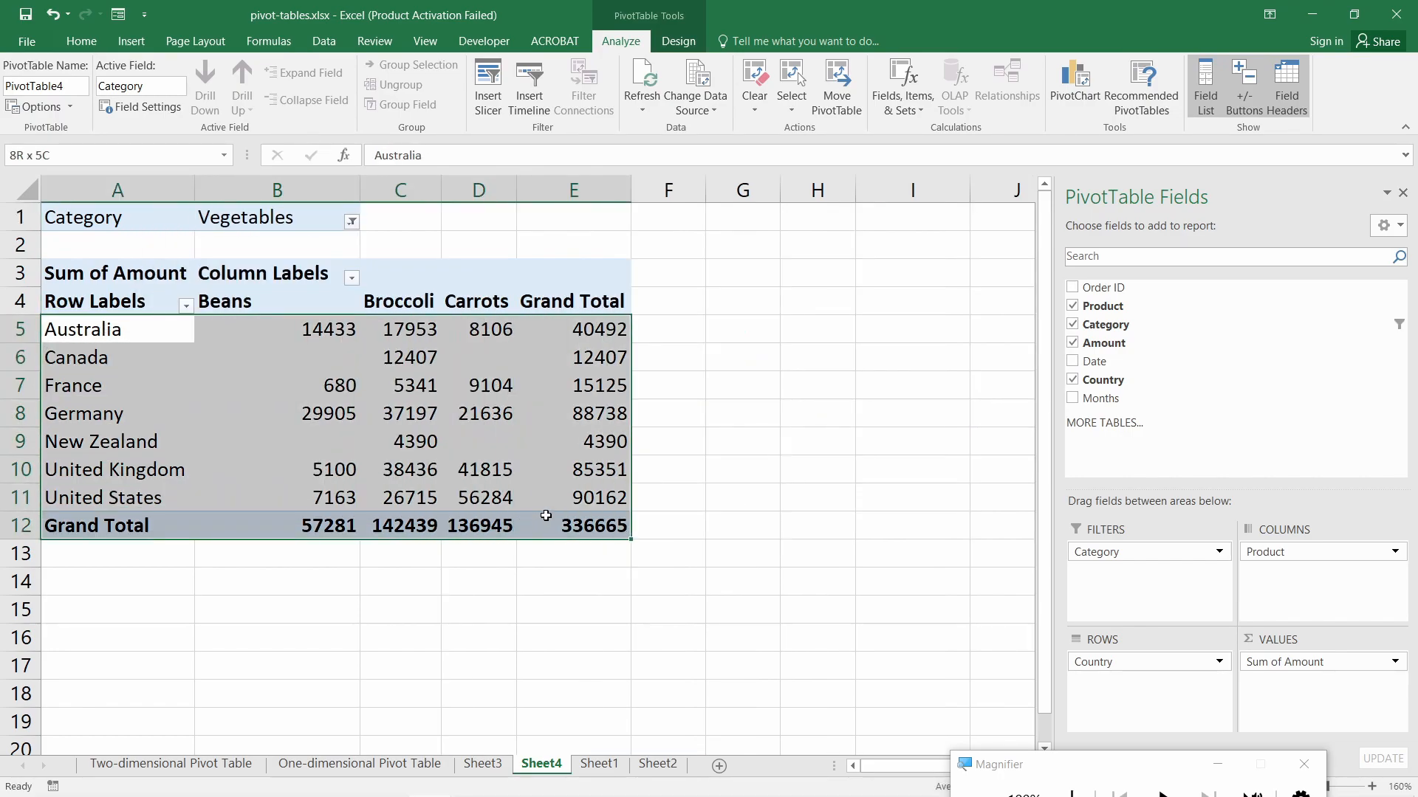
left_click(255, 323)
left_click(414, 323)
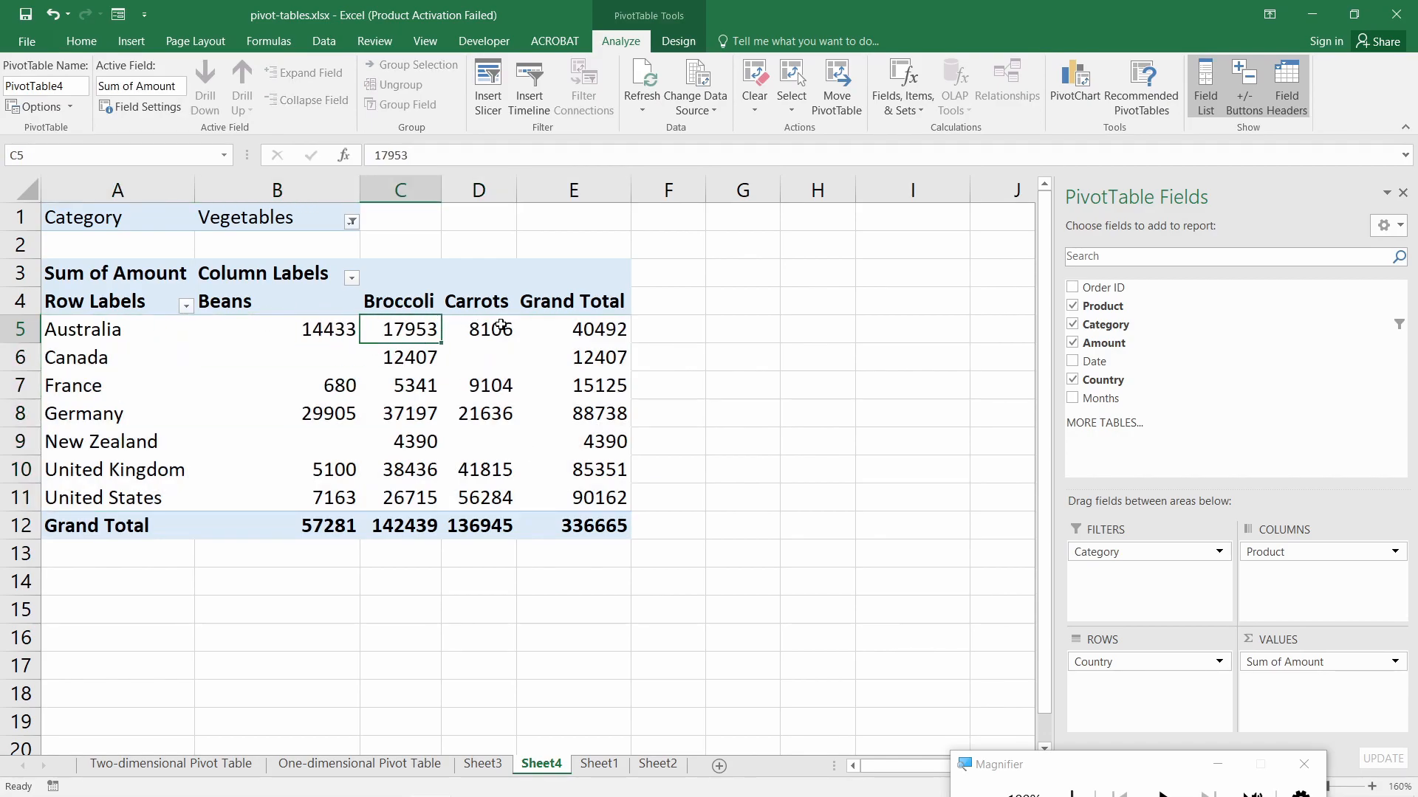
left_click(502, 324)
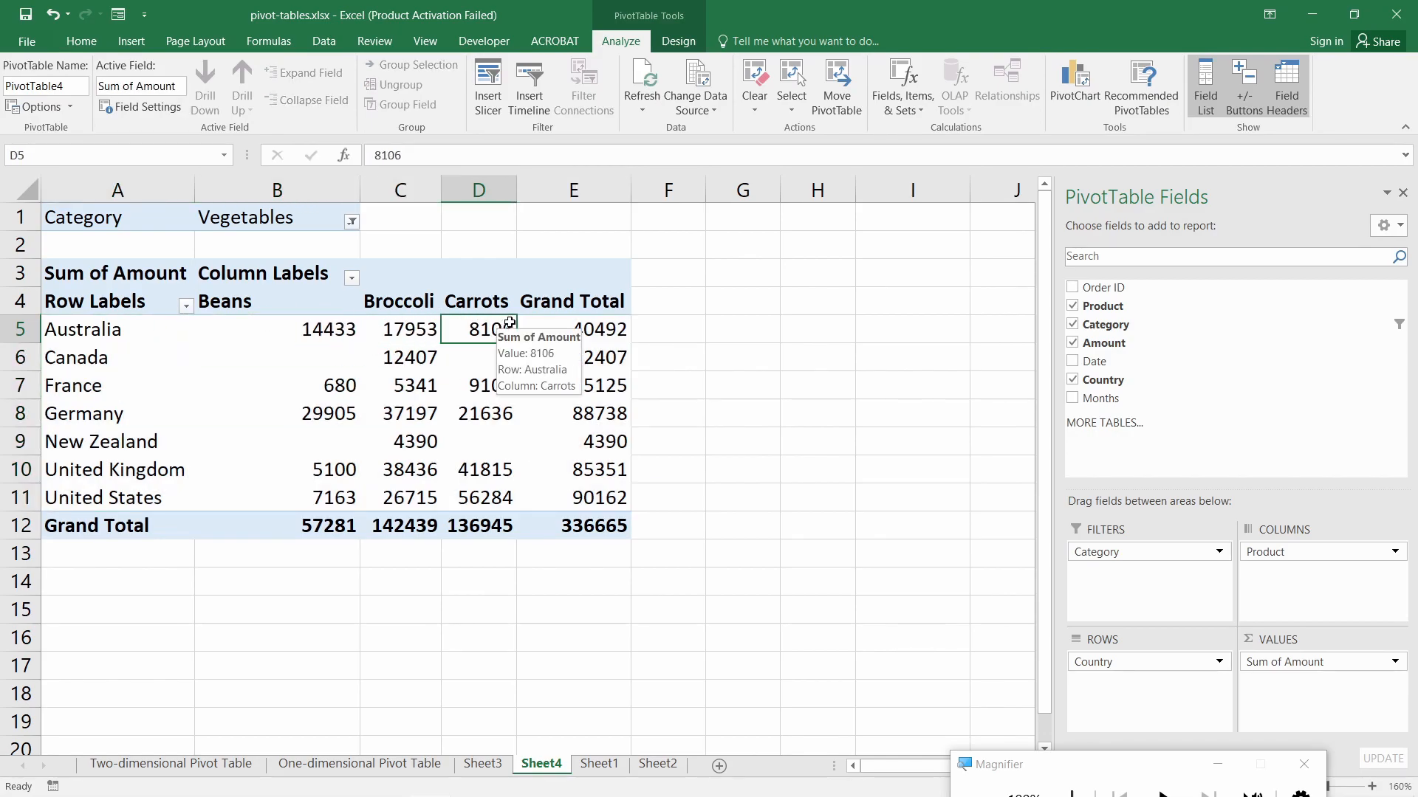
left_click_drag(606, 527, 611, 329)
left_click(607, 353)
left_click(604, 331)
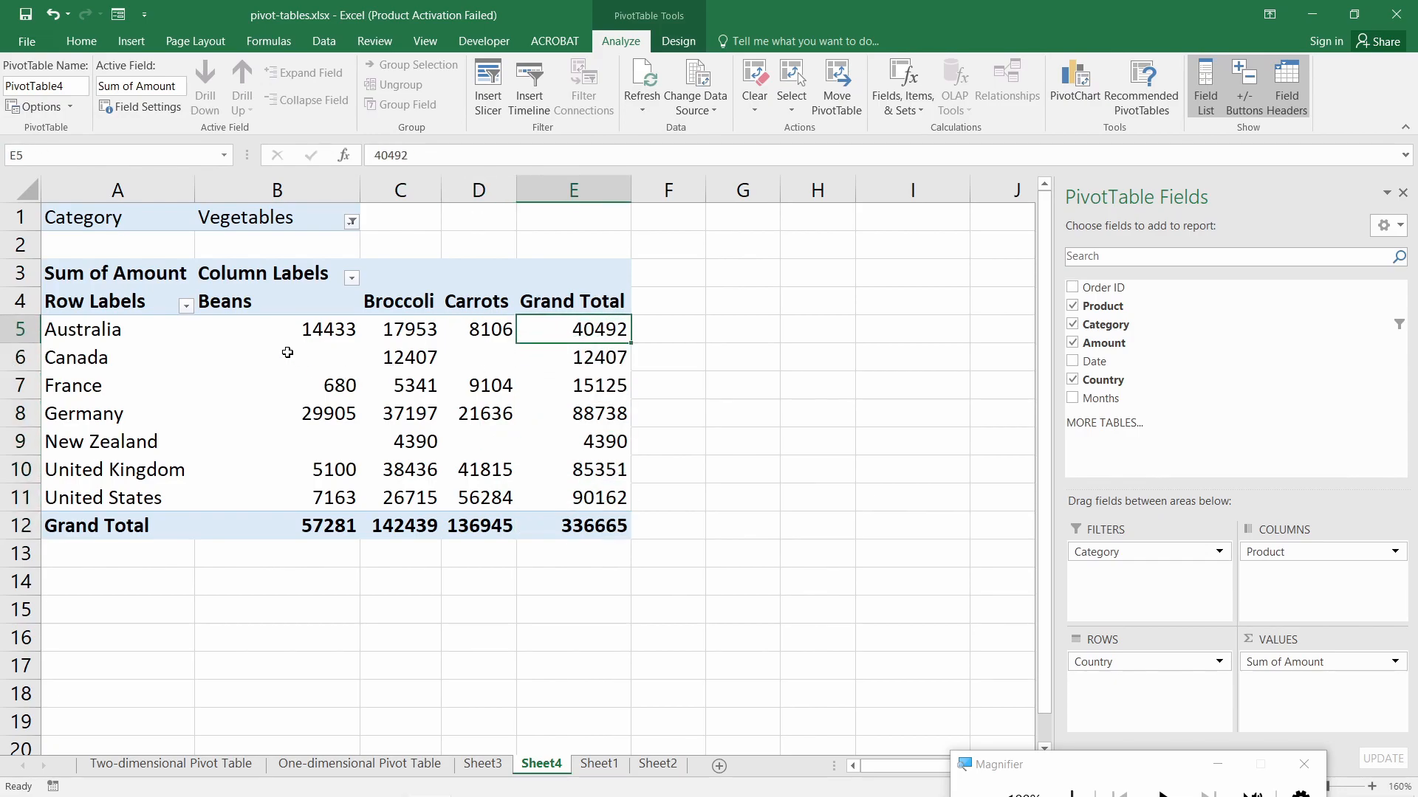
left_click_drag(284, 328, 311, 492)
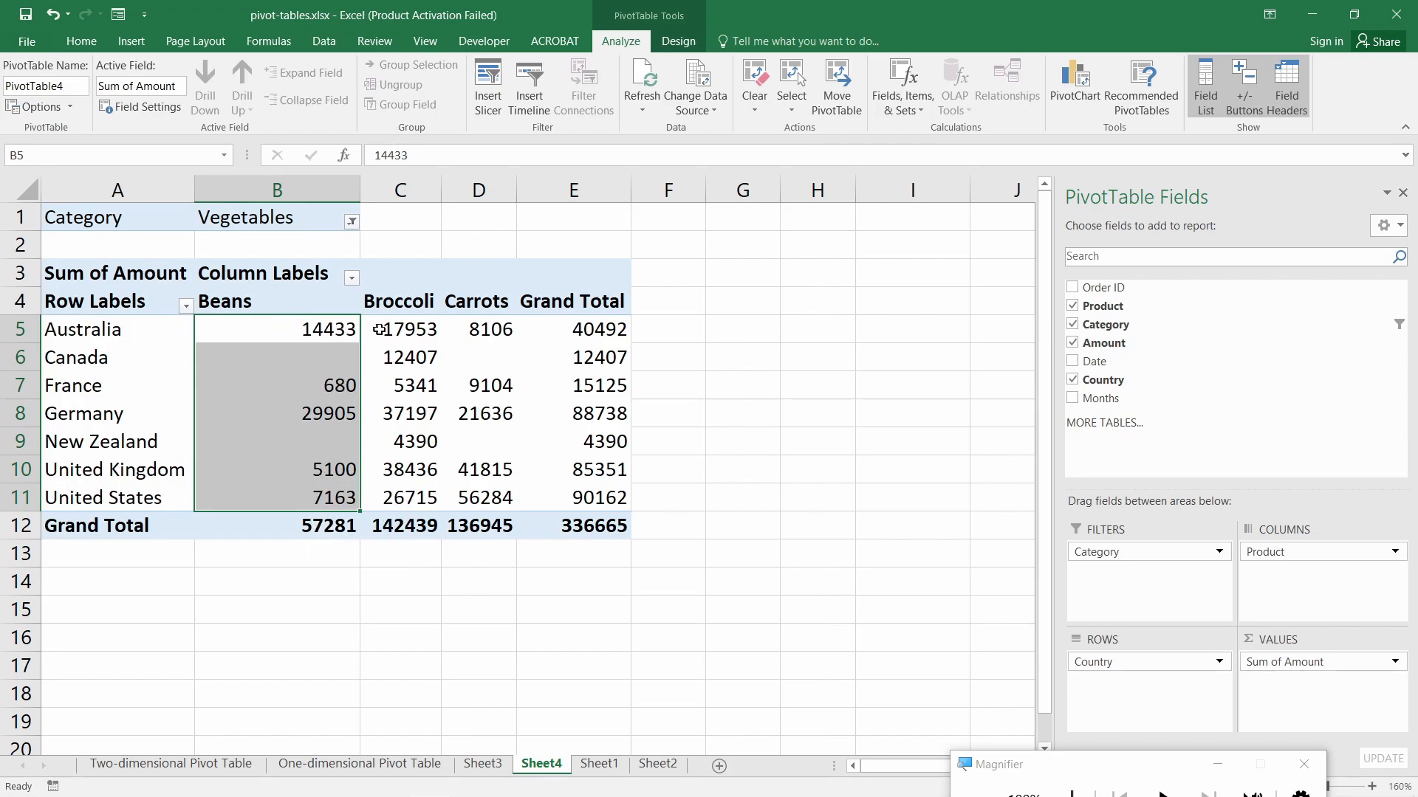
left_click(412, 329)
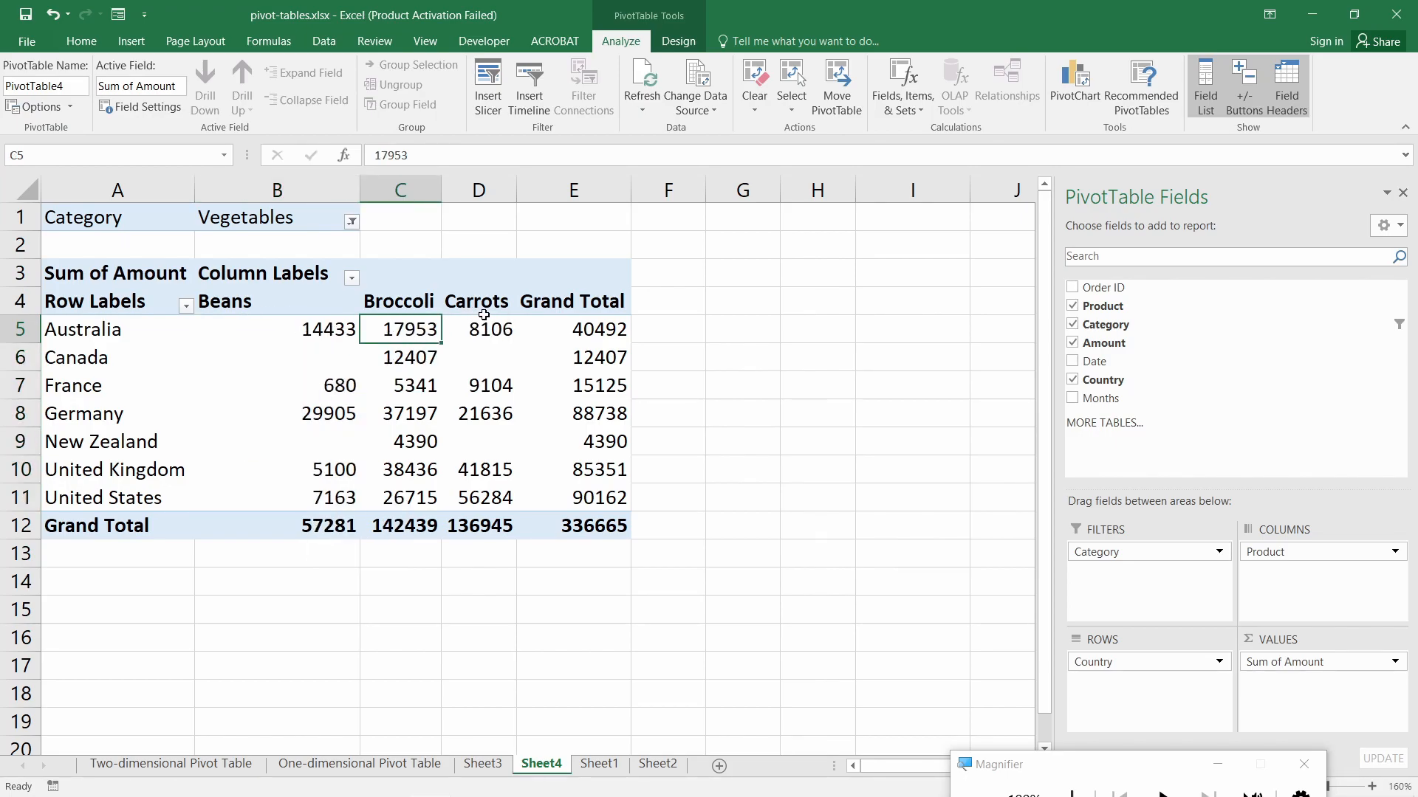
left_click(484, 329)
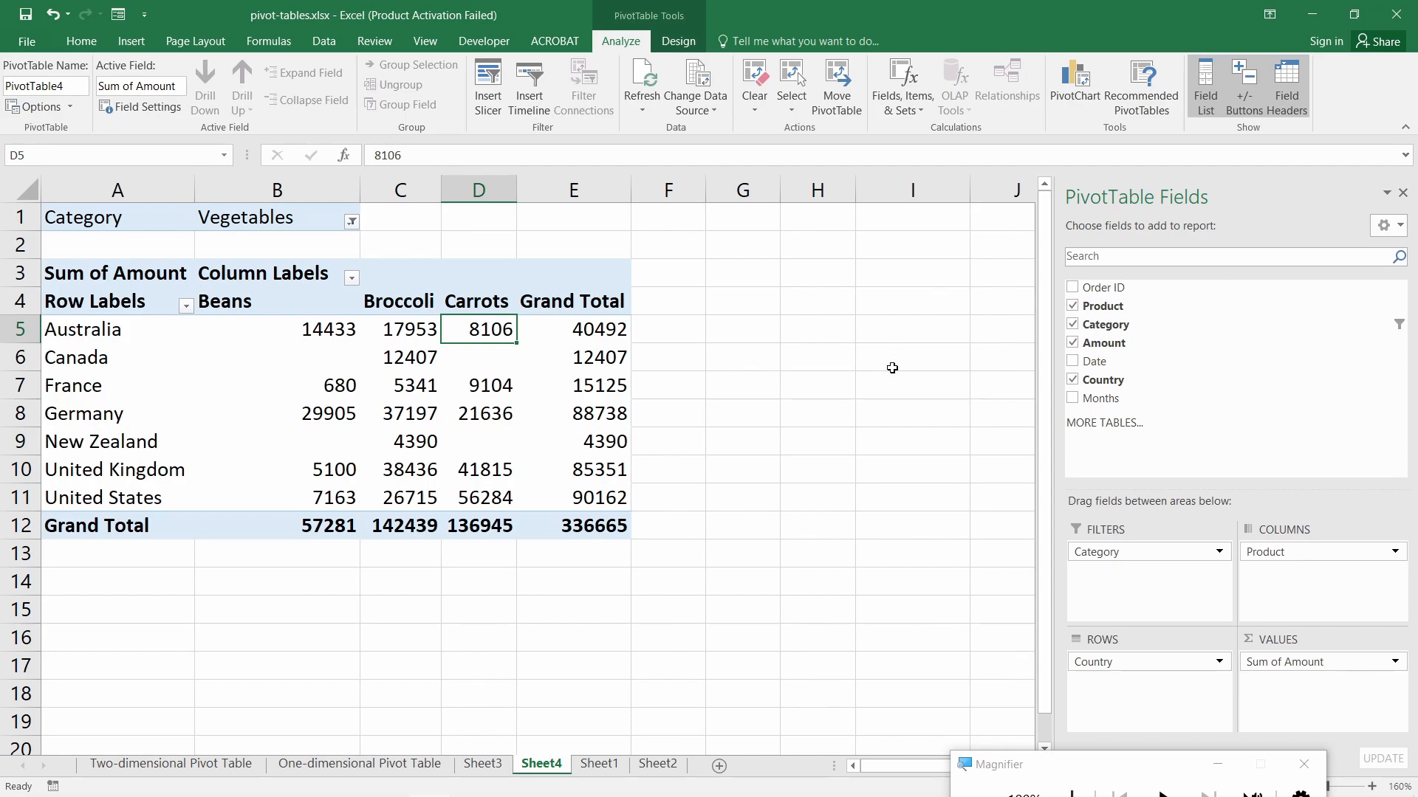
- Add Product to the Sheet4 PivotTable's values as a count and inspect Australia's counts for beans and broccoli
mouse_move(1115, 306)
left_mouse_down()
mouse_move(1324, 567)
mouse_move(1320, 707)
left_mouse_up()
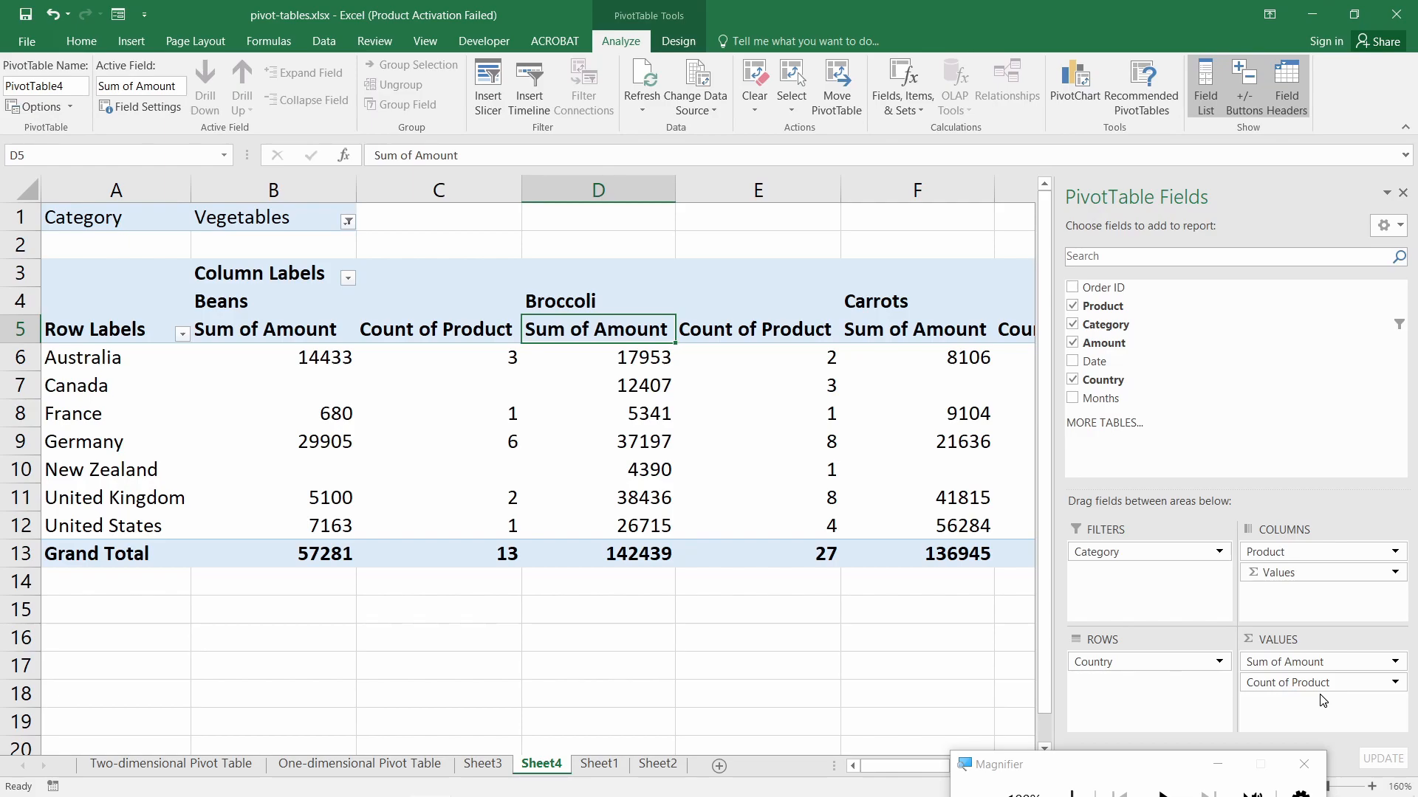
left_click(430, 329)
left_click(484, 360)
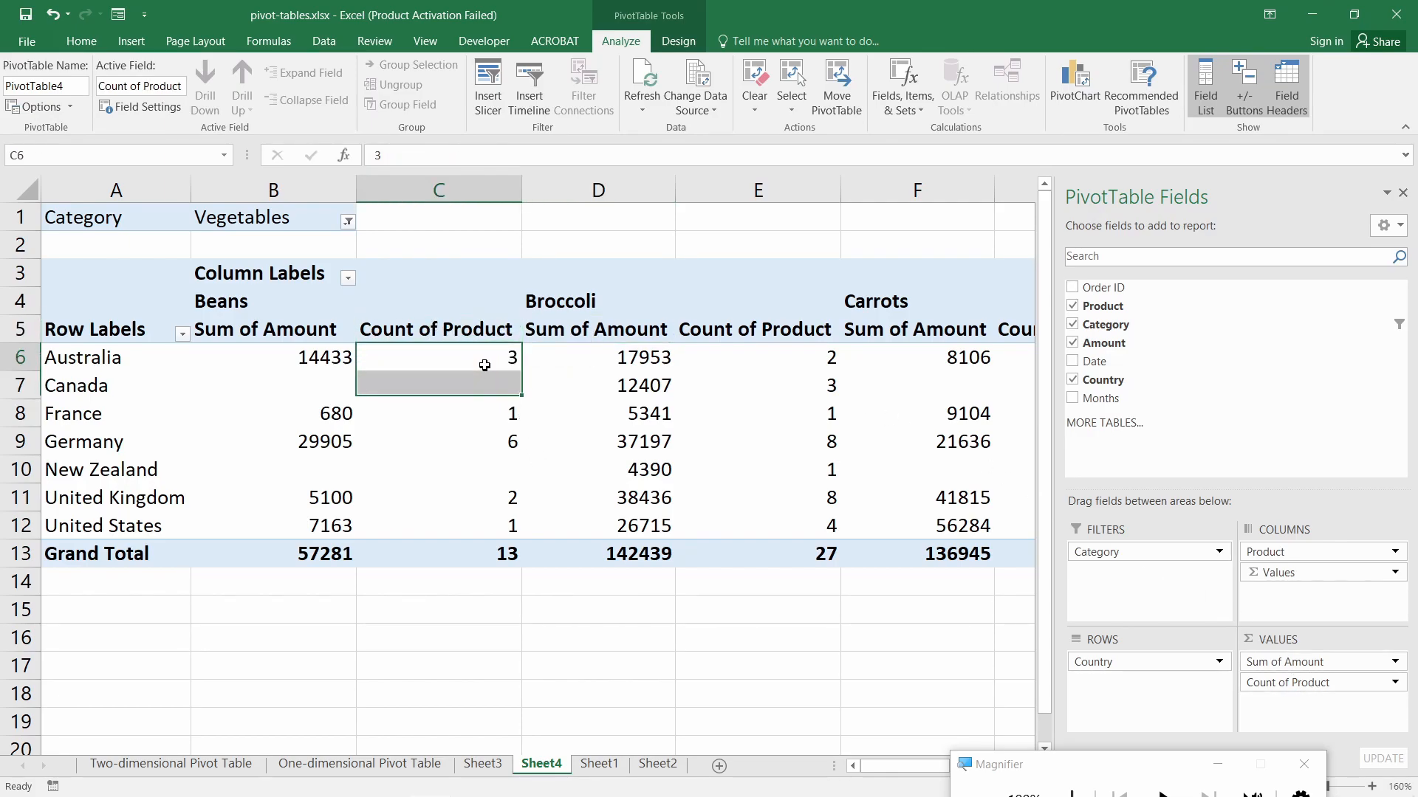
left_click(464, 385)
left_click(470, 360)
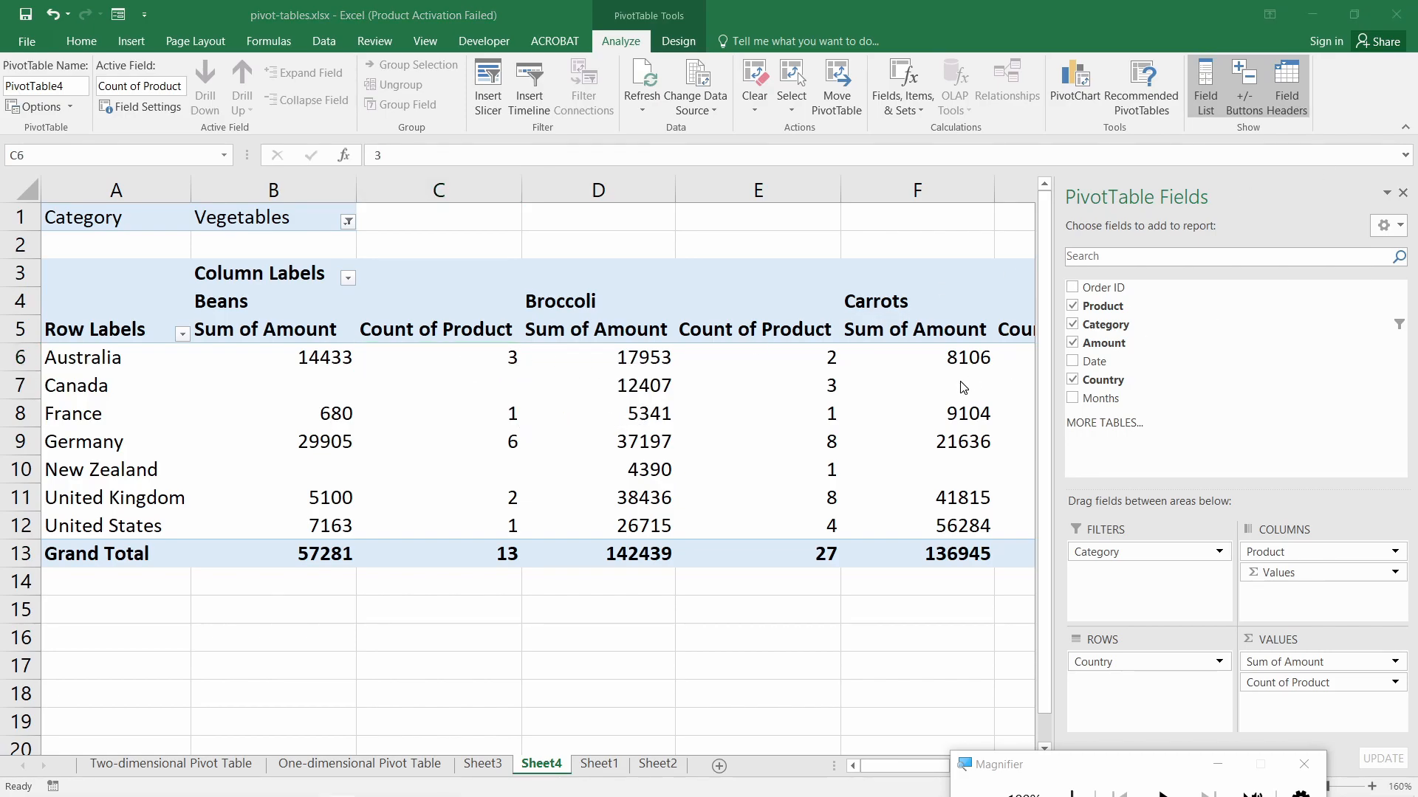
left_click(453, 356)
left_click(452, 376)
left_click(453, 353)
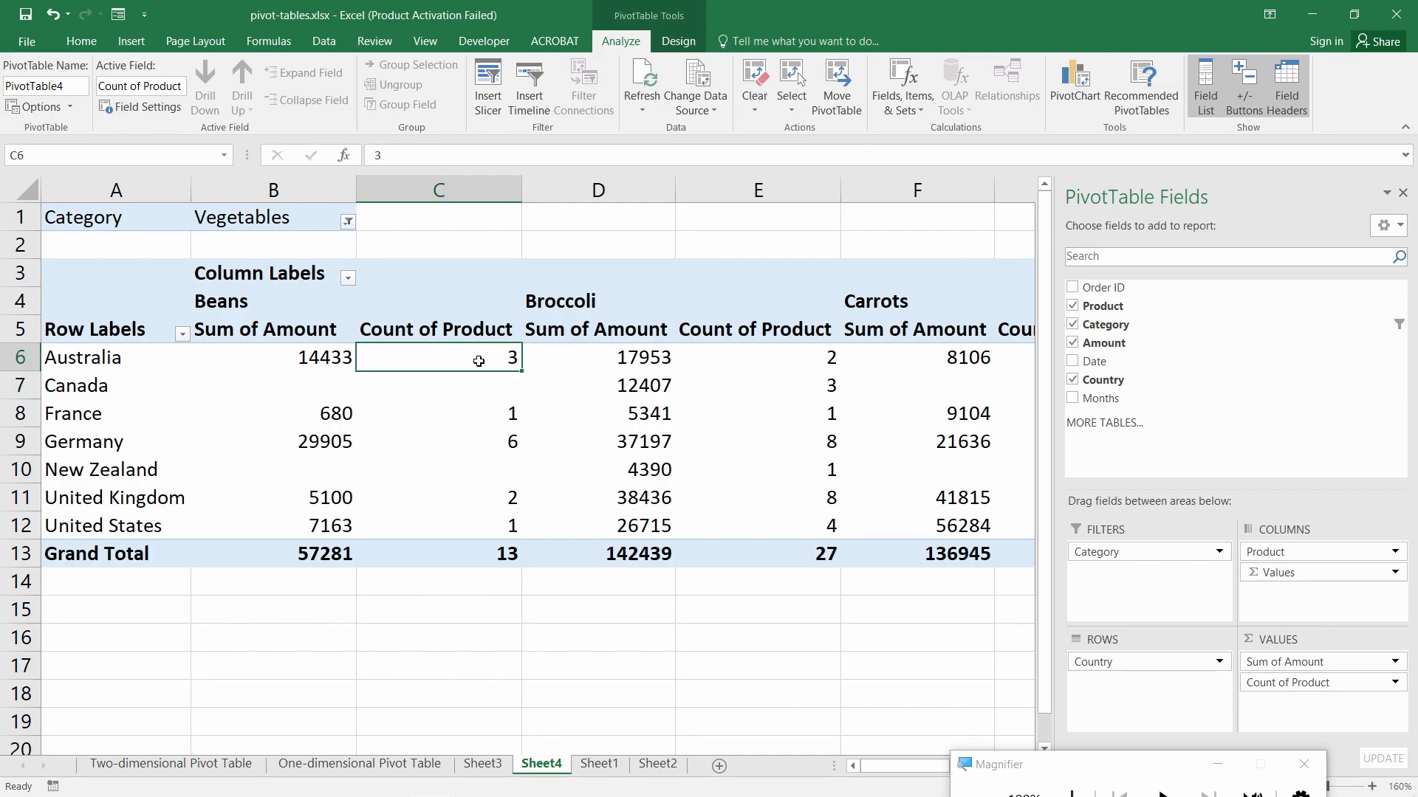
left_click(801, 361)
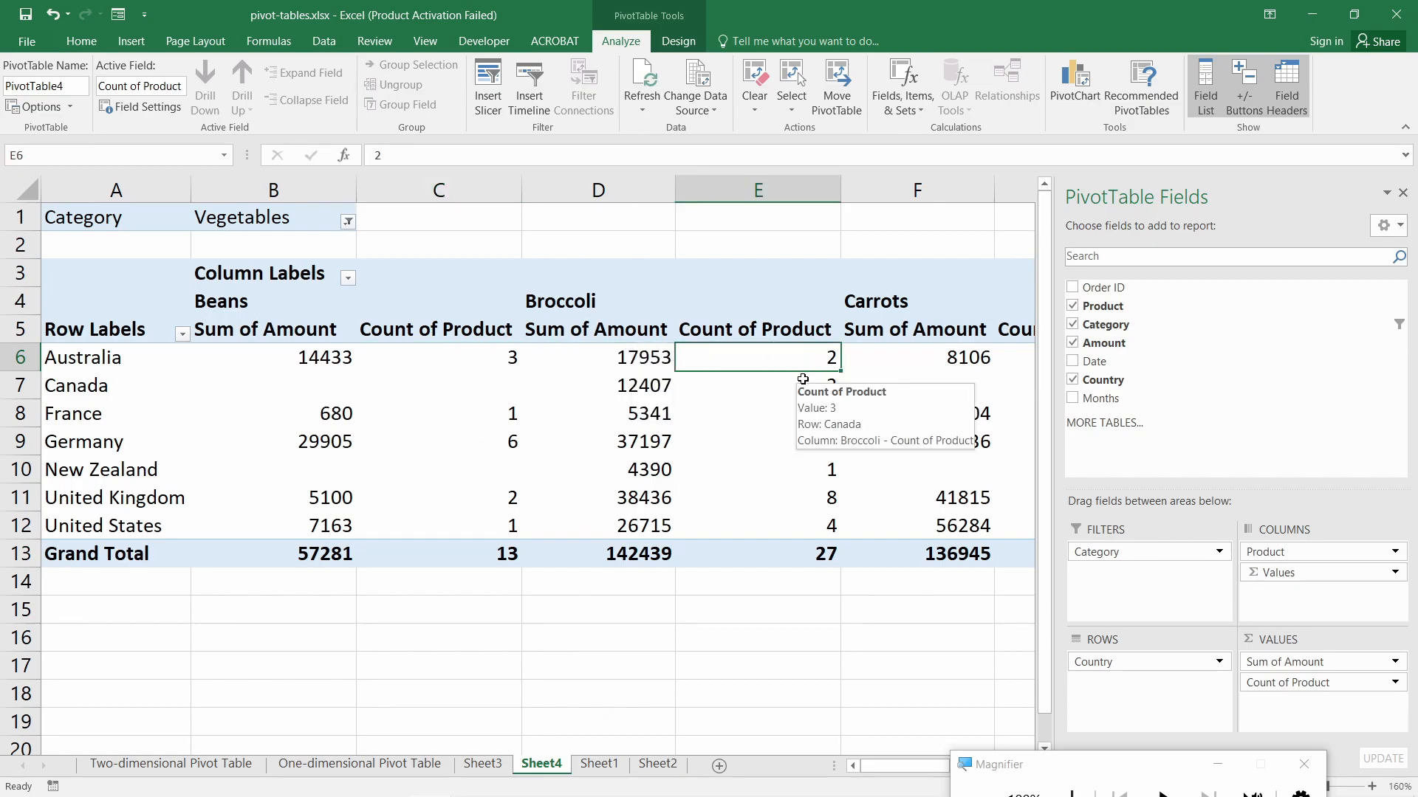
- Examine the Total Sum of Amount and Total Count of Product columns at the end of the Sheet4 PivotTable
left_click_drag(957, 357, 746, 358)
left_click(775, 359)
left_click(621, 359)
left_click(694, 358)
left_click(738, 333)
left_click(722, 366)
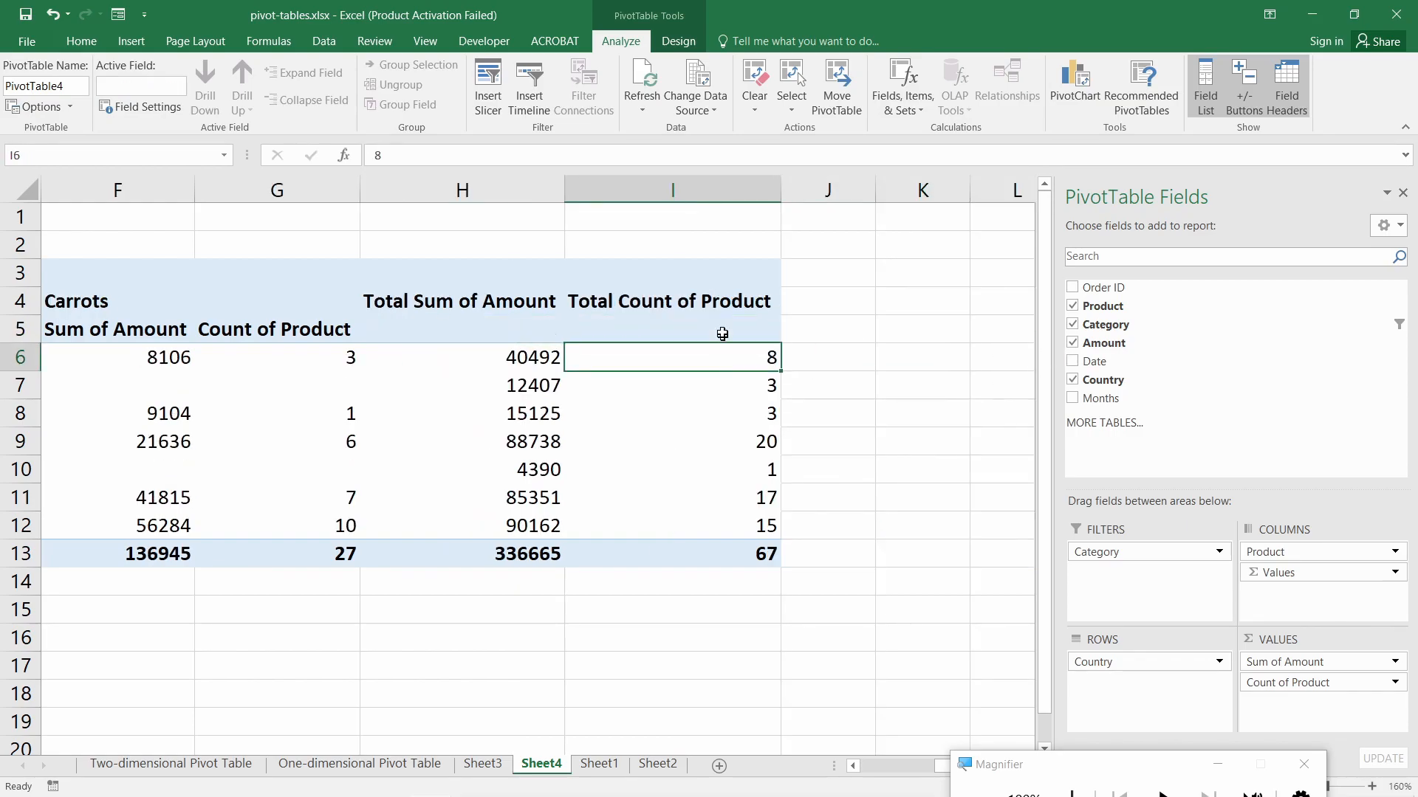
left_click(495, 328)
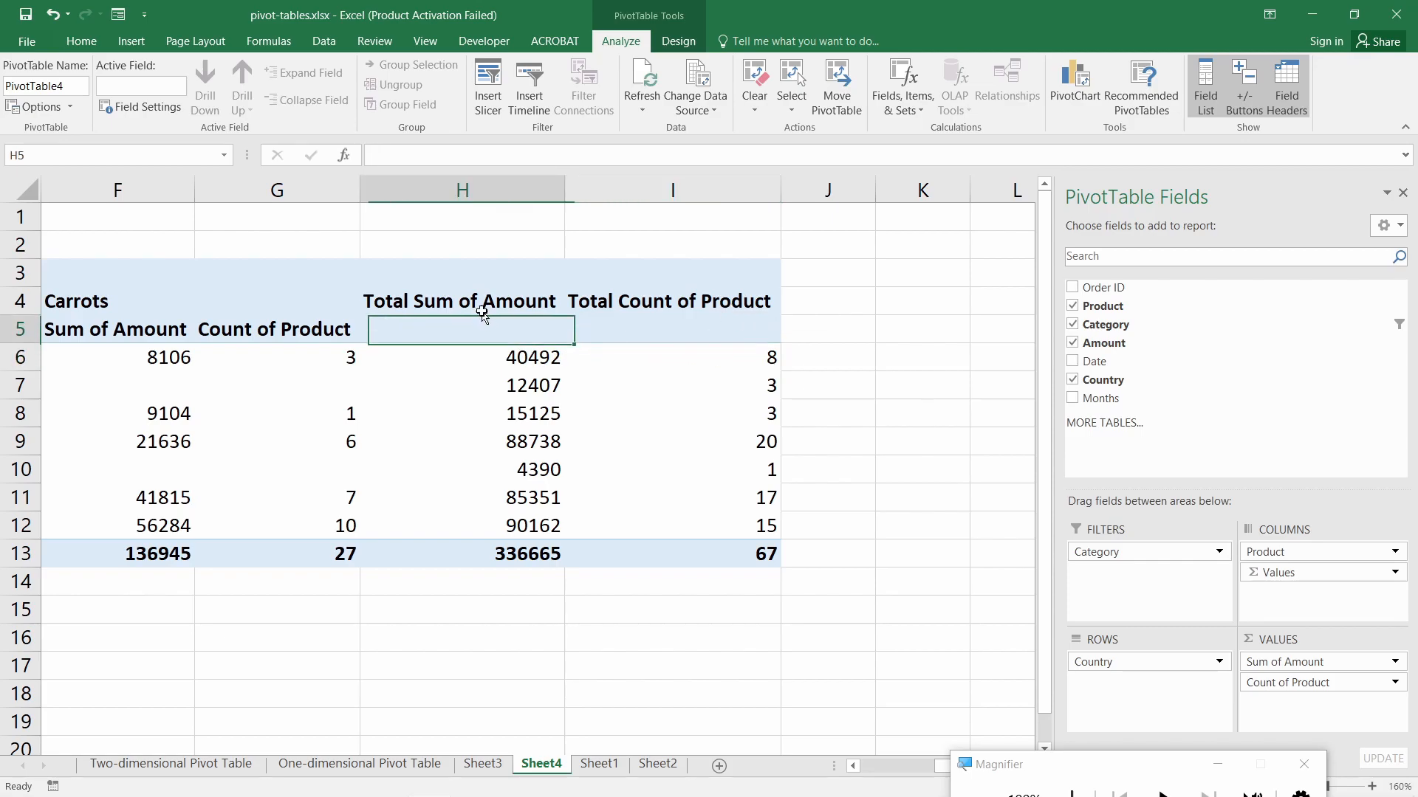
left_click(484, 308)
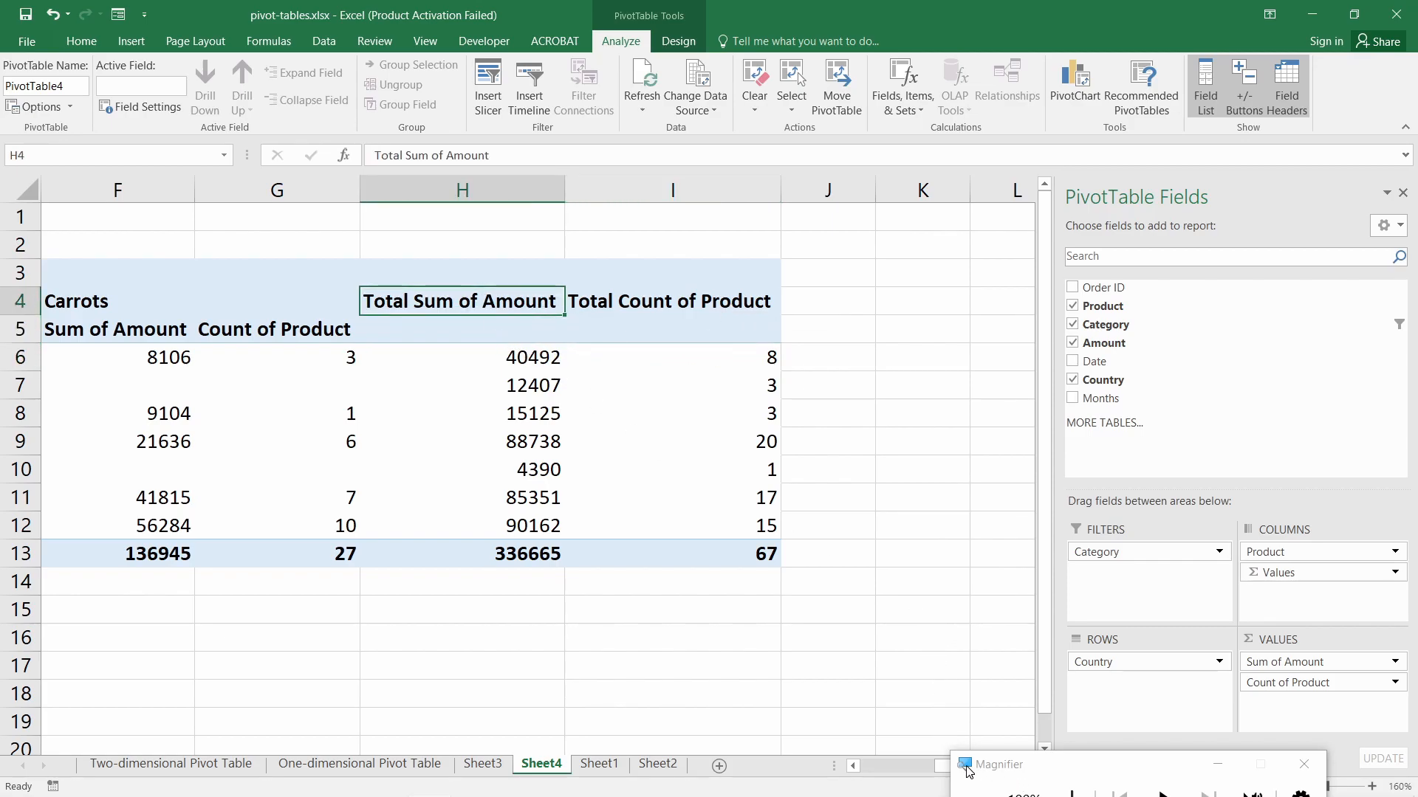
- Put away the Magnifier window and zoom the sheet out to show more of the Sheet4 PivotTable
left_click(1239, 772)
left_click_drag(975, 768, 896, 770)
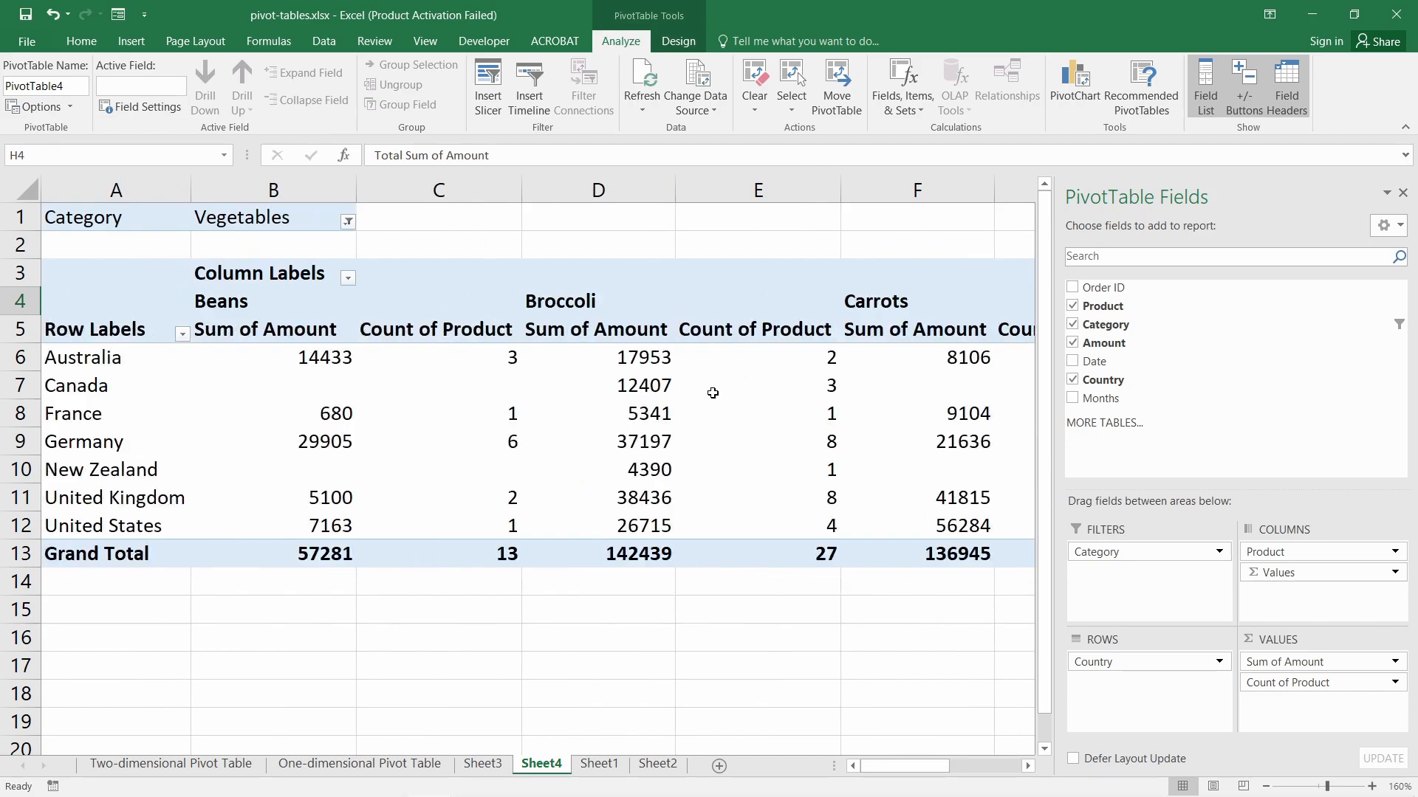
scroll(712, 393, "down", 2)
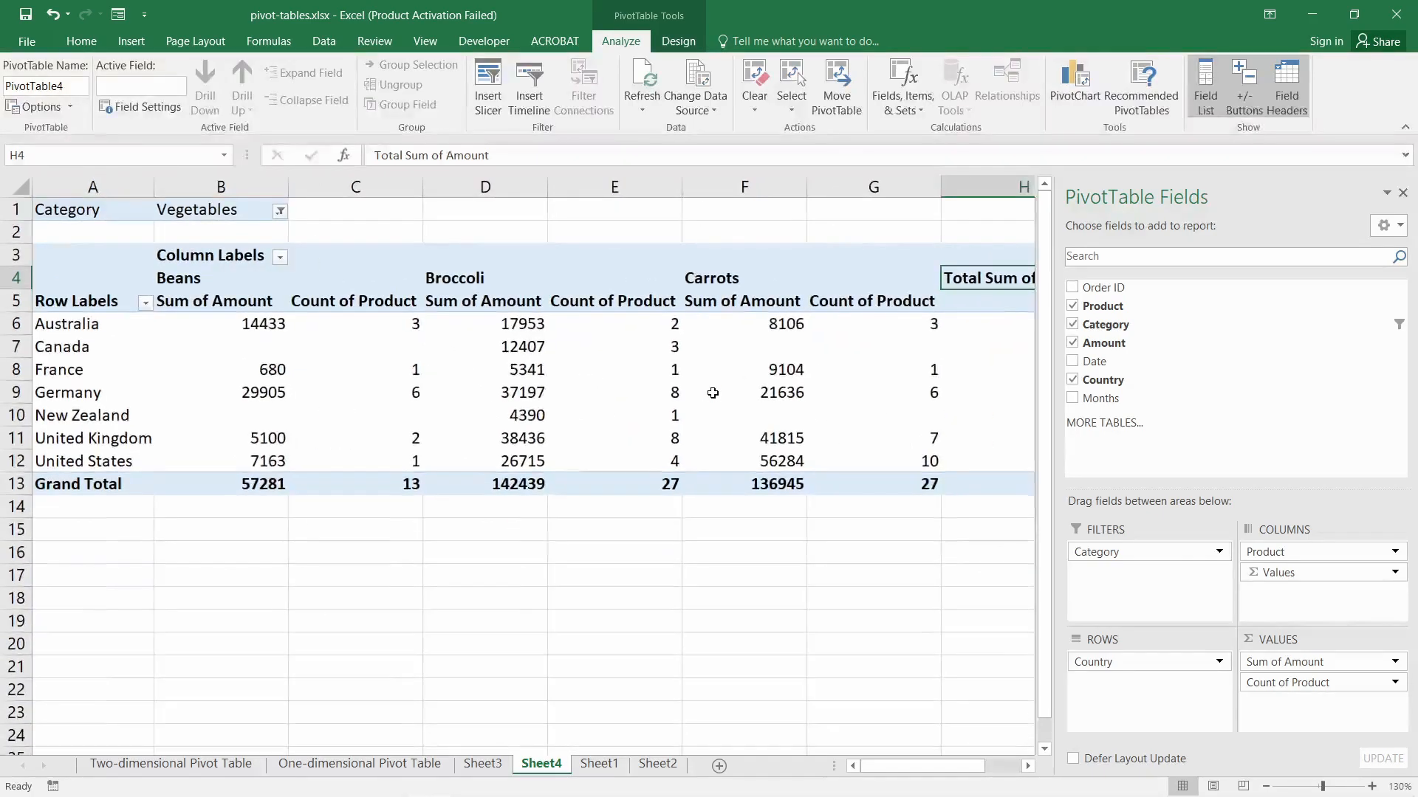
- Switch to Sheet3 and add Product to the PivotTable's values as a count ahead of Sum of Amount
left_click(482, 764)
left_click(393, 271)
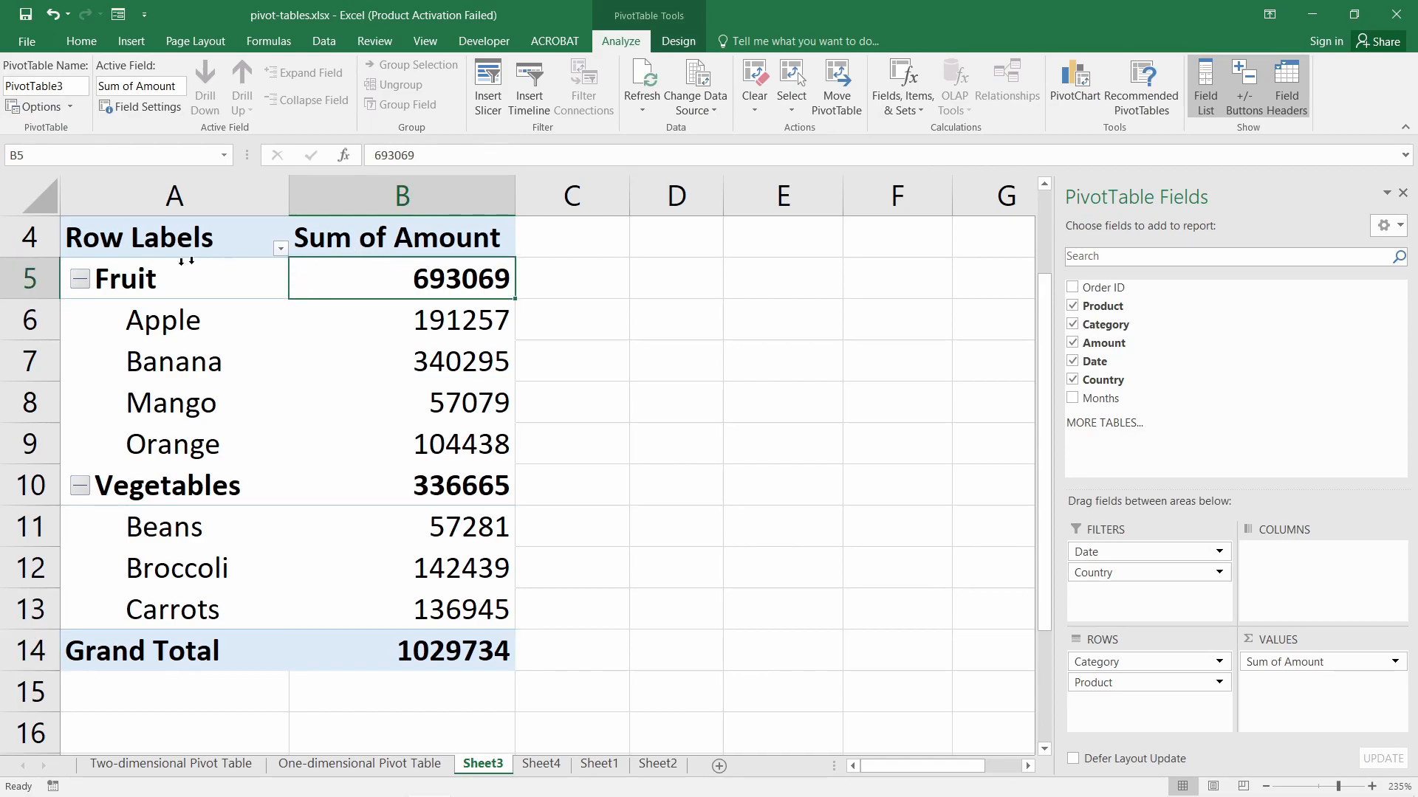
left_click(202, 335)
left_click(203, 362)
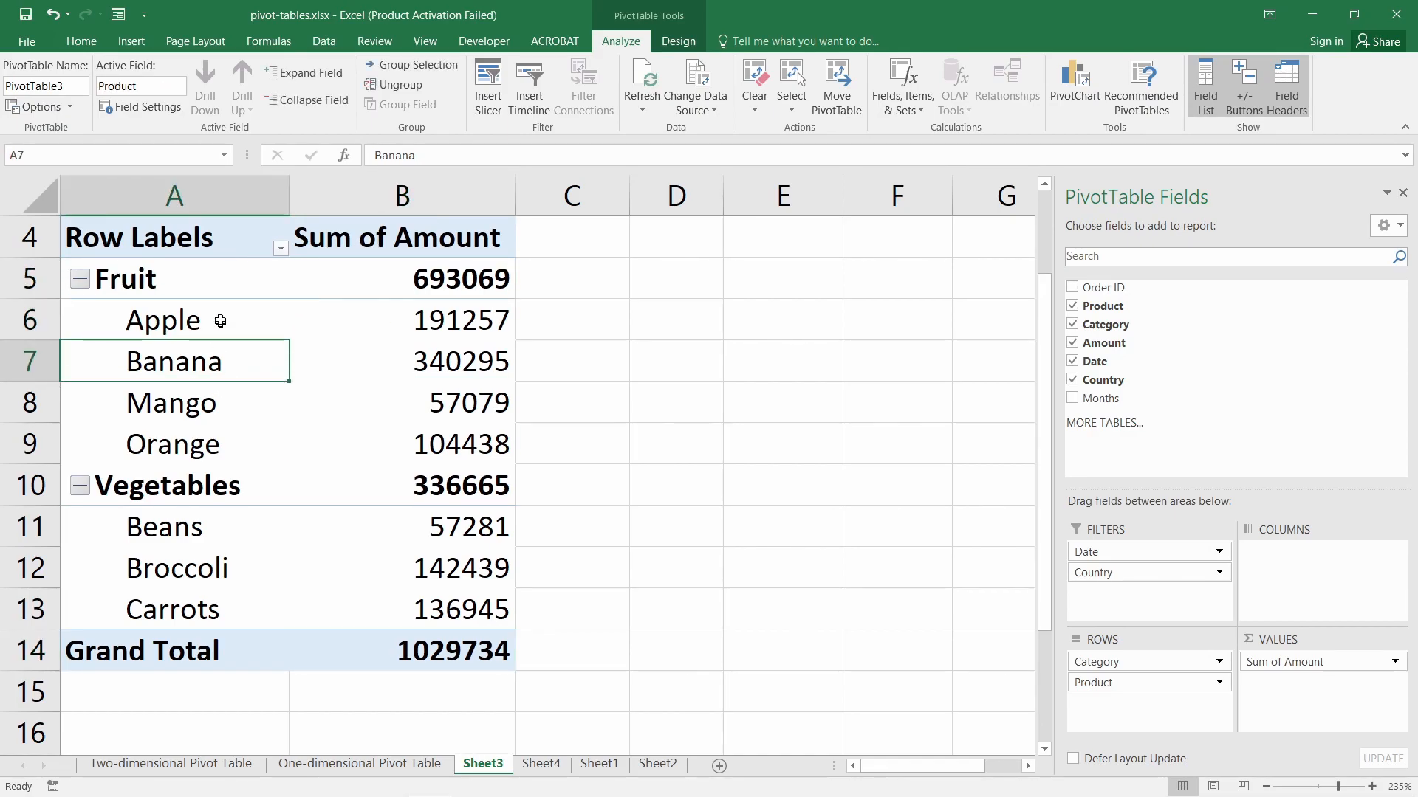
left_click_drag(217, 322, 210, 366)
left_click(210, 364)
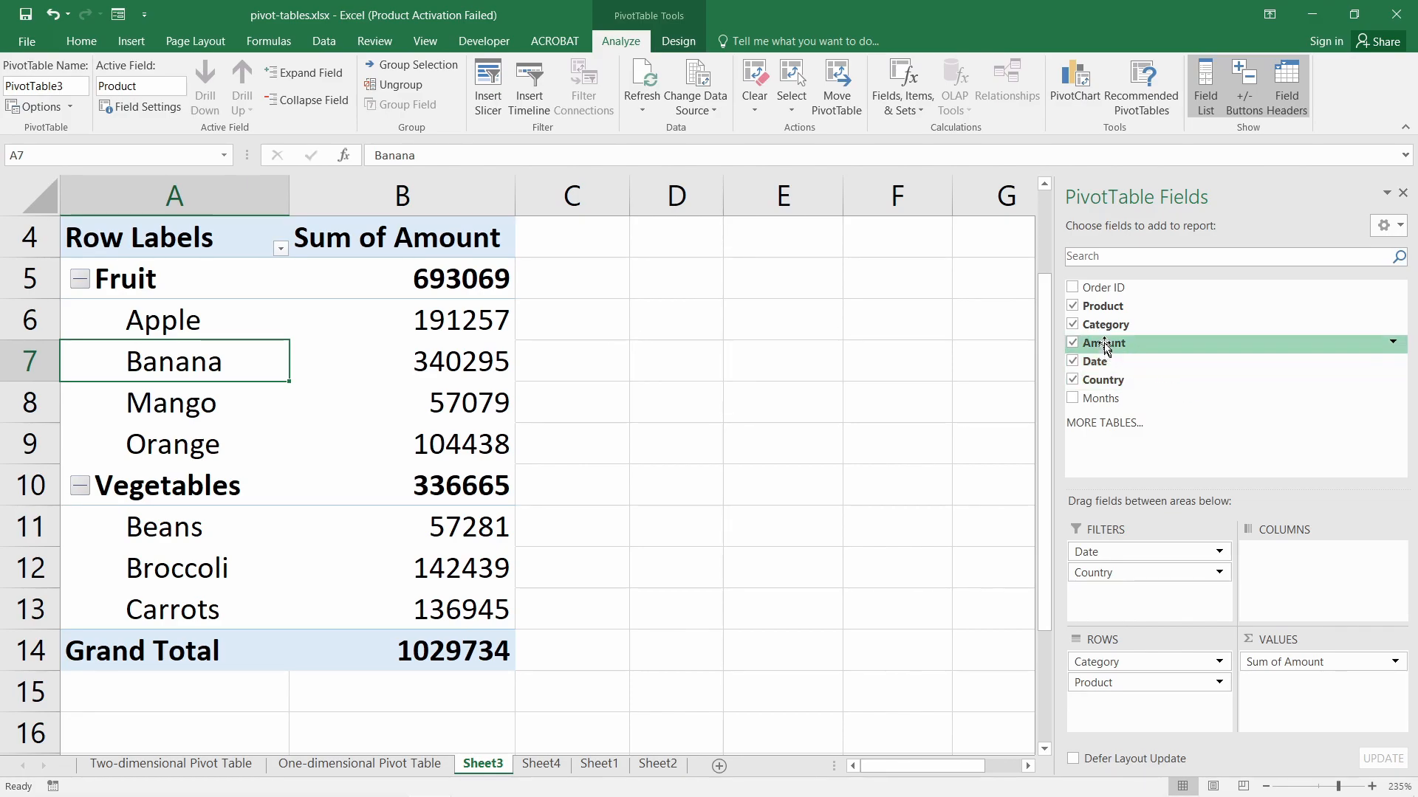
left_click_drag(1106, 314, 1298, 659)
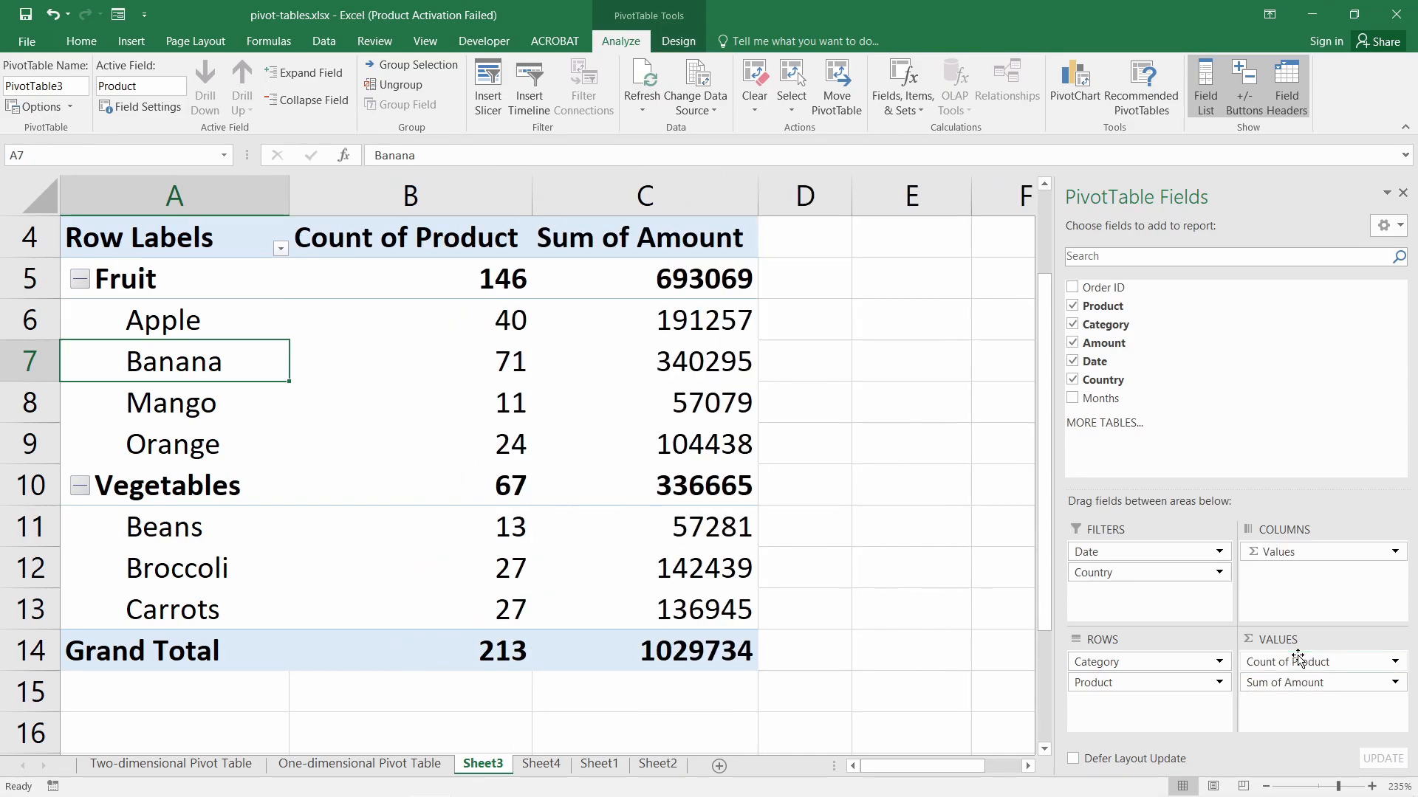
left_click_drag(538, 197, 540, 197)
- Compare the Grand Total of Count of Product on Sheet3 with the last order row on Sheet1
left_click(472, 651)
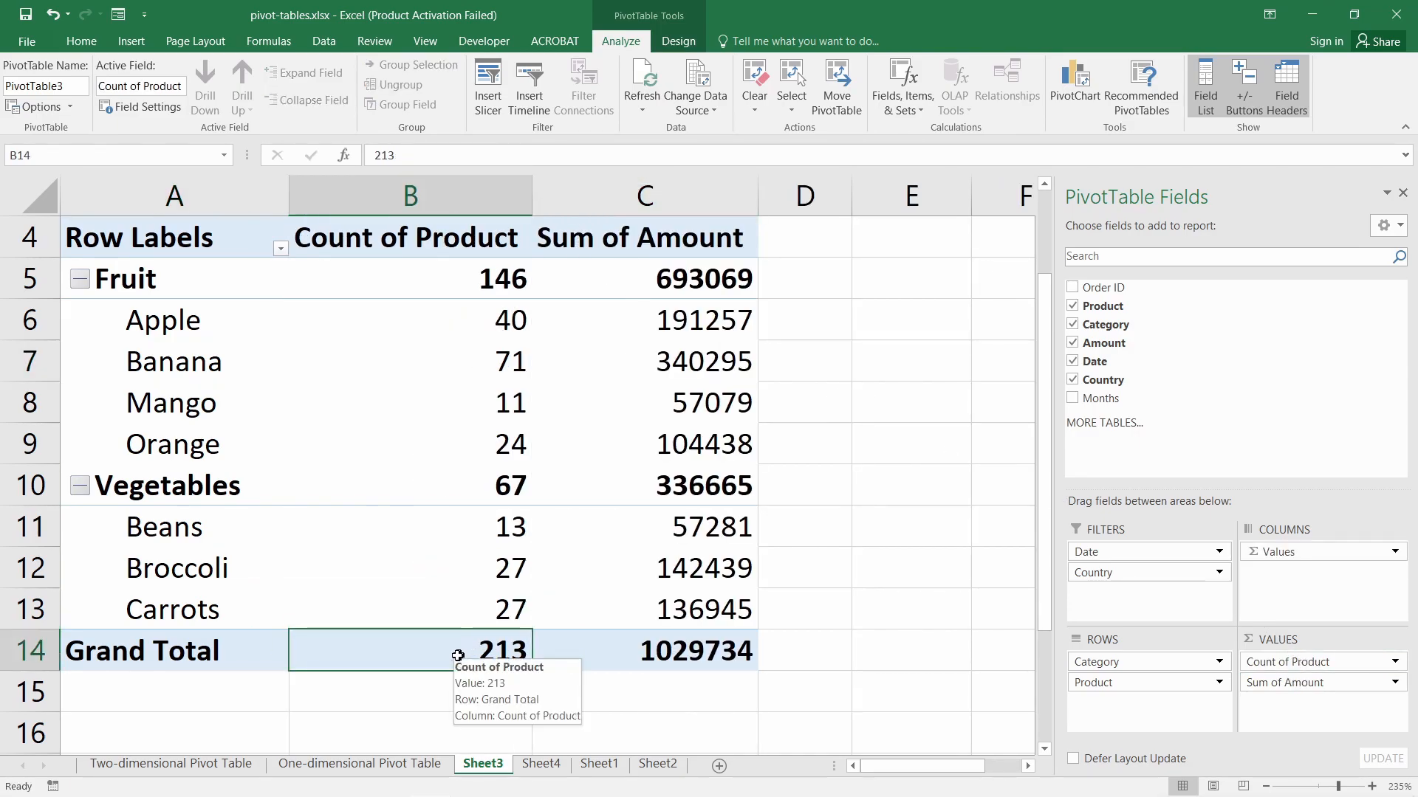
left_click(589, 768)
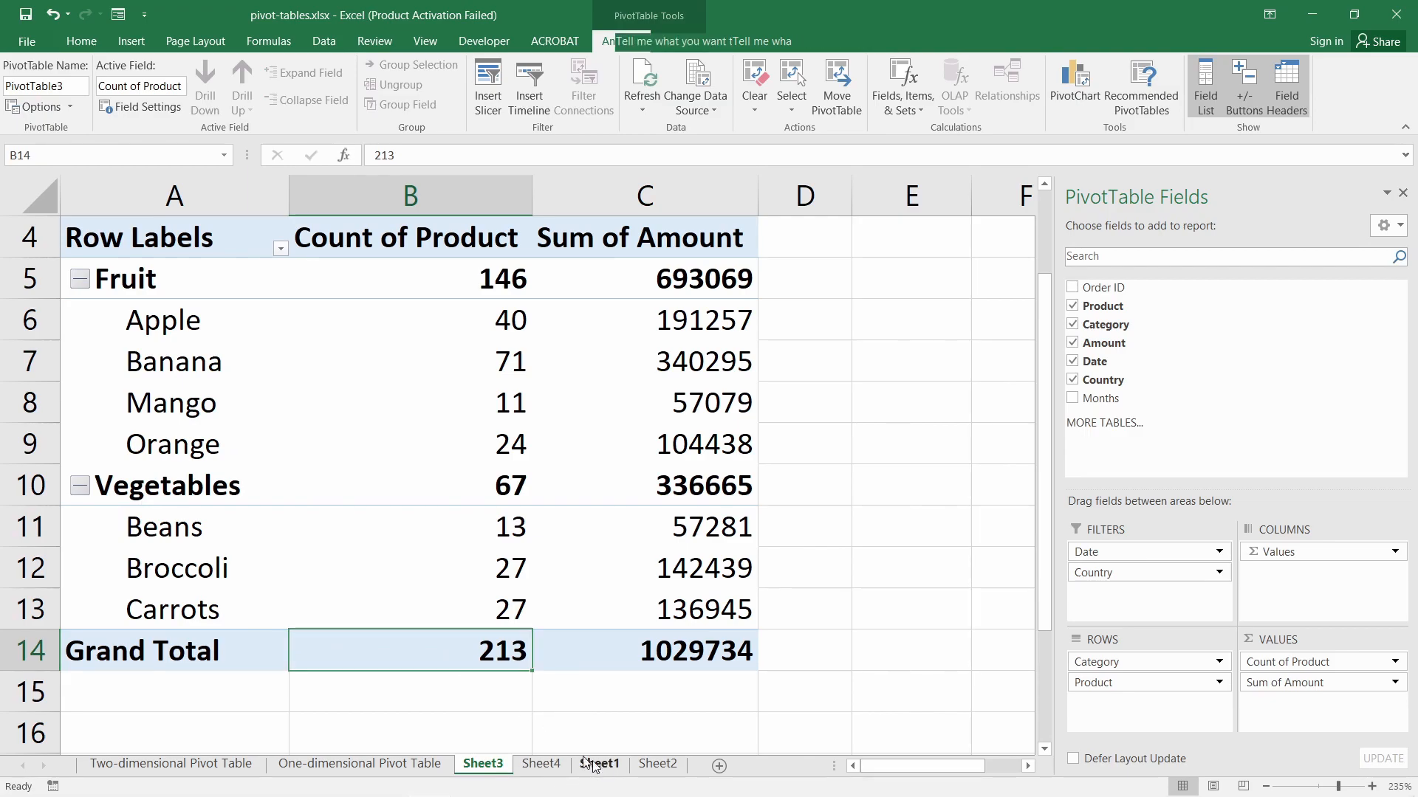
scroll(425, 605, "down", 9)
scroll(182, 466, "up", 5)
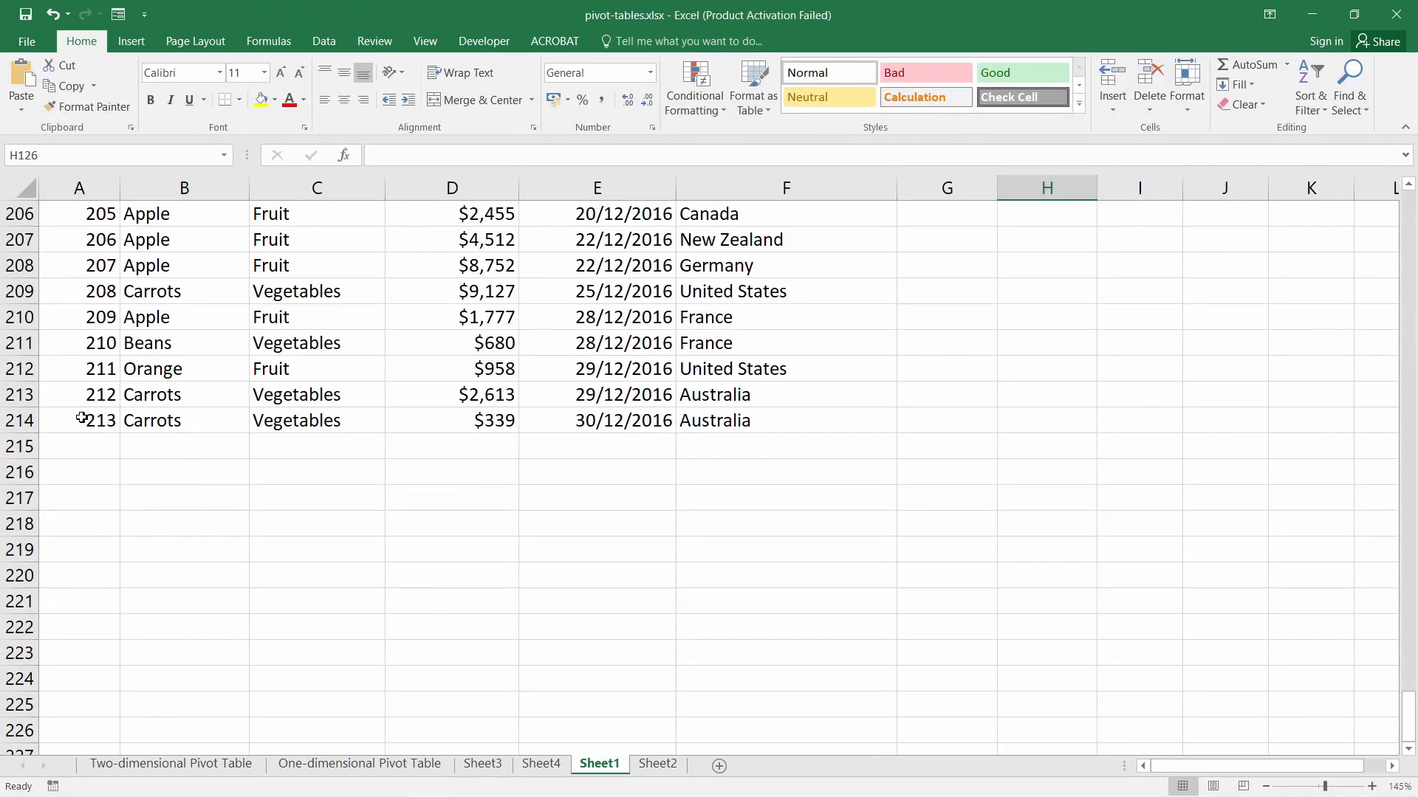
left_click_drag(82, 420, 665, 421)
scroll(214, 485, "up", 2, "ctrl")
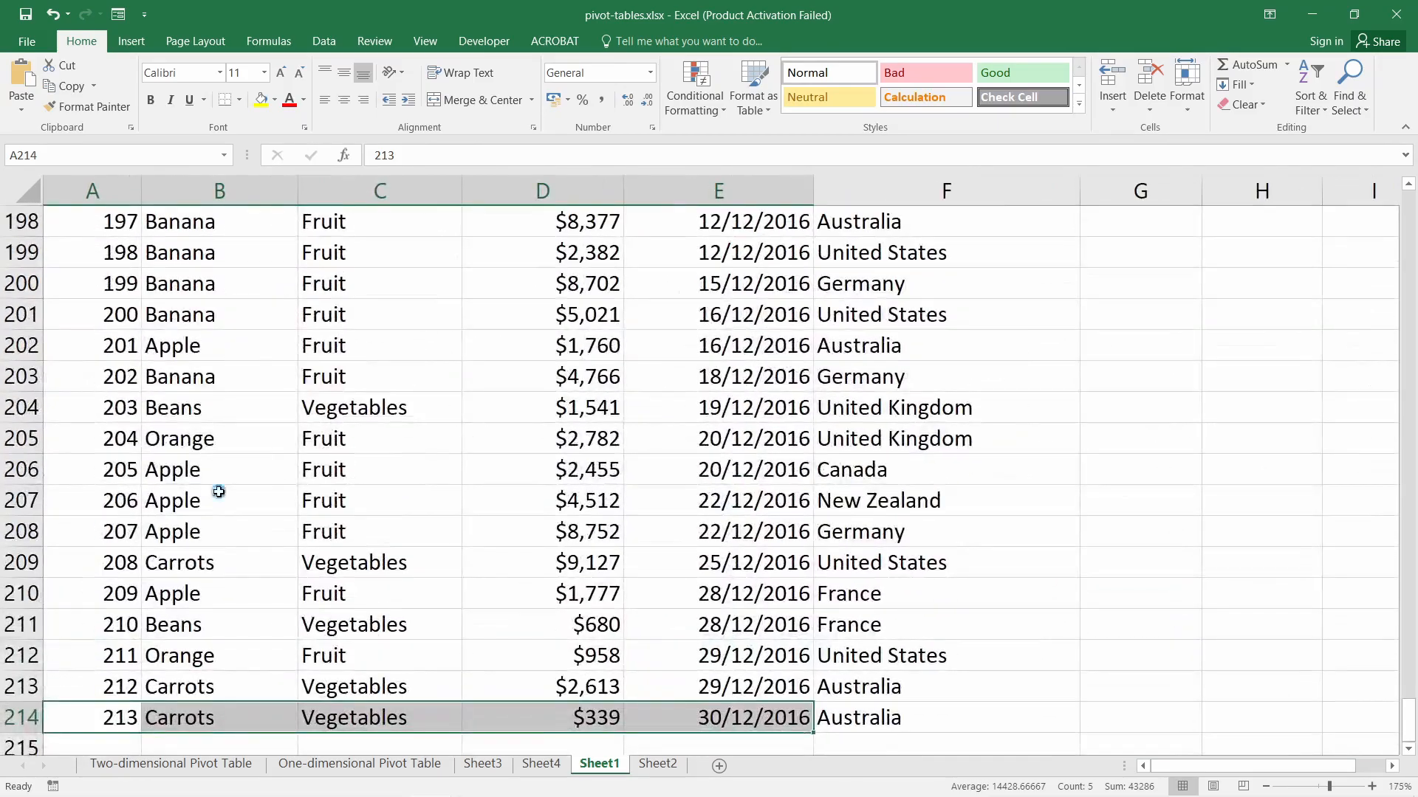
scroll(217, 489, "down", 1, "ctrl")
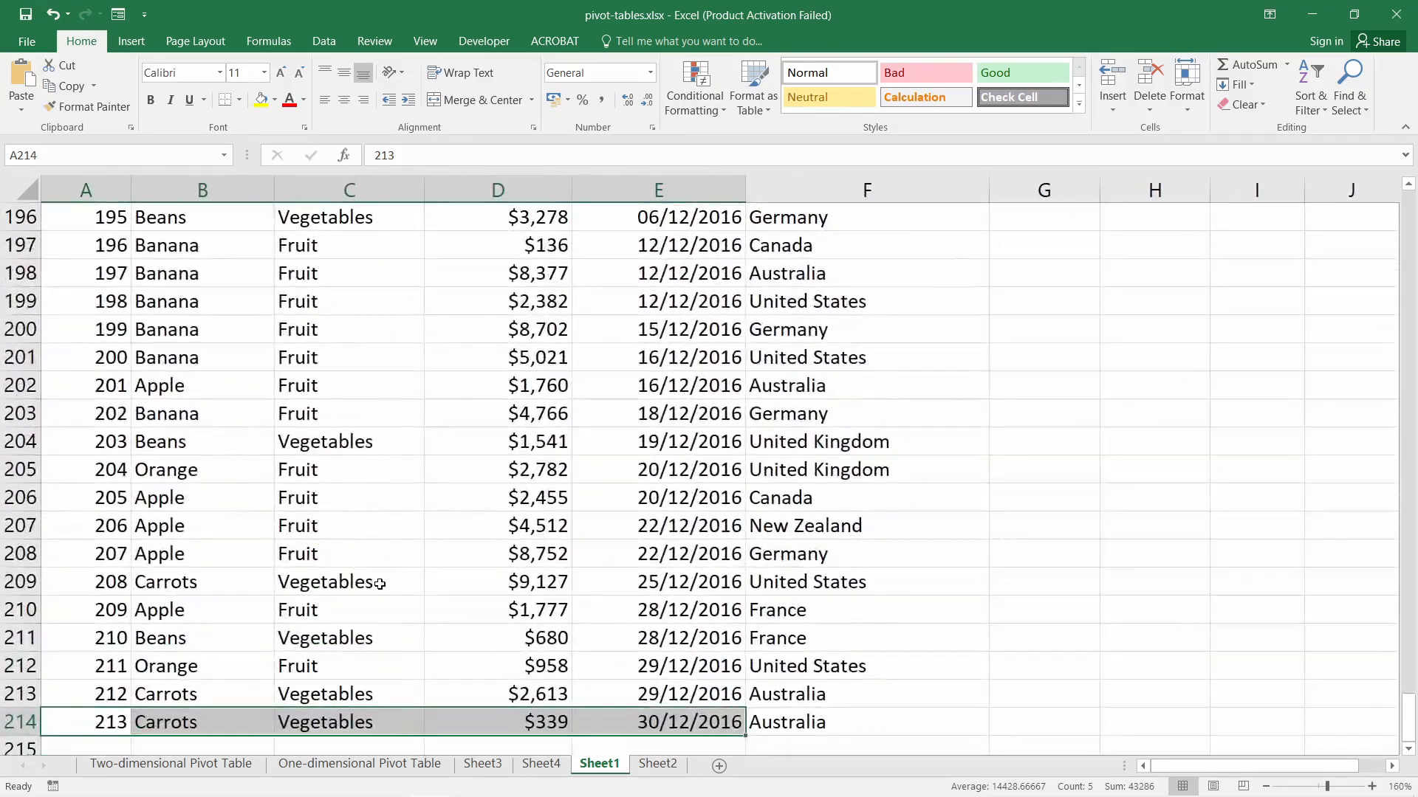
- Return to Sheet3 and examine the Count of Product and Sum of Amount columns down to their Grand Totals
left_click(482, 764)
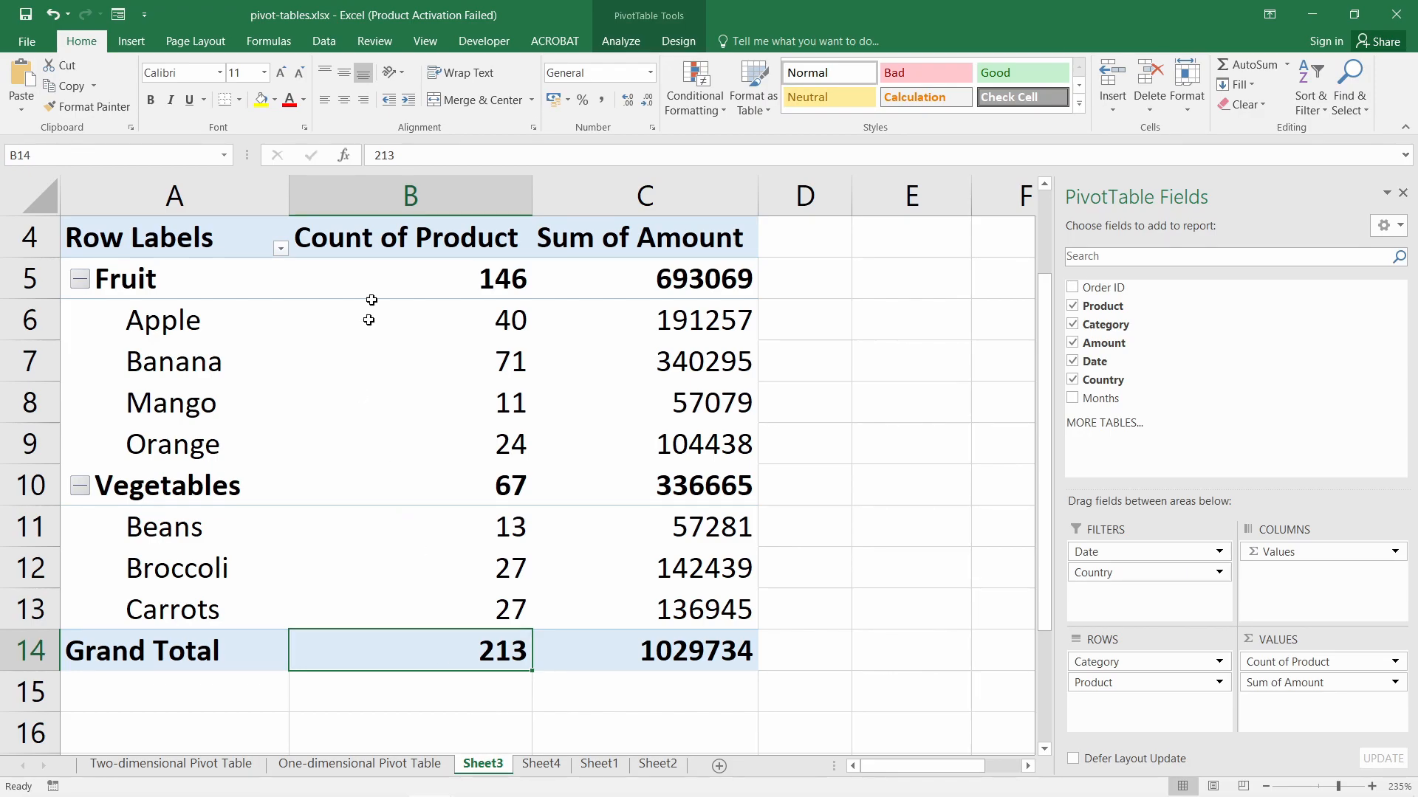
left_click_drag(443, 269, 449, 650)
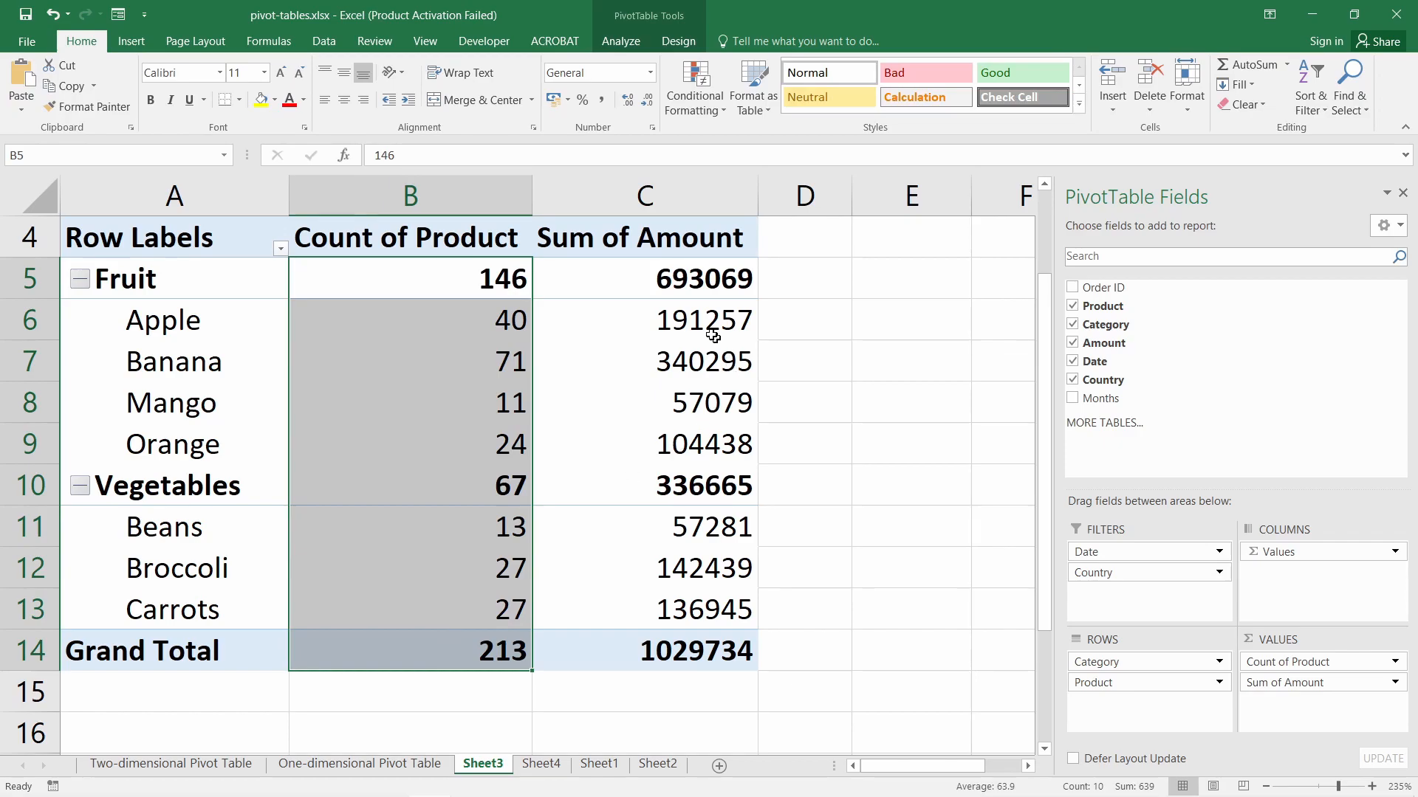
left_click_drag(691, 276, 728, 652)
left_click(673, 650)
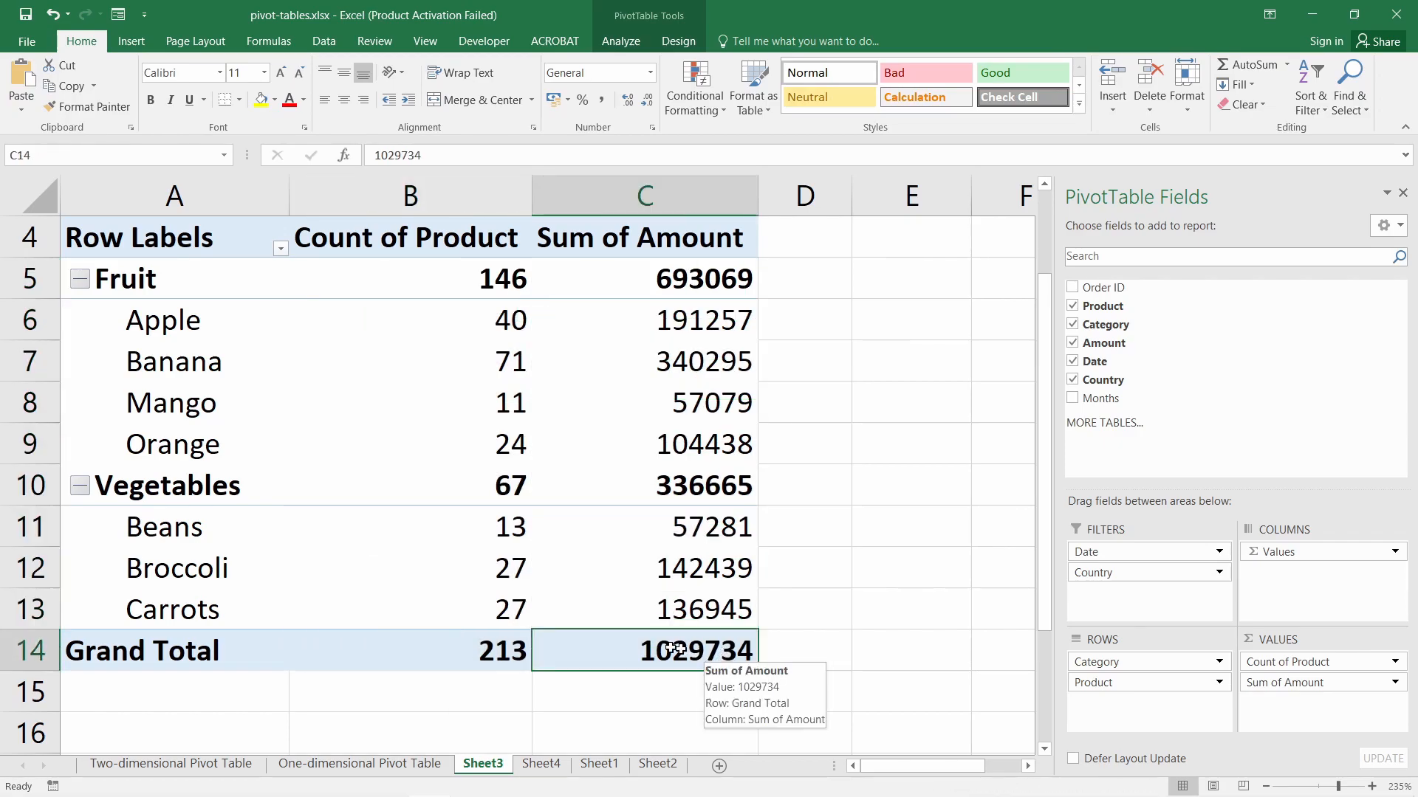
- Collapse the Fruit and Vegetables groups in the Sheet3 PivotTable
left_click(80, 279)
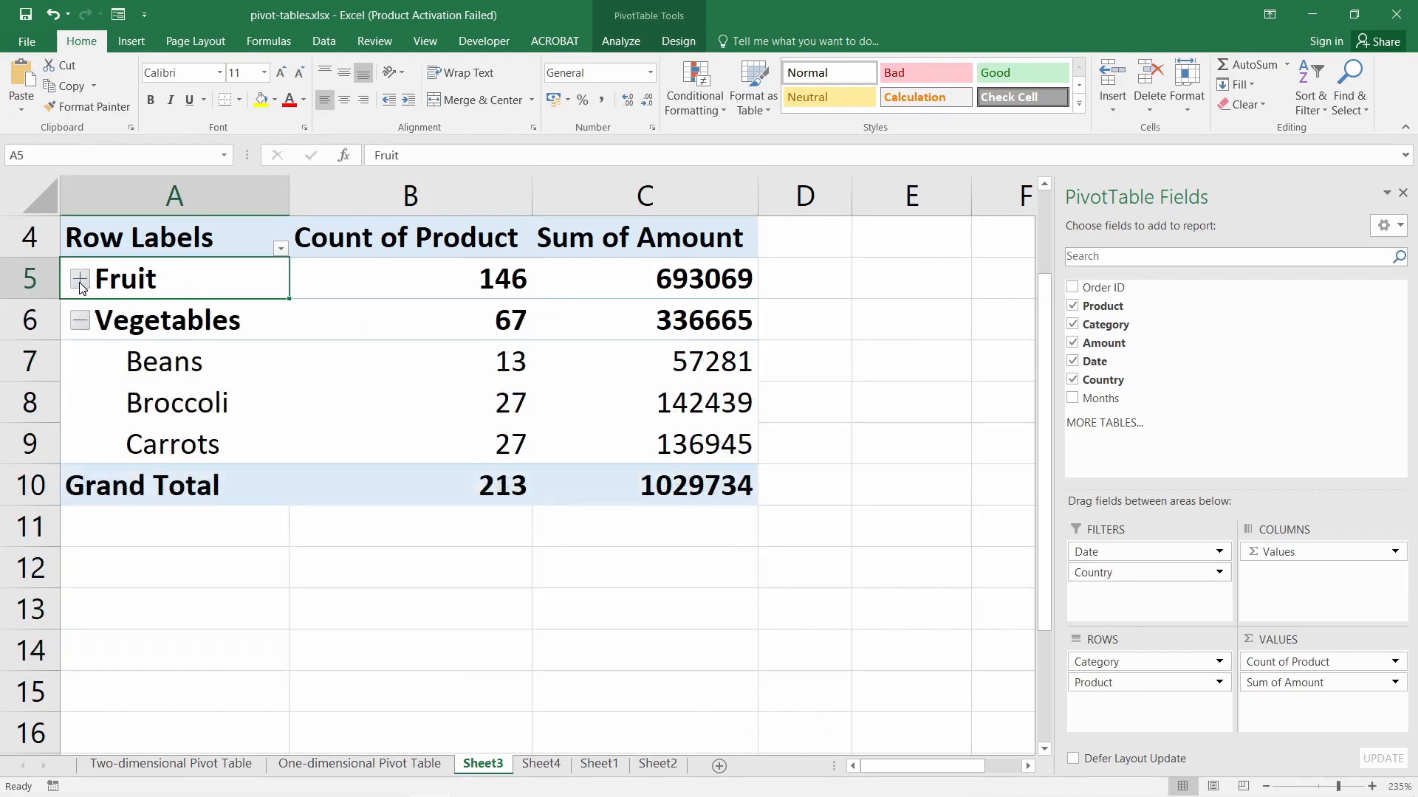
left_click(81, 279)
left_click(80, 279)
left_click(80, 321)
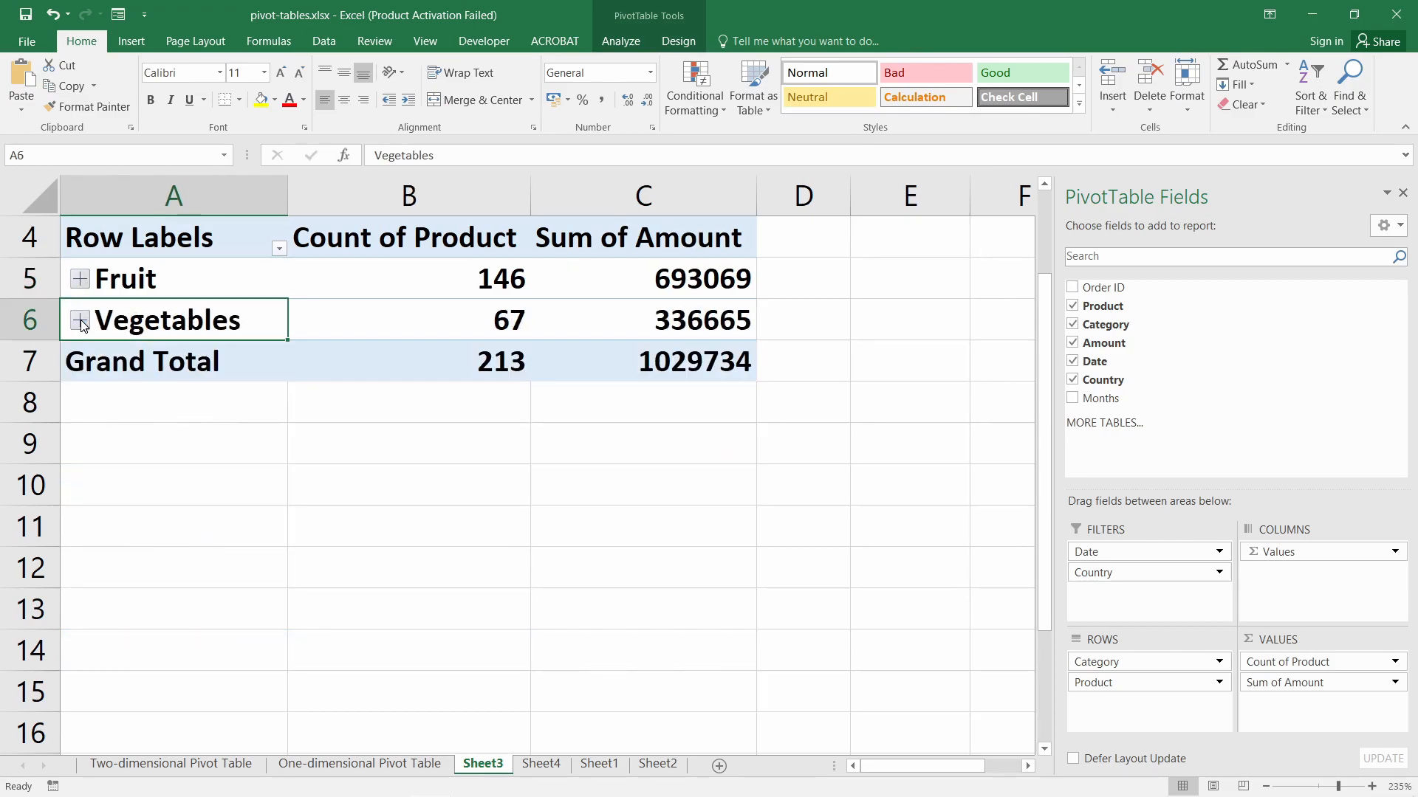
- Expand the Vegetables group to examine its beans, broccoli and carrots rows
left_click(80, 322)
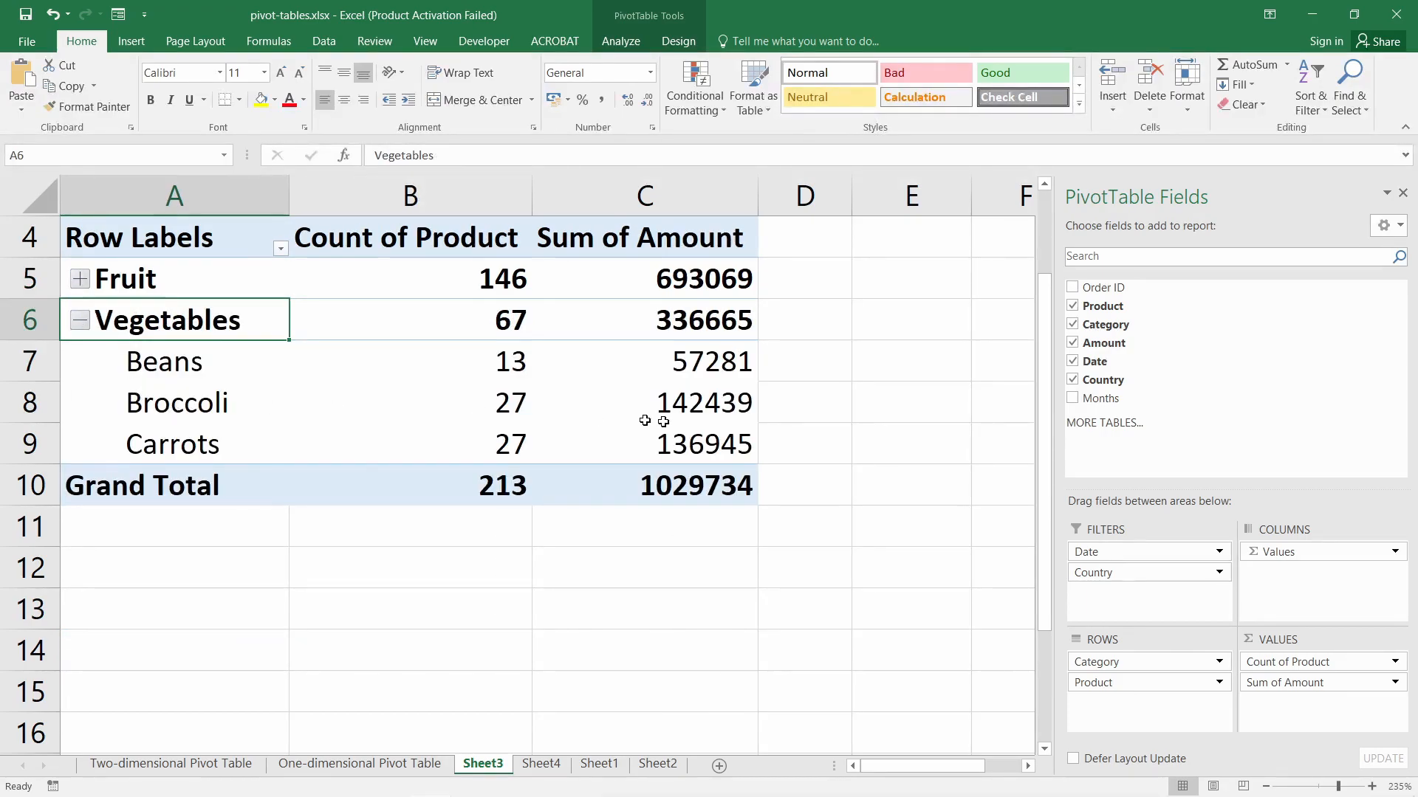
left_click(213, 368)
left_click(211, 408)
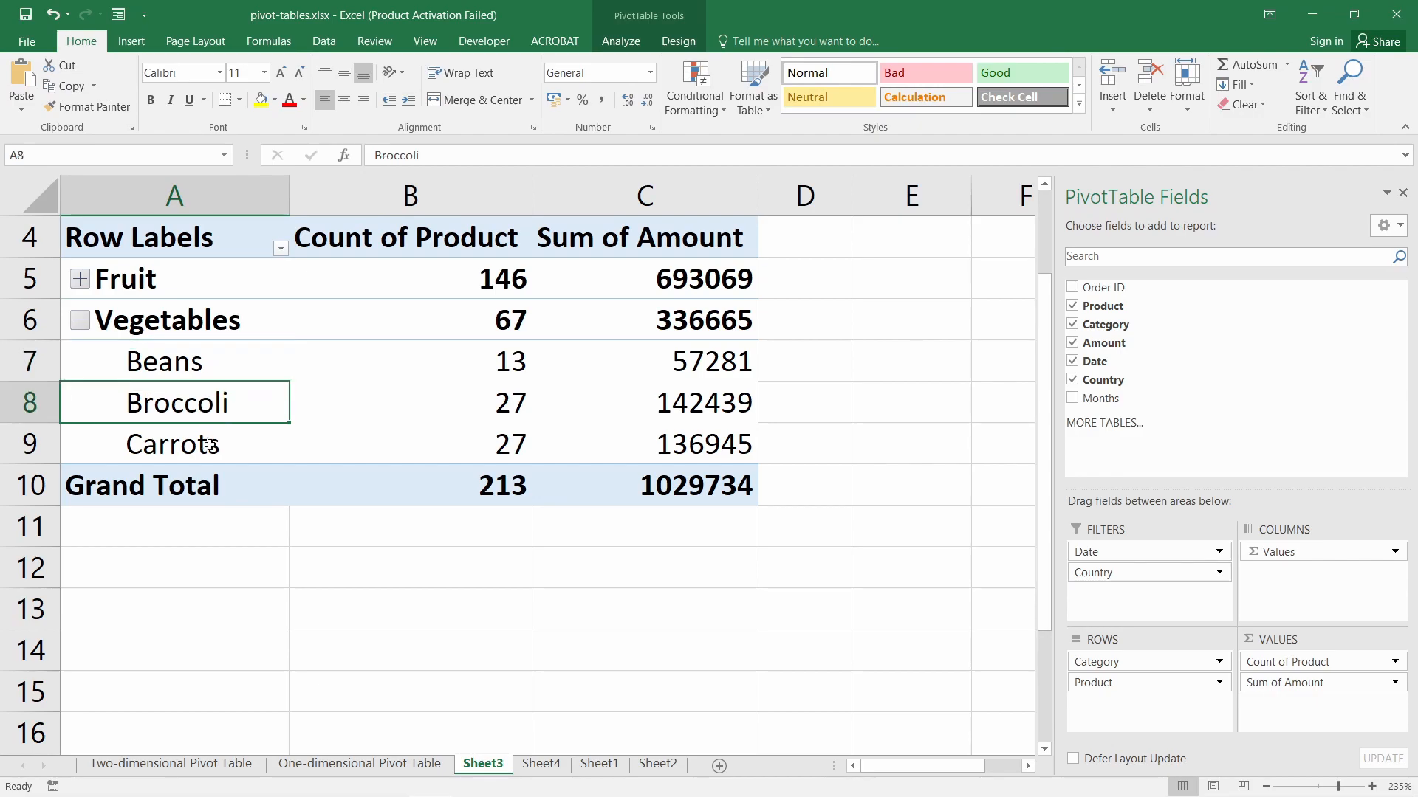
left_click_drag(201, 366, 197, 443)
- Collapse the Vegetables group again and review the Sum of Amount values per category and overall
left_click(80, 320)
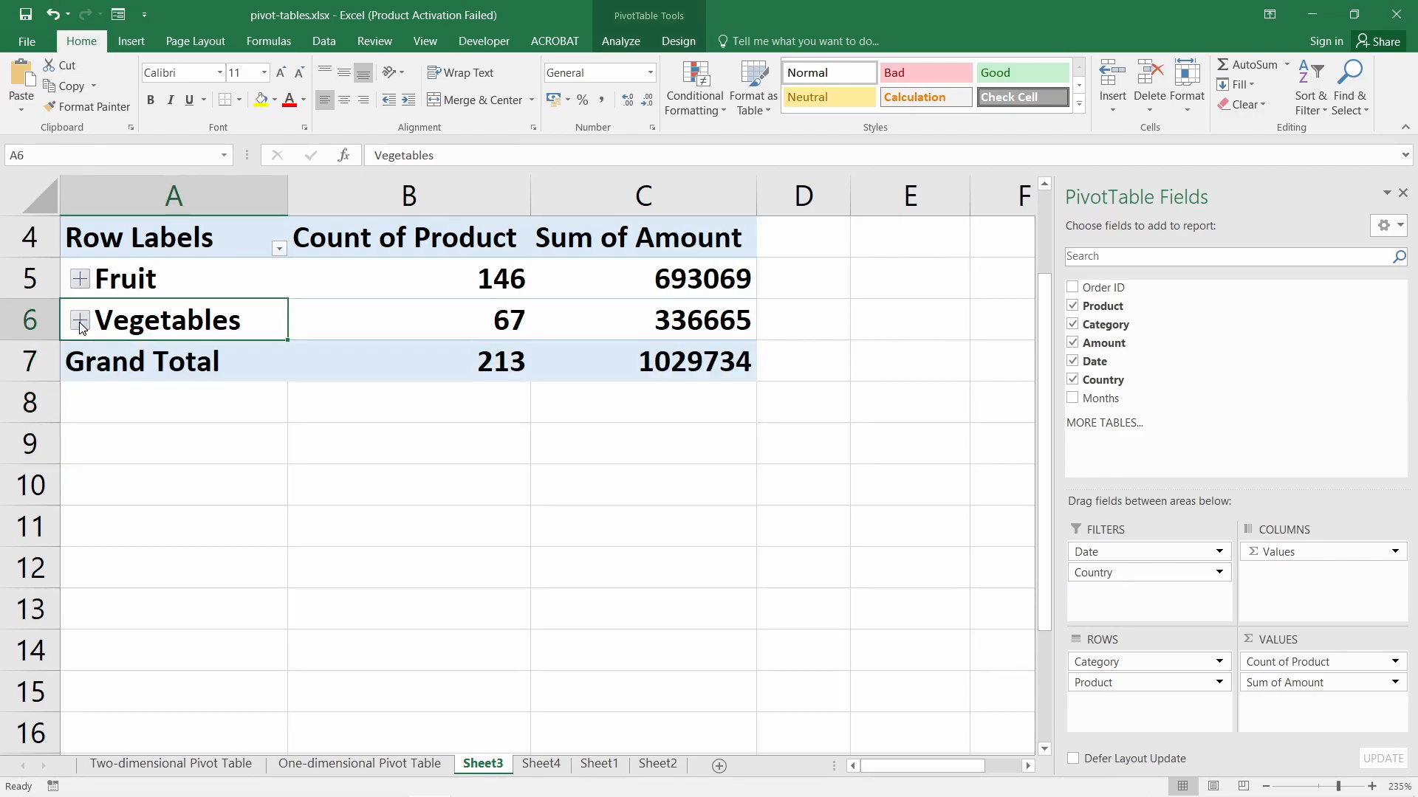
left_click(79, 321)
left_click(81, 325)
left_click(81, 324)
left_click(81, 325)
mouse_move(339, 322)
left_click_drag(675, 271, 667, 361)
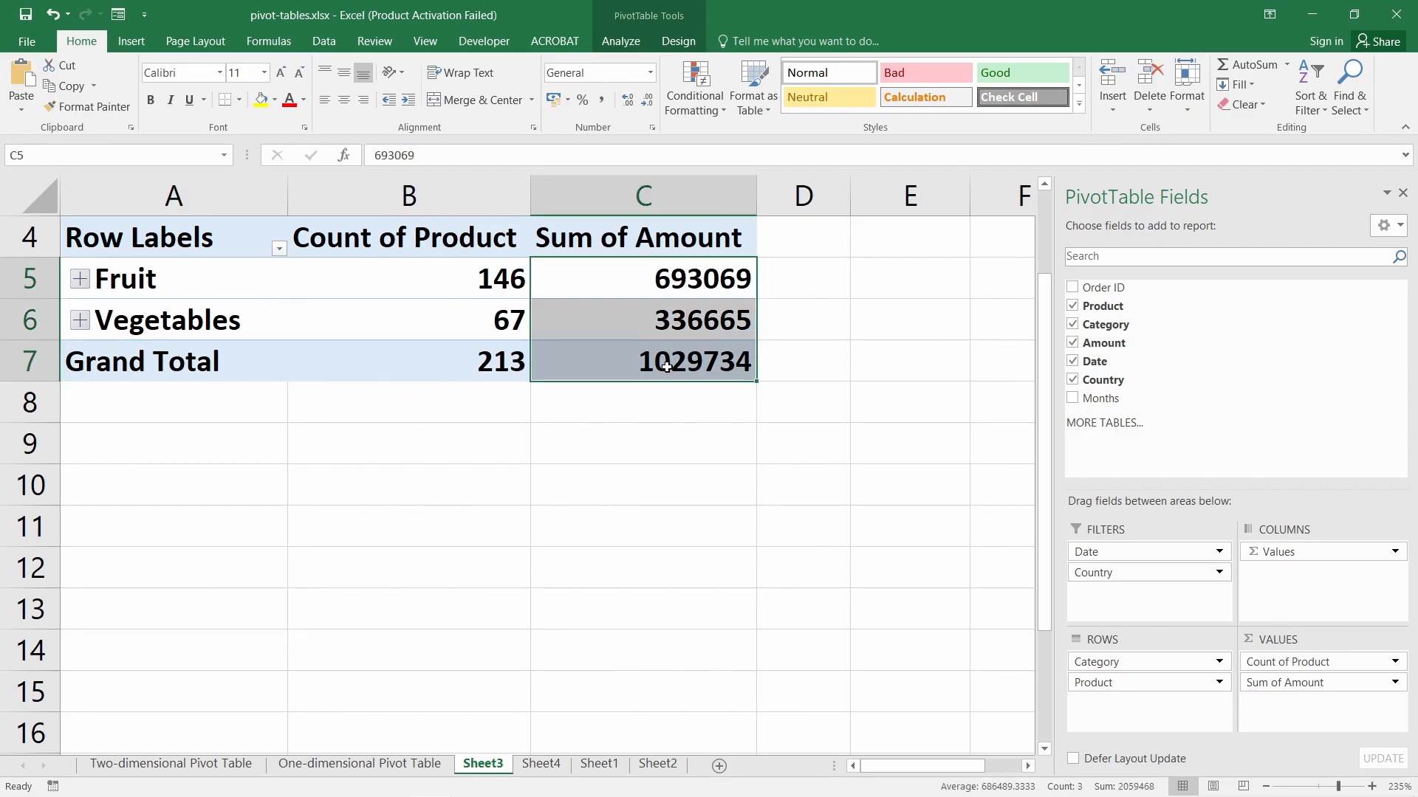
- Review the category counts and sums, and expand the Fruit and Vegetables groups in the Sheet3 PivotTable
left_click(667, 361)
left_click_drag(430, 275, 734, 364)
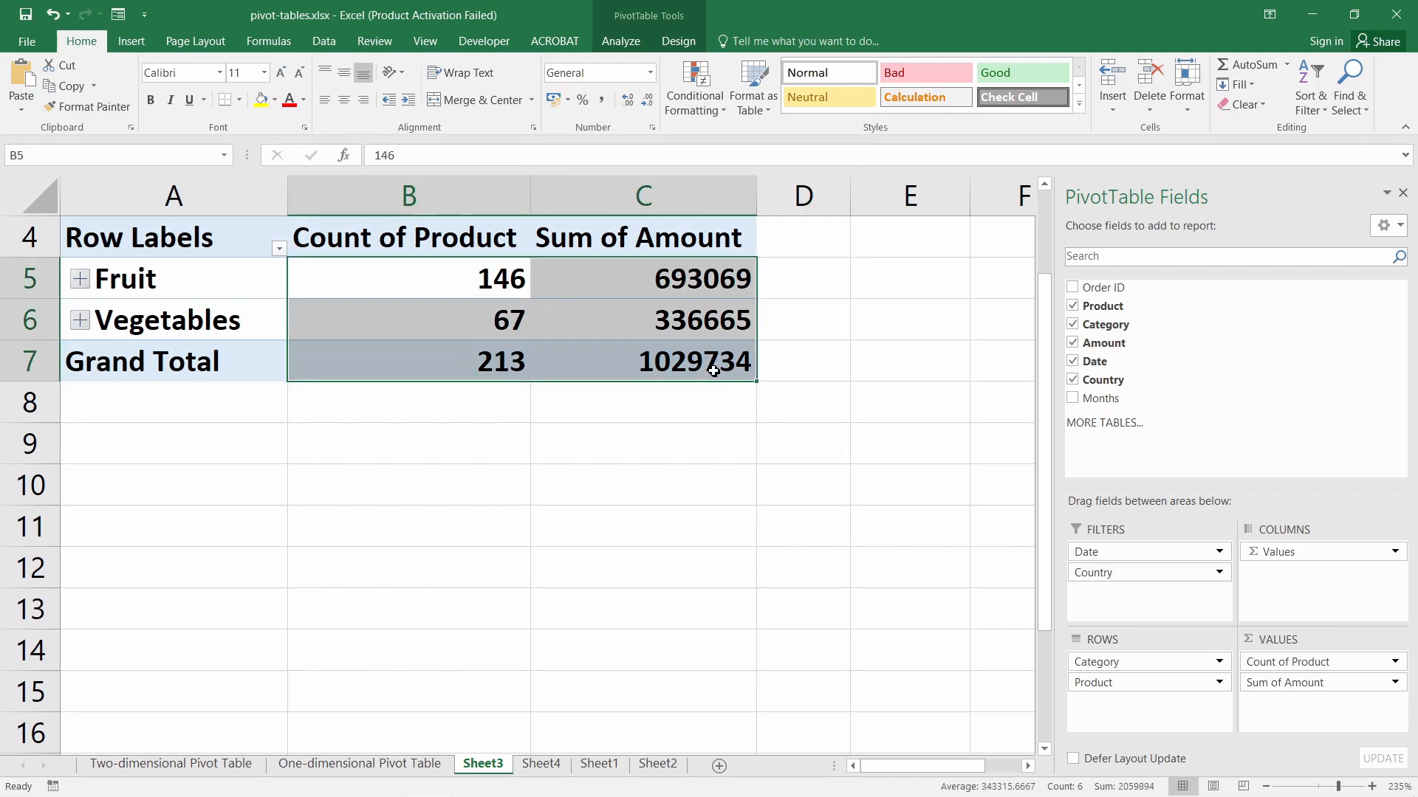
left_click(734, 364)
left_click(73, 284)
left_click(77, 280)
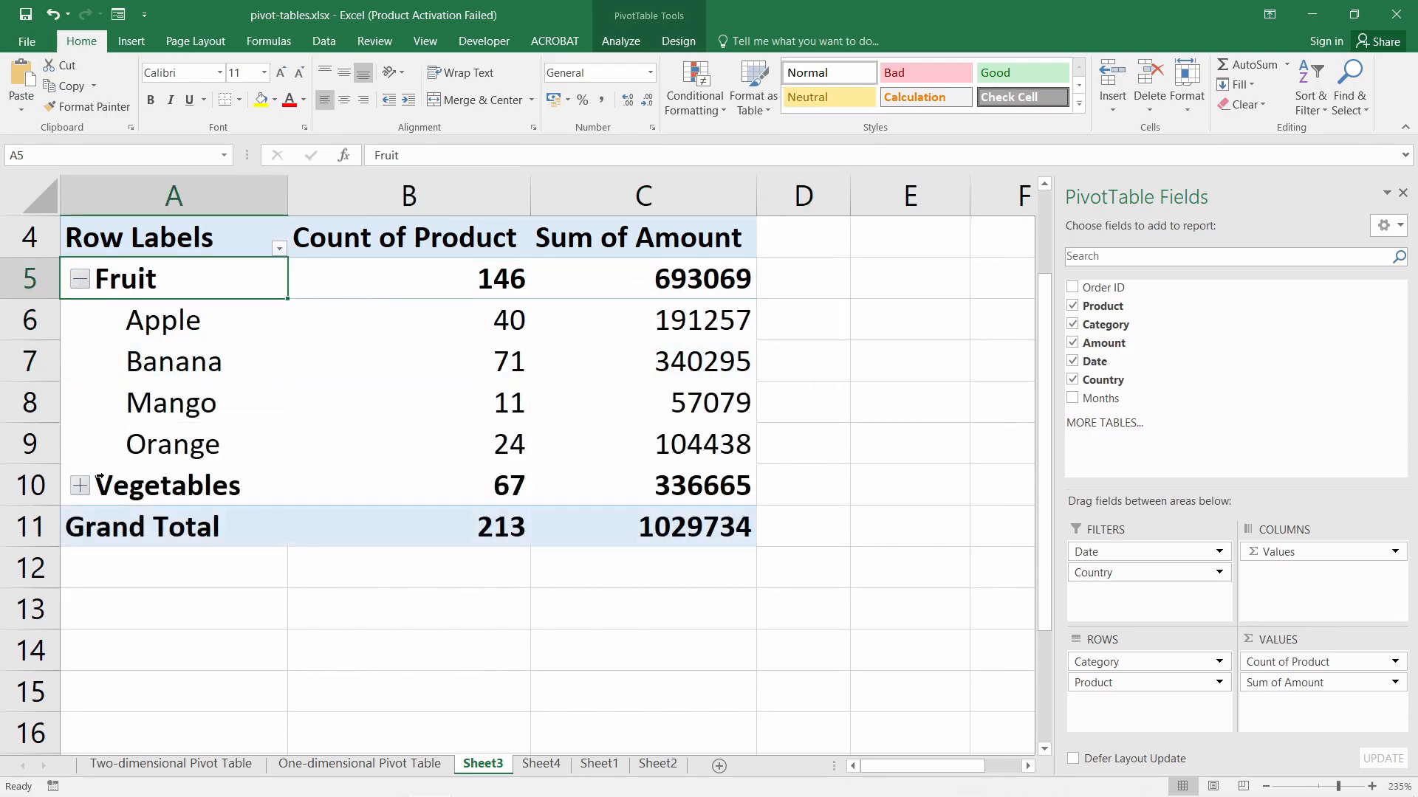
double_click(100, 478)
- Format all Sum of Amount values, including the Grand Total, as Accounting numbers with a dollar sign and two decimals
left_click_drag(698, 270, 700, 651)
left_click(601, 101)
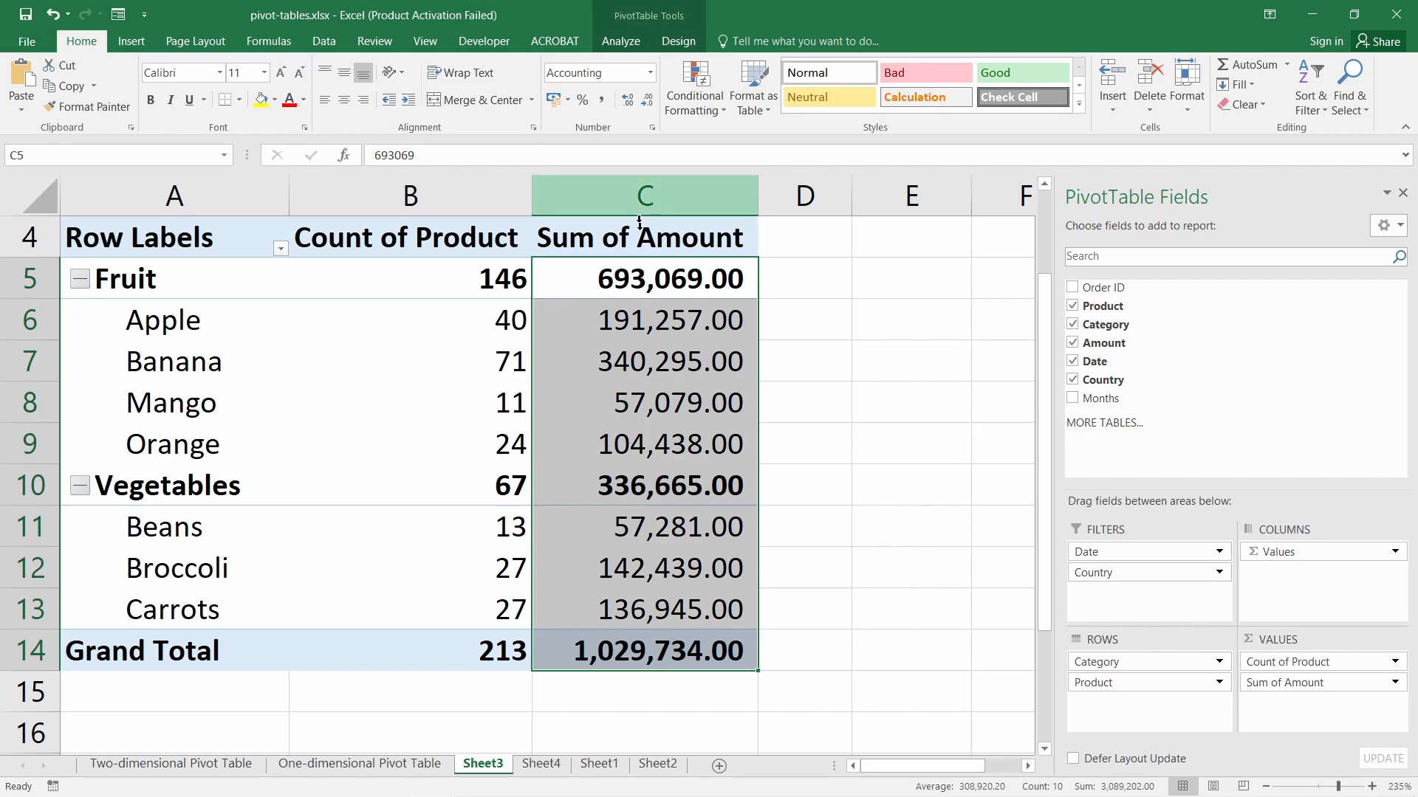
left_click_drag(665, 280, 670, 653)
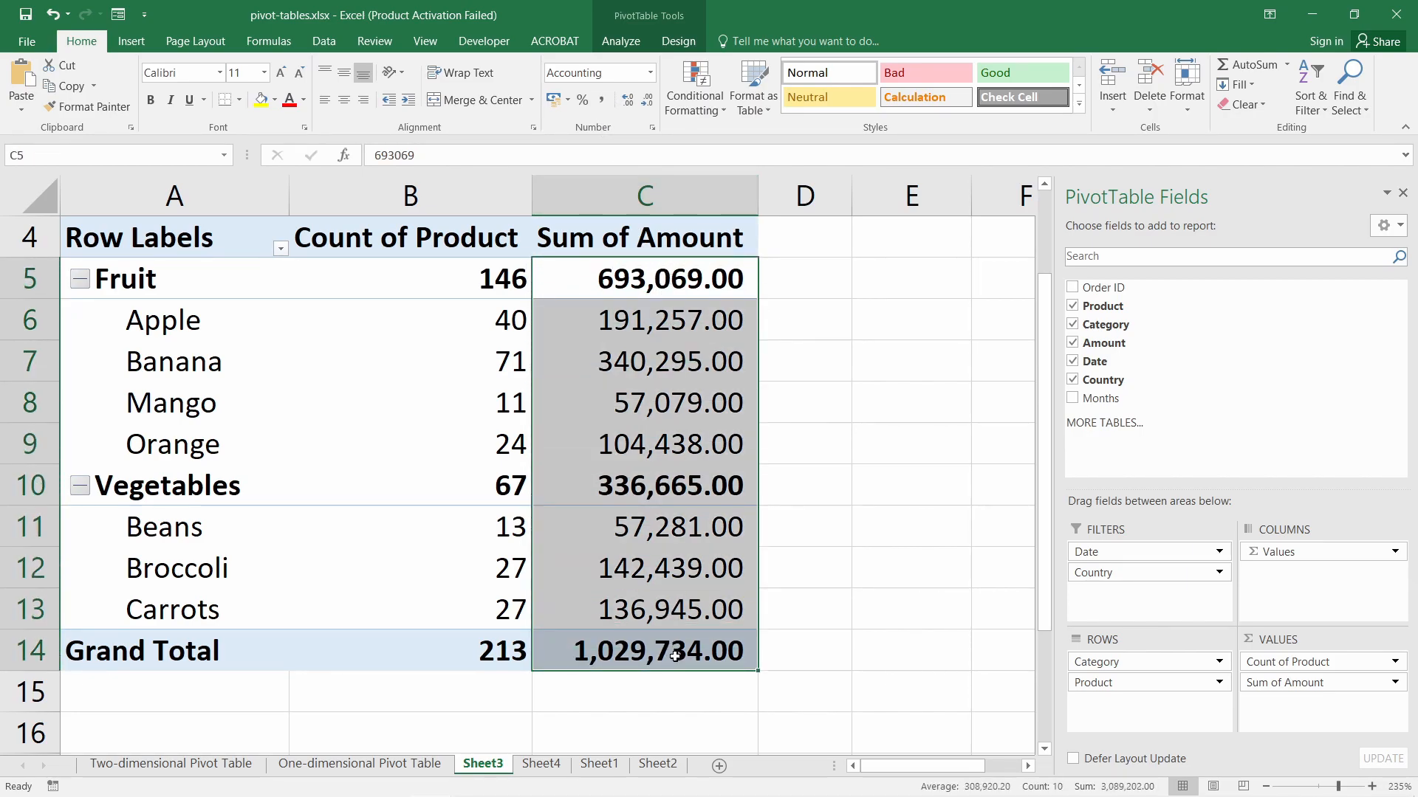
left_click(568, 100)
left_click(631, 145)
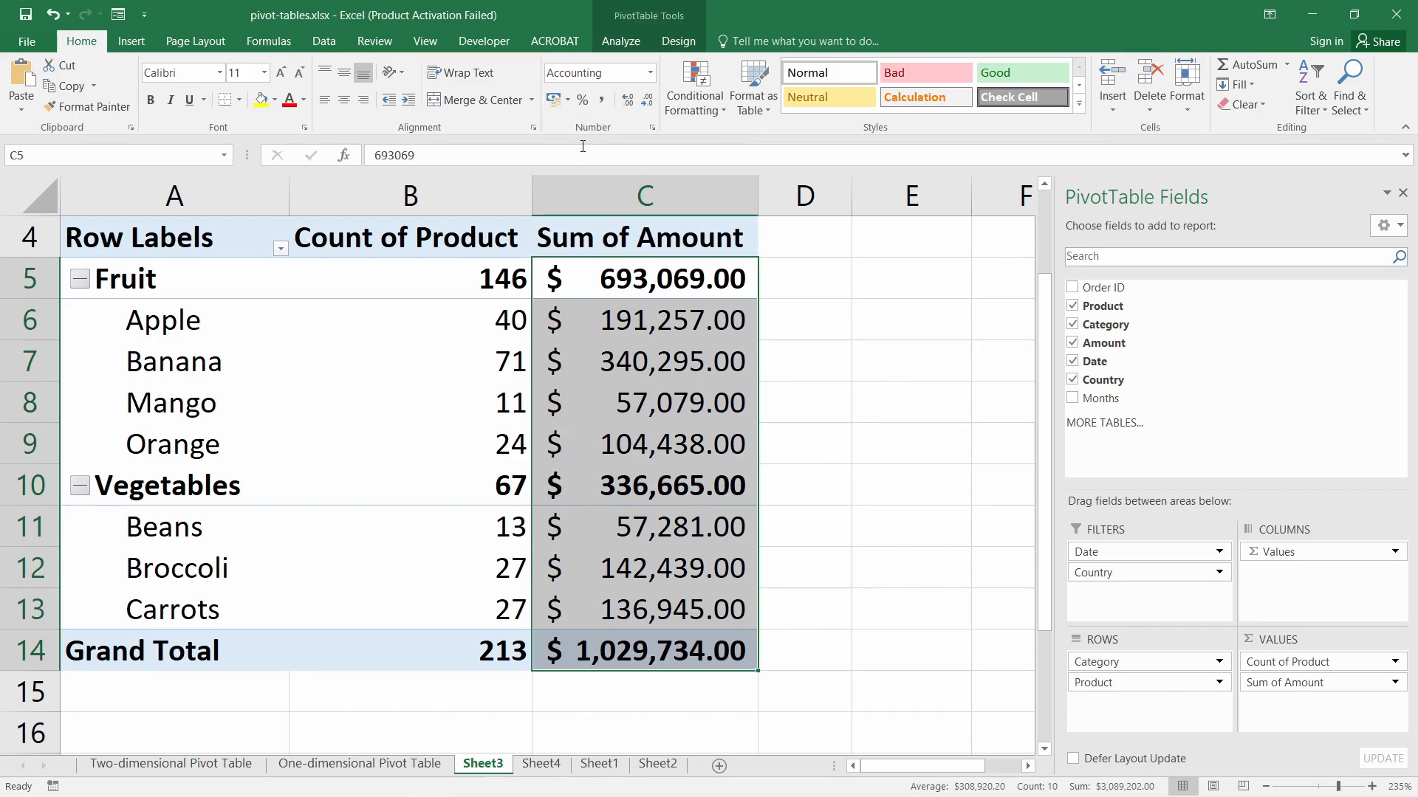
left_click(634, 540)
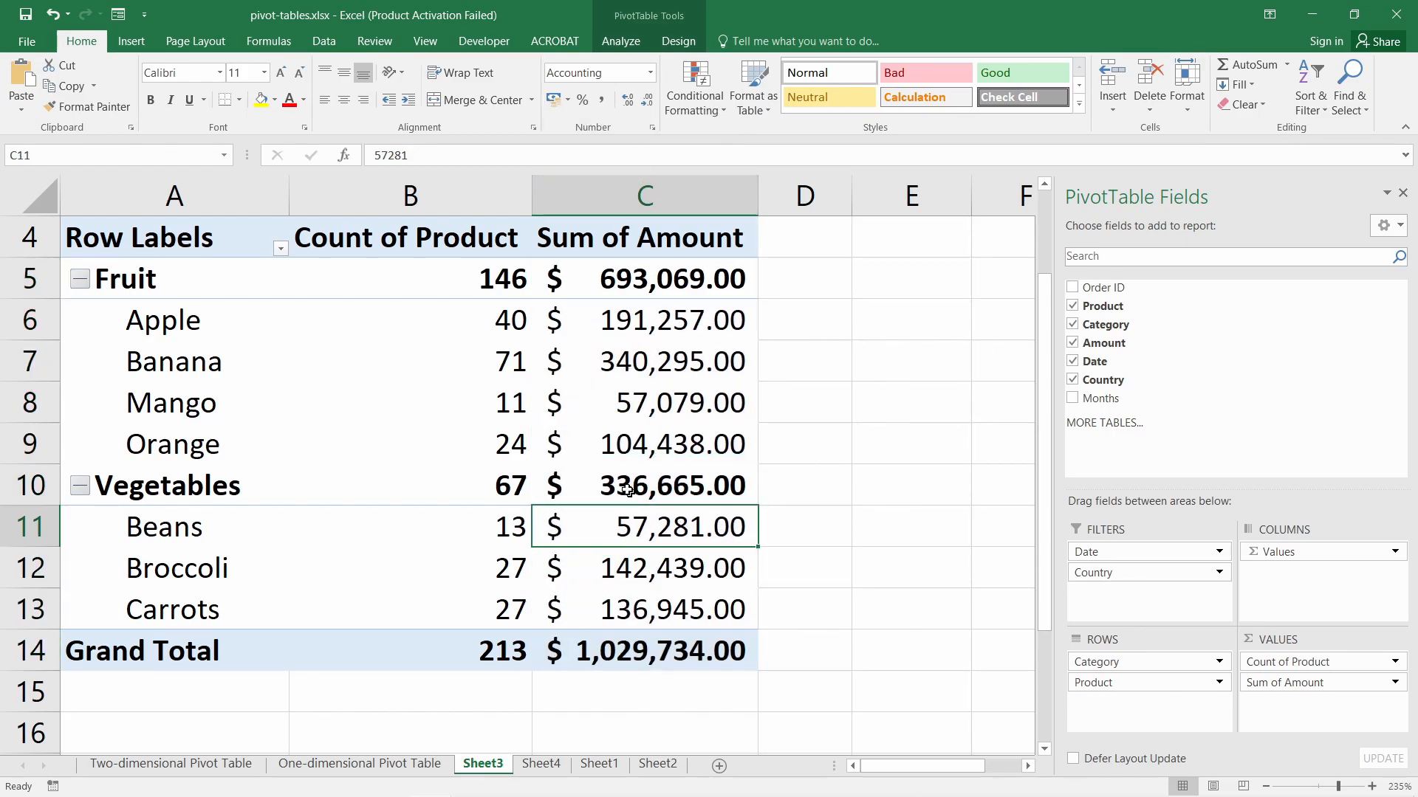
left_click_drag(609, 272, 633, 637)
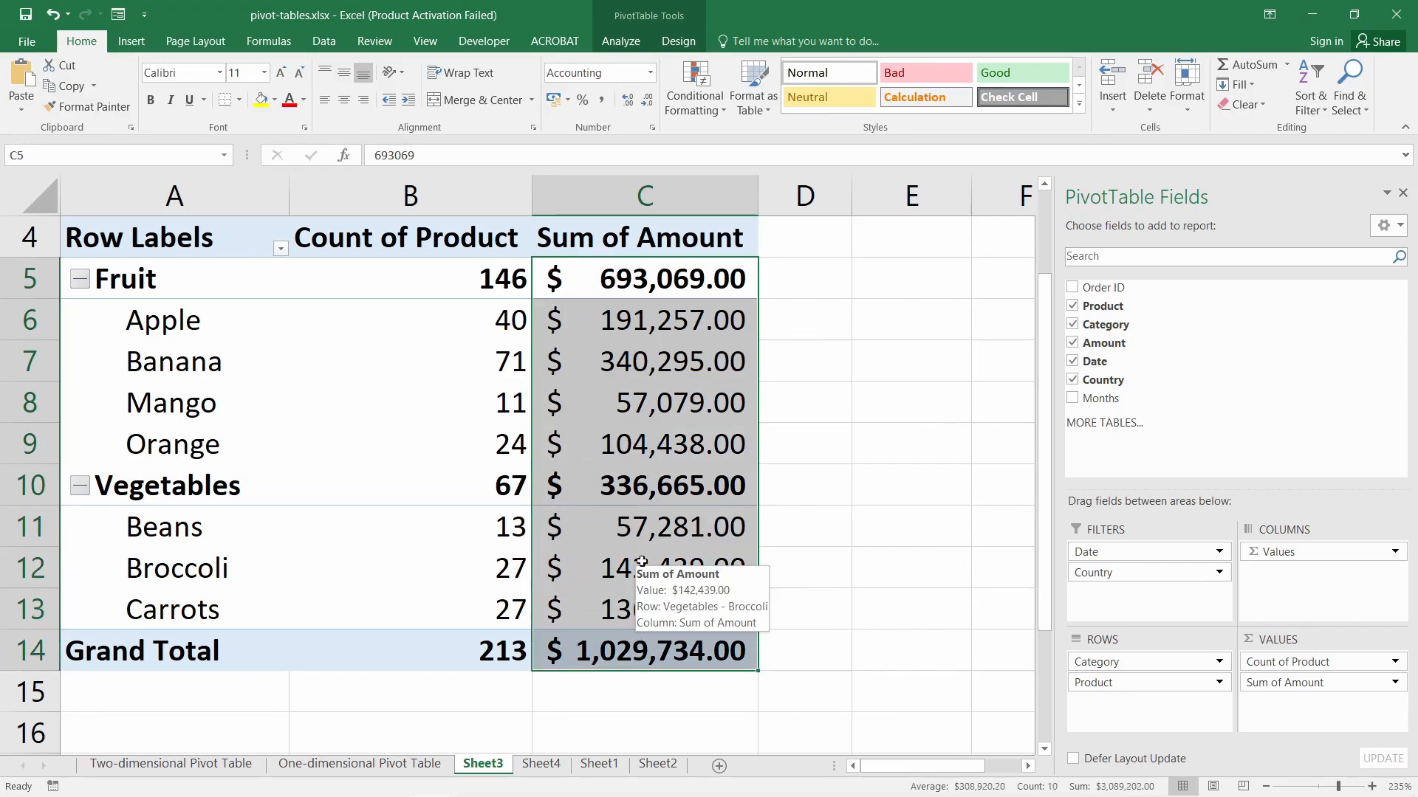
- Rename the Count of Product value field as "No. of Products", keeping Count as its calculation
left_click(425, 330)
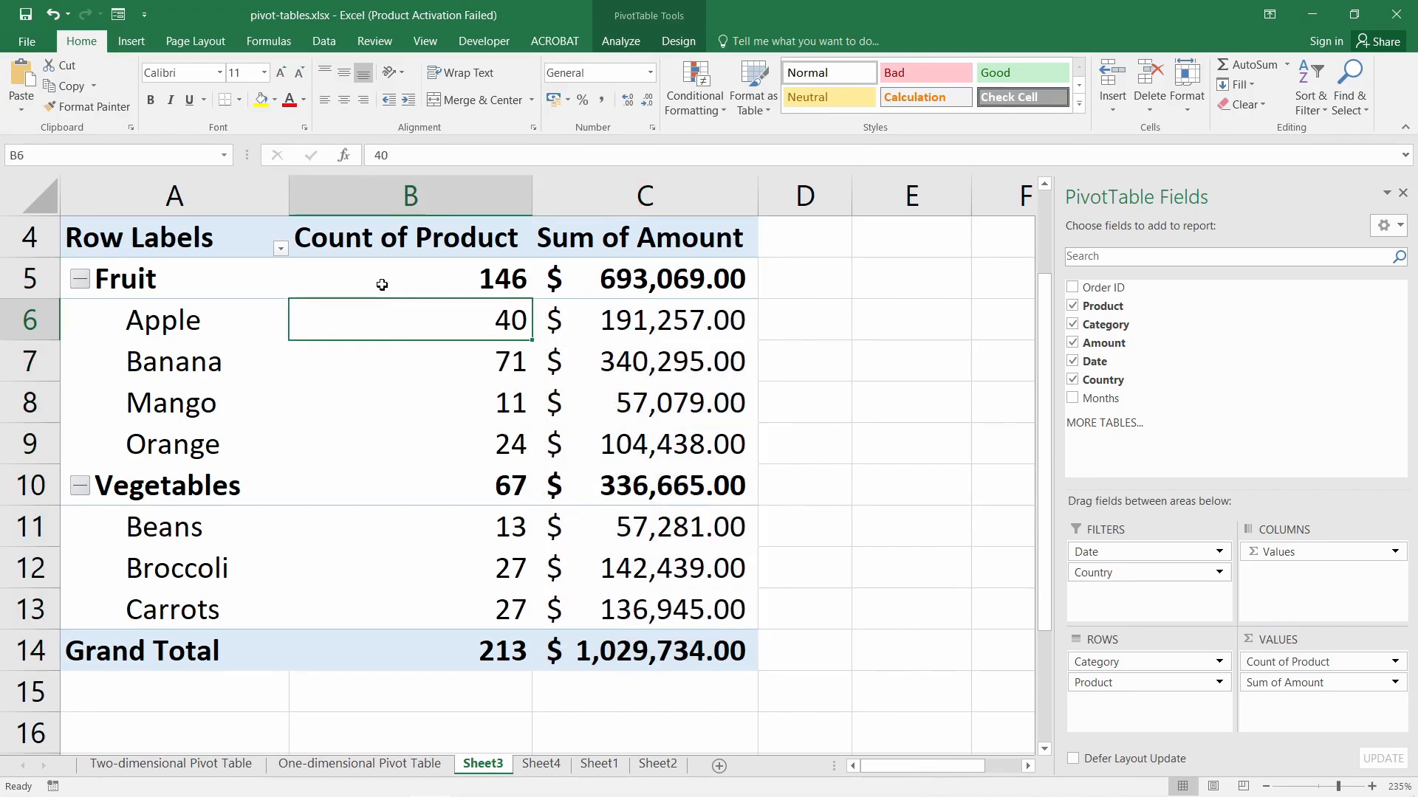
left_click(382, 284)
left_click(409, 247)
double_click(409, 247)
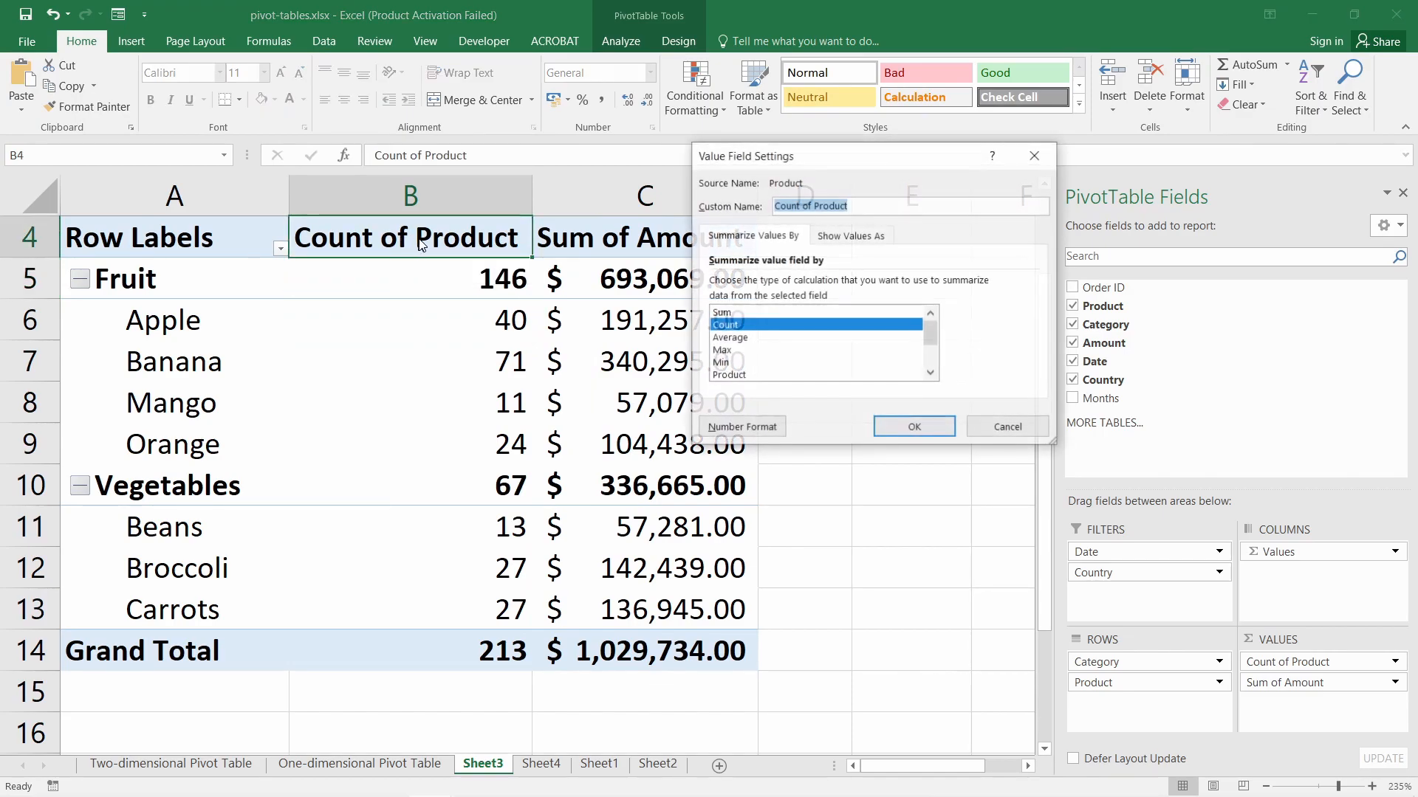
left_click(1005, 426)
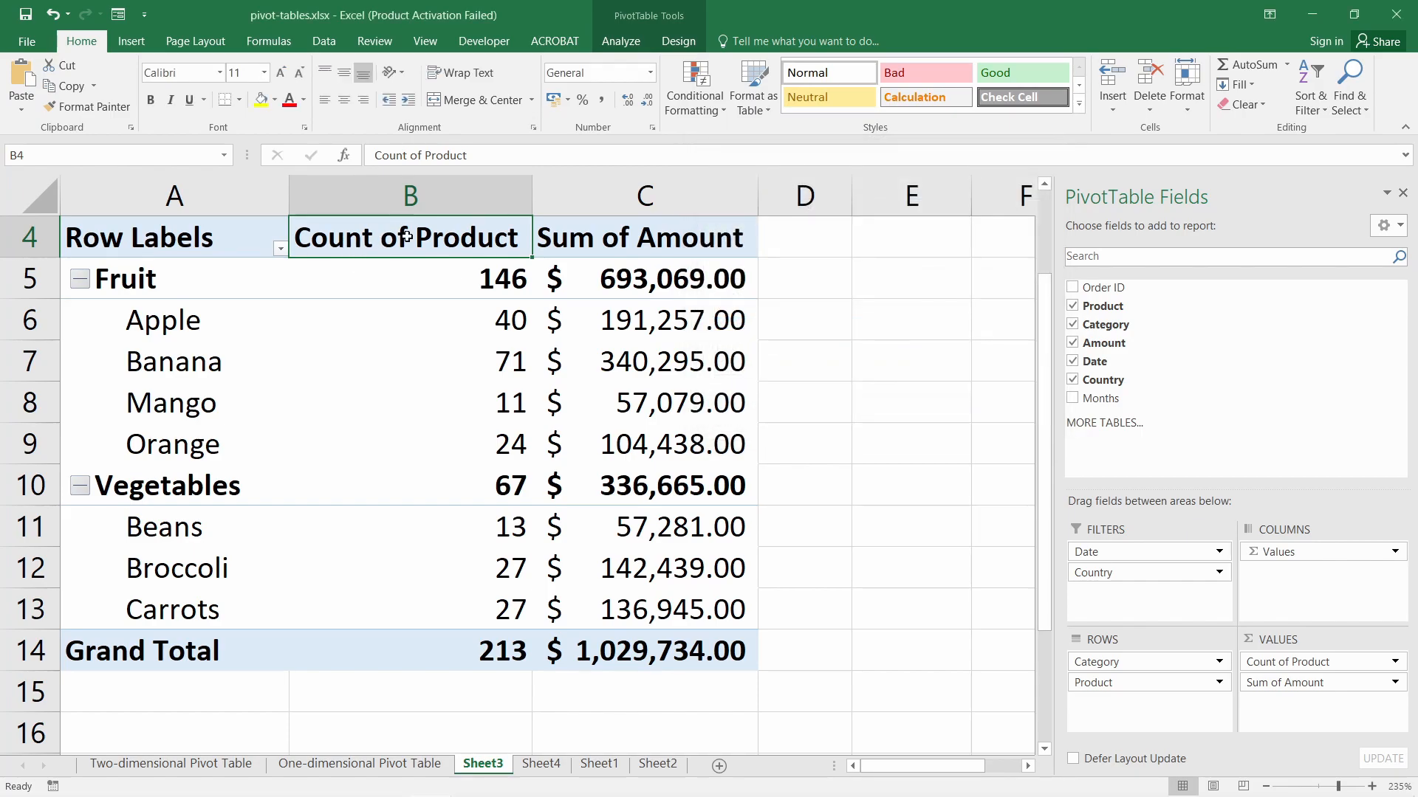
double_click(407, 236)
left_click_drag(757, 151, 591, 345)
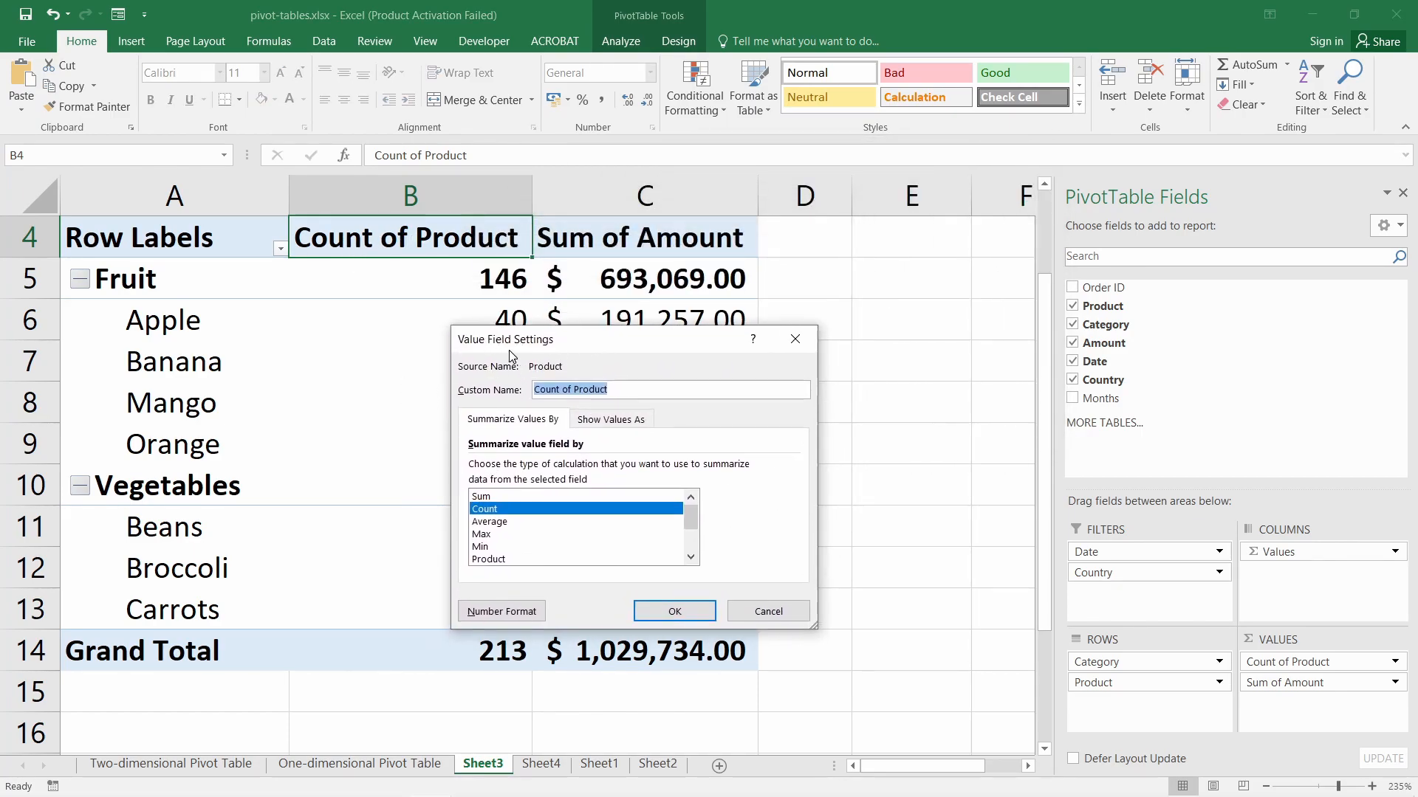
left_click_drag(577, 397, 547, 389)
type("No.")
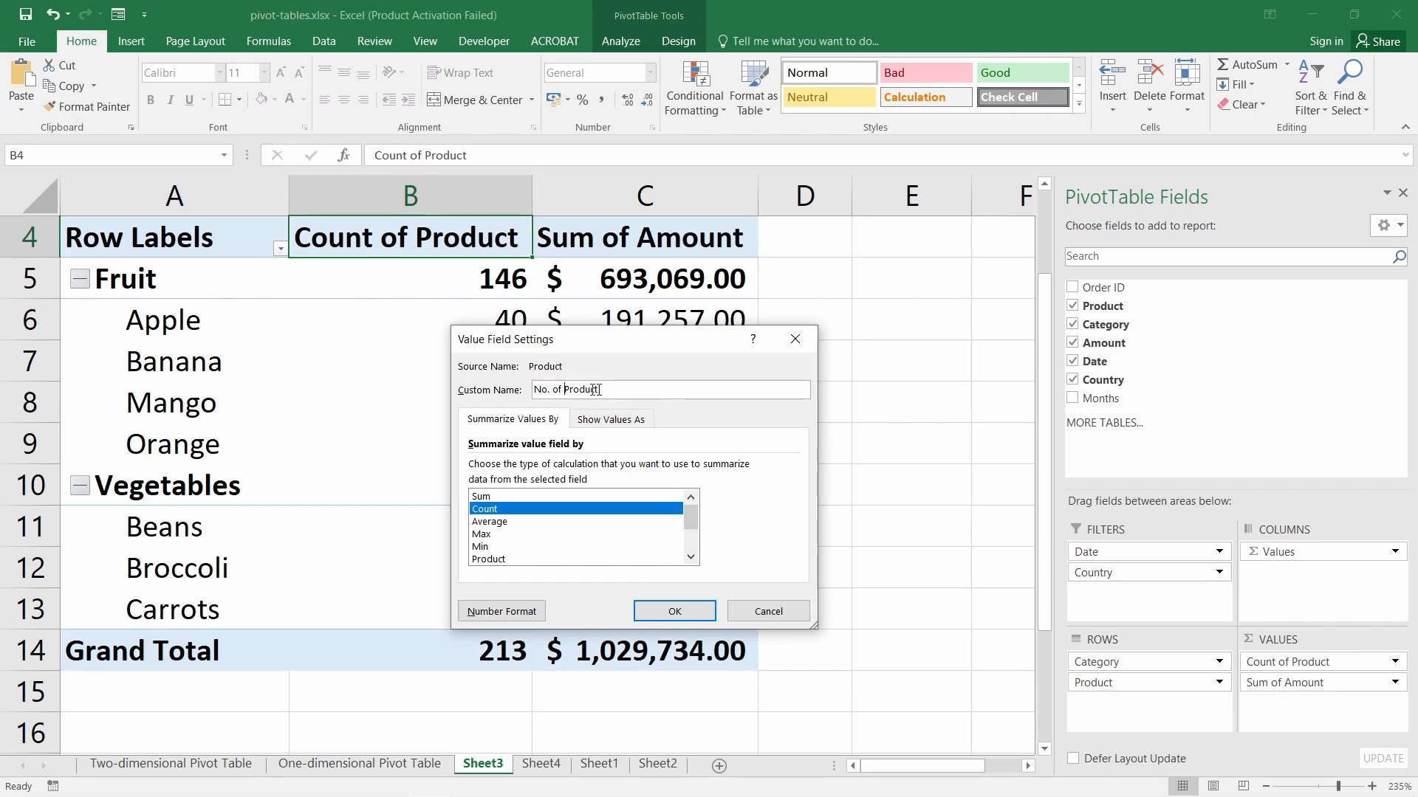
type("s")
left_click(675, 613)
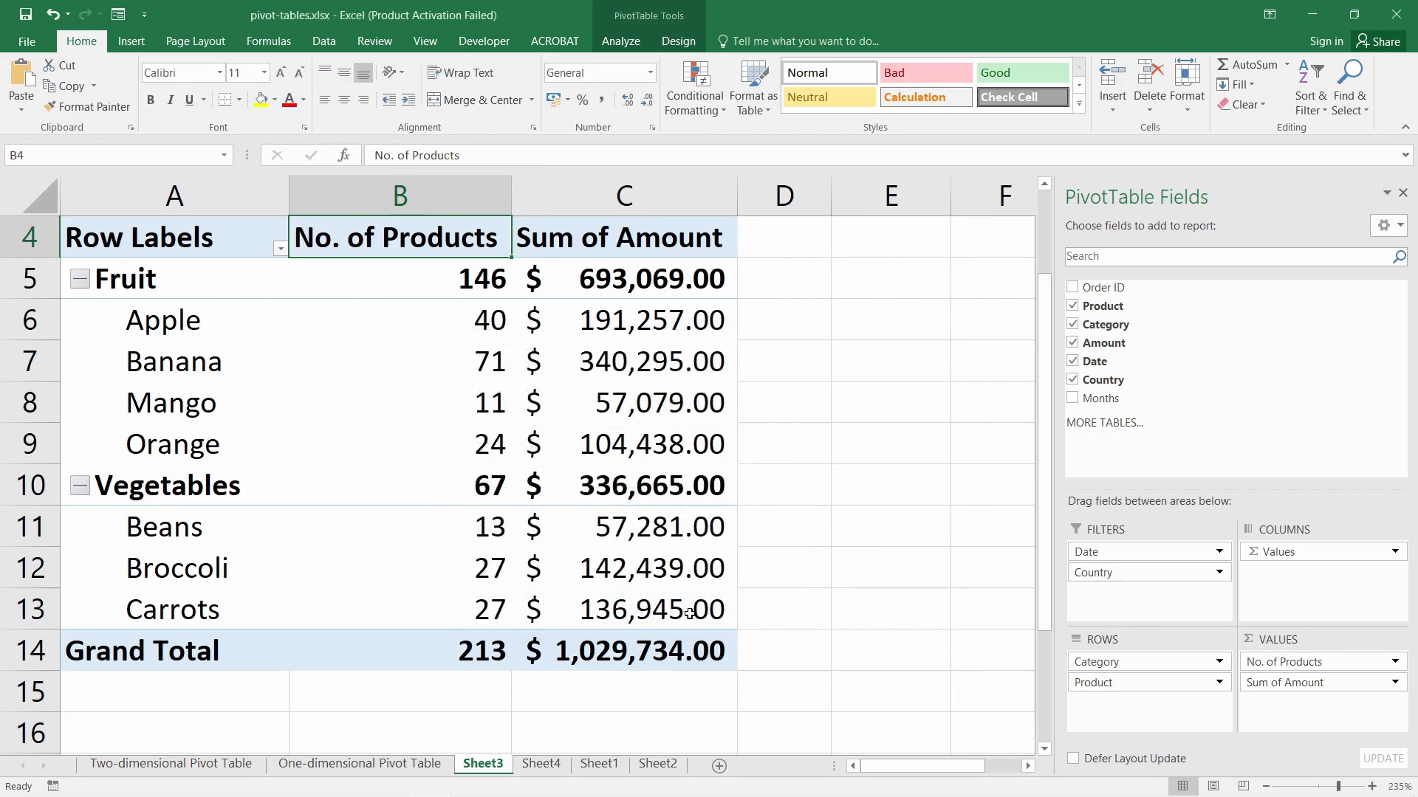
- Rename the Row Labels header of the PivotTable as "Category"
left_click(184, 247)
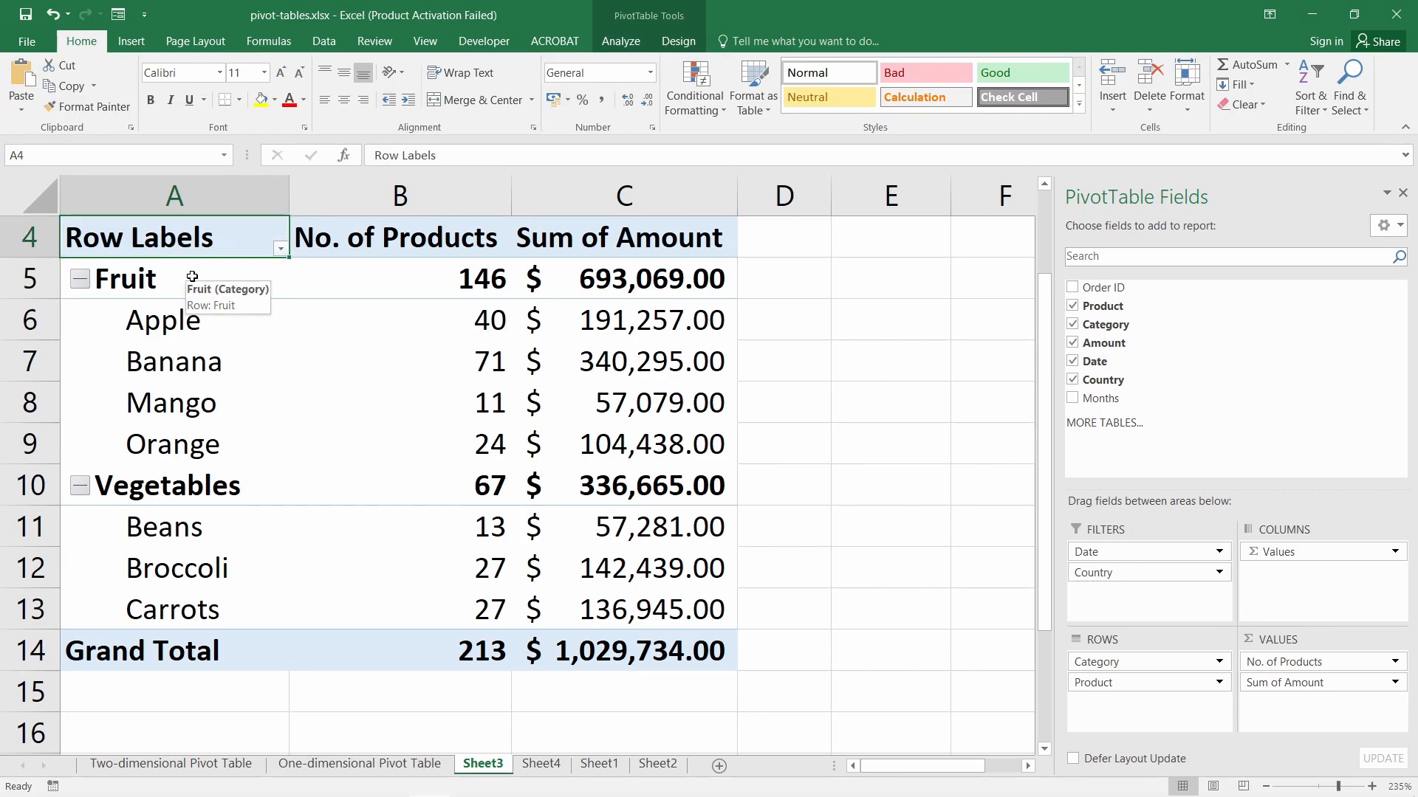
type("Categoy")
key("BackSpace")
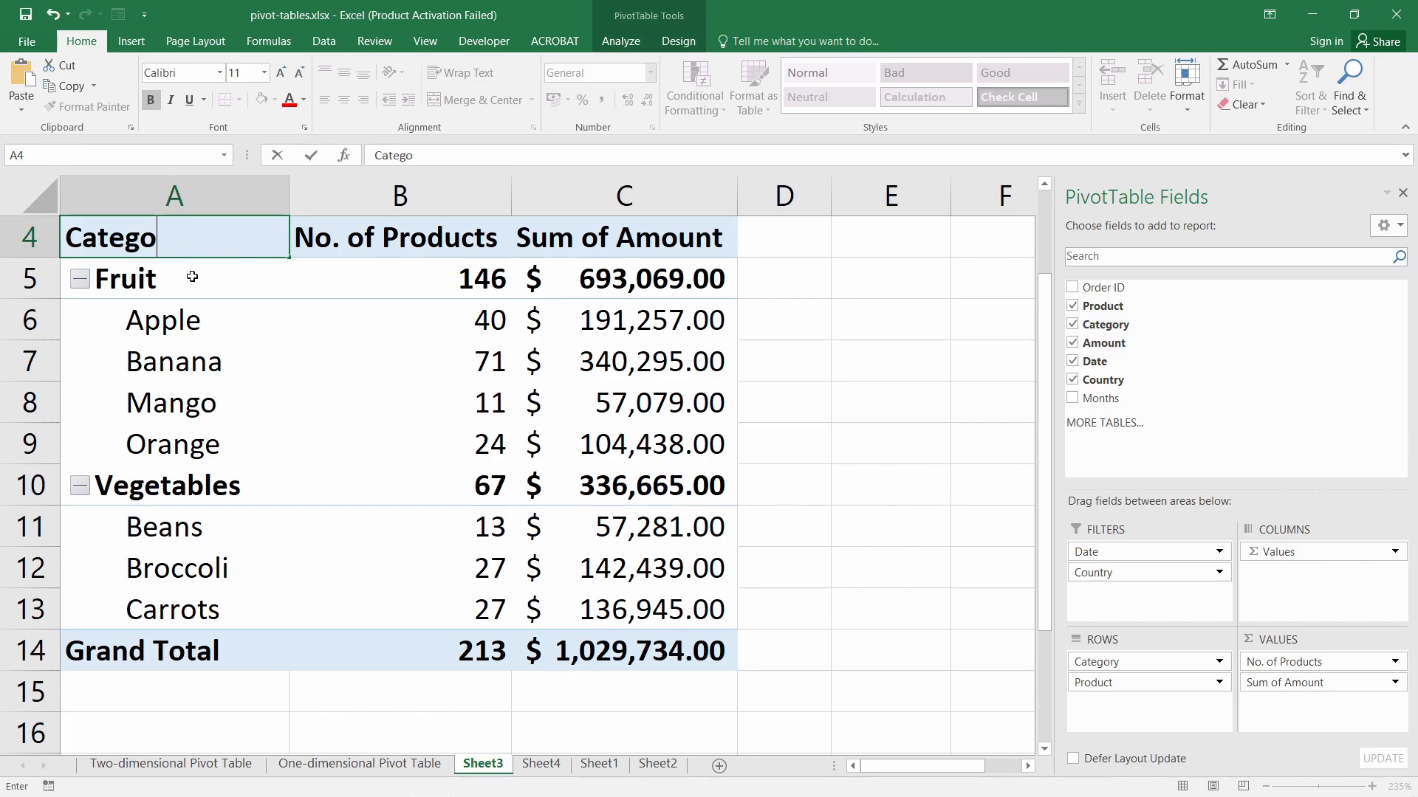
type("ry")
left_click(687, 236)
- Rename the Sum of Amount value field as "Amount of Product", keeping Sum as its calculation
double_click(619, 240)
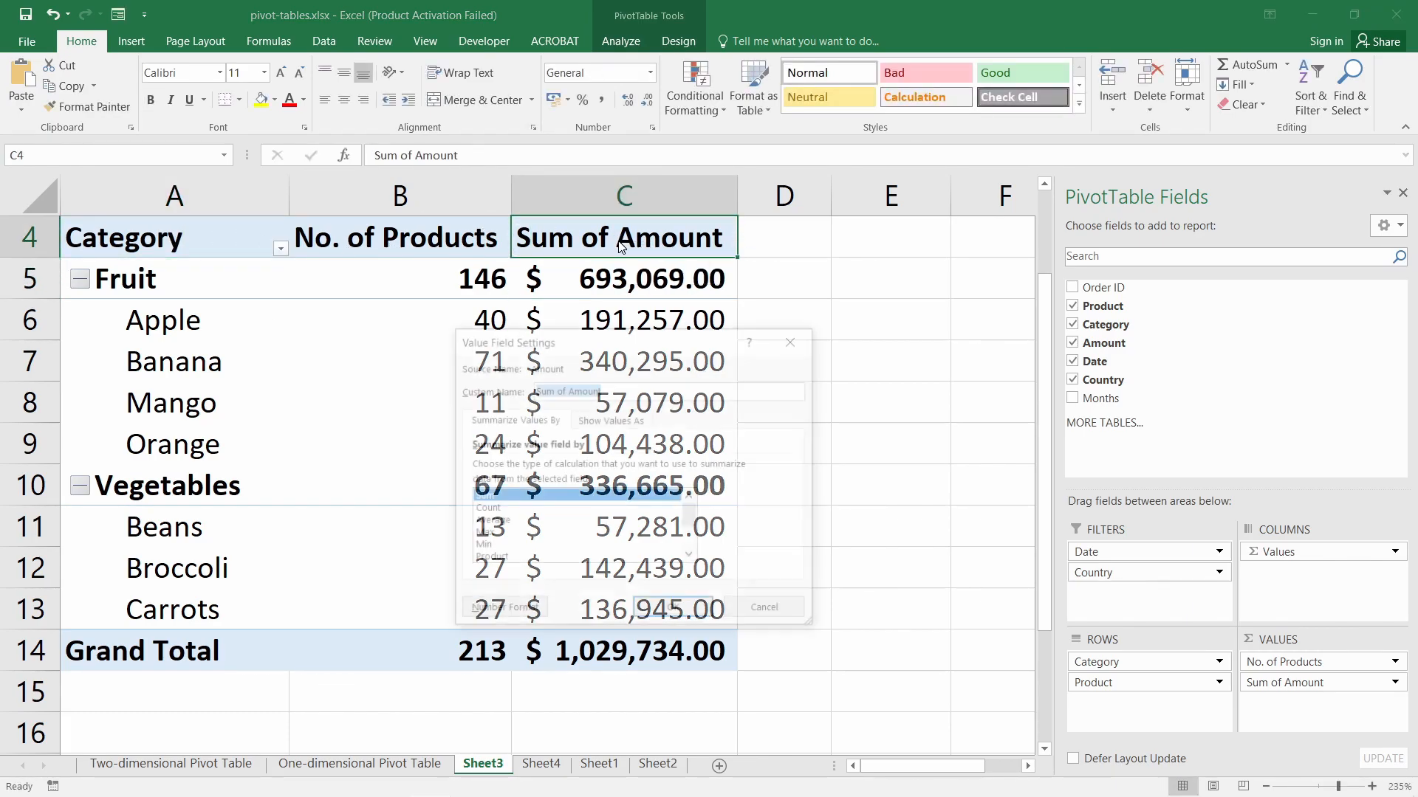
left_click(570, 389)
left_click_drag(570, 390, 497, 392)
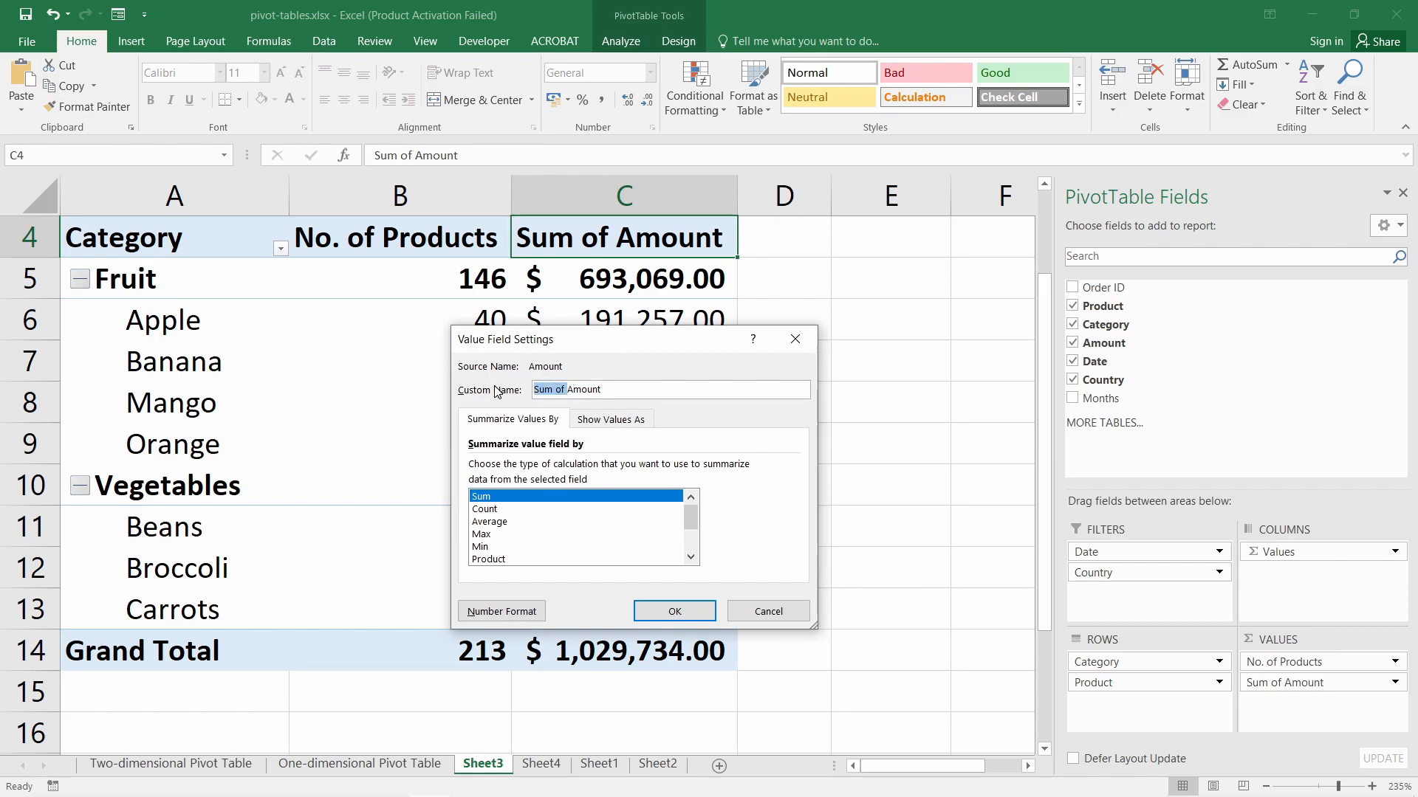
key("BackSpace")
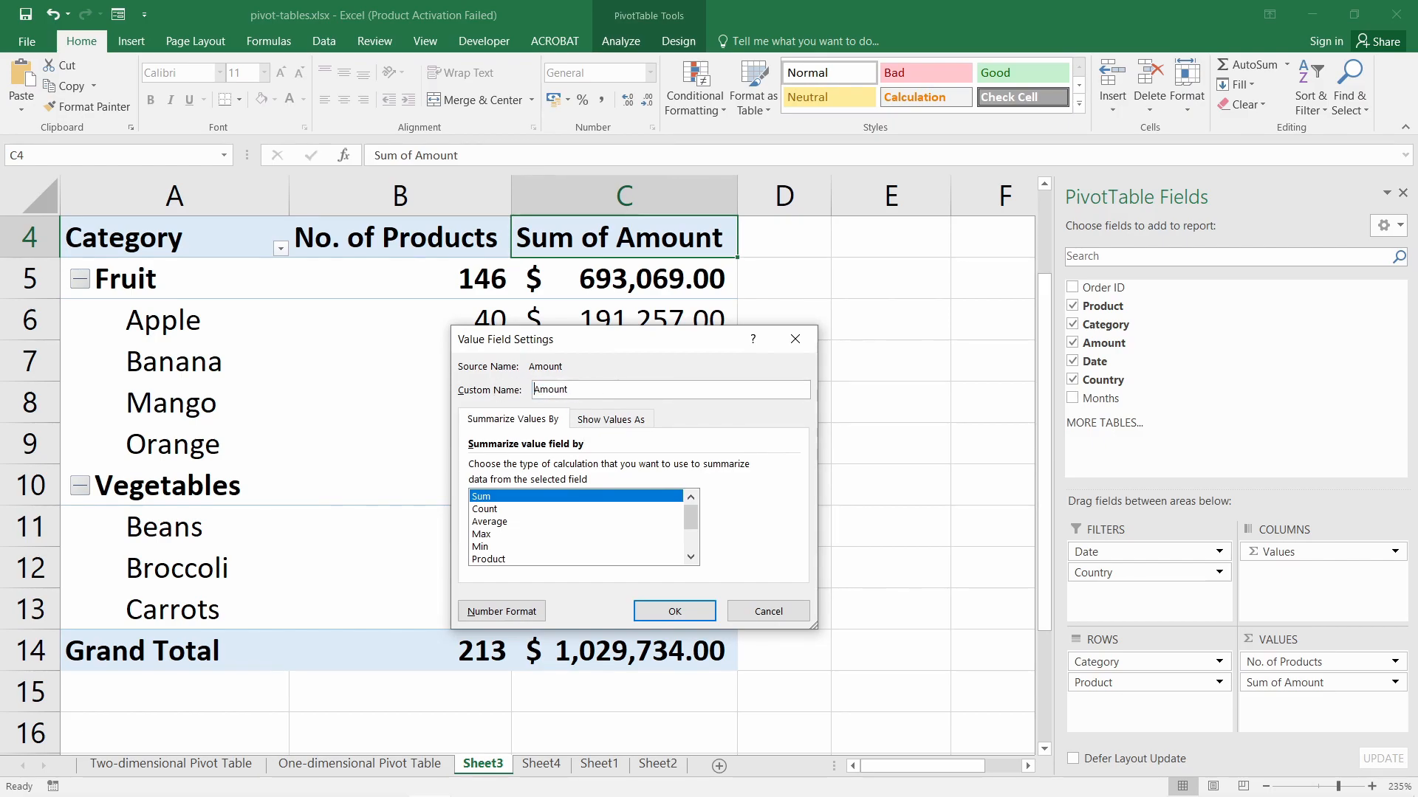
left_click(674, 611)
left_click(718, 453)
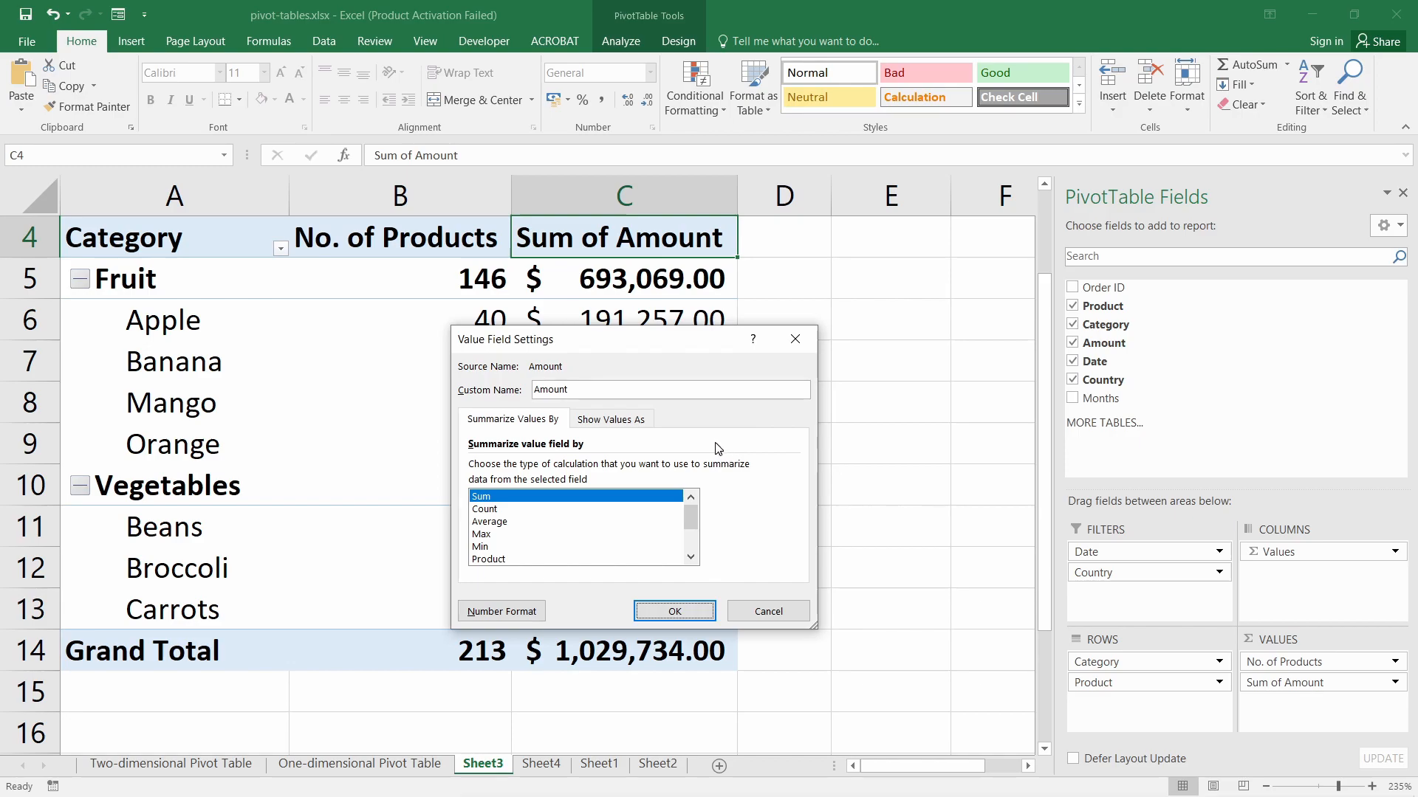
left_click(537, 389)
left_click(675, 612)
left_click(687, 263)
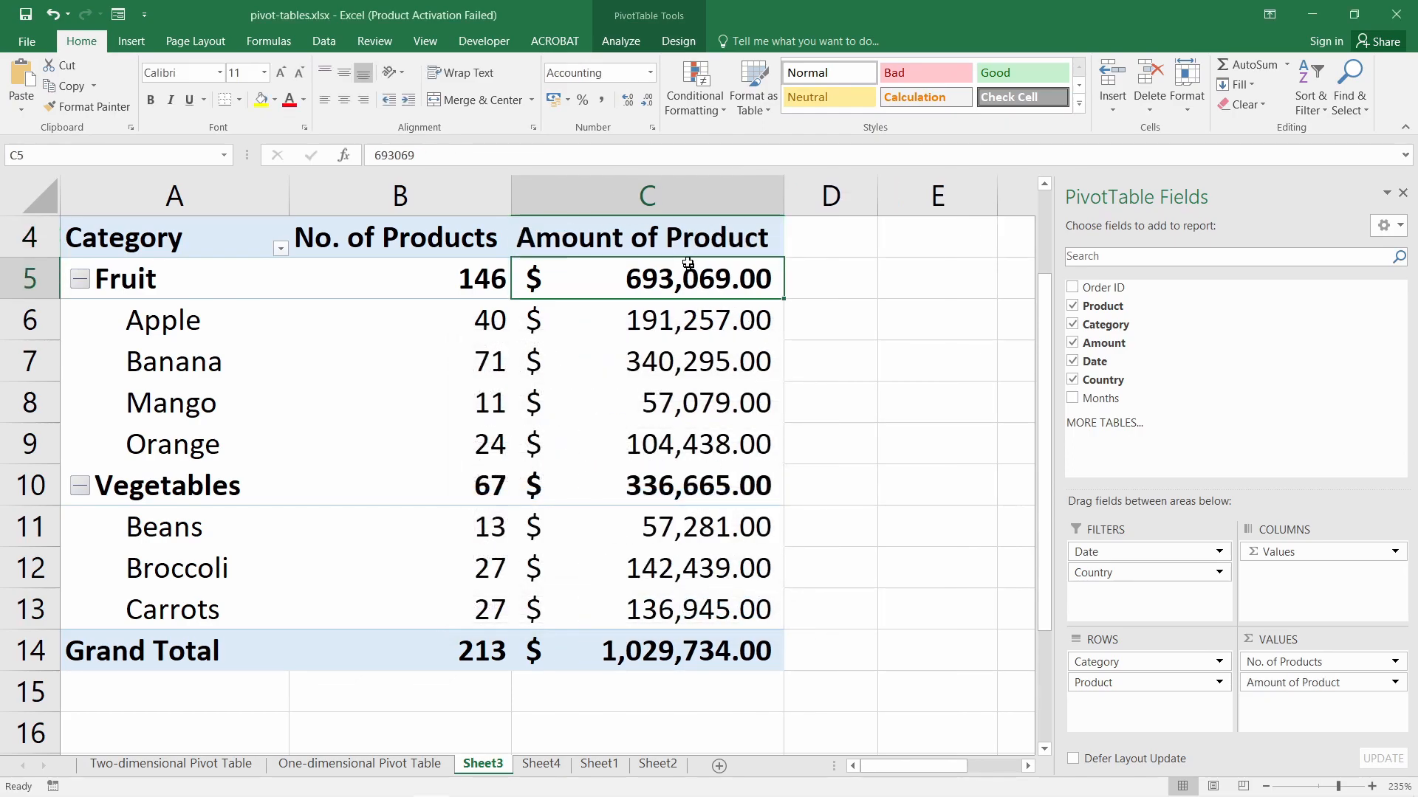
left_click(684, 241)
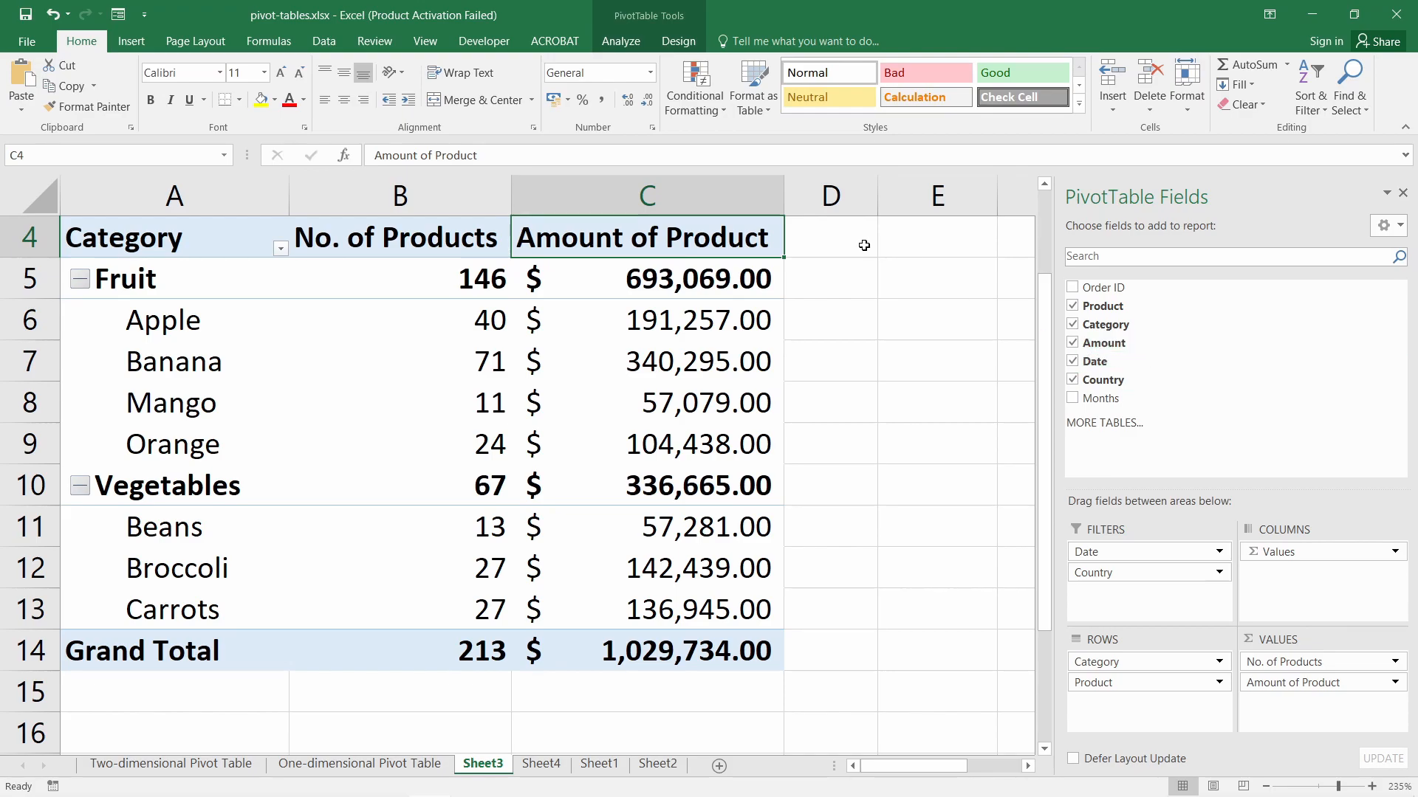
left_click(685, 280)
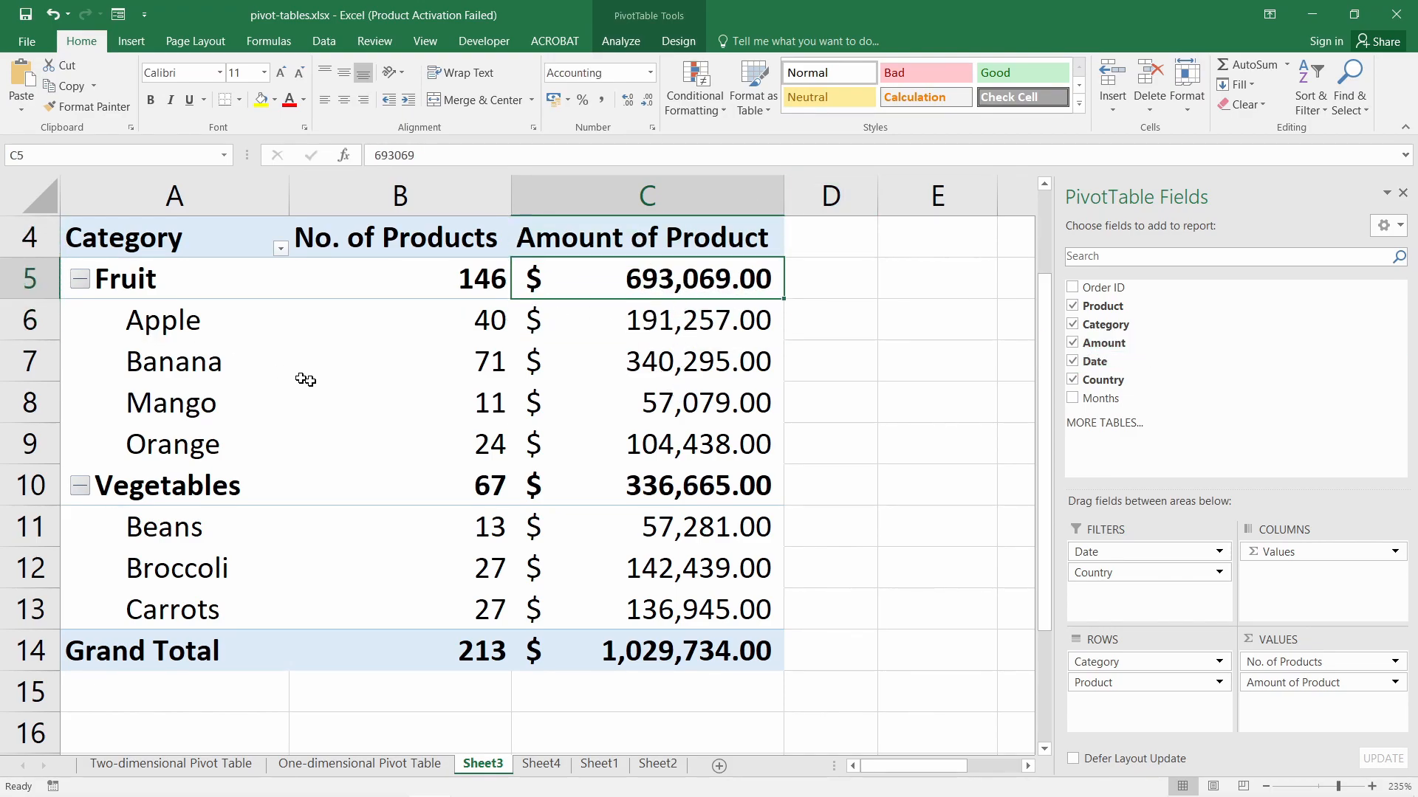
- Filter the PivotTable by Country to show only Canada and look over the filtered rows
scroll(305, 380, "up", 1)
left_click(503, 289)
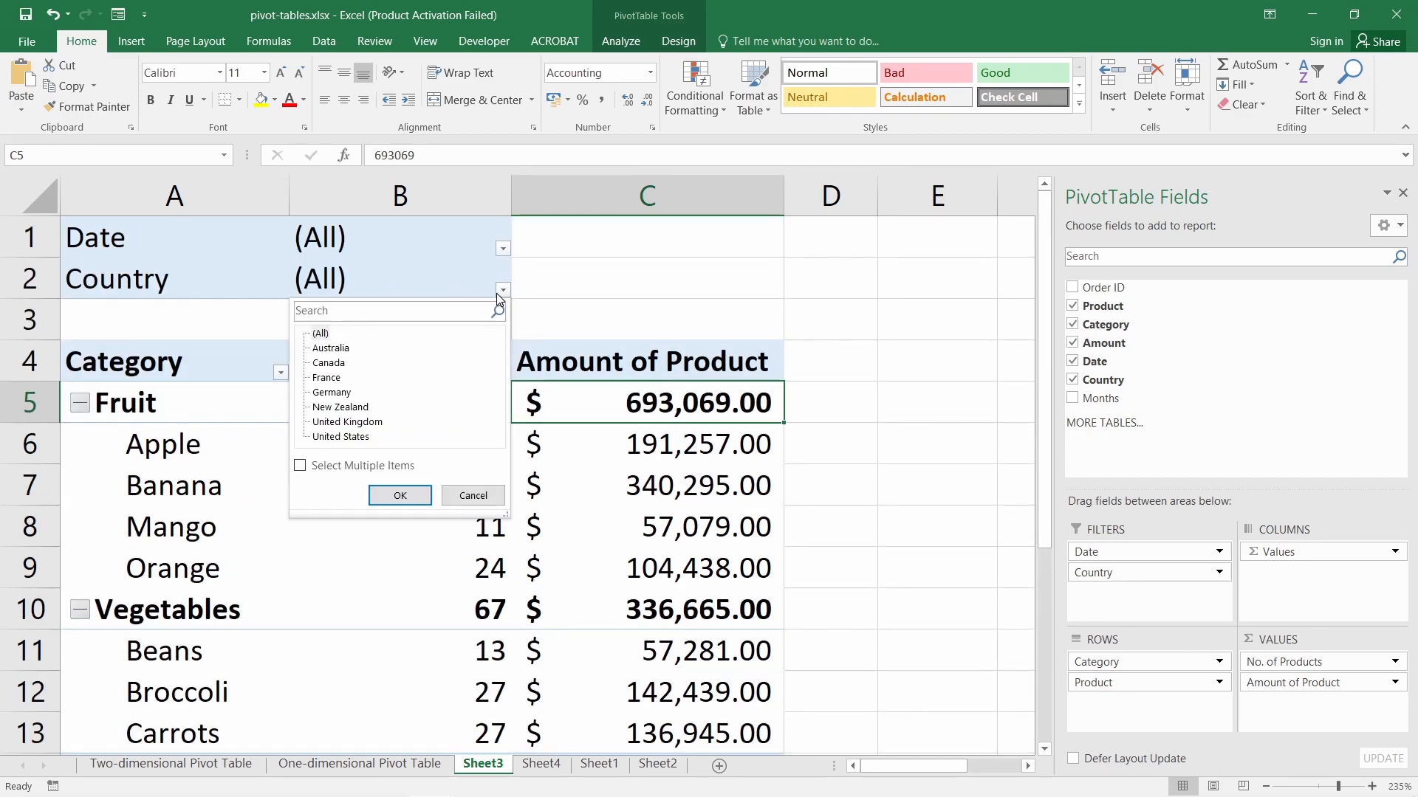
left_click(335, 367)
left_click(400, 494)
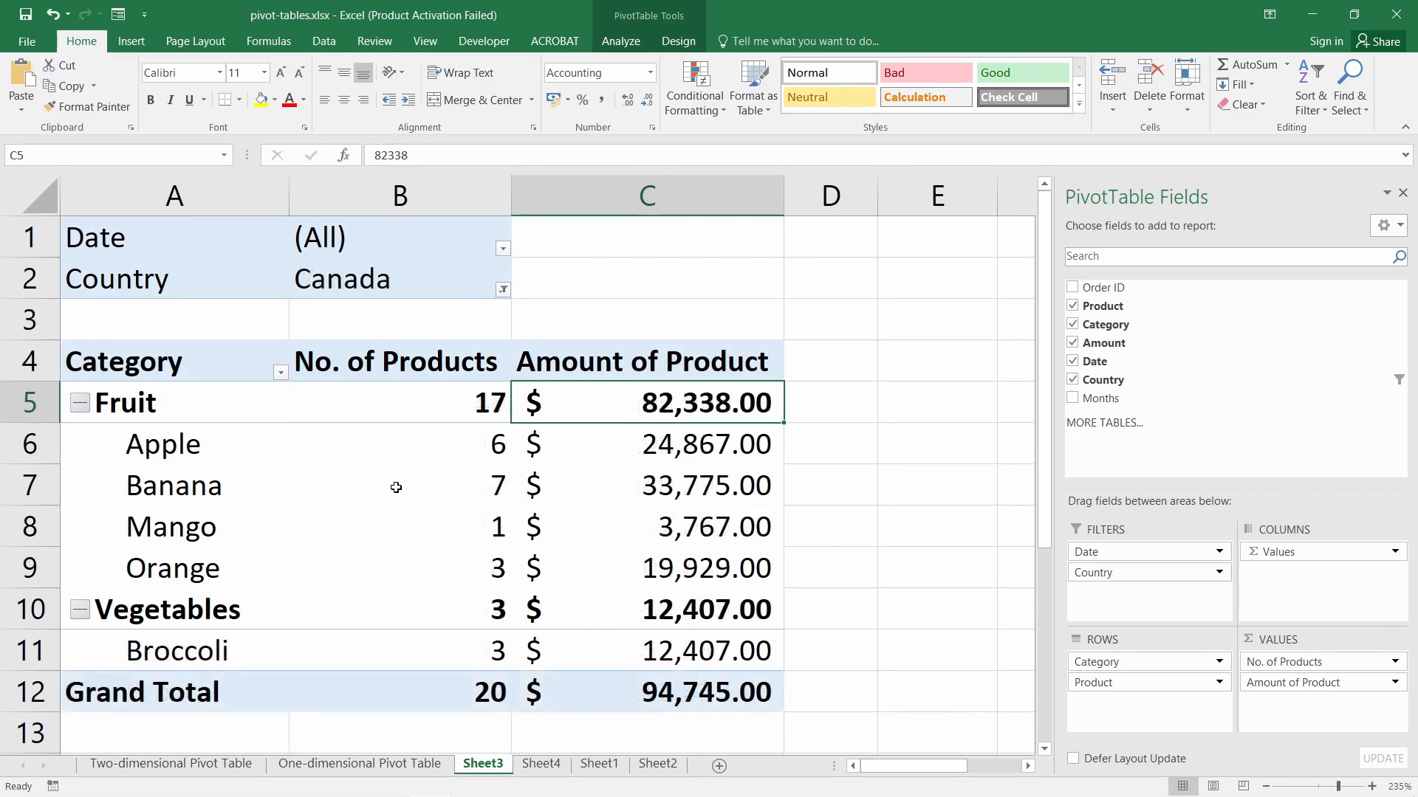
scroll(415, 499, "down", 1)
scroll(415, 497, "up", 1)
- Browse the dates offered by the Date filter and close it without choosing any
left_click(502, 249)
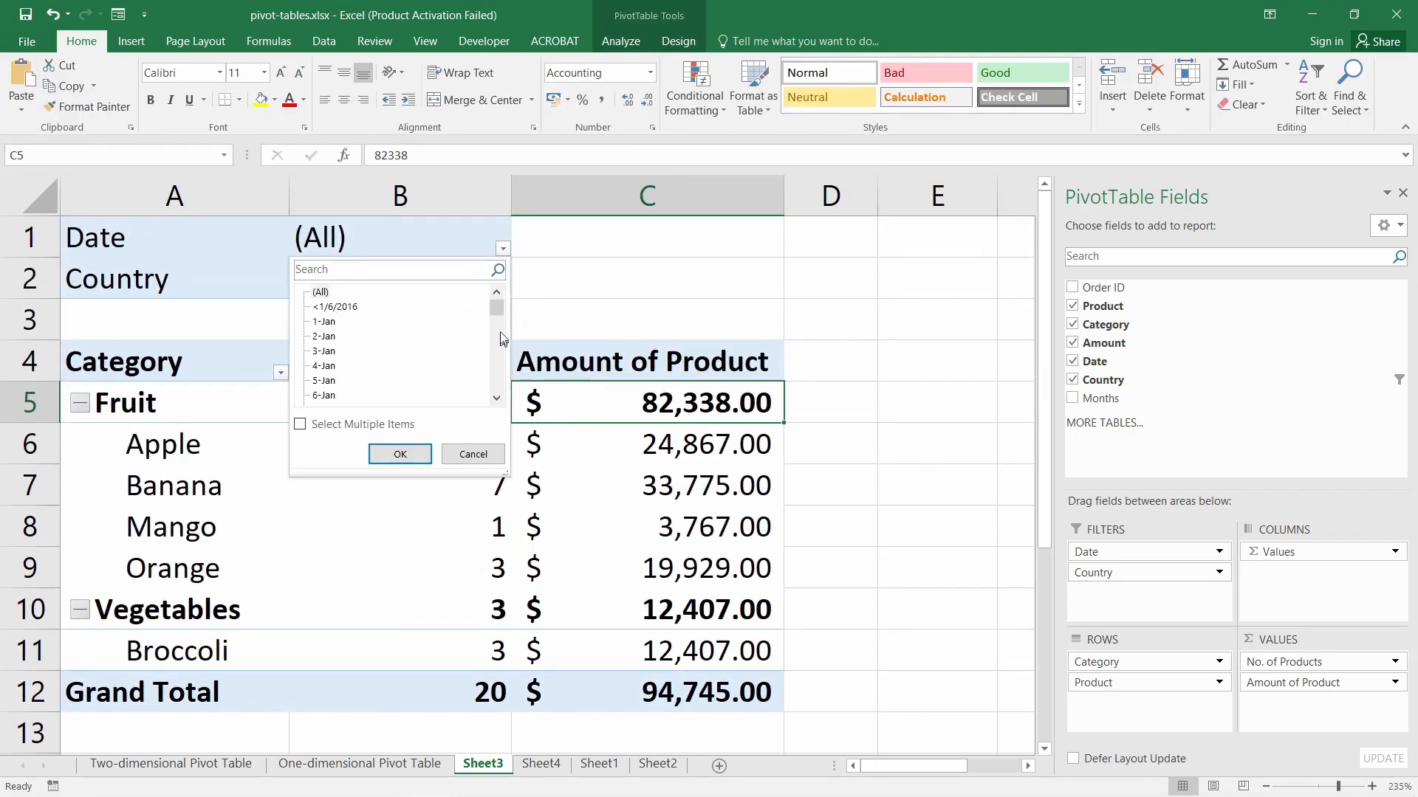
mouse_move(497, 309)
left_mouse_down()
mouse_move(501, 406)
mouse_move(499, 308)
left_mouse_up()
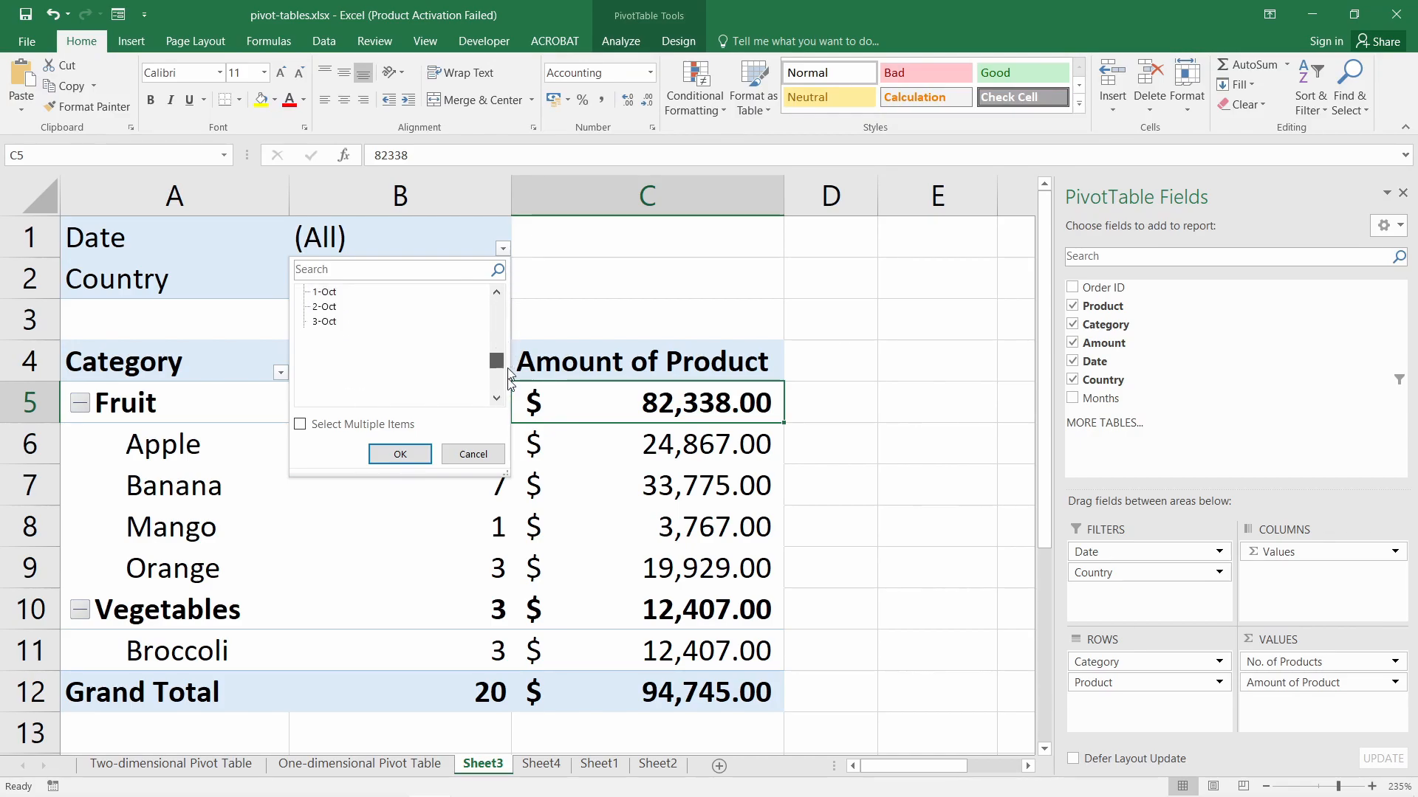
left_click(473, 455)
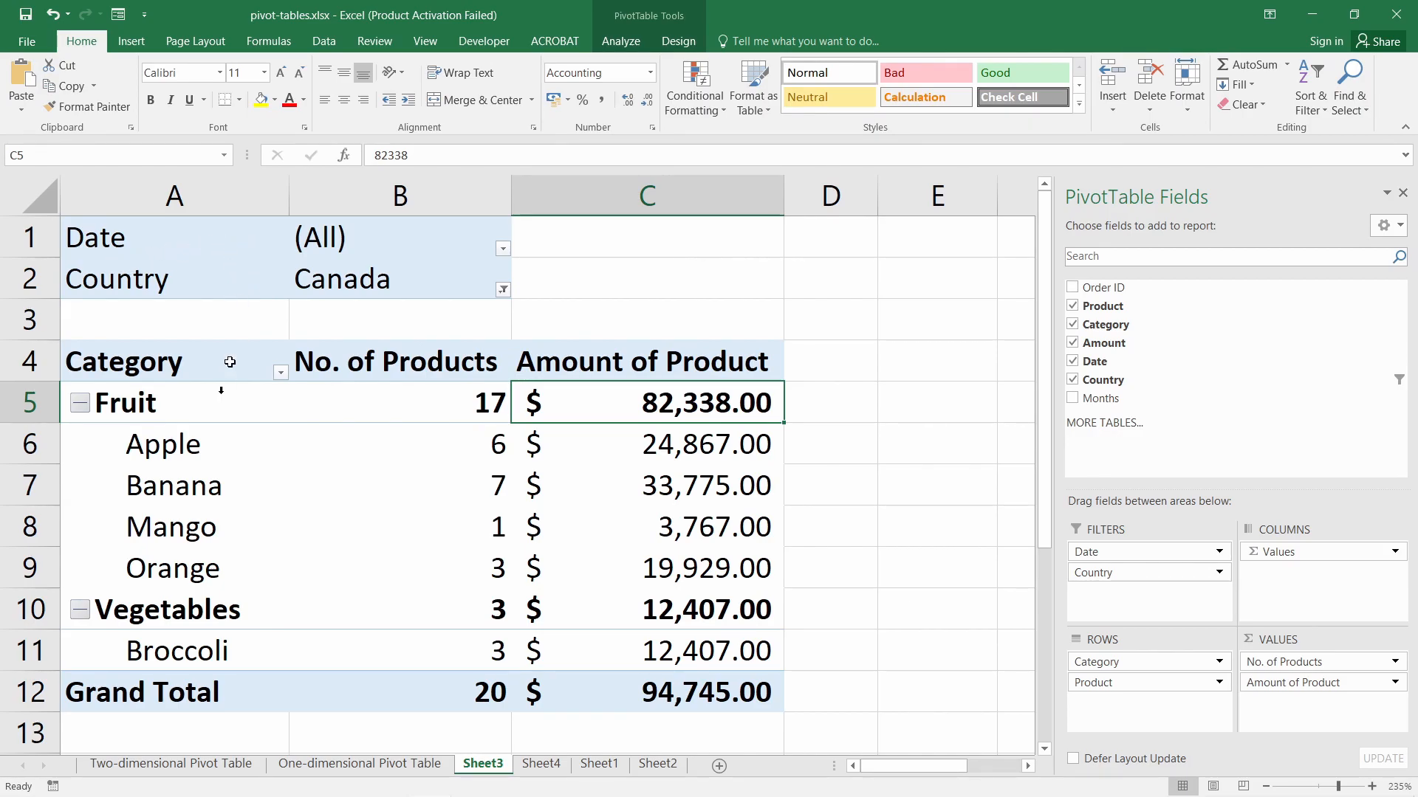
left_click(340, 237)
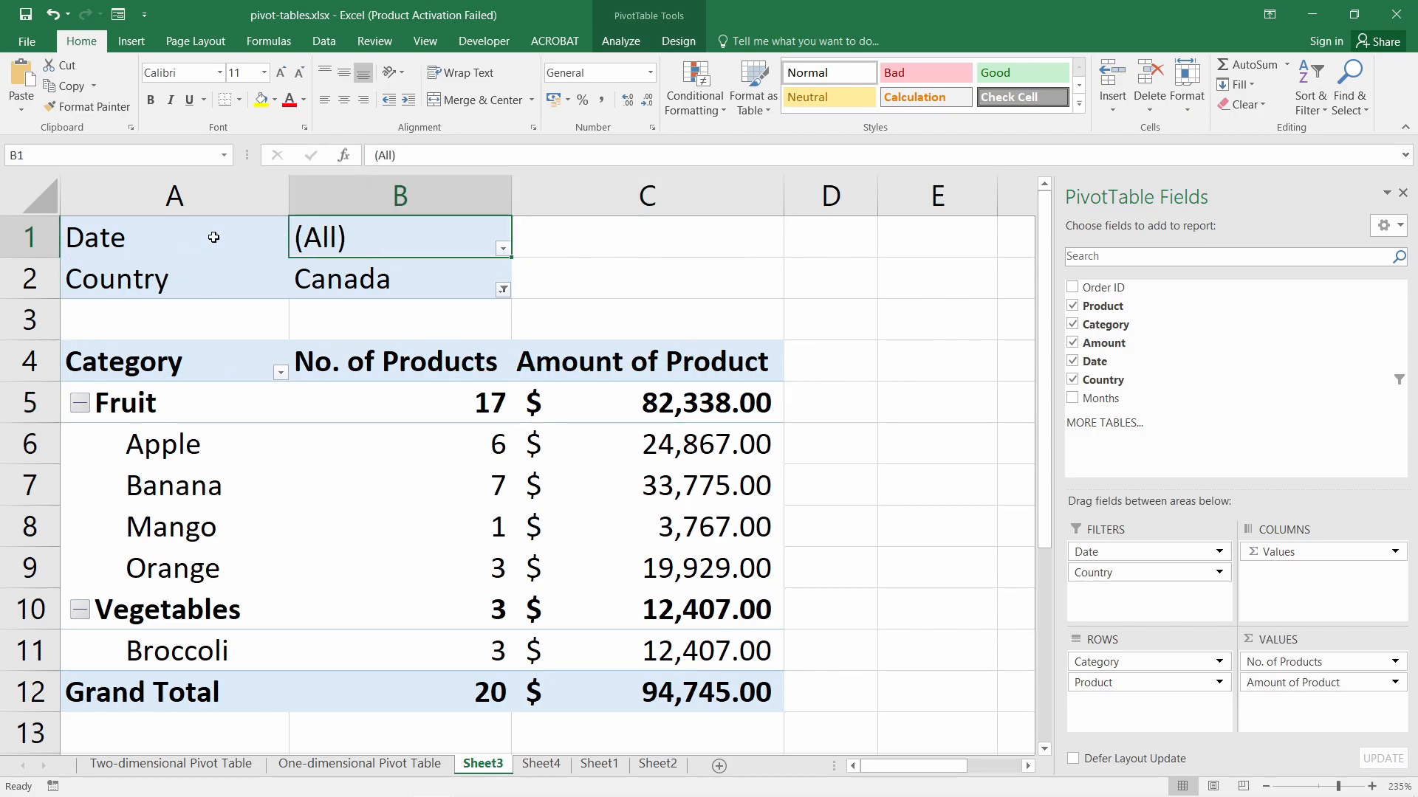
left_click(502, 249)
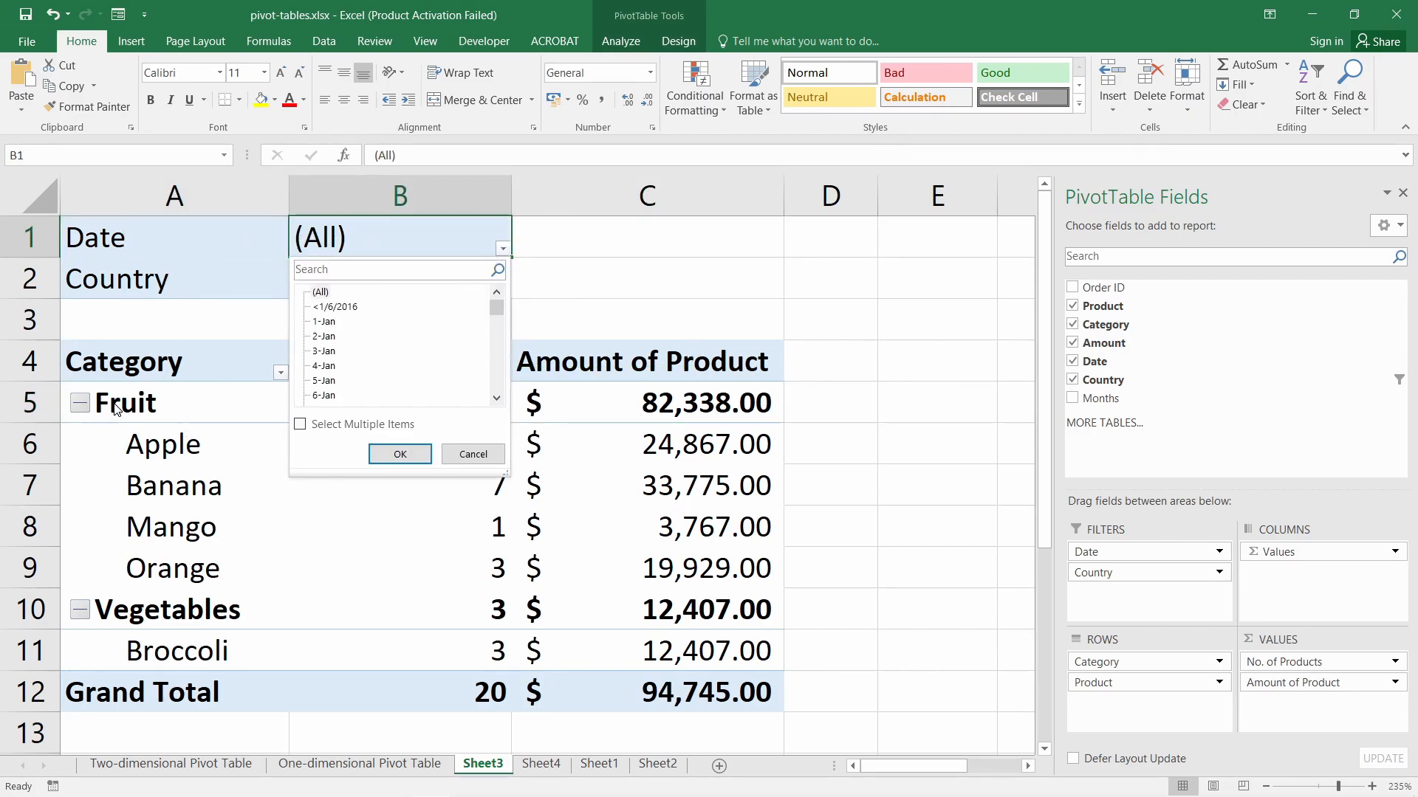
left_click(186, 405)
- Examine the Canada-filtered PivotTable from its headers to the Grand Total, including the Vegetables count and amount
left_click_drag(159, 361, 721, 687)
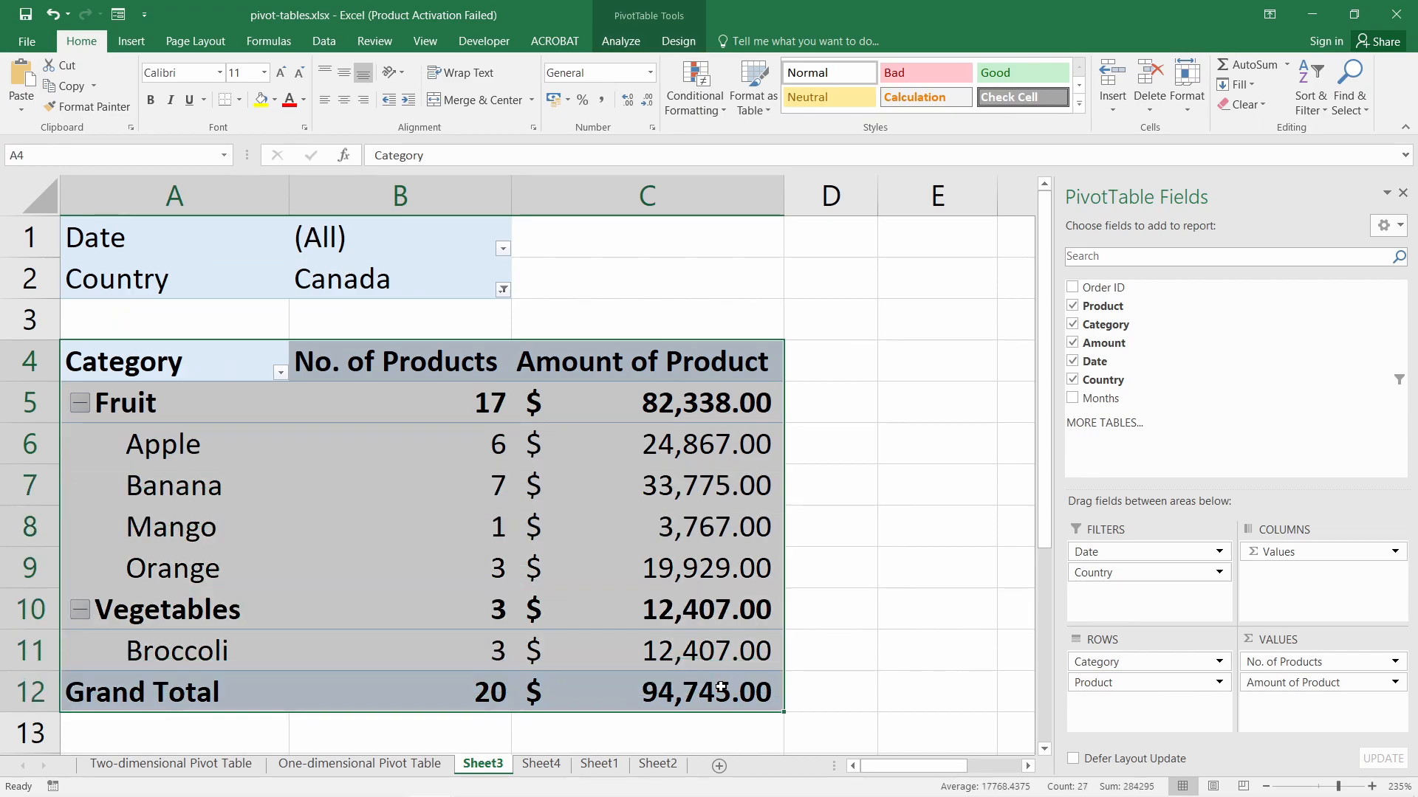
left_click(721, 687)
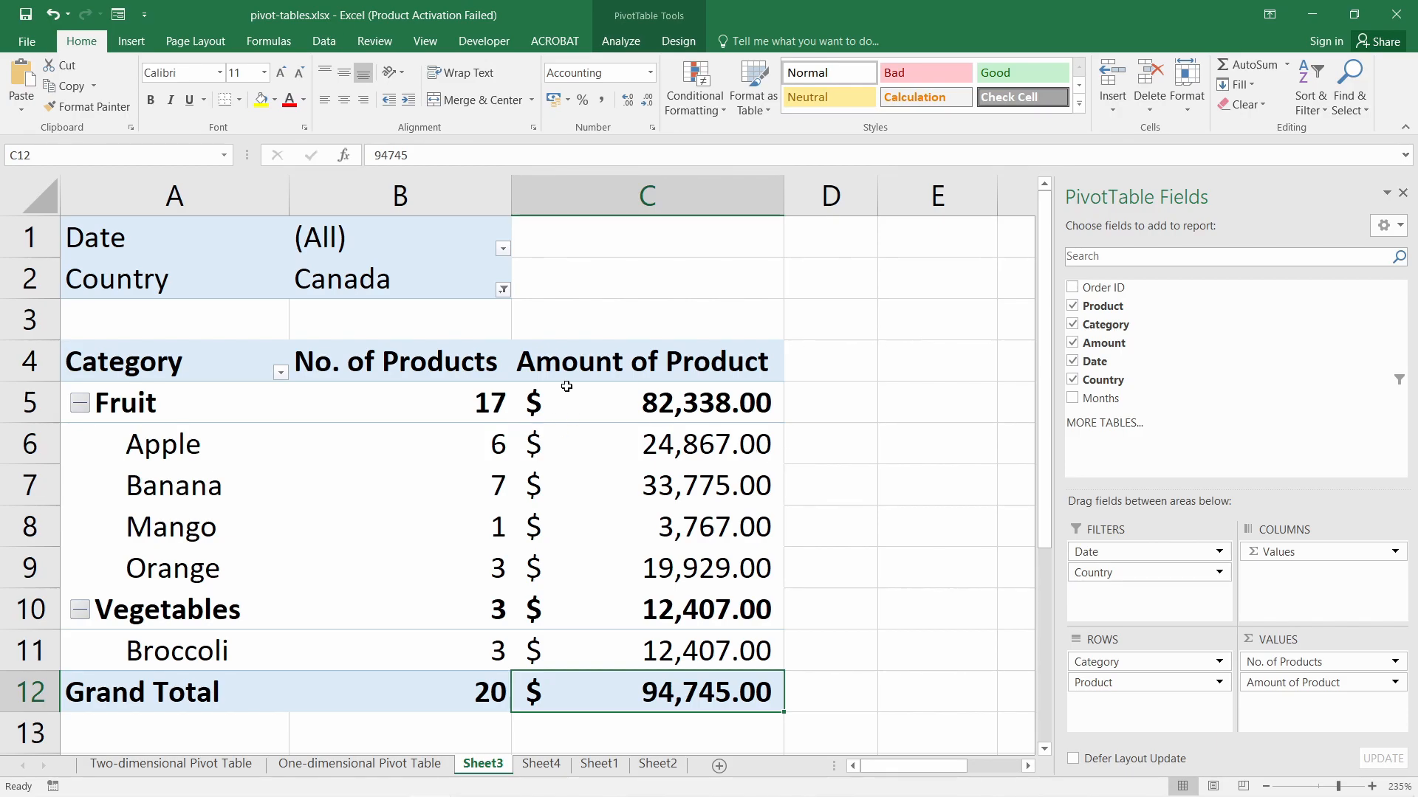
left_click(222, 614)
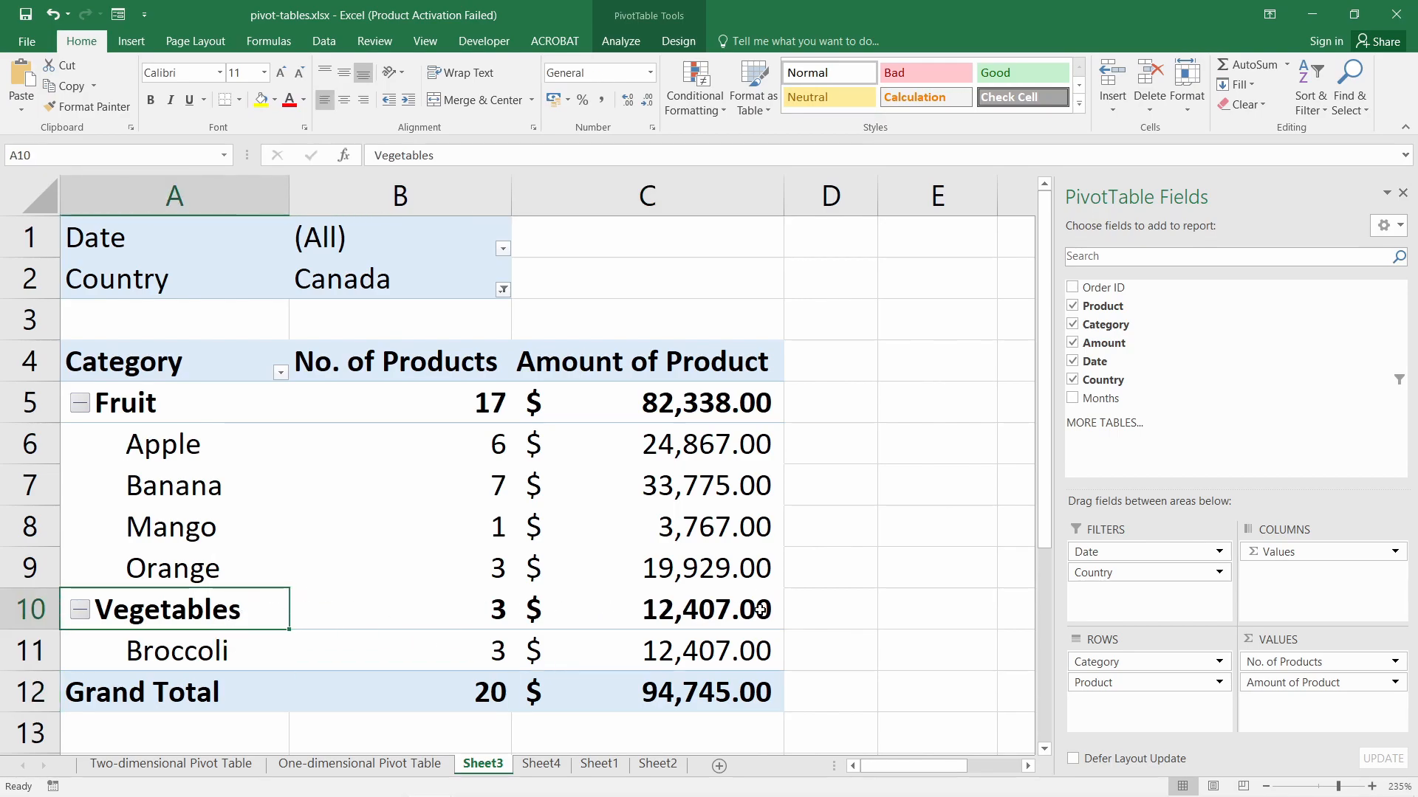
left_click_drag(760, 610, 258, 610)
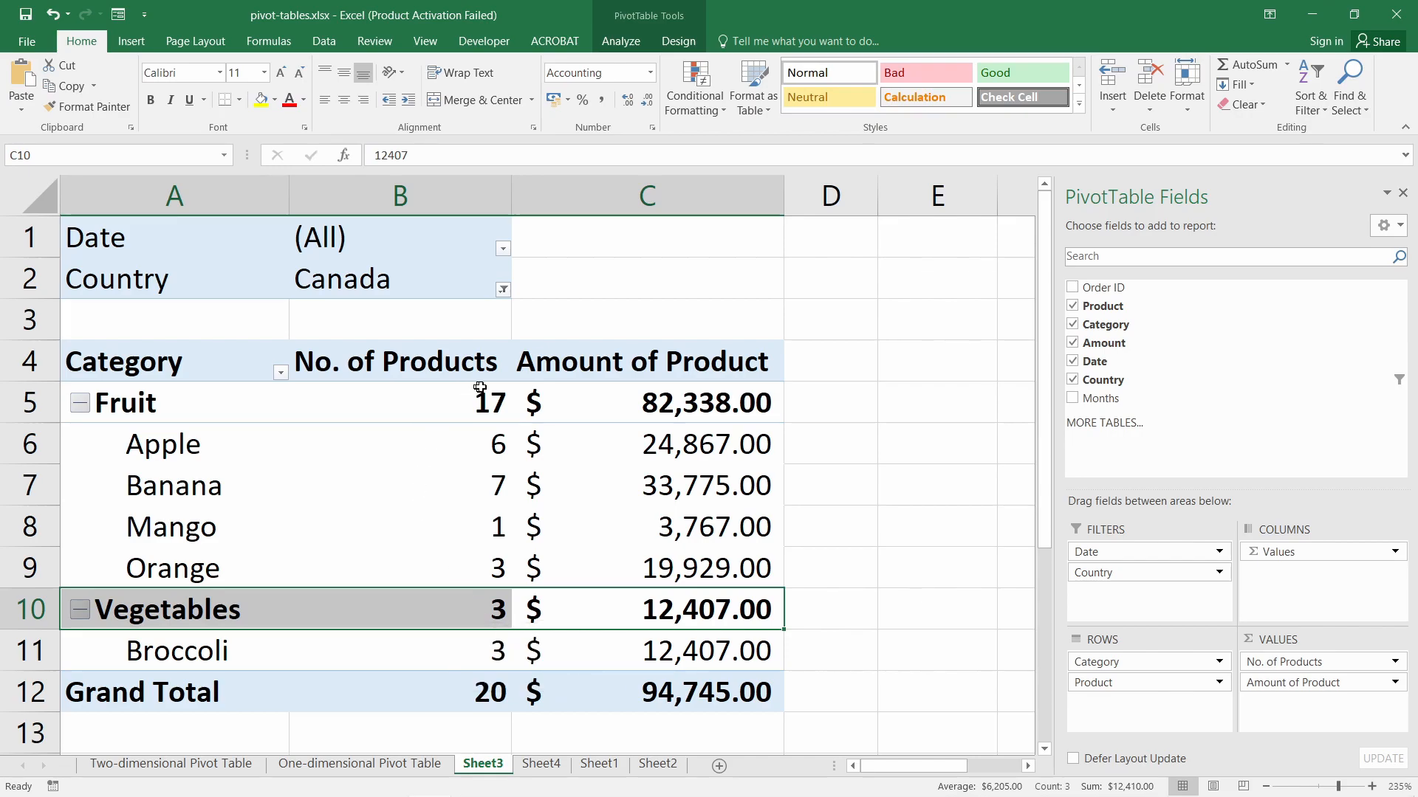
- Collapse the Vegetables group and extract the order records behind its Amount of Product value onto a new sheet
double_click(198, 612)
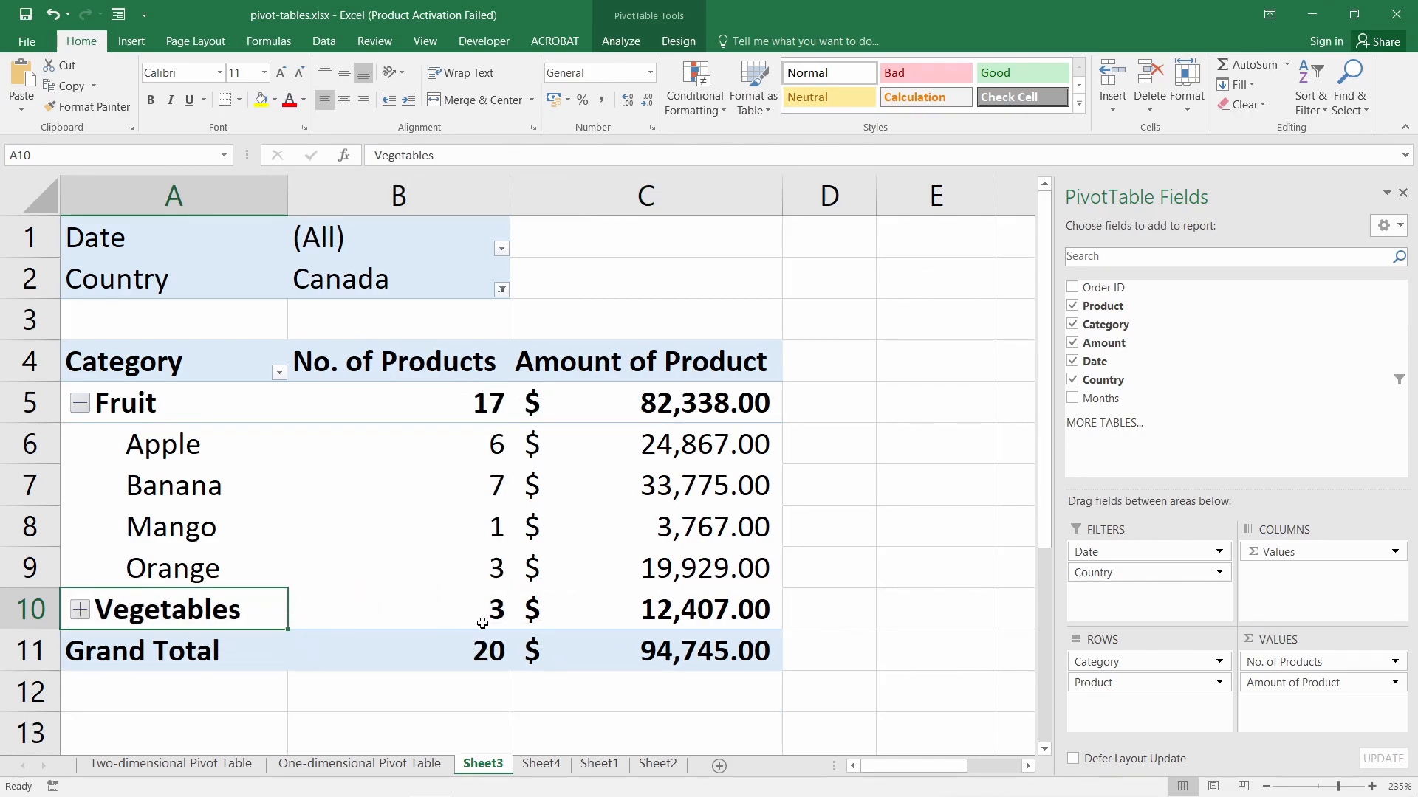
left_click(371, 614)
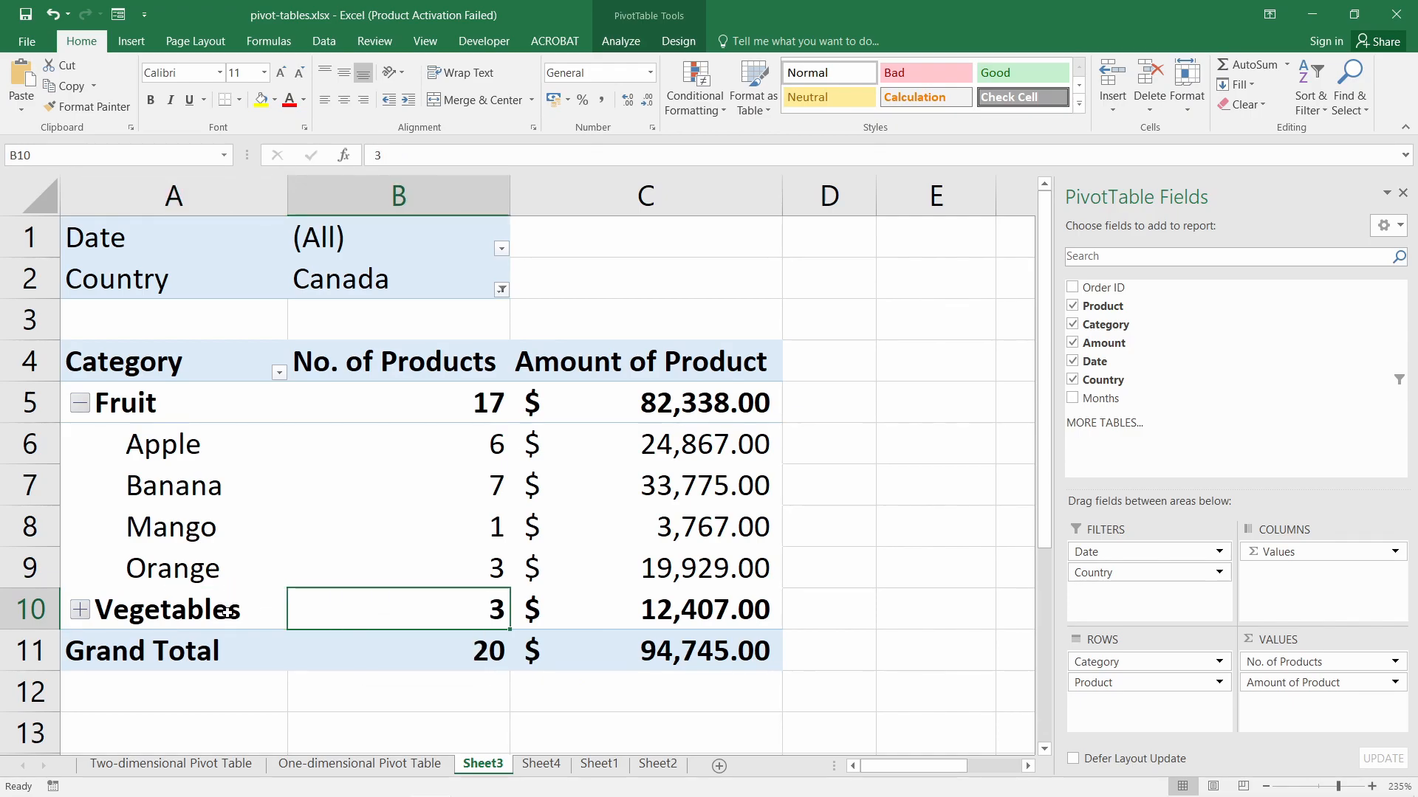
left_click(702, 614)
double_click(701, 614)
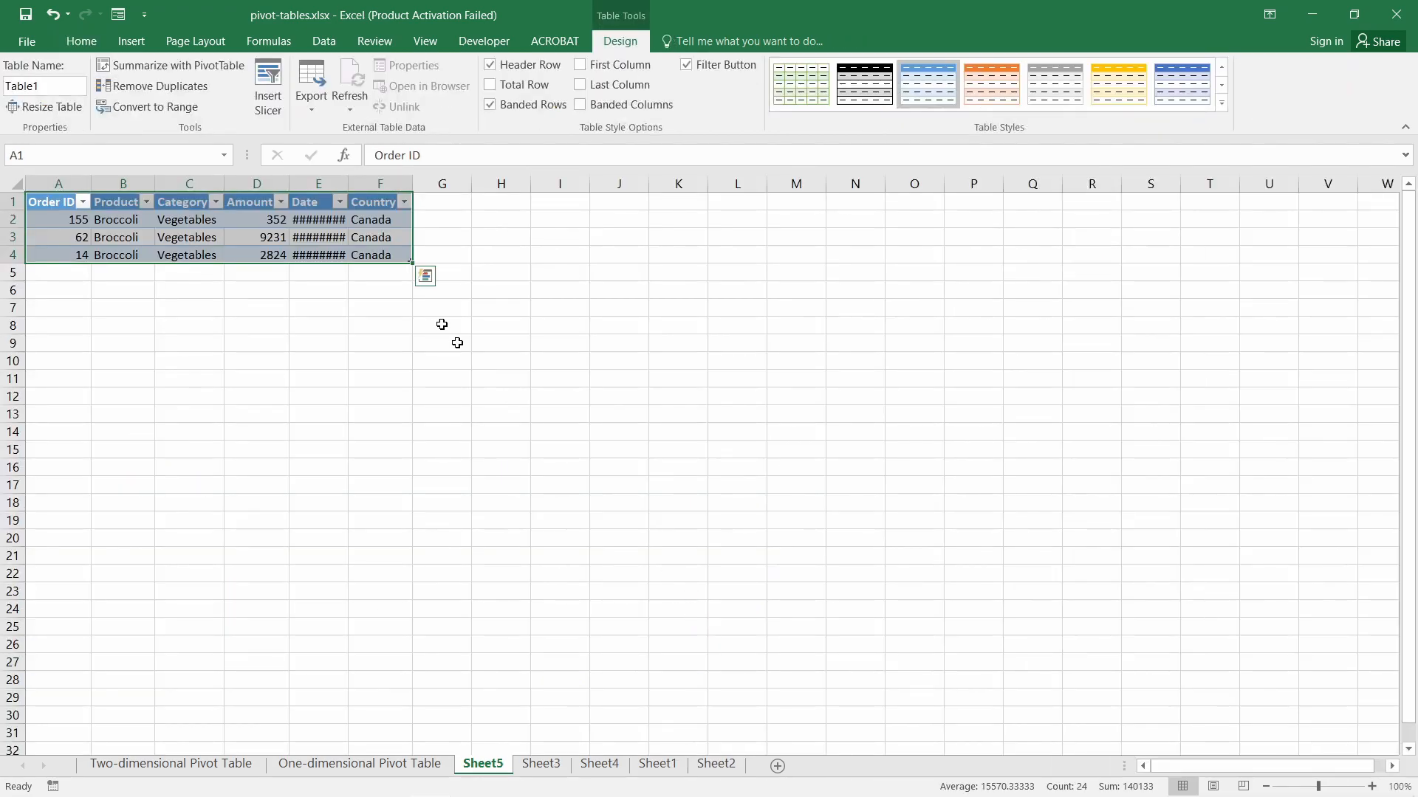
- Widen the Date and Country columns of the Broccoli detail table so that the dates display in full
left_click_drag(404, 176, 623, 199)
scroll(337, 277, "up", 3, "ctrl")
left_click_drag(787, 188, 846, 190)
left_click(261, 368)
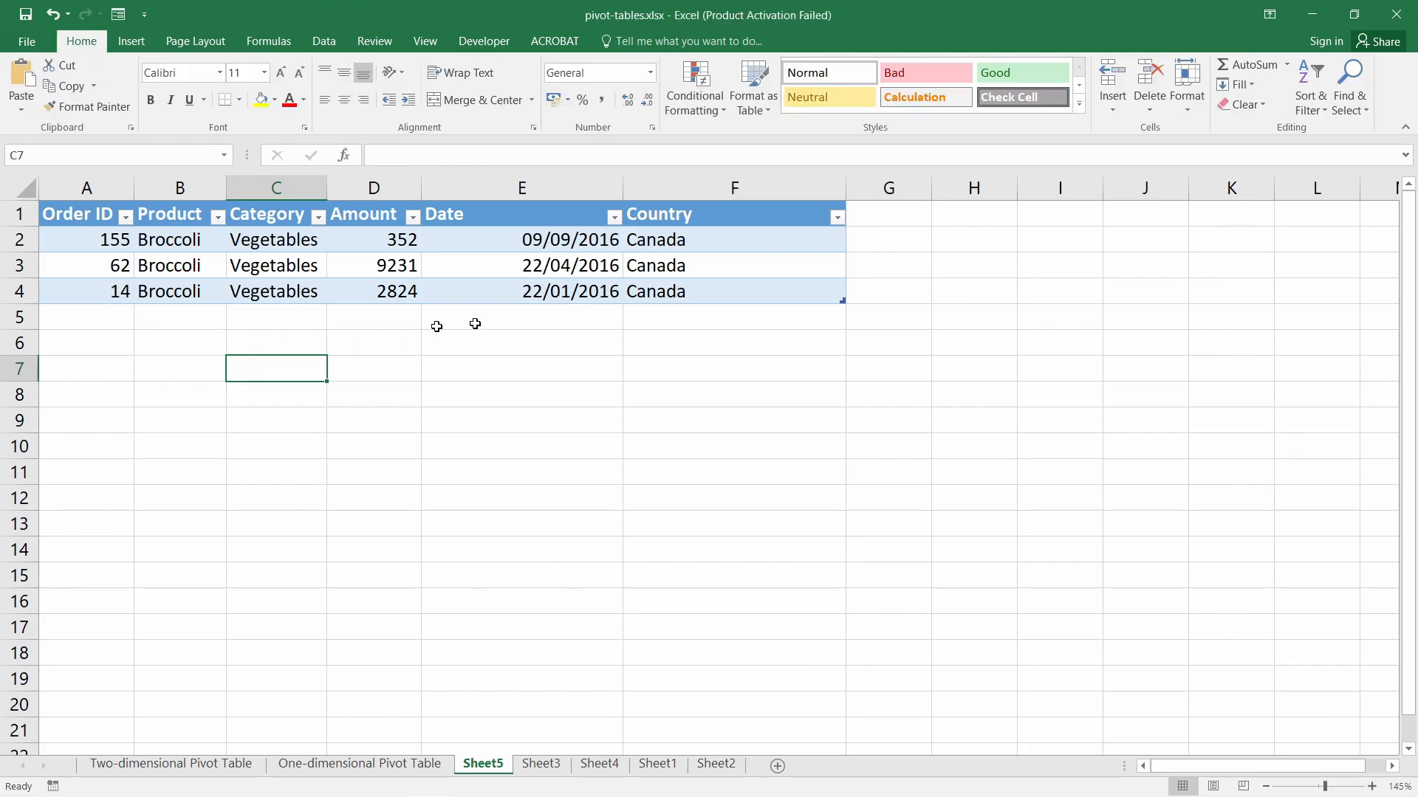
- Examine the three Broccoli records for Canada and select their Amount values to check the sum
left_click_drag(761, 240, 98, 293)
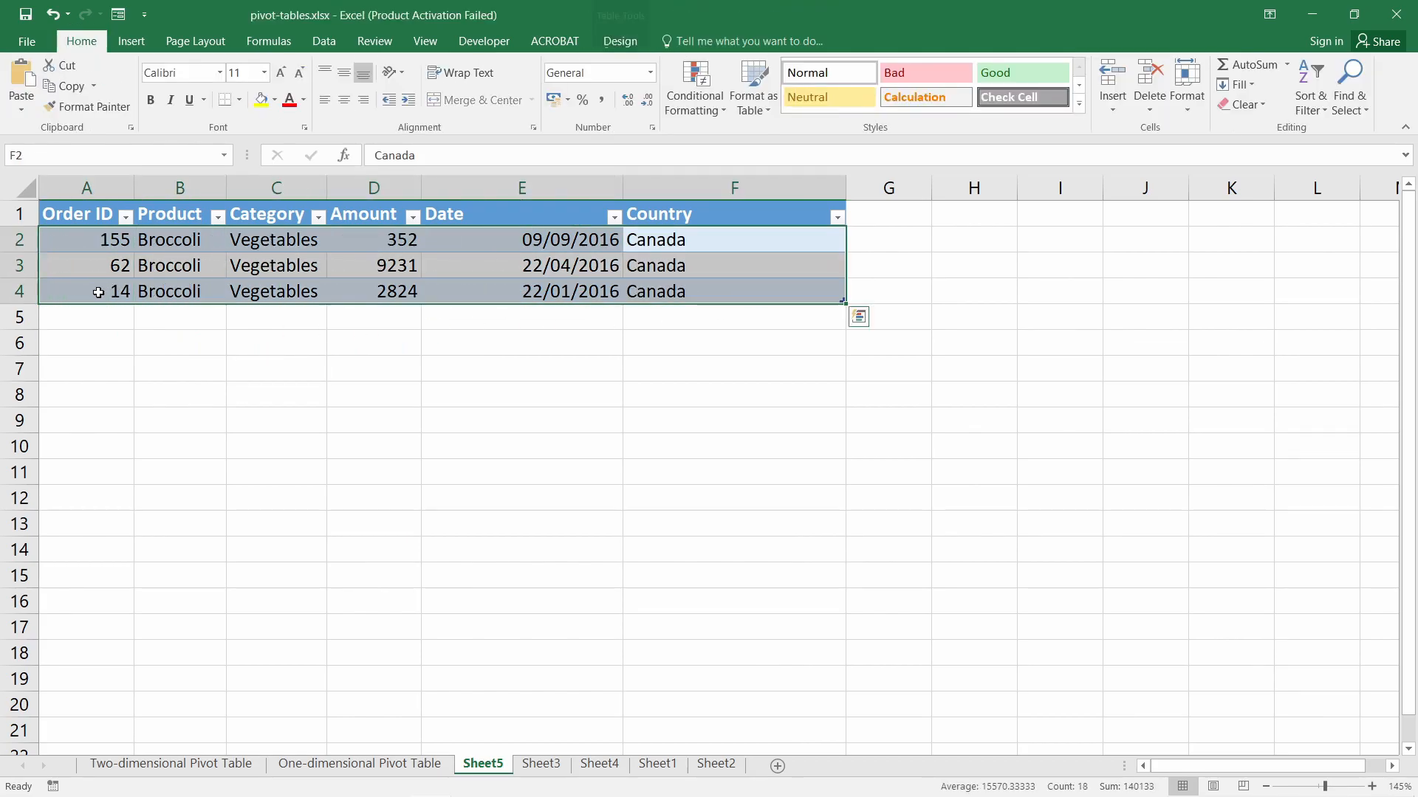
left_click(98, 291)
left_click_drag(109, 235, 657, 293)
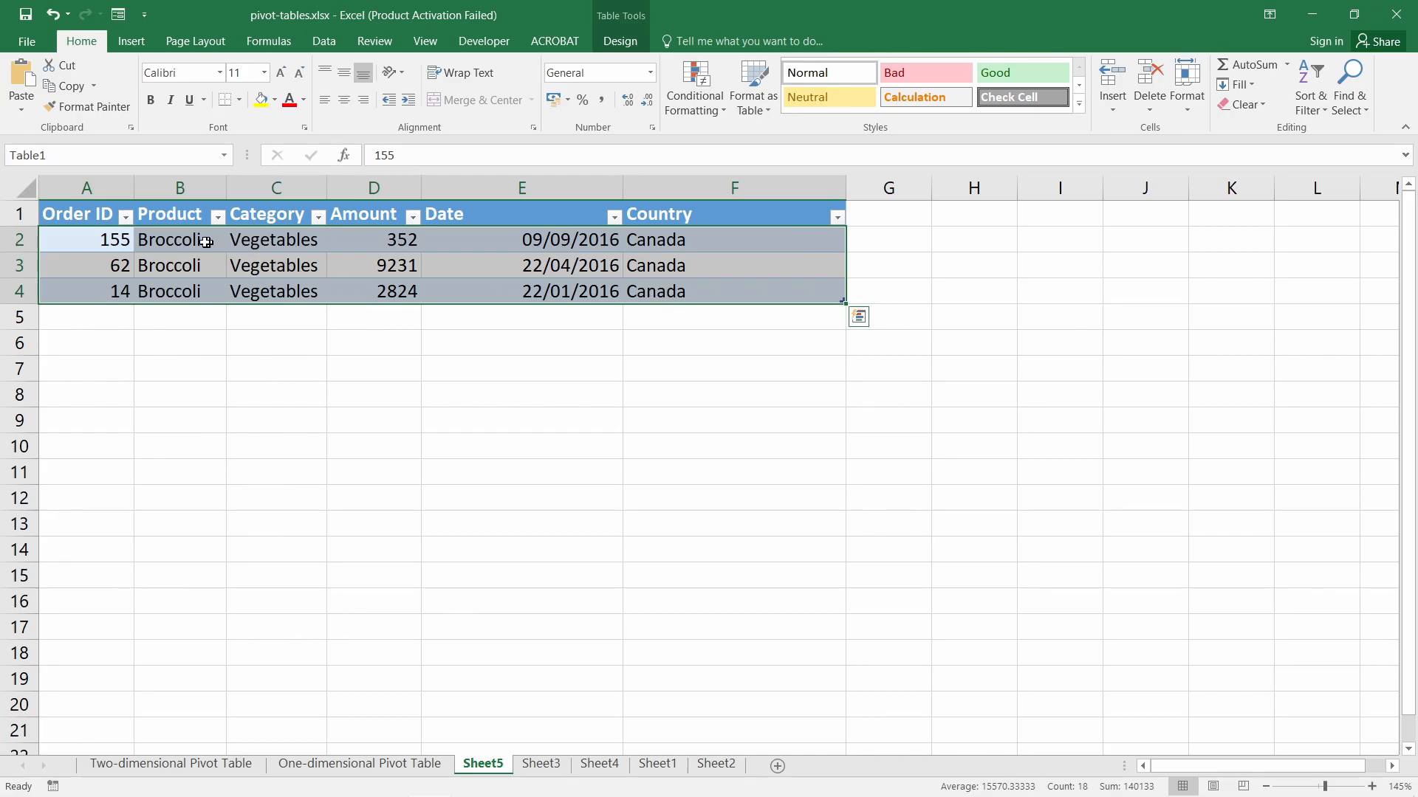
left_click_drag(201, 242, 510, 265)
left_click(161, 271)
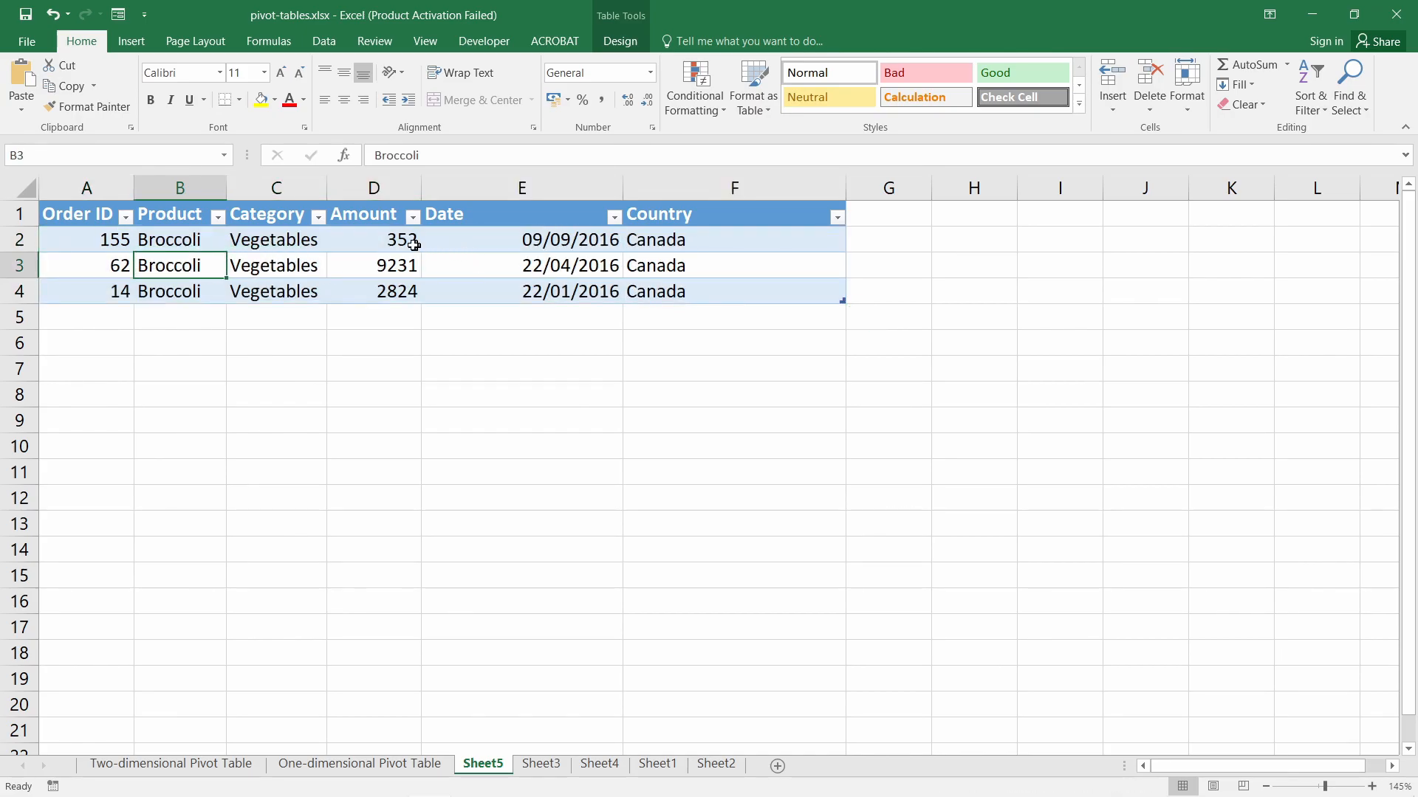
left_click_drag(415, 245, 394, 294)
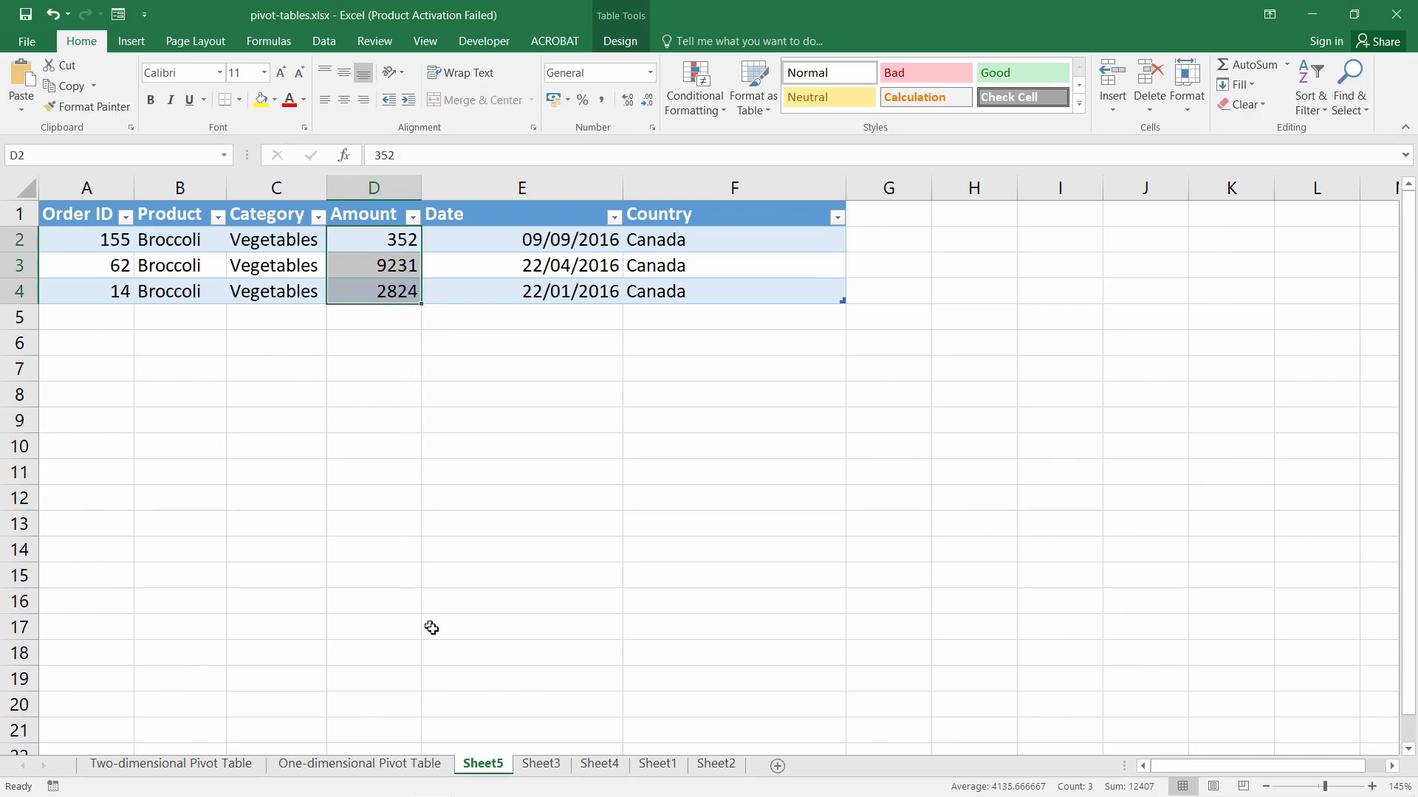
- Compare the Vegetables amount in the Sheet3 pivot table with the detail records and view its Country filter options
left_click(544, 764)
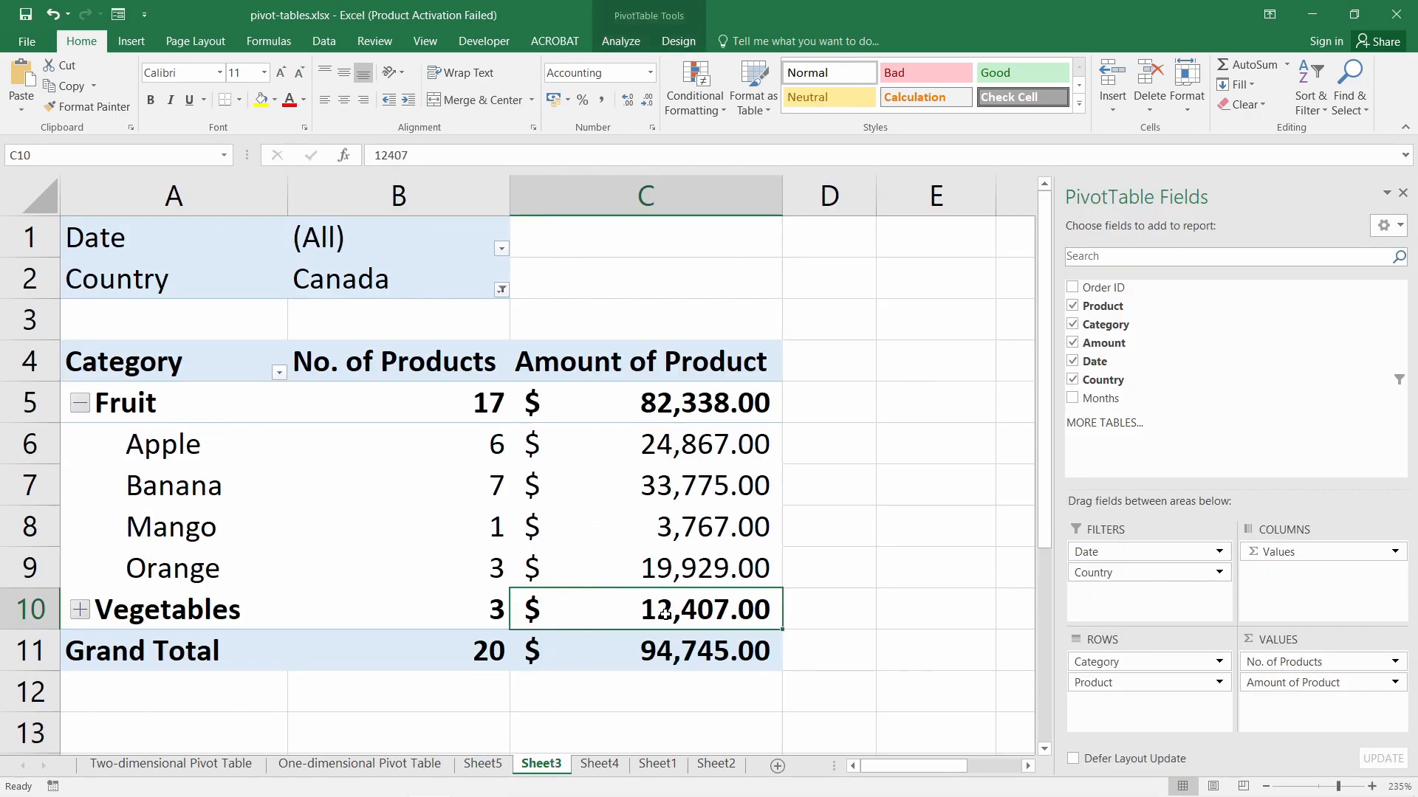
mouse_move(722, 624)
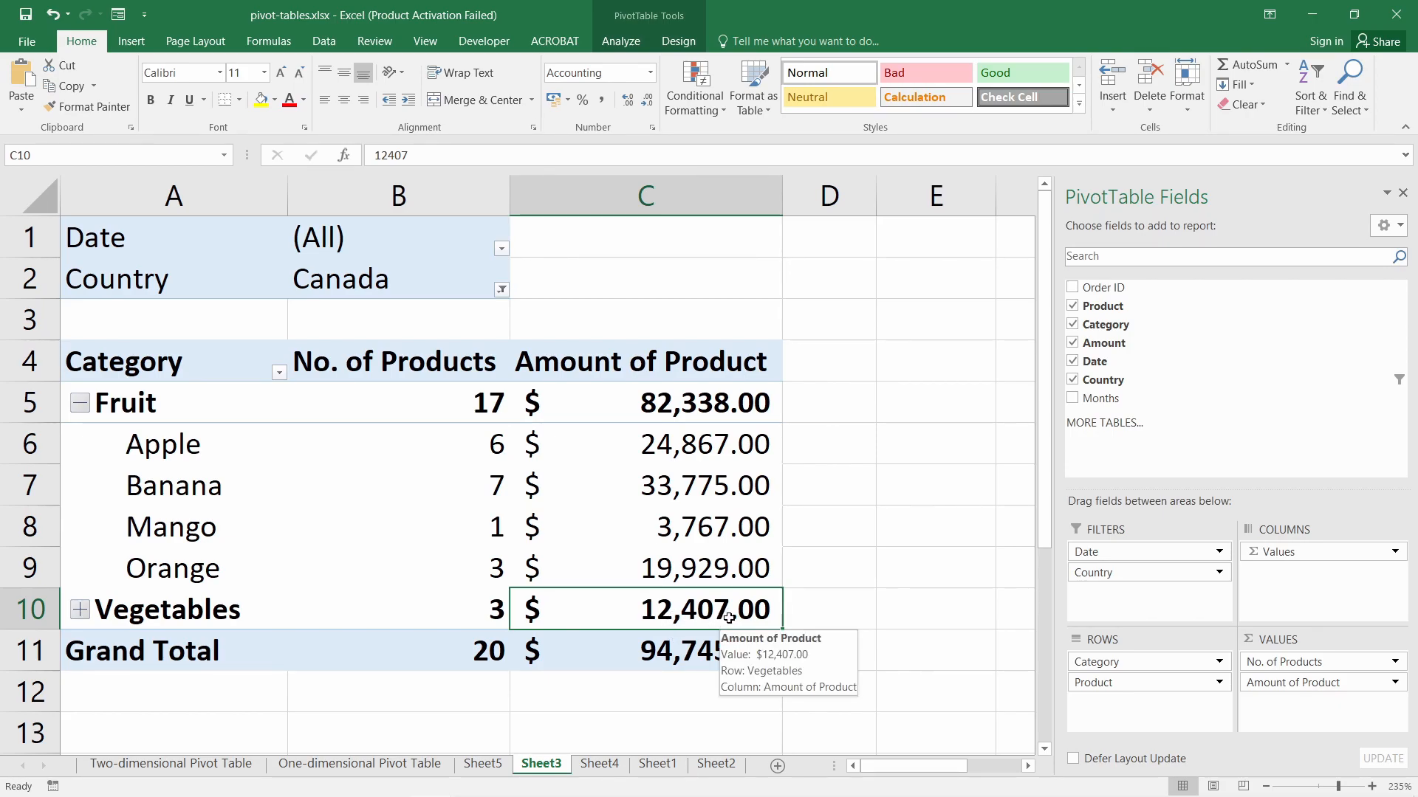
scroll(737, 613, "down", 1)
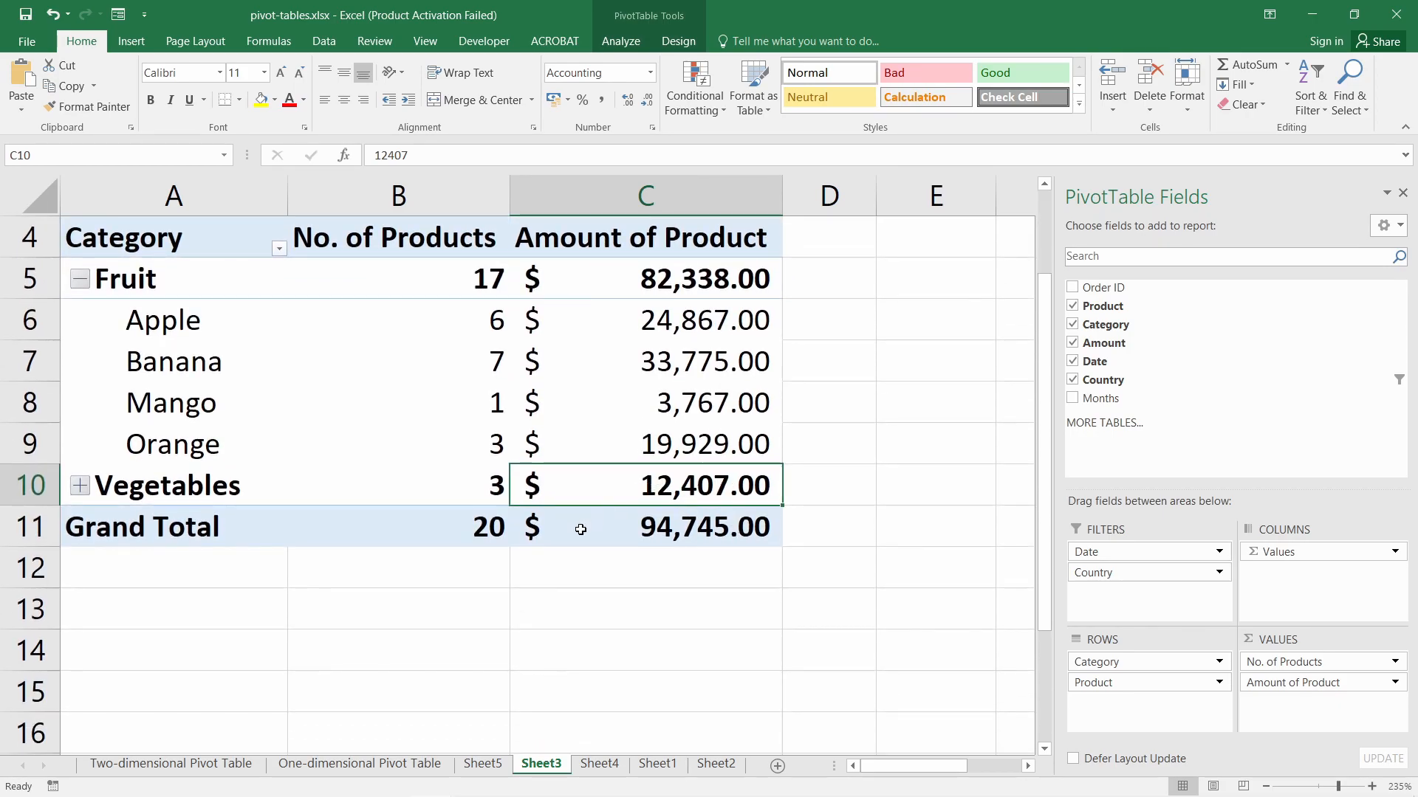
scroll(581, 529, "up", 1)
left_click(503, 290)
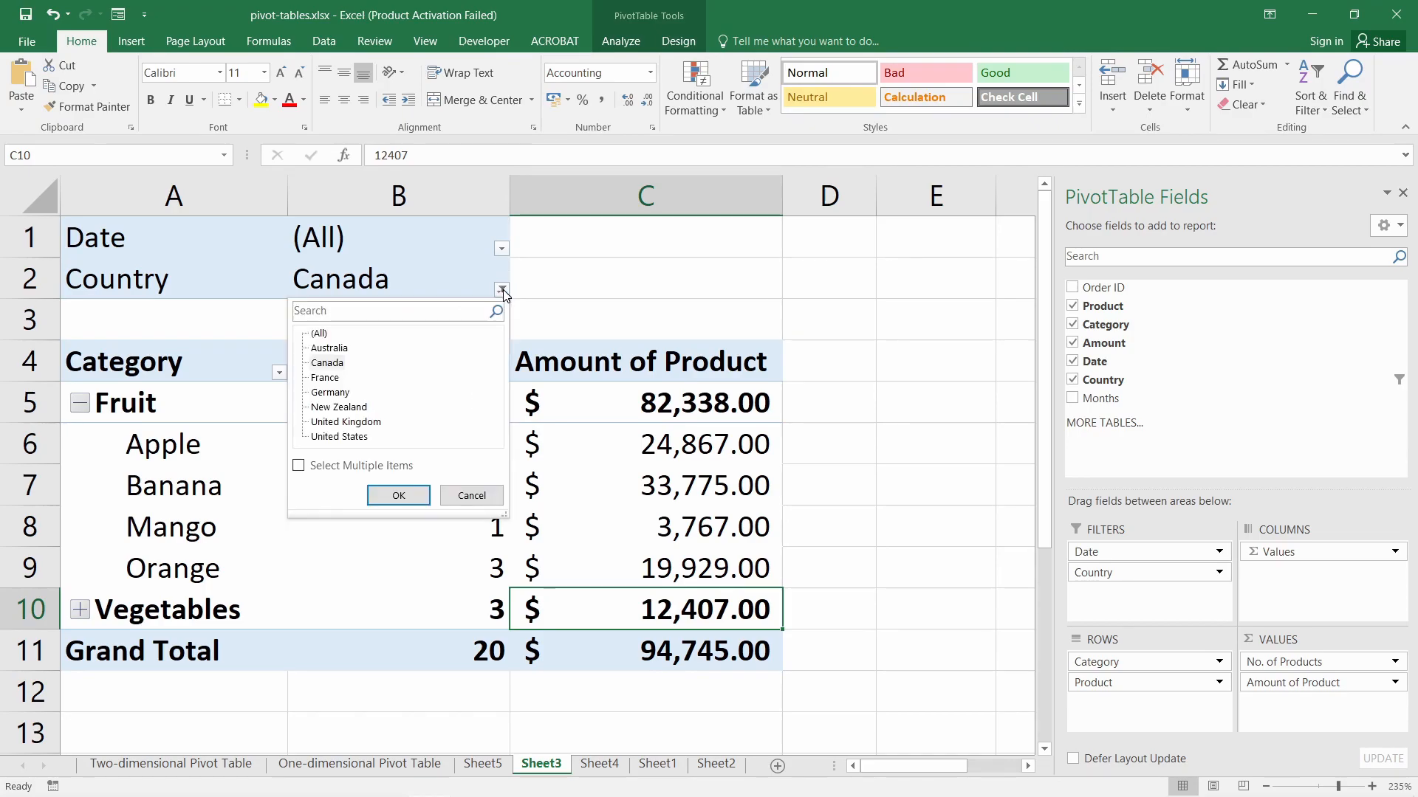
left_click(505, 290)
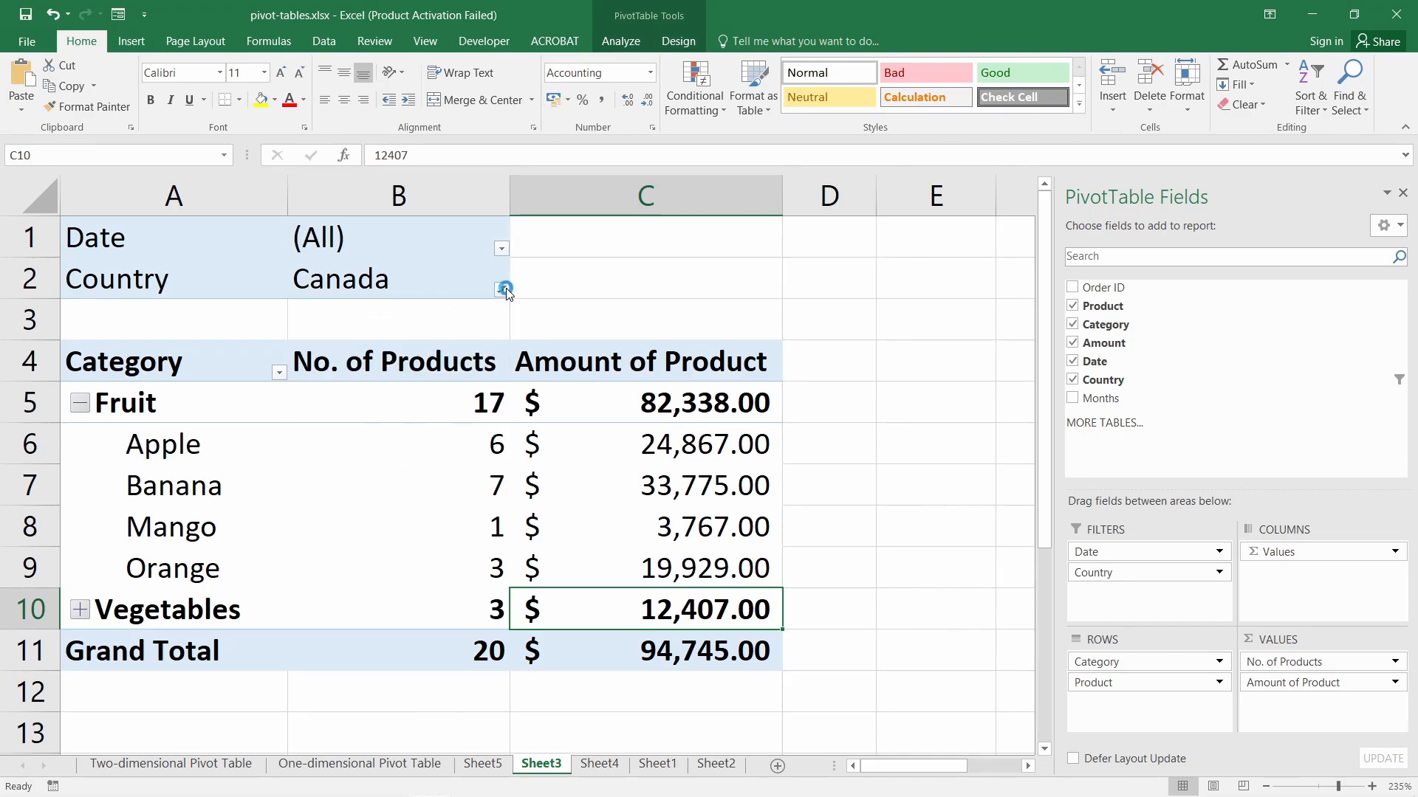
- Look through Sheet2, Sheet1 and Sheet4, and review the full set of Broccoli records on Sheet5
left_click(715, 764)
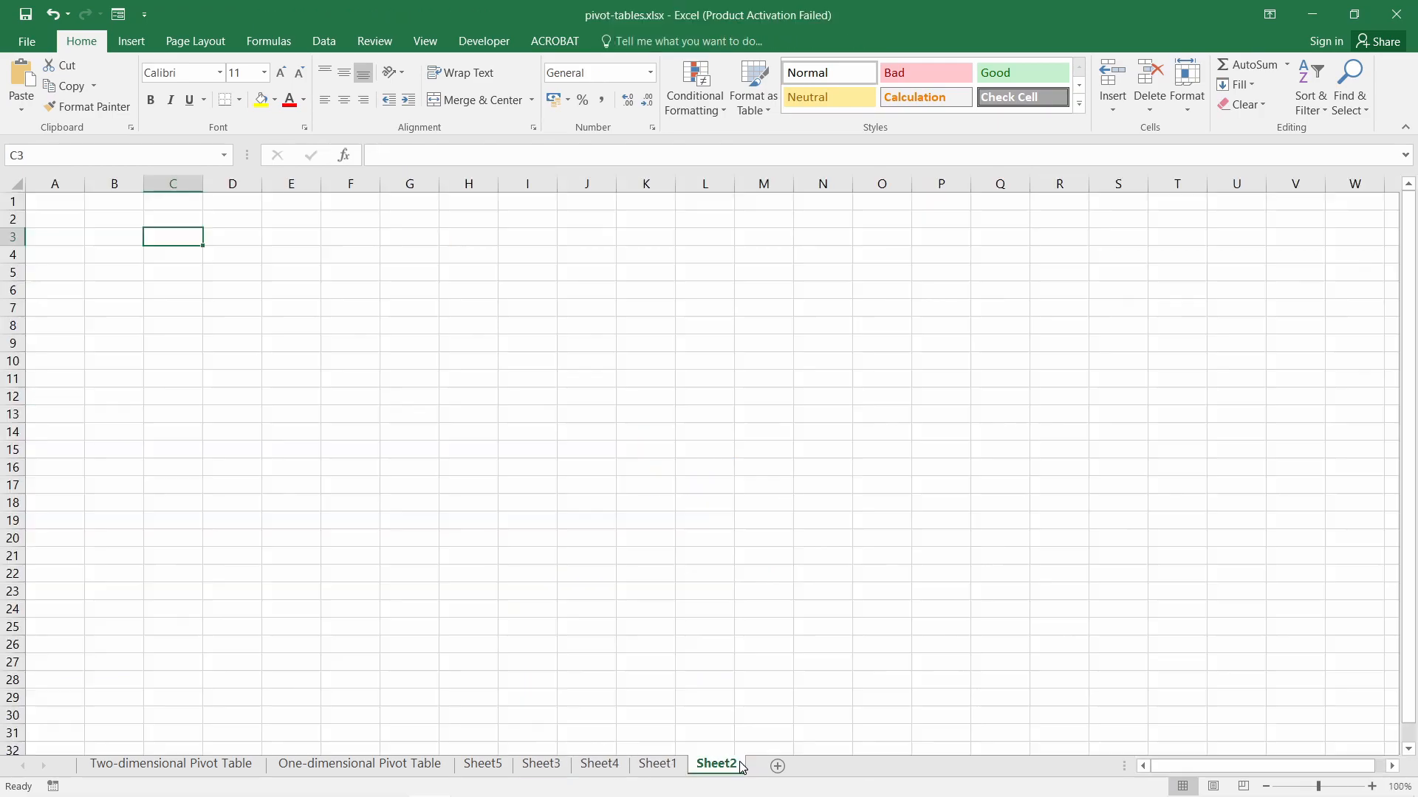
left_click(650, 764)
left_click(623, 766)
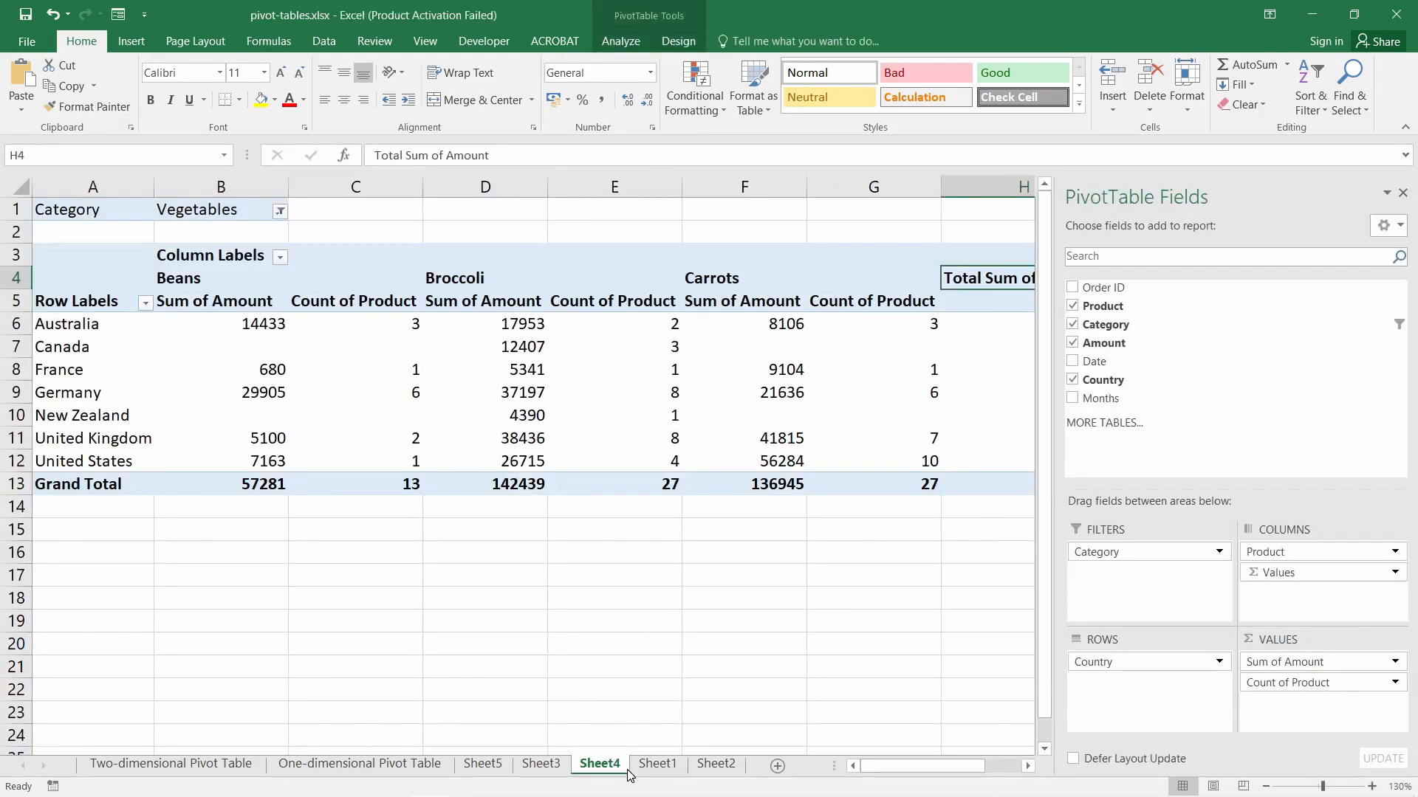
left_click(487, 766)
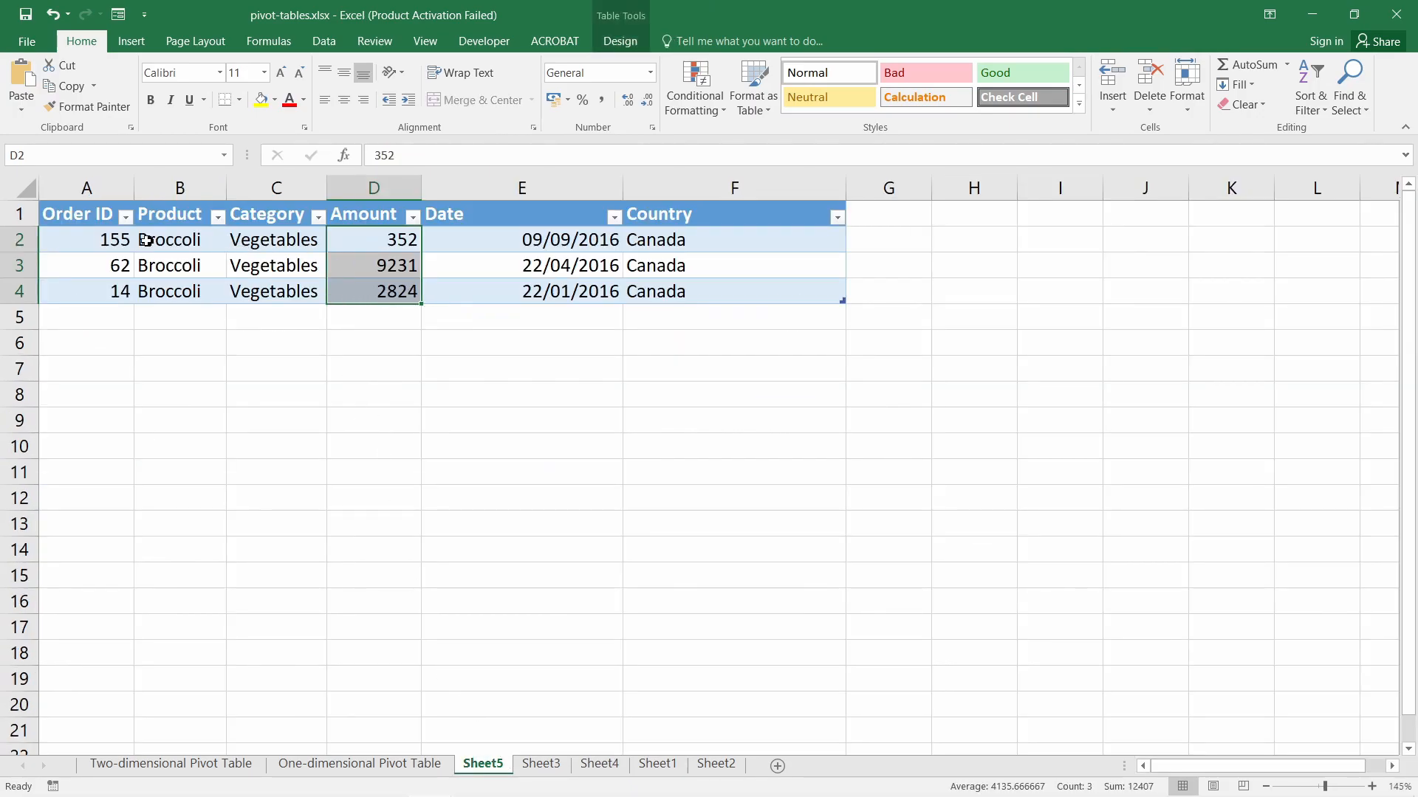
left_click_drag(80, 238, 754, 282)
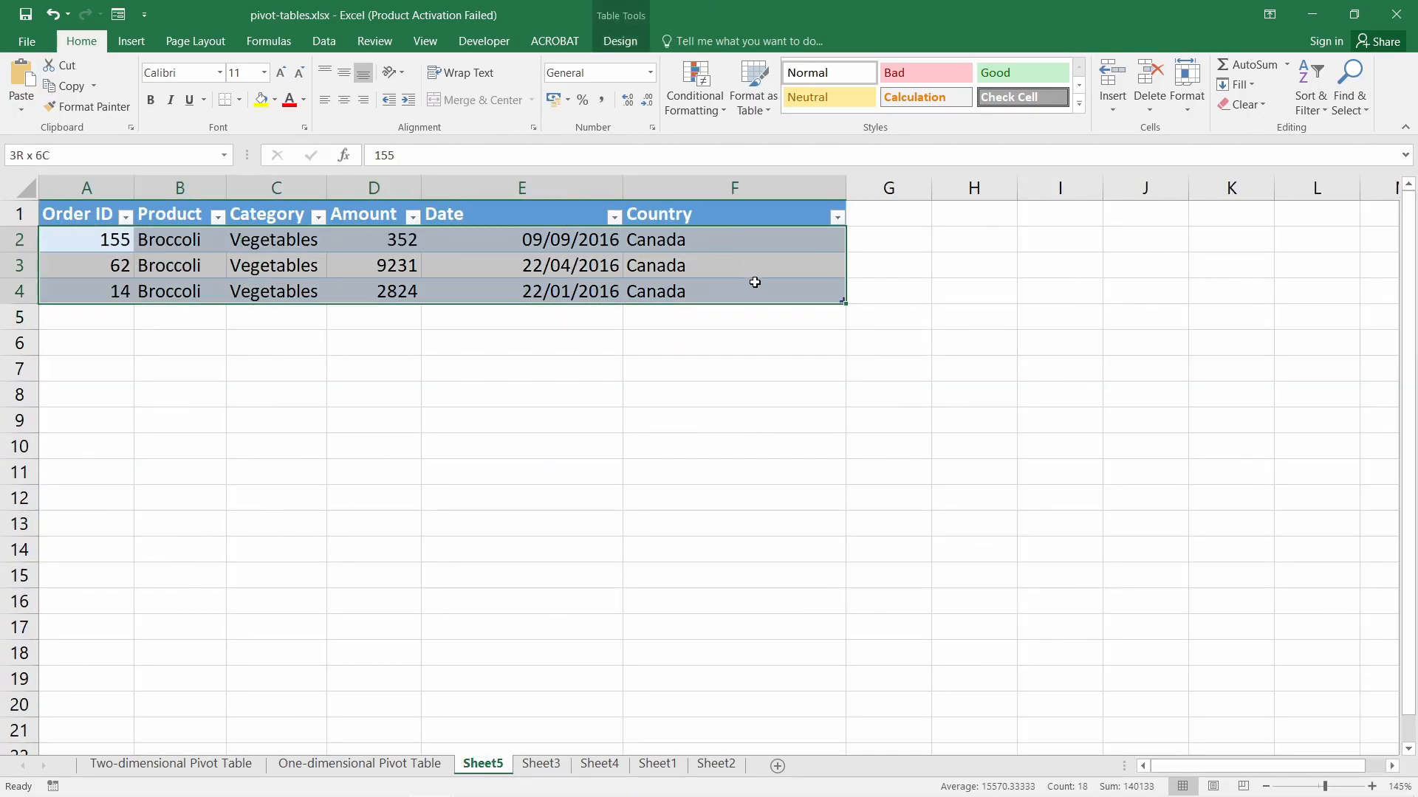
left_click(731, 342)
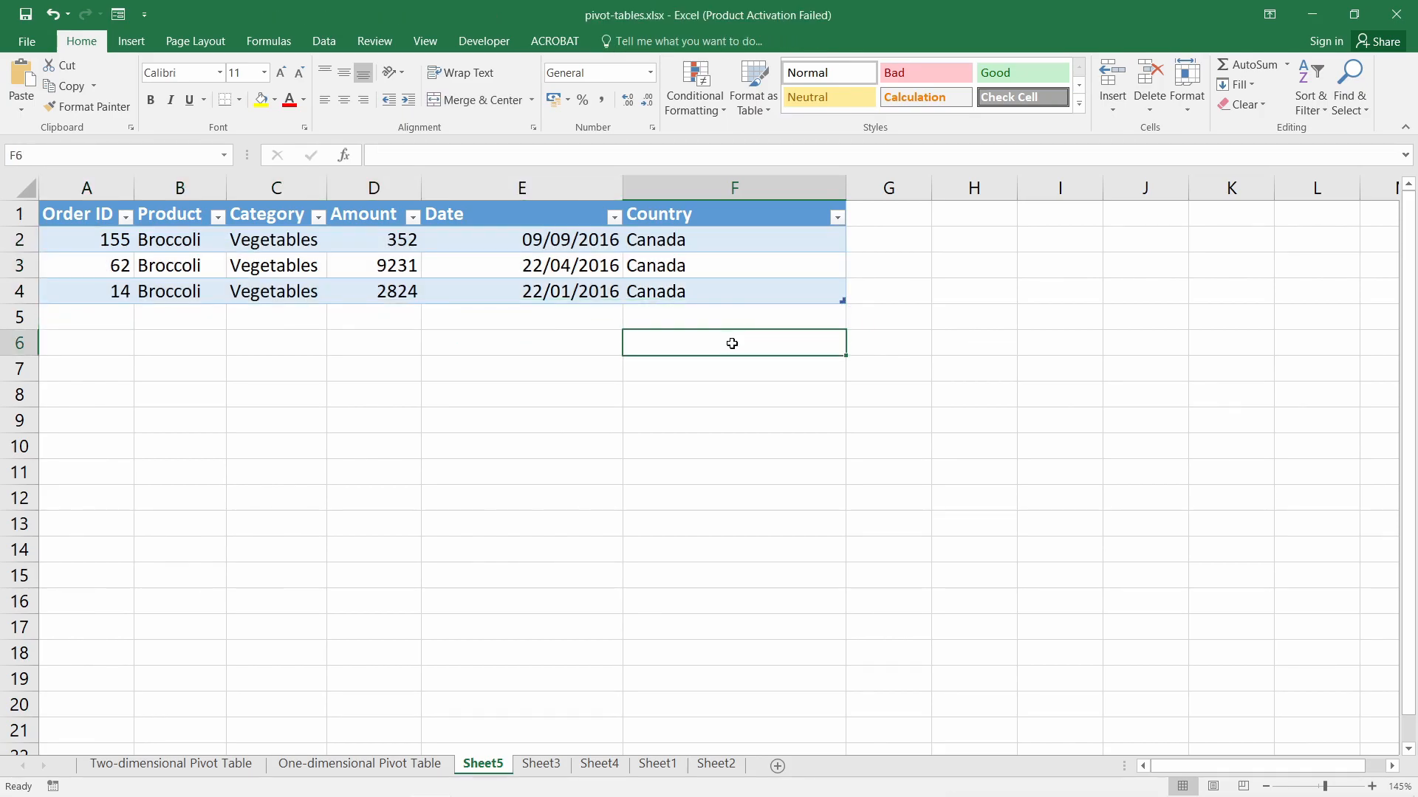
left_click_drag(110, 239, 690, 287)
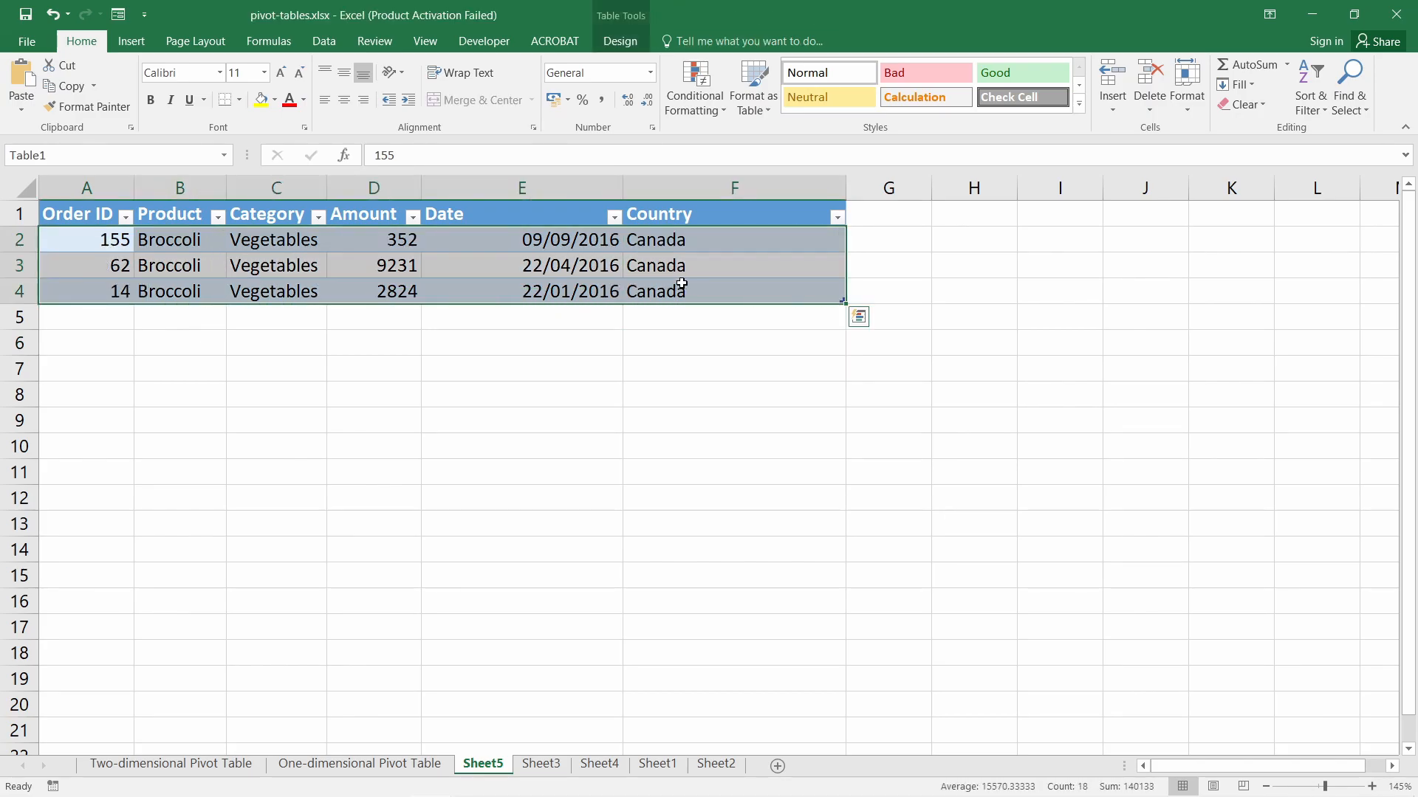
- Set the Country filter of the Sheet3 pivot table to (All)
left_click(540, 765)
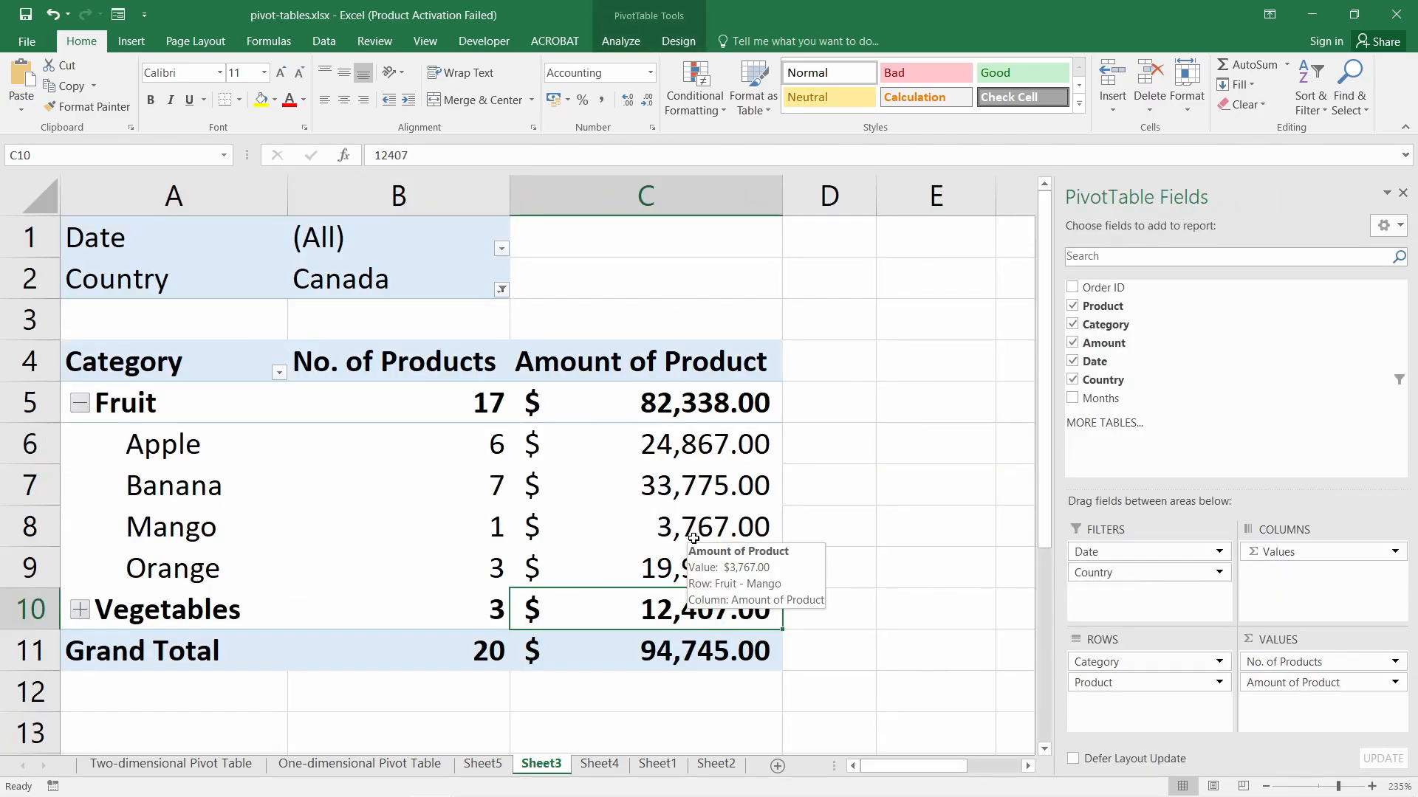
left_click(501, 290)
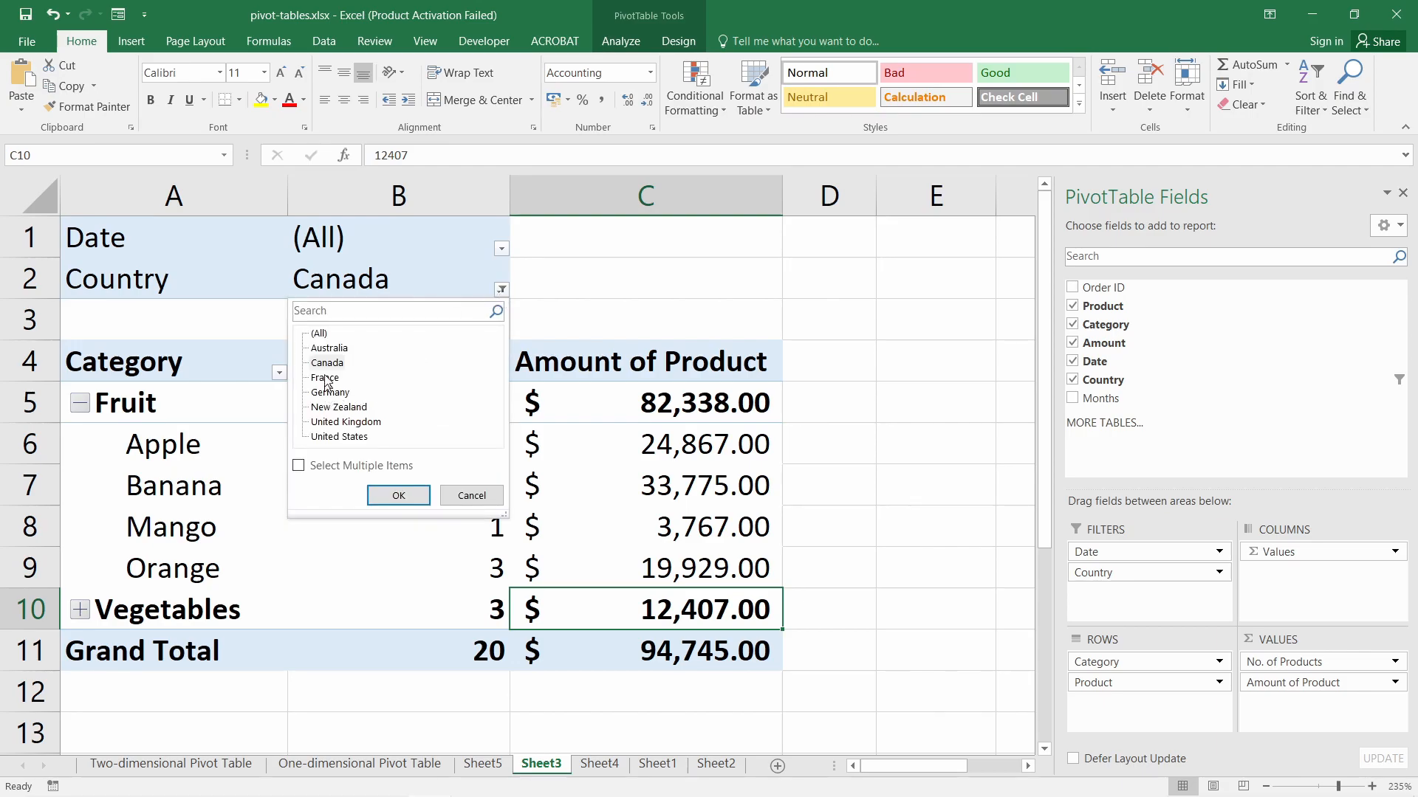
left_click(318, 333)
left_click(398, 494)
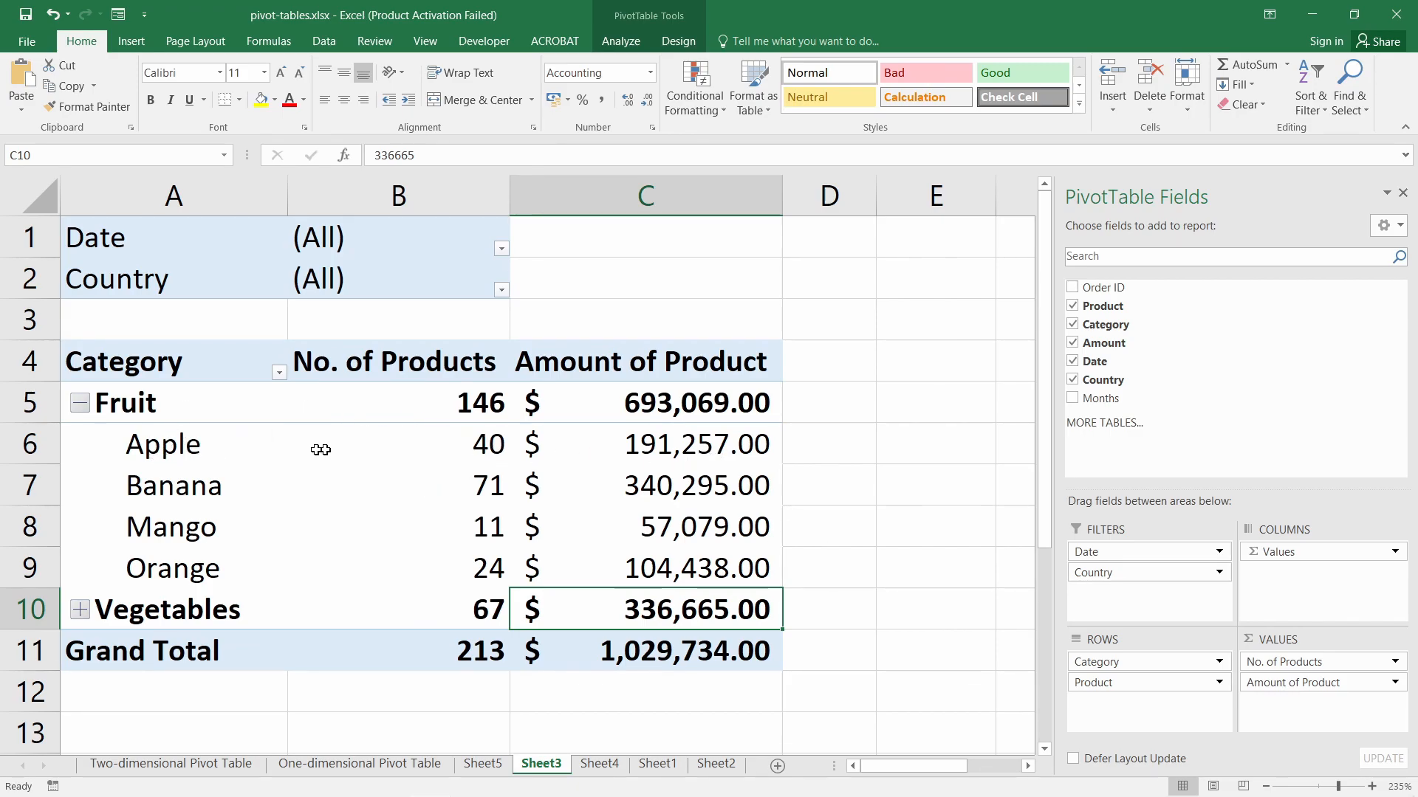
- Drill down into the Apple value under Amount of Product to extract its source records onto a new sheet
left_click(169, 452)
left_click(663, 445)
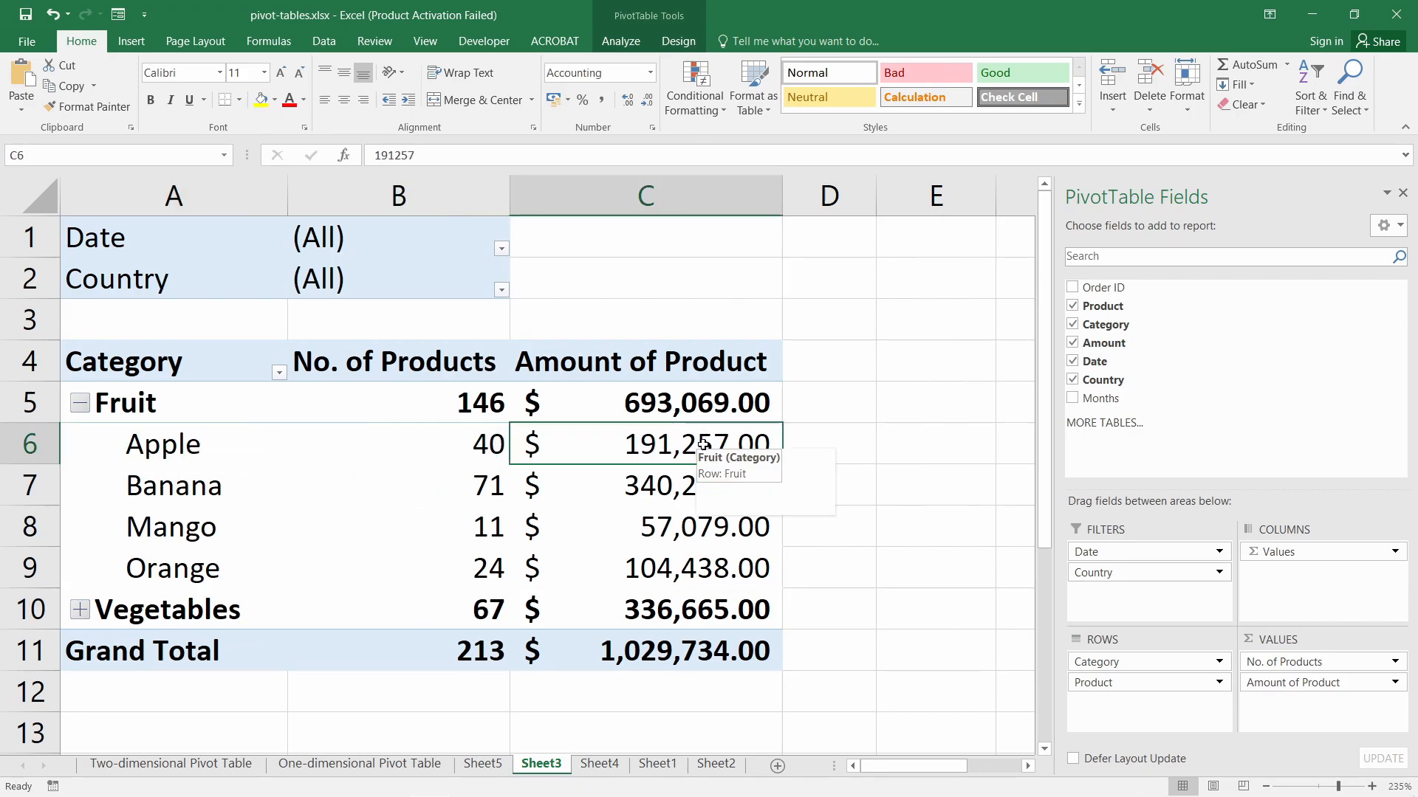
double_click(662, 445)
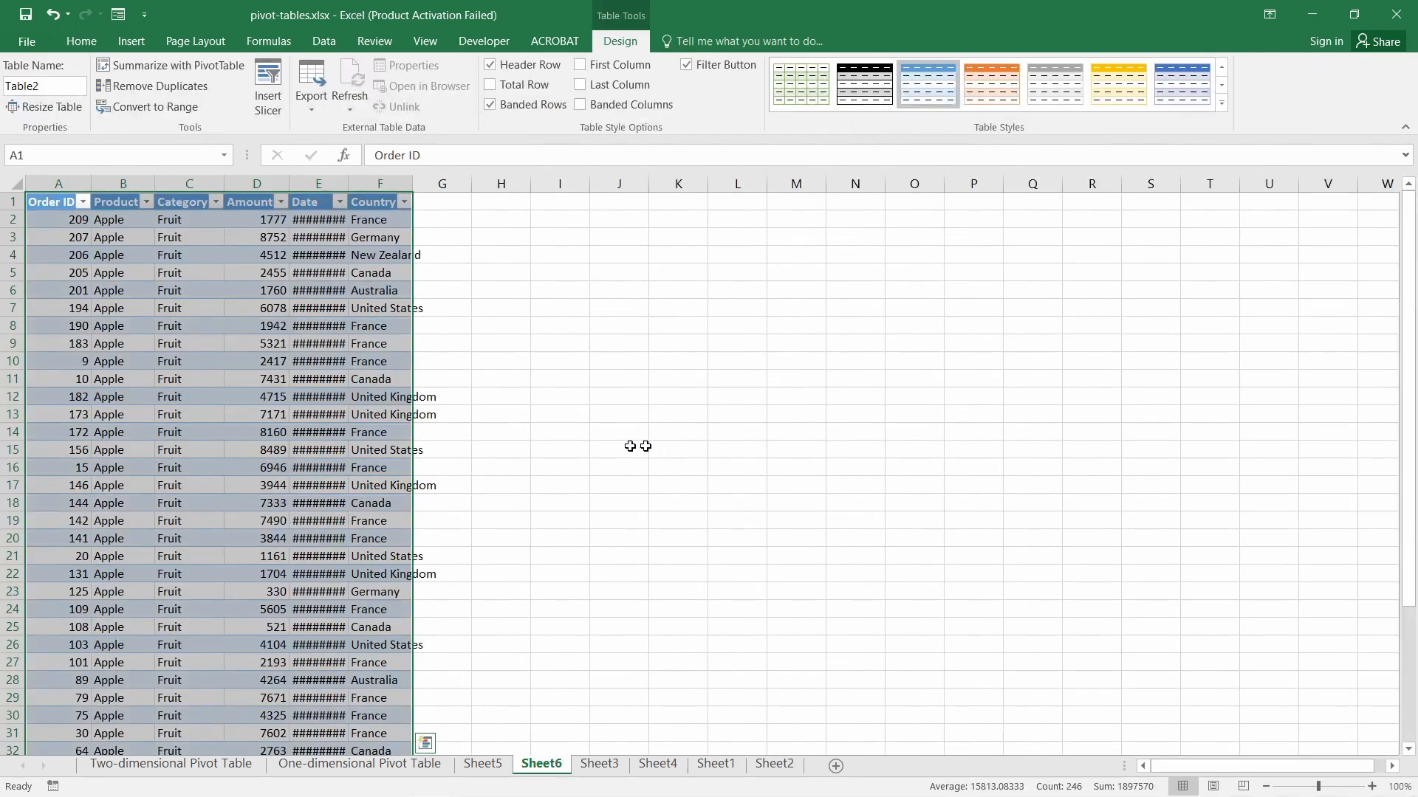
- Widen the Country, Date and Amount columns of the Apple detail table so that all entries display in full
left_click_drag(415, 183, 546, 185)
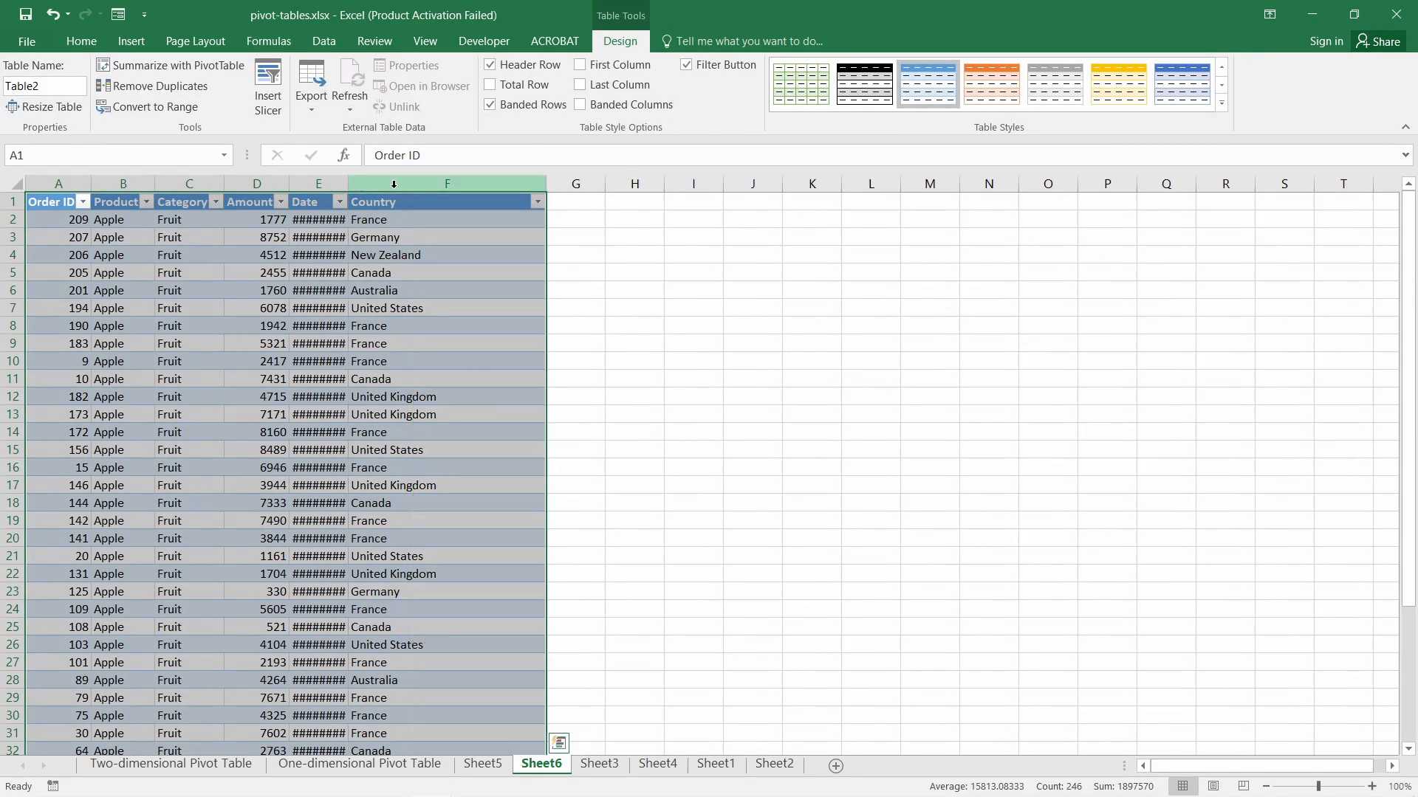
left_click_drag(348, 183, 382, 184)
left_click_drag(289, 183, 316, 183)
left_click(221, 342)
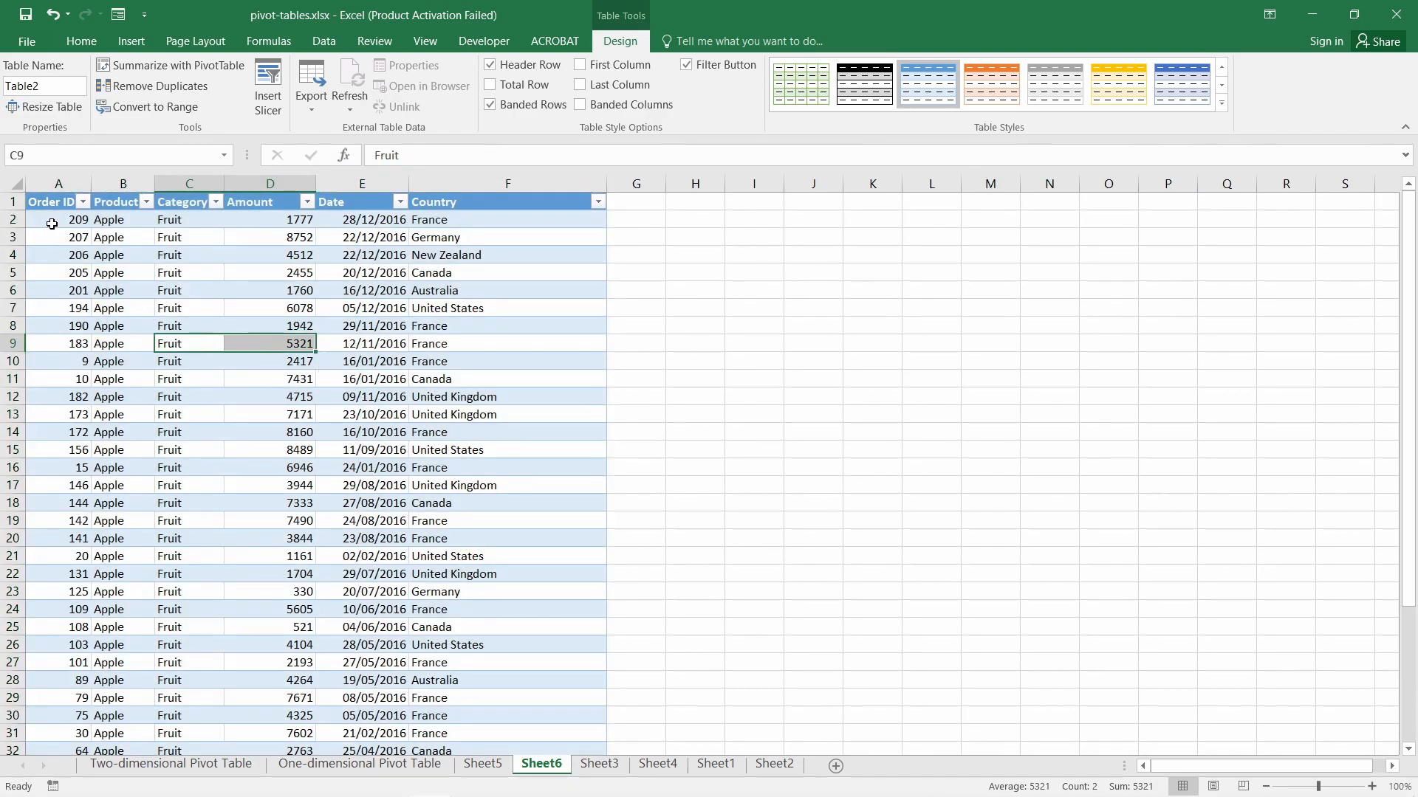
- Narrow the Amount column of the Apple table slightly and widen the empty column G beside the table
left_click_drag(52, 222, 507, 434)
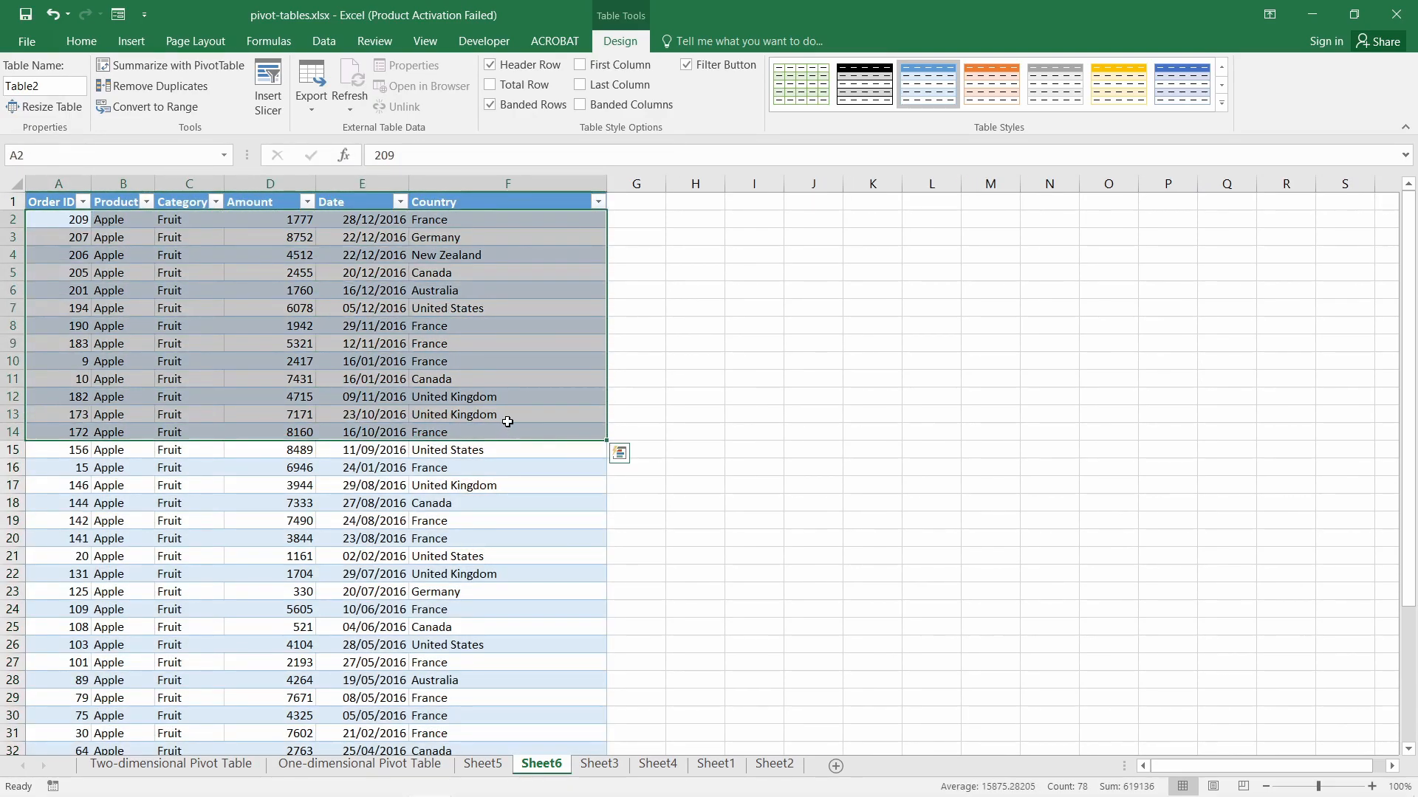
left_click(509, 435)
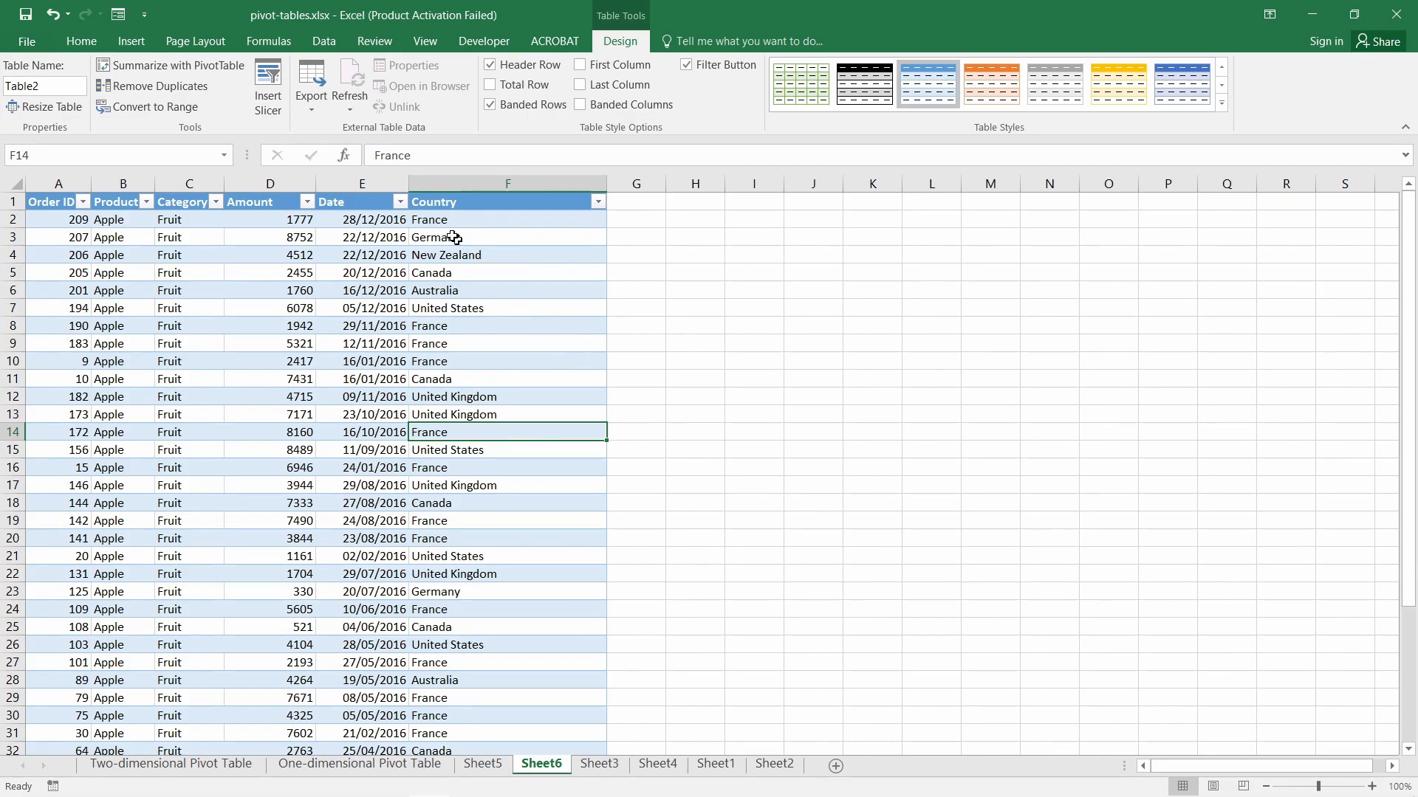
left_click_drag(316, 181, 301, 180)
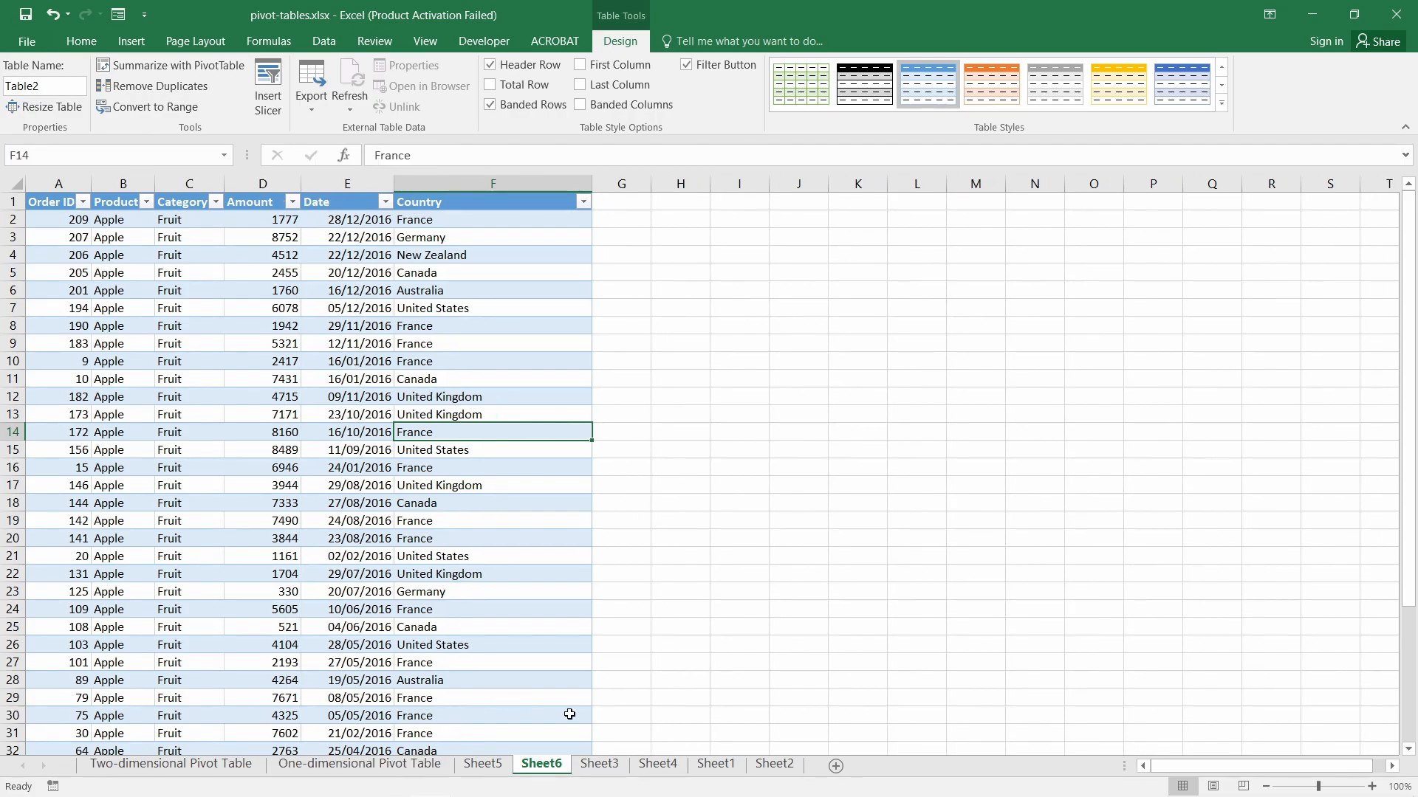
left_click(619, 447)
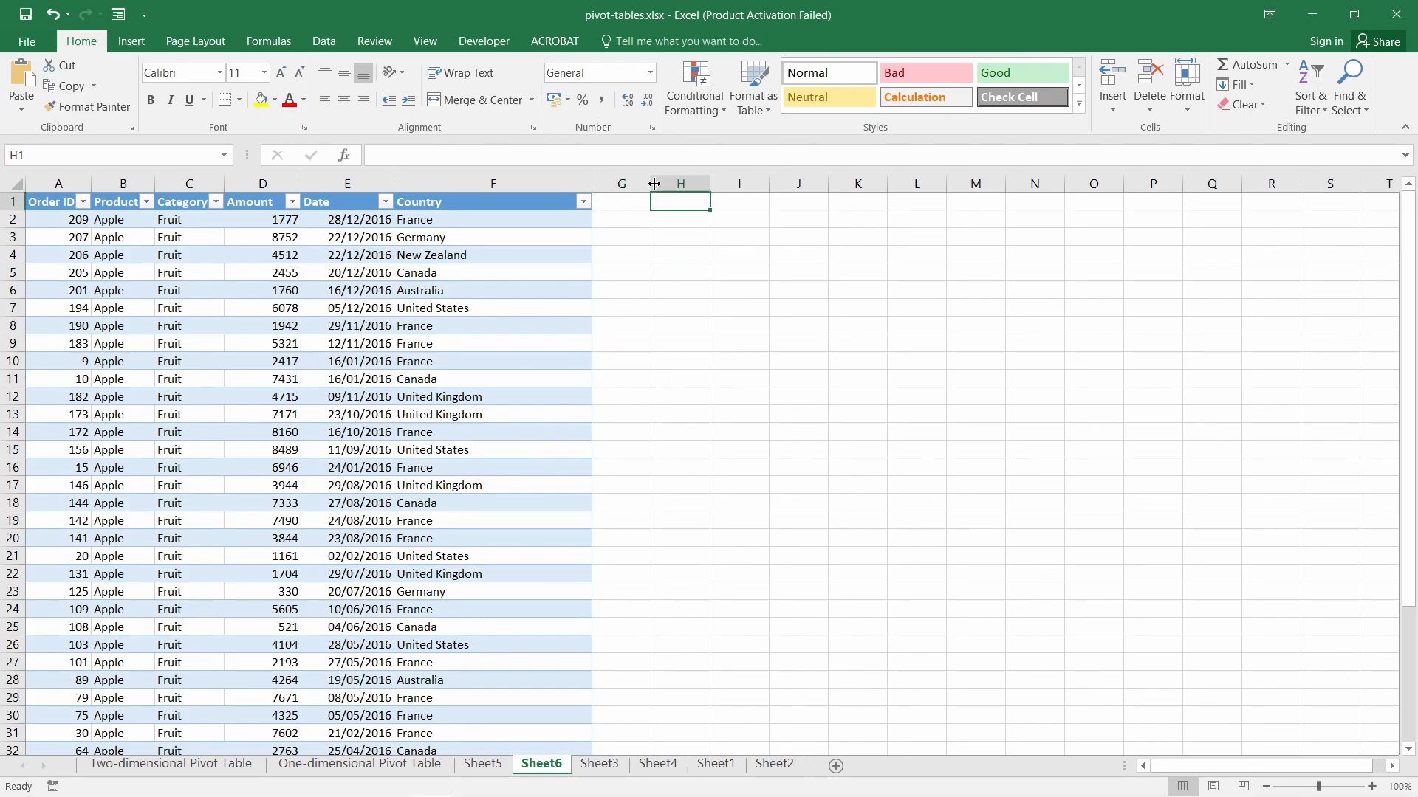
left_click_drag(651, 183, 660, 183)
left_click(636, 311)
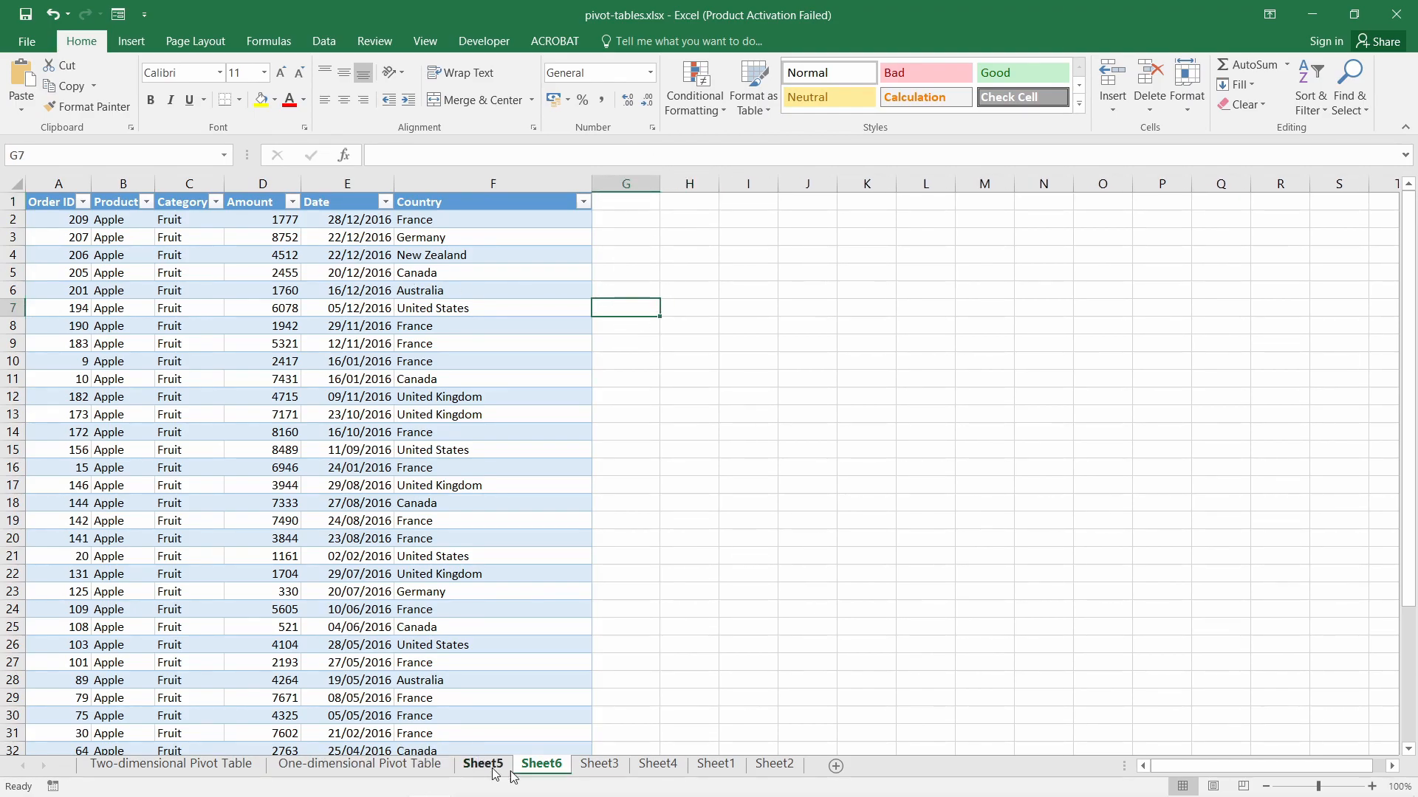
- Apply All Borders and Thick Outside Borders to the Sheet3 pivot table range A4:C11
left_click(600, 766)
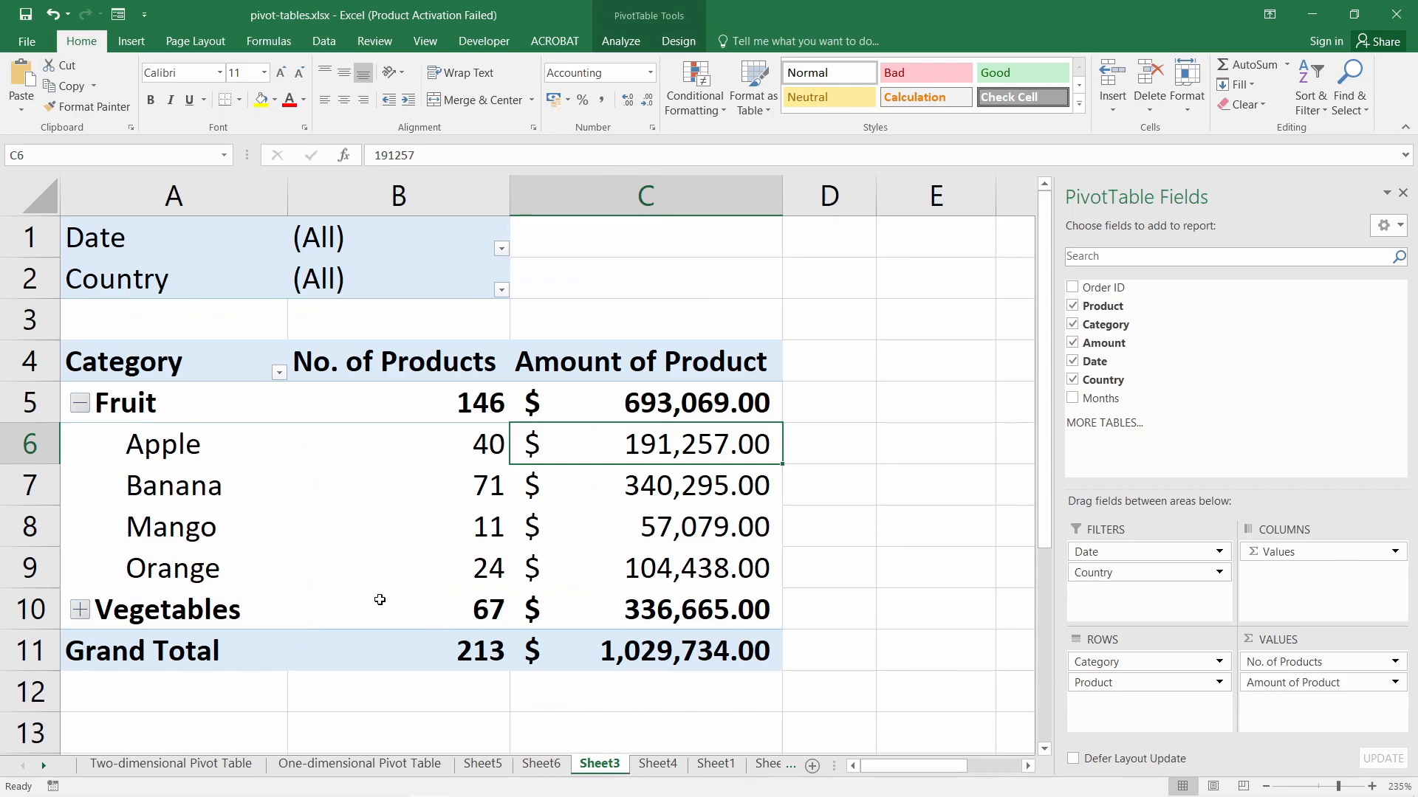
mouse_move(415, 446)
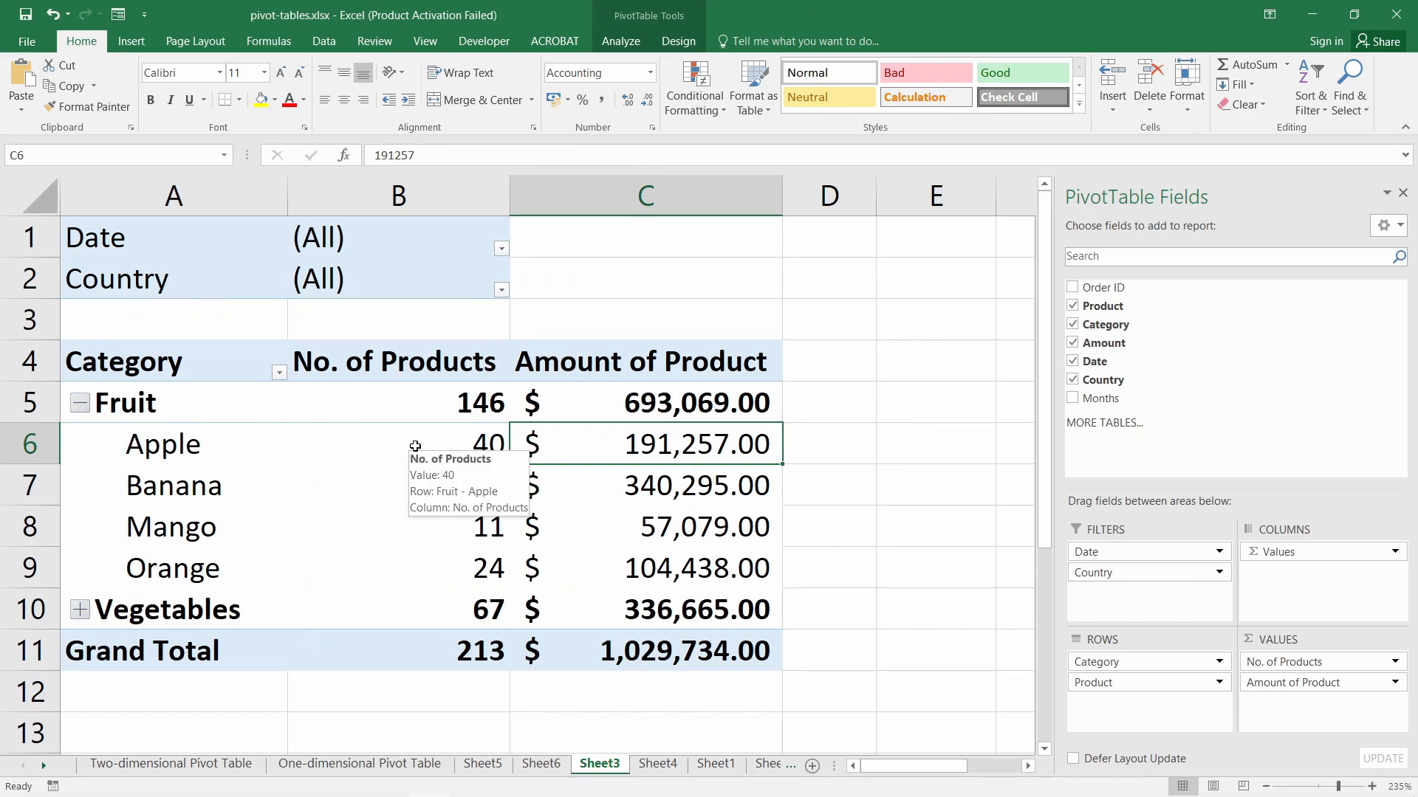
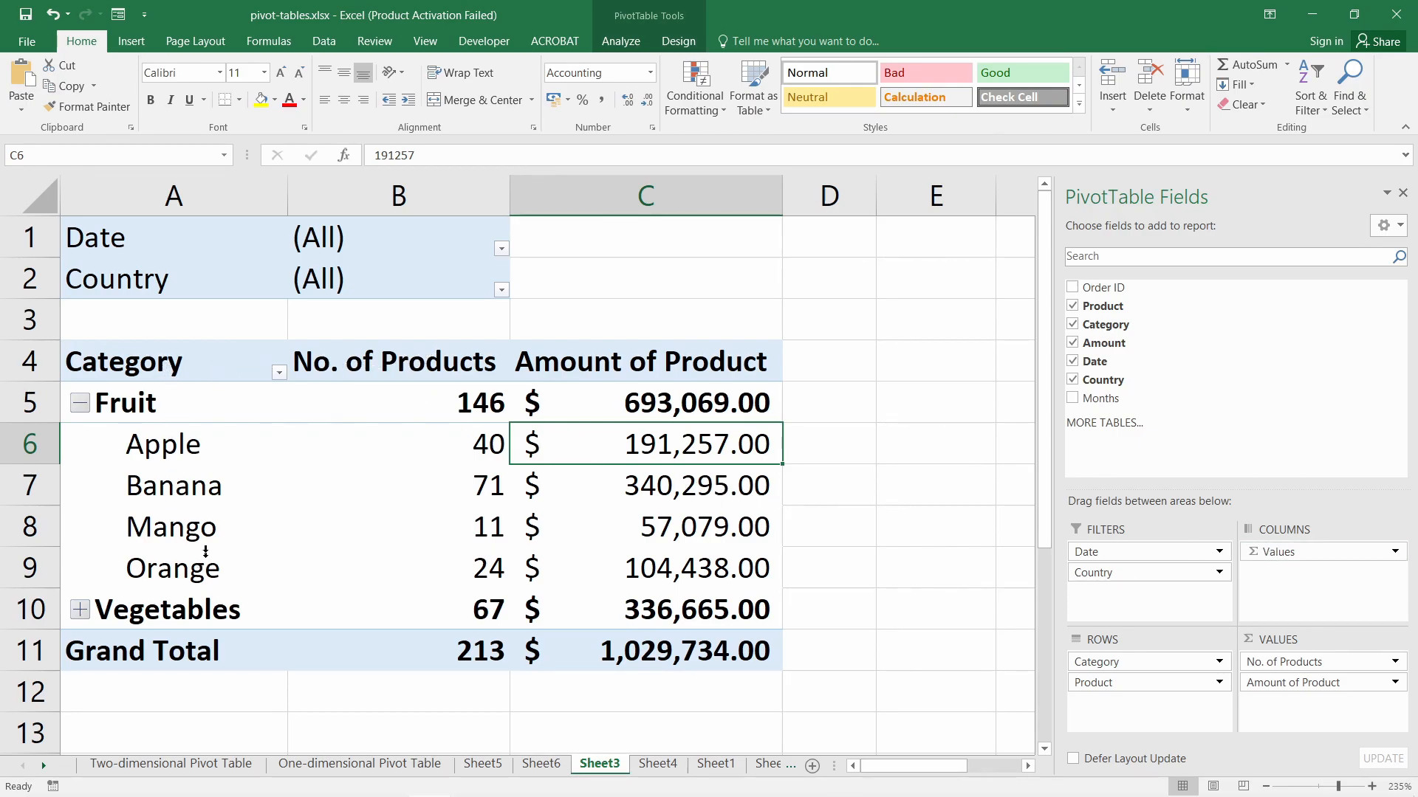
left_click(699, 362)
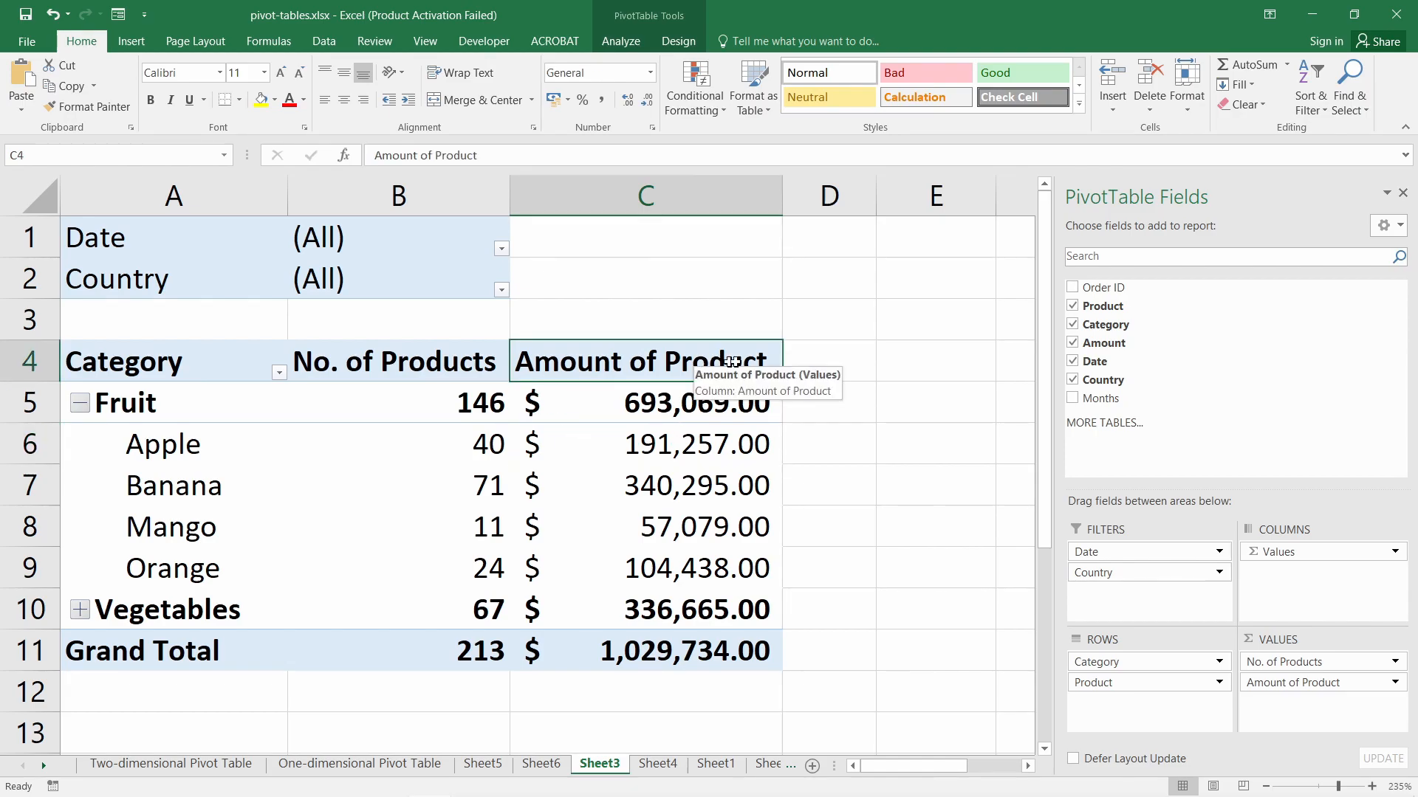
left_click_drag(190, 367, 742, 648)
left_click(239, 101)
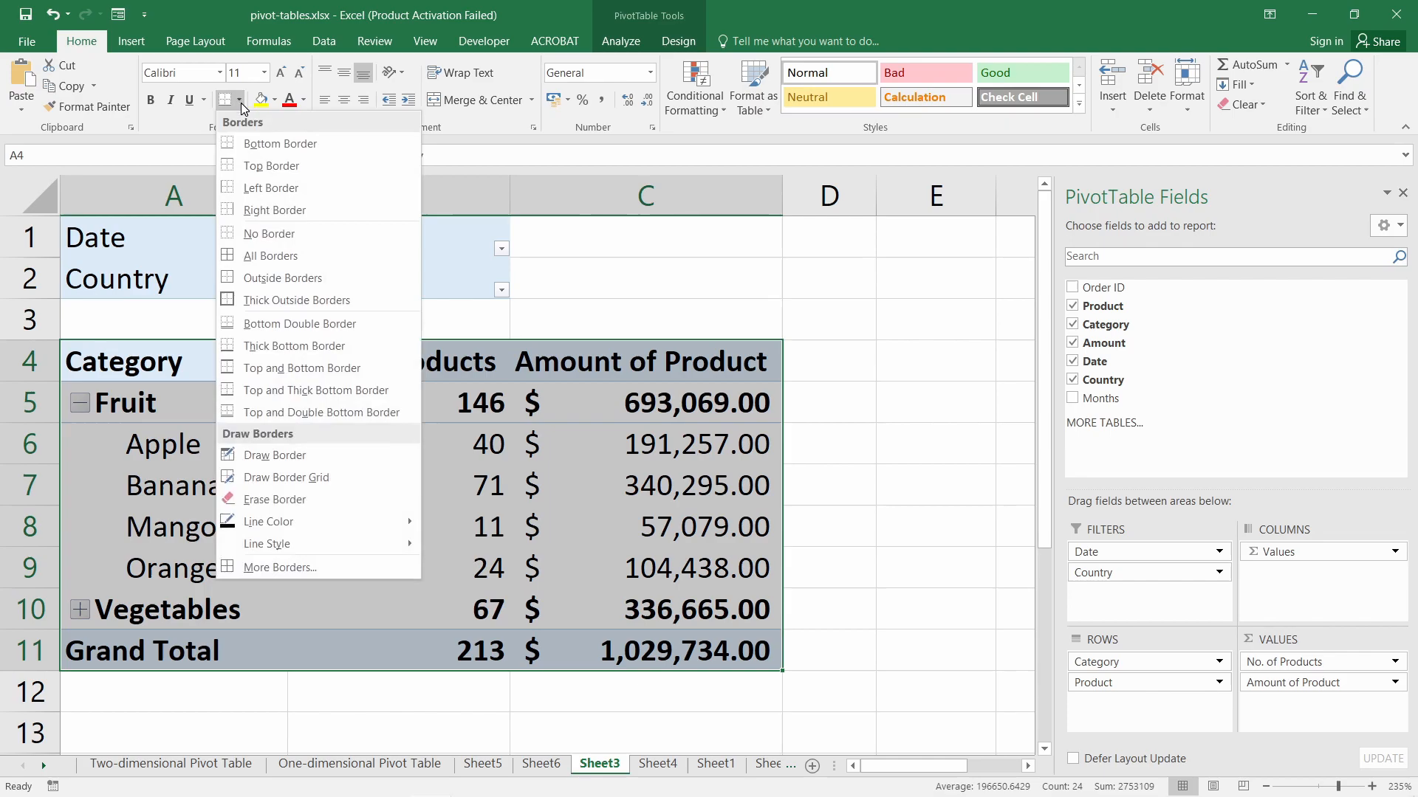
left_click(270, 256)
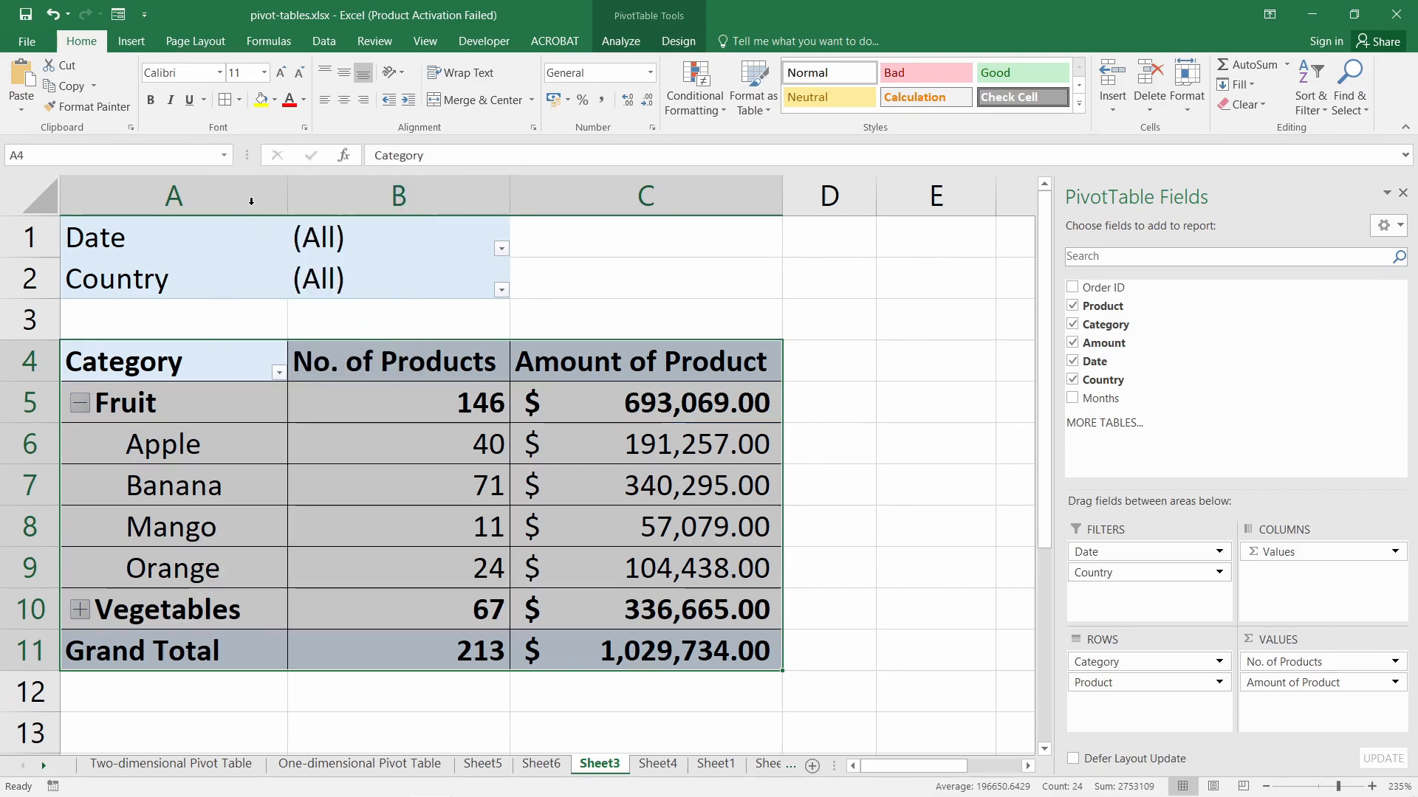
left_click(240, 100)
left_click(286, 305)
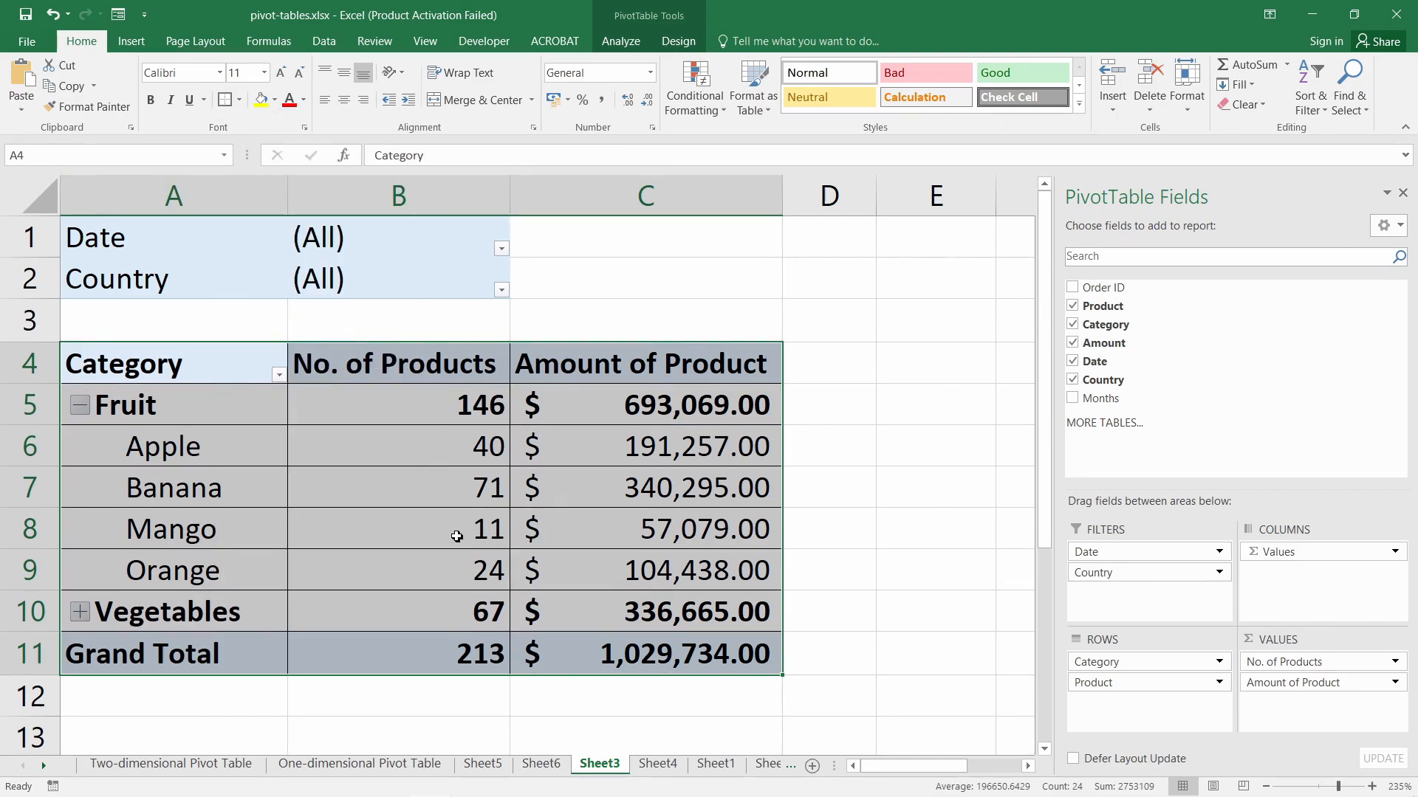
- Expand the Vegetables group in the Sheet3 pivot table to list its individual products
left_click(455, 535)
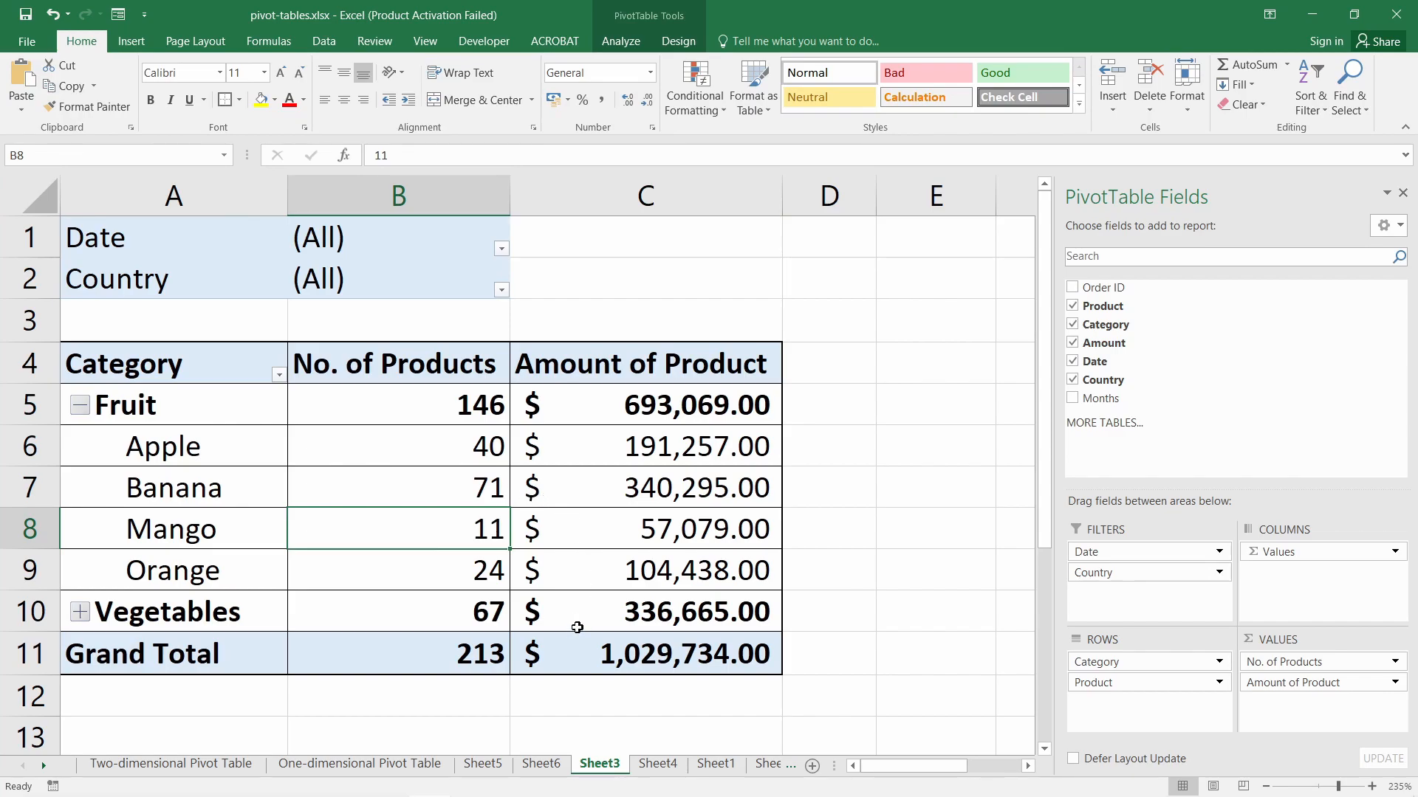
left_click(561, 658)
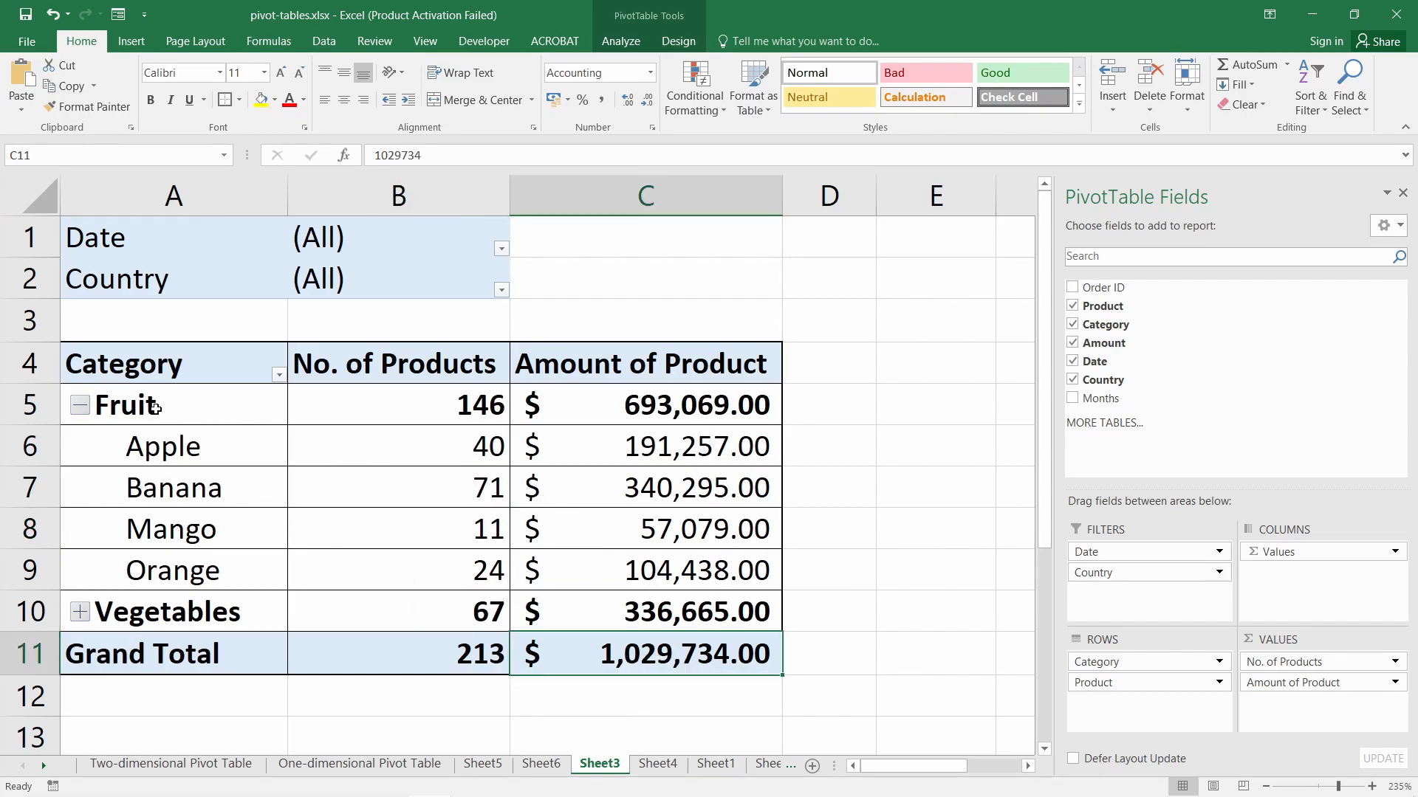
left_click_drag(156, 408, 97, 441)
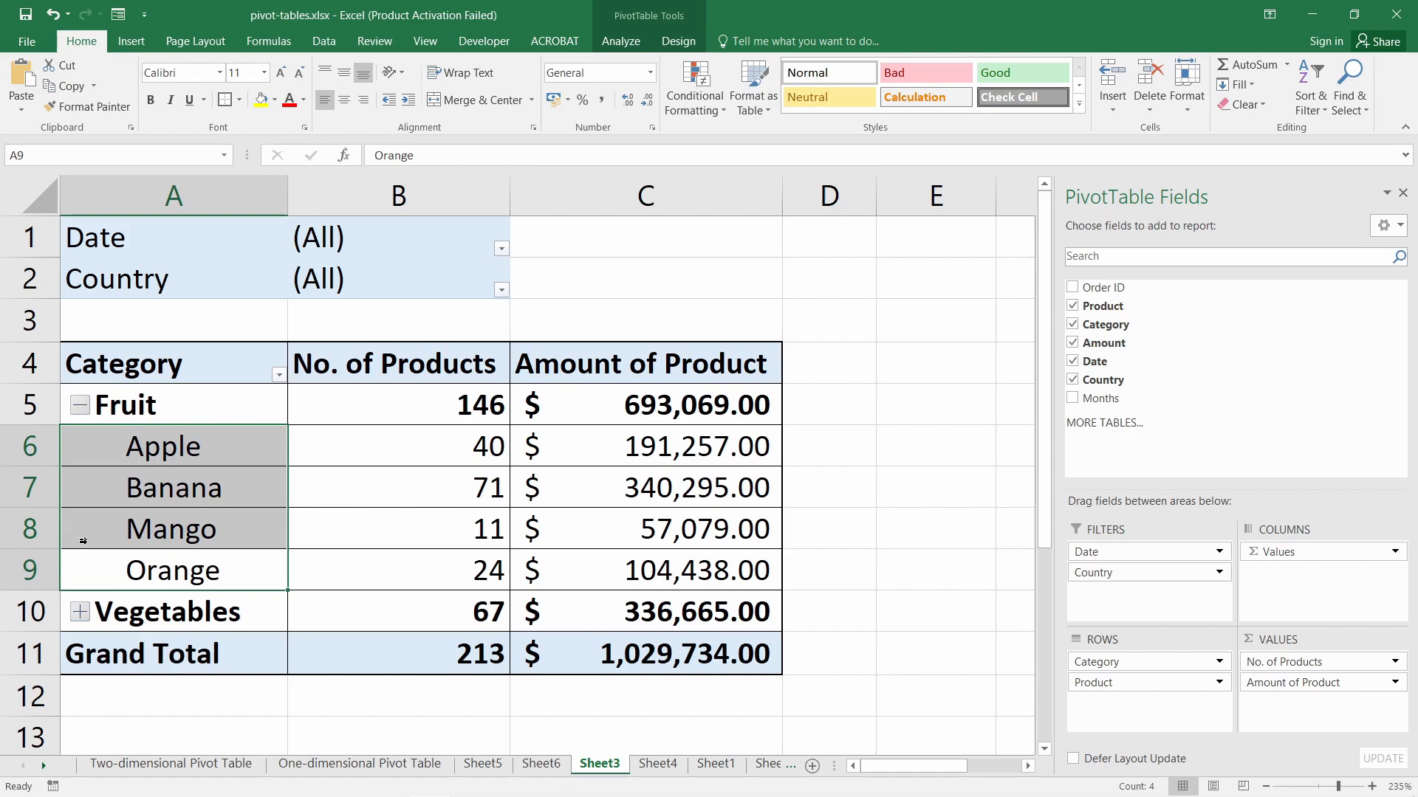
left_click(81, 619)
scroll(361, 507, "down", 2)
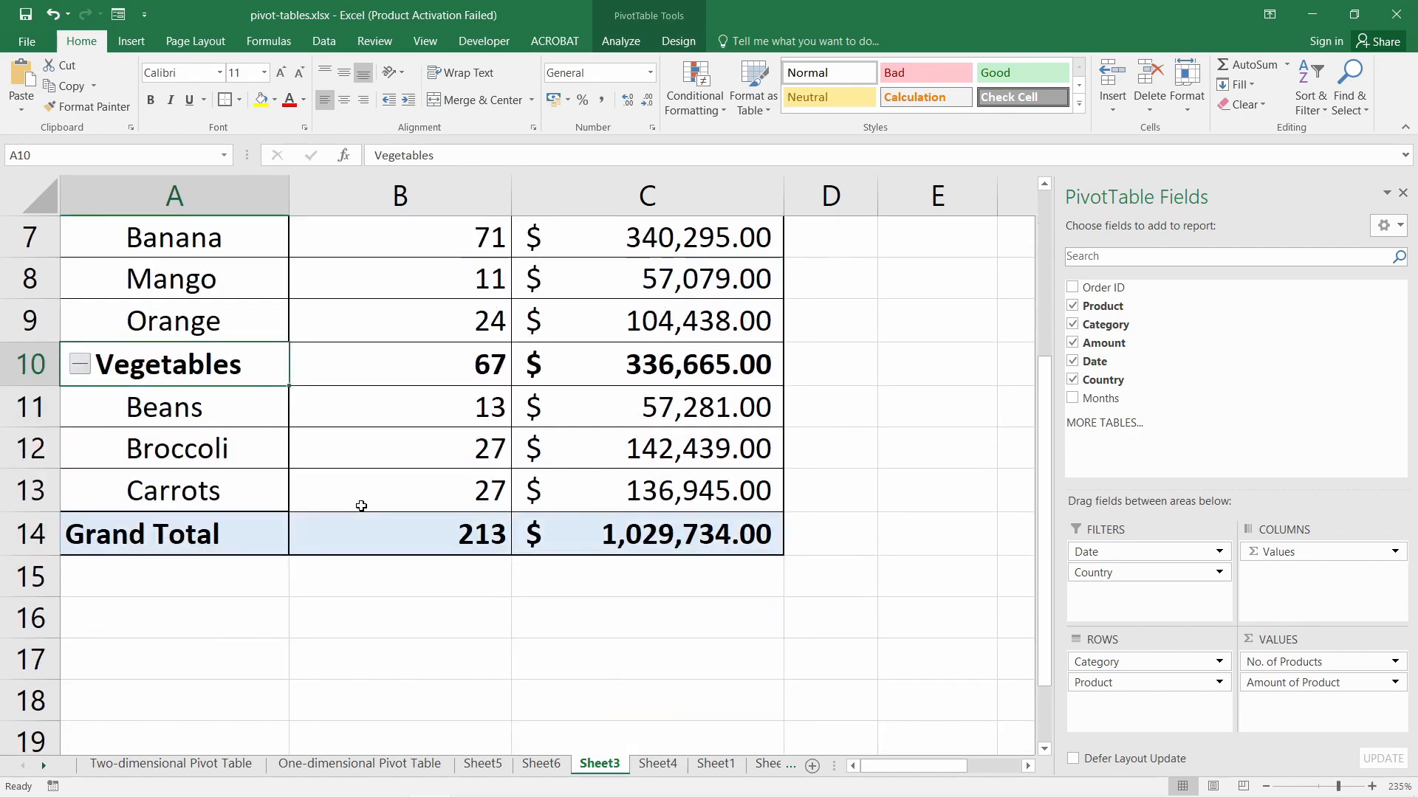
- Fill the Vegetables subtotal row A10:C10 of the pivot table with yellow
scroll(409, 512, "up", 1)
left_click(712, 493)
left_click_drag(713, 494, 164, 492)
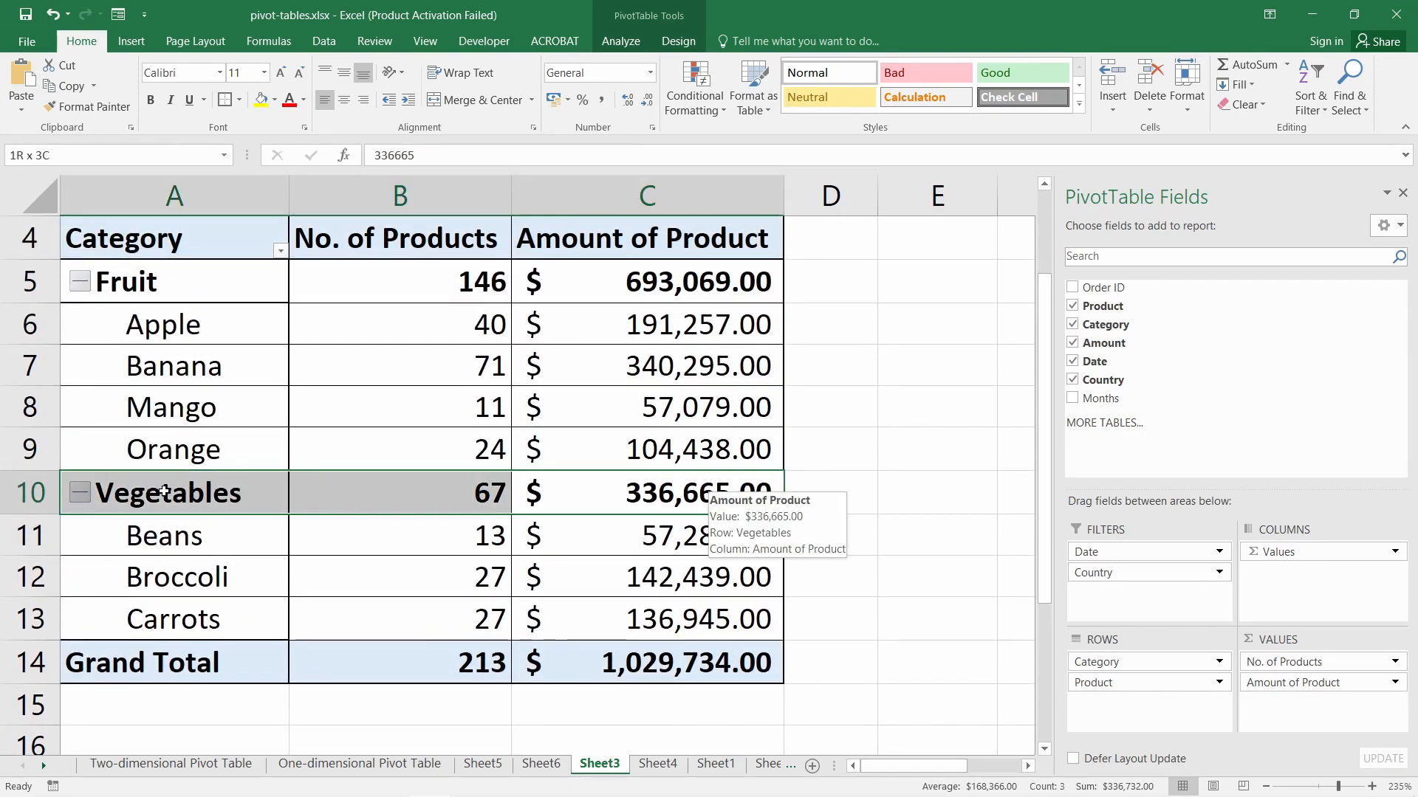
left_click(261, 100)
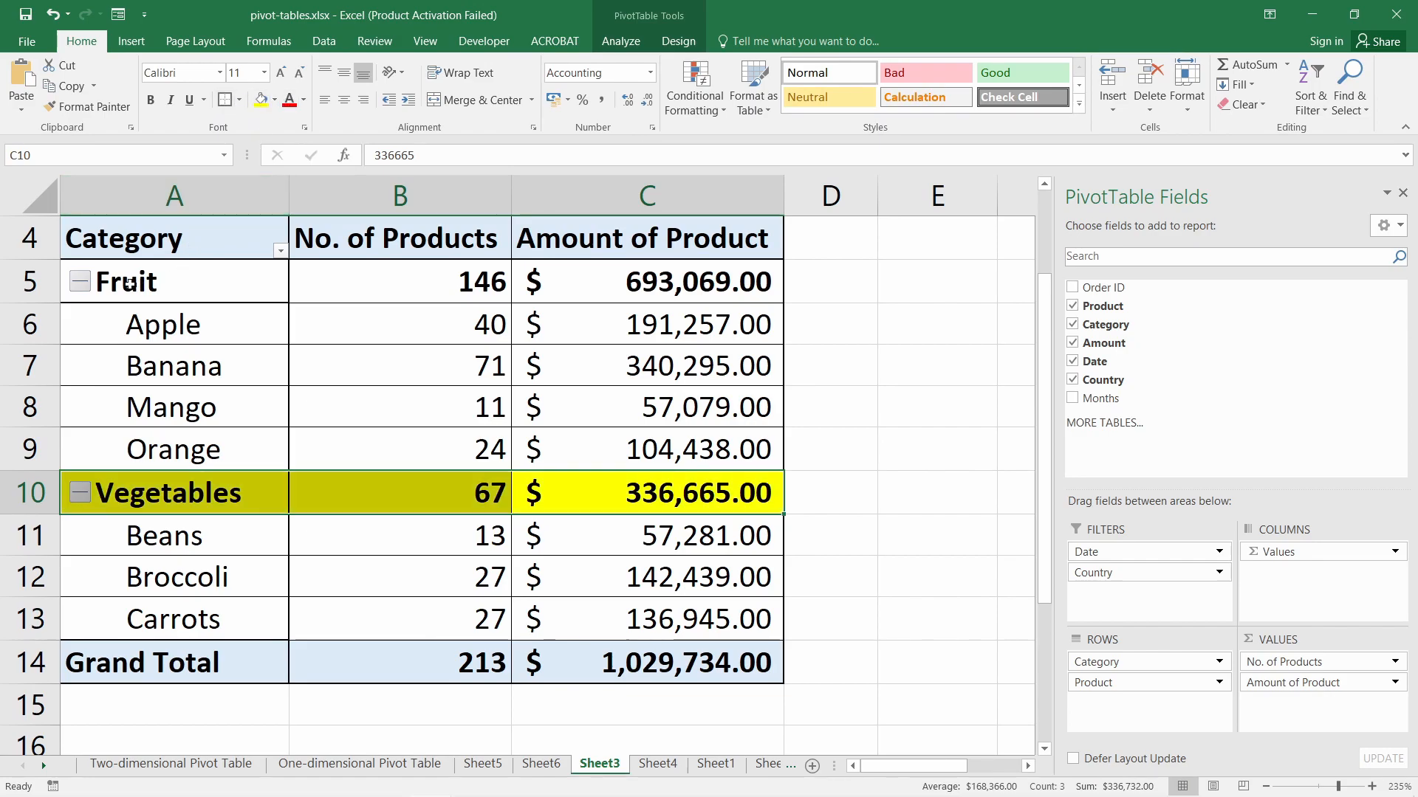
- Fill the Fruit subtotal row A5:C5 of the pivot table with the standard green colour
left_click_drag(130, 284, 606, 299)
left_click(274, 100)
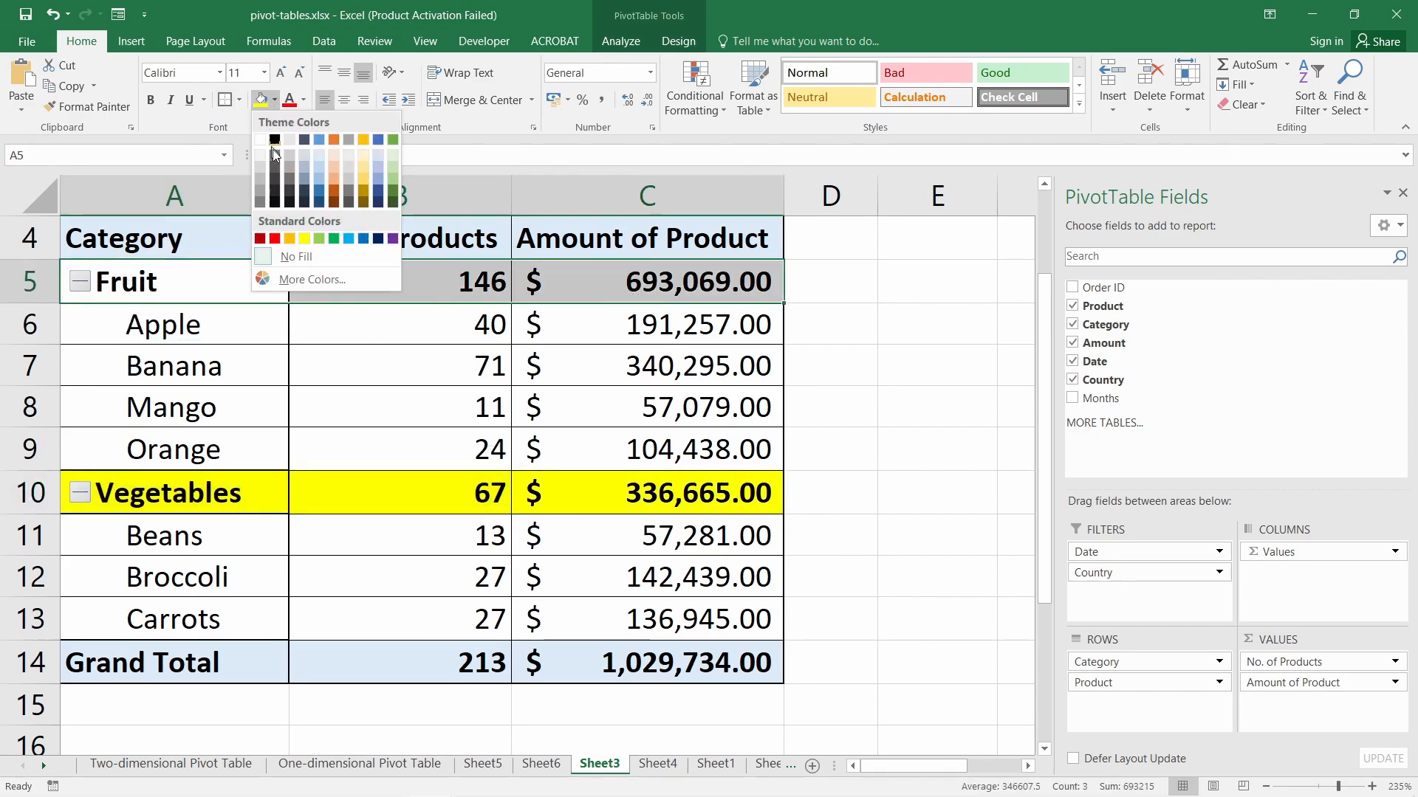
left_click(332, 242)
left_click(591, 411)
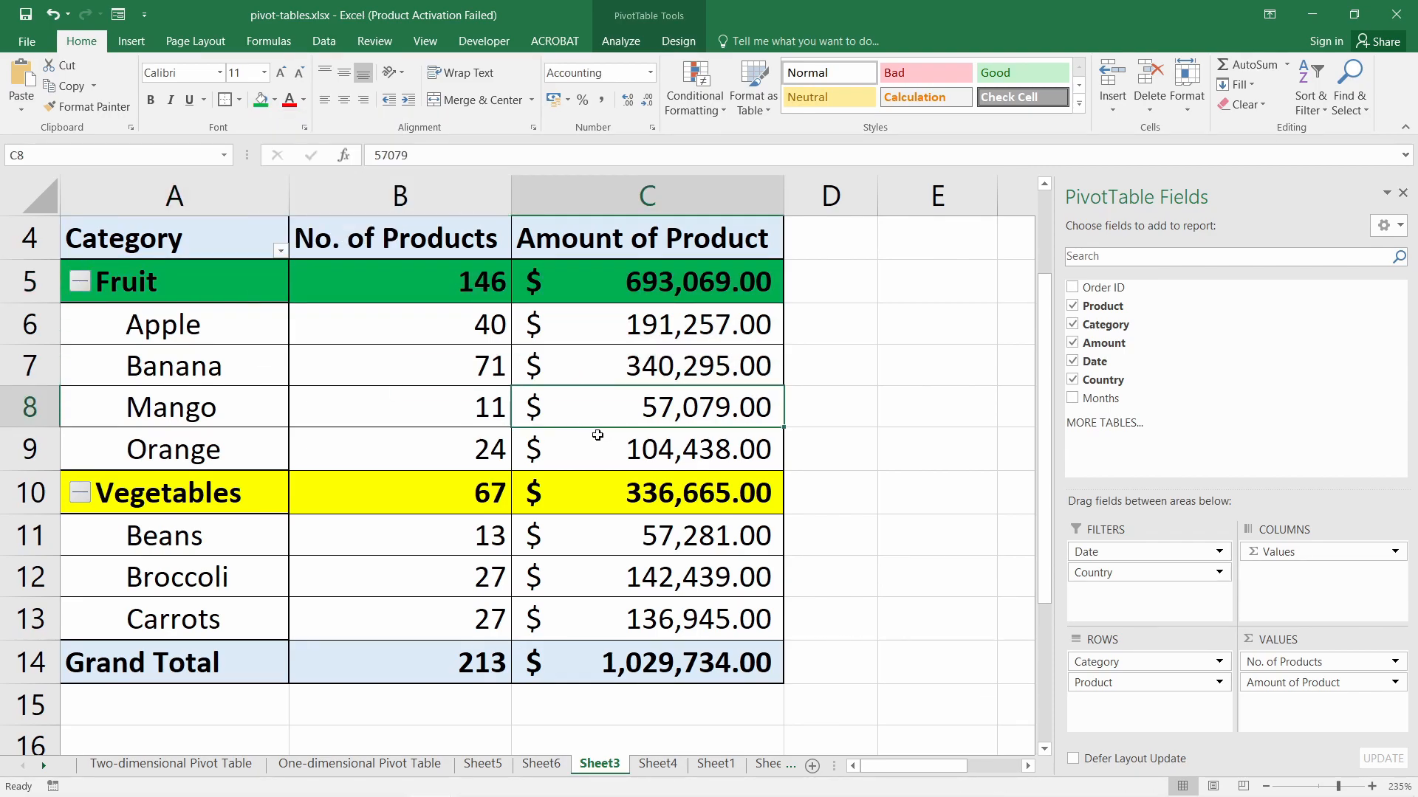
- Examine the formatted pivot table from the filters and header row down to the Fruit, Vegetables and Grand Total amounts
scroll(554, 355, "up", 1)
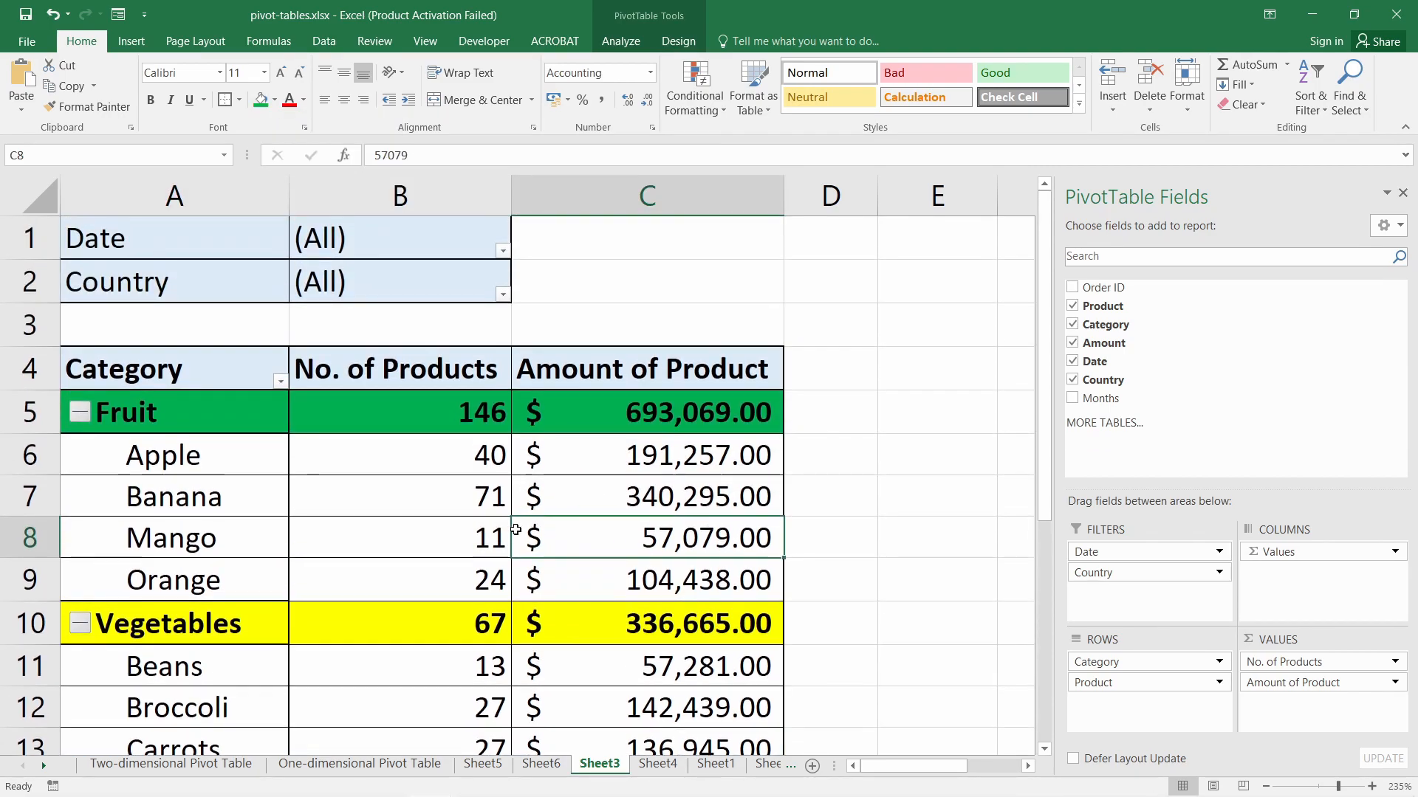
scroll(507, 355, "down", 1)
left_click_drag(167, 242, 676, 655)
left_click(676, 657)
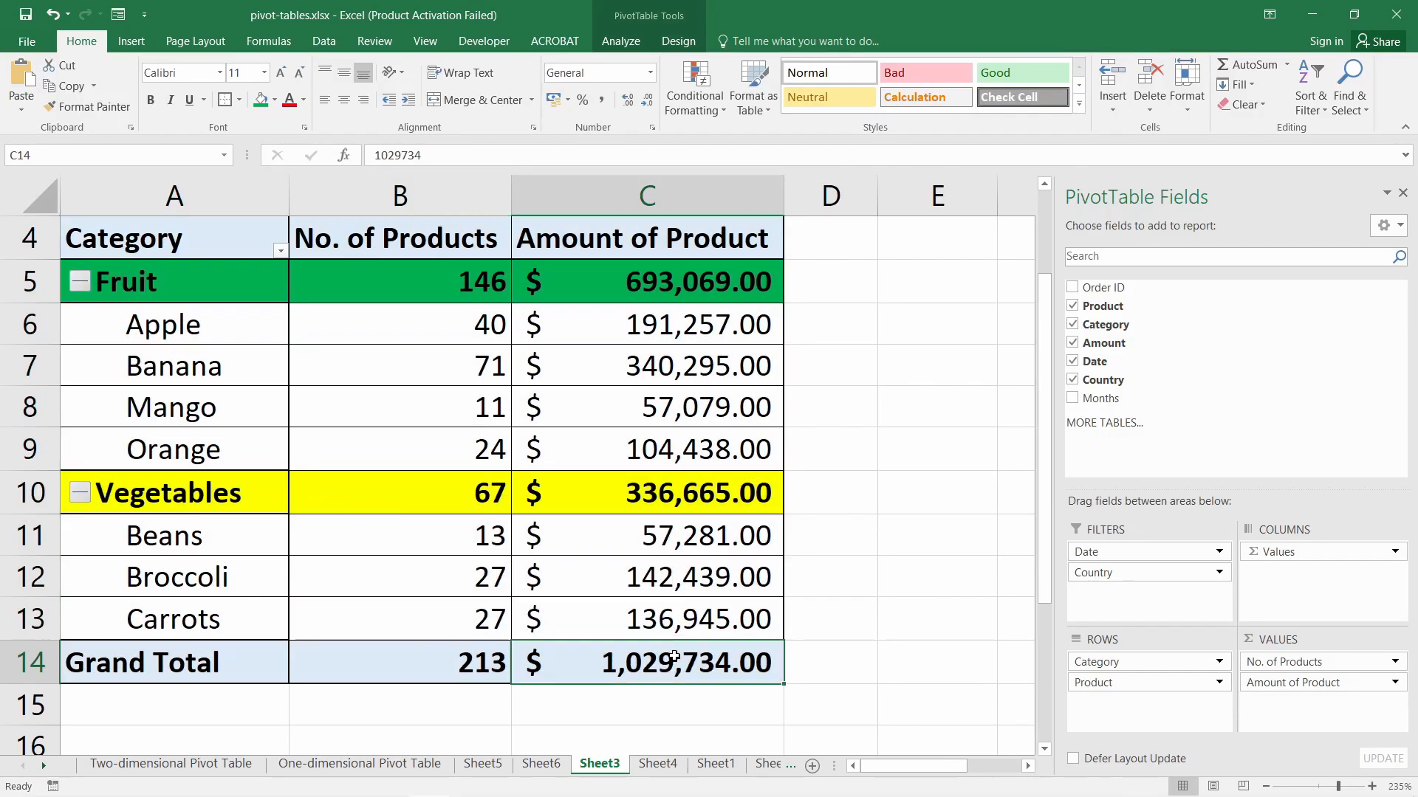
left_click(696, 496)
left_click_drag(694, 292, 739, 667)
left_click(739, 666)
scroll(742, 650, "up", 1)
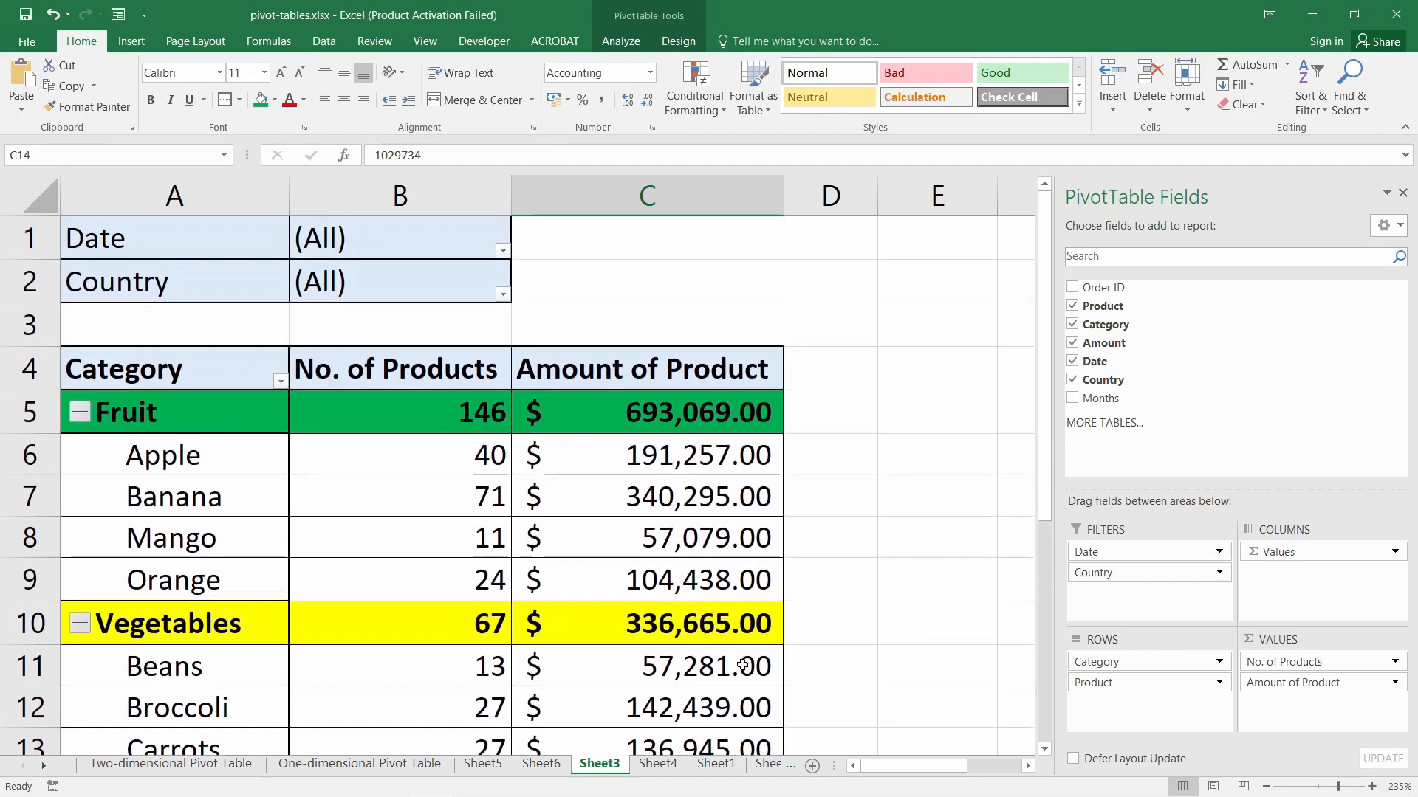
scroll(746, 664, "down", 1)
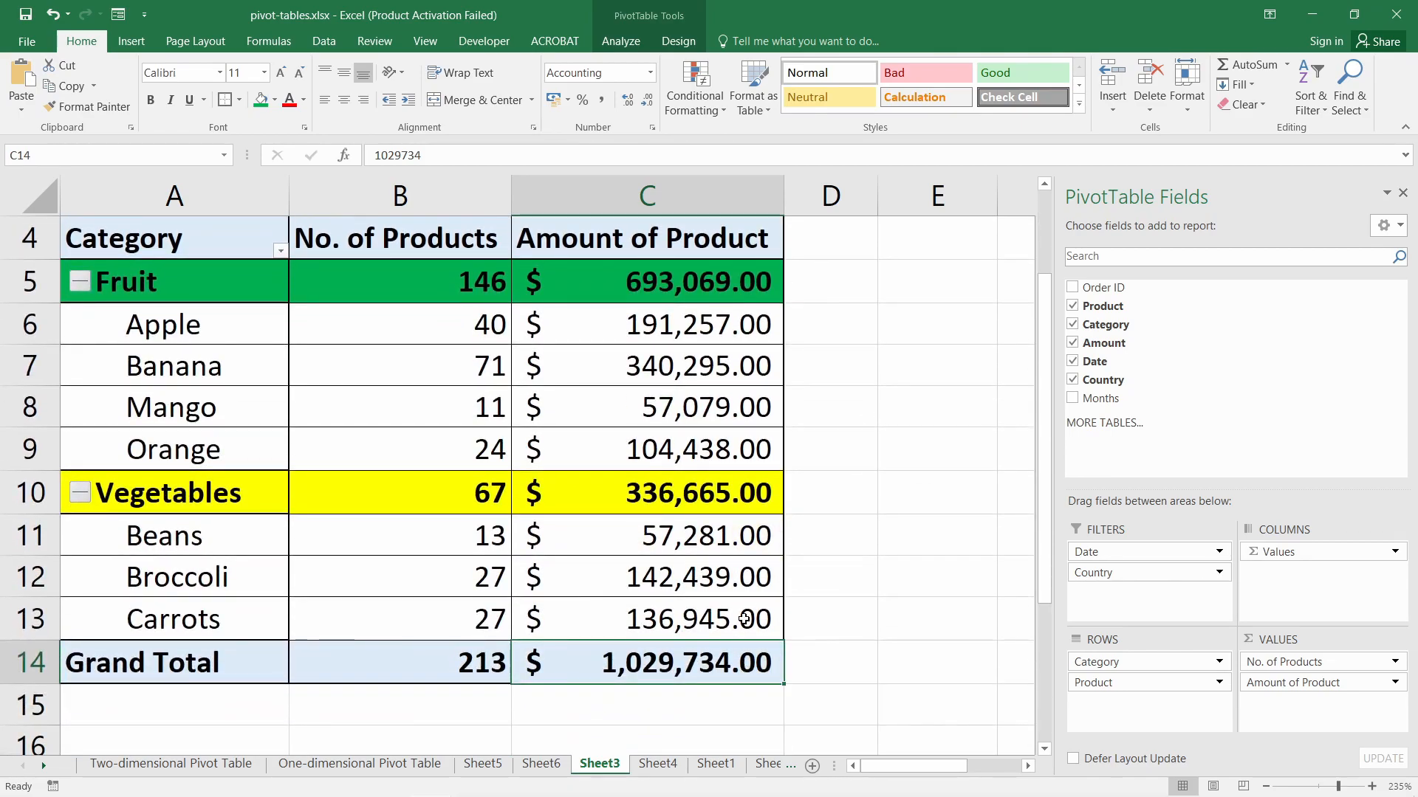
left_click(530, 358)
- Switch to the PowerPoint slide show and review the slides on drilling, PivotCharts and formatting the pivot report
mouse_move(457, 794)
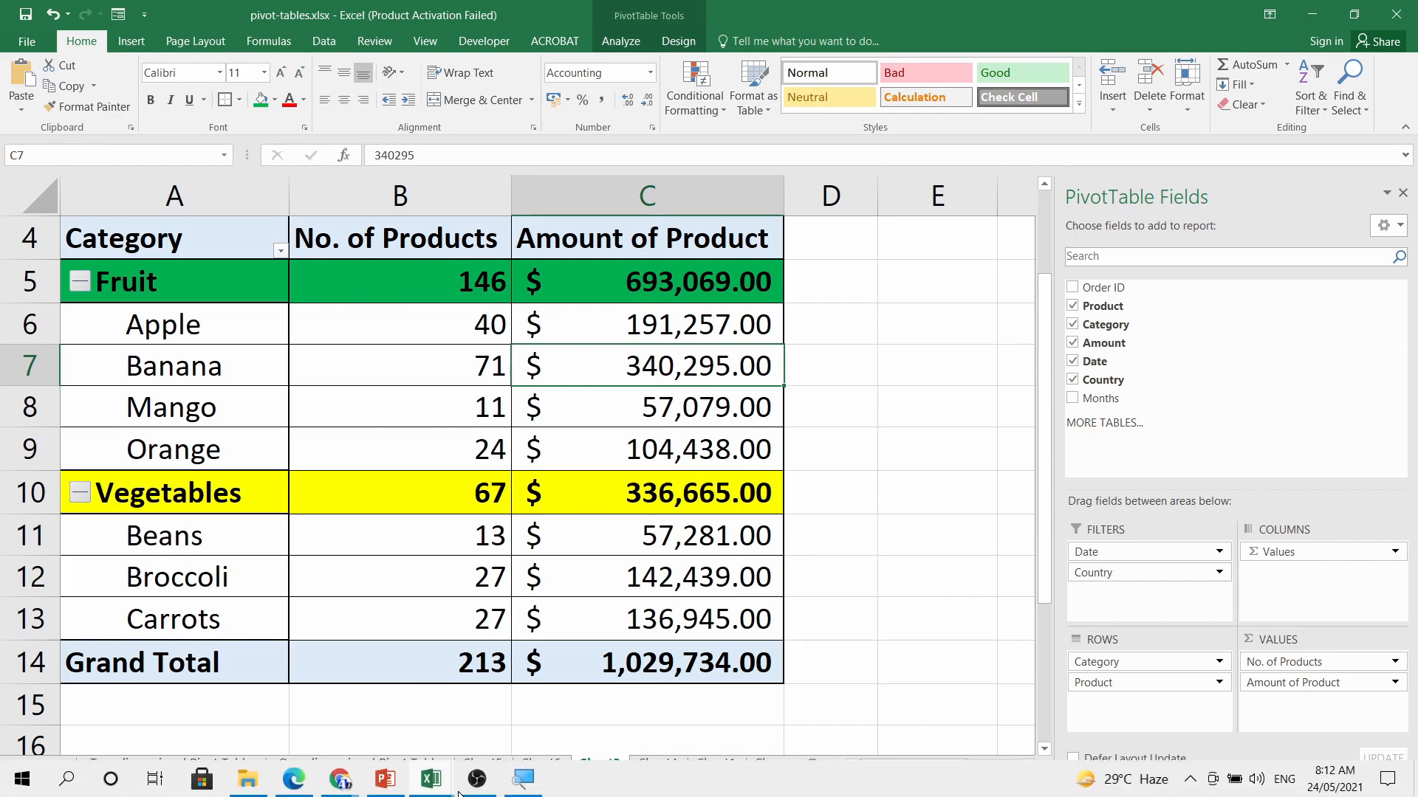
left_click(386, 780)
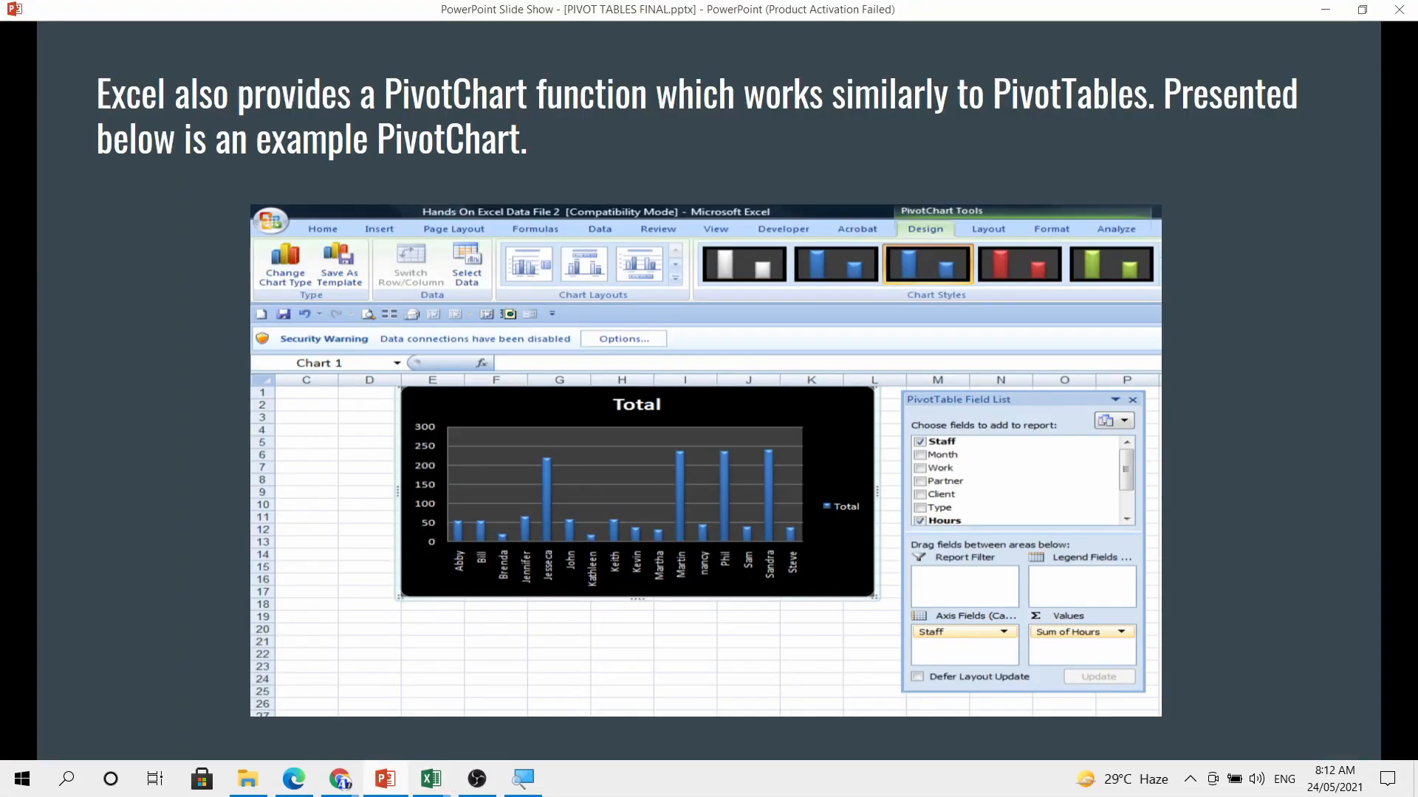
left_click(693, 432)
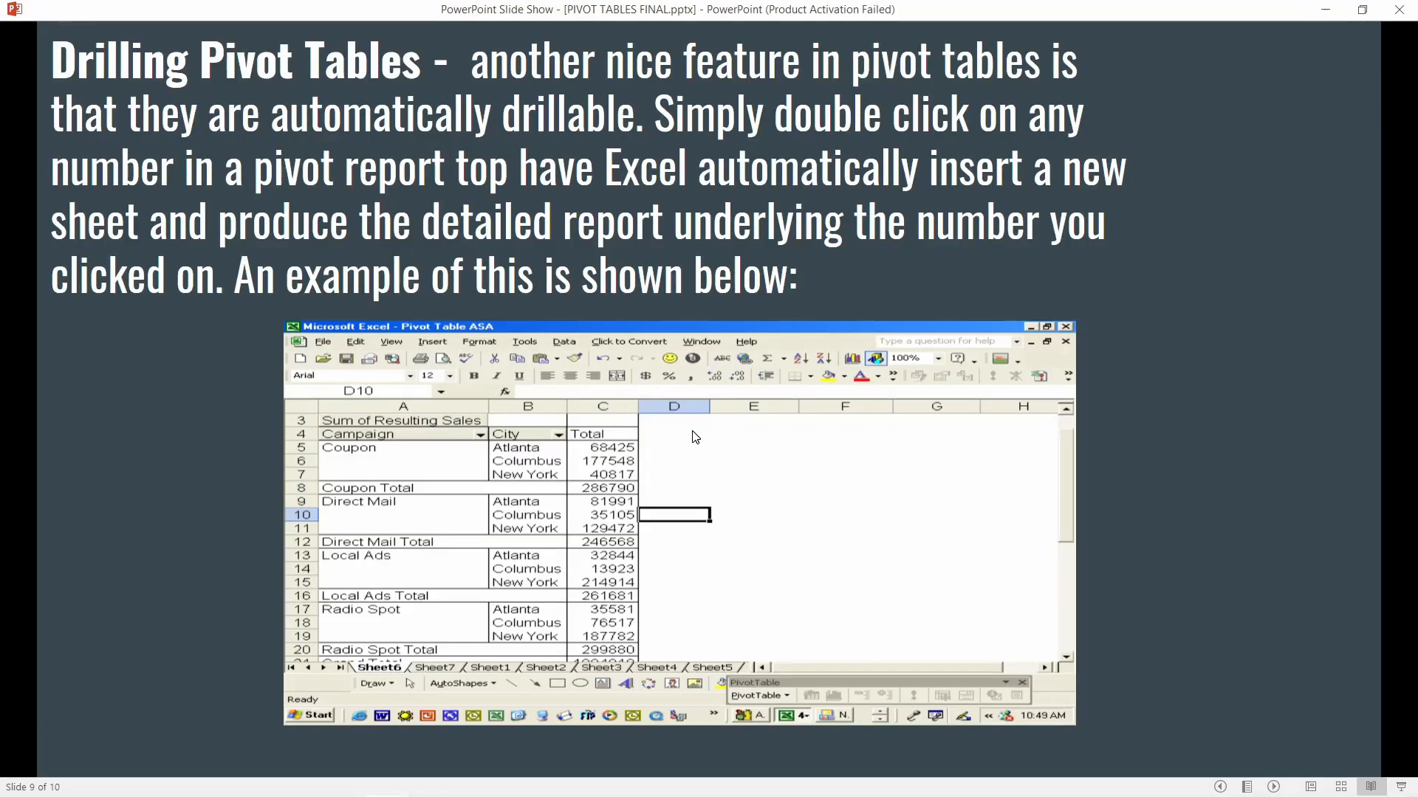
left_click(693, 437)
left_click(692, 431)
key("Left")
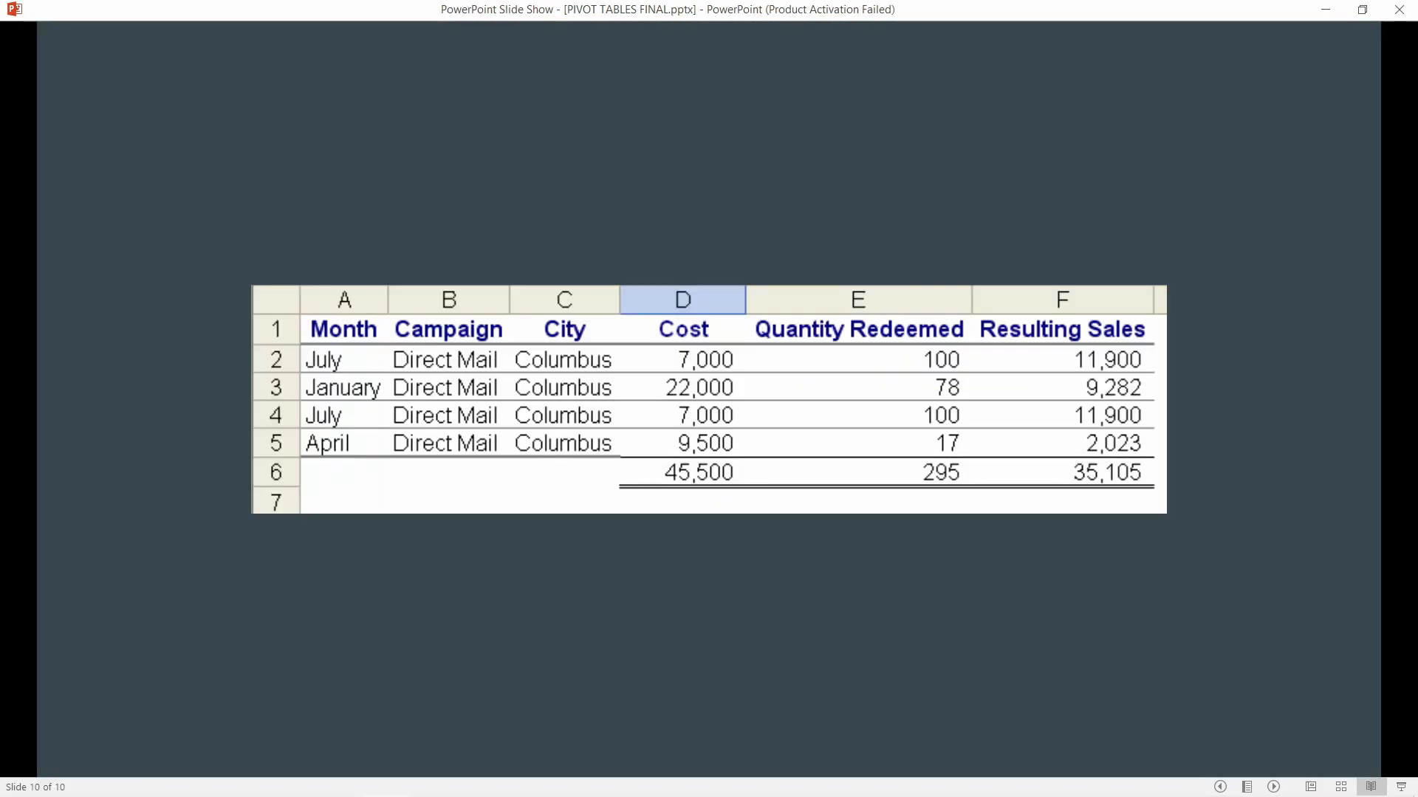
key("Left")
key("Left")
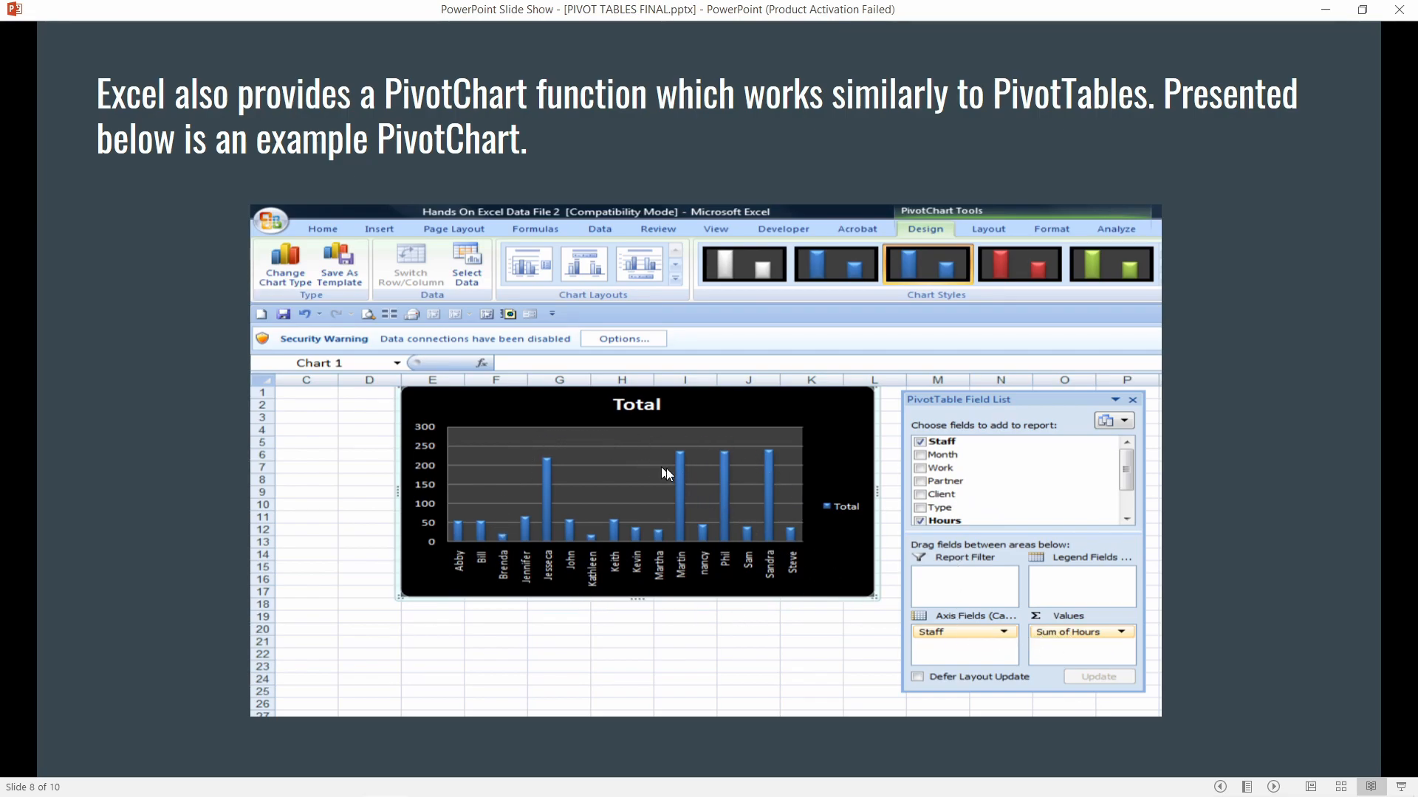
key("Left")
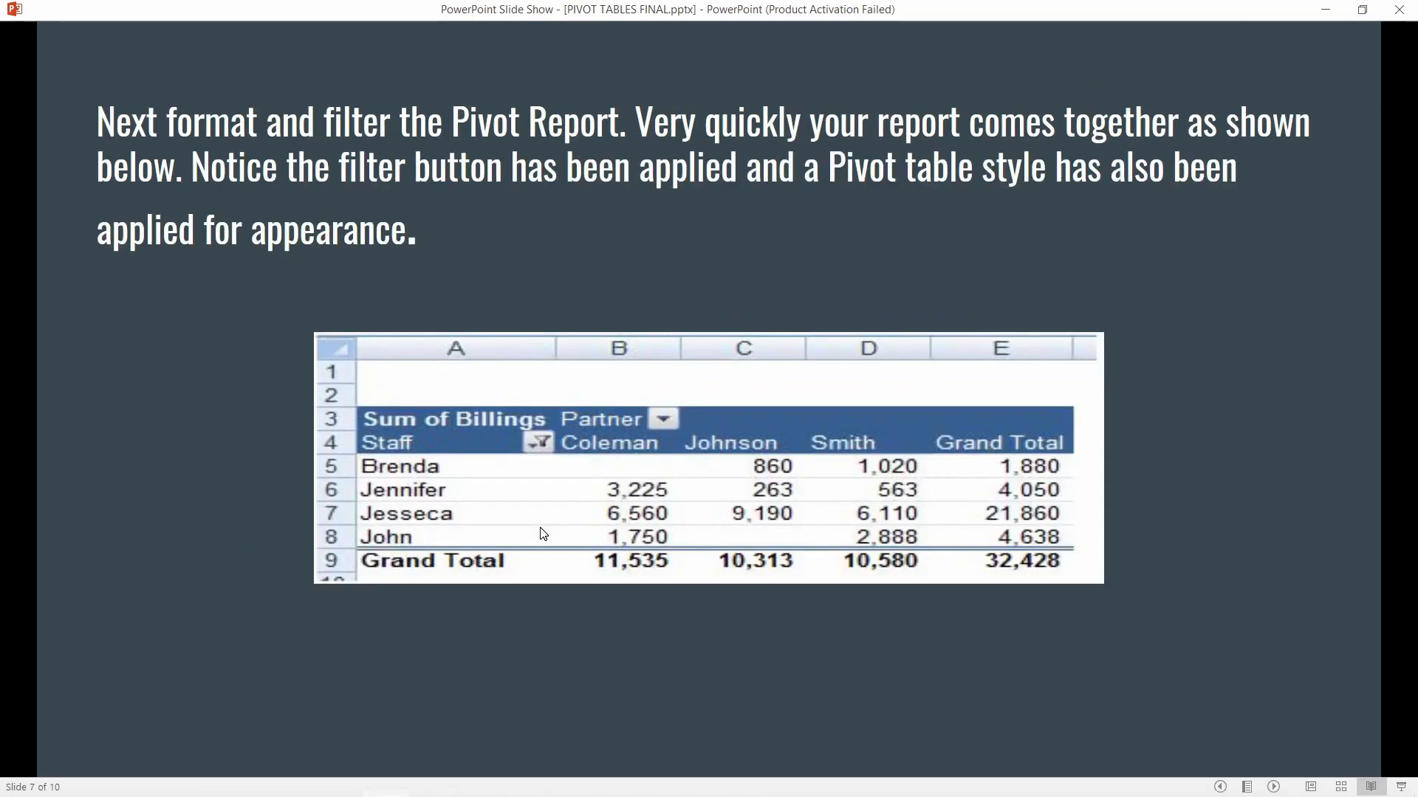
key("Left")
key("Right")
- Switch back to the pivot-tables.xlsx workbook in Excel and compare selecting cells outside and inside the pivot table
mouse_move(441, 789)
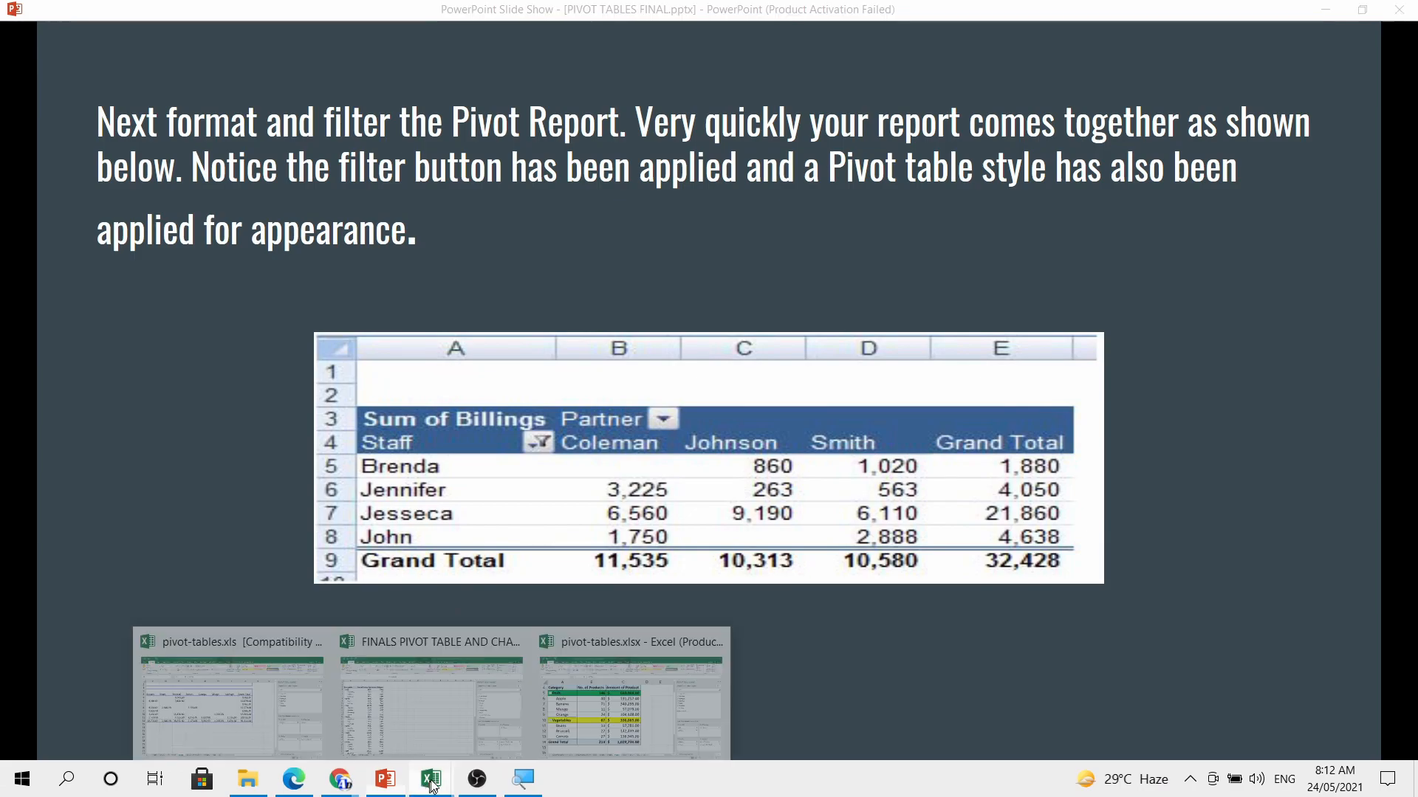
left_click(600, 635)
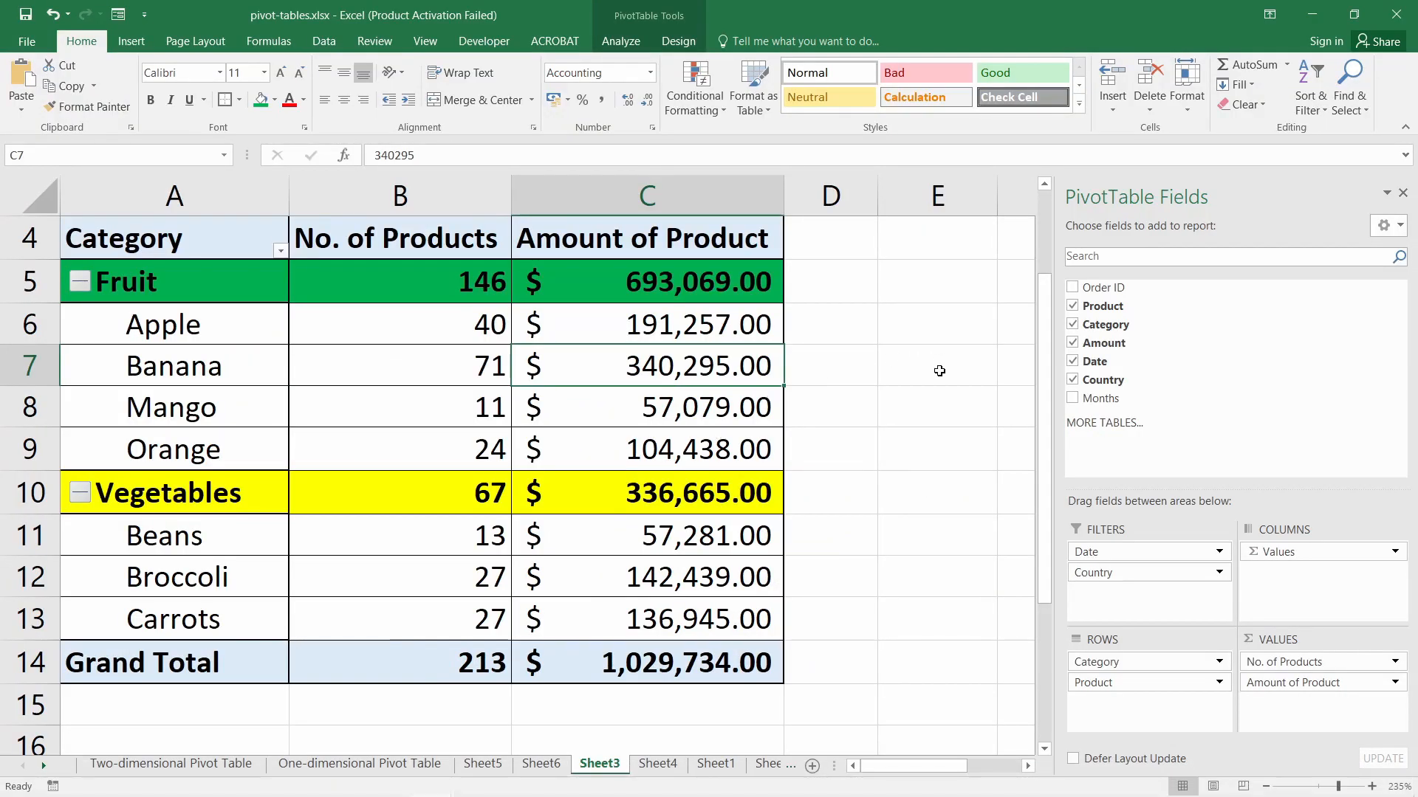
left_click(939, 368)
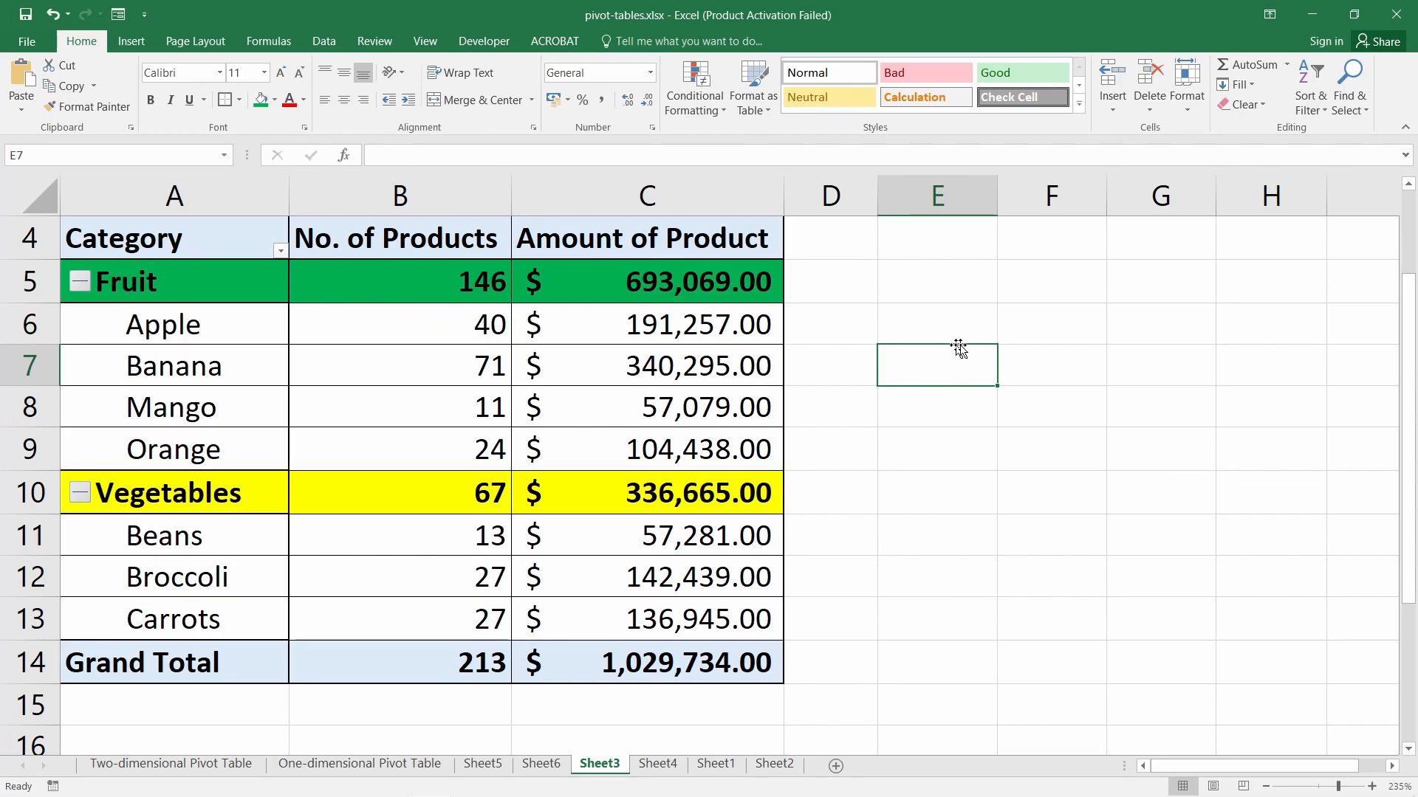
left_click(164, 290)
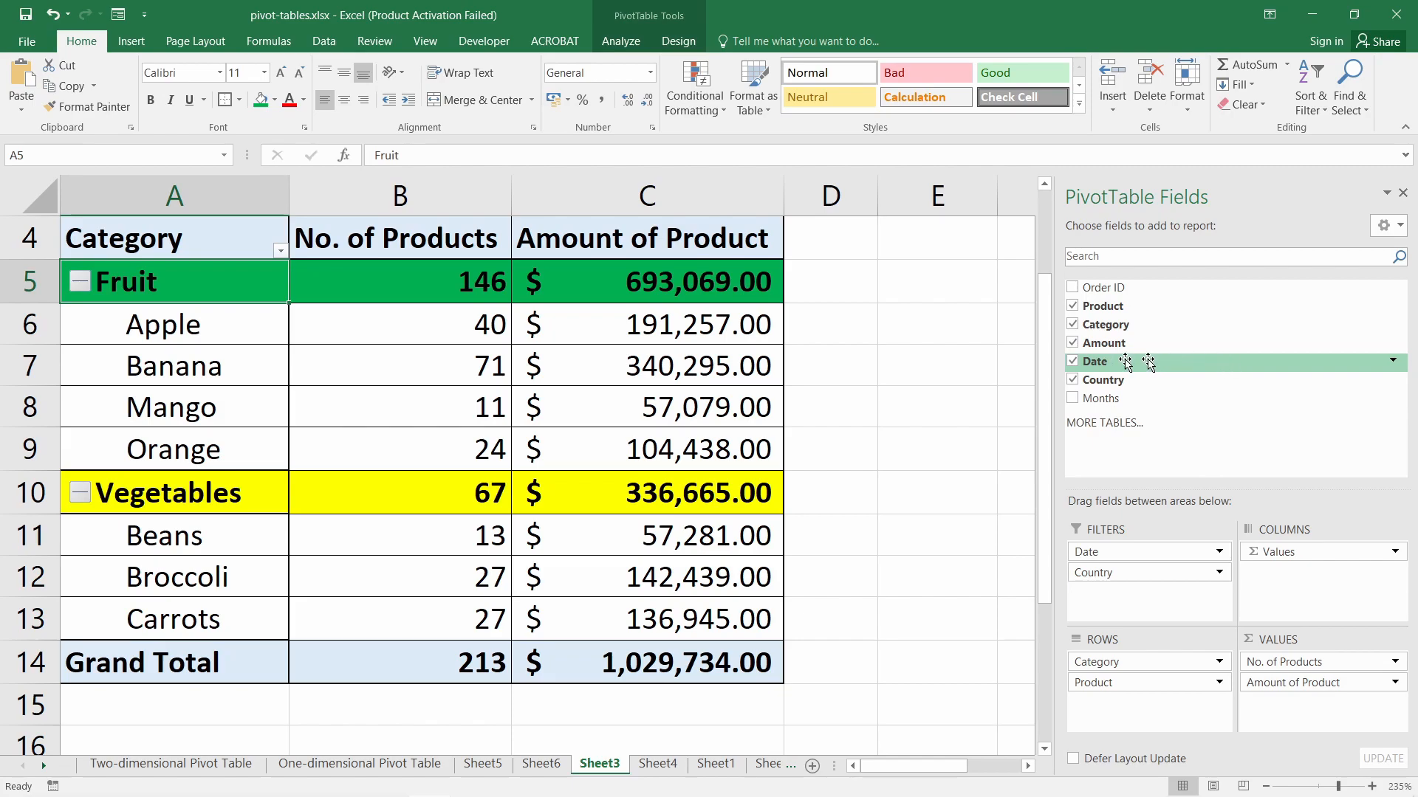
left_click(903, 352)
scroll(938, 384, "up", 1)
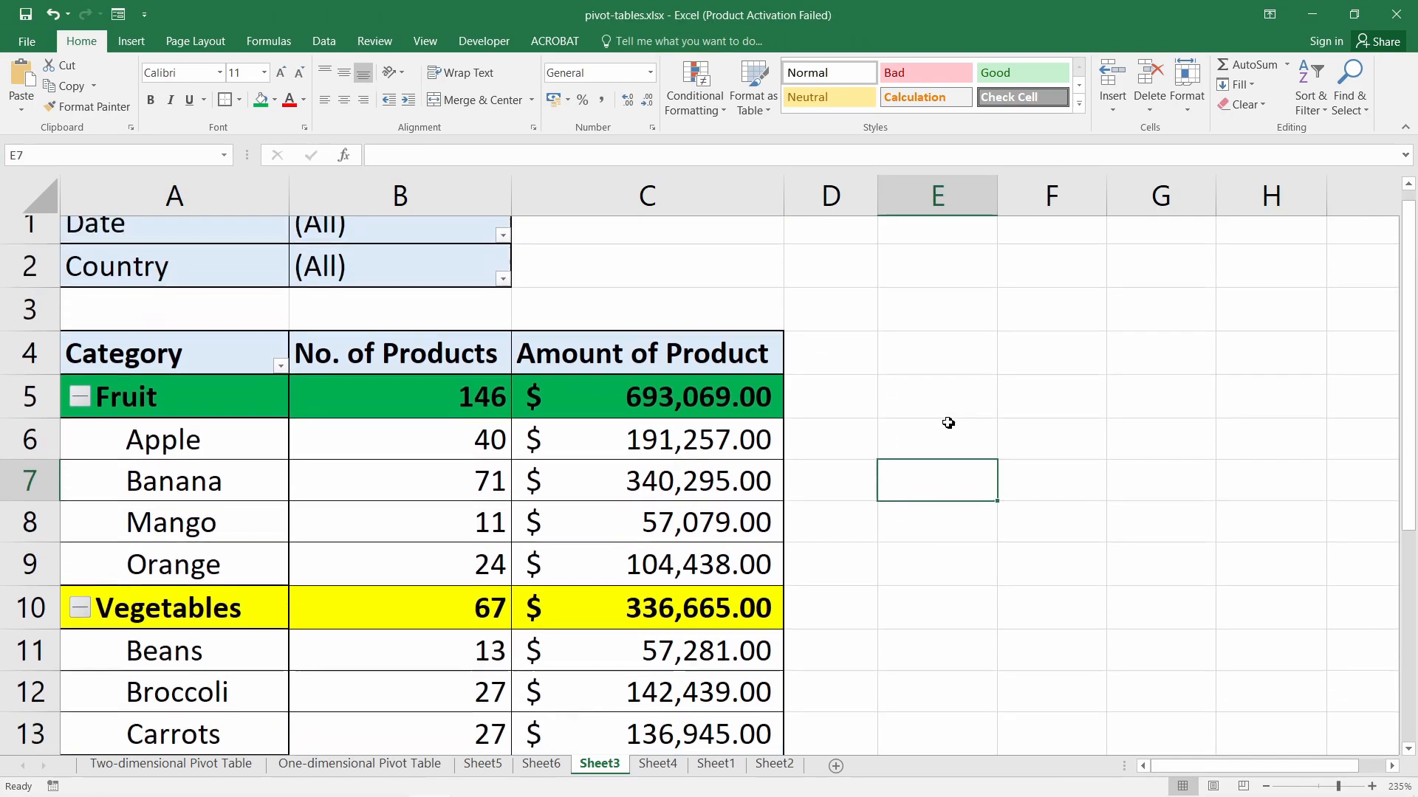
scroll(945, 414, "down", 1)
left_click(216, 310)
left_click(211, 309)
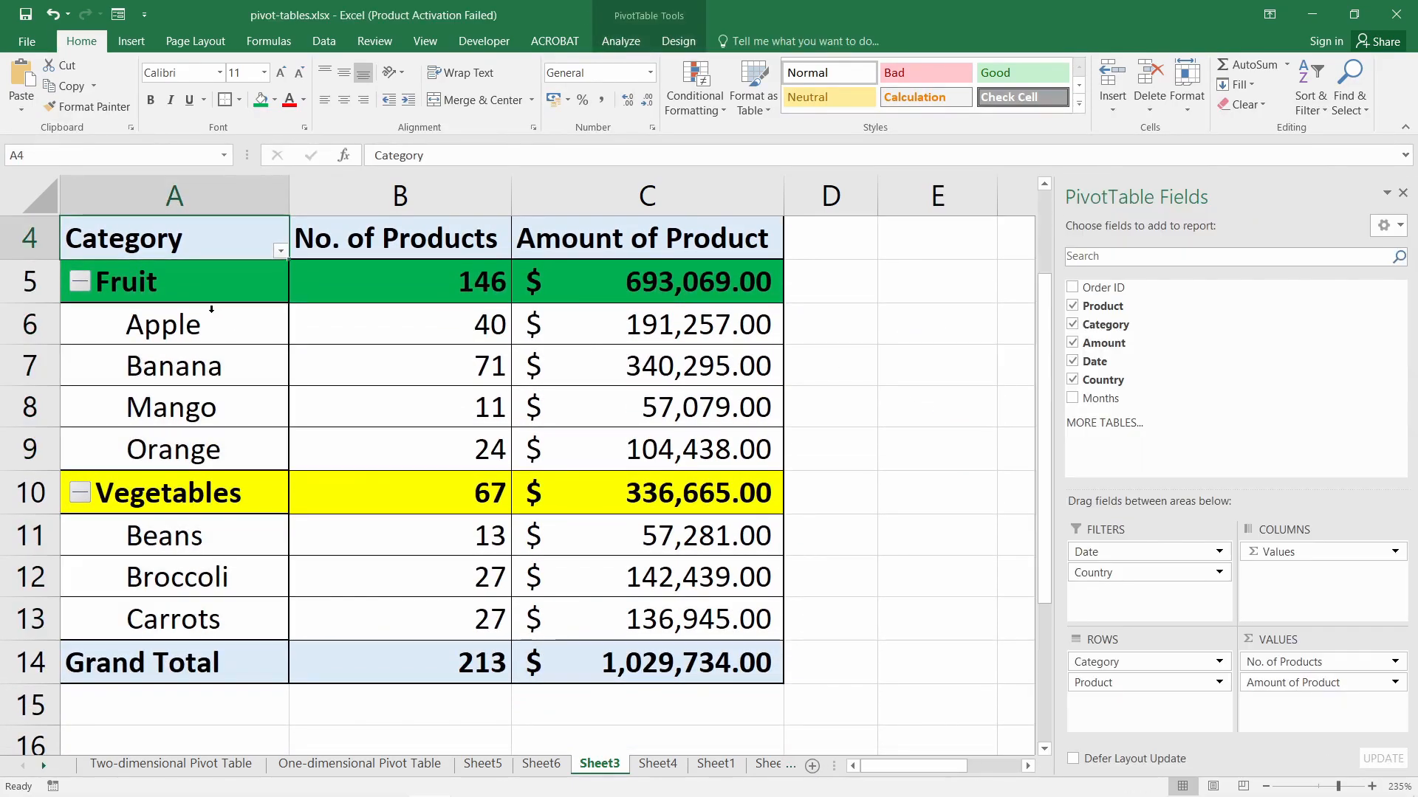
left_click(191, 333)
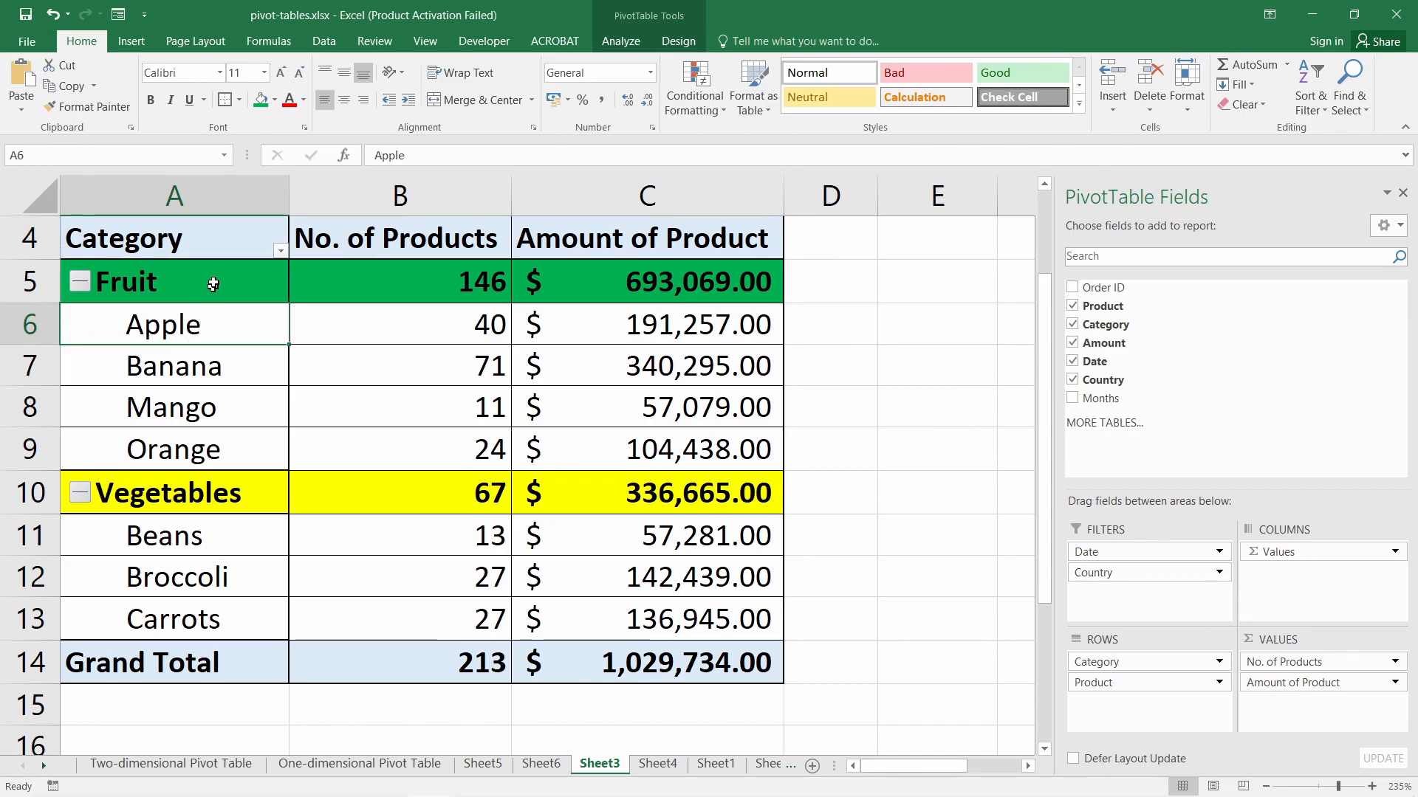
- Hide the PivotTable field list for the Sheet3 pivot table
left_click(679, 43)
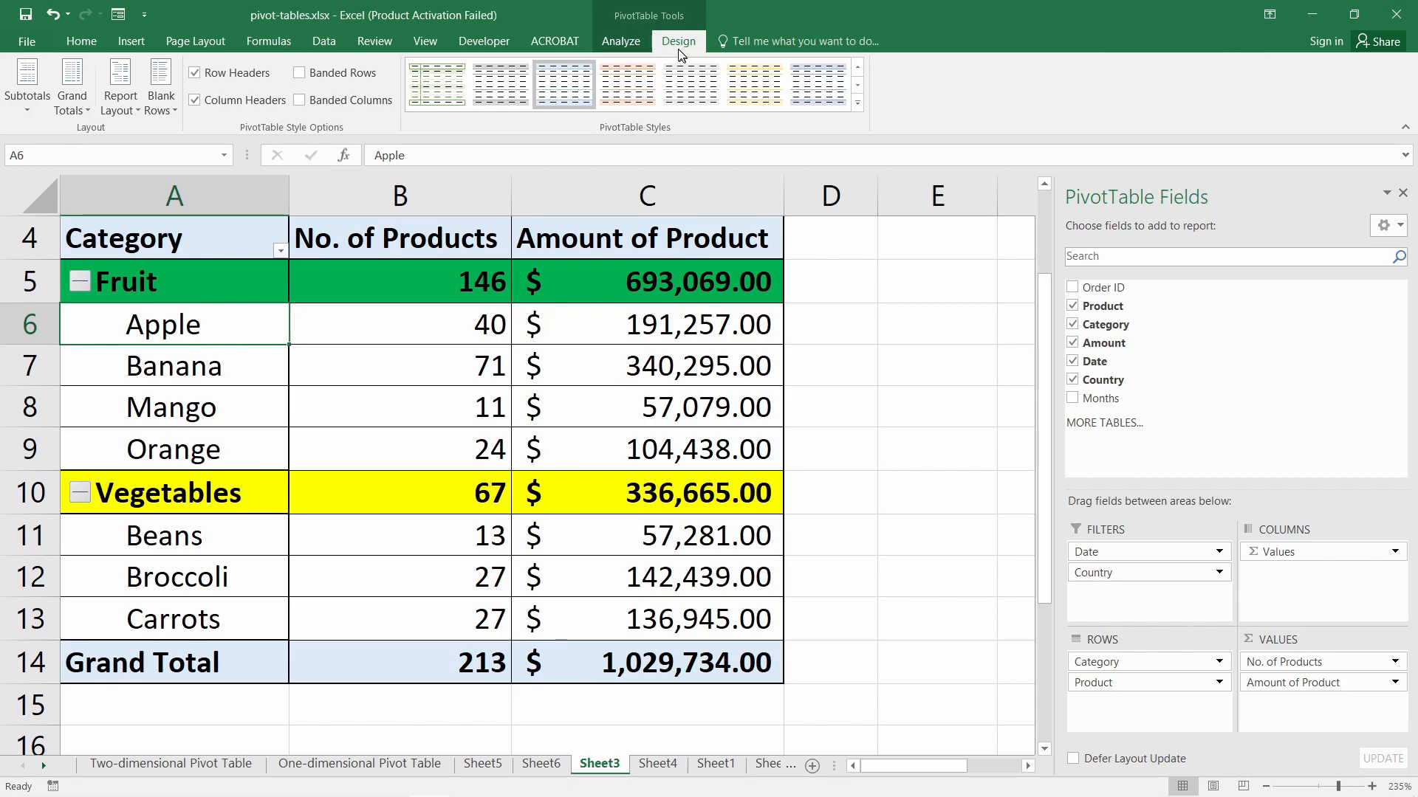
left_click(190, 244)
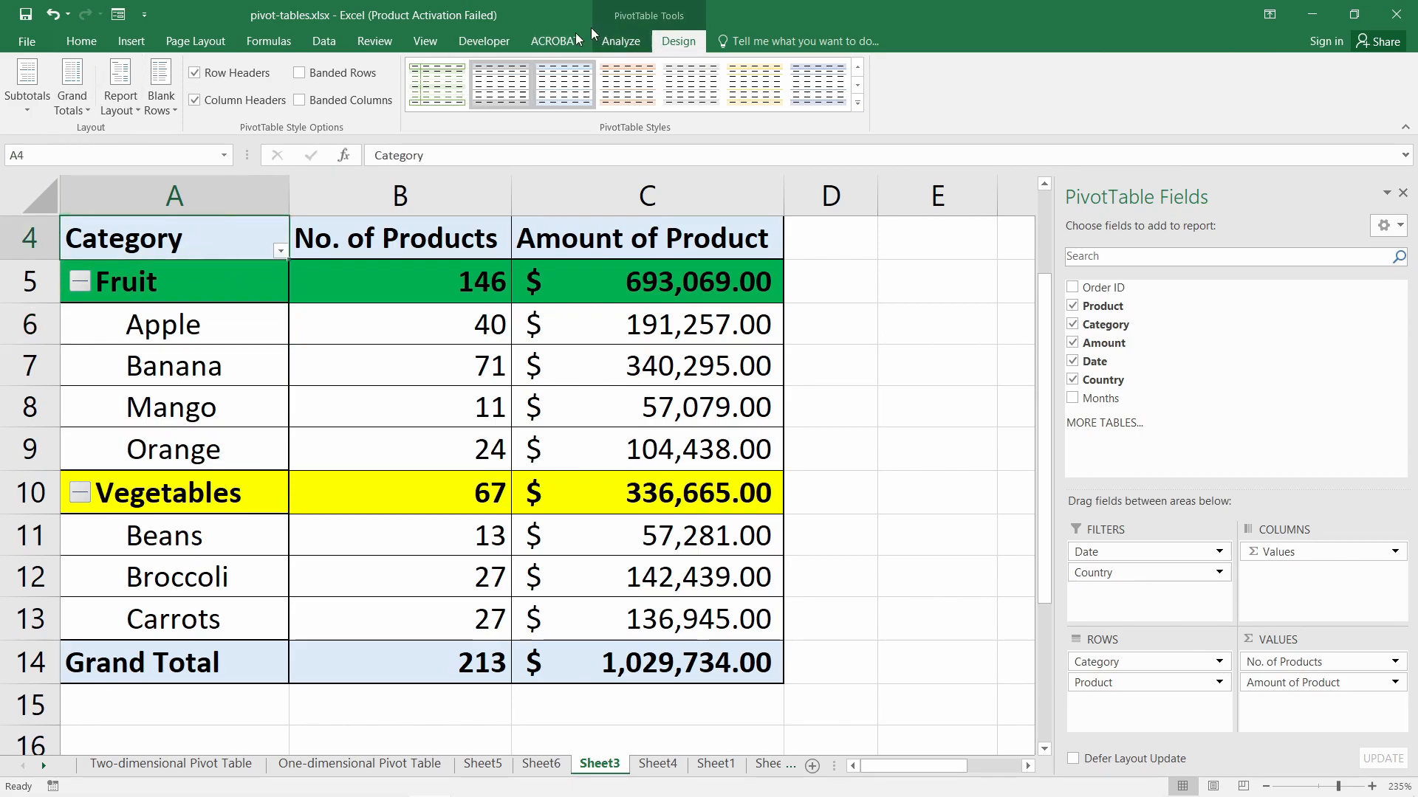
left_click(624, 42)
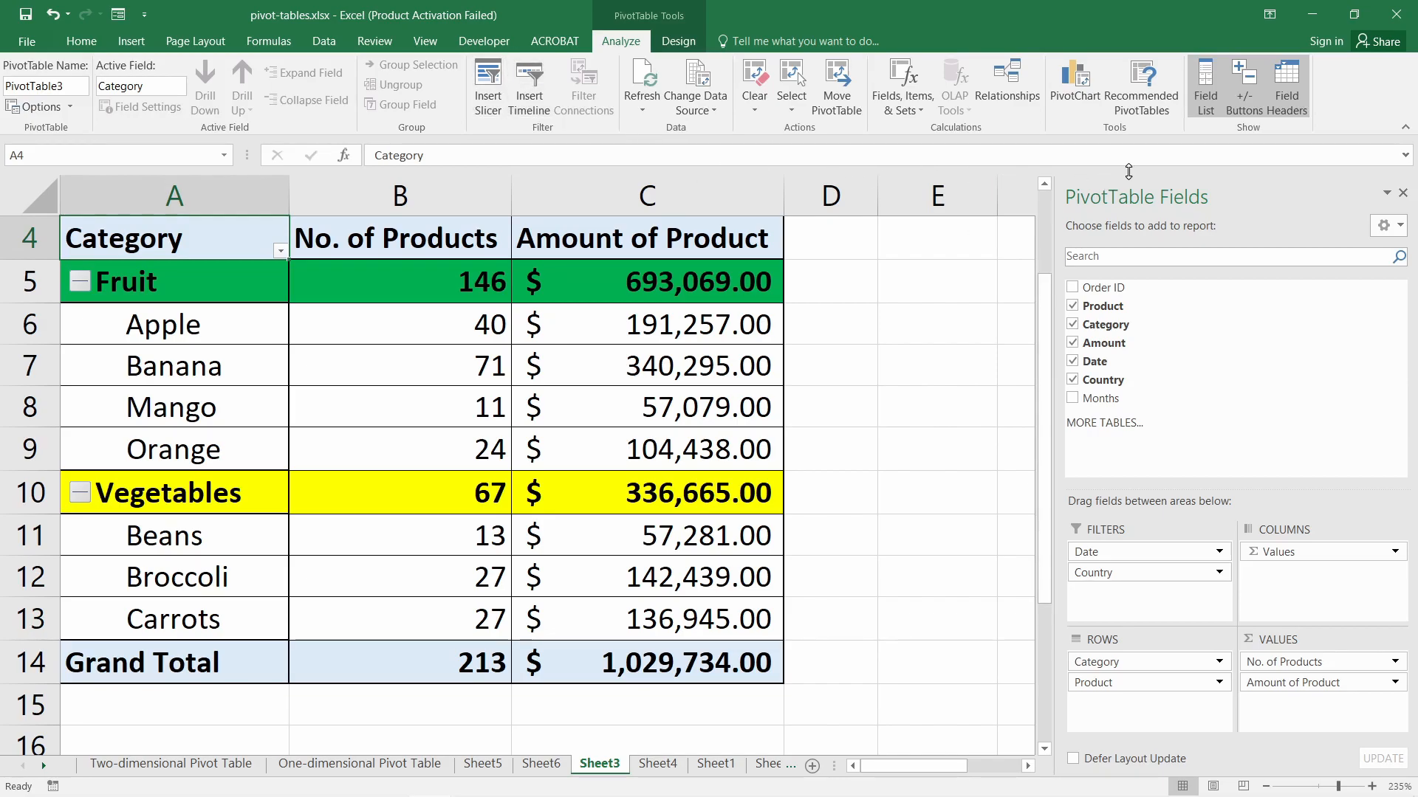
left_click(1205, 87)
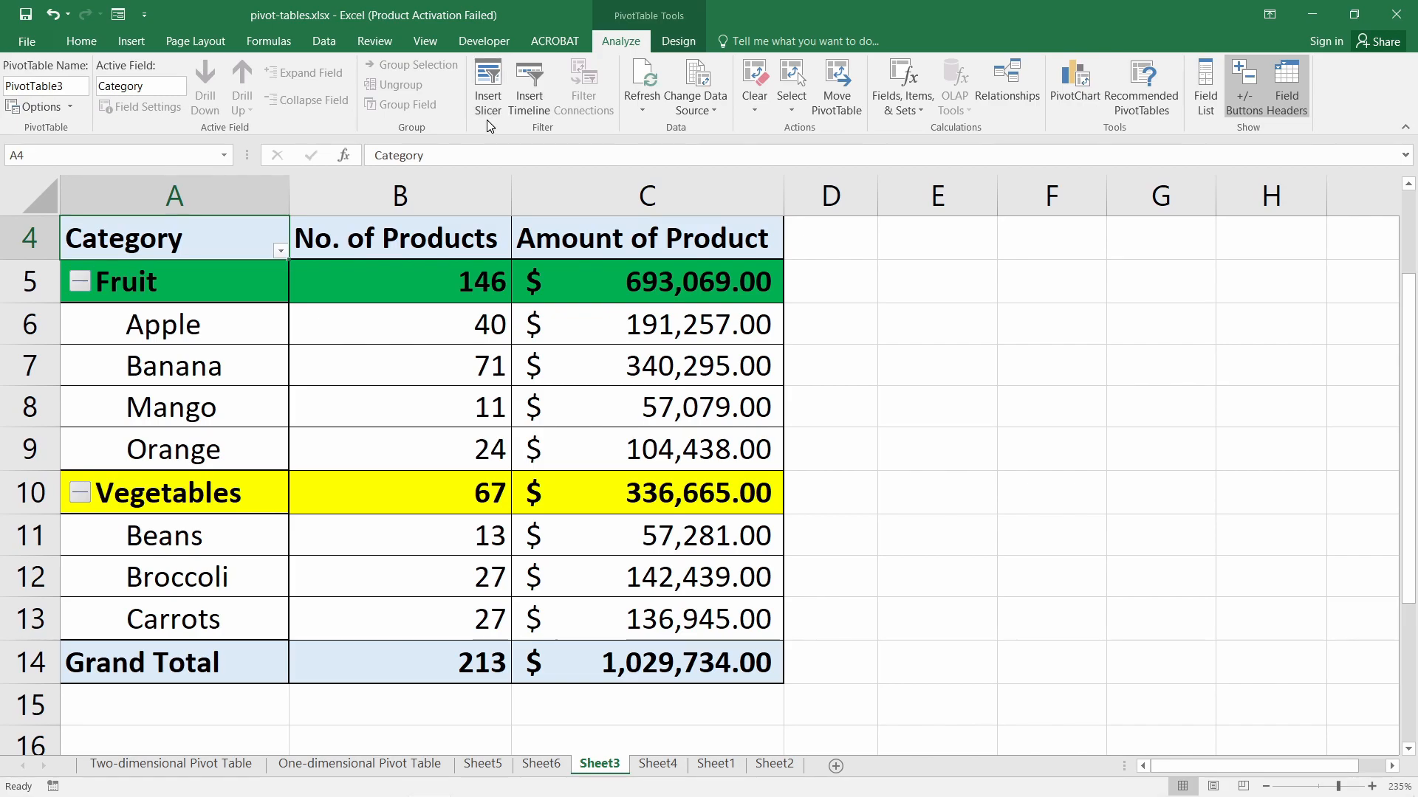
- Insert a slicer for the Product field and place it beside the pivot table over columns E to H
left_click(490, 98)
left_click_drag(776, 285, 926, 223)
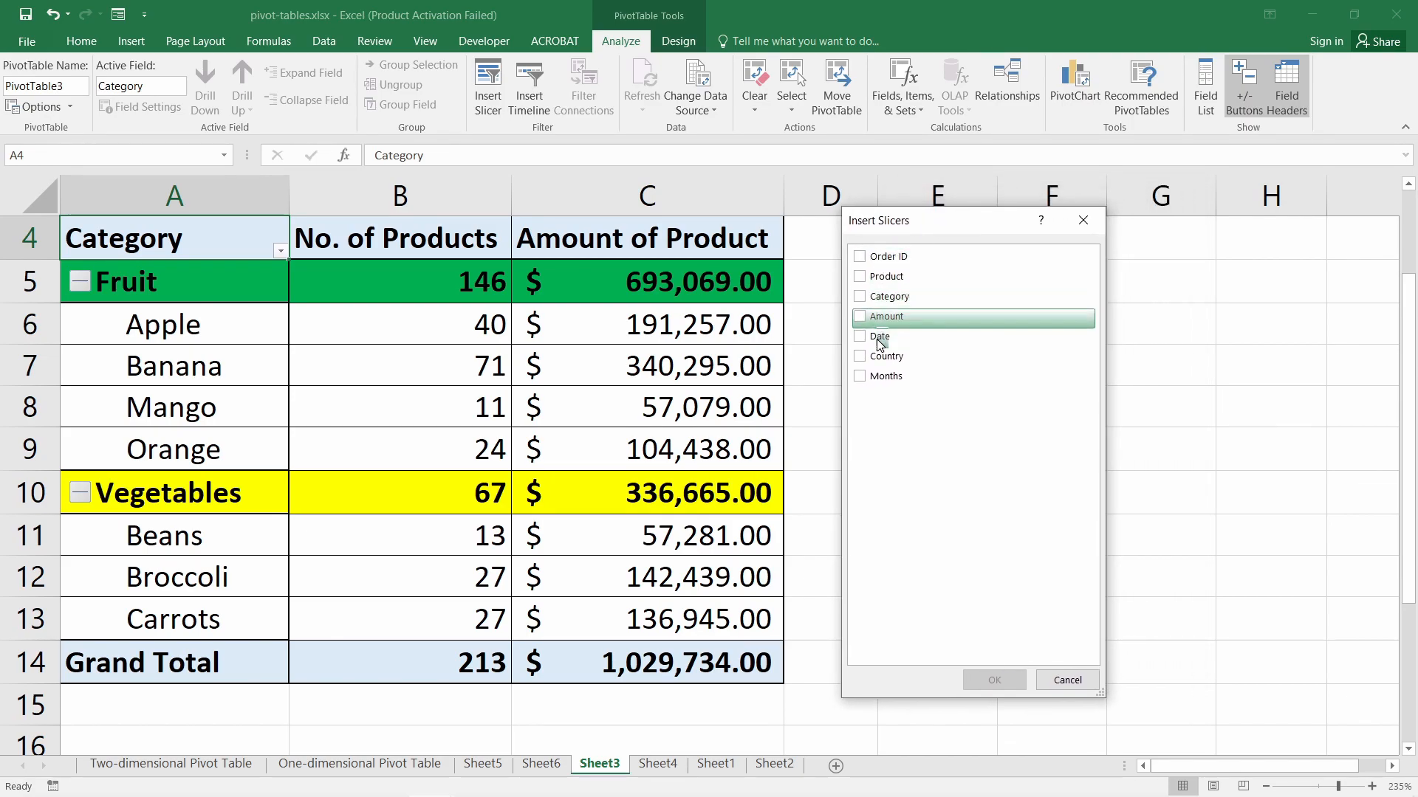
left_click(863, 277)
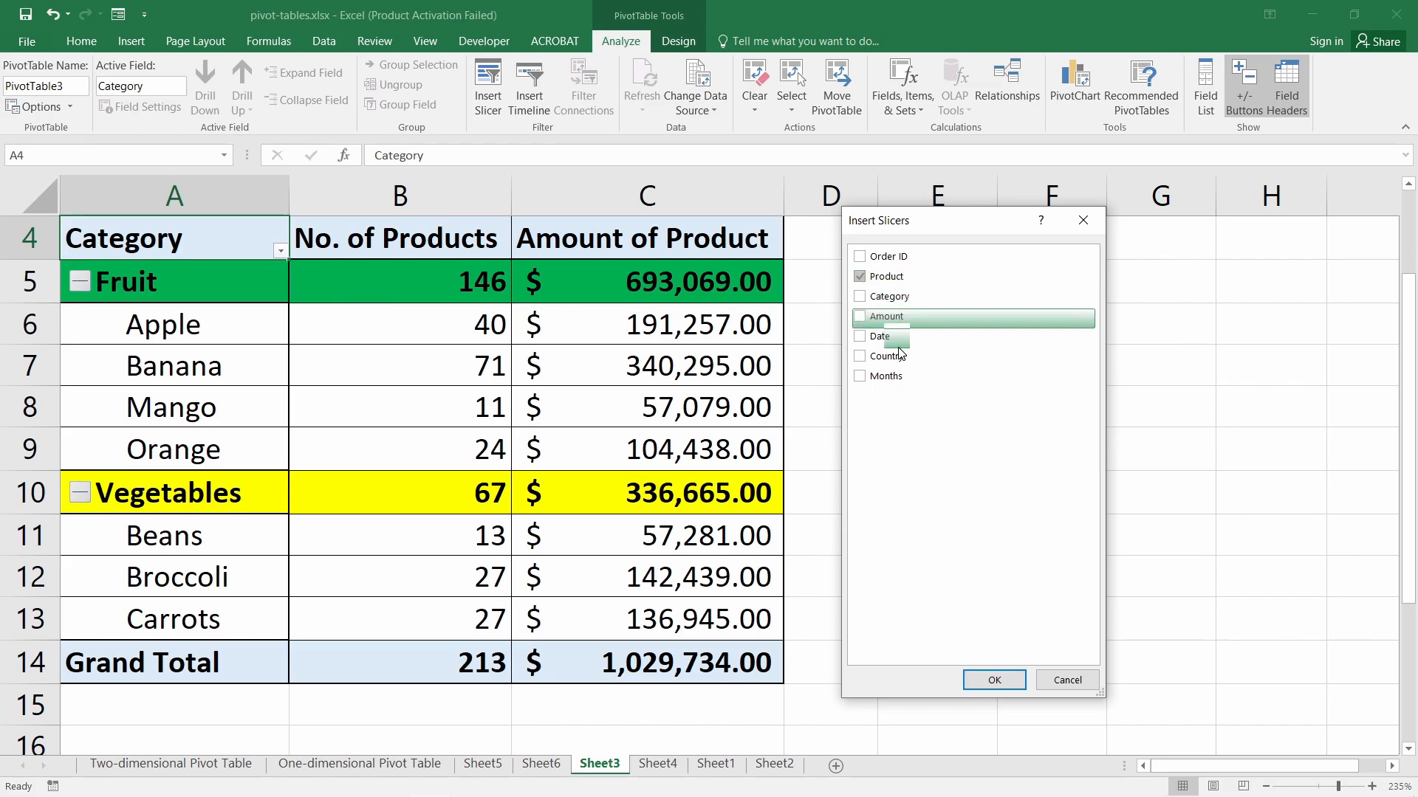
left_click(995, 679)
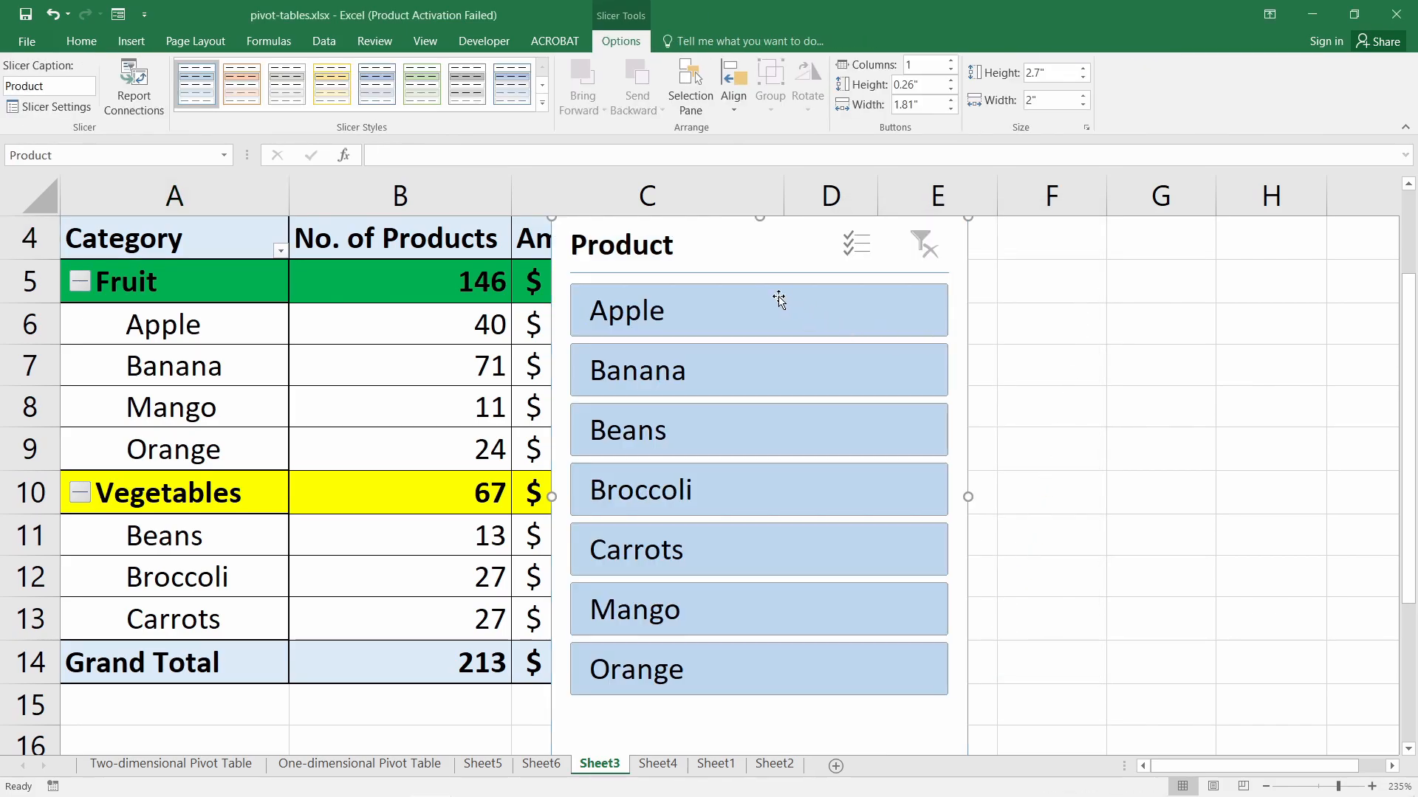
left_click_drag(709, 259, 1007, 266)
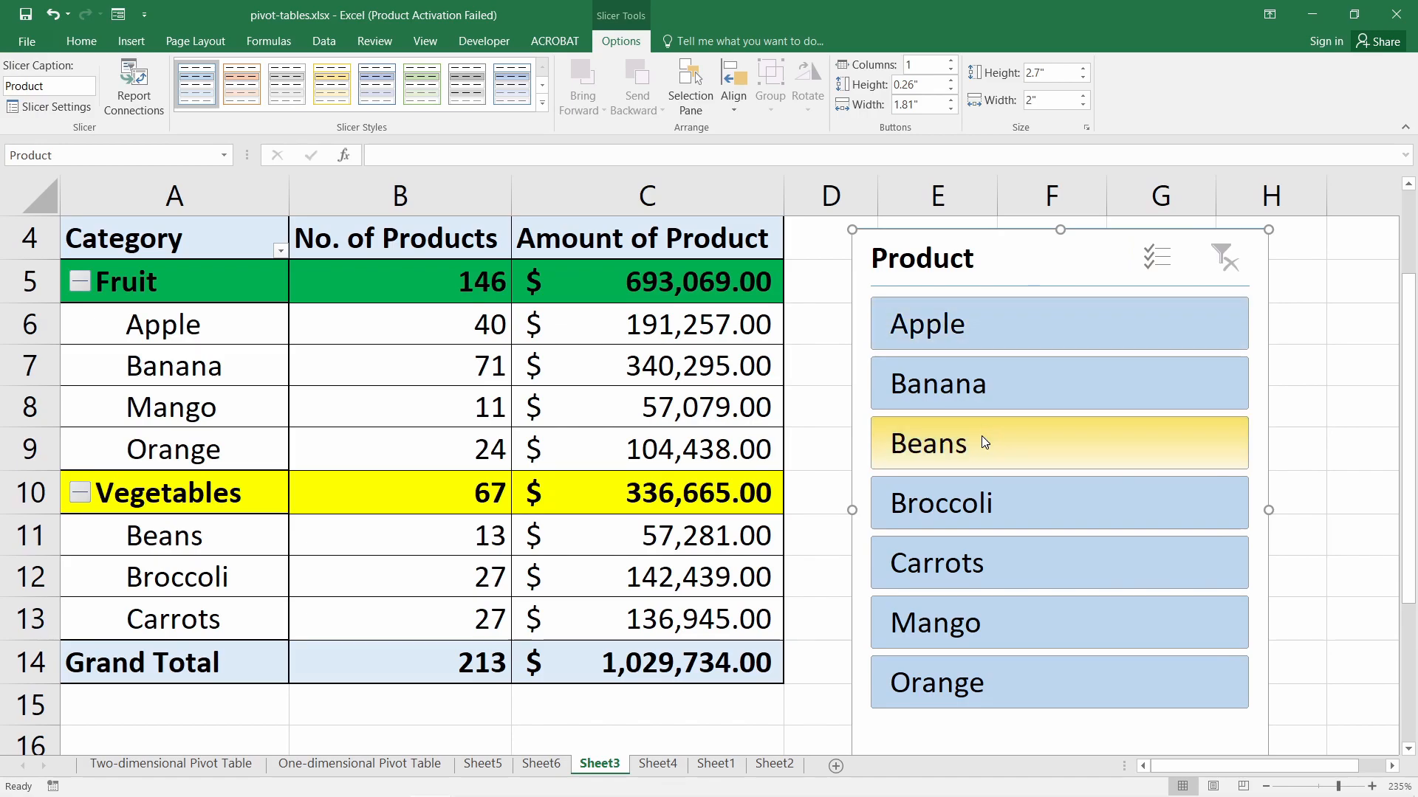
- Filter the pivot table to Broccoli with the Product slicer and shift the slicer slightly closer to the table
left_click(982, 508)
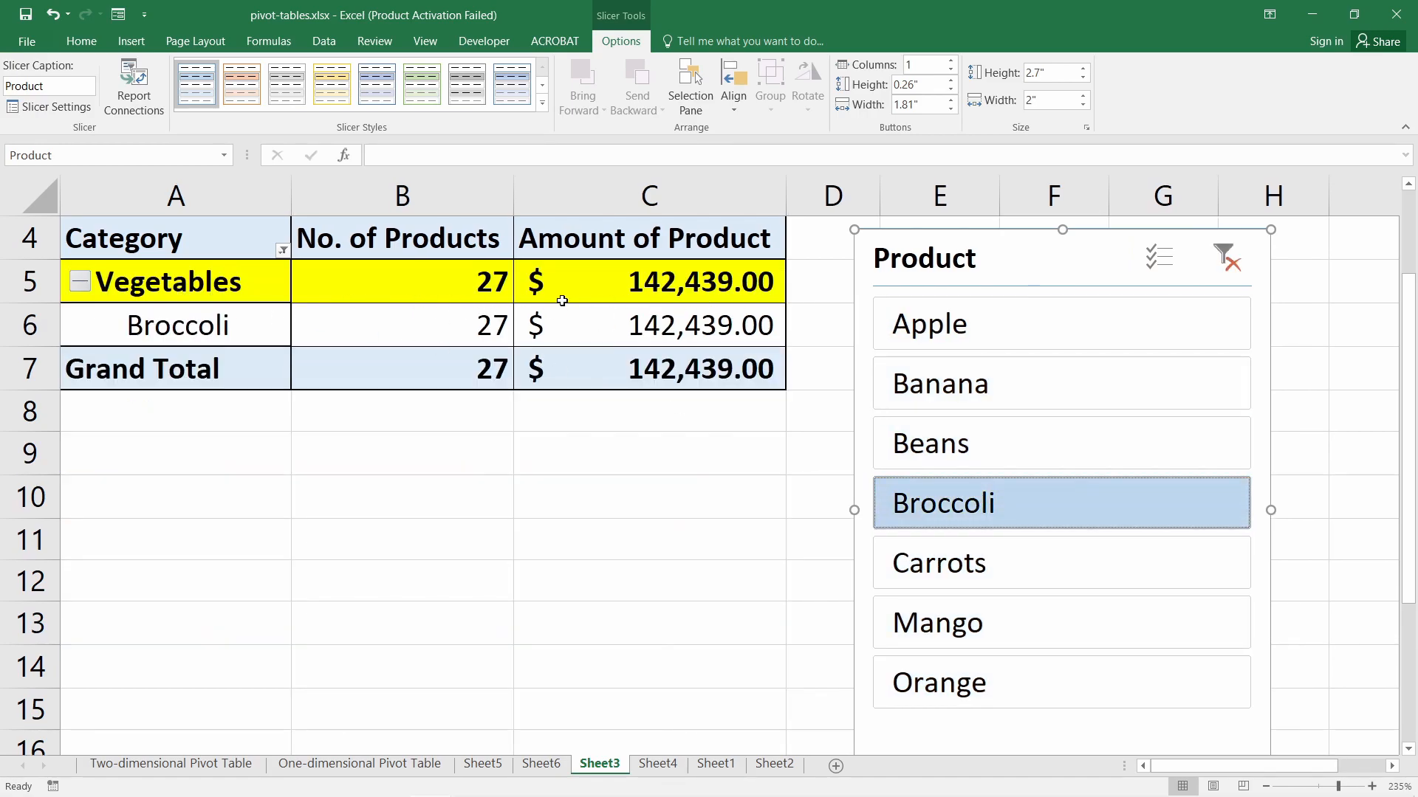
left_click_drag(916, 260, 896, 257)
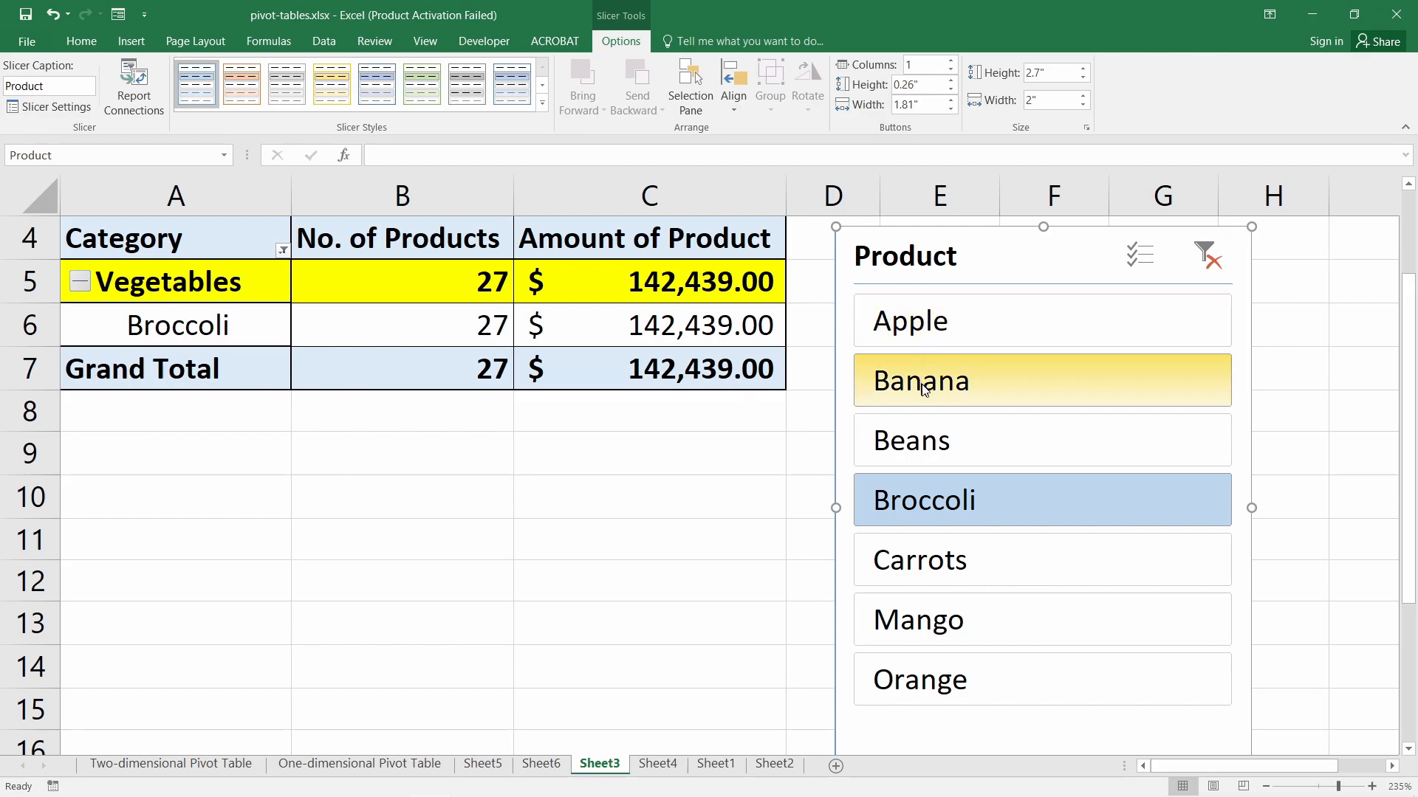
- Filter the pivot table to both Banana and Beans with the Product slicer
left_click(951, 389)
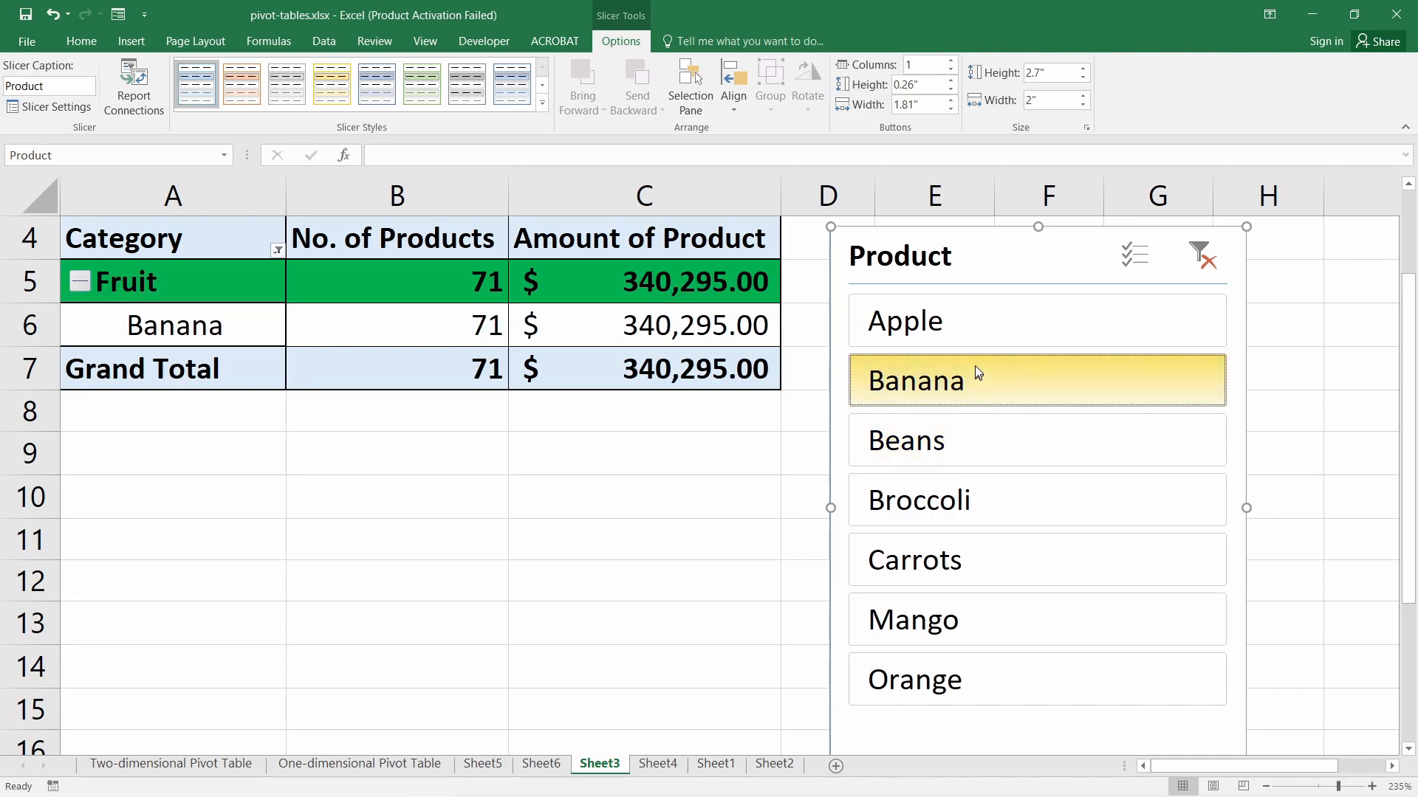
left_click(941, 446)
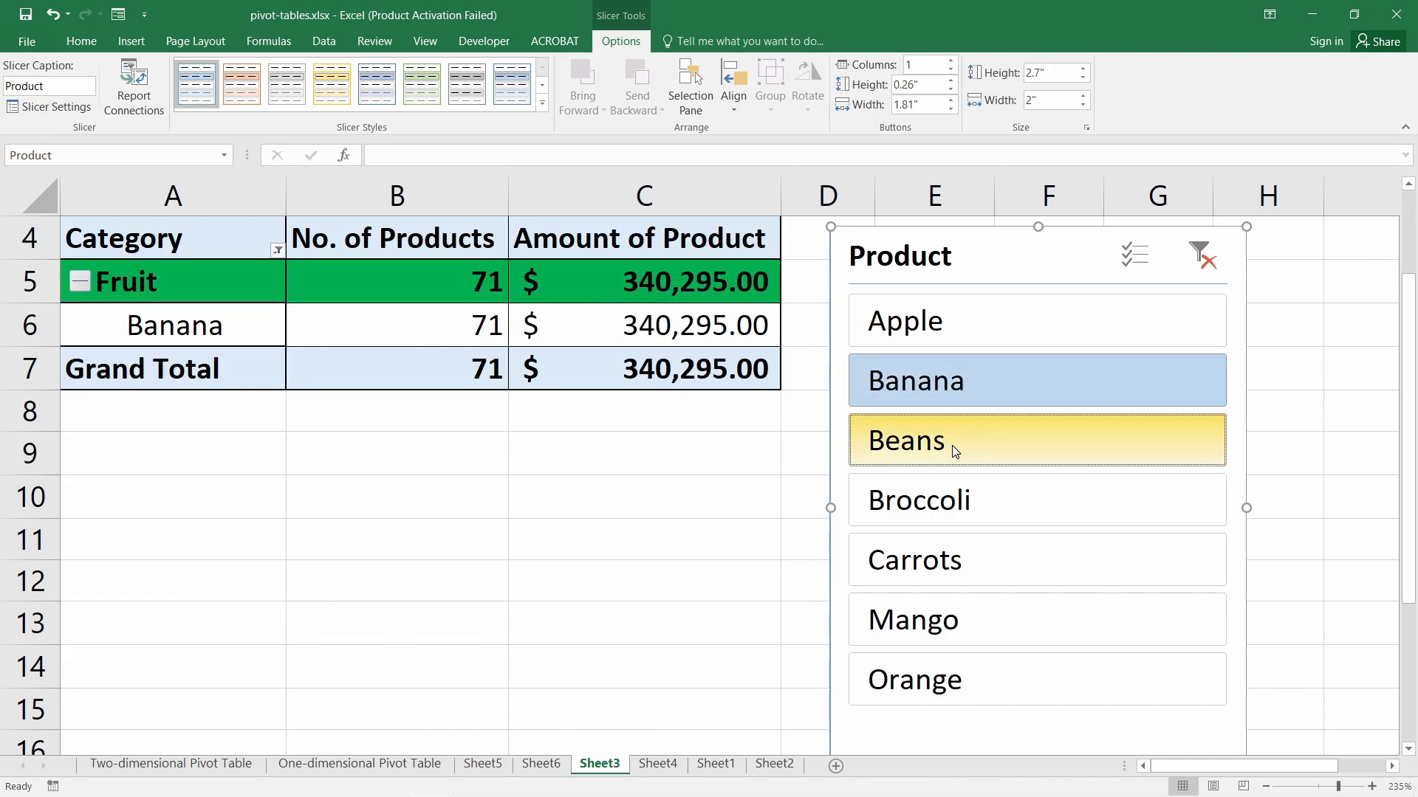
left_click(1003, 456, "ctrl")
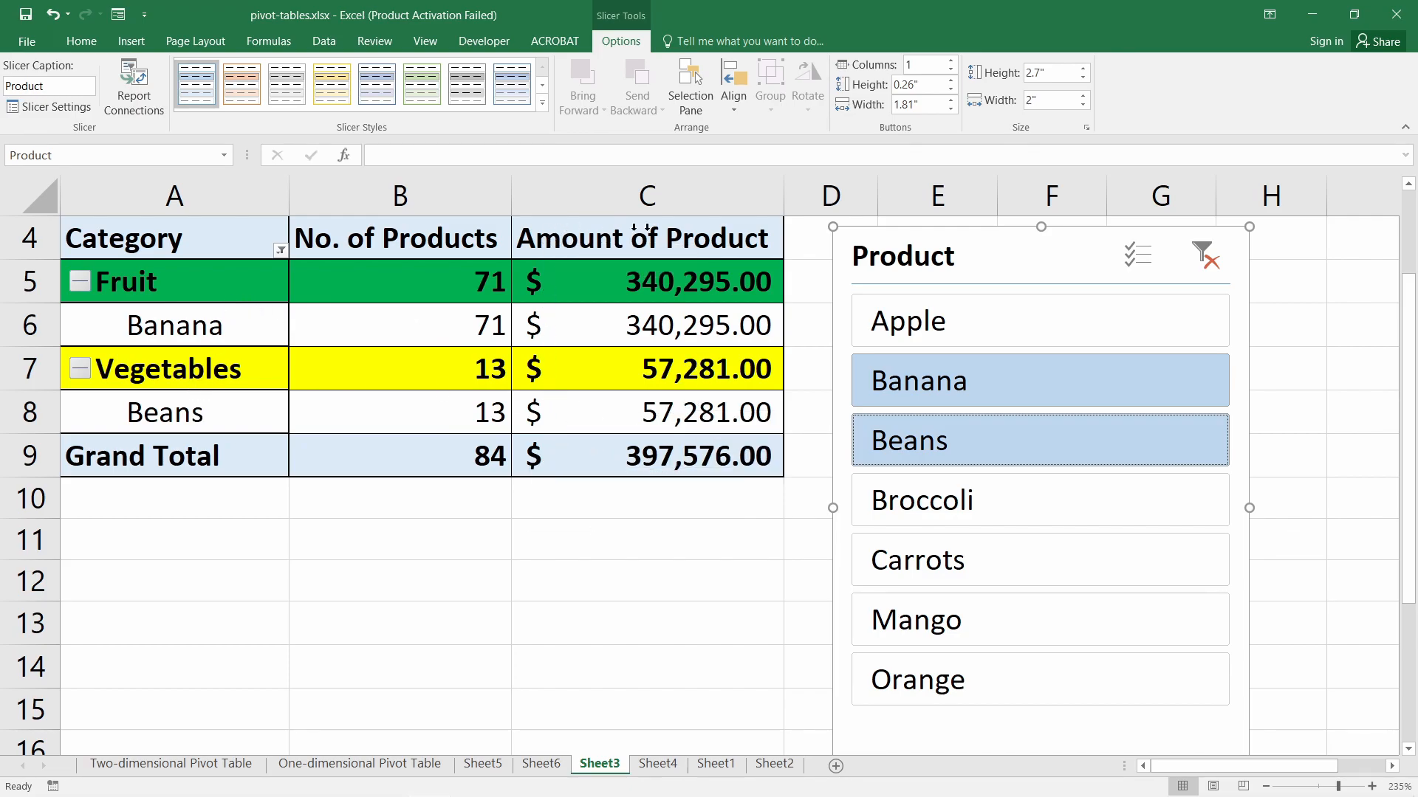
- Resize the Product slicer to 1.87" high and 1.64" wide, and clear its filter
left_click_drag(834, 226, 879, 259)
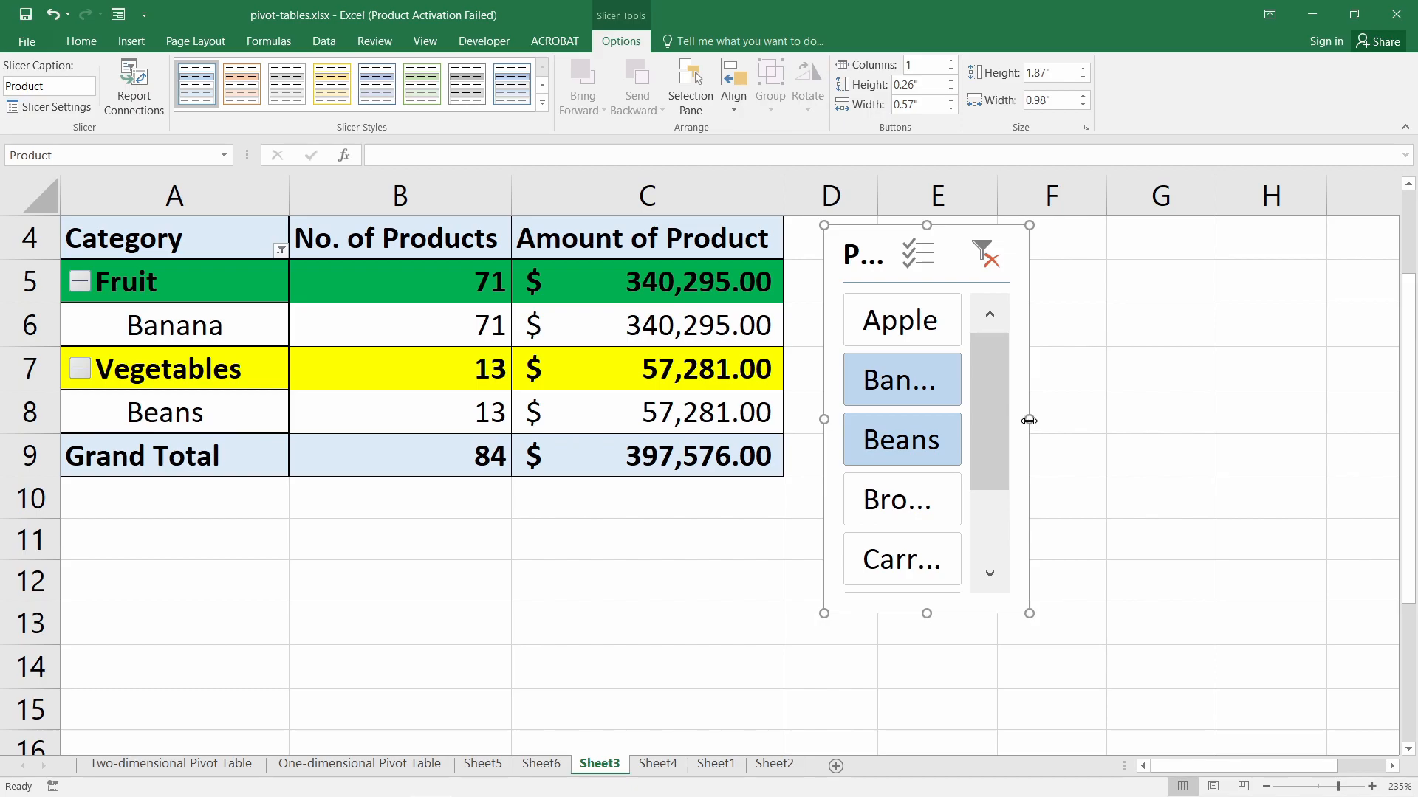
left_click_drag(1029, 420, 1166, 420)
scroll(1049, 458, "down", 2)
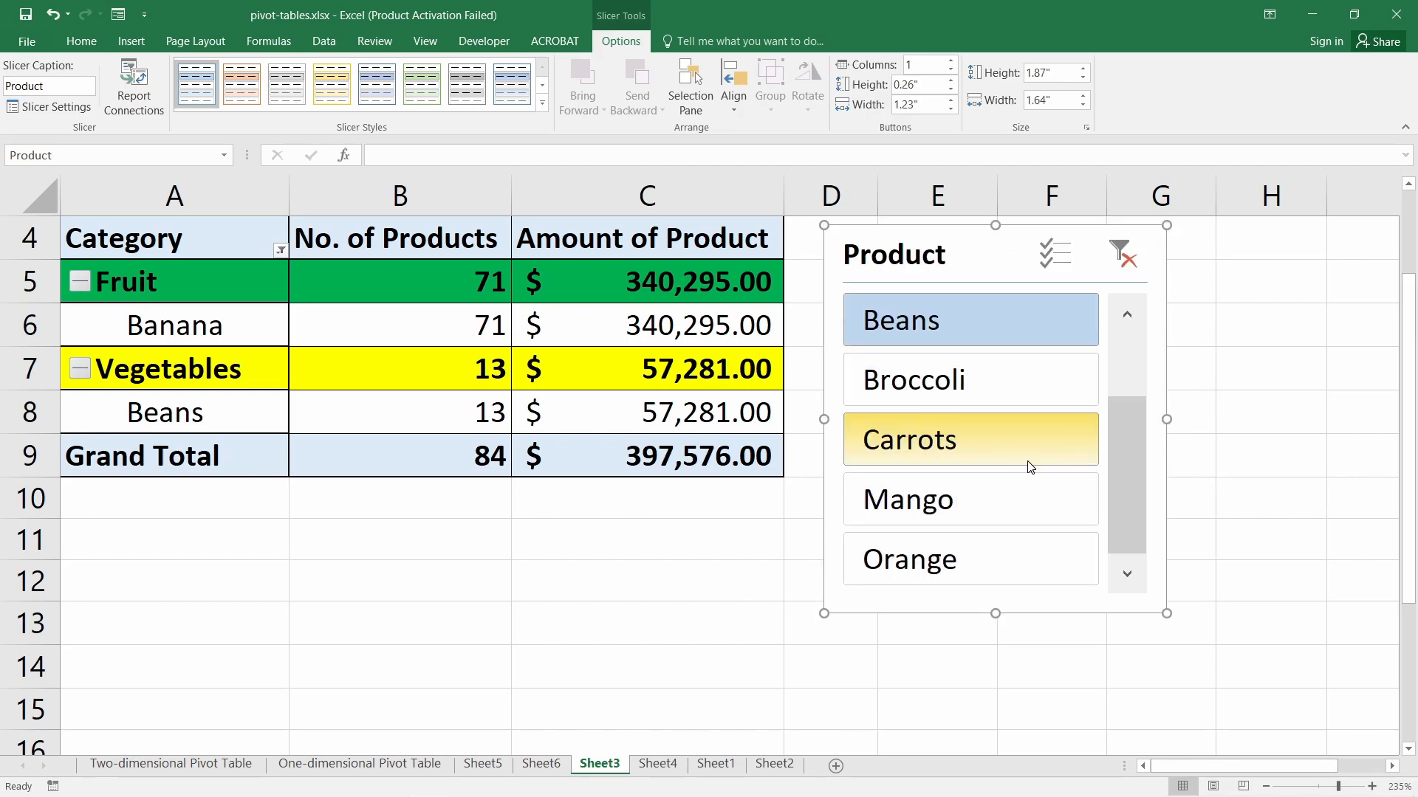
scroll(1030, 466, "up", 2)
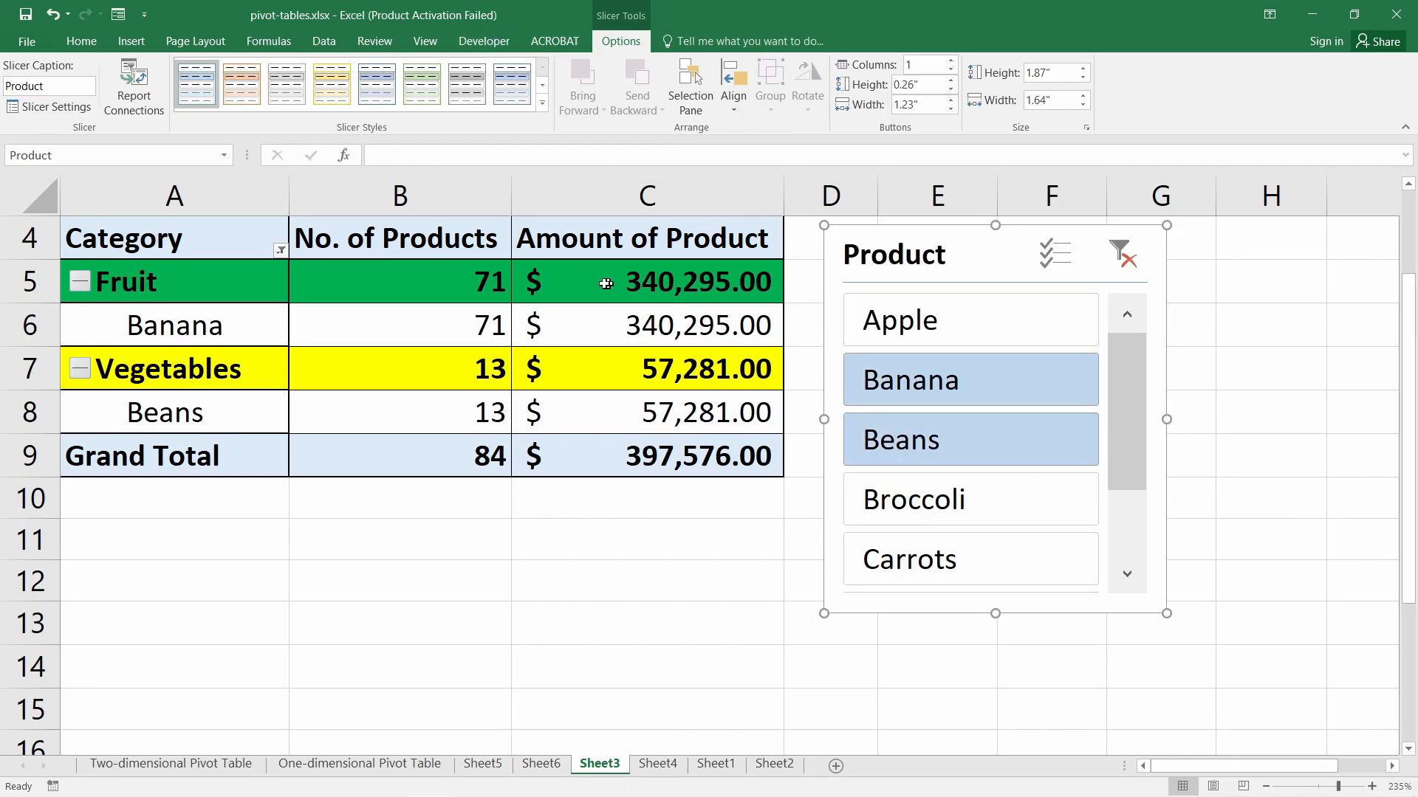
left_click(1107, 254)
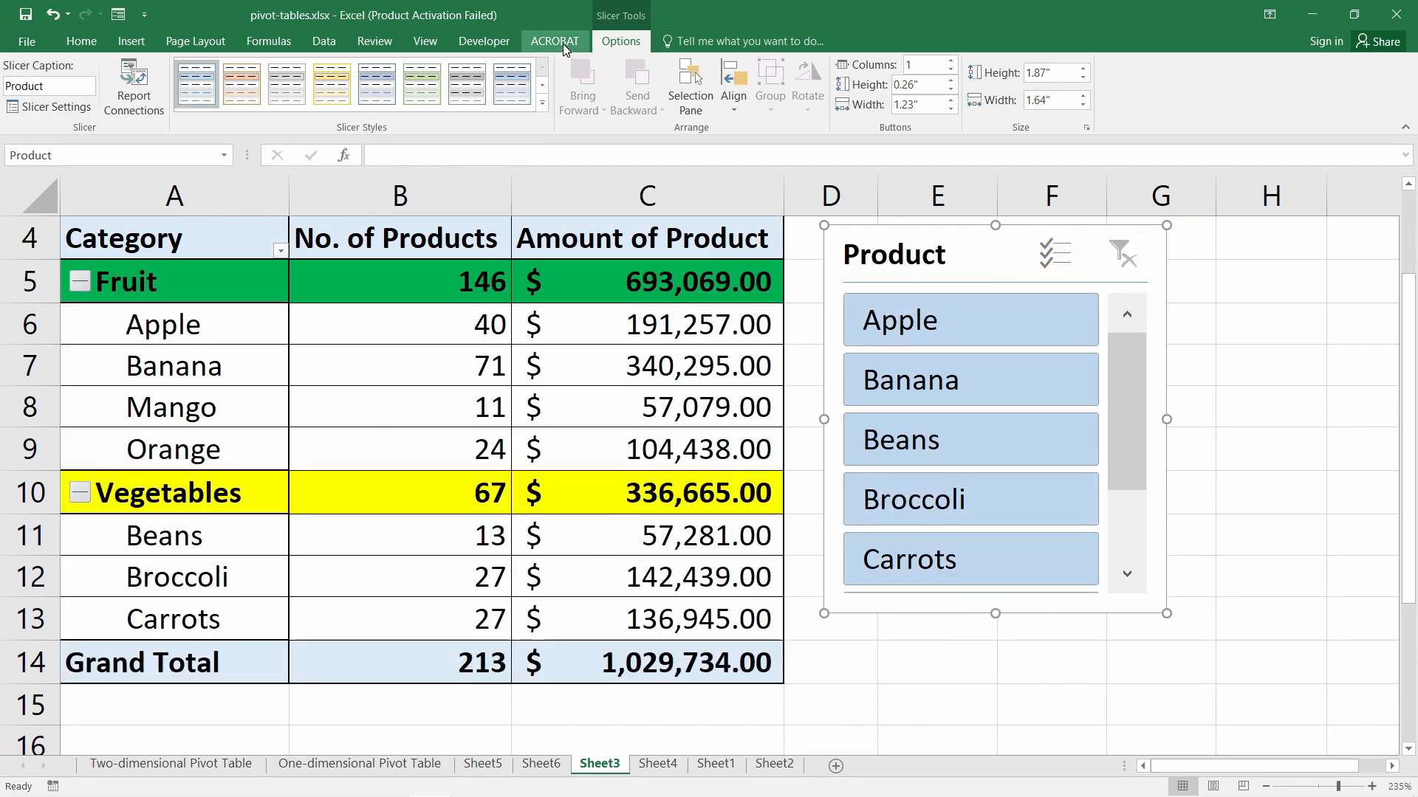
- Insert a slicer for the Country field of the Sheet3 pivot table
left_click(451, 268)
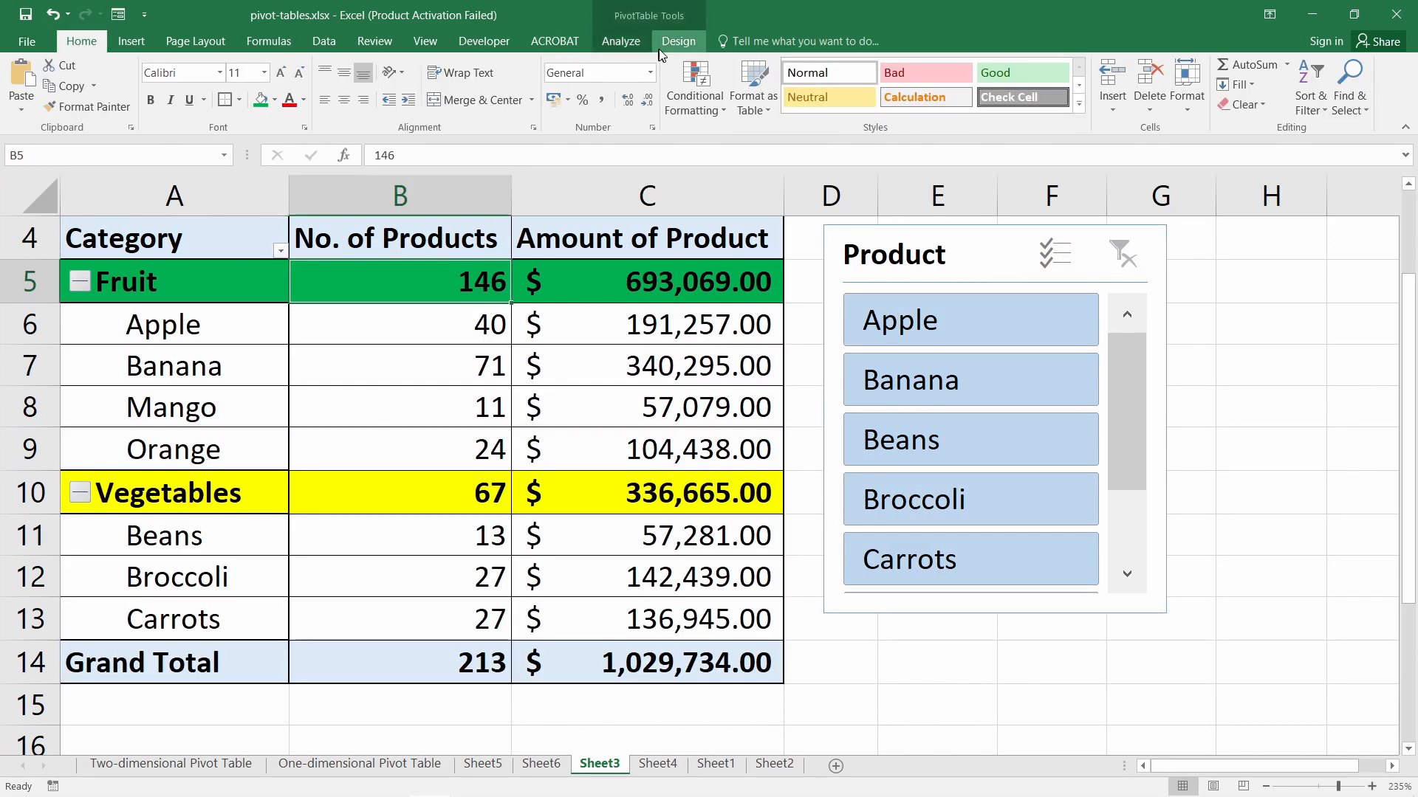
left_click(620, 41)
left_click(488, 103)
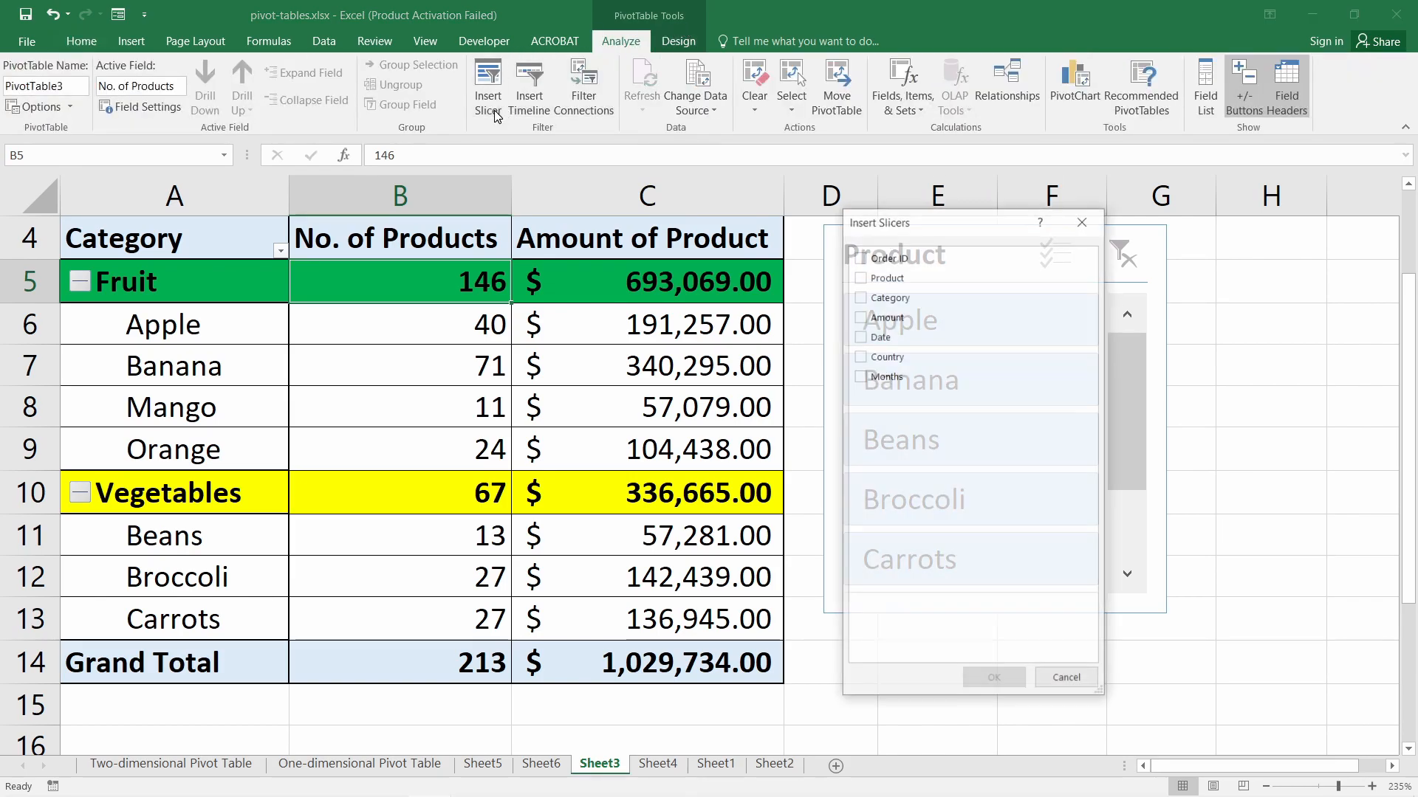
left_click(885, 369)
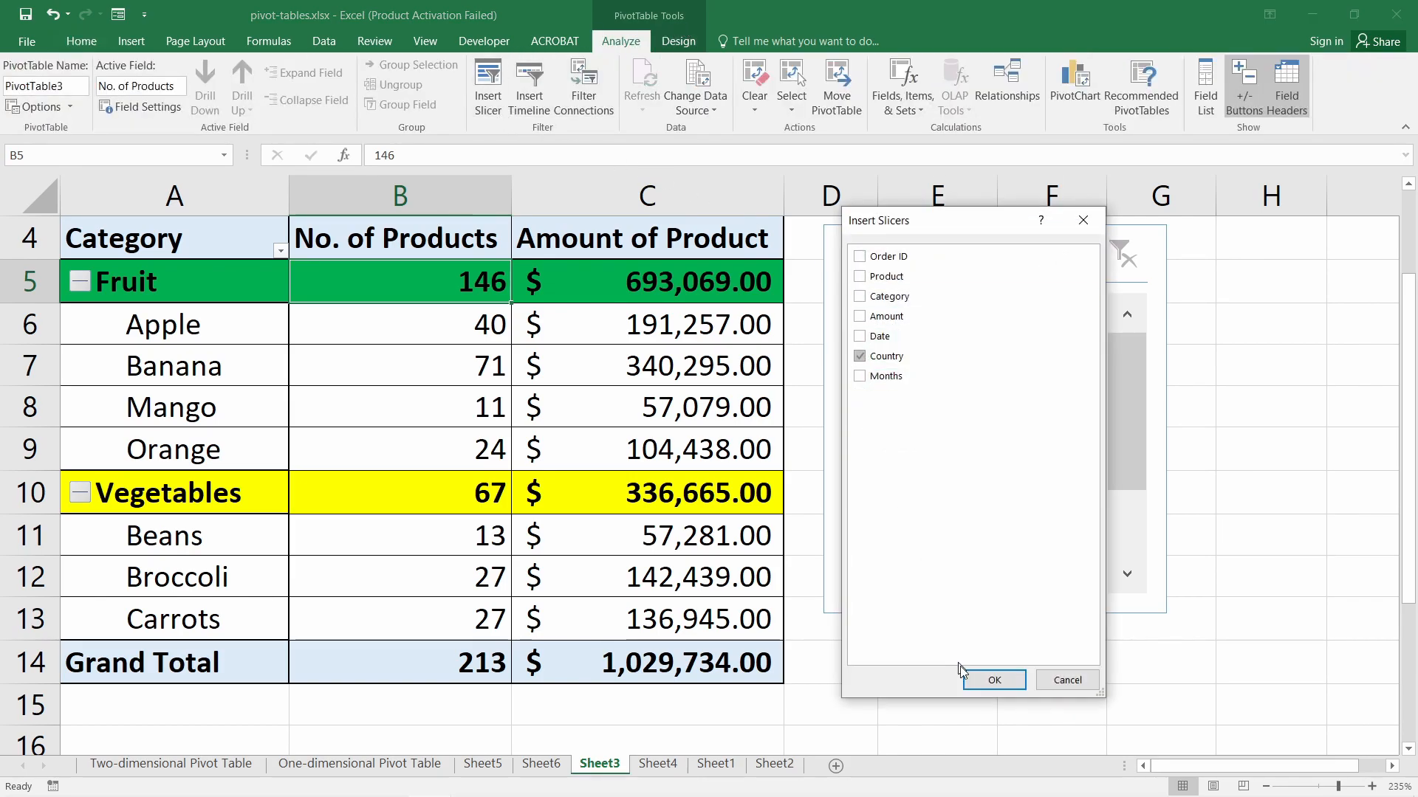
left_click(994, 680)
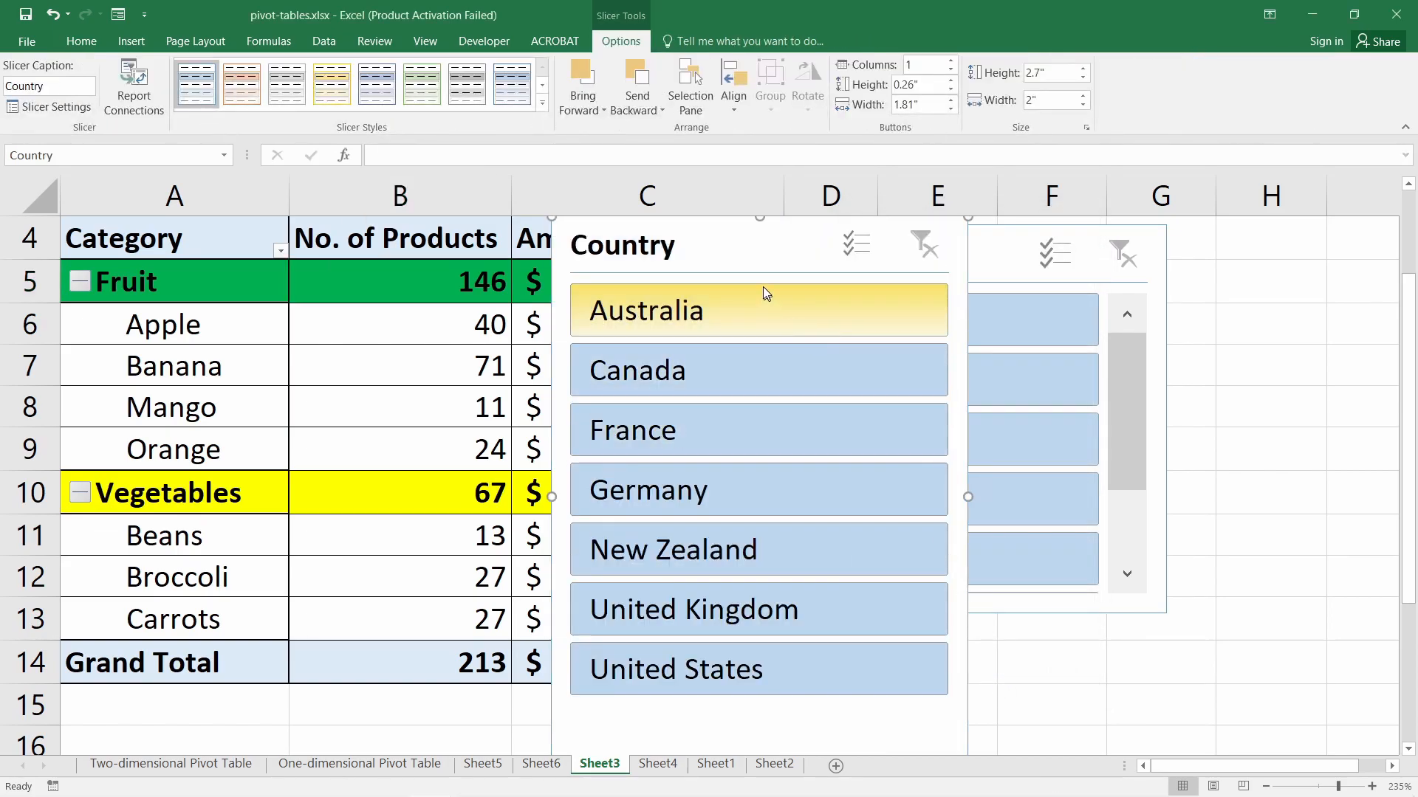
- Place the Country slicer directly beside the Product slicer over columns G to J and make it slightly smaller
left_click_drag(742, 255, 1272, 262)
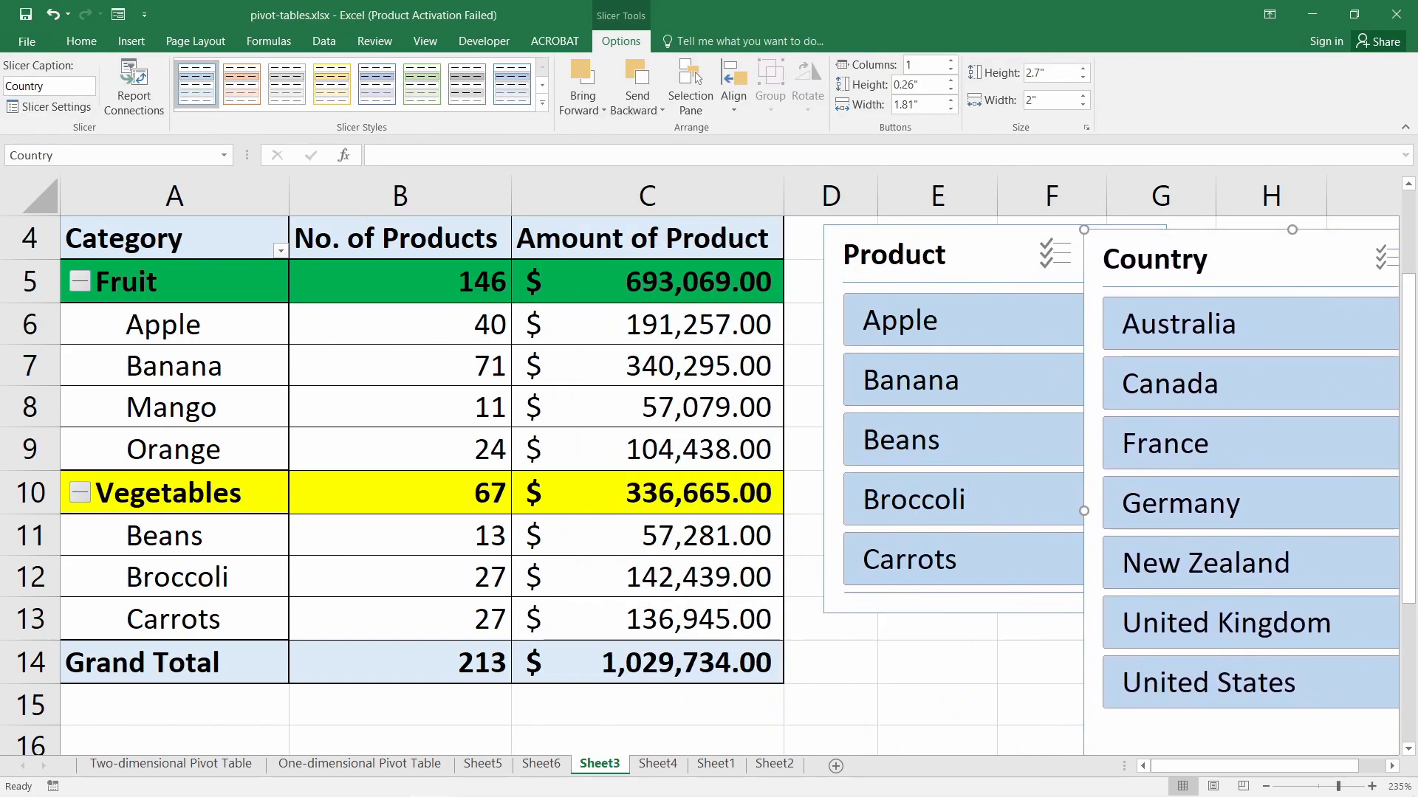
left_click(807, 380)
scroll(805, 388, "down", 2, "ctrl")
scroll(805, 389, "down", 1, "ctrl")
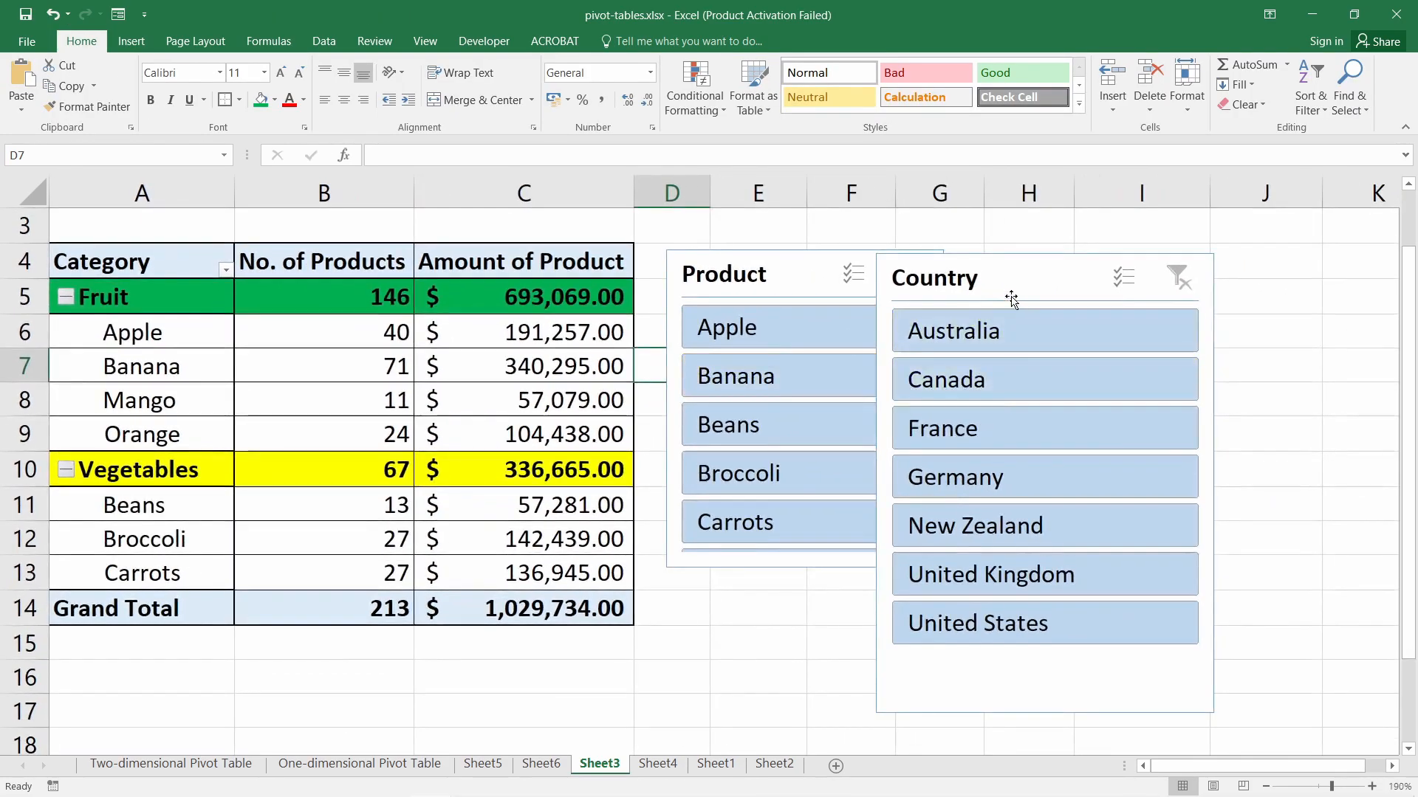
left_click_drag(1007, 298, 1130, 276)
left_click_drag(1000, 234, 1023, 267)
left_click_drag(1128, 293, 1059, 274)
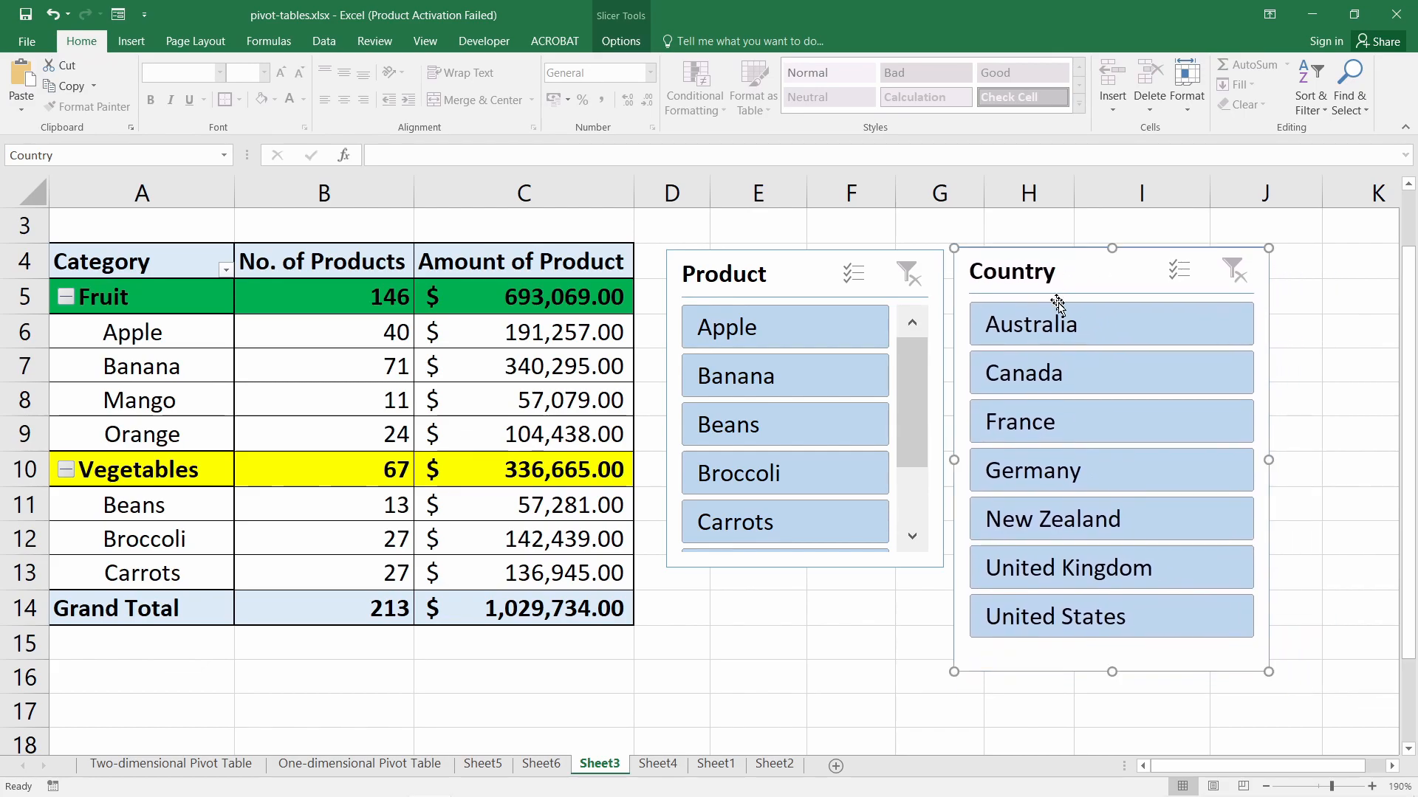
- Filter the pivot table to Germany with the Country slicer and to Mango with the Product slicer
left_click(1063, 474)
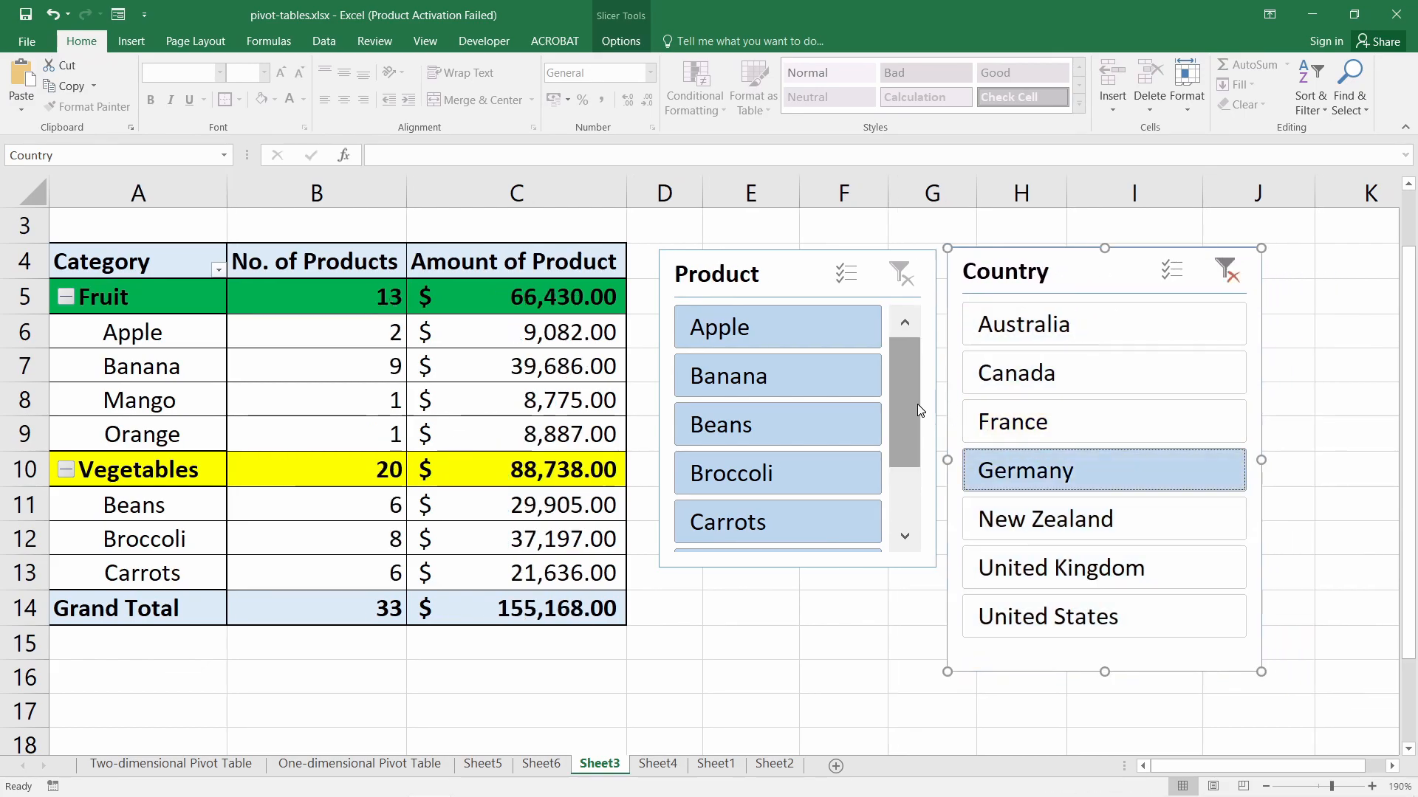
scroll(813, 485, "down", 3)
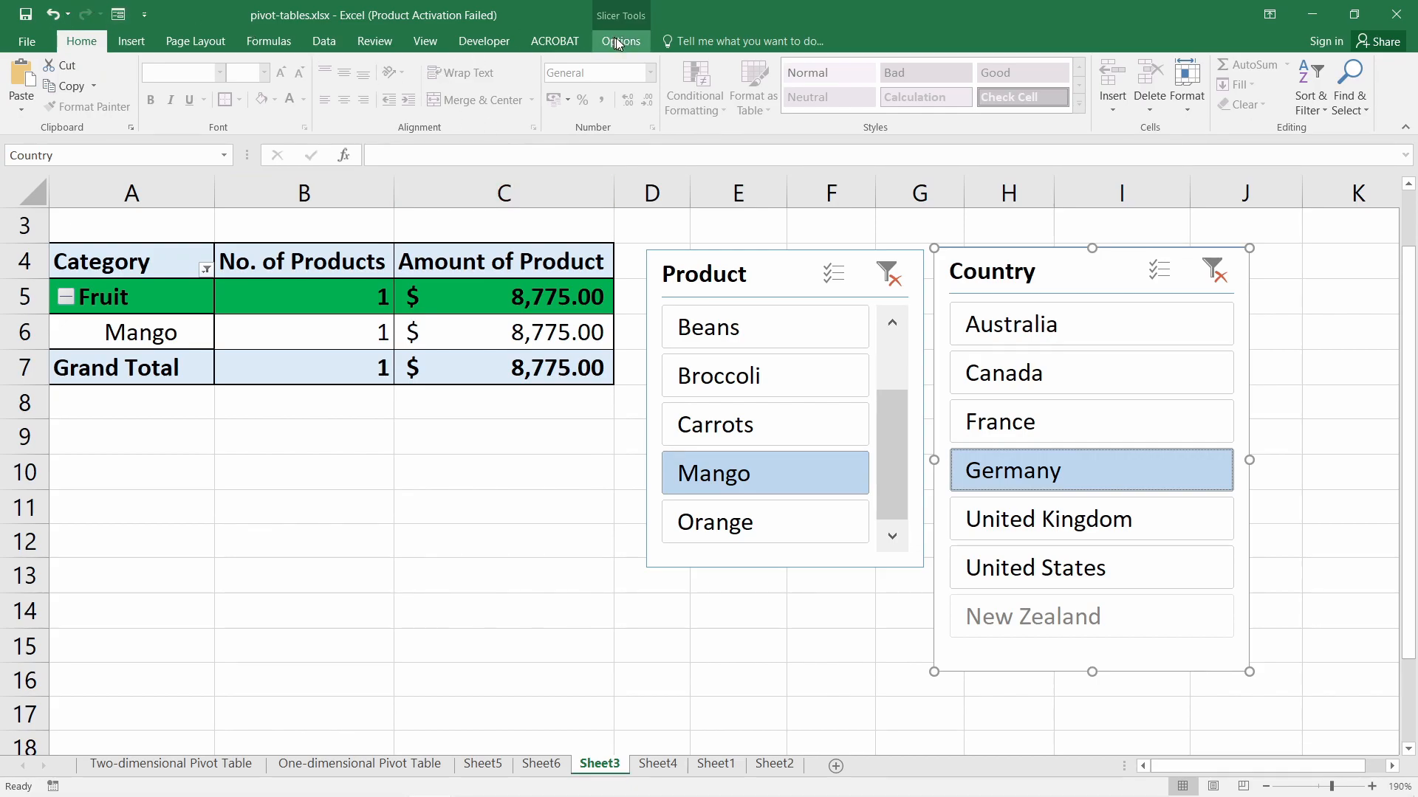
- Insert a slicer for the Date field and move it clear of the Product and Country slicers' clear-filter controls
left_click(499, 291)
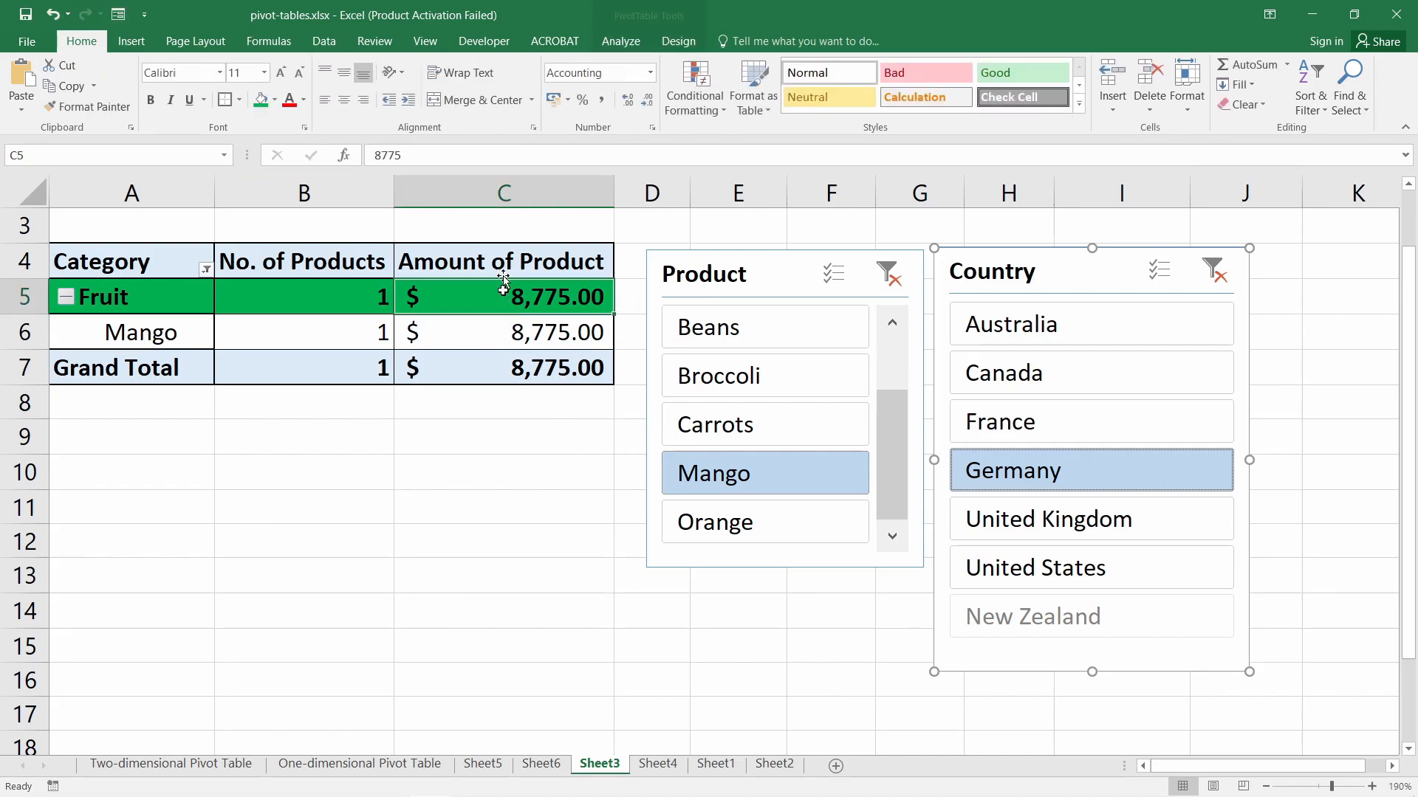
left_click(620, 41)
left_click(487, 83)
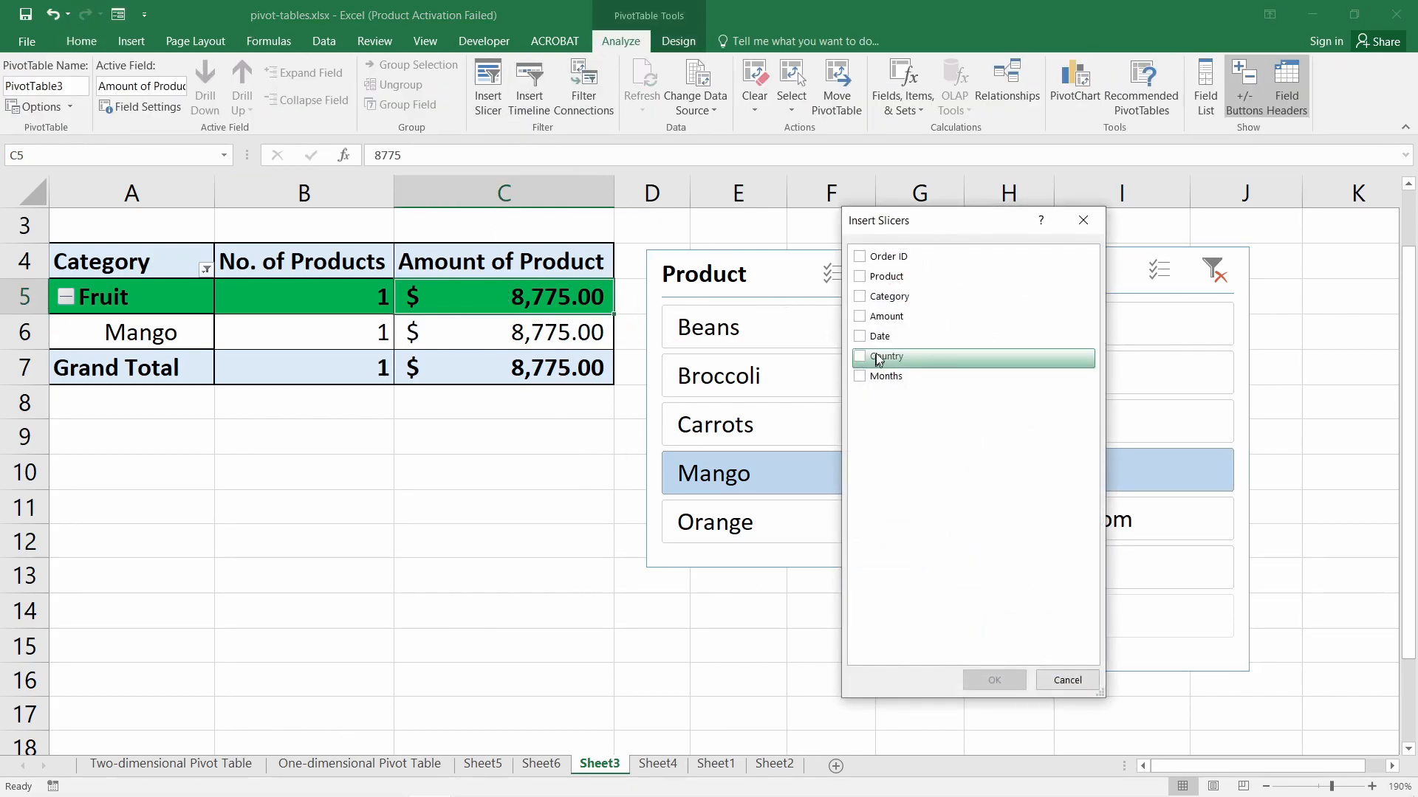
left_click(861, 336)
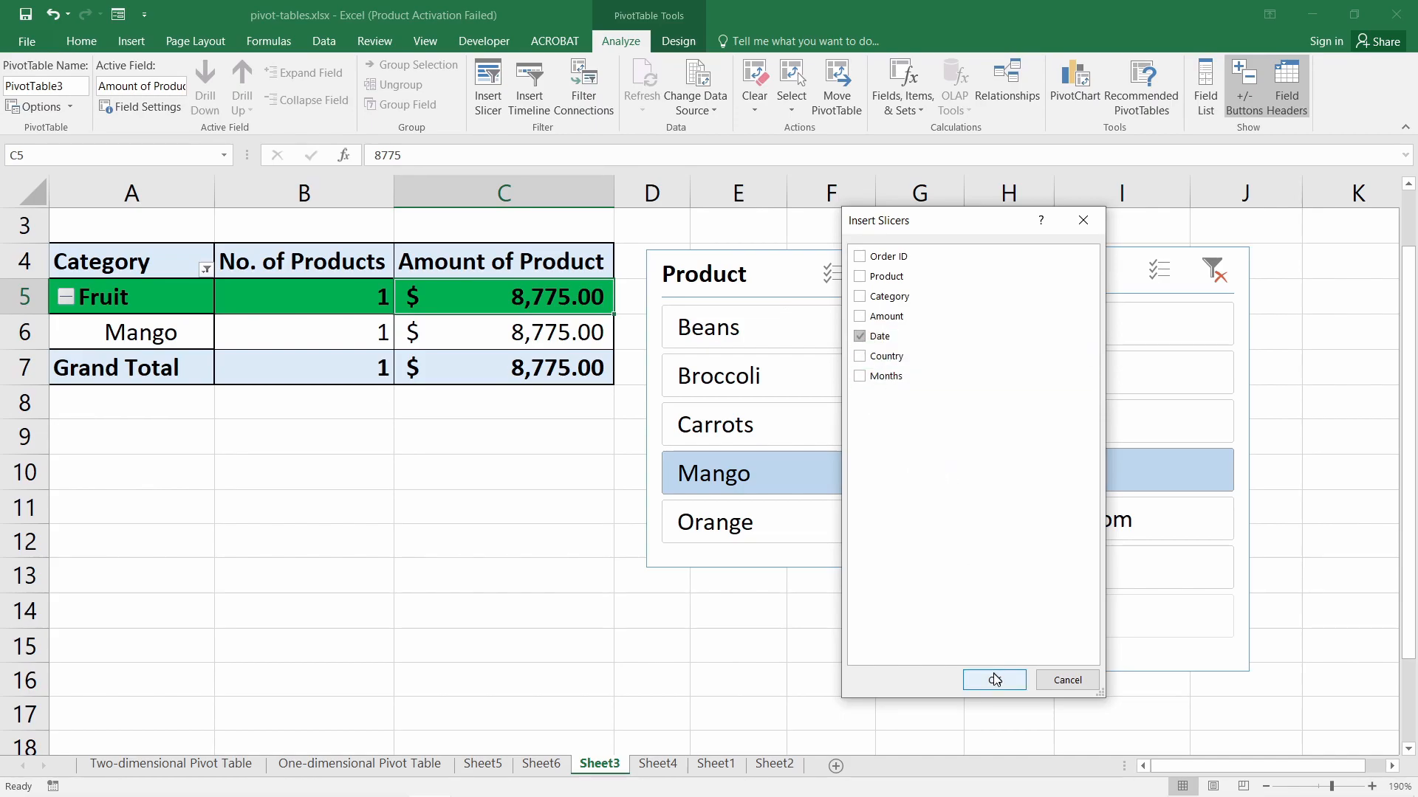
left_click(994, 680)
left_click_drag(753, 286, 505, 238)
mouse_move(678, 312)
left_mouse_down()
mouse_move(675, 342)
mouse_move(675, 291)
left_mouse_up()
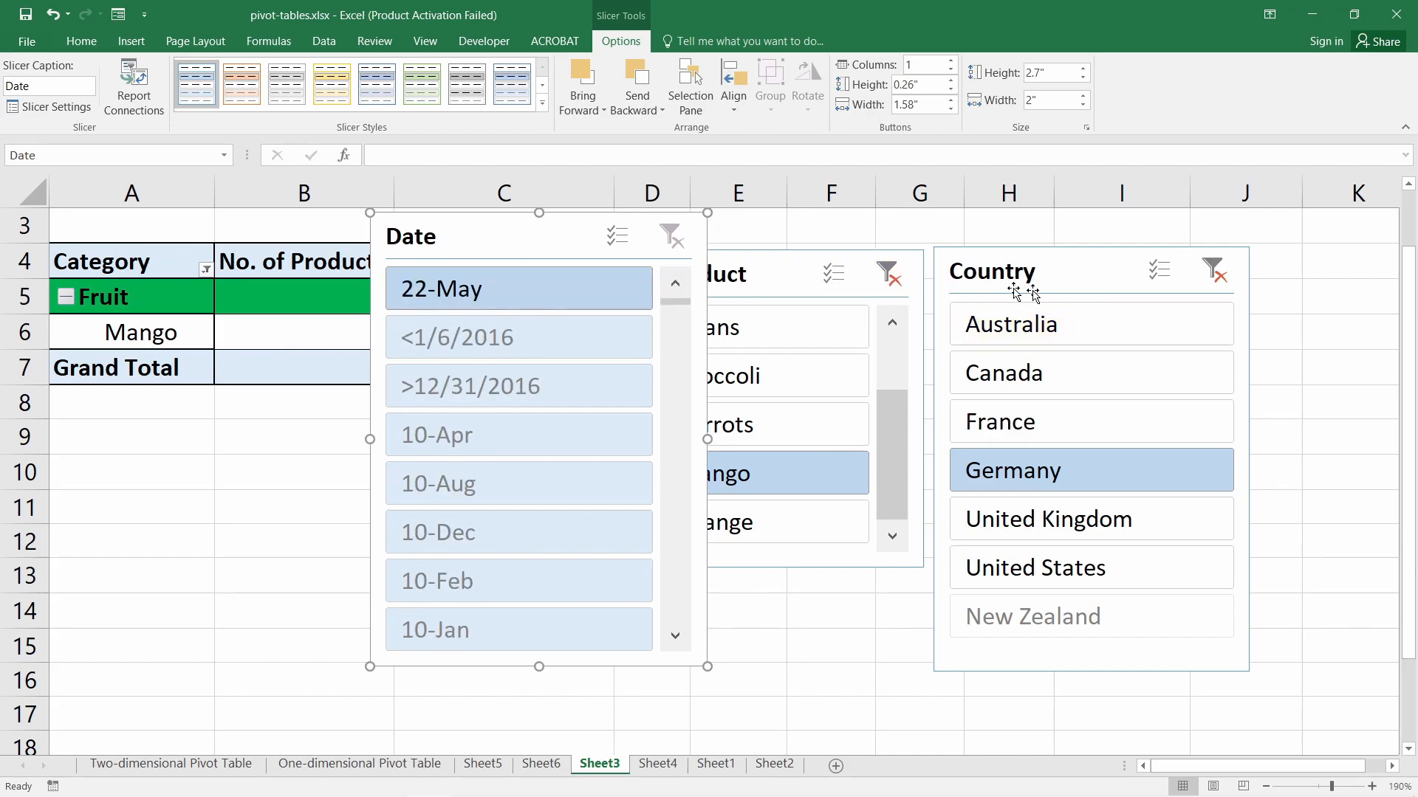
- Clear the Product and Country filters and place the Date slicer beside the Country slicer over columns J to M
left_click(889, 275)
left_click(1223, 270)
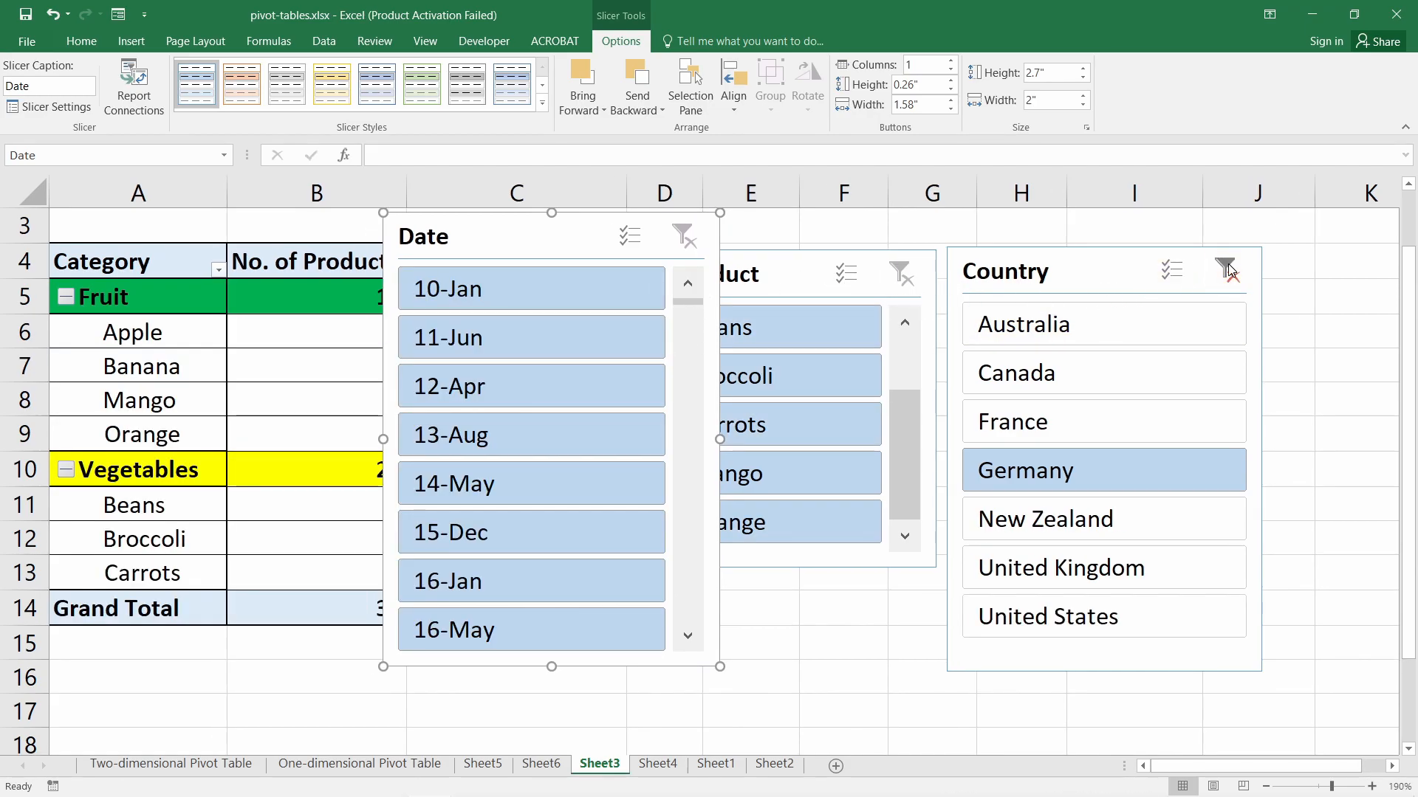
left_click_drag(604, 256, 1081, 272)
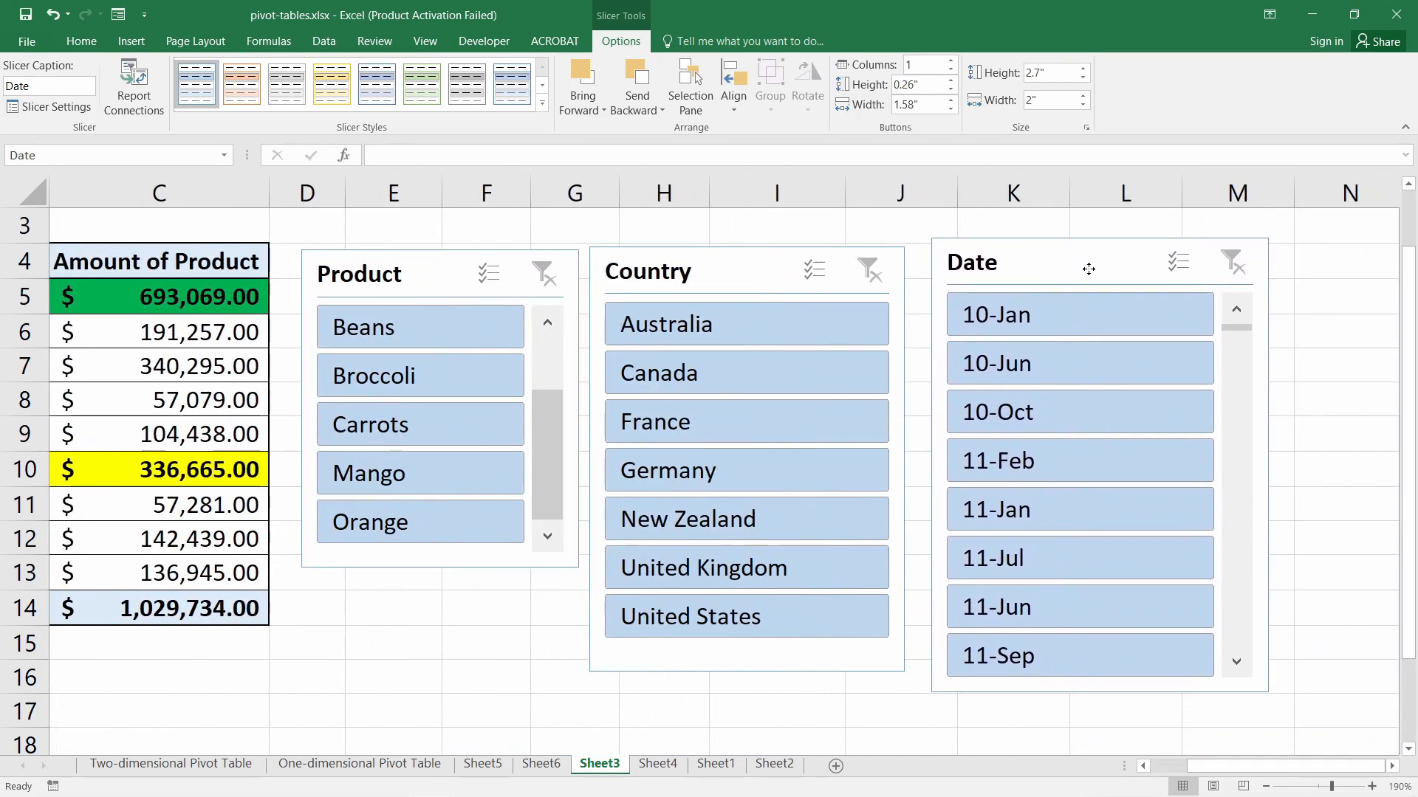
- Filter the pivot table to 11-Sep with the Date slicer and check which Product and Country items have data
scroll(1073, 508, "down", 1)
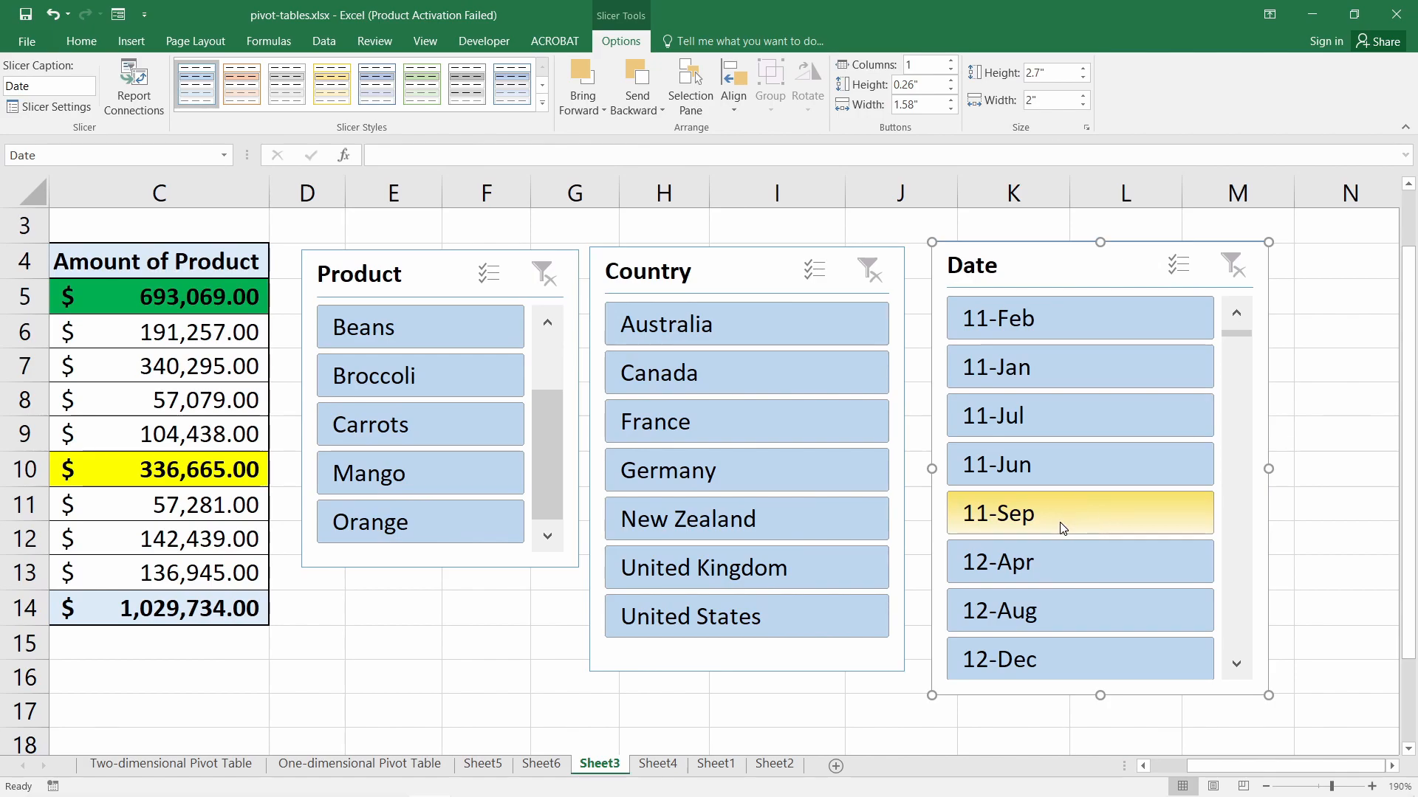
left_click(1060, 527)
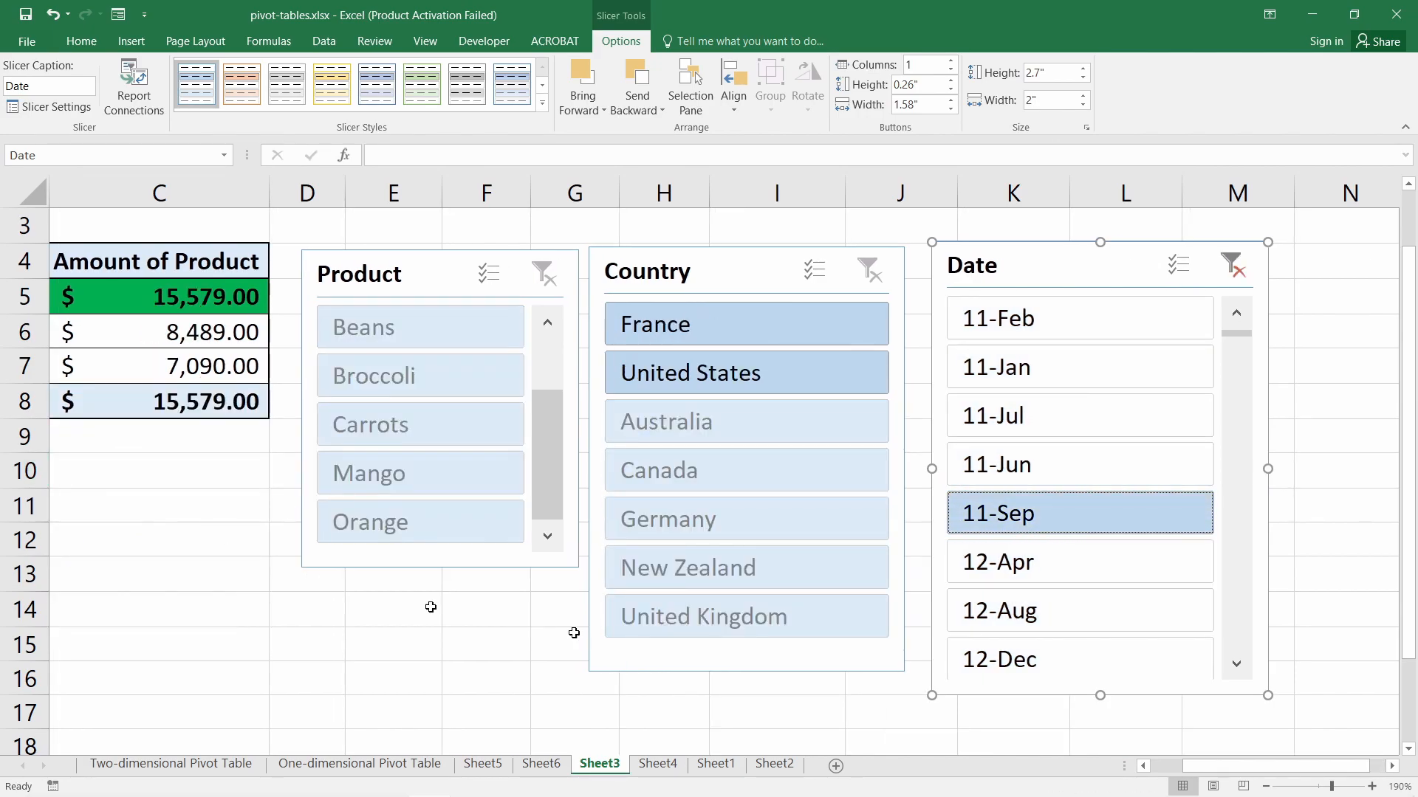
mouse_move(1190, 768)
left_mouse_down()
mouse_move(1145, 767)
mouse_move(1172, 764)
left_mouse_up()
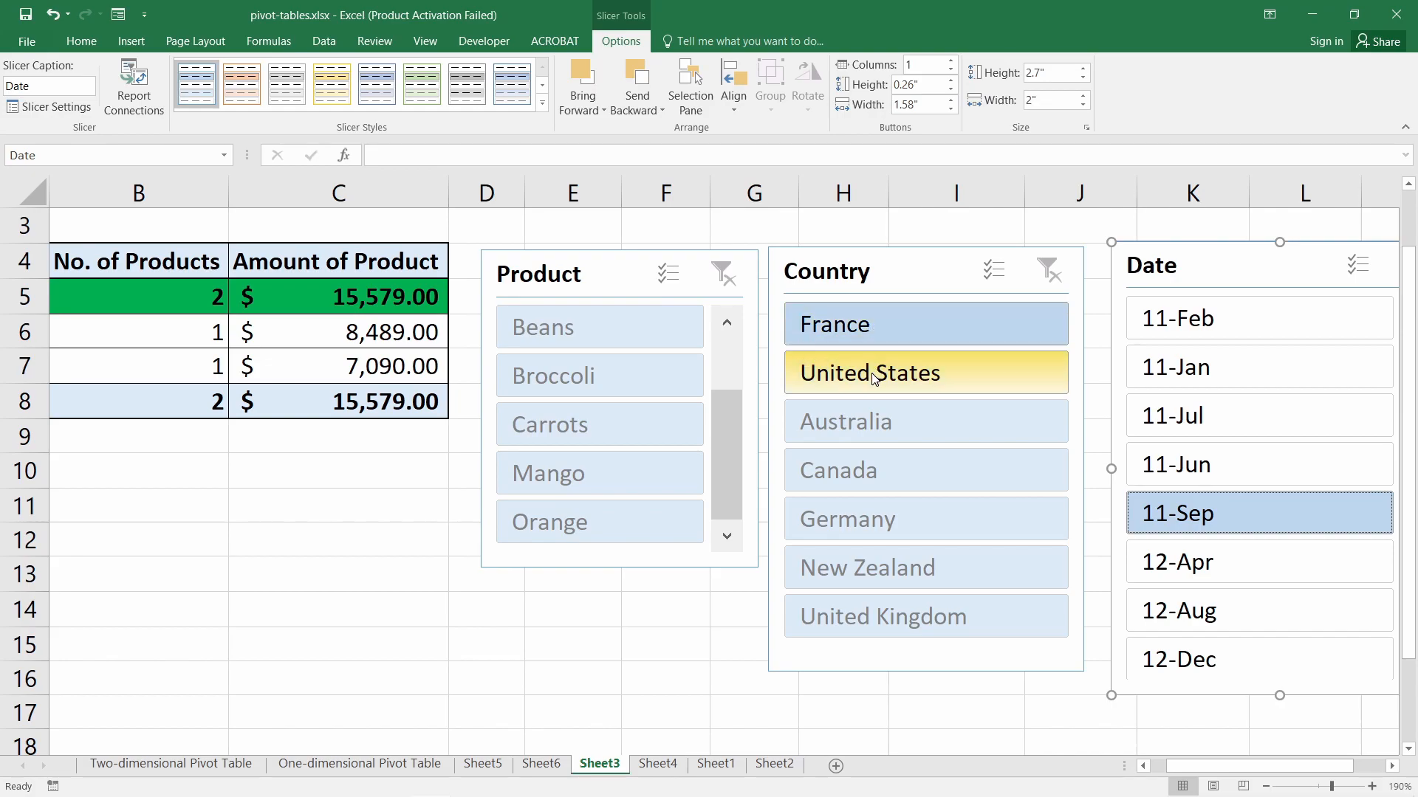
left_click_drag(734, 480, 721, 333)
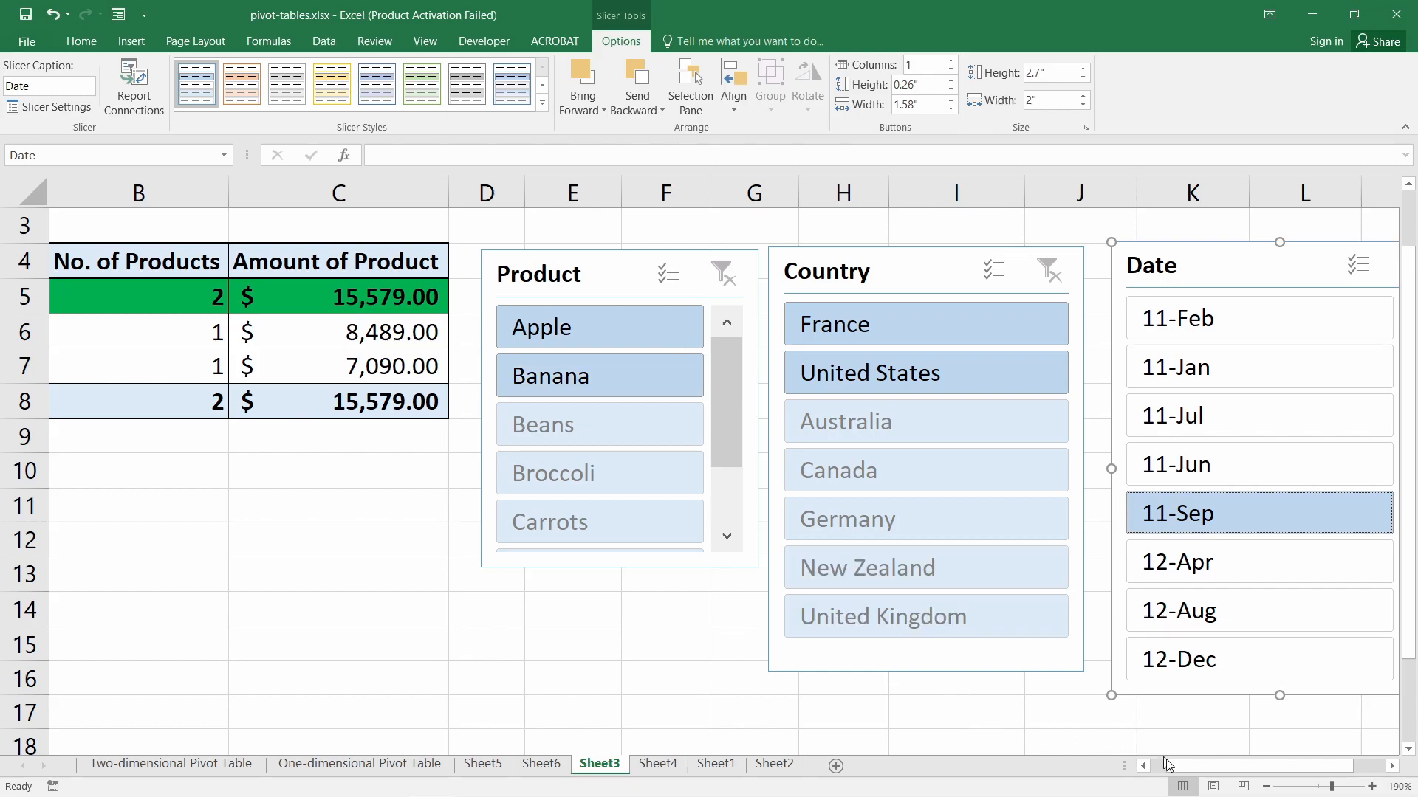
mouse_move(1165, 764)
left_mouse_down()
mouse_move(1145, 769)
mouse_move(1167, 773)
left_mouse_up()
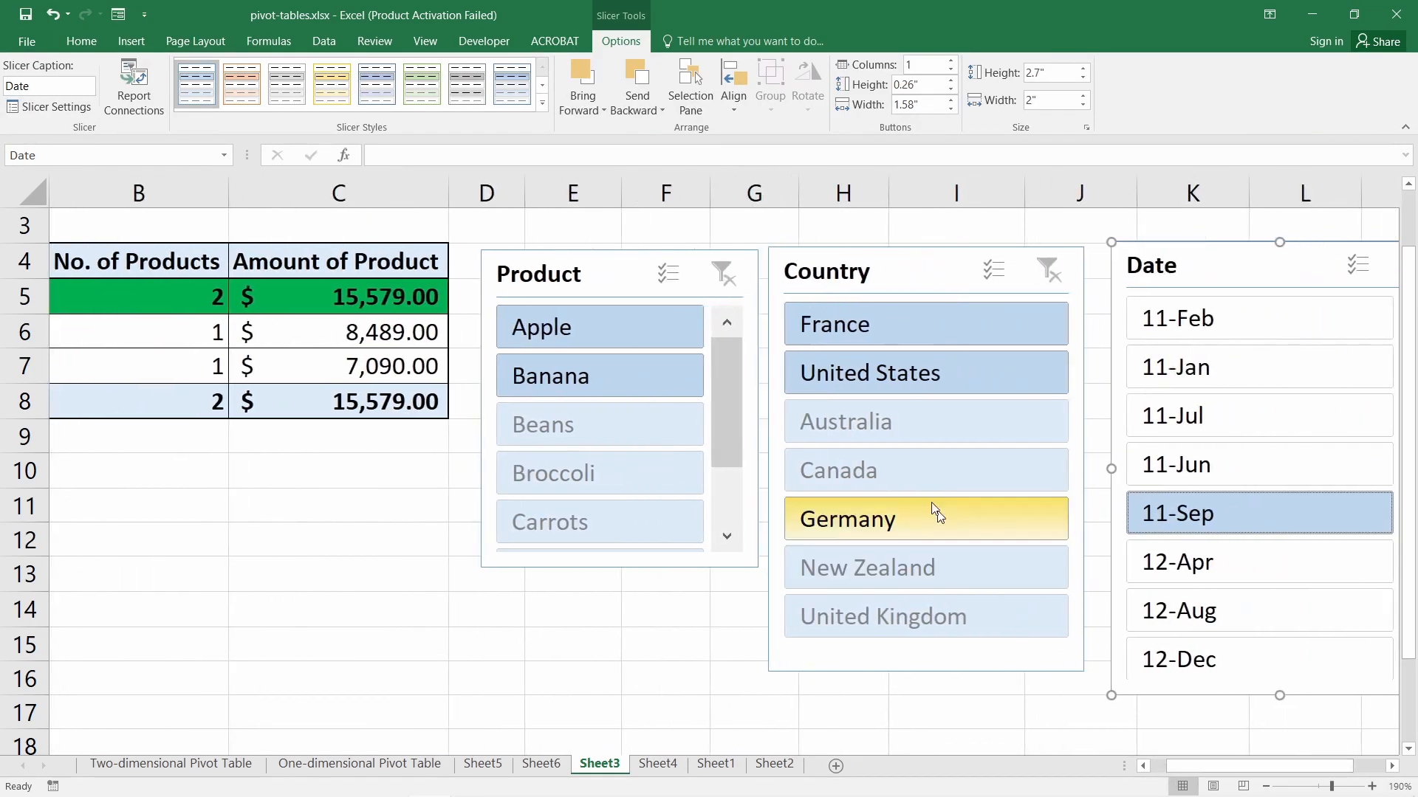
- Narrow the pivot table to United States with the Country slicer, and clear the Country and Date filters
left_click(888, 374)
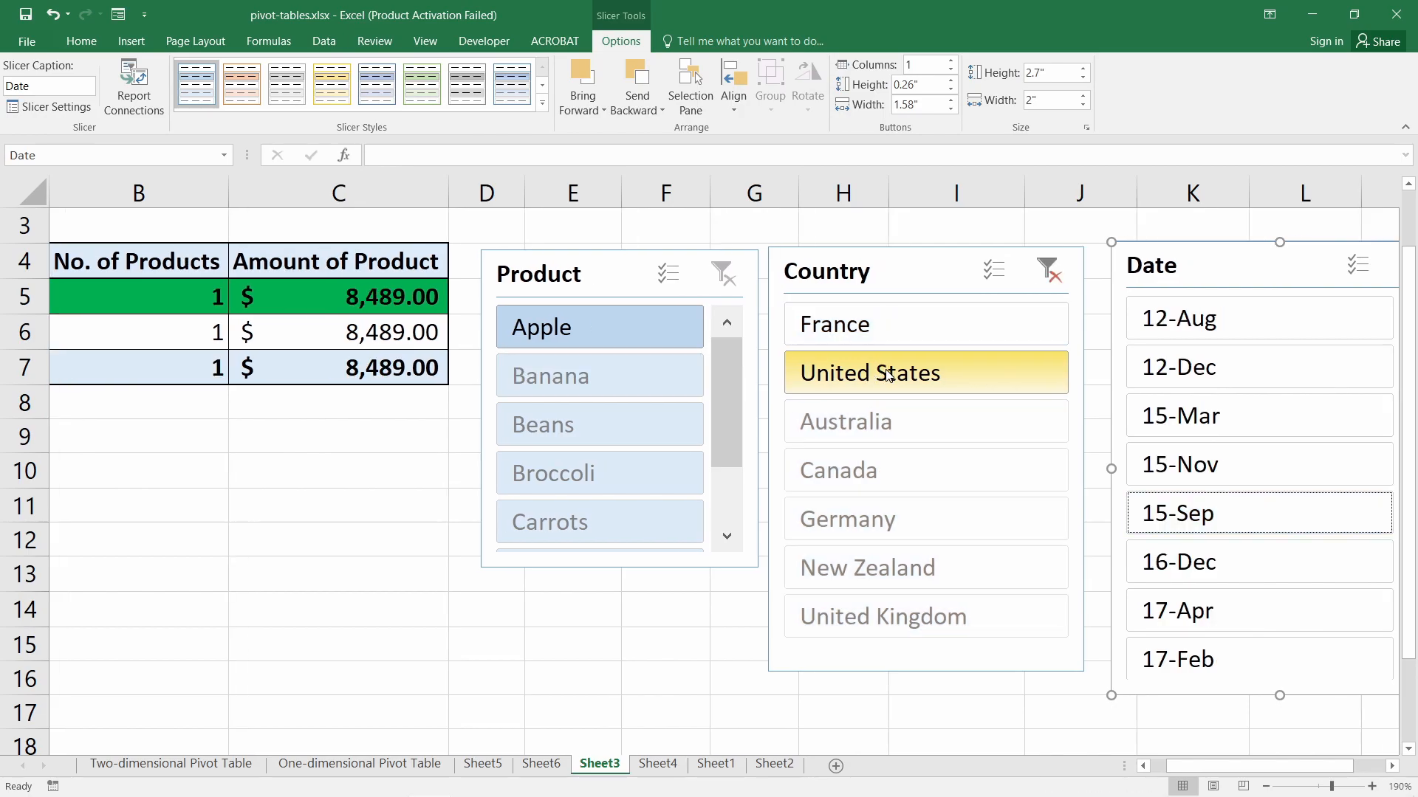
left_click_drag(1174, 766, 1154, 768)
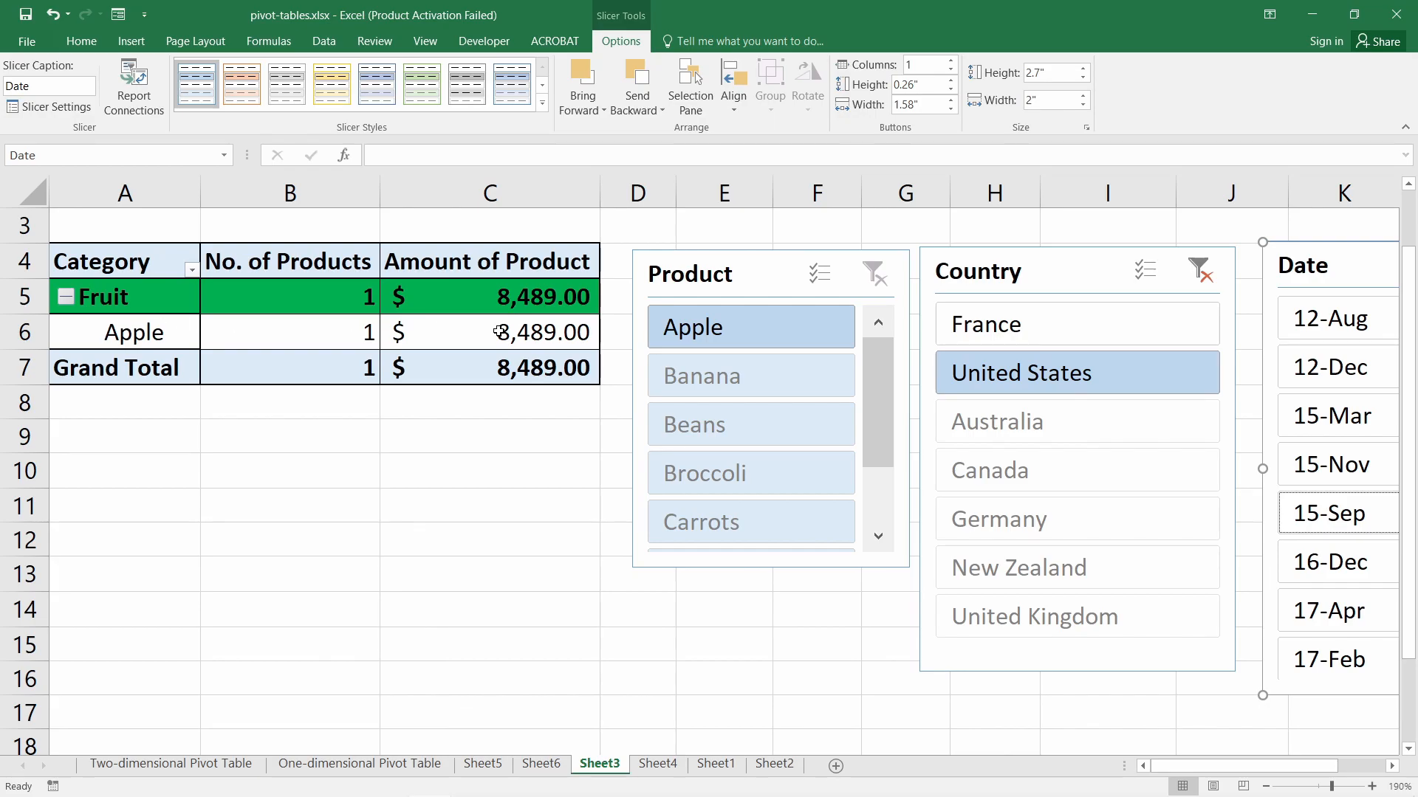
mouse_move(1234, 765)
left_mouse_down()
mouse_move(1282, 765)
mouse_move(1254, 766)
left_mouse_up()
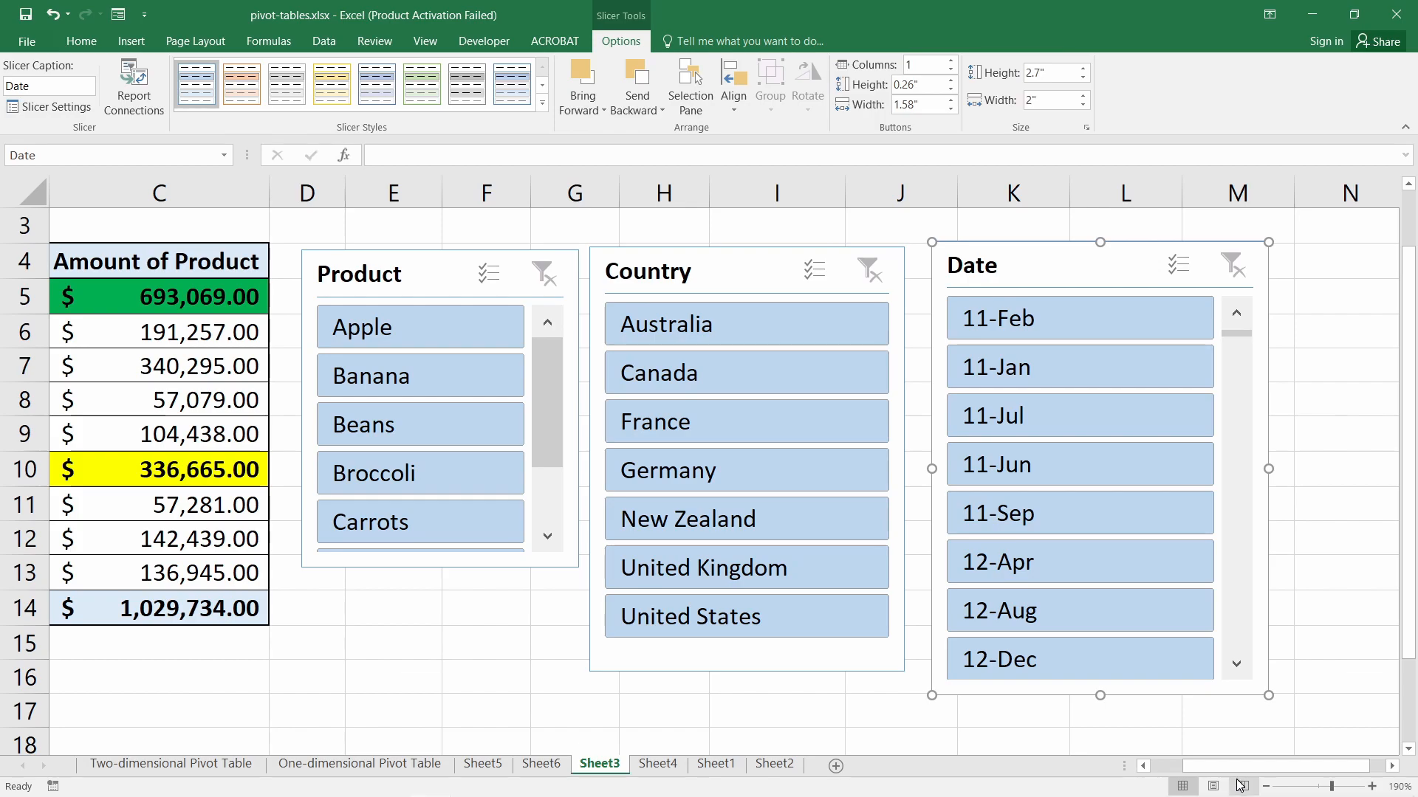
left_click_drag(1189, 767, 1152, 768)
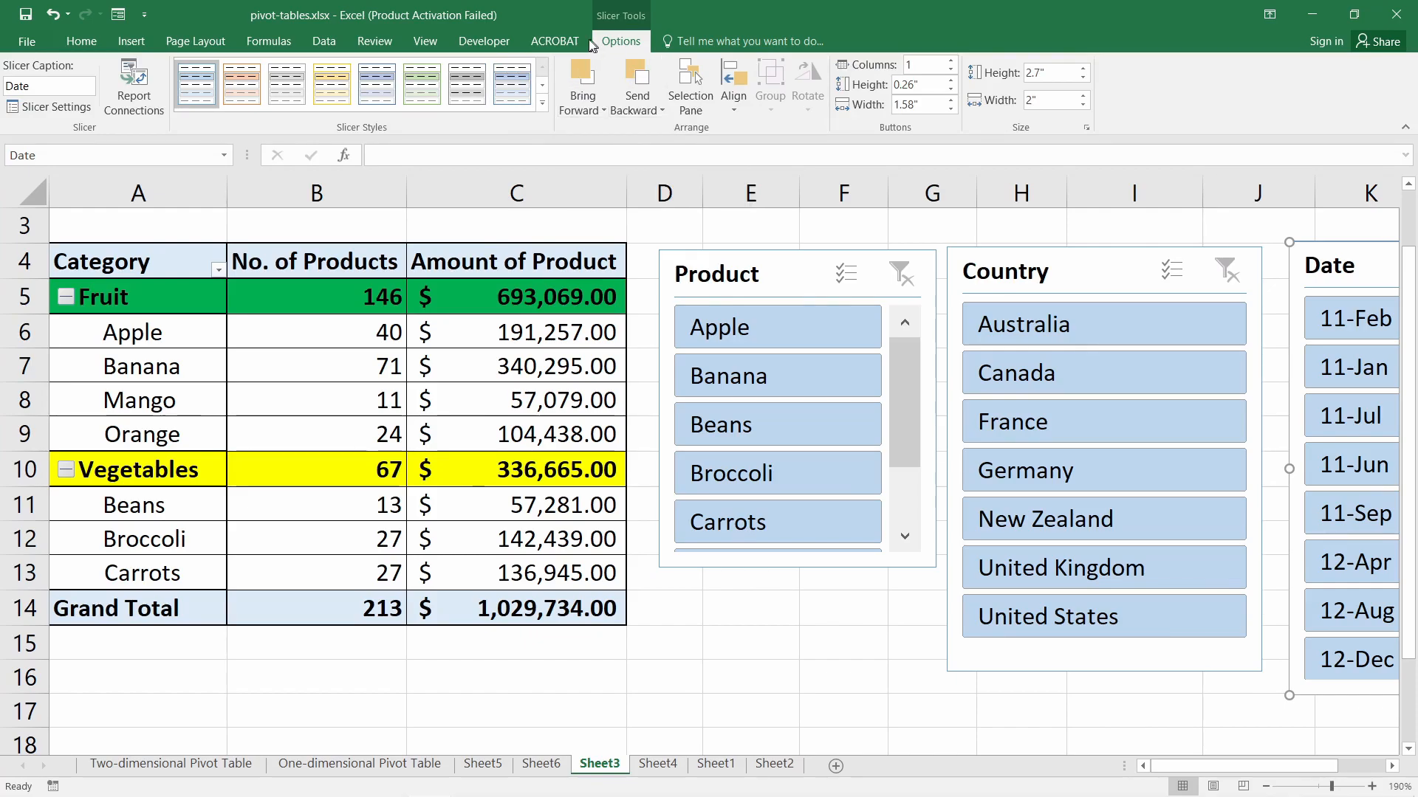
- Apply the orange style from the Dark group to the Product slicer and look through its item list
left_click(523, 306)
left_click(761, 277)
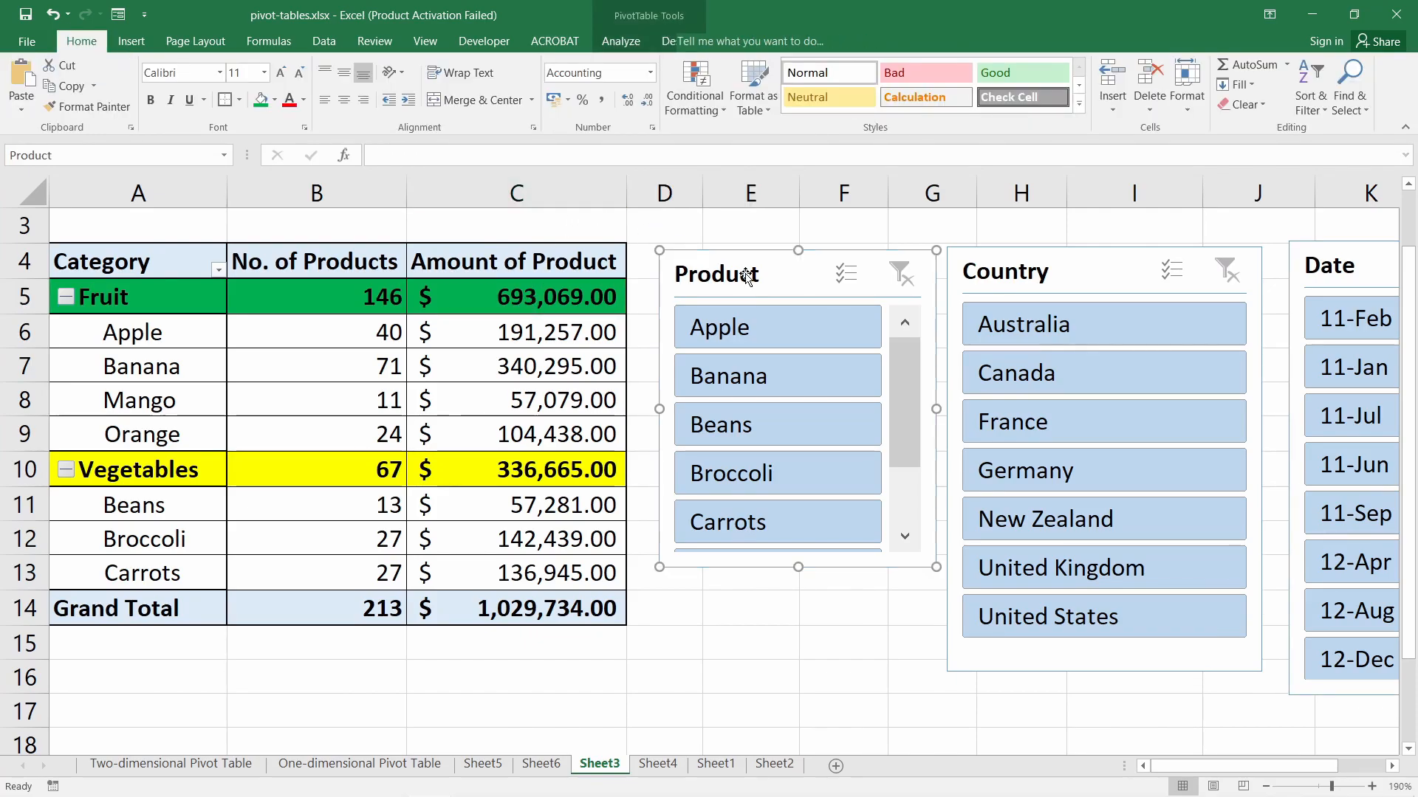
left_click(620, 40)
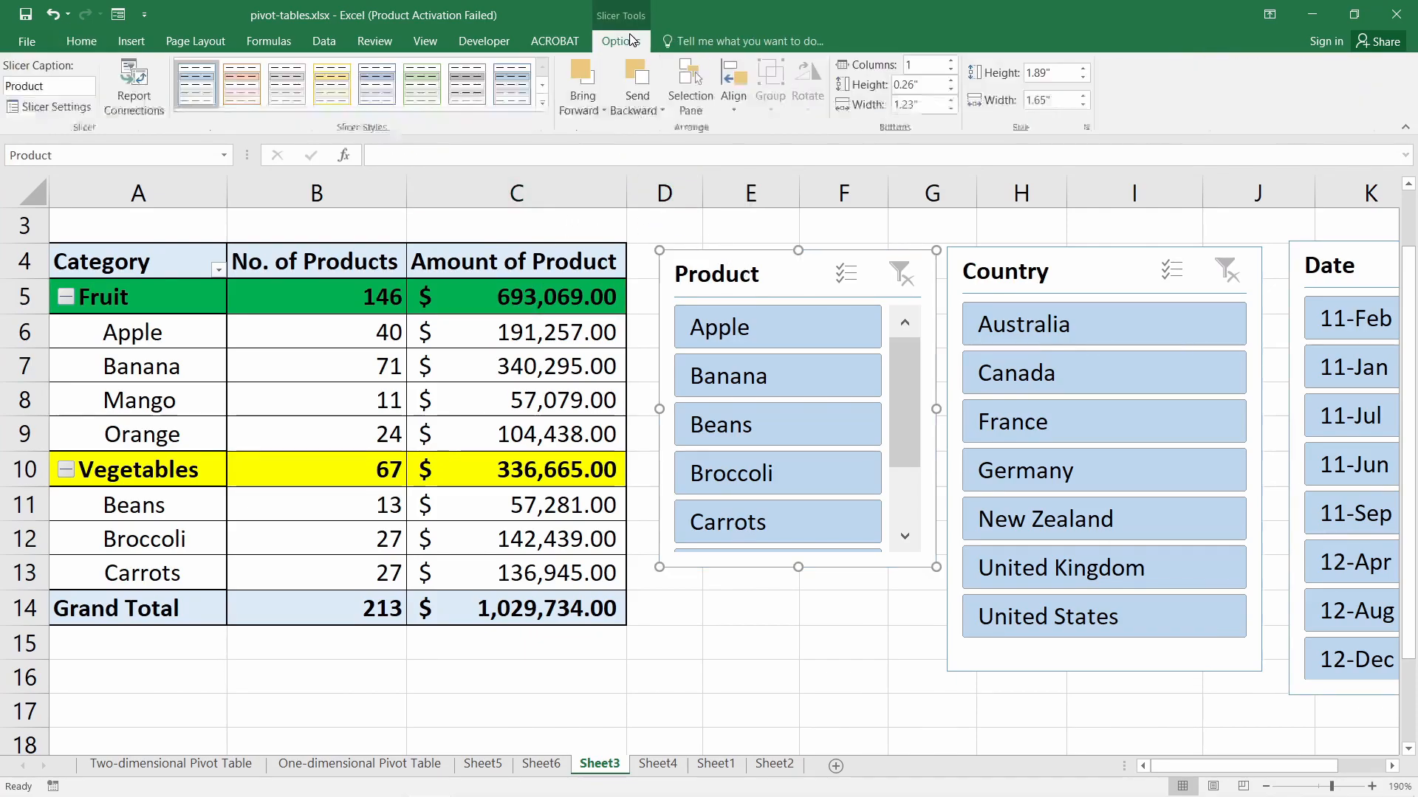
left_click(541, 107)
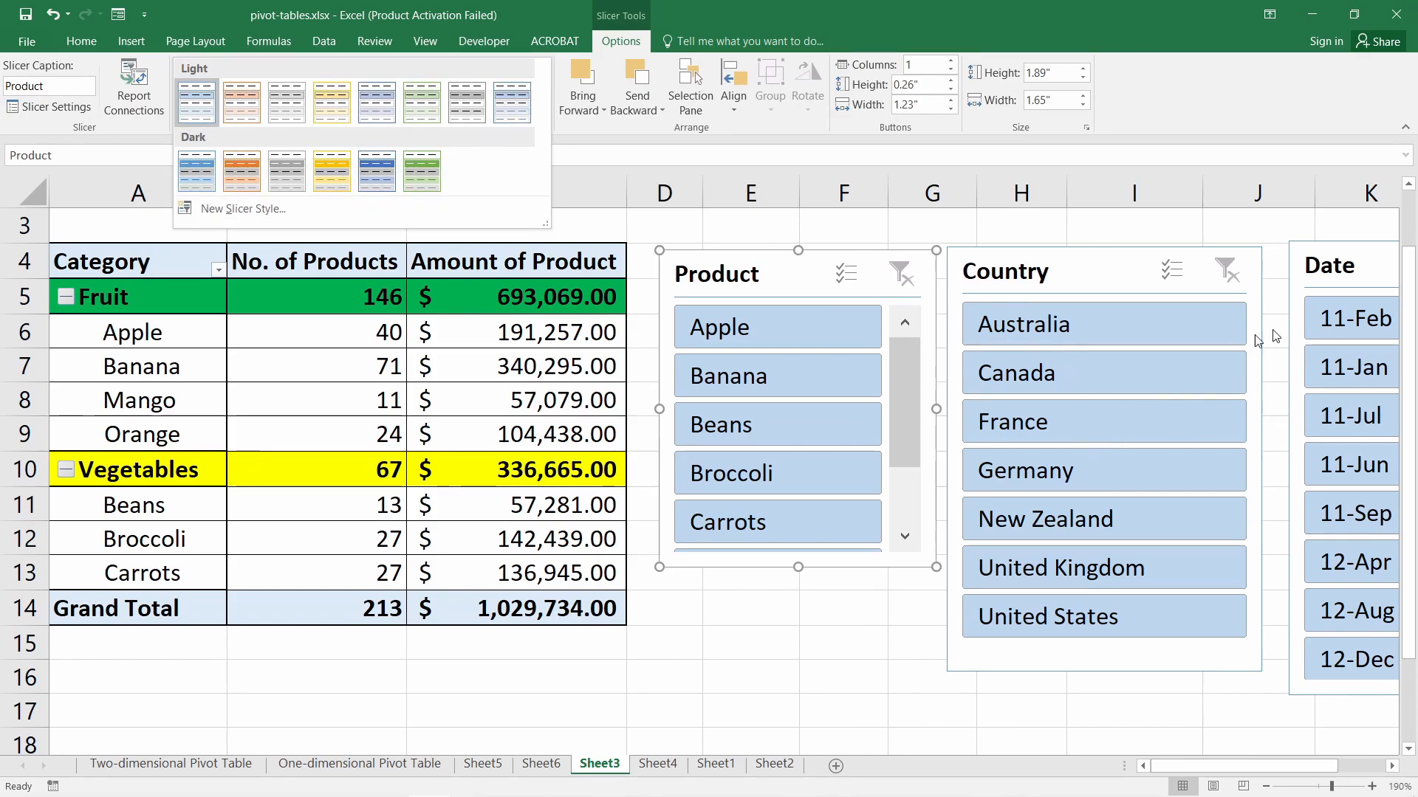
left_click(783, 278)
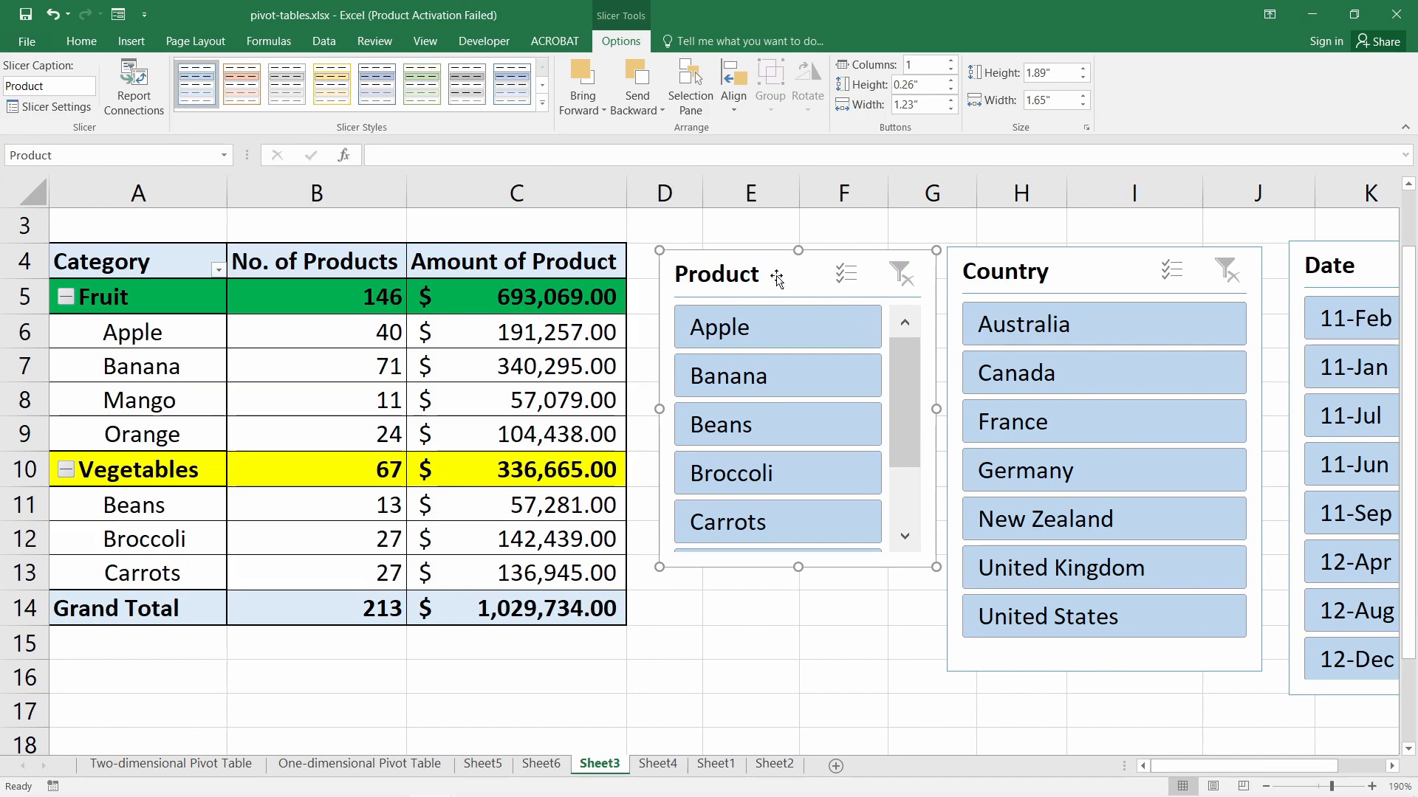
left_click(542, 104)
left_click(253, 177)
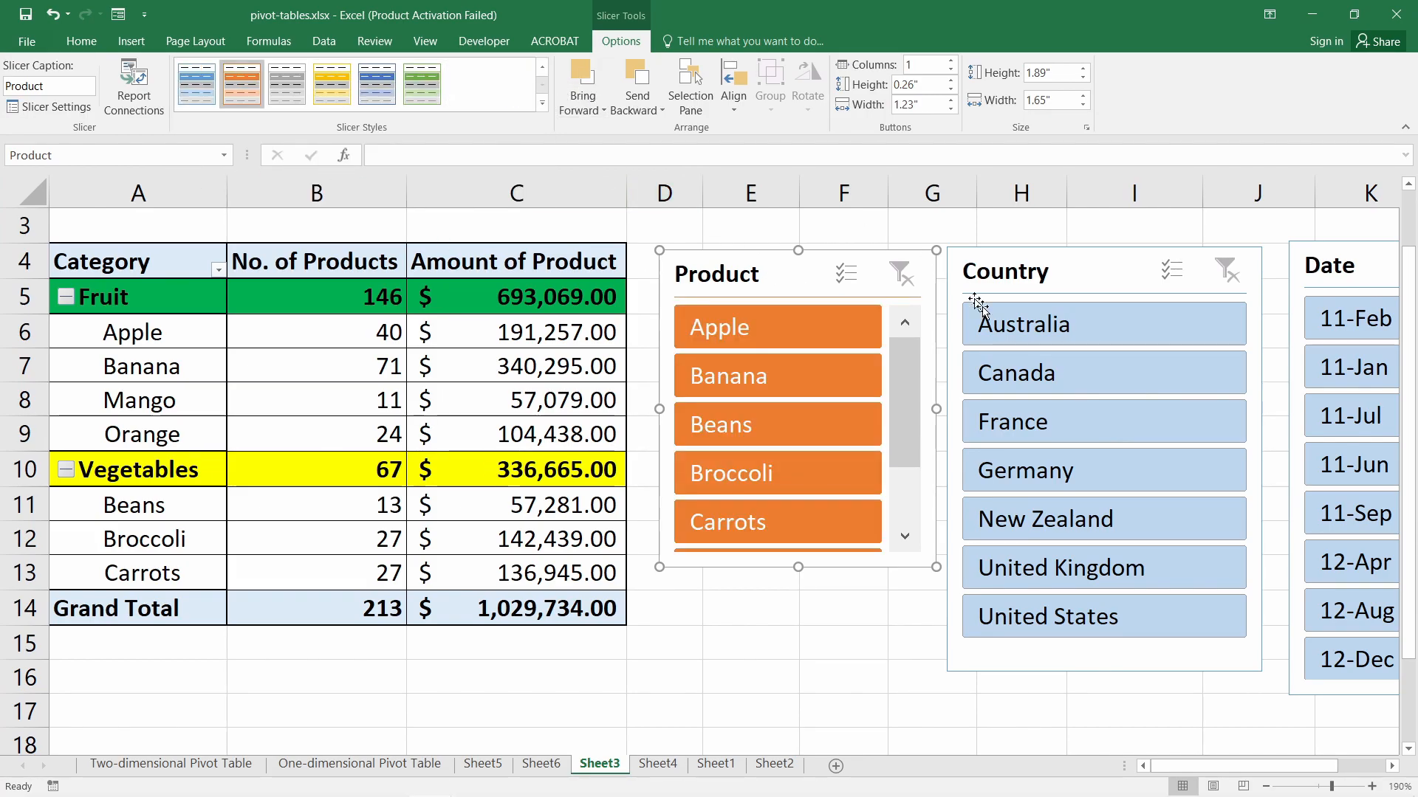
scroll(905, 436, "down", 1)
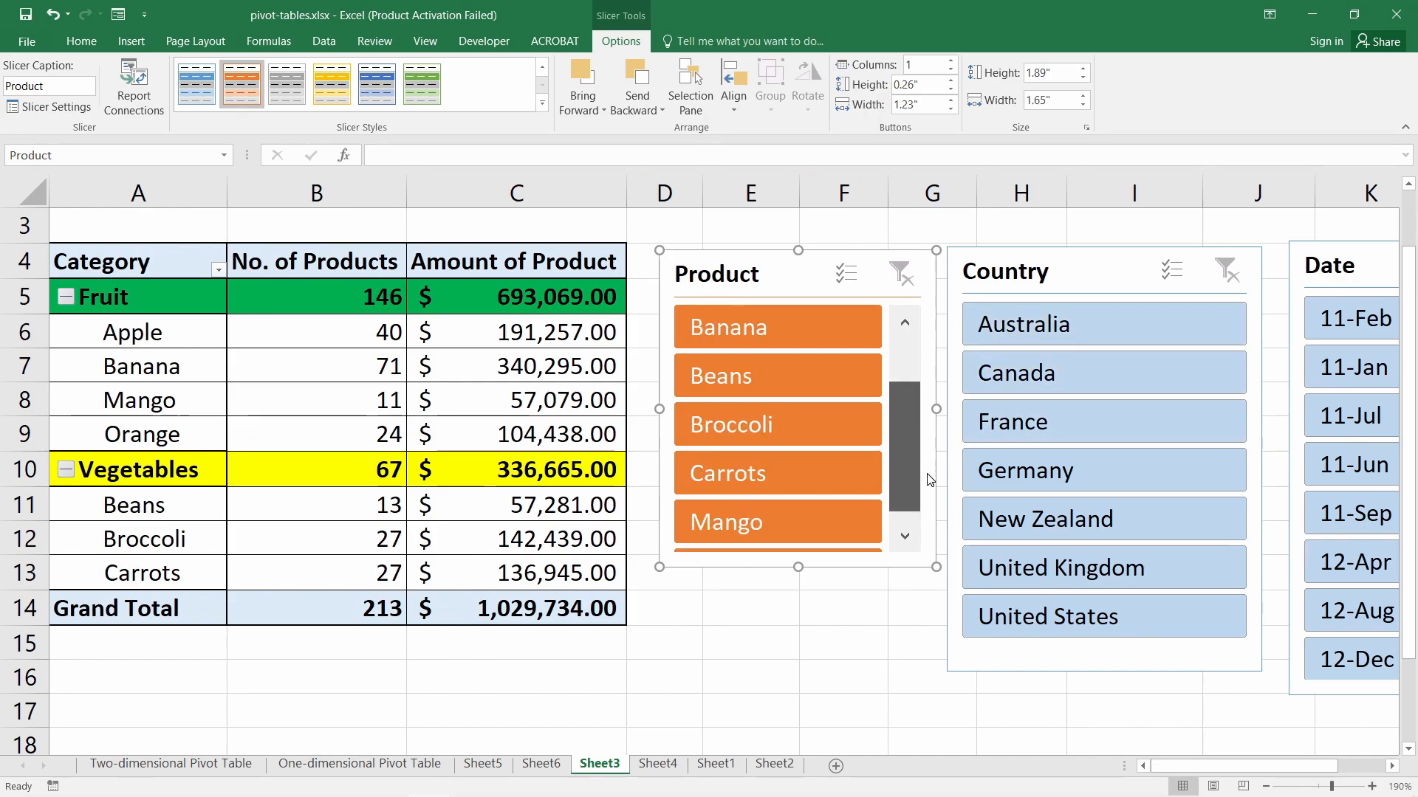
scroll(929, 480, "up", 1)
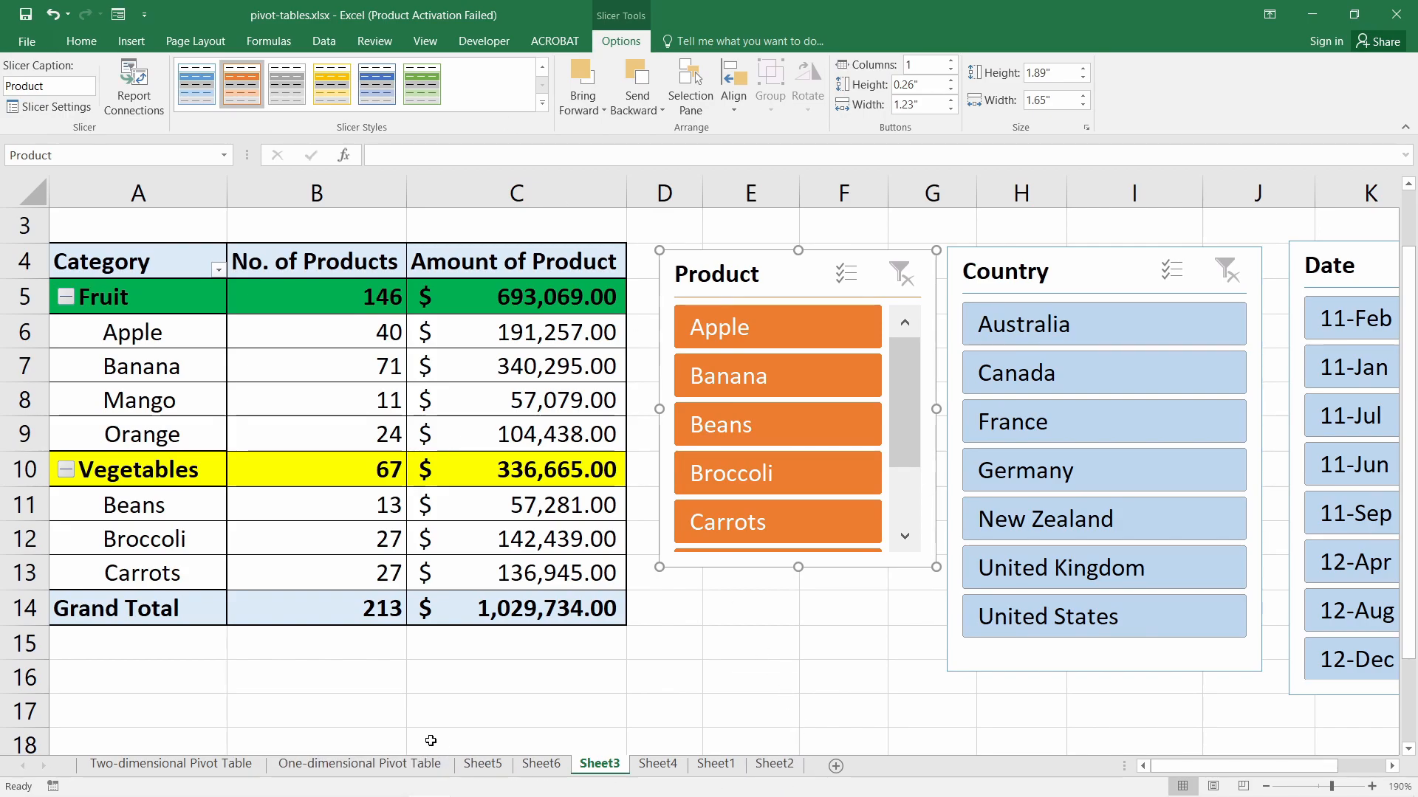
- Examine the United States row and the column chart on the Two-dimensional Pivot Table sheet, and compare them with the Sheet3 pivot table
left_click(399, 765)
left_click(169, 765)
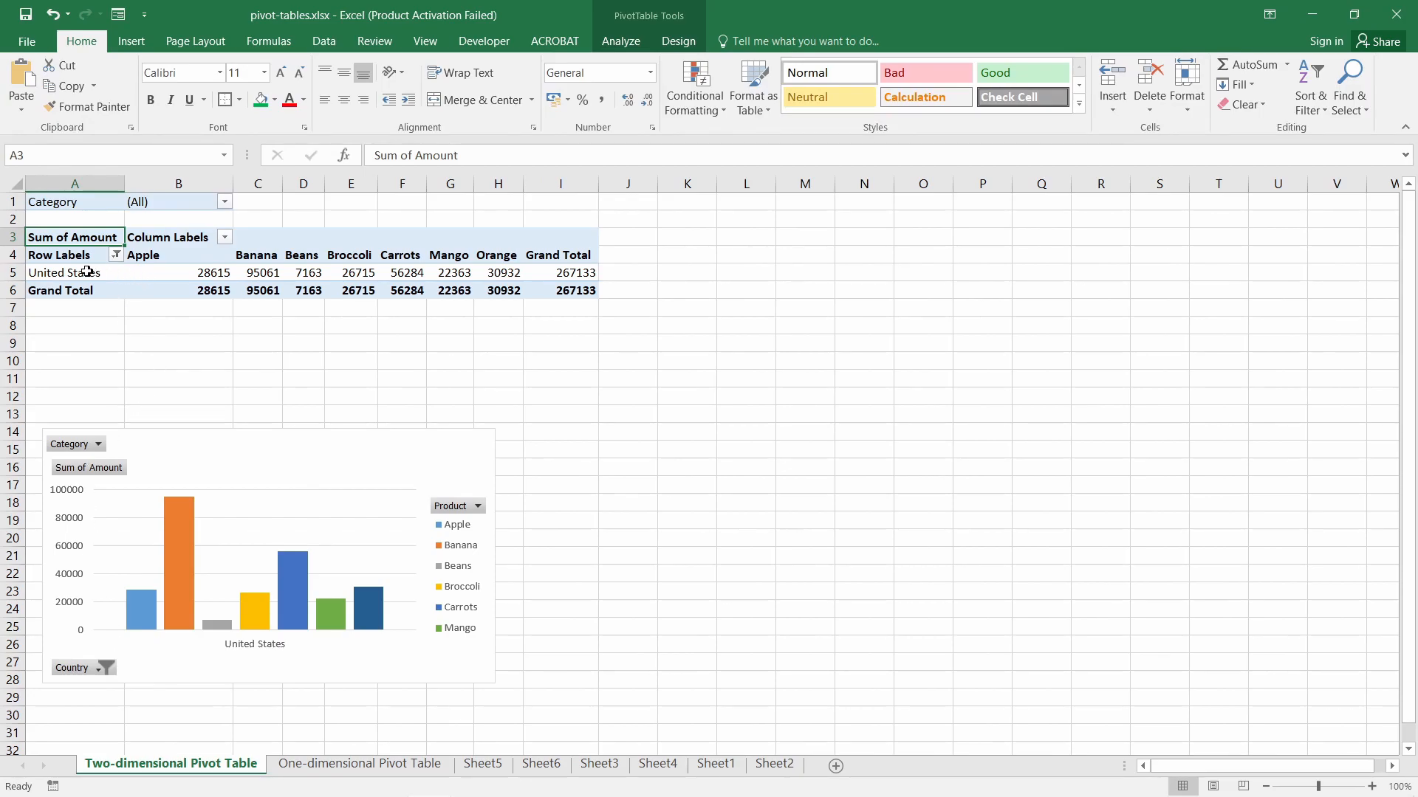
left_click(61, 274)
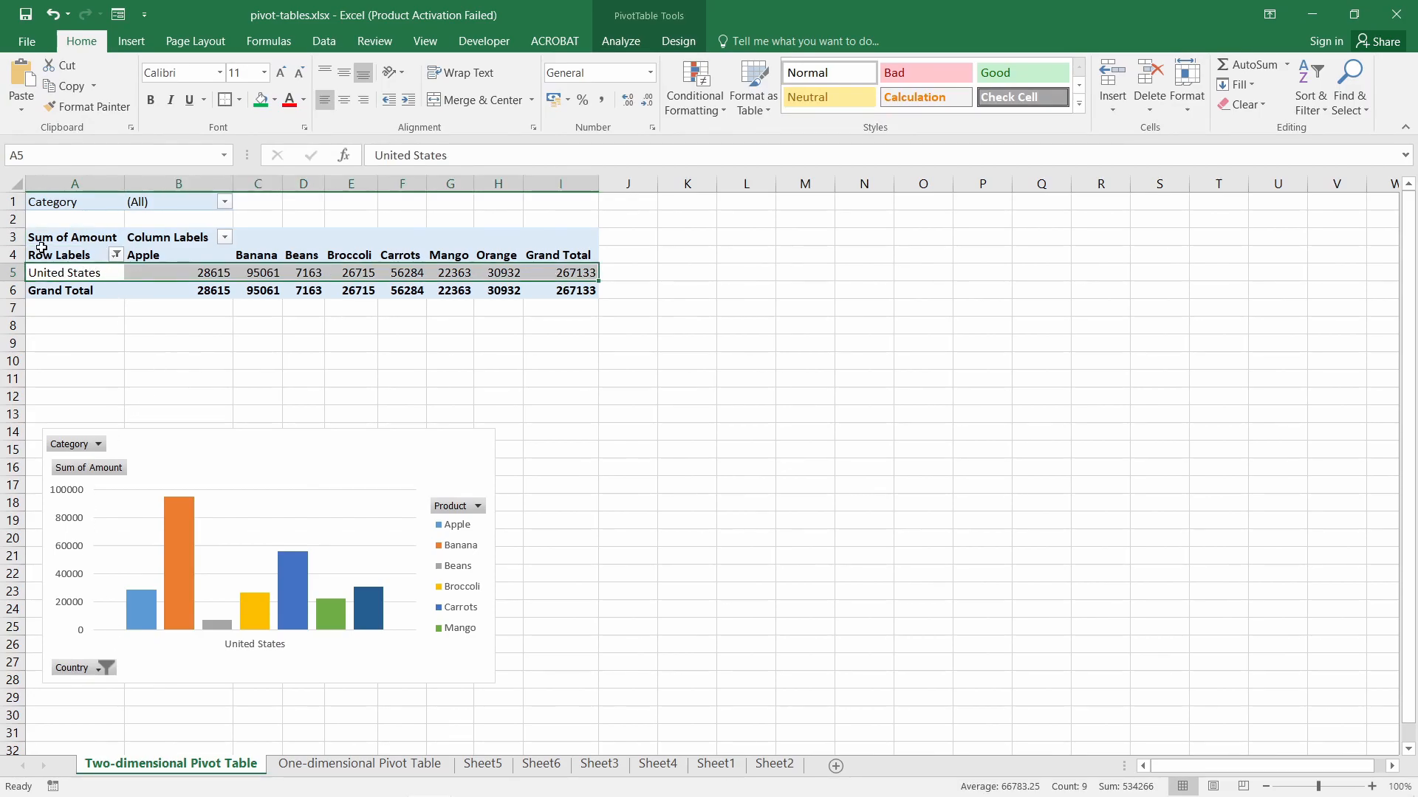
left_click(202, 250)
left_click_drag(573, 254, 69, 276)
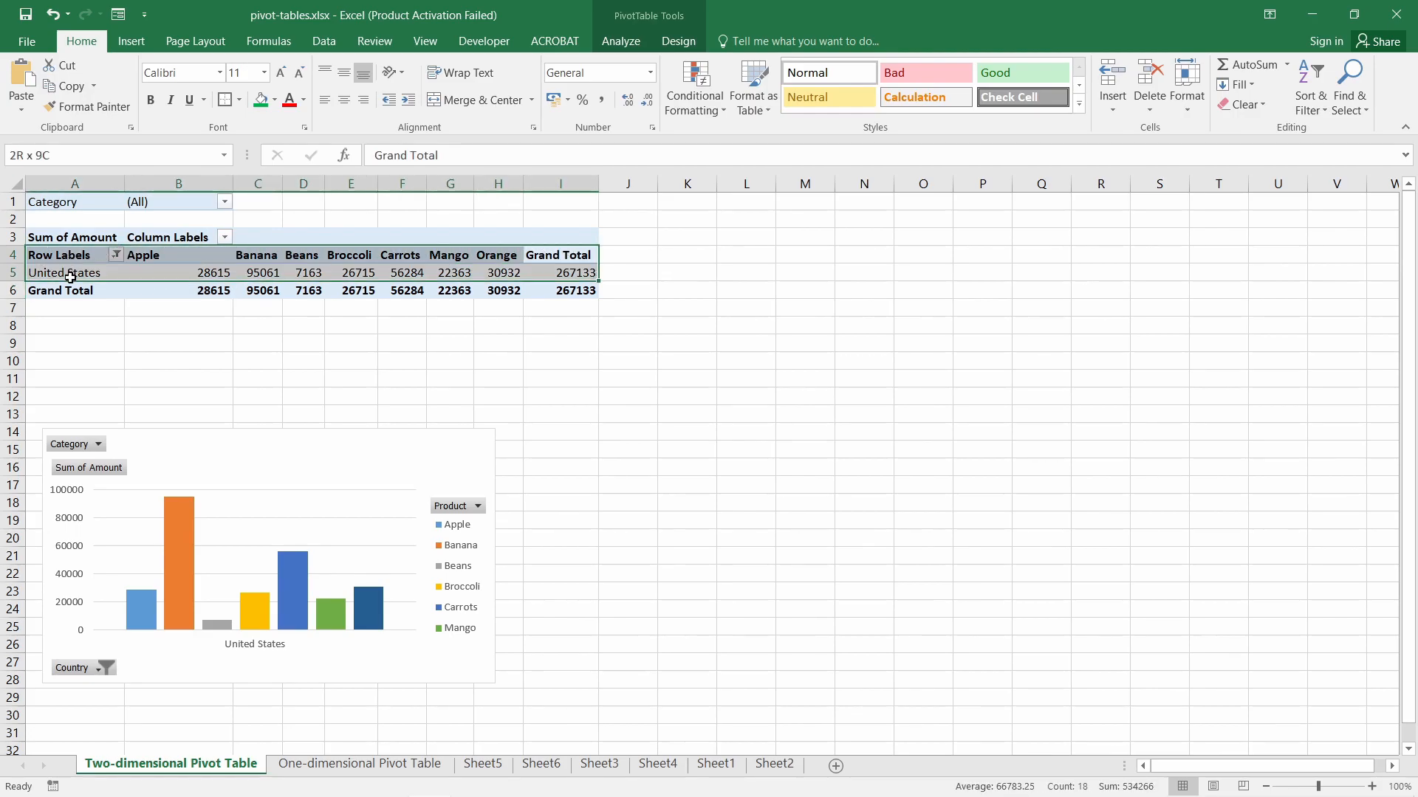
left_click(129, 258)
left_click_drag(165, 258, 479, 274)
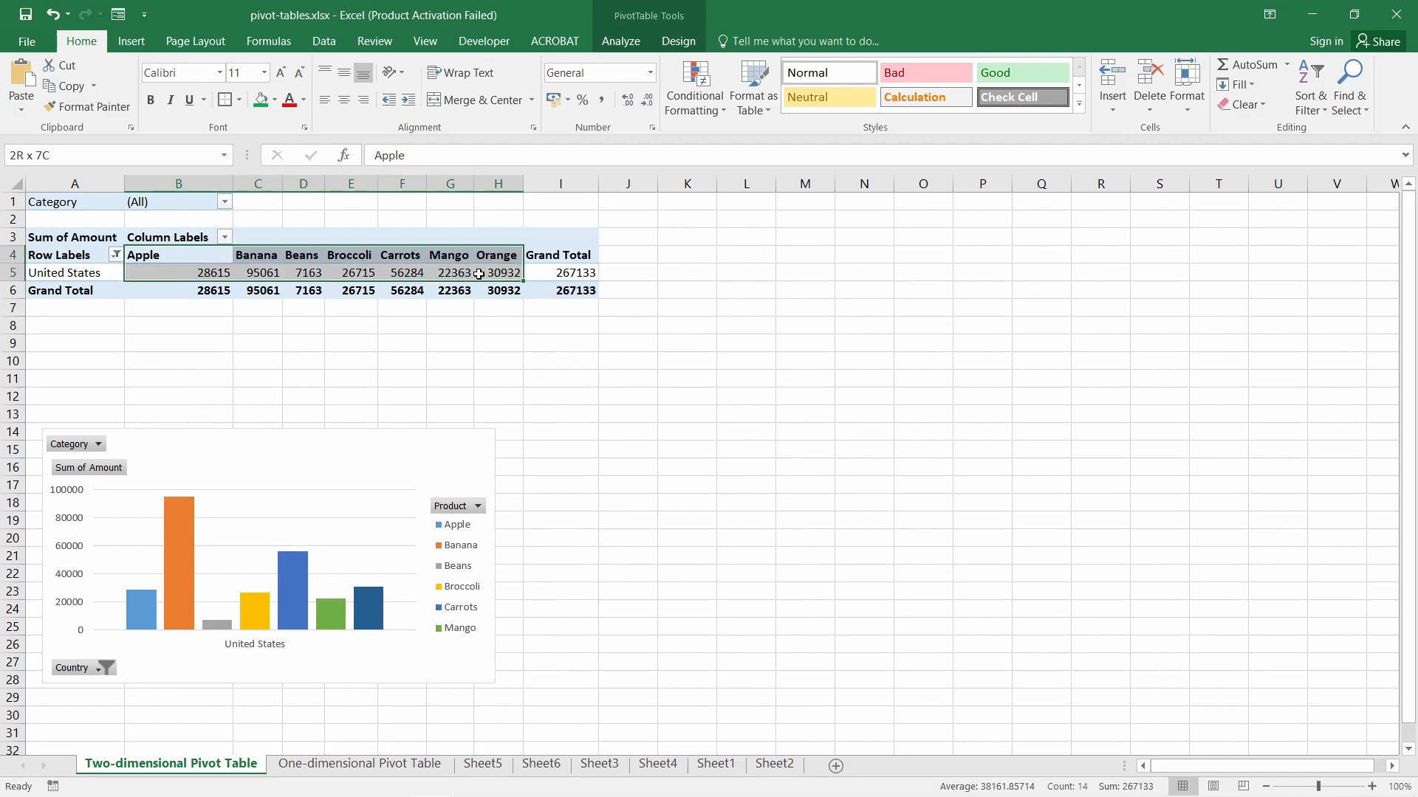
left_click(215, 460)
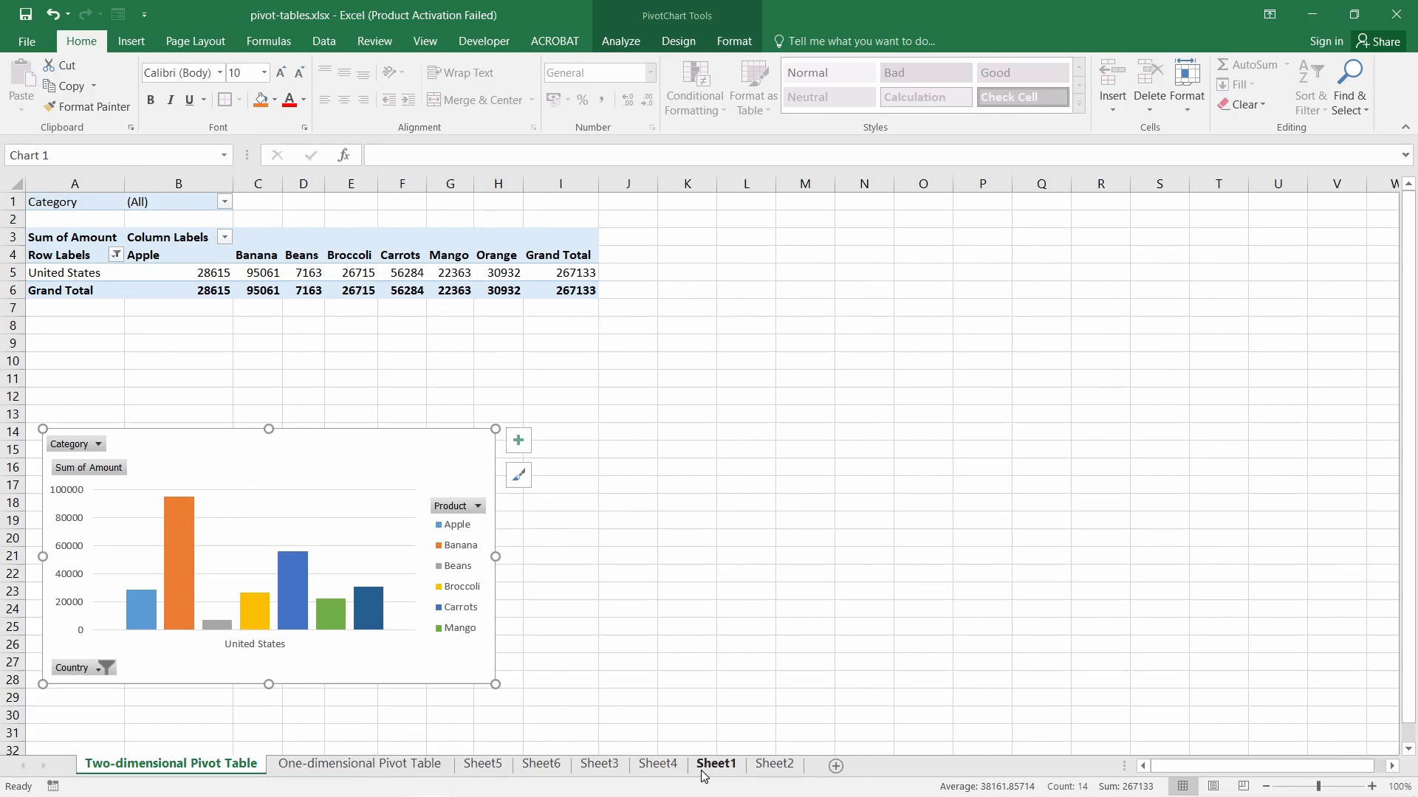
left_click(598, 764)
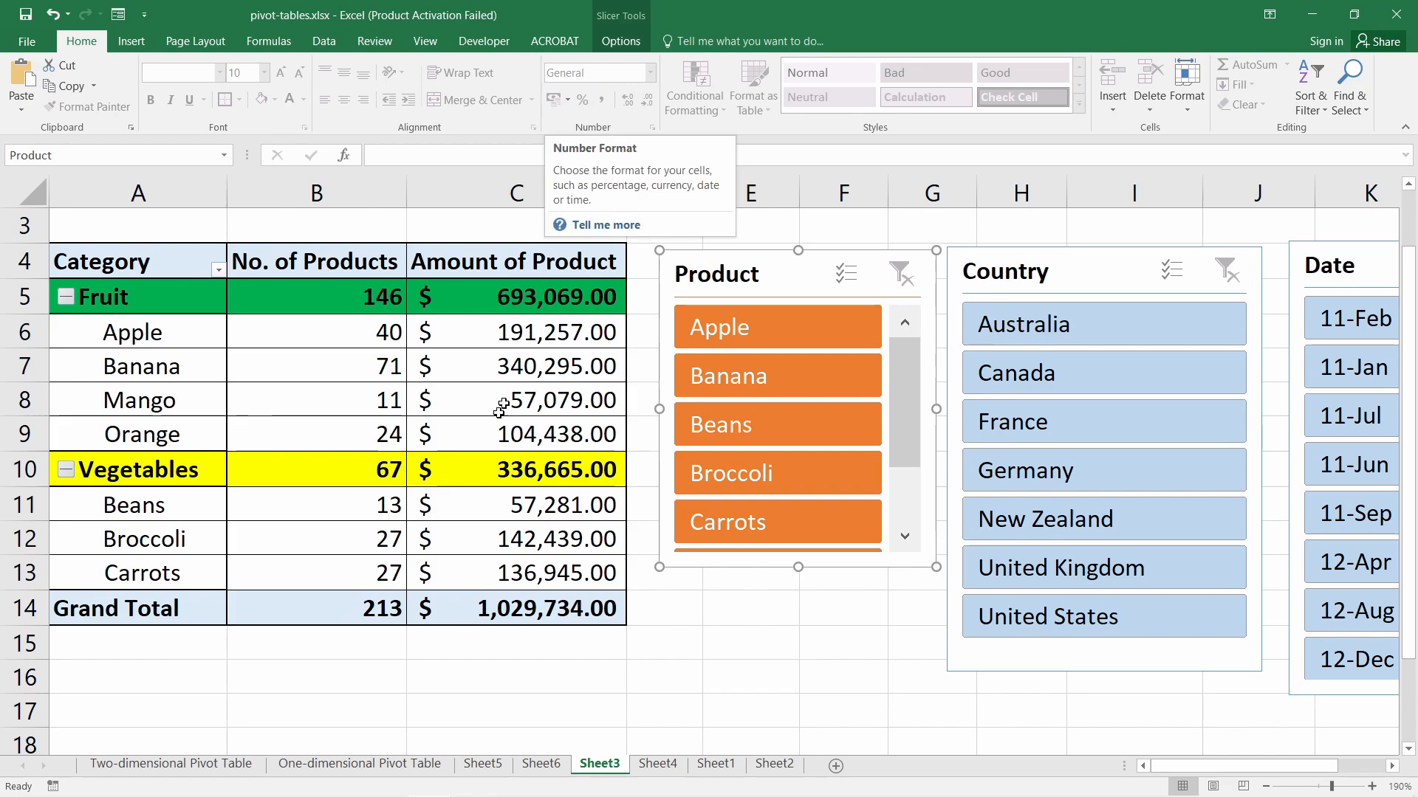
left_click(205, 766)
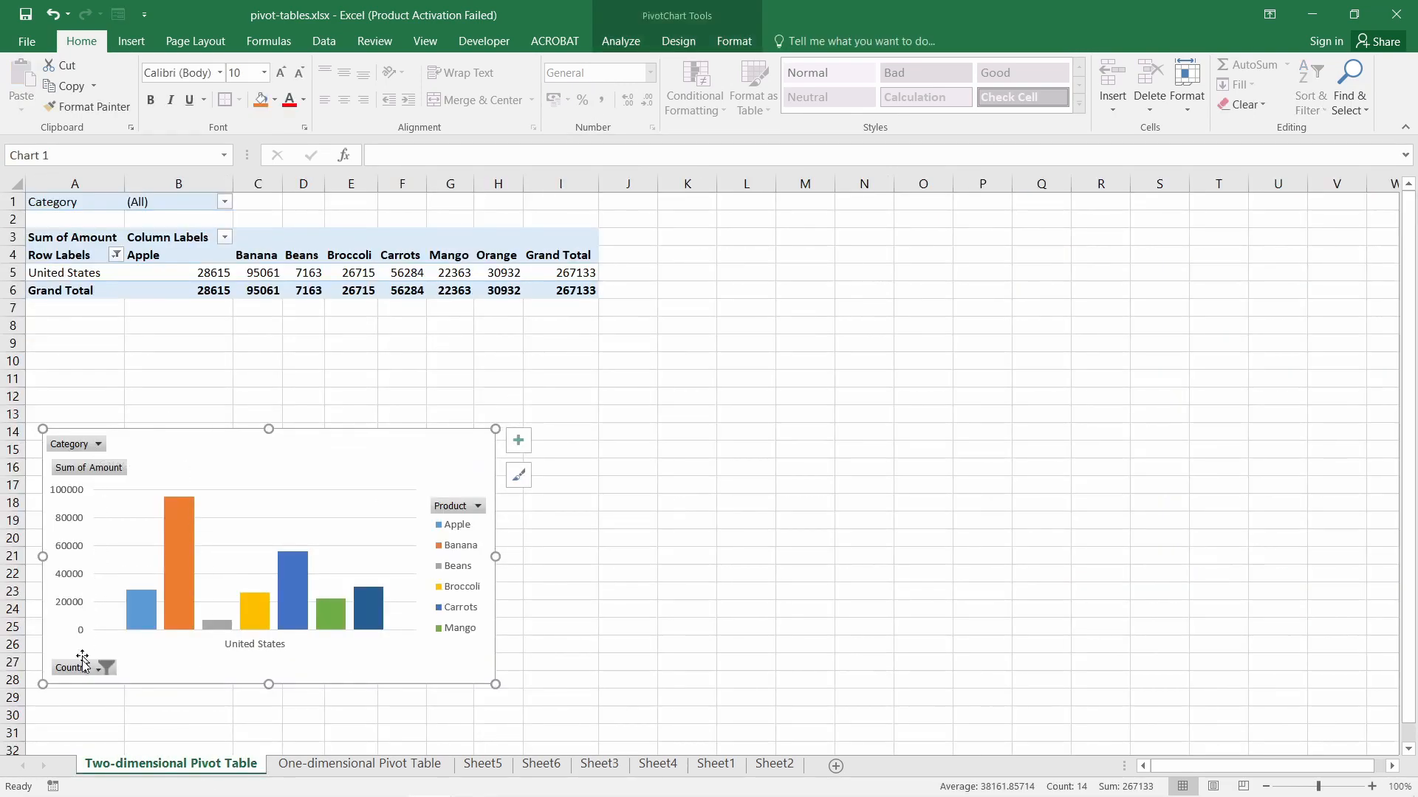
left_click(600, 768)
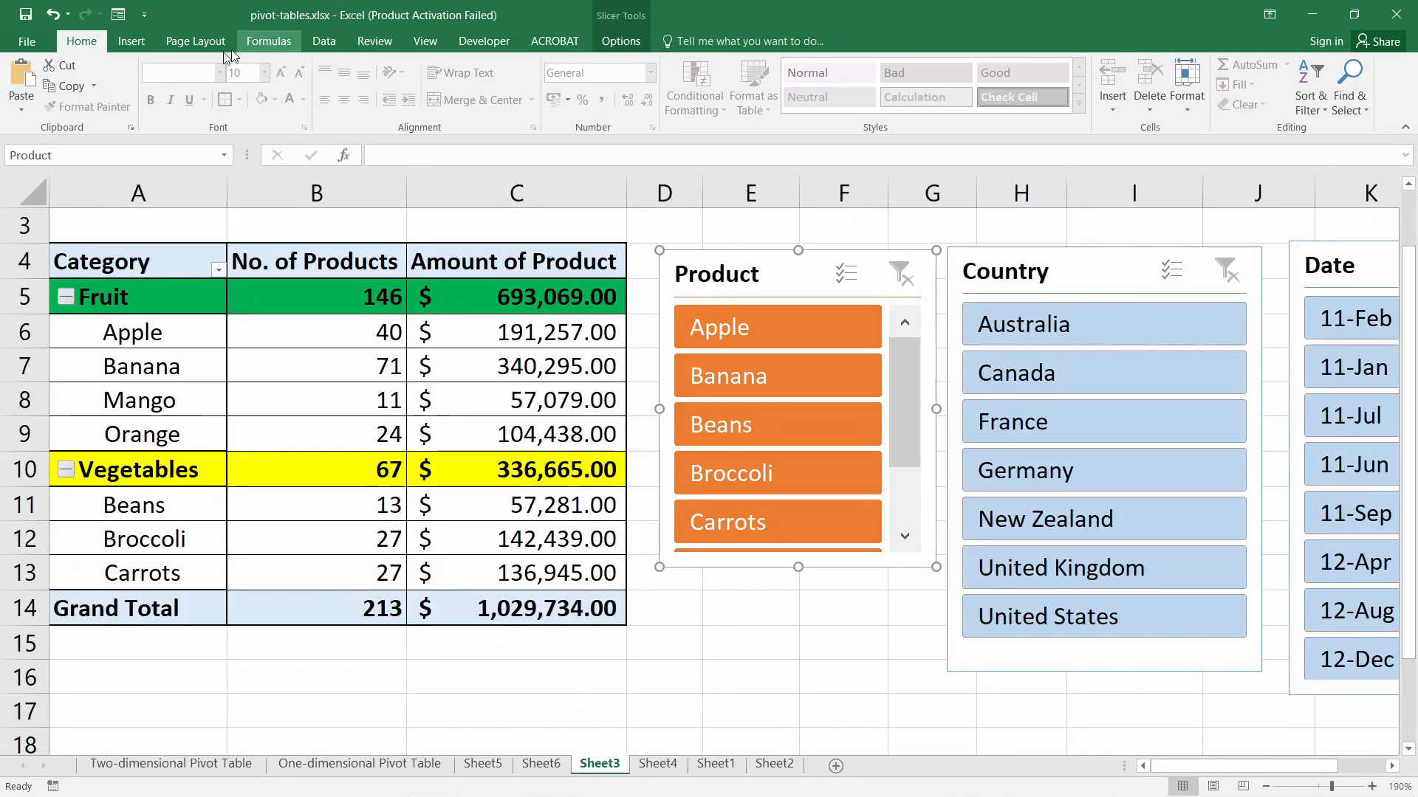
- Create a PivotChart on a new worksheet from the Sheet1 order data in A1:F214
left_click(132, 46)
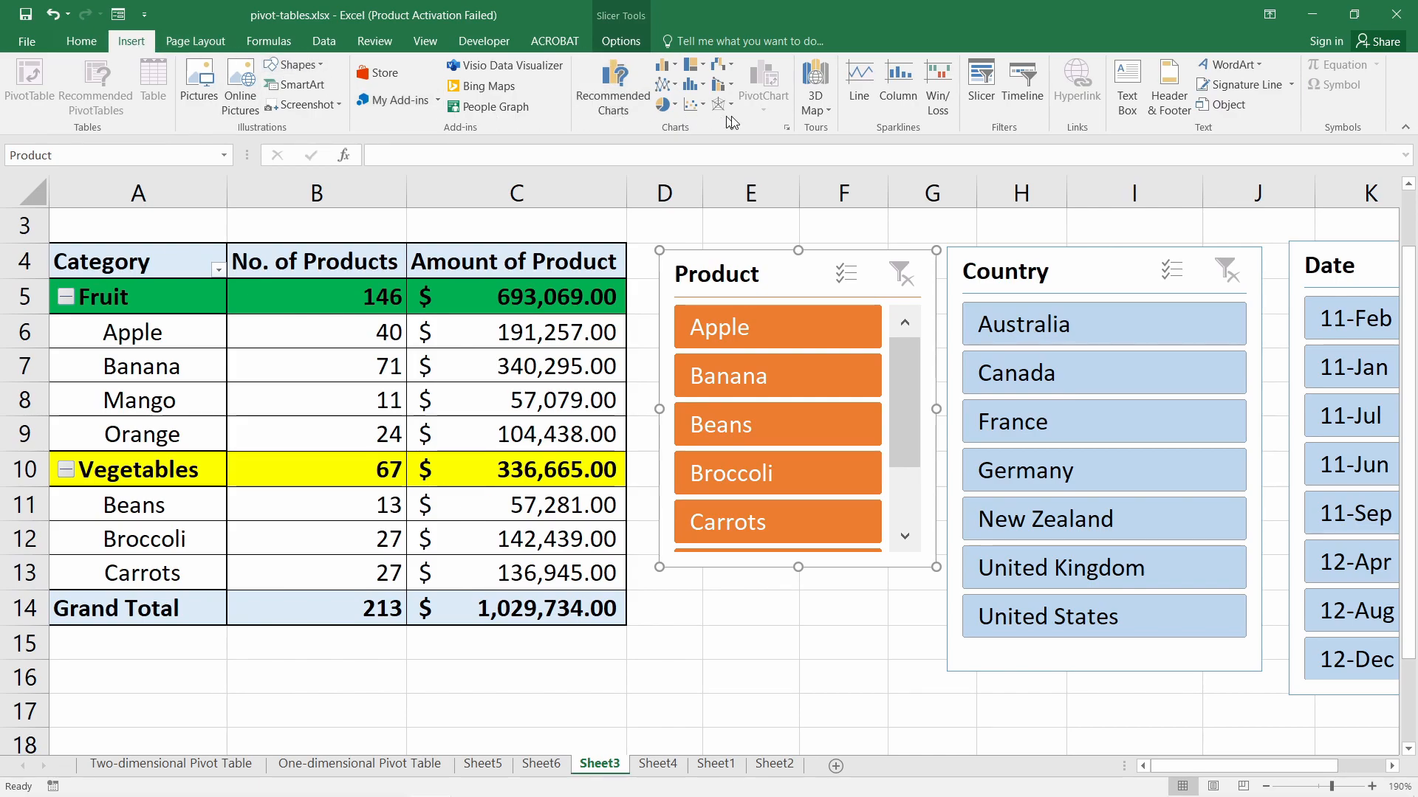
left_click(729, 649)
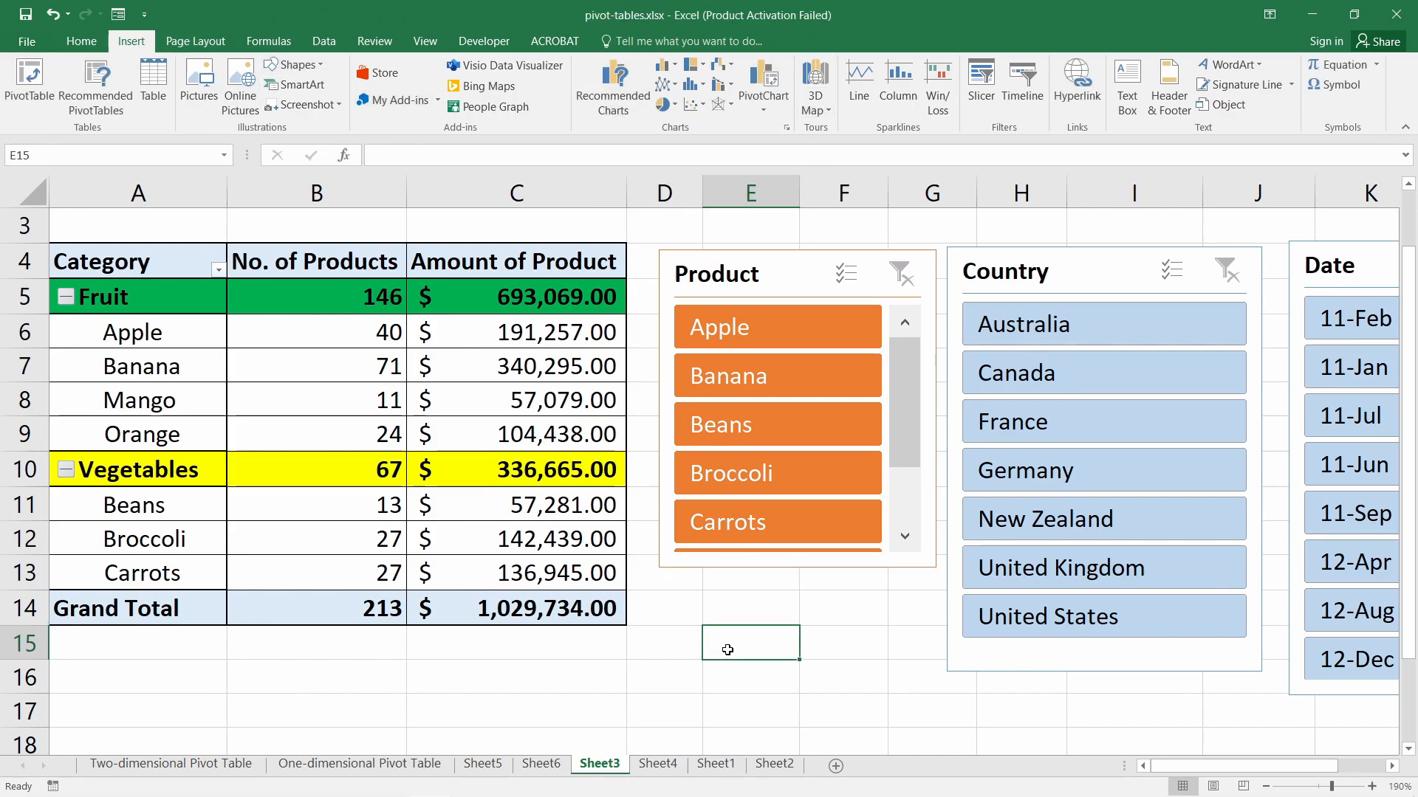
left_click(715, 764)
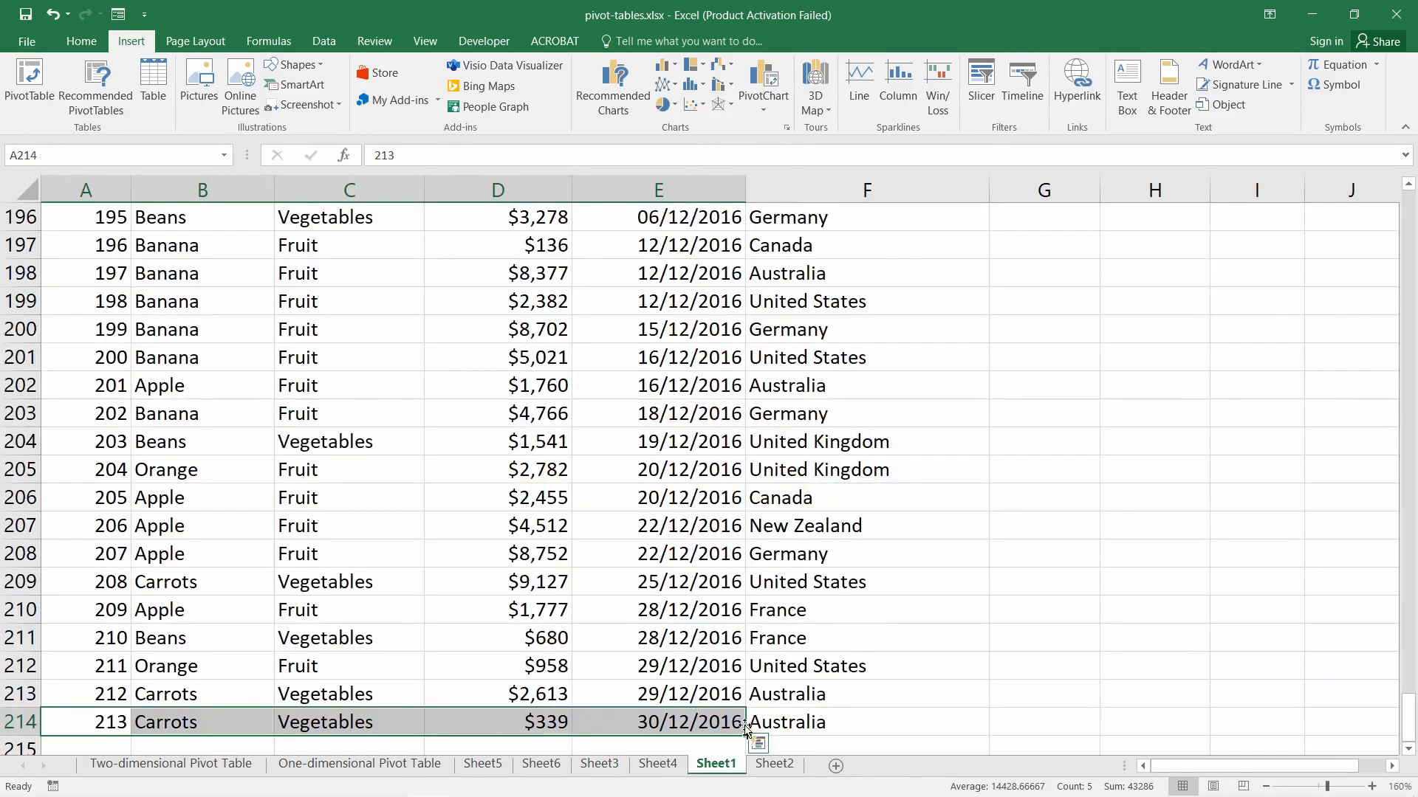
scroll(948, 385, "up", 14)
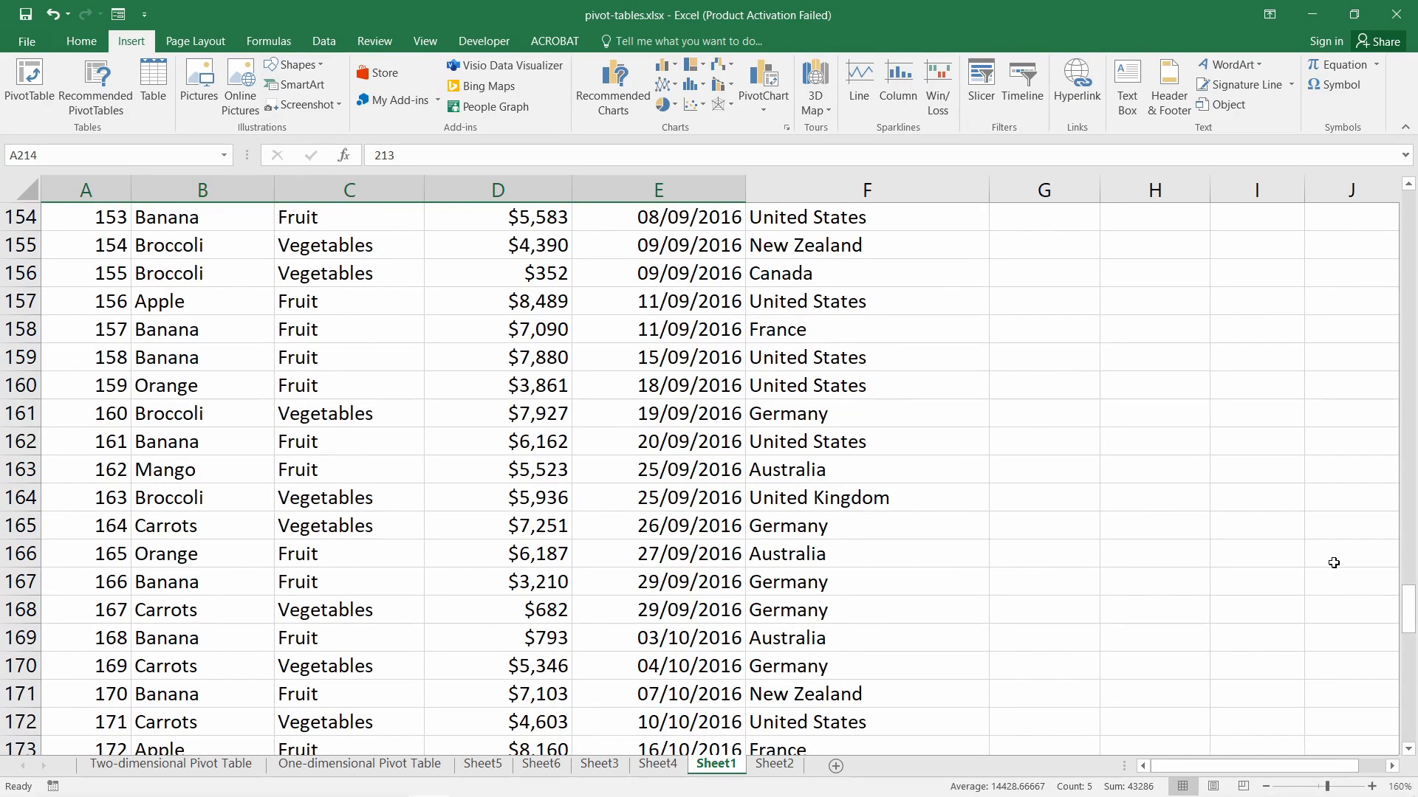
left_click_drag(1408, 610, 1408, 214)
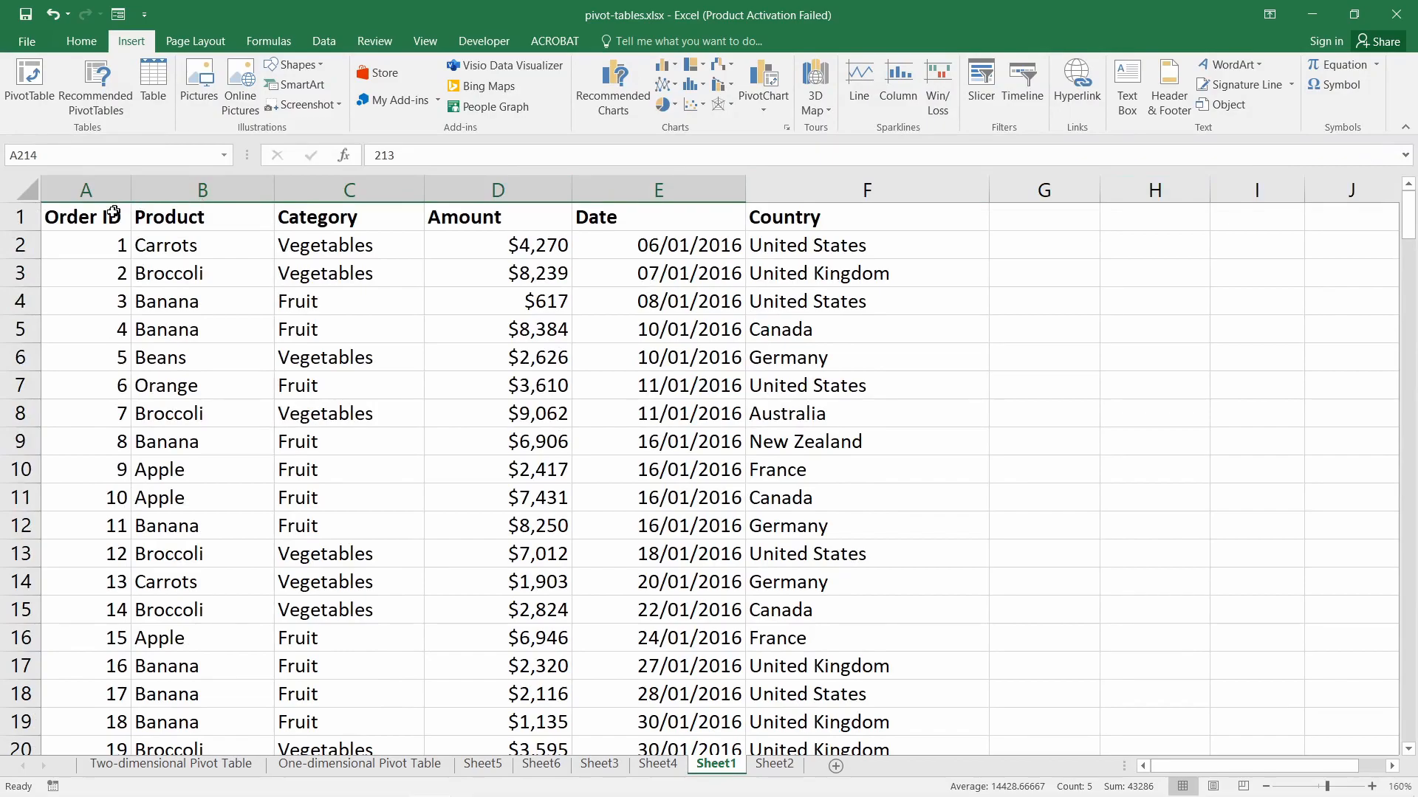
left_click_drag(113, 212, 862, 246)
key("ctrl+shift+Down")
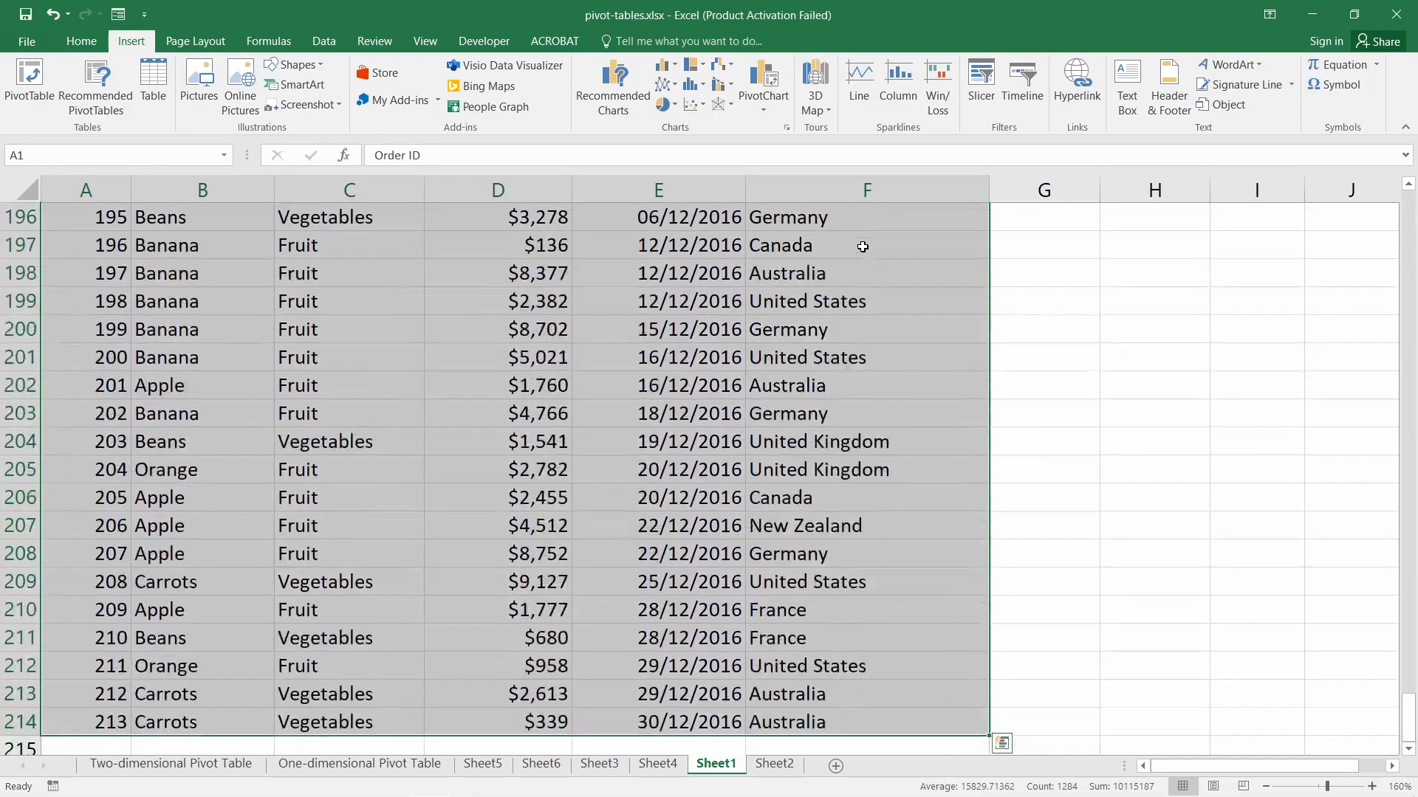
key("ctrl+q")
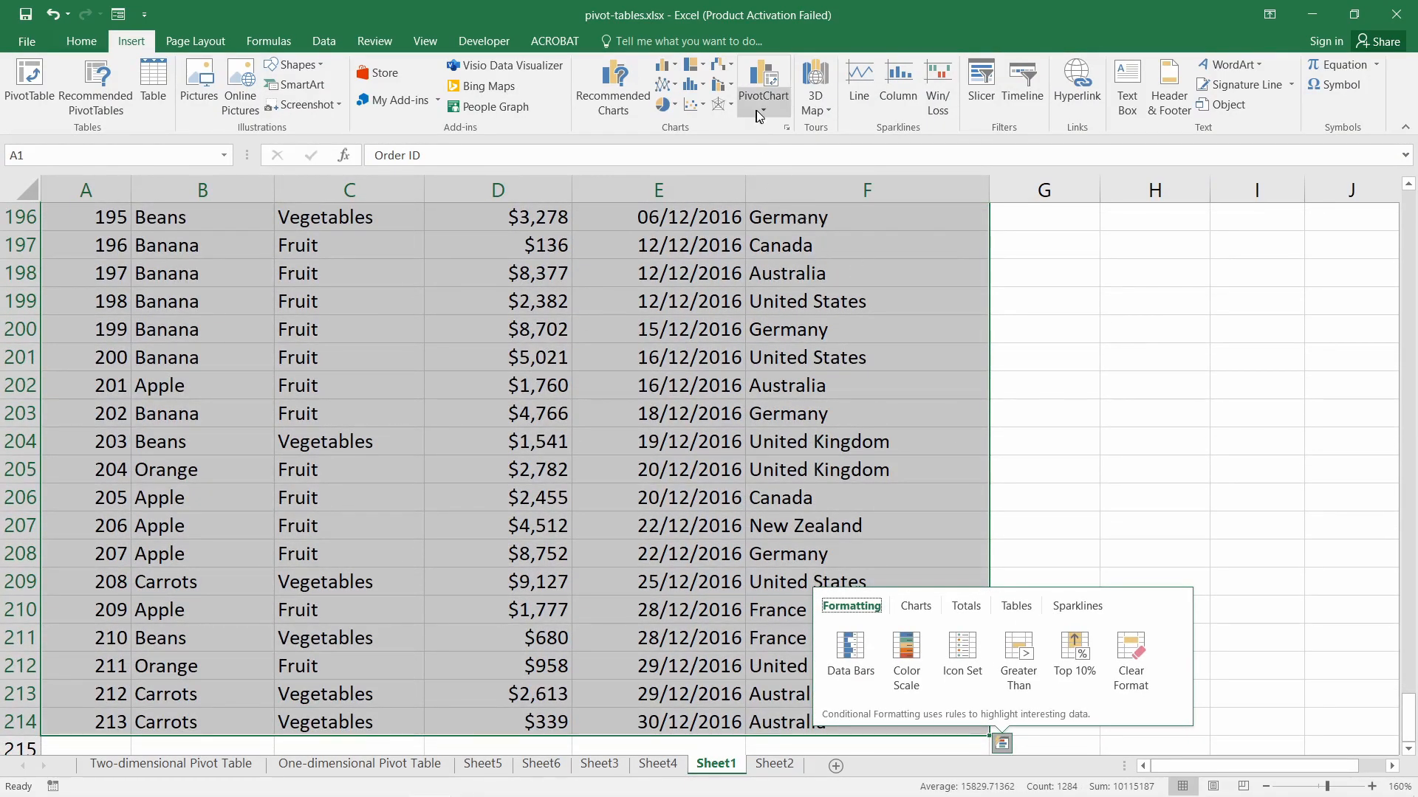
left_click(760, 111)
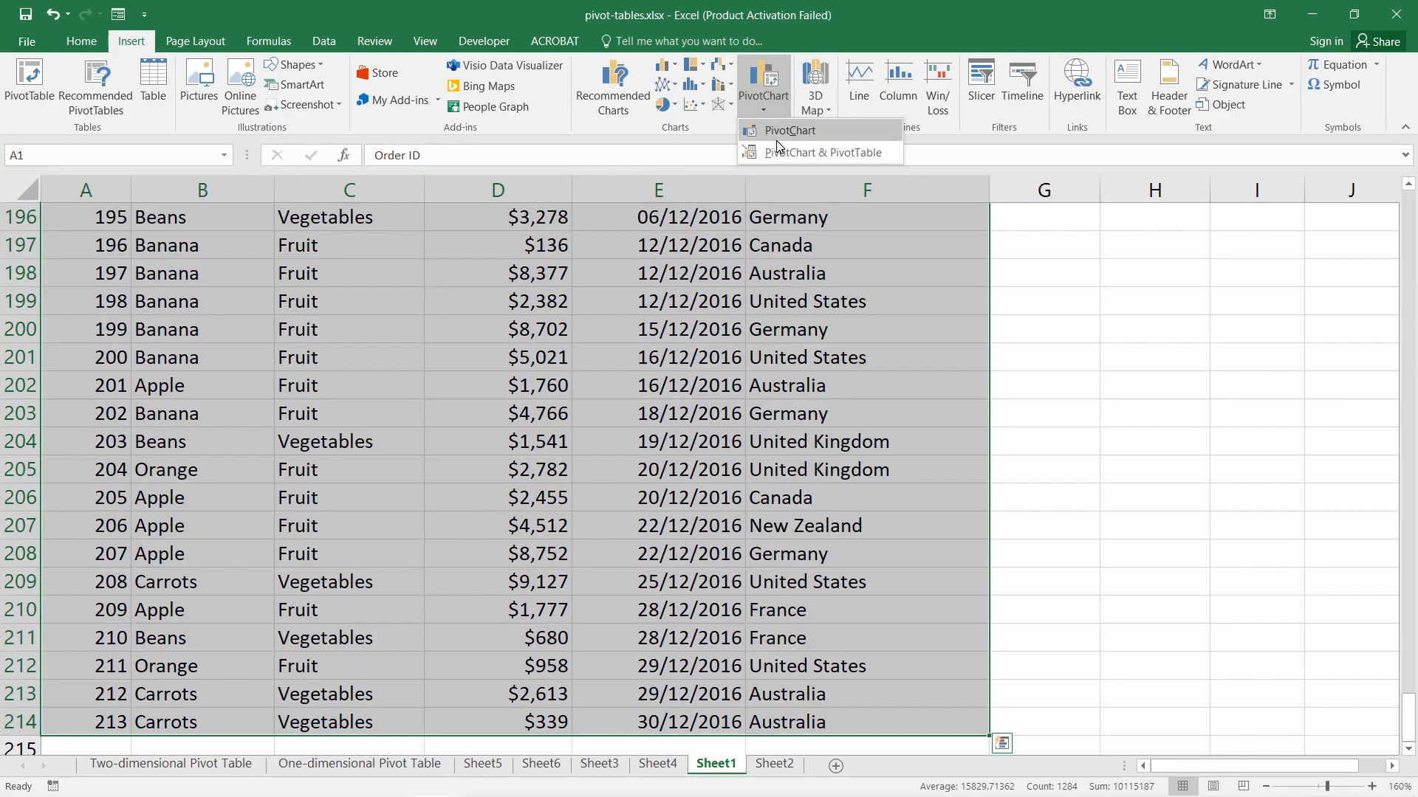
left_click(777, 140)
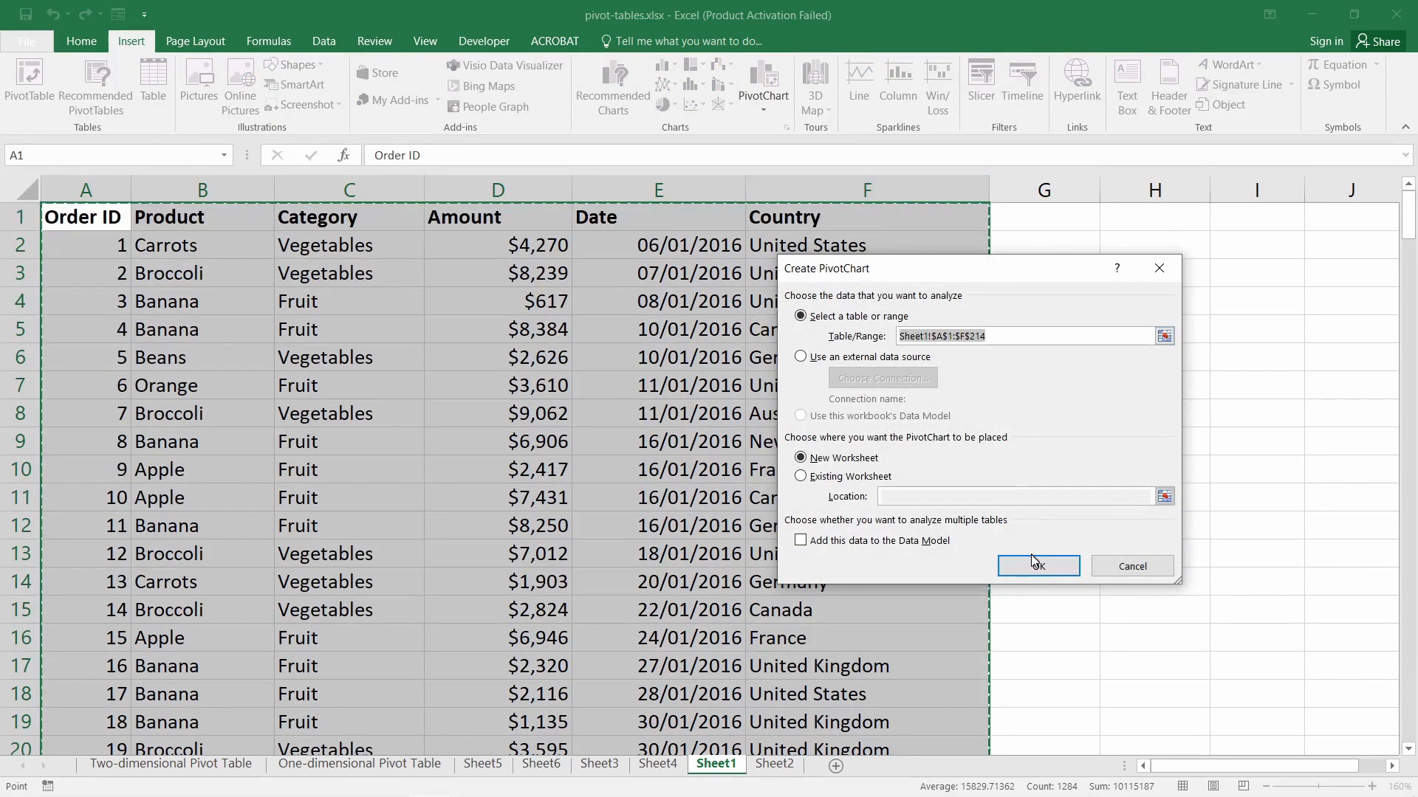
left_click(1035, 562)
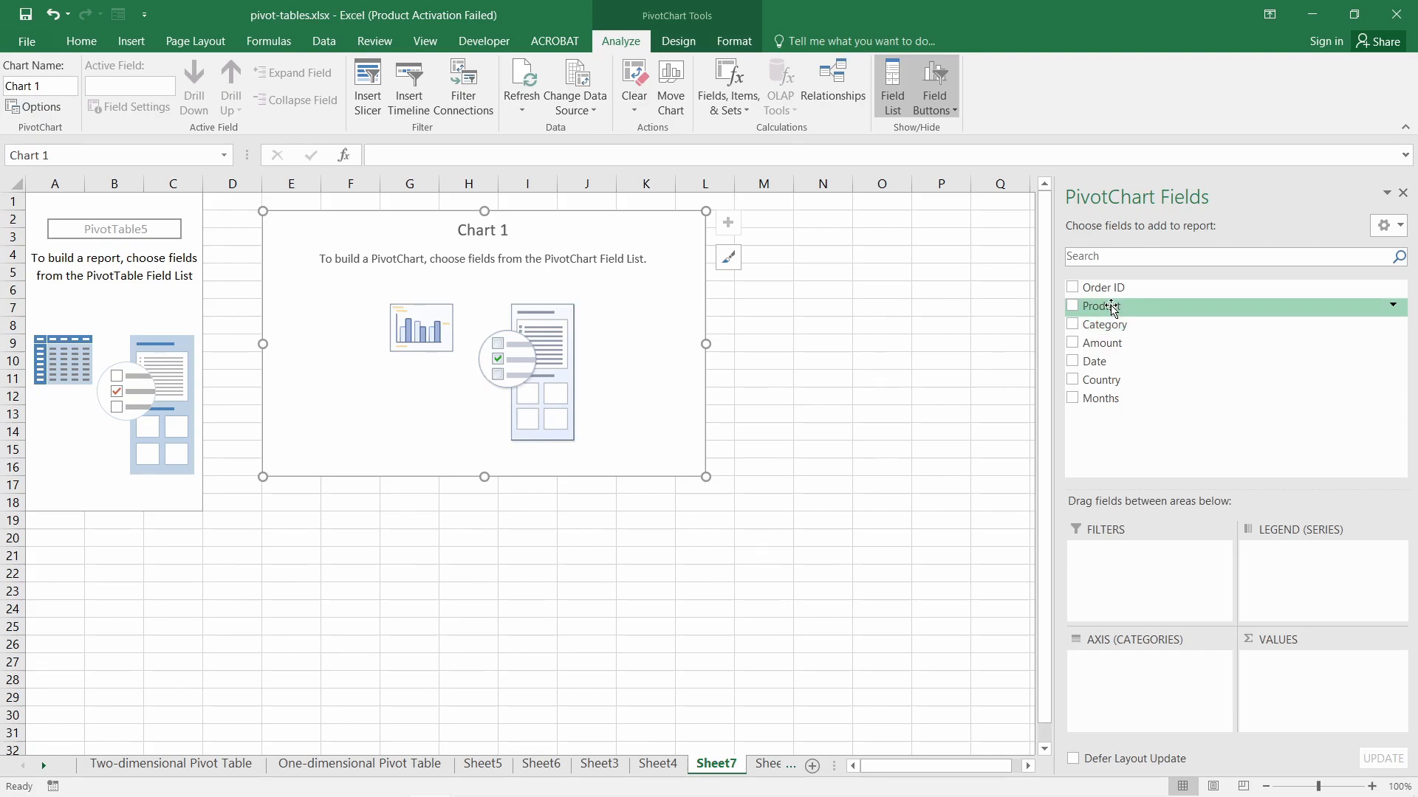
- Place the Product field on the PivotChart's axis and the Category field in its legend
left_click_drag(1112, 317, 1141, 681)
left_click_drag(1104, 325, 1126, 660)
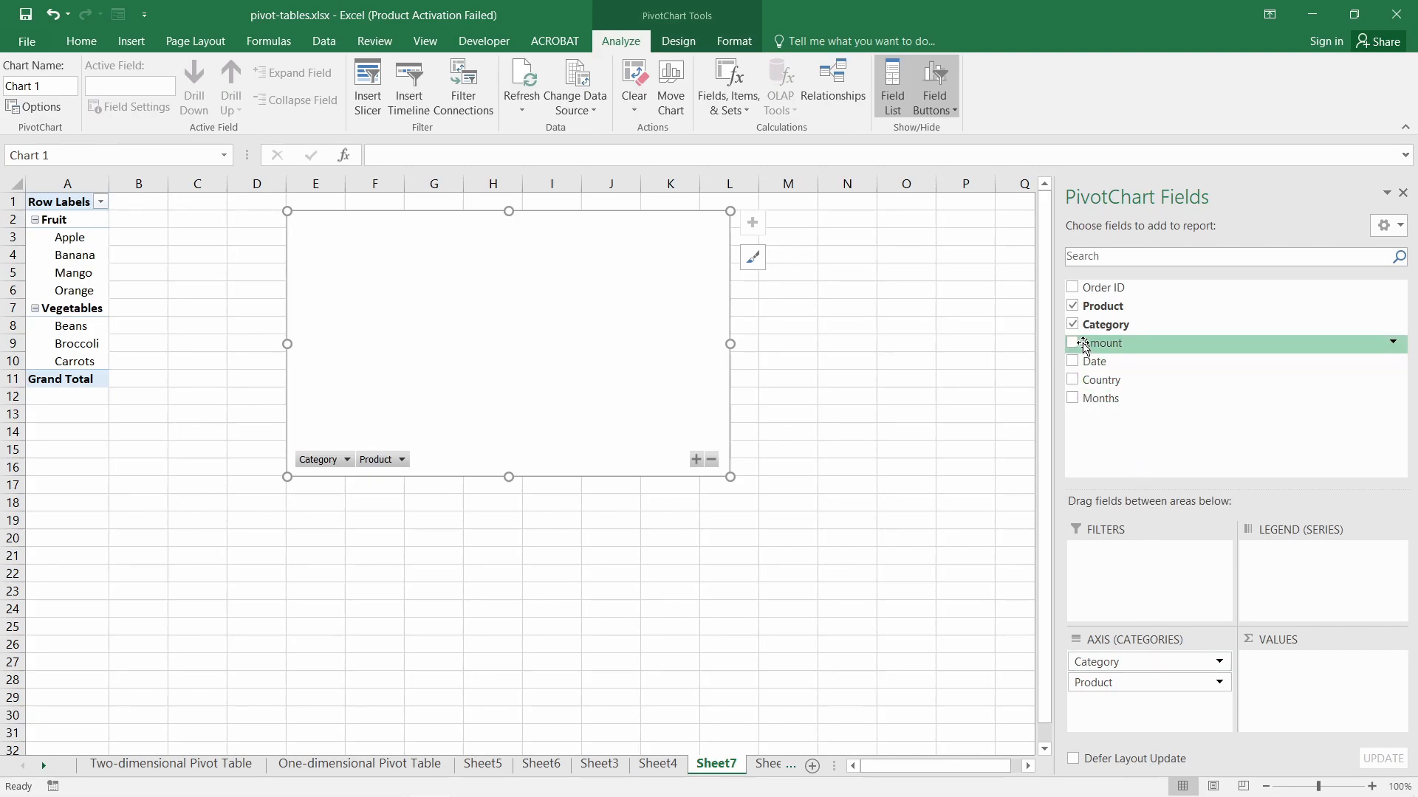
left_click_drag(1148, 663, 1339, 564)
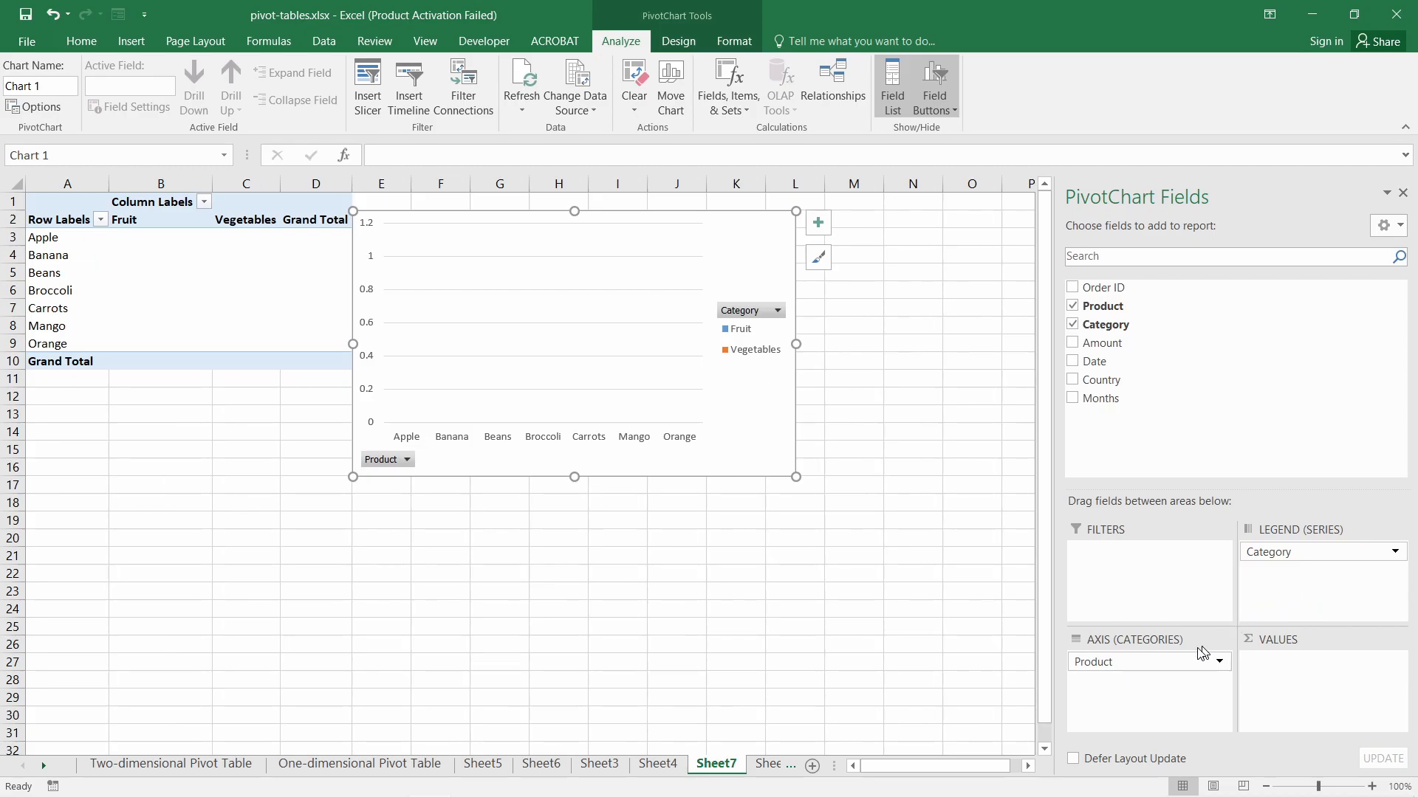
- Try Category on the axis with Product in the legend, and return Product to the axis and Category to the legend
left_click(1114, 665)
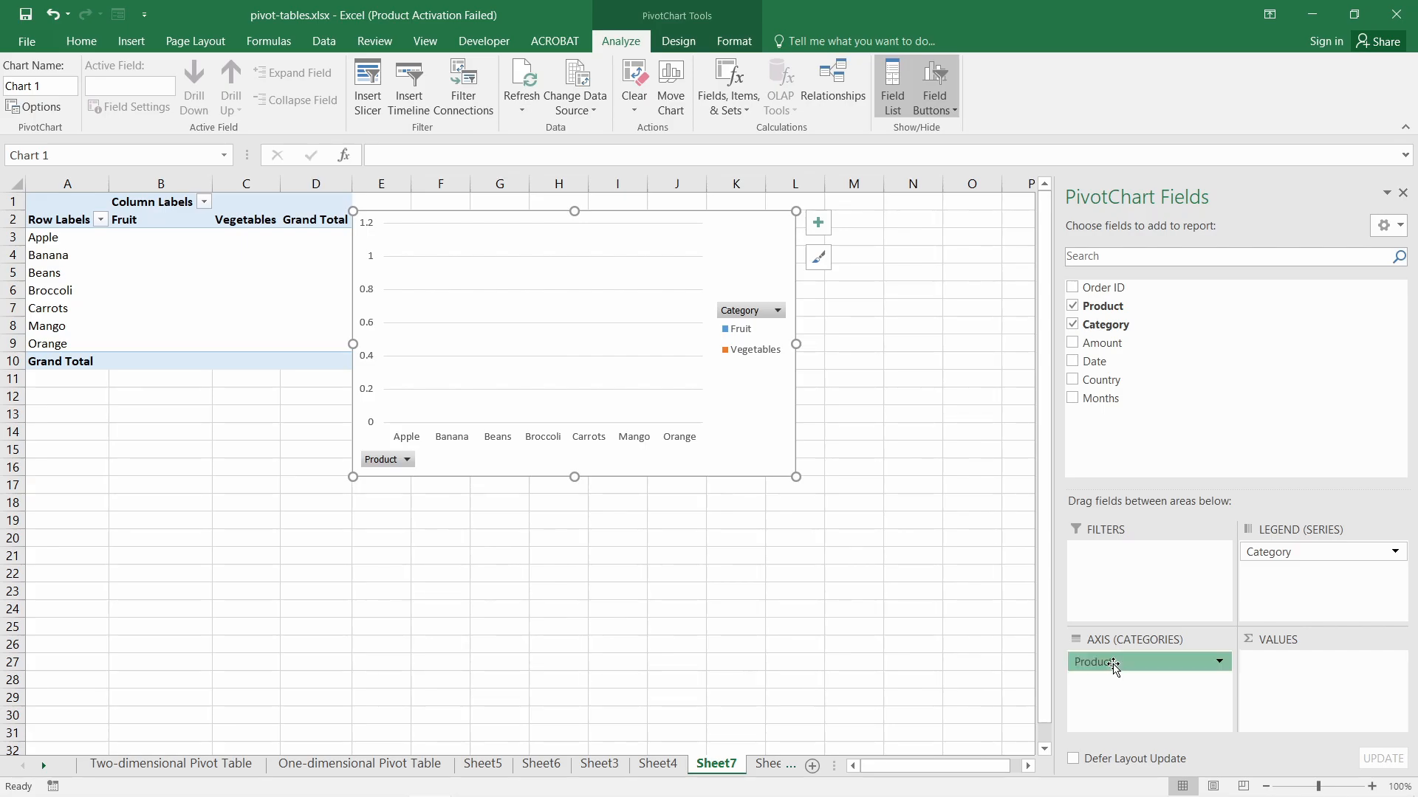
left_click(1306, 556)
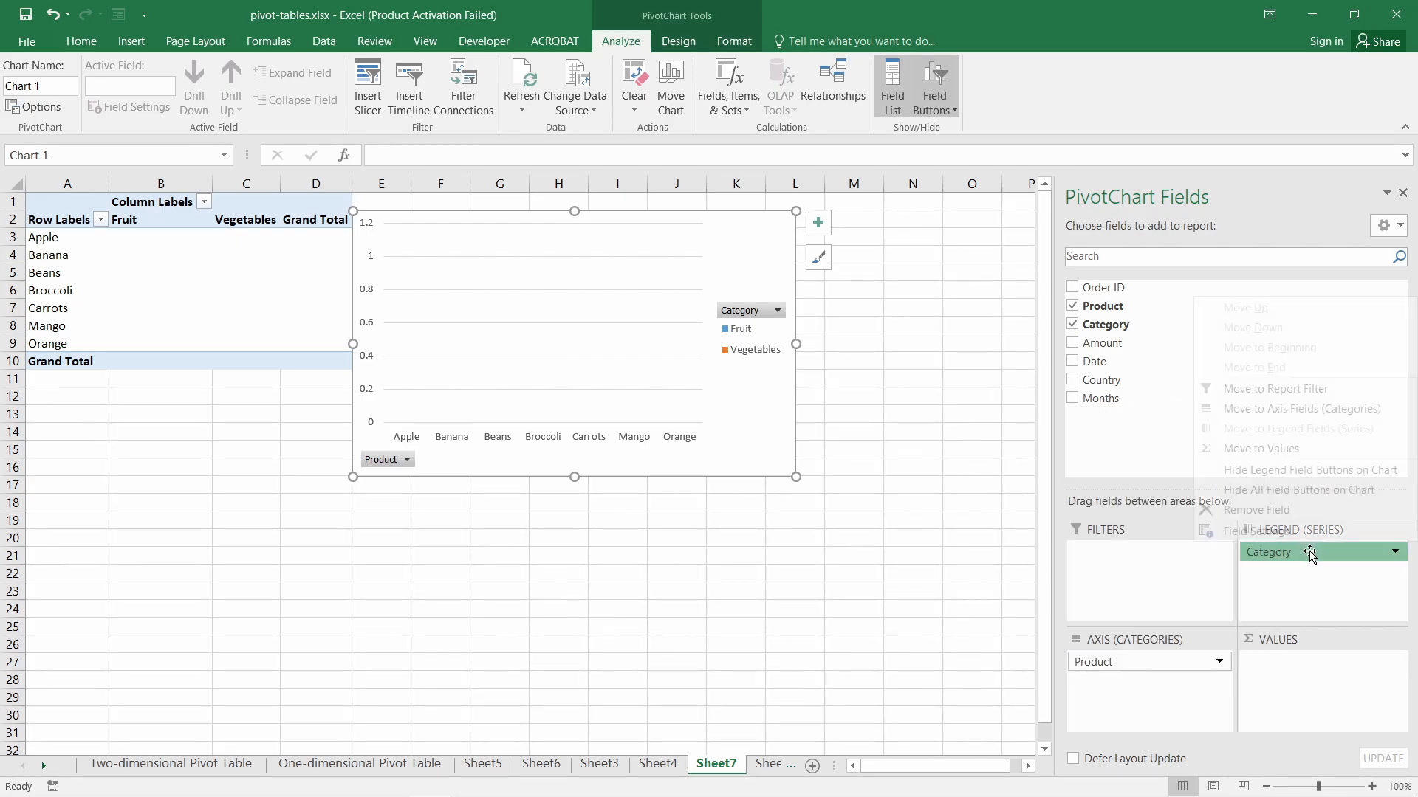
left_click(1283, 611)
left_click_drag(1281, 553, 1137, 716)
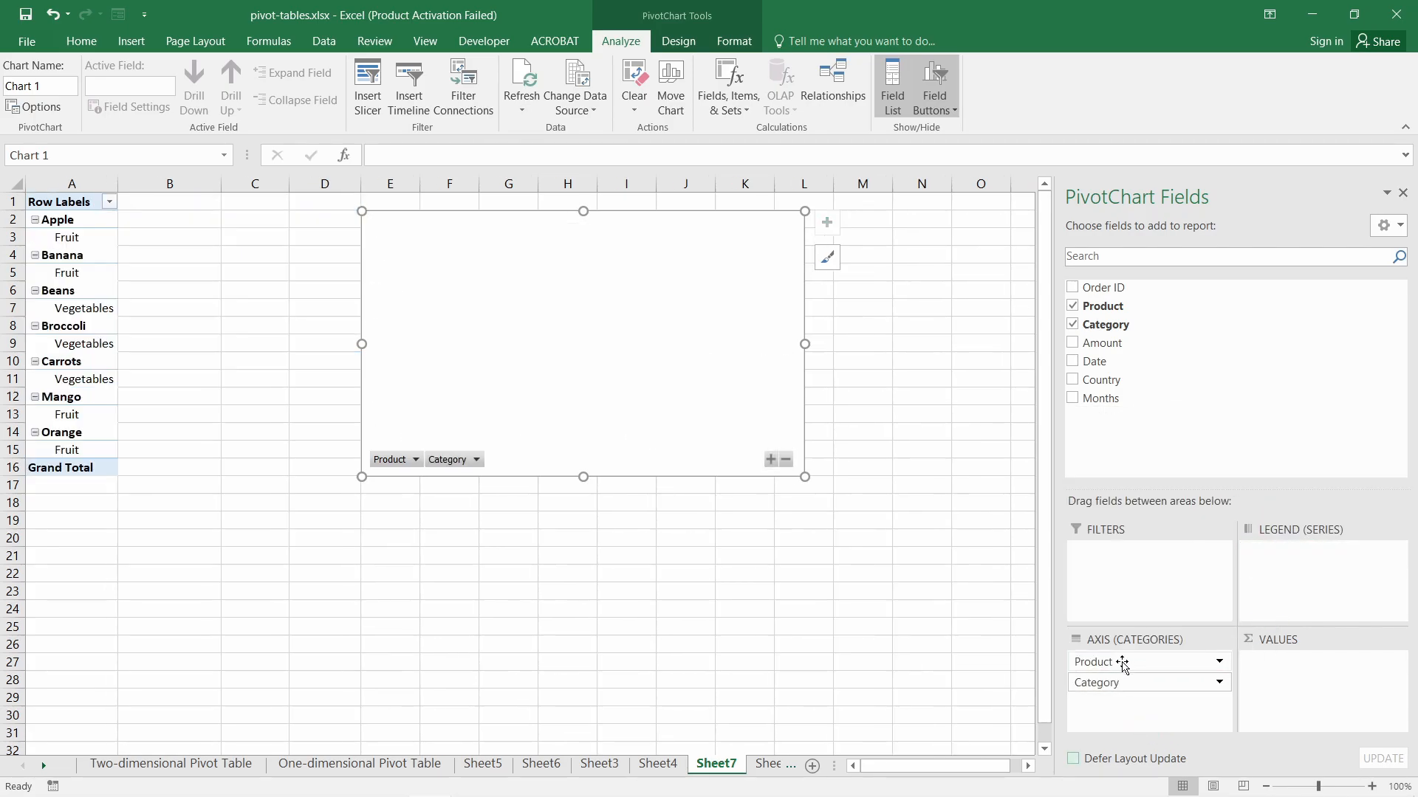
left_click_drag(1122, 664, 1307, 554)
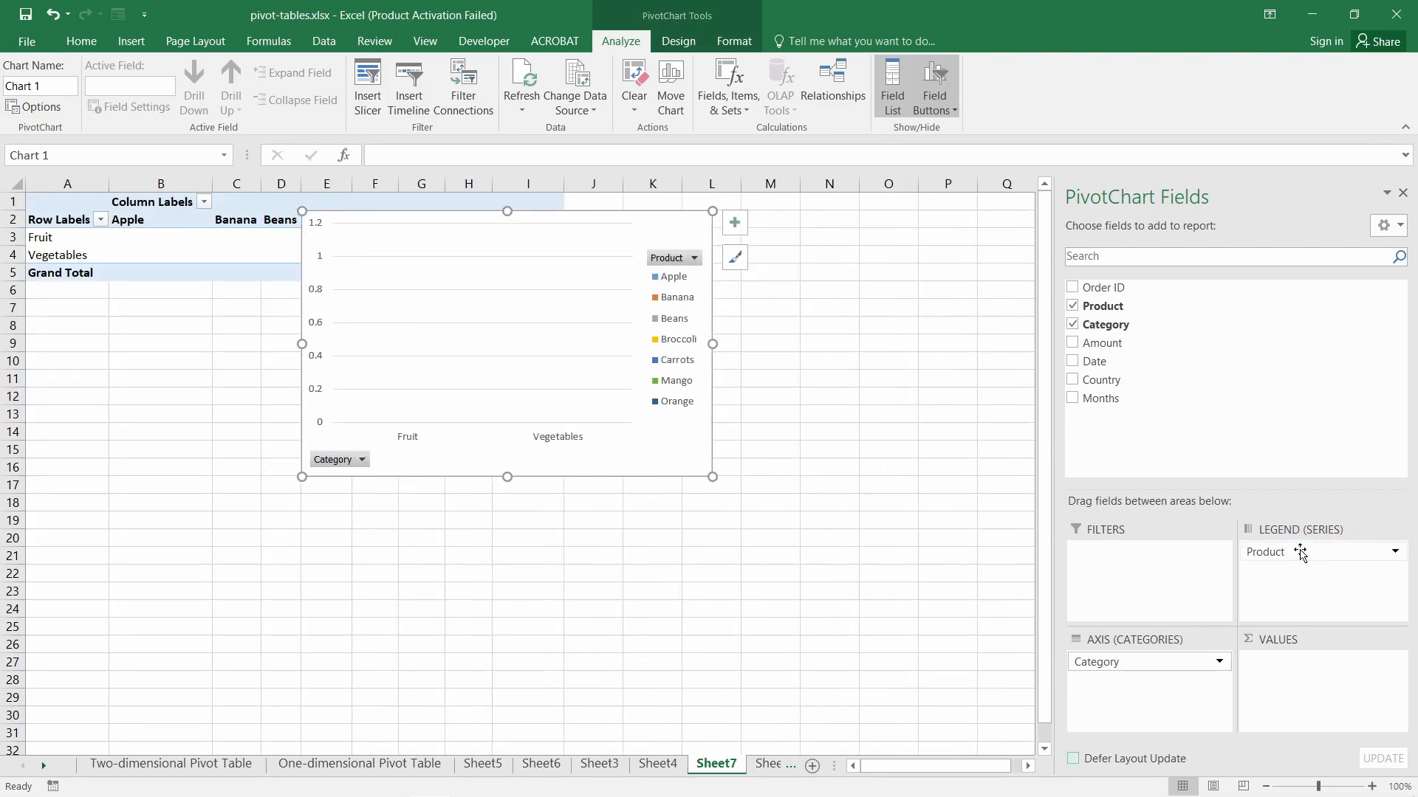
left_click_drag(1282, 554, 1133, 660)
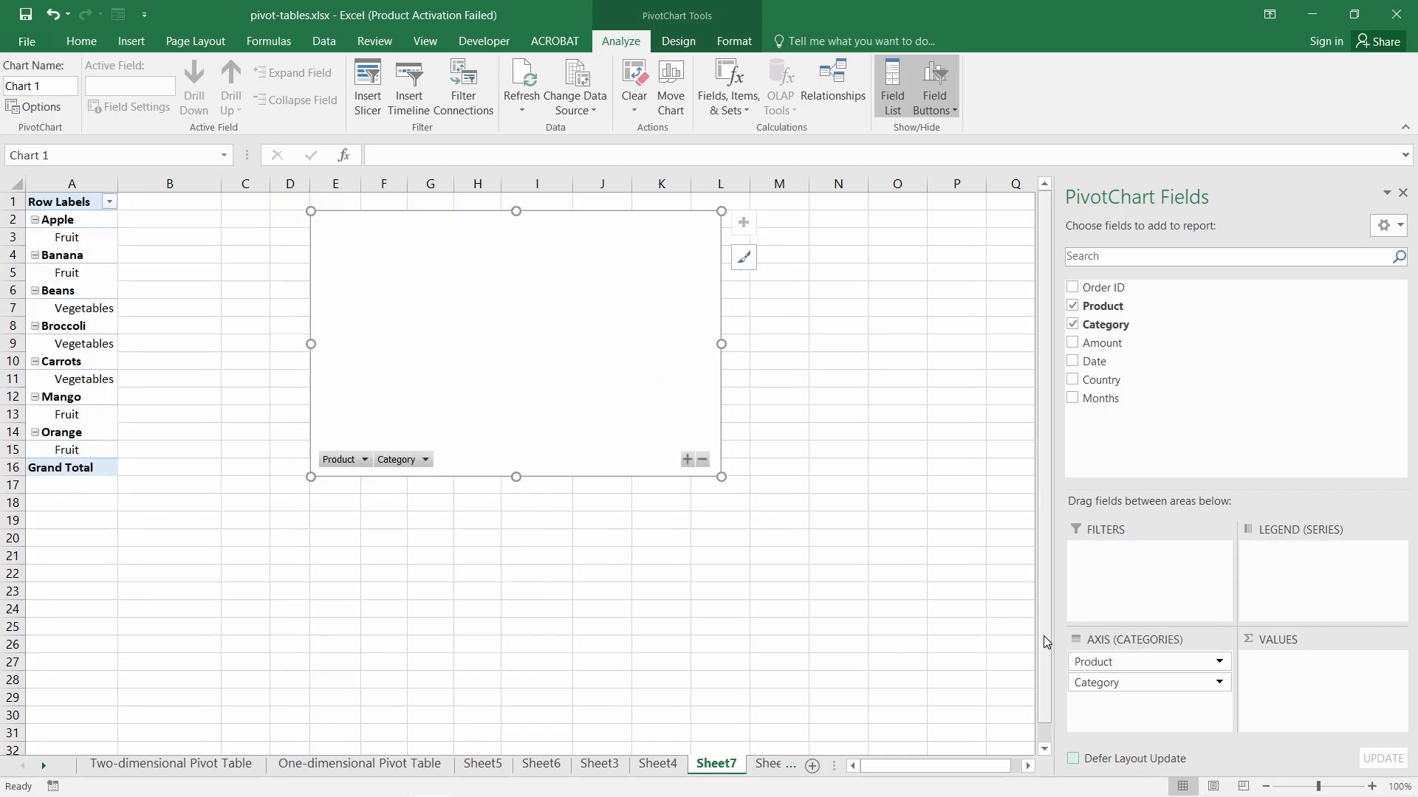
left_click_drag(1108, 682, 1295, 567)
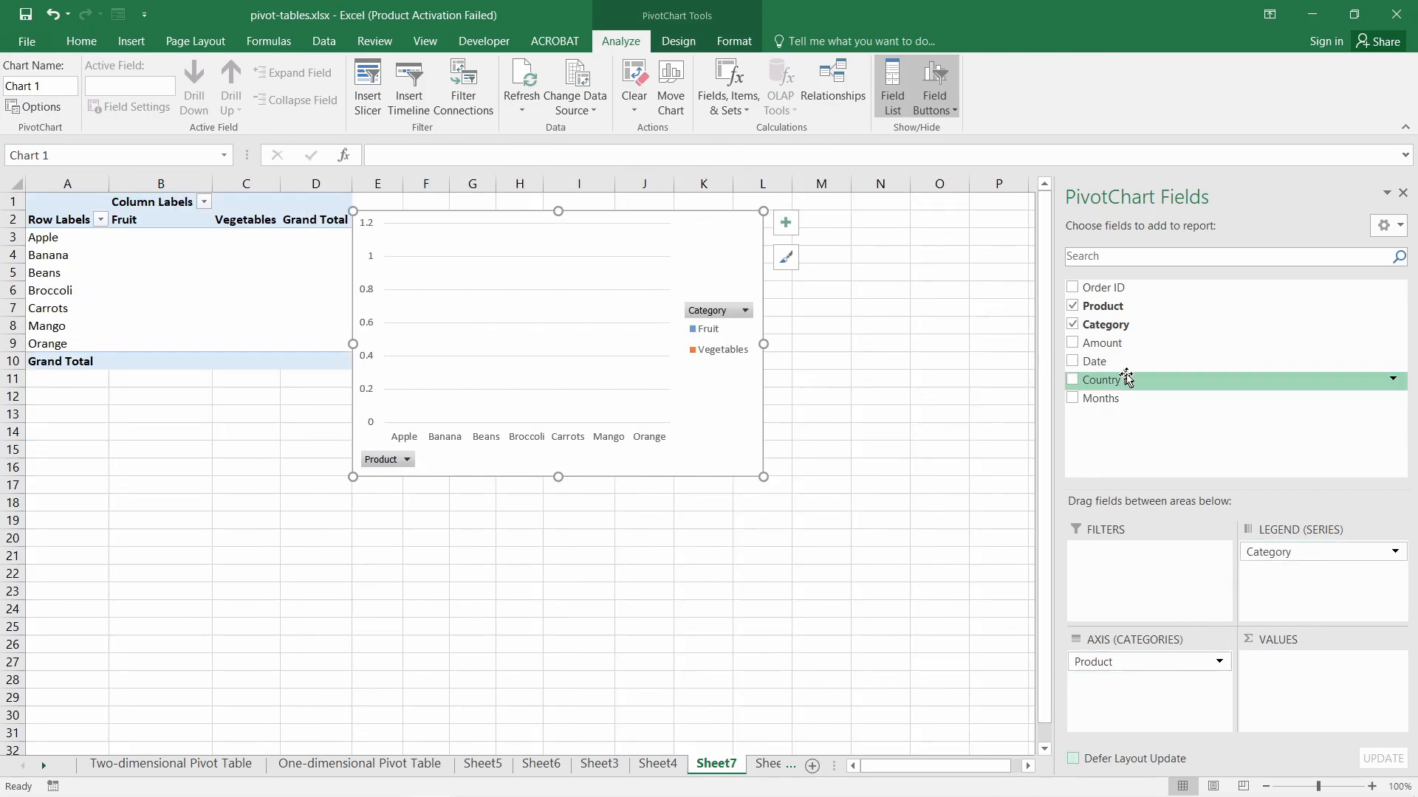
- Add the Amount field to the PivotChart's values and filter its Category legend to show only Fruit
left_click_drag(1114, 343, 1300, 686)
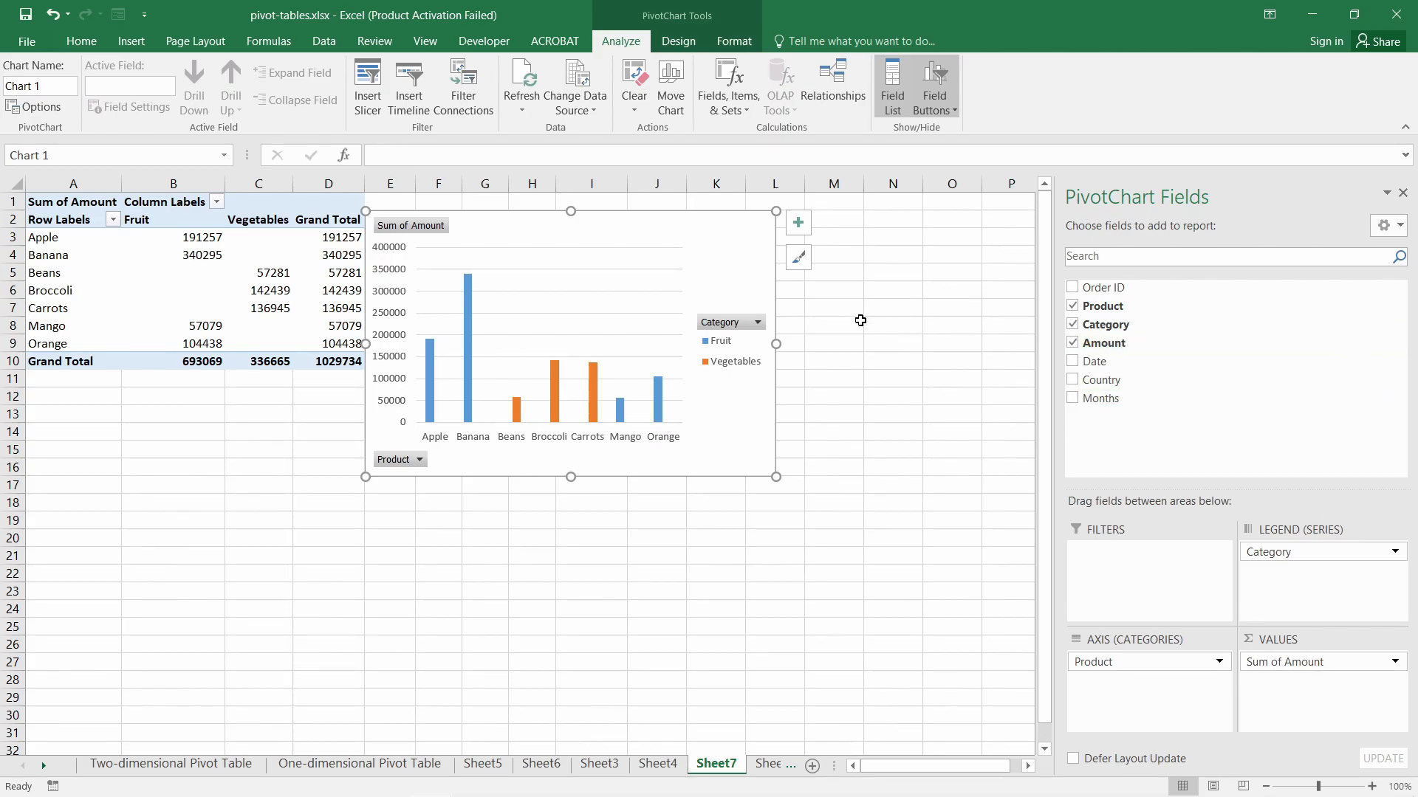
left_click(759, 324)
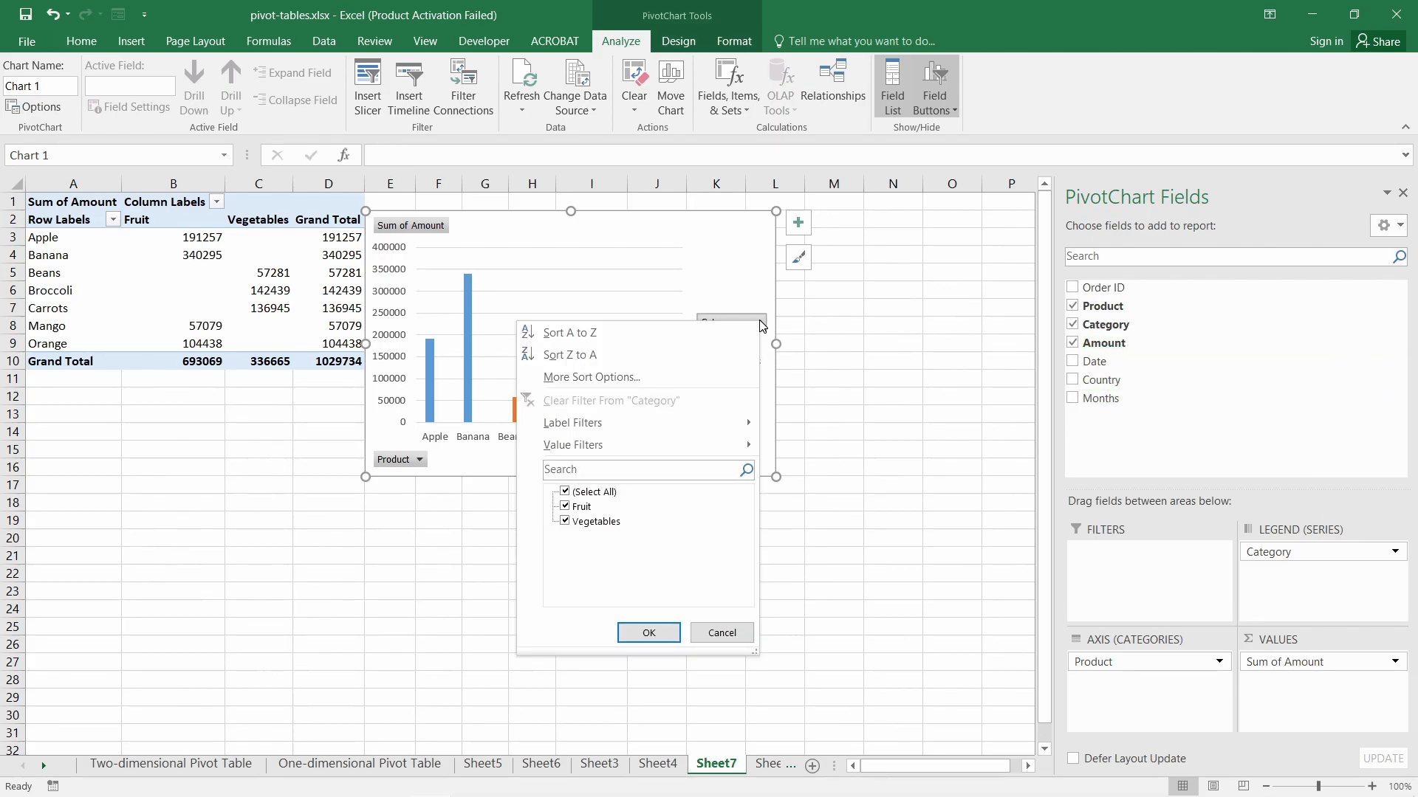
left_click(603, 499)
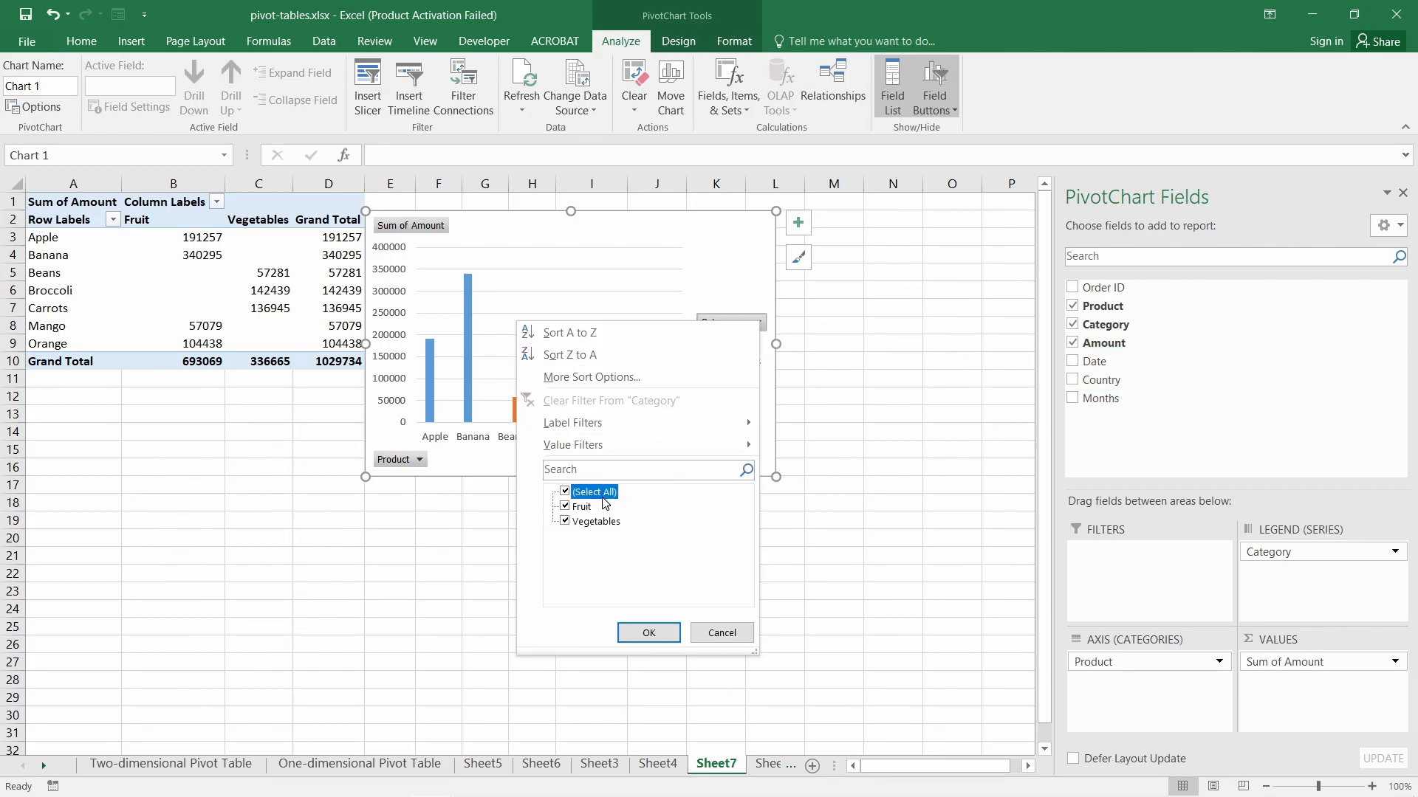
left_click(573, 497)
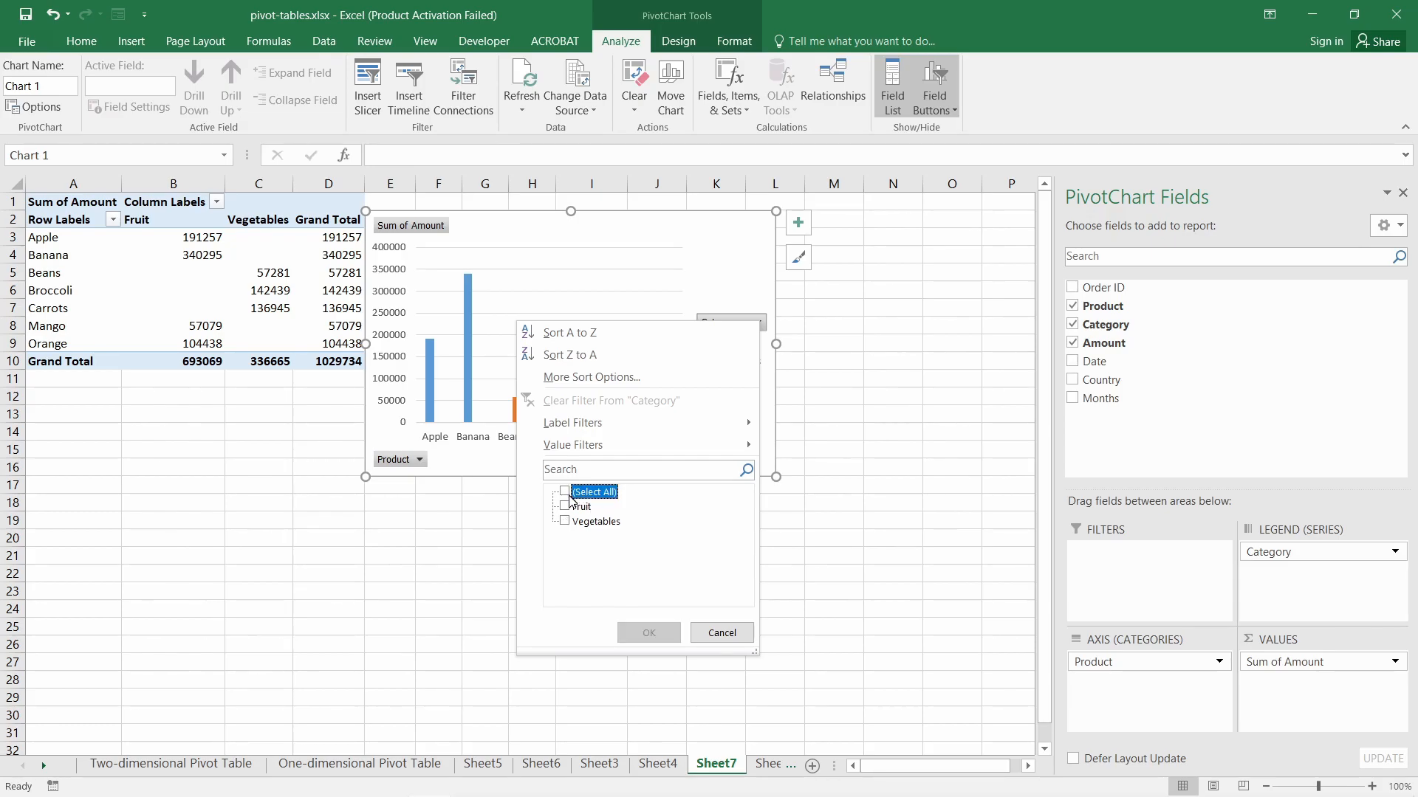
left_click(565, 507)
left_click(648, 633)
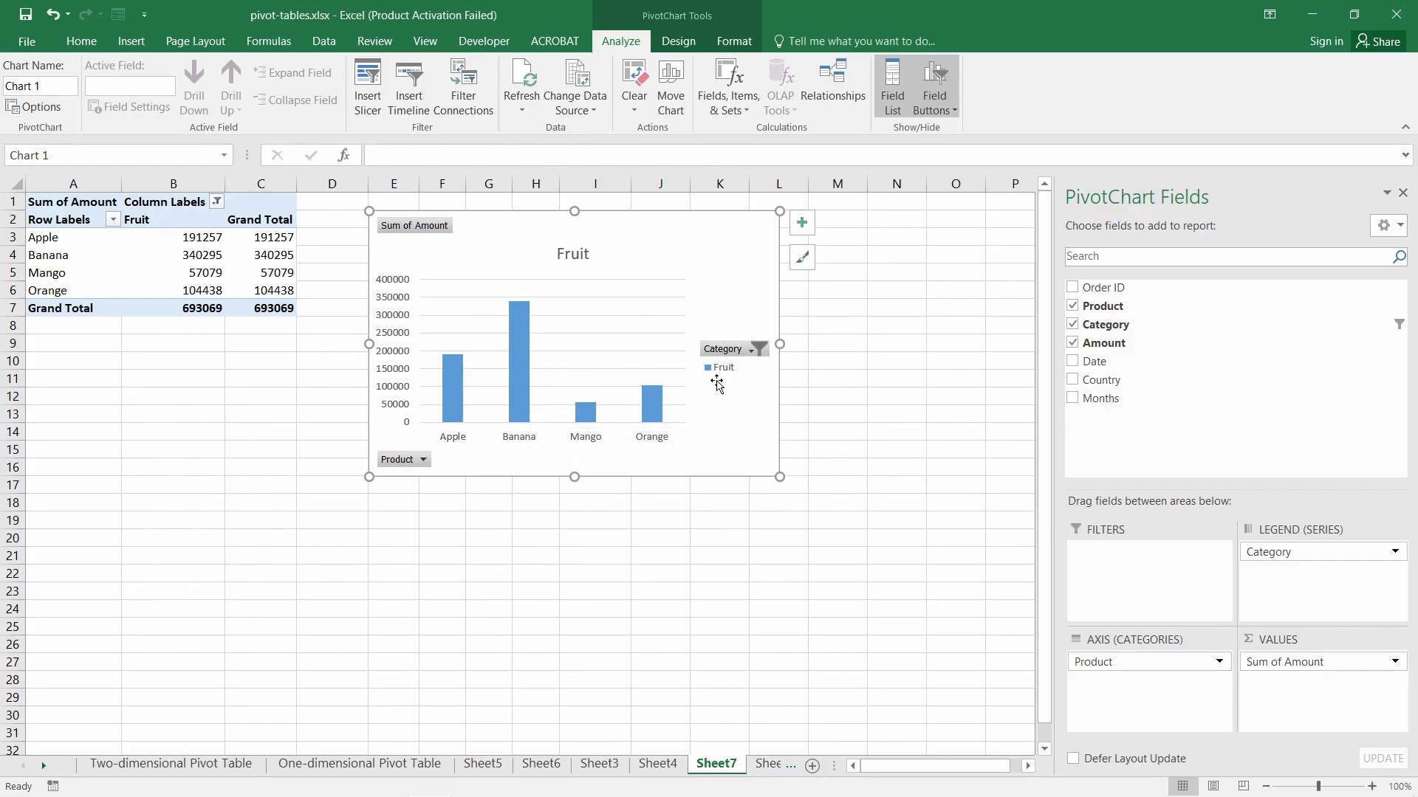
- Enlarge the Sheet7 PivotChart, and check the field layout of the chart on the Two-dimensional Pivot Table sheet
left_click_drag(777, 475, 904, 618)
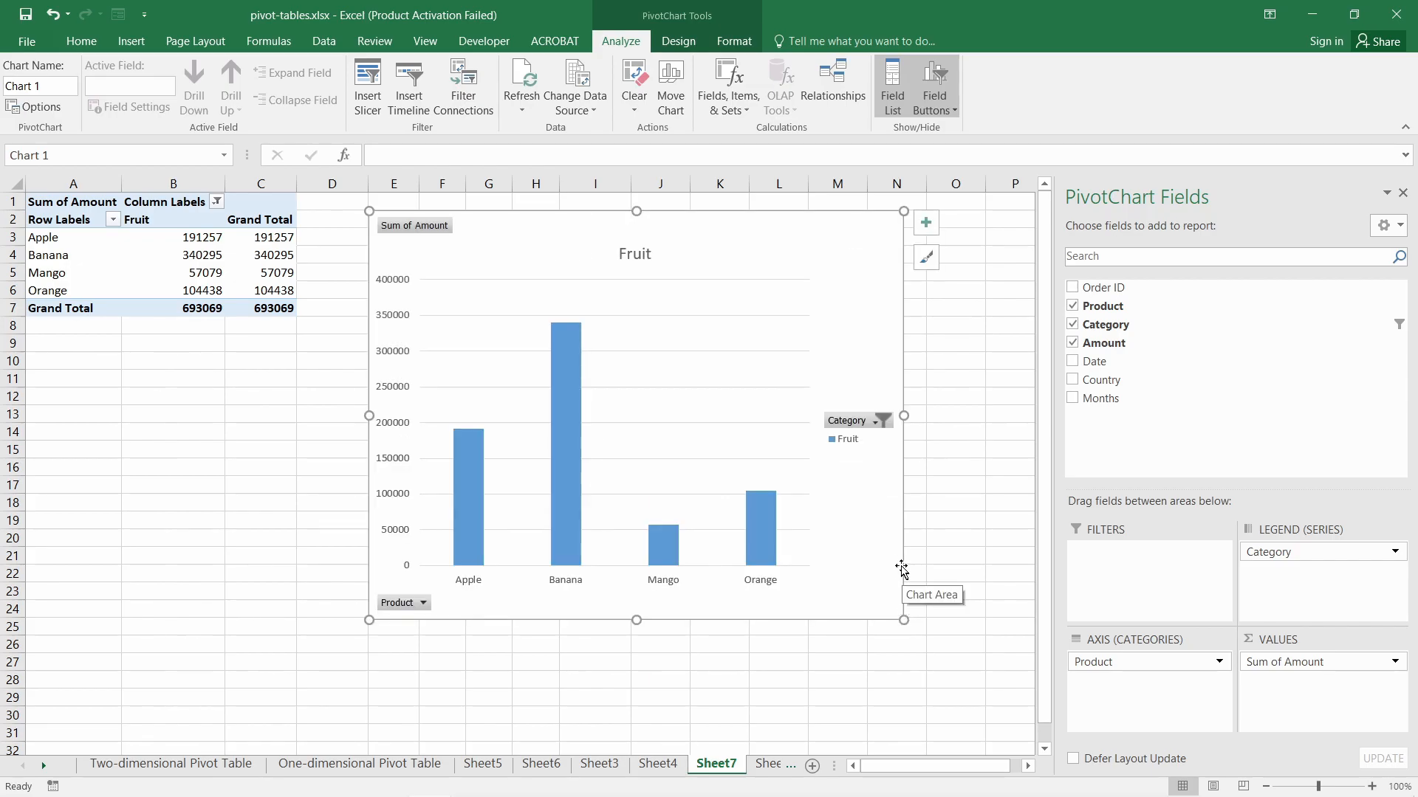
left_click(170, 764)
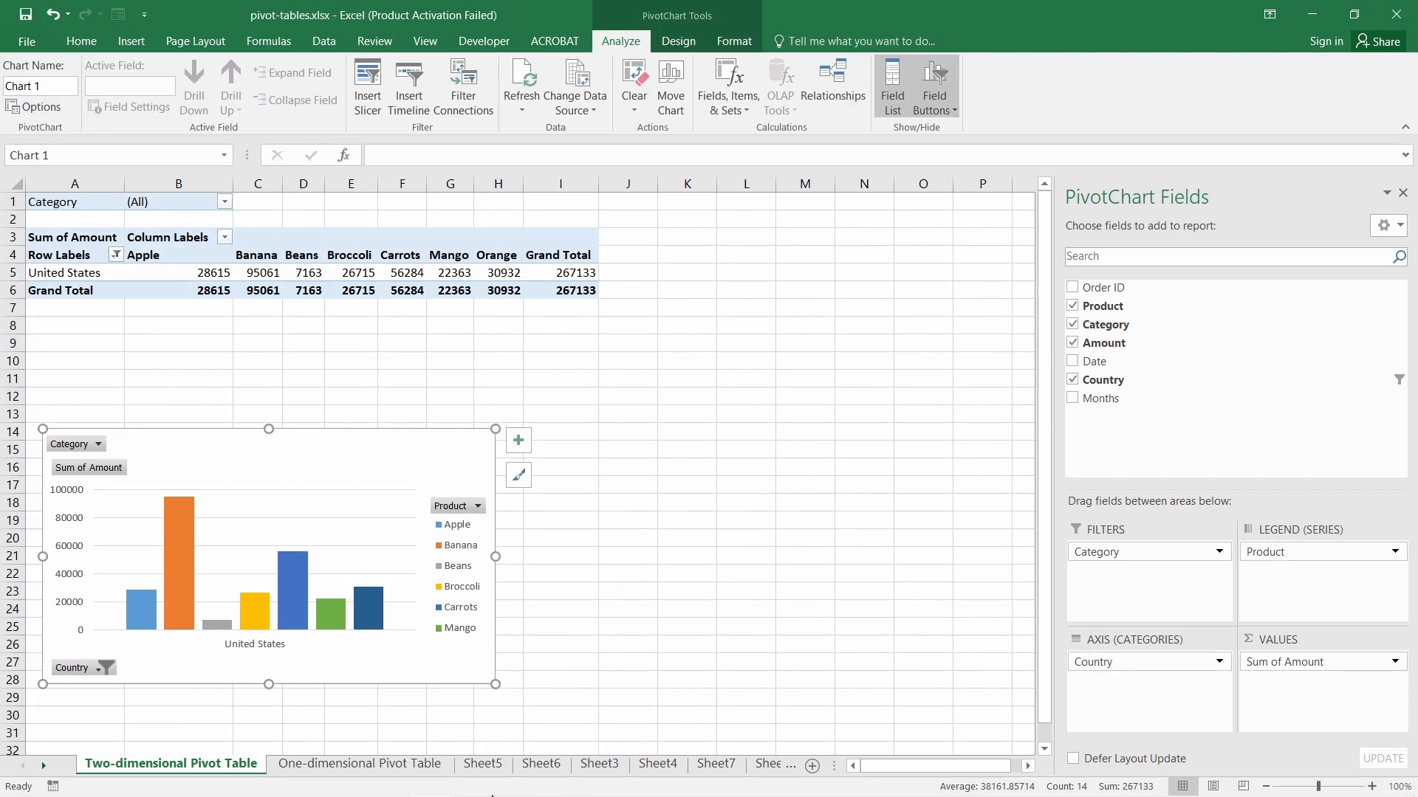
mouse_move(458, 792)
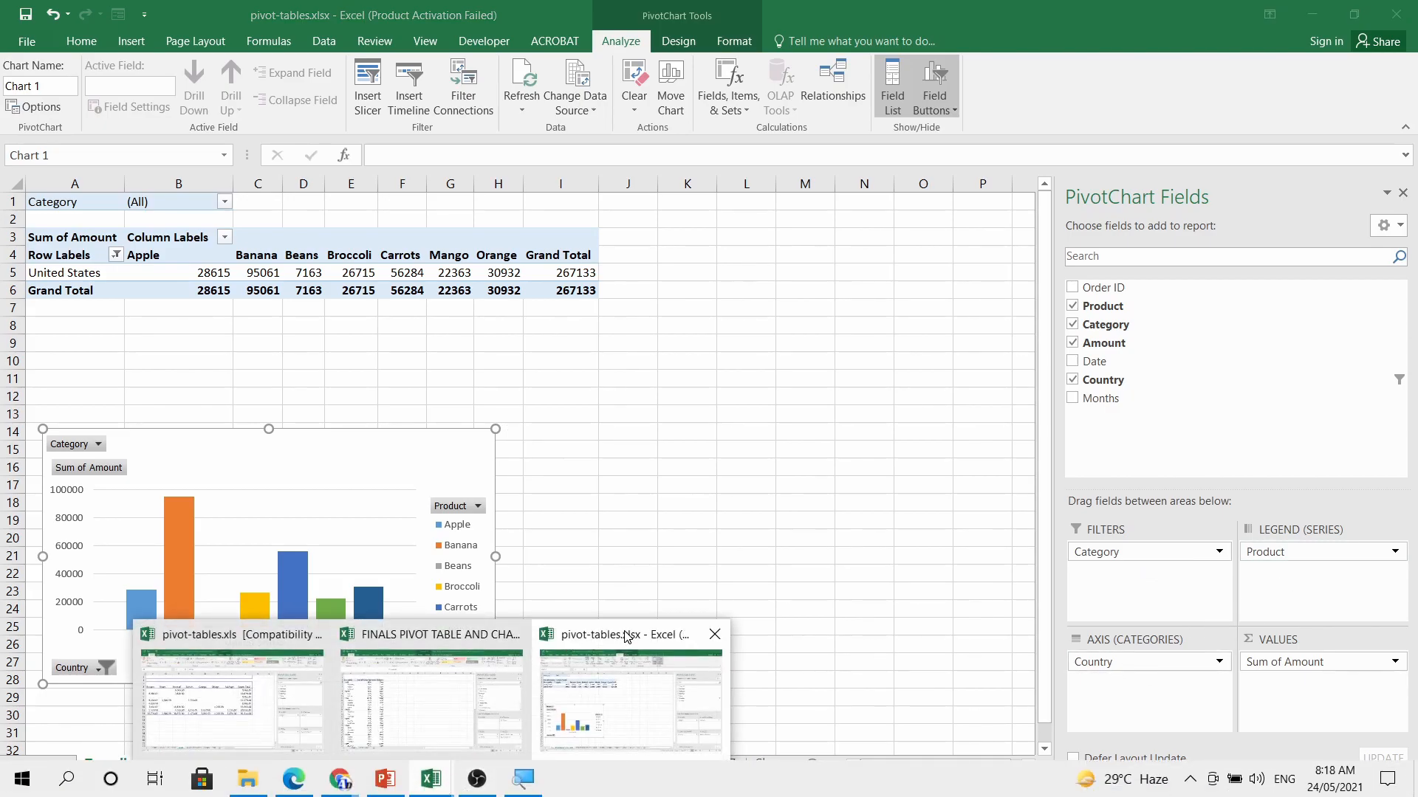
left_click(626, 635)
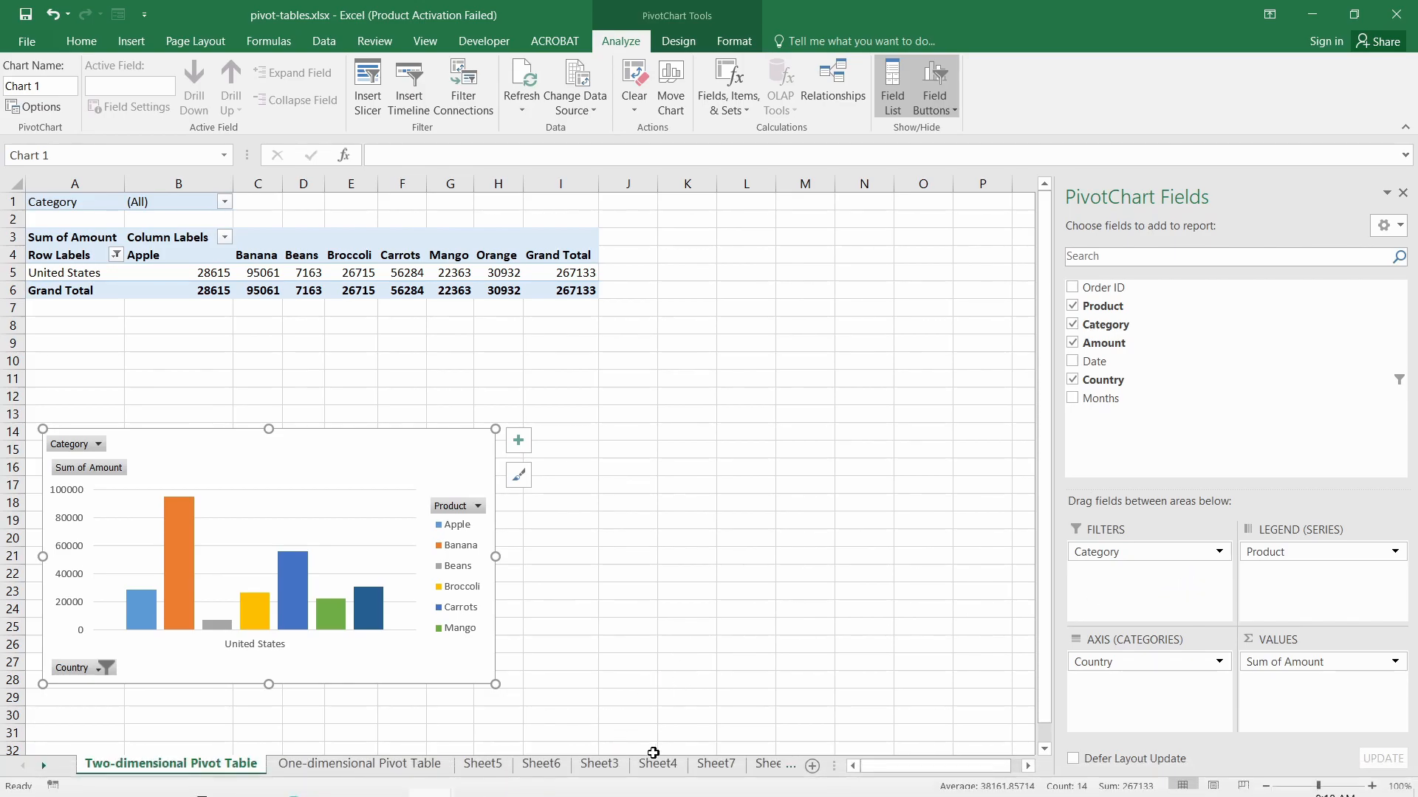
left_click(713, 765)
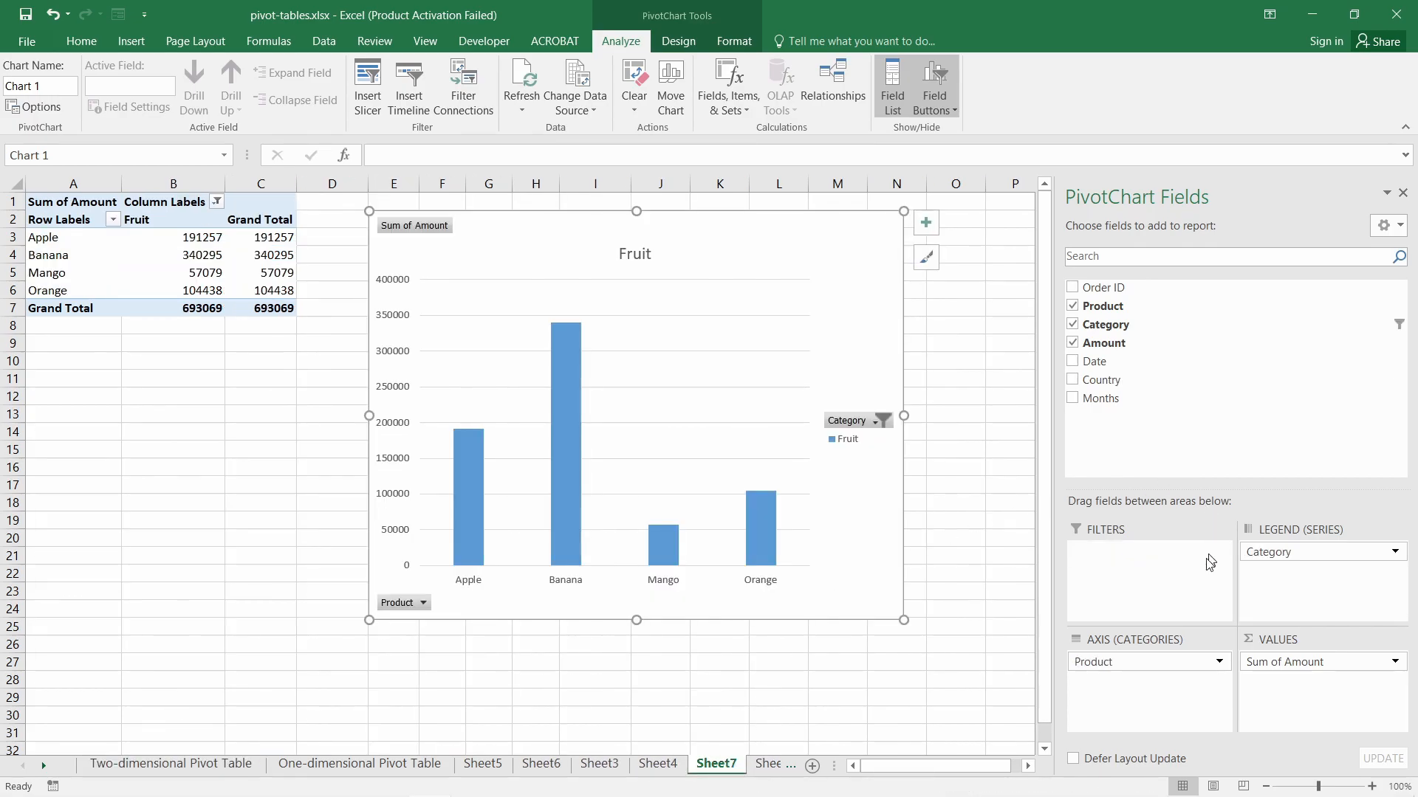
- Rearrange the Sheet7 PivotChart with Category as filter, Product as legend and Country on the axis, and widen the chart on both sides
left_click_drag(1270, 553, 1127, 554)
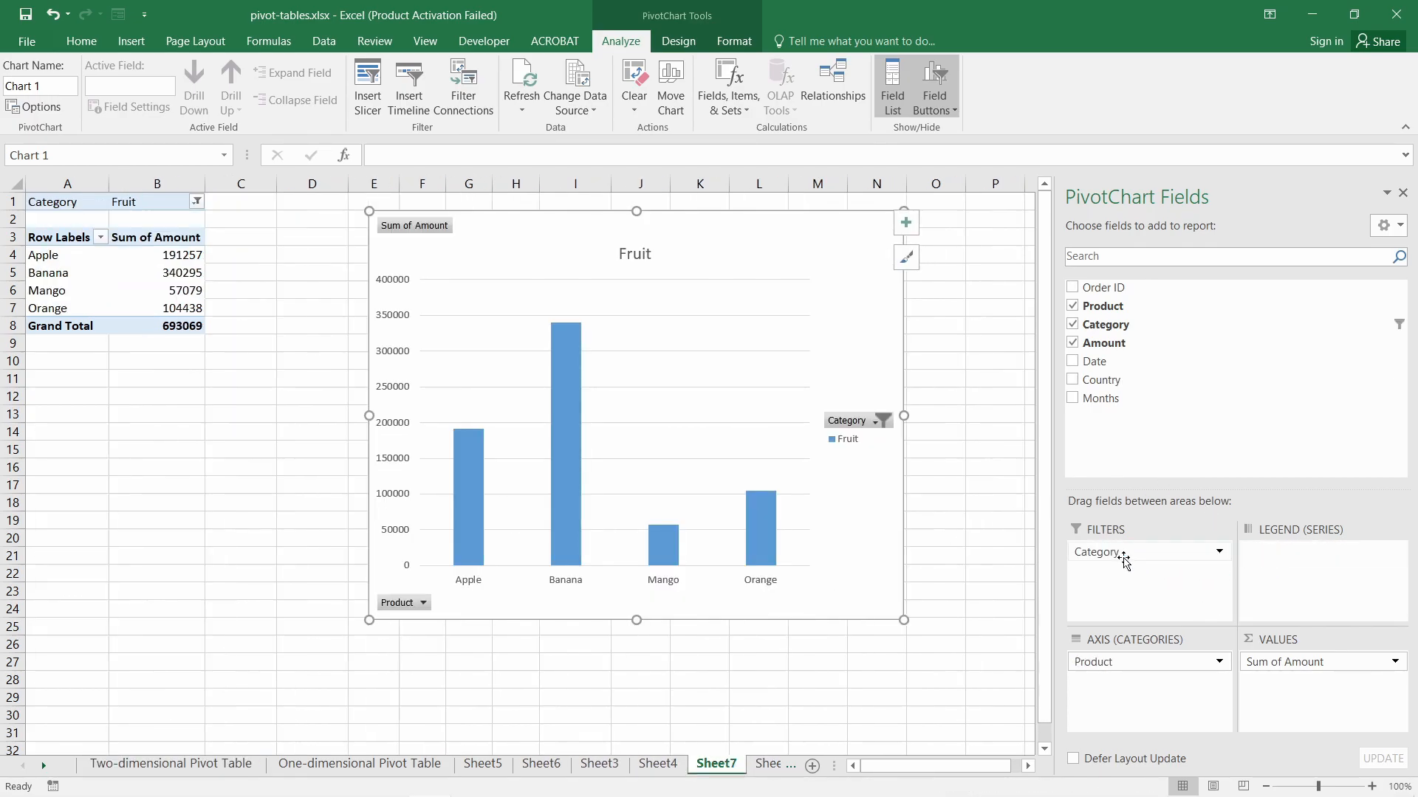
left_click_drag(1100, 663, 1258, 553)
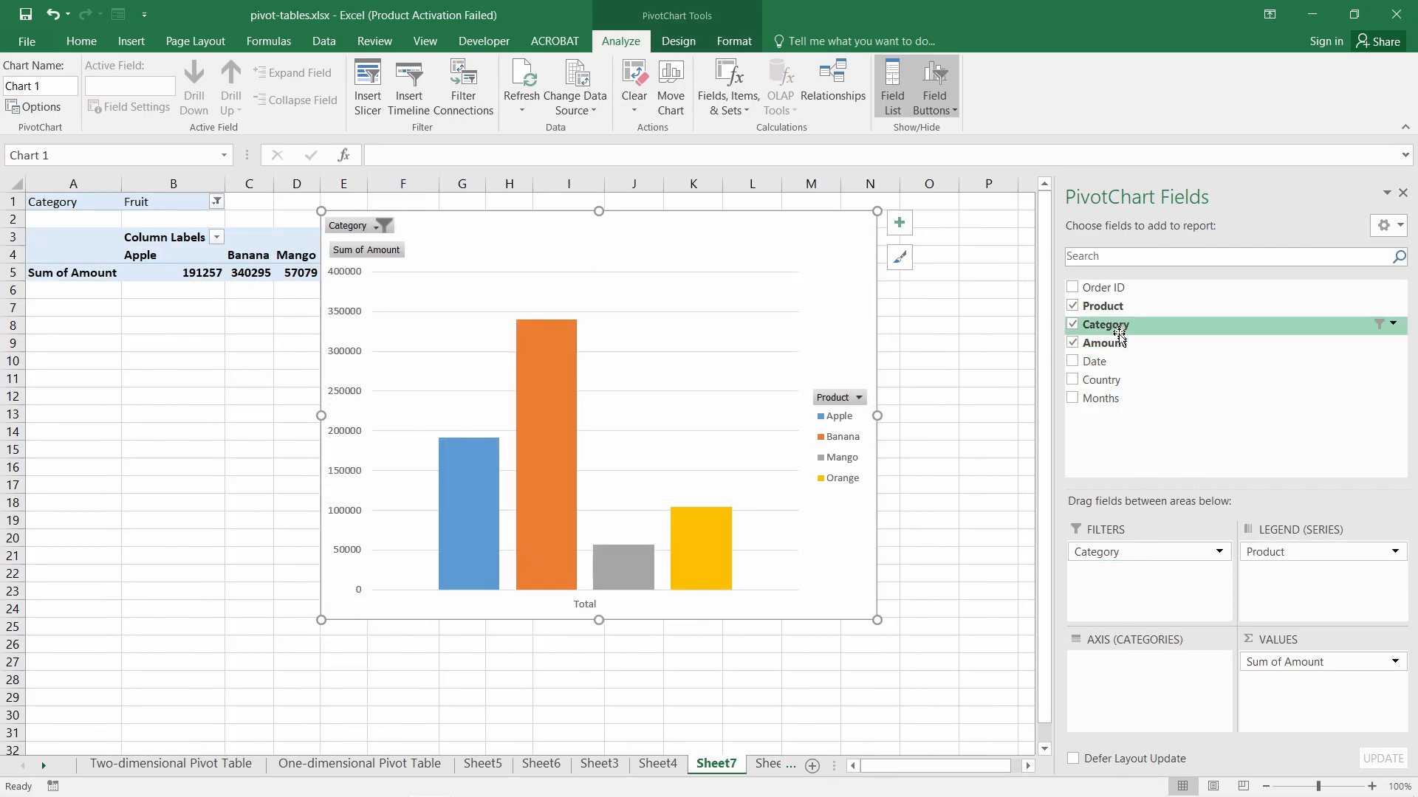
left_click_drag(1113, 381, 1148, 679)
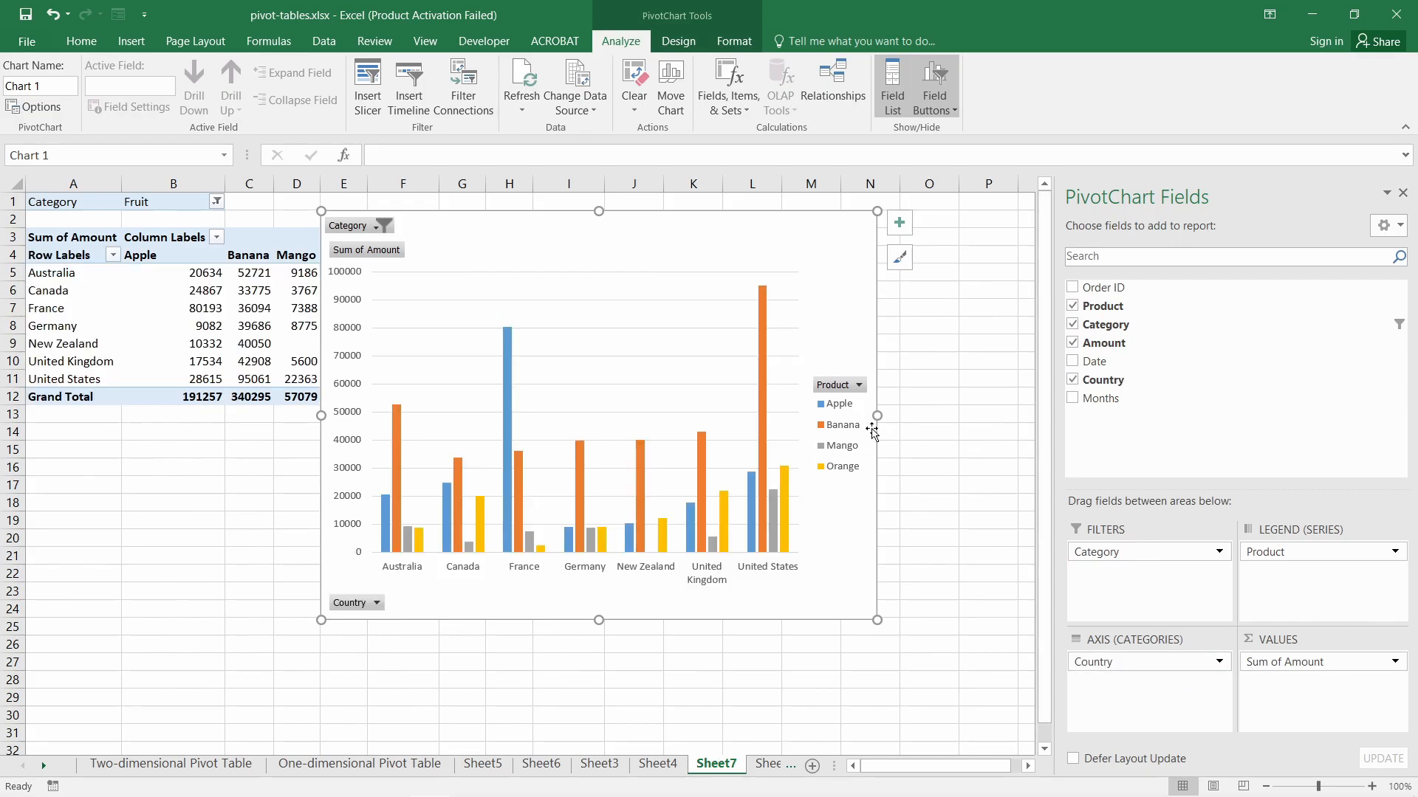
left_click_drag(872, 415, 957, 415)
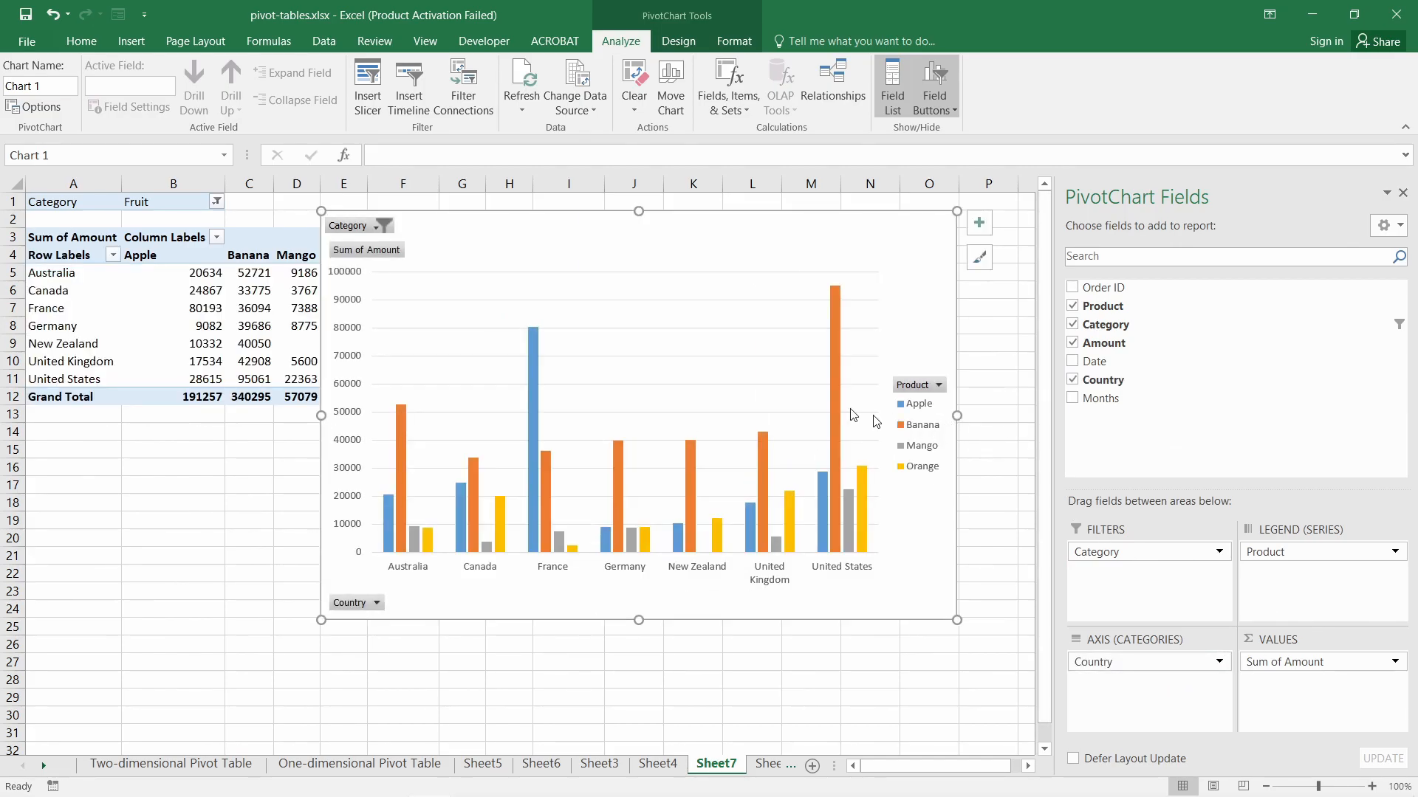
left_click_drag(321, 415, 264, 415)
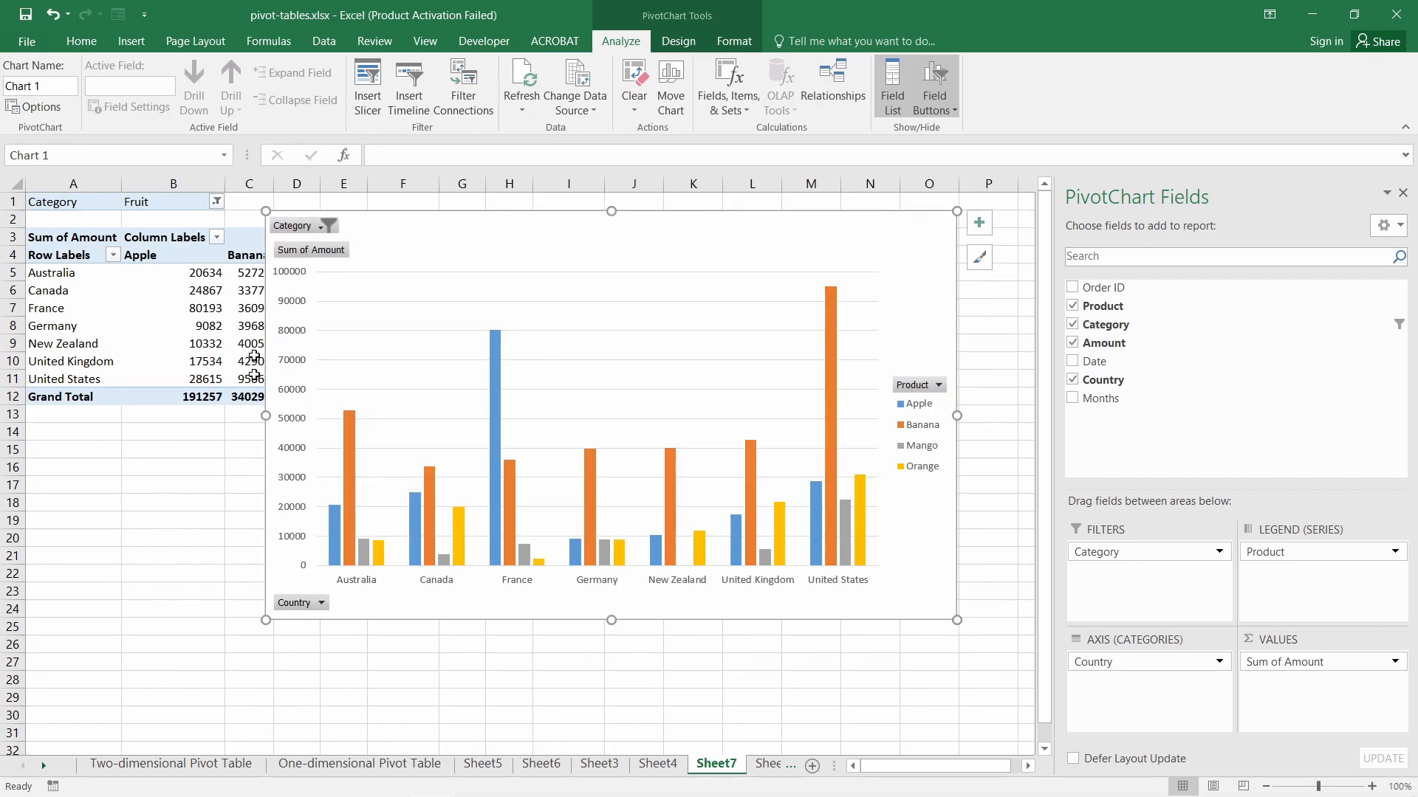
- Include Vegetables in the PivotChart's Category filter and limit its Country axis to United States
left_click(329, 226)
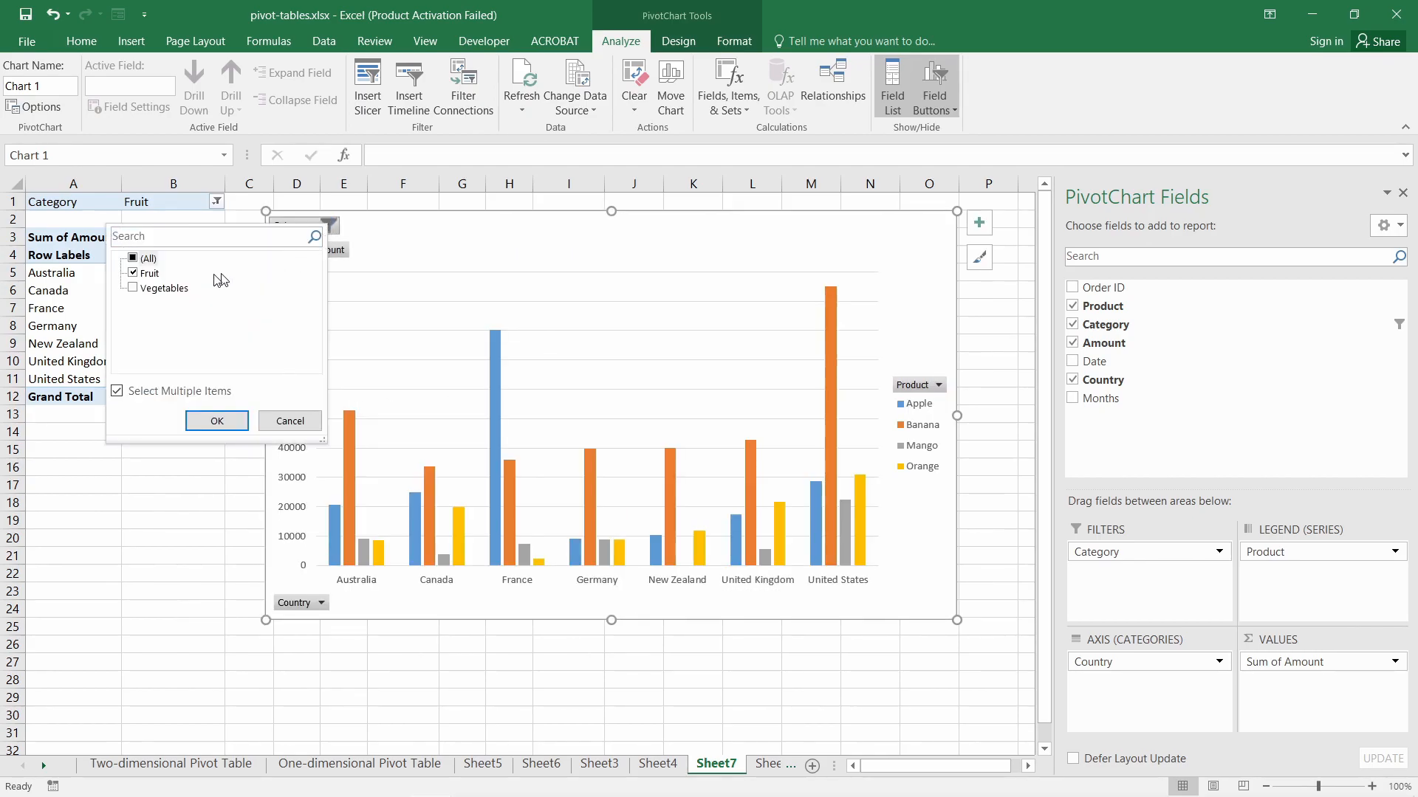
left_click(135, 288)
left_click(216, 421)
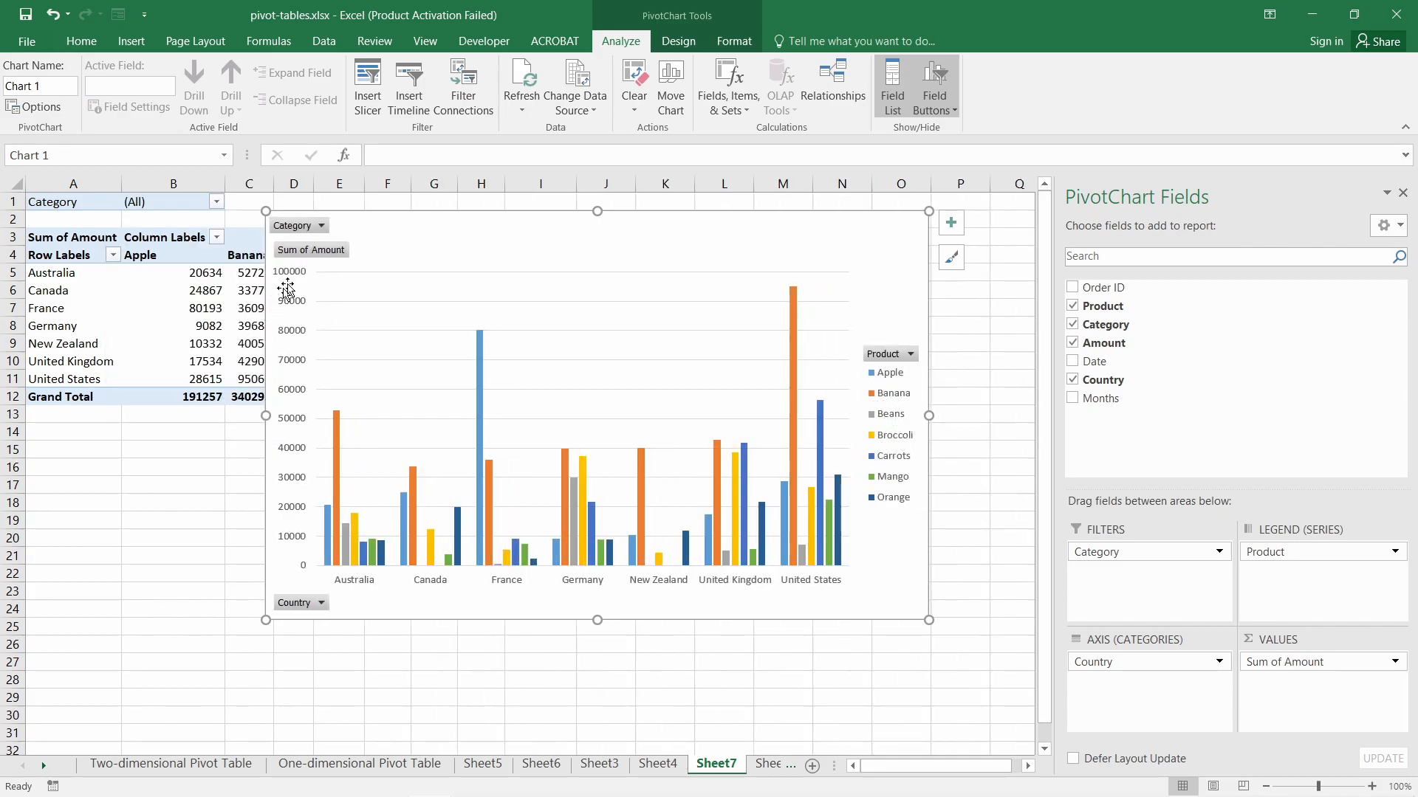
left_click(322, 603)
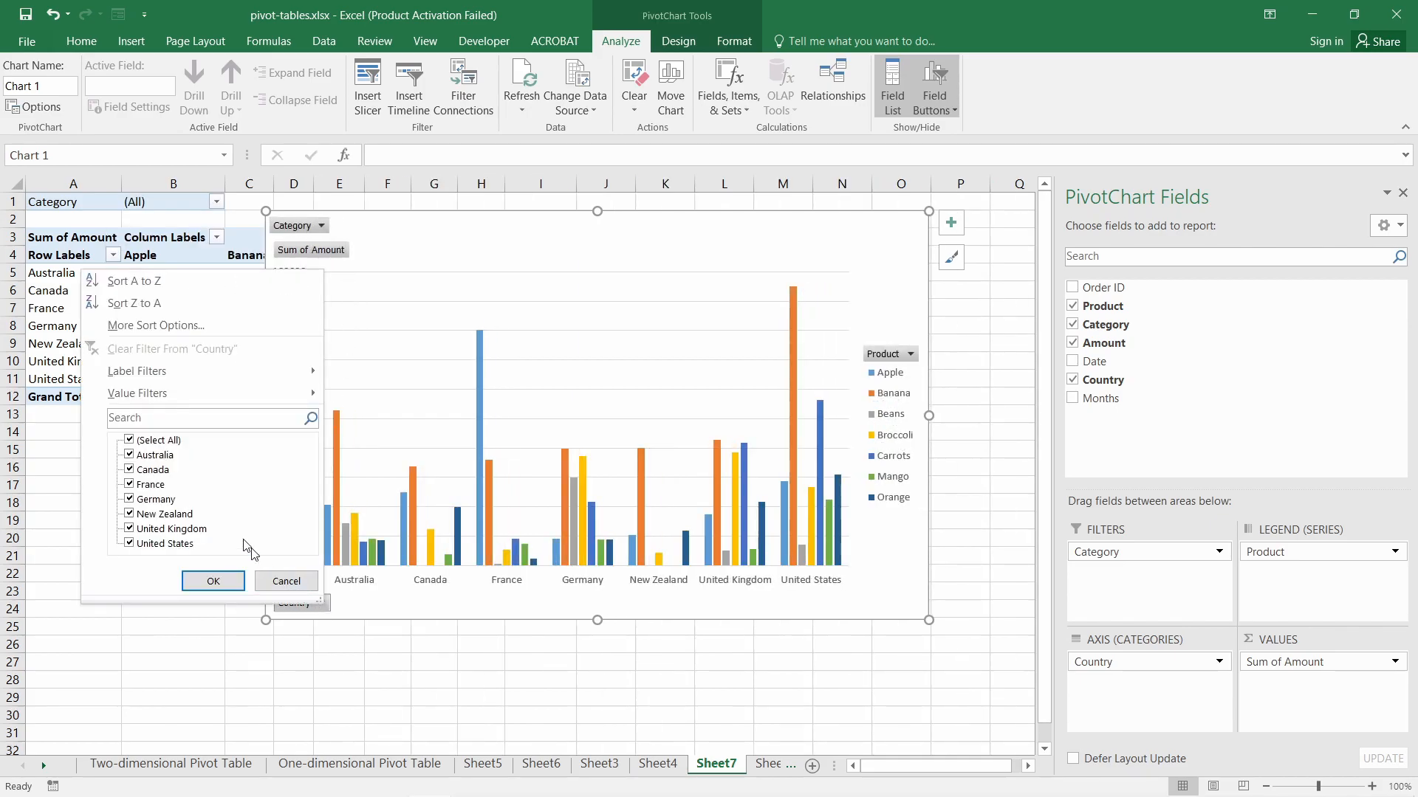
left_click(130, 440)
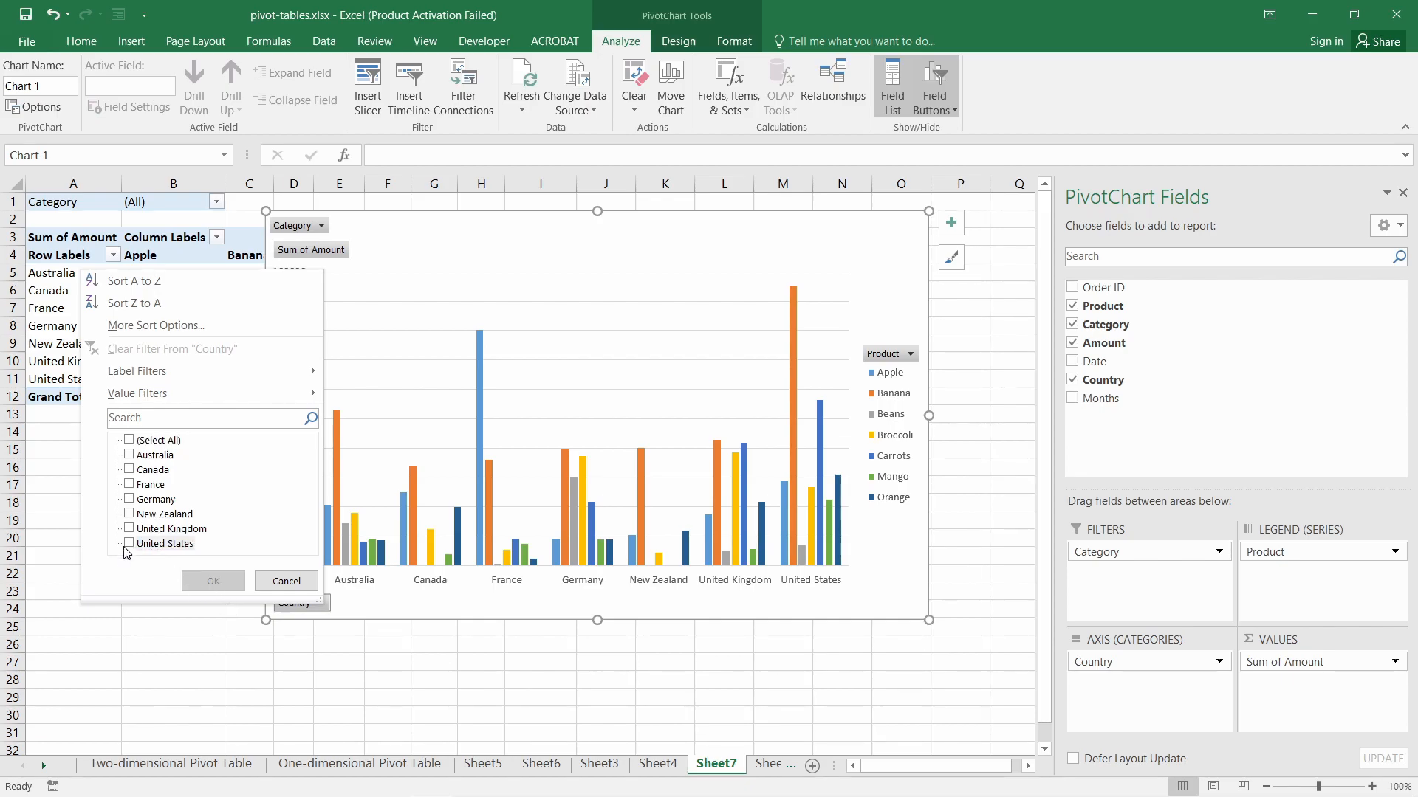
left_click(129, 544)
left_click(213, 581)
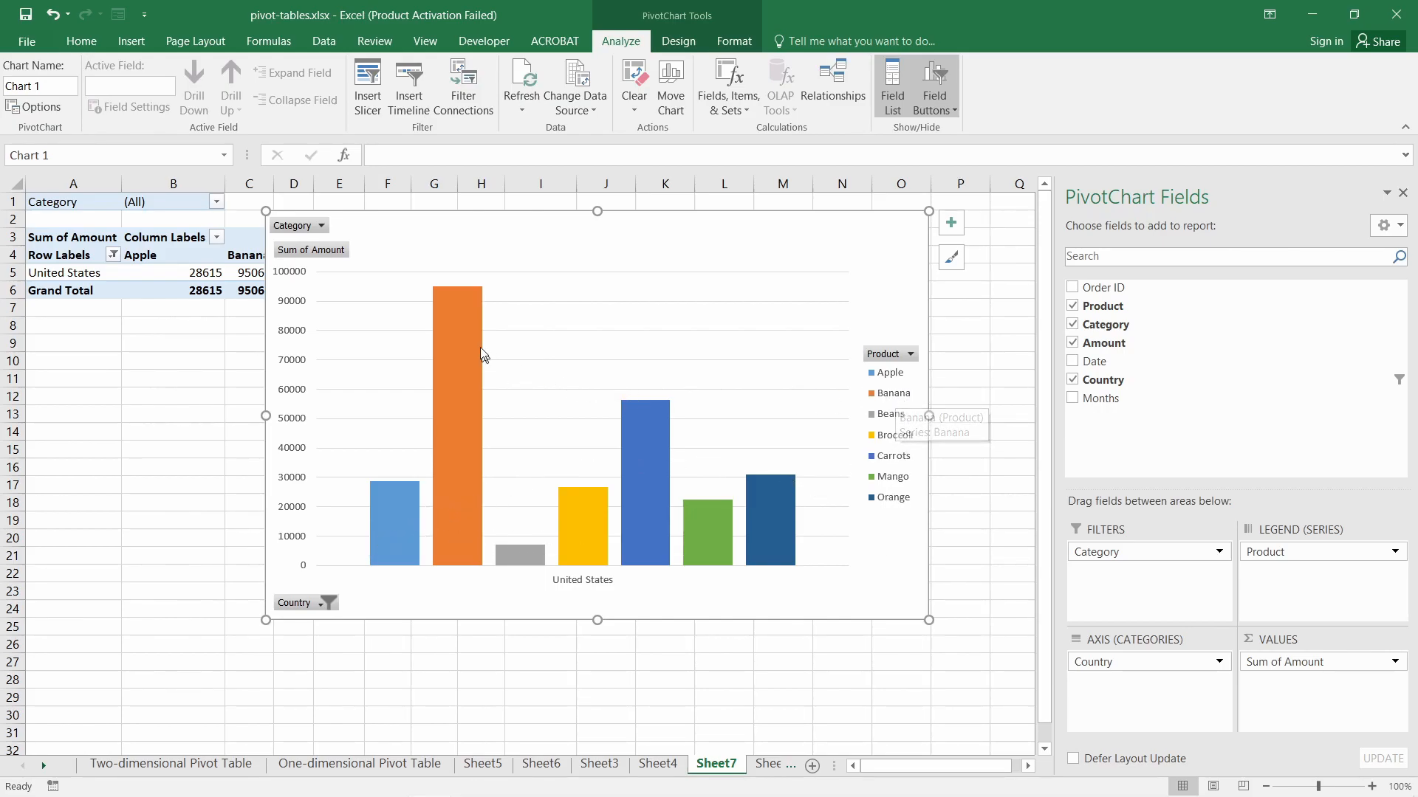
mouse_move(441, 295)
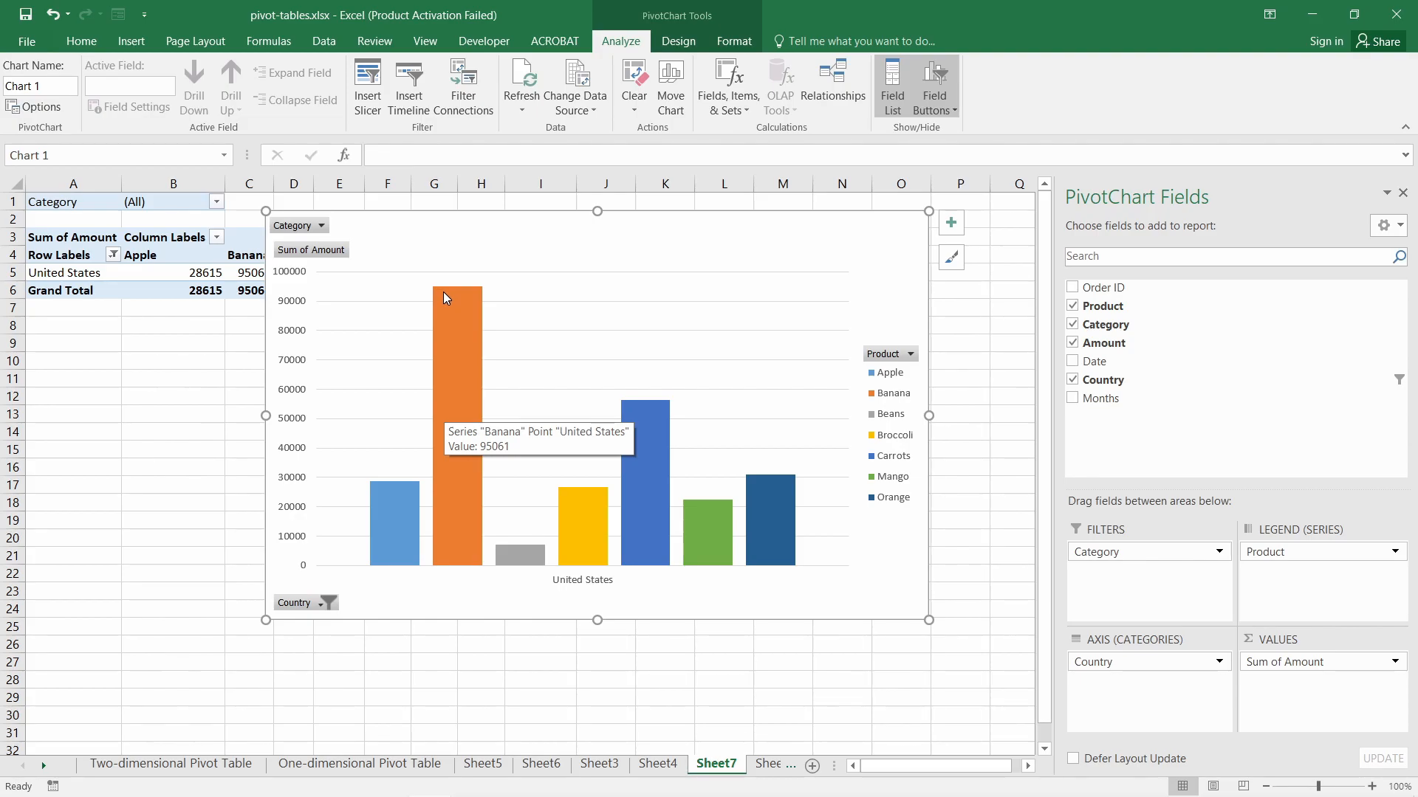
mouse_move(494, 548)
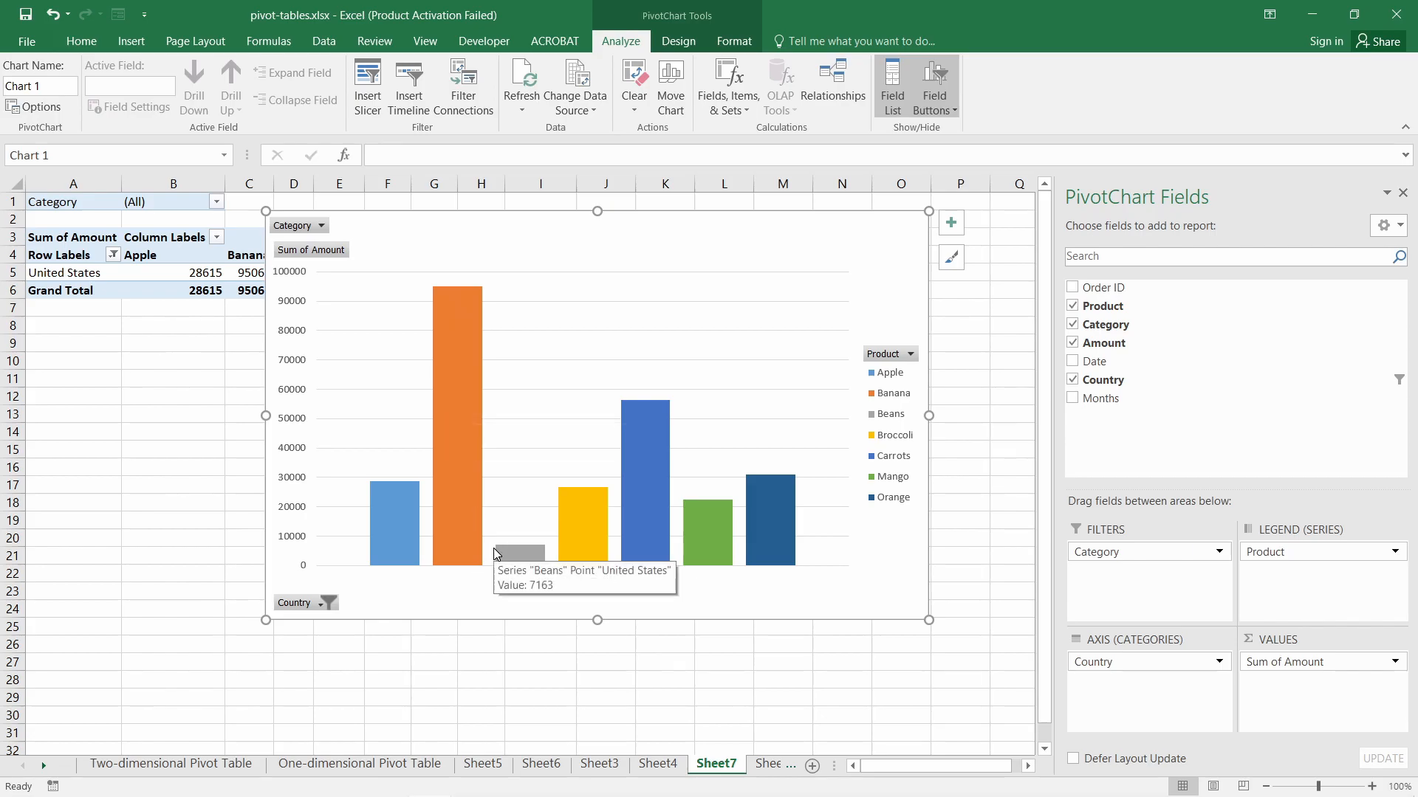
- Switch to the ICT2 MODULE 7 PDF in Edge and examine the page 10 practice data and its pivot table output
mouse_move(338, 785)
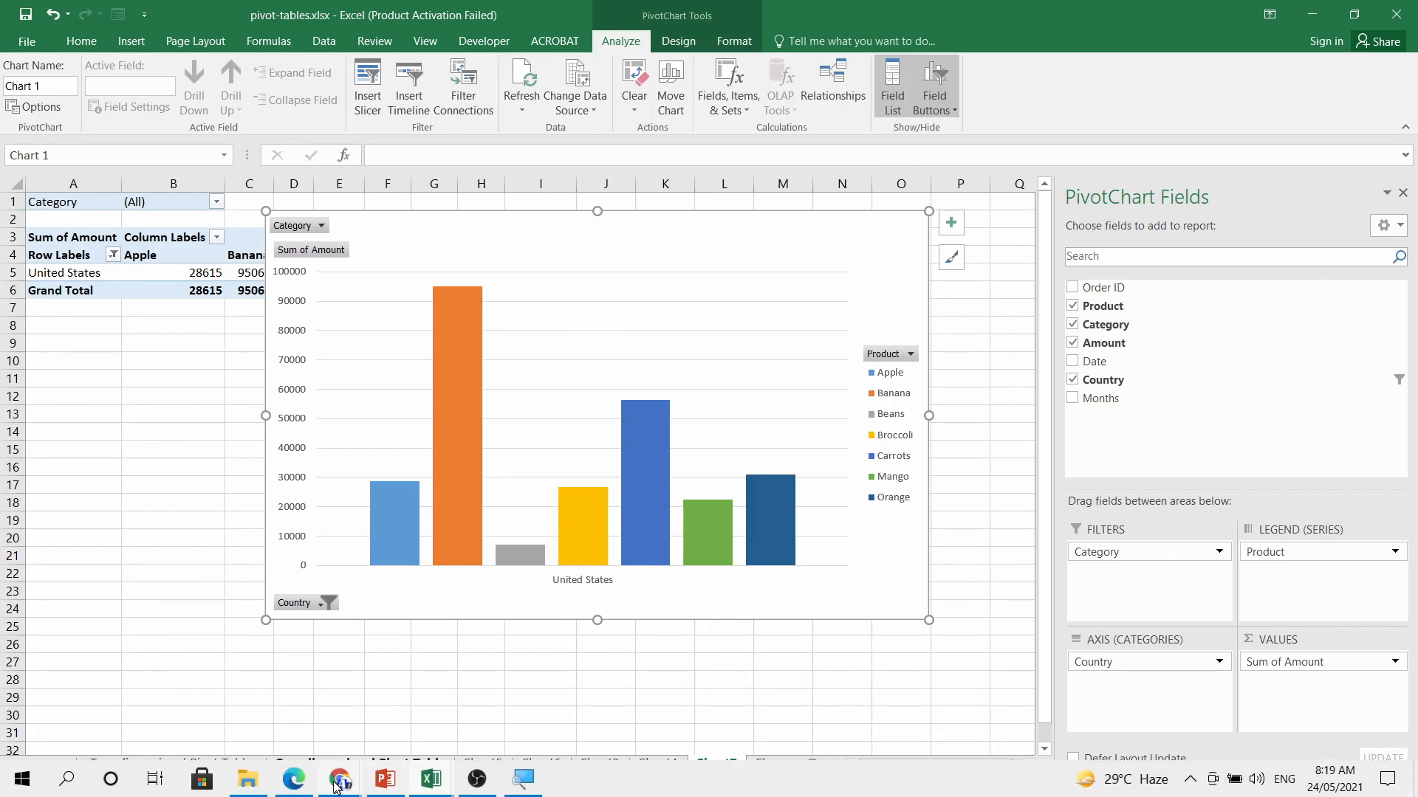
left_click(293, 781)
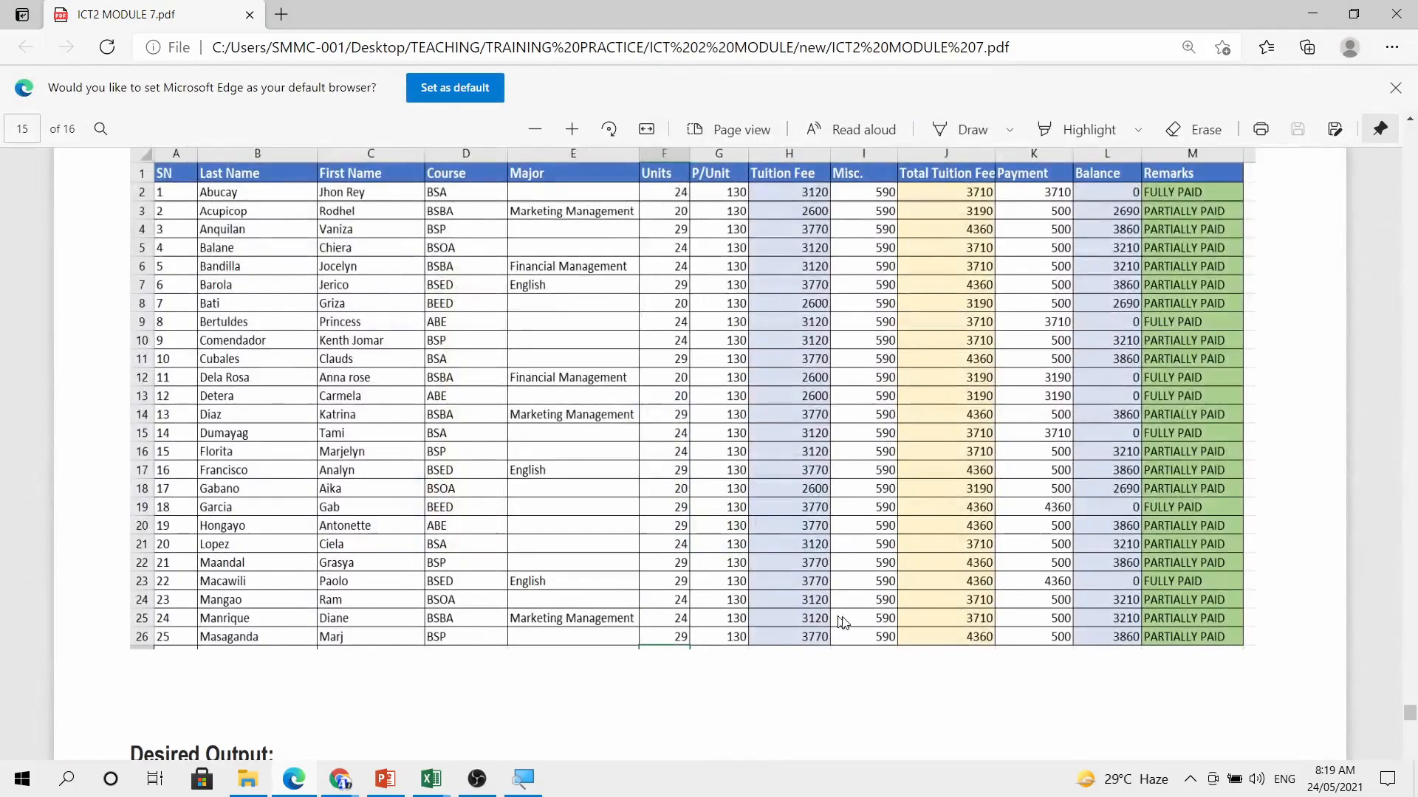
scroll(855, 625, "down", 5)
scroll(855, 625, "up", 5)
scroll(1194, 662, "up", 6)
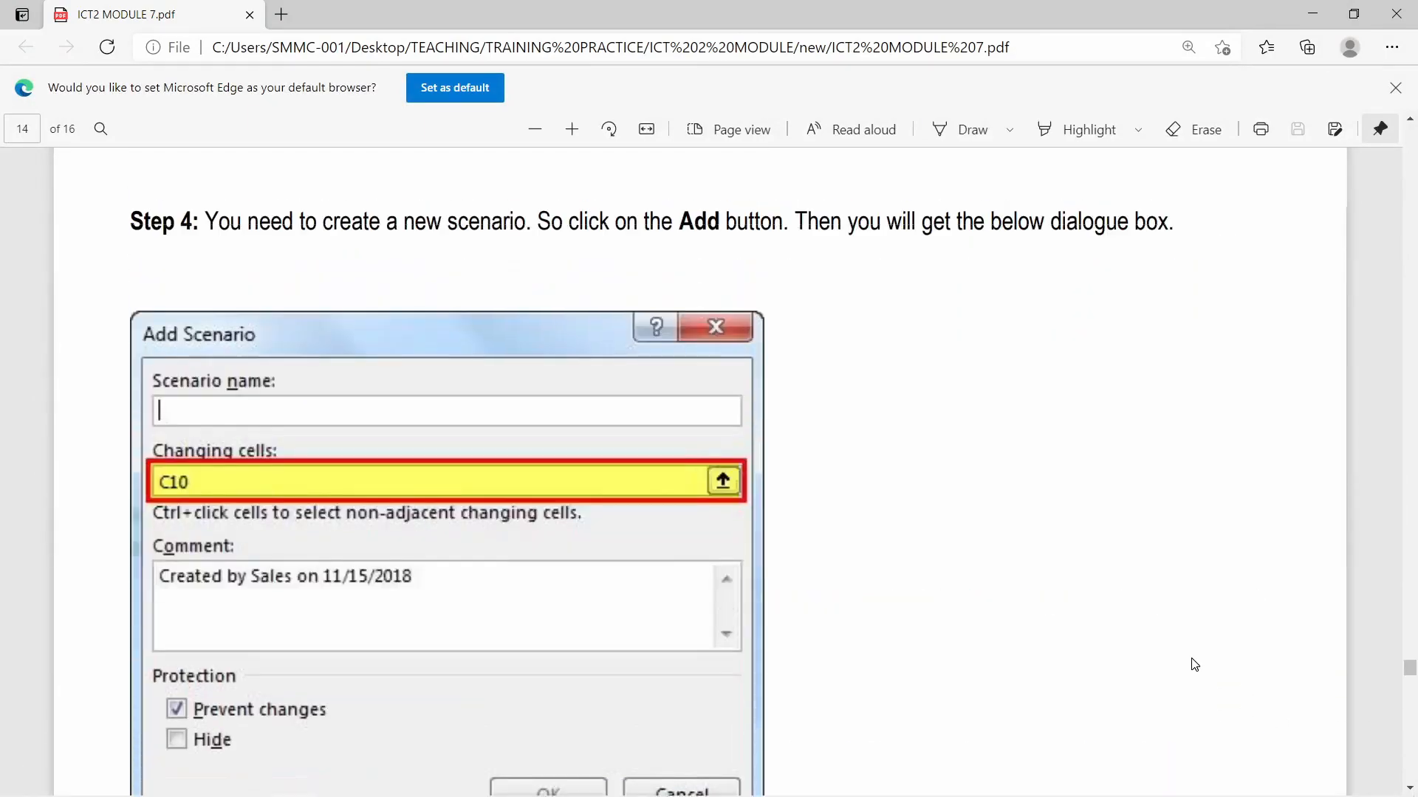
scroll(1194, 662, "up", 10)
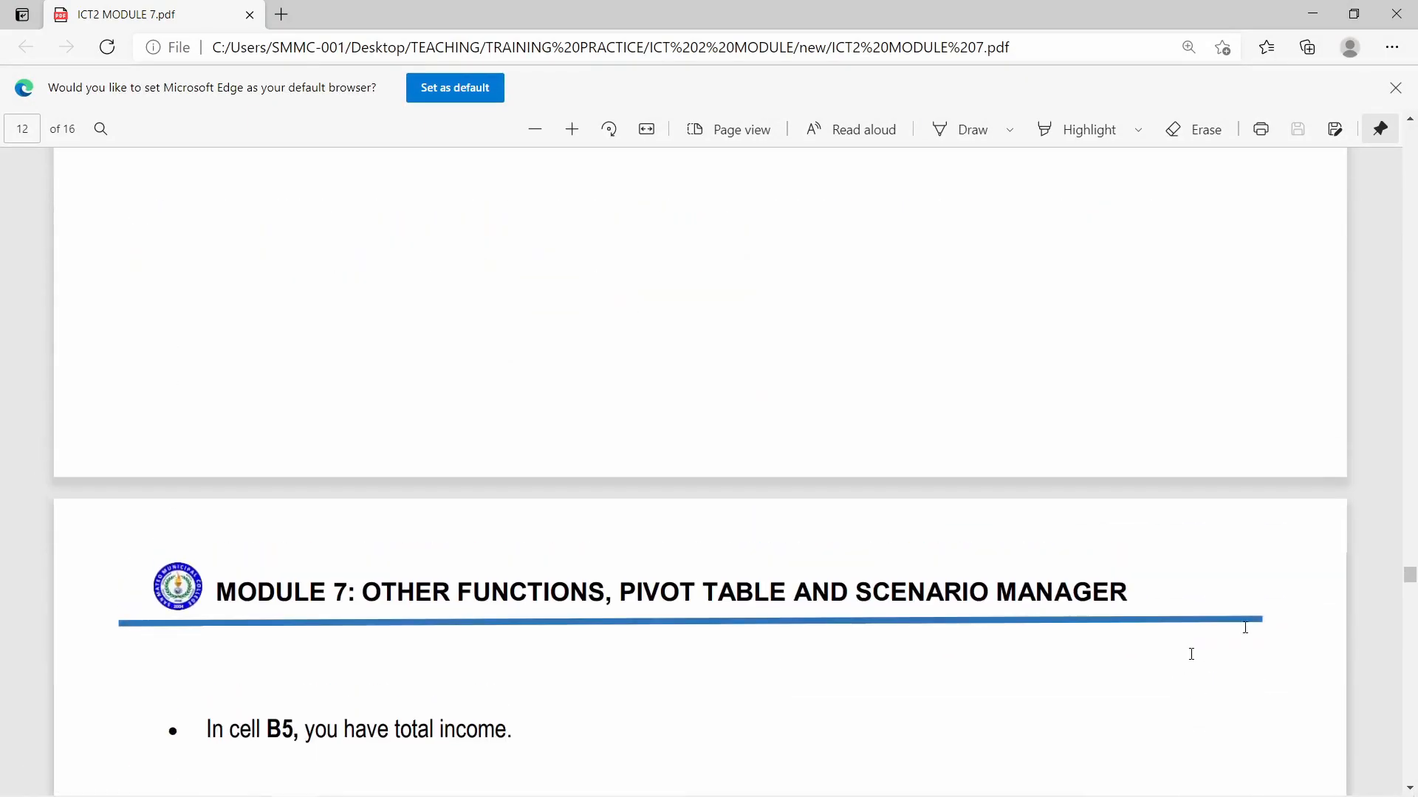
left_click_drag(1414, 579, 1414, 527)
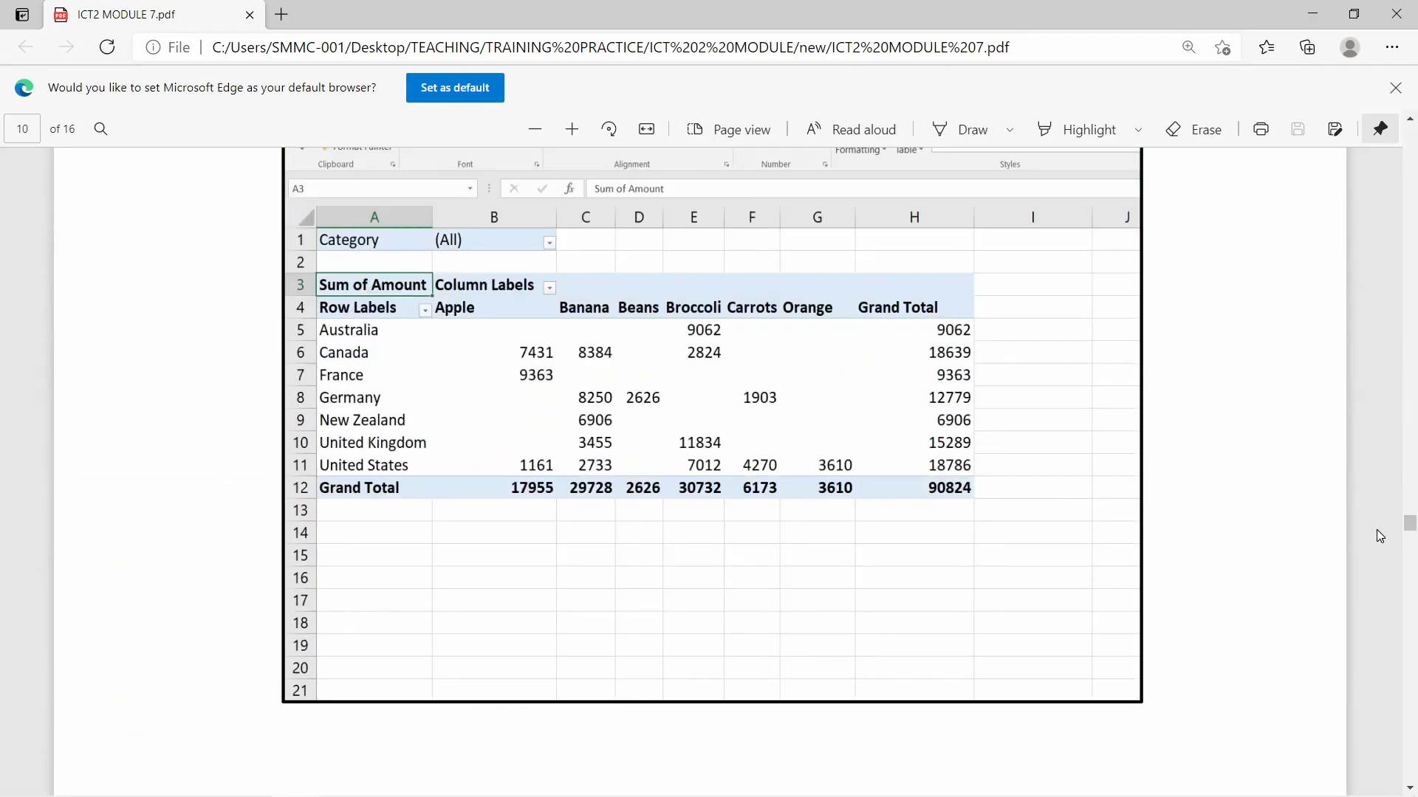
scroll(1213, 556, "up", 5)
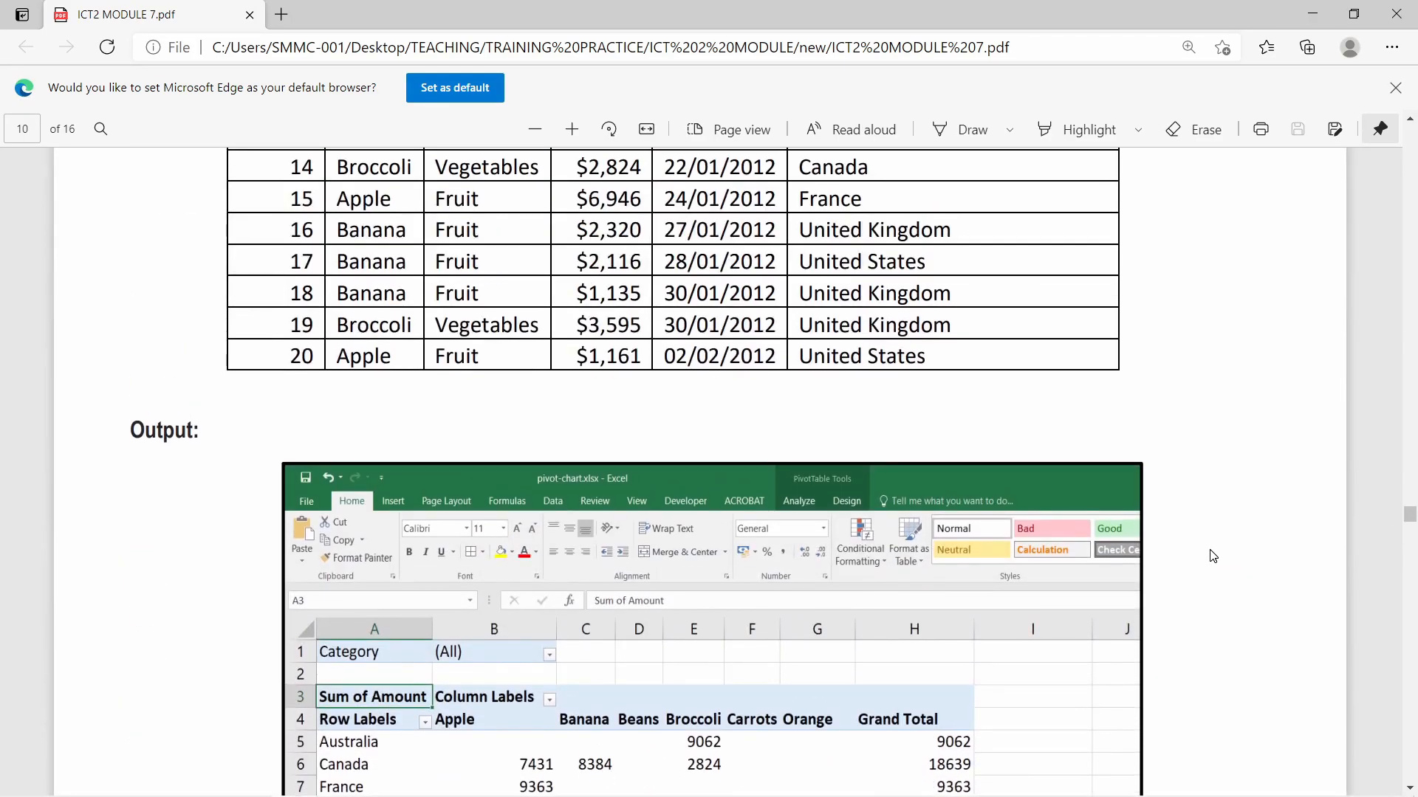
scroll(1213, 556, "up", 7)
scroll(1215, 558, "down", 1)
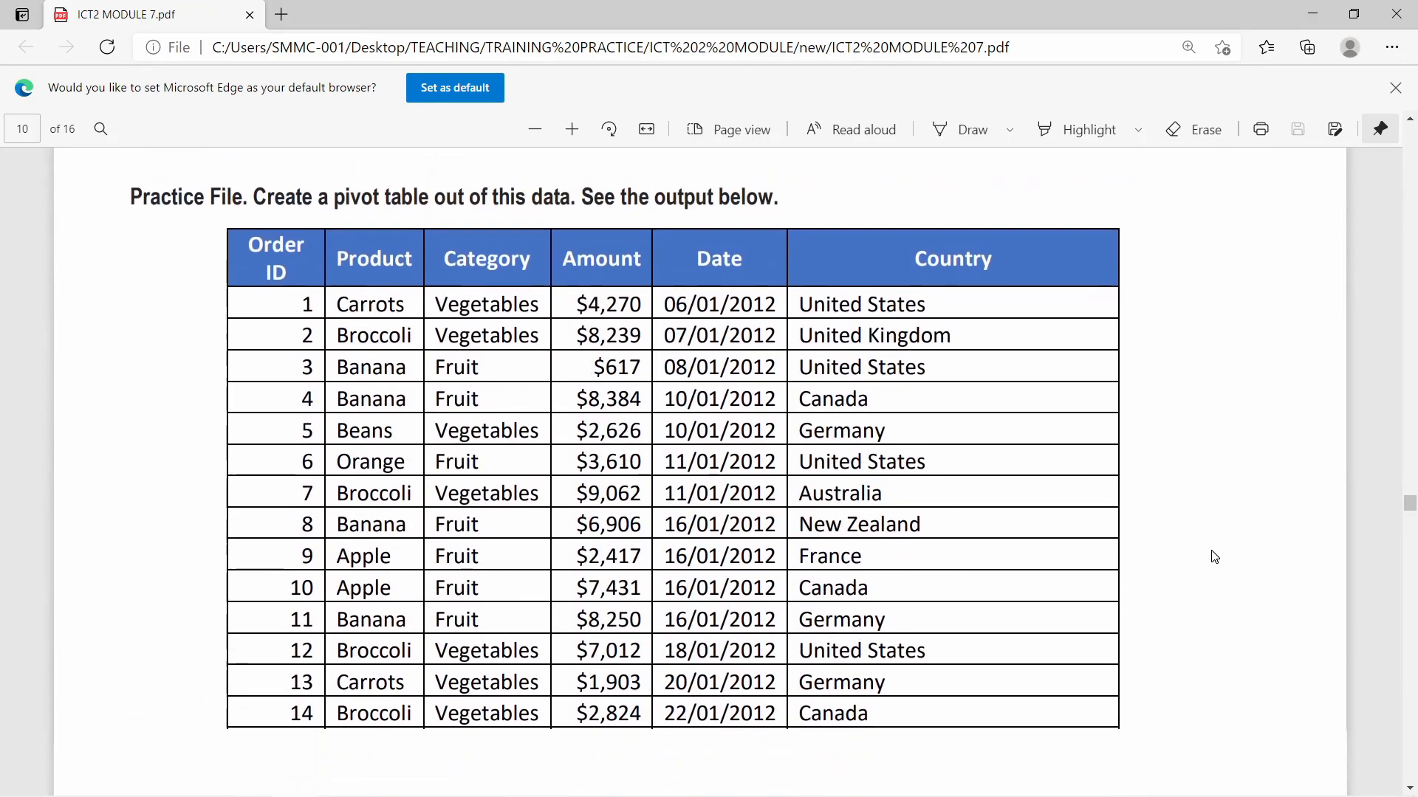
scroll(1215, 557, "down", 2)
left_click_drag(336, 170, 896, 459)
left_click(907, 458)
scroll(903, 458, "down", 6)
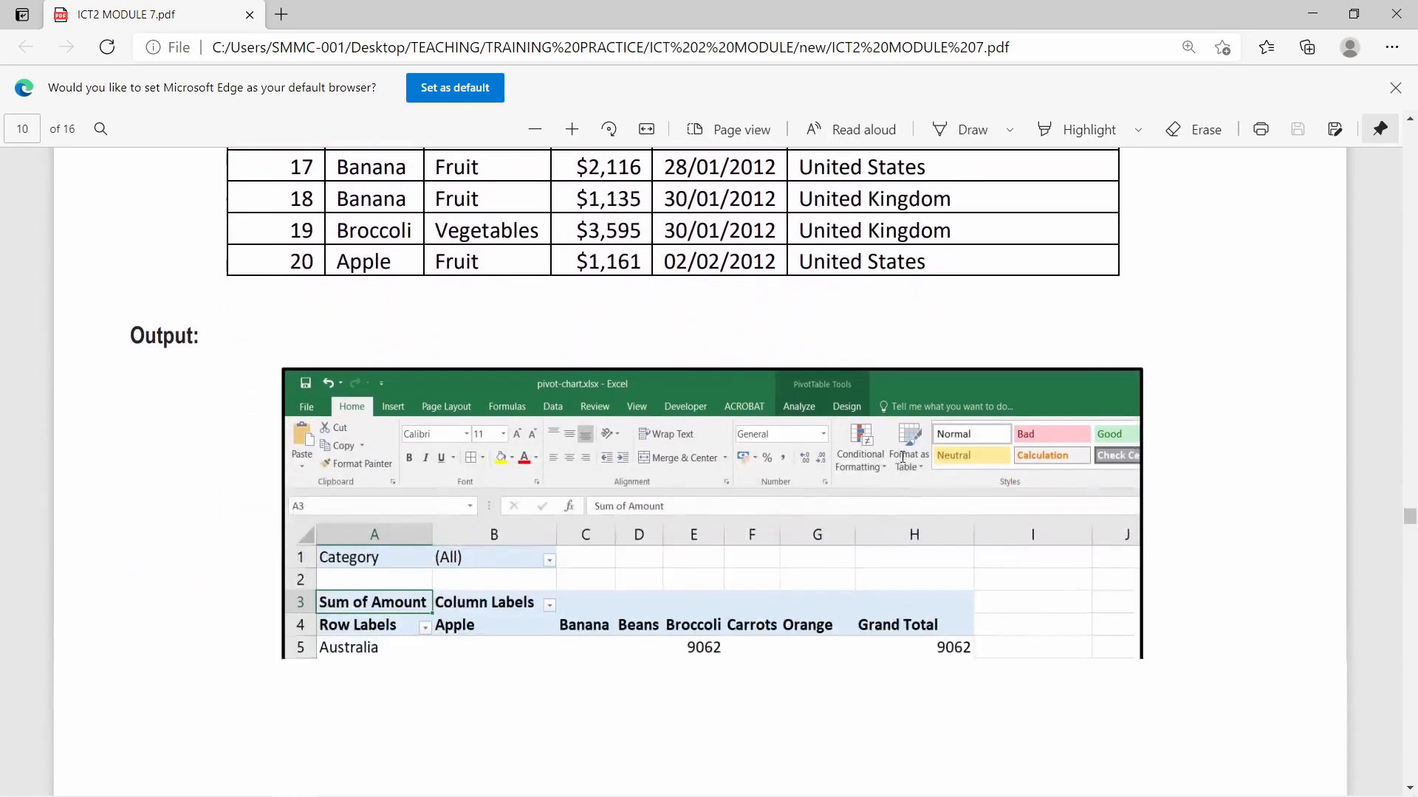
scroll(902, 458, "down", 3)
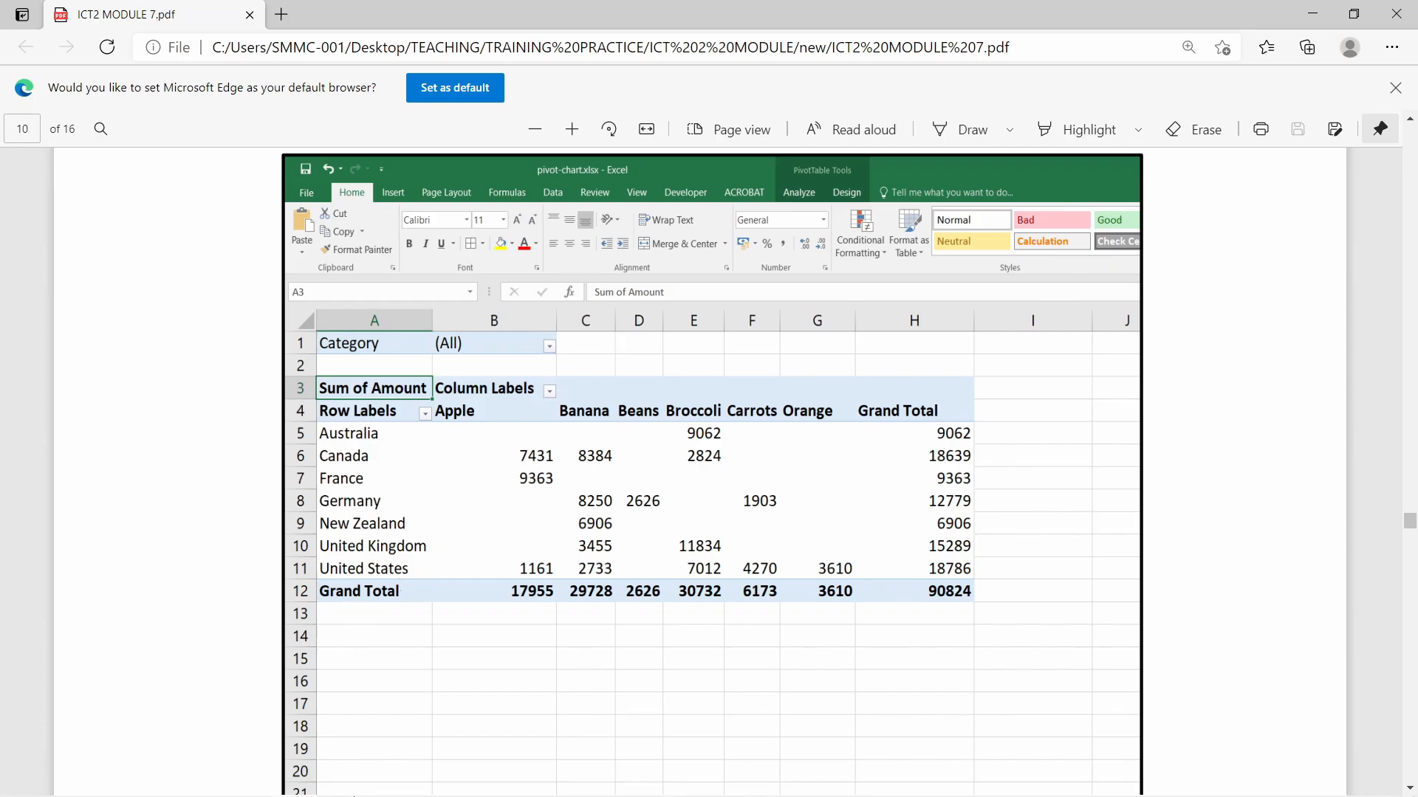
- Switch back to the pivot-tables.xlsx workbook in Excel and select the Apple row label in the Sheet3 pivot table
left_click(434, 779)
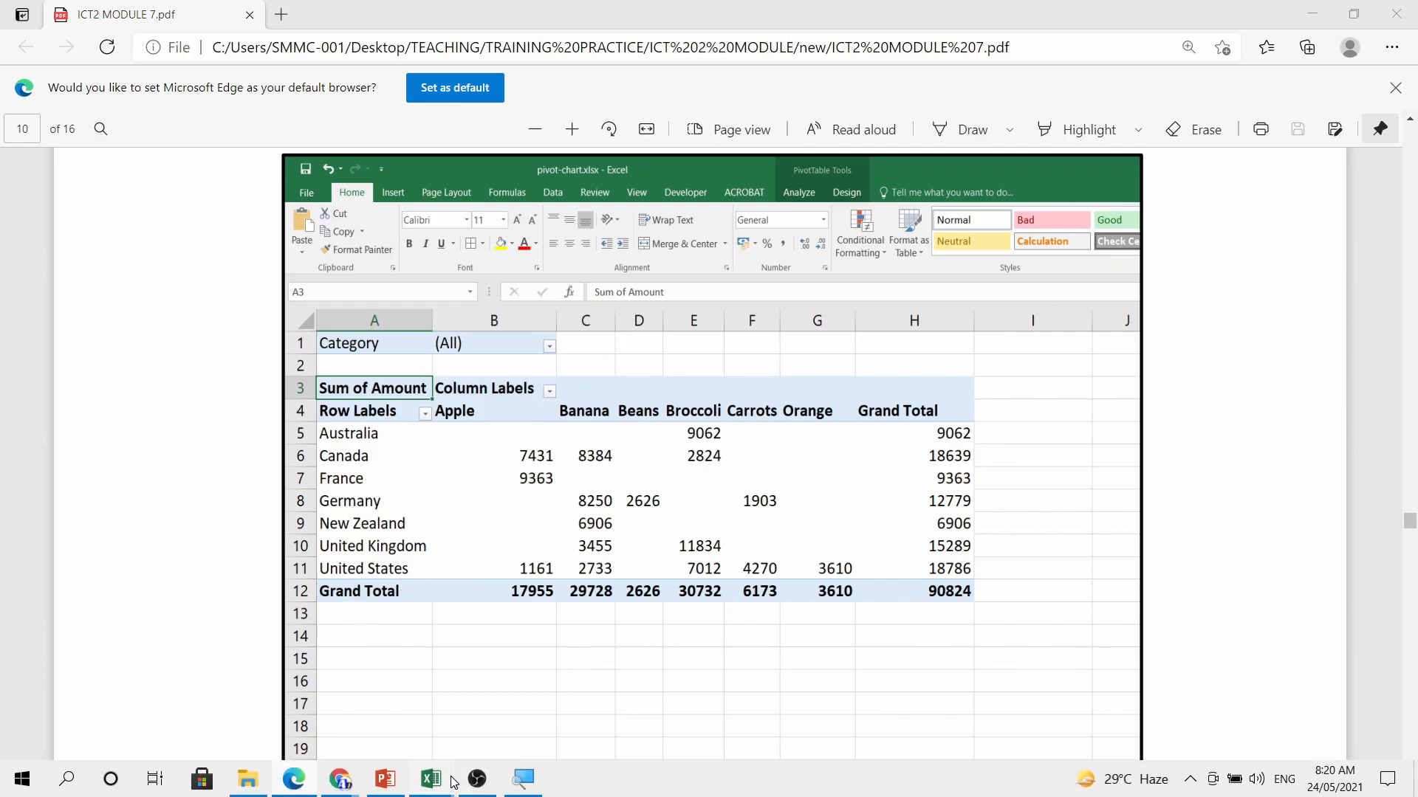
left_click(604, 650)
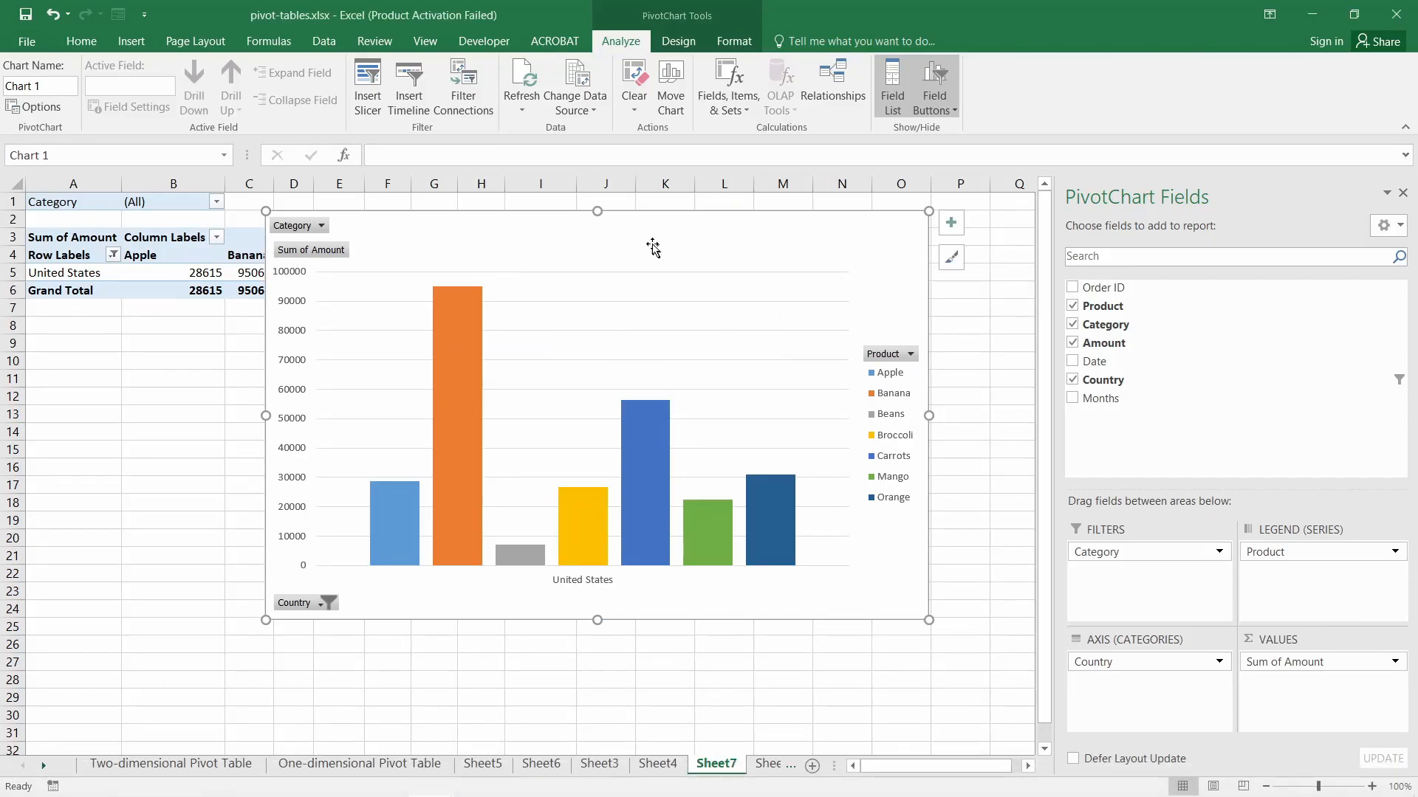
left_click_drag(649, 227, 681, 234)
left_click(599, 763)
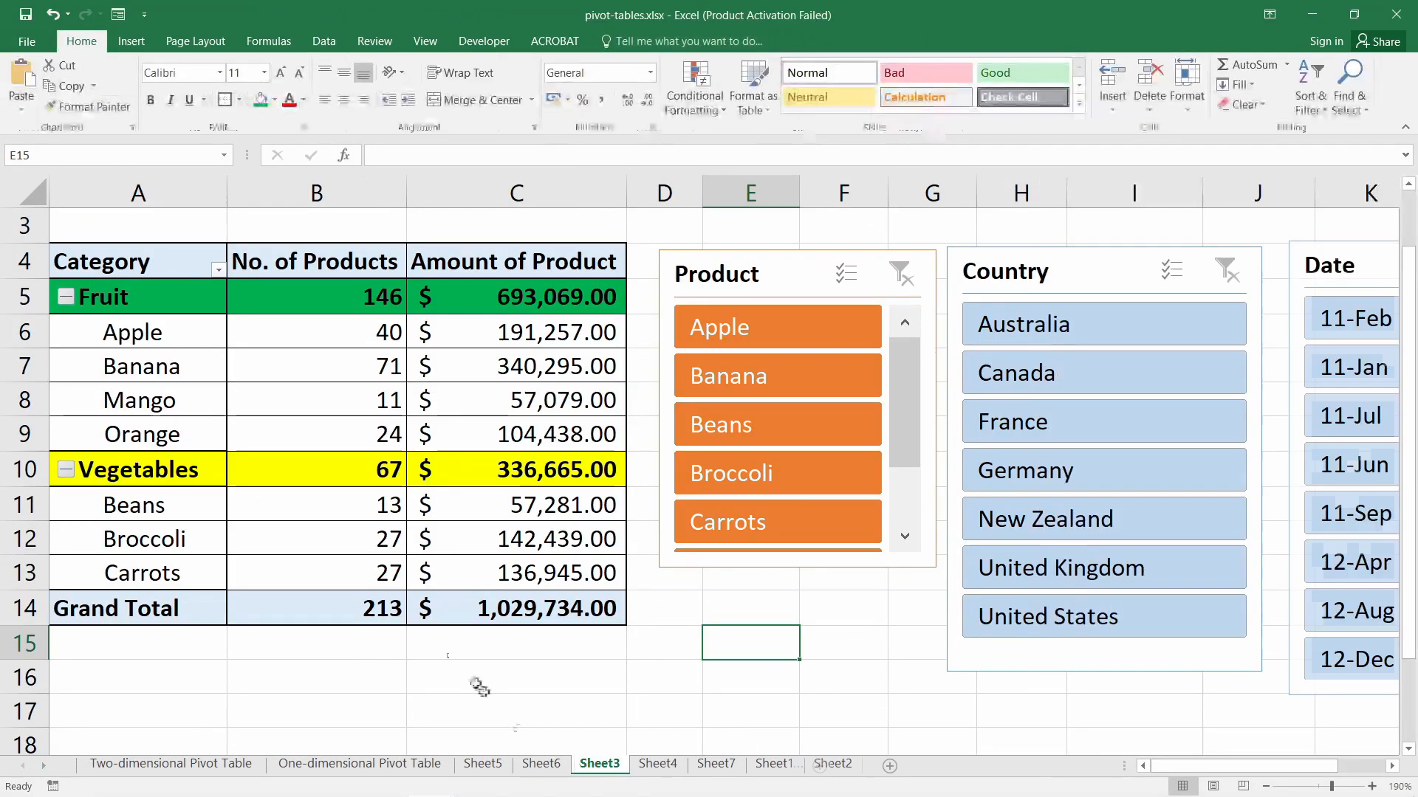
left_click(150, 292)
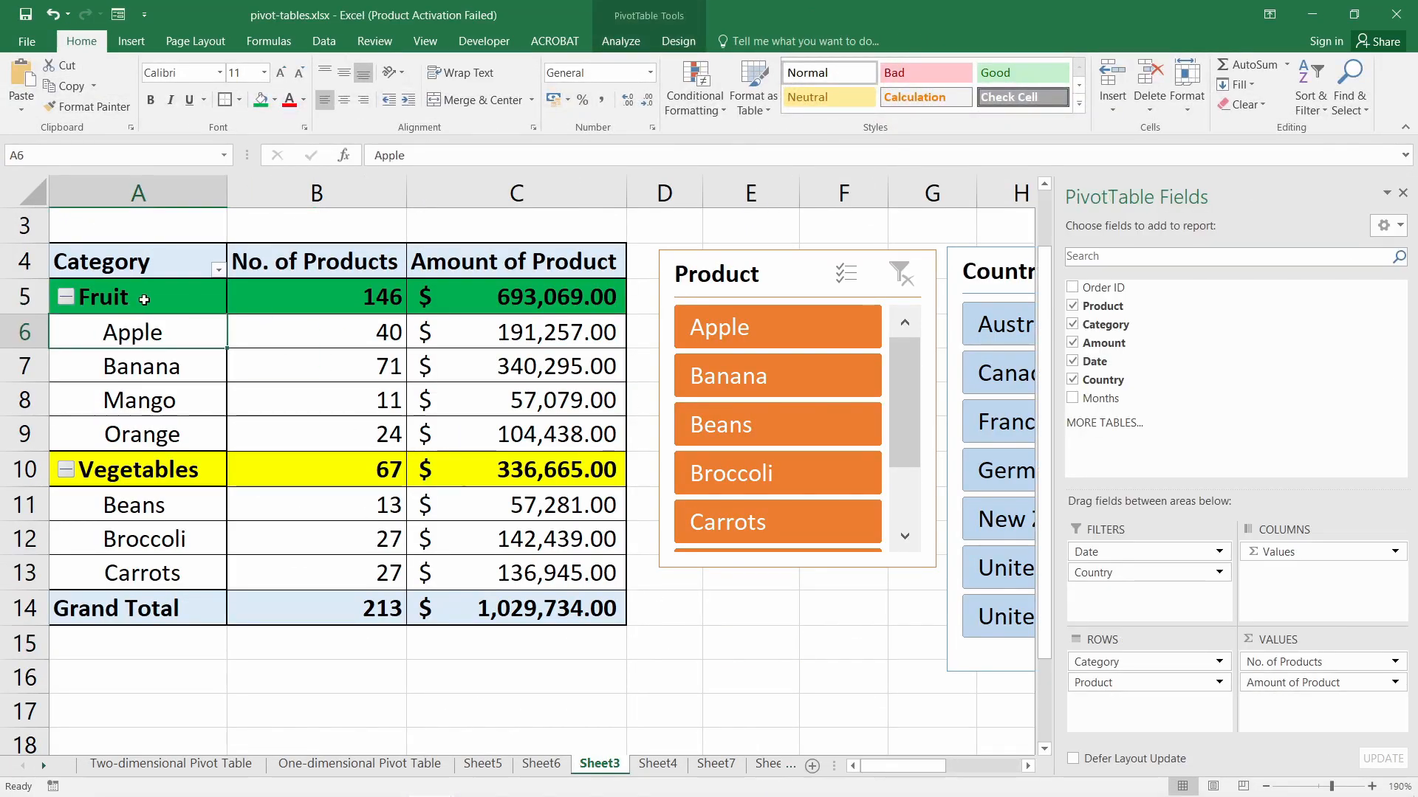
- Highlight the Sheet3 product row labels, view the page 10 pivot table in the ICT2 MODULE 7 PDF, and return to pivot-tables.xlsx
left_click_drag(136, 336, 164, 442)
left_click_drag(168, 507, 167, 573)
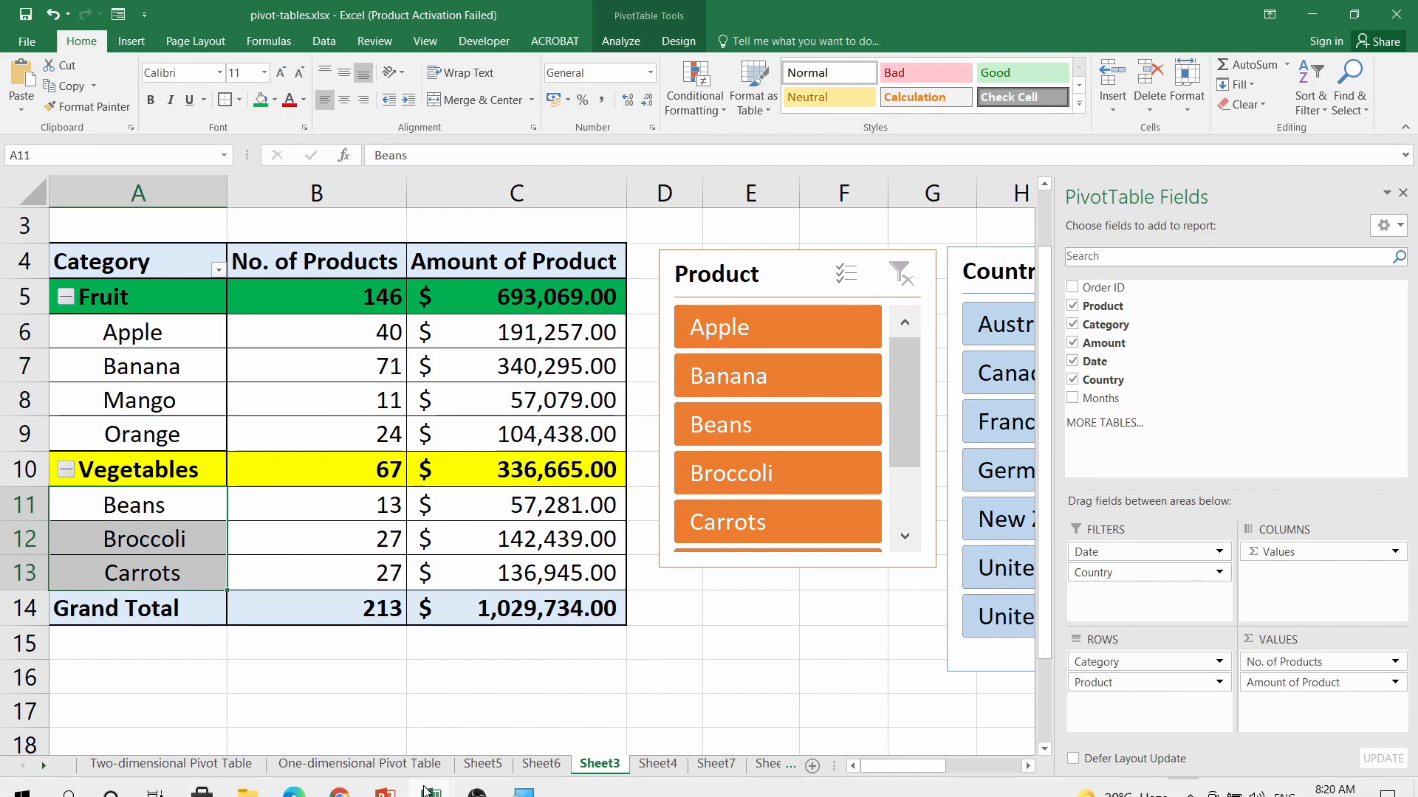
mouse_move(431, 788)
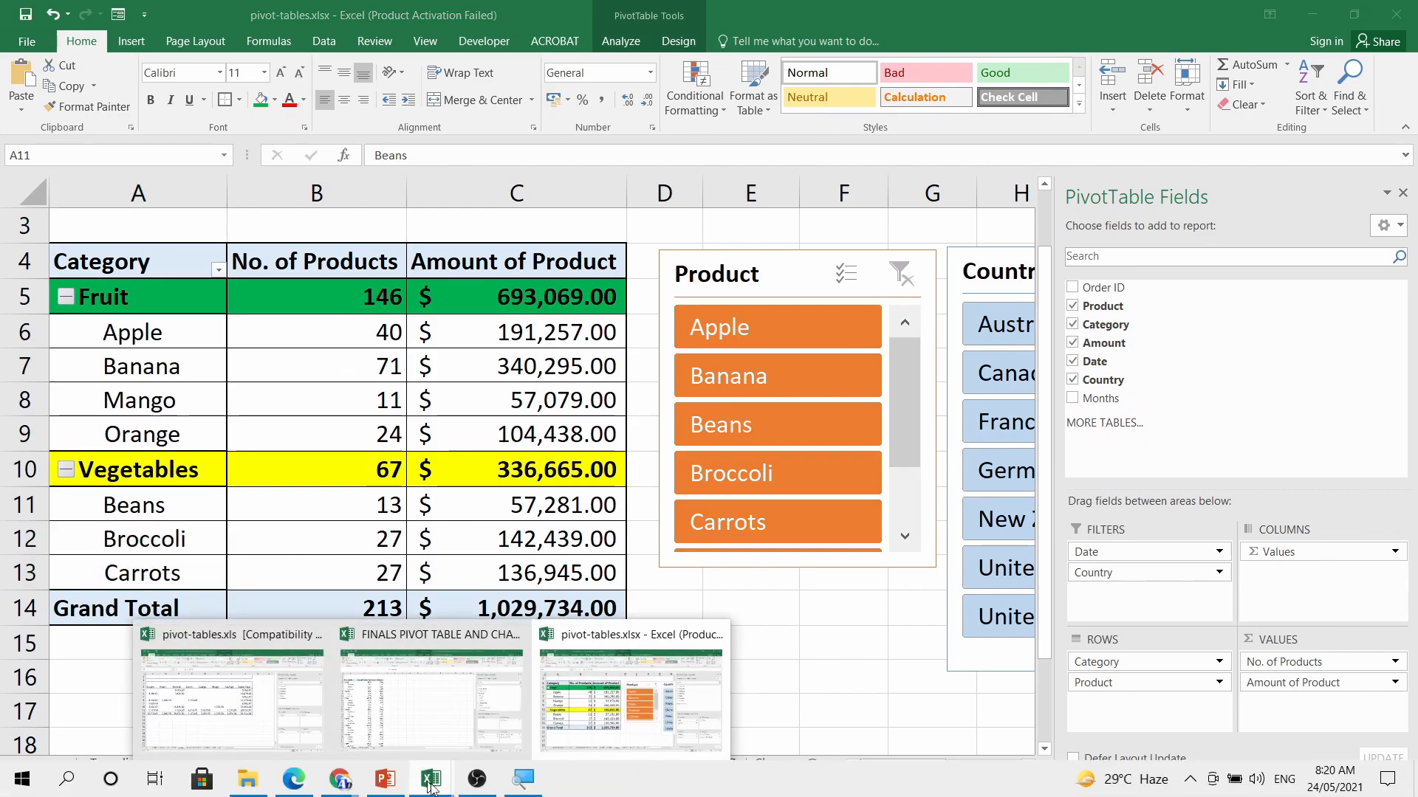
left_click(300, 784)
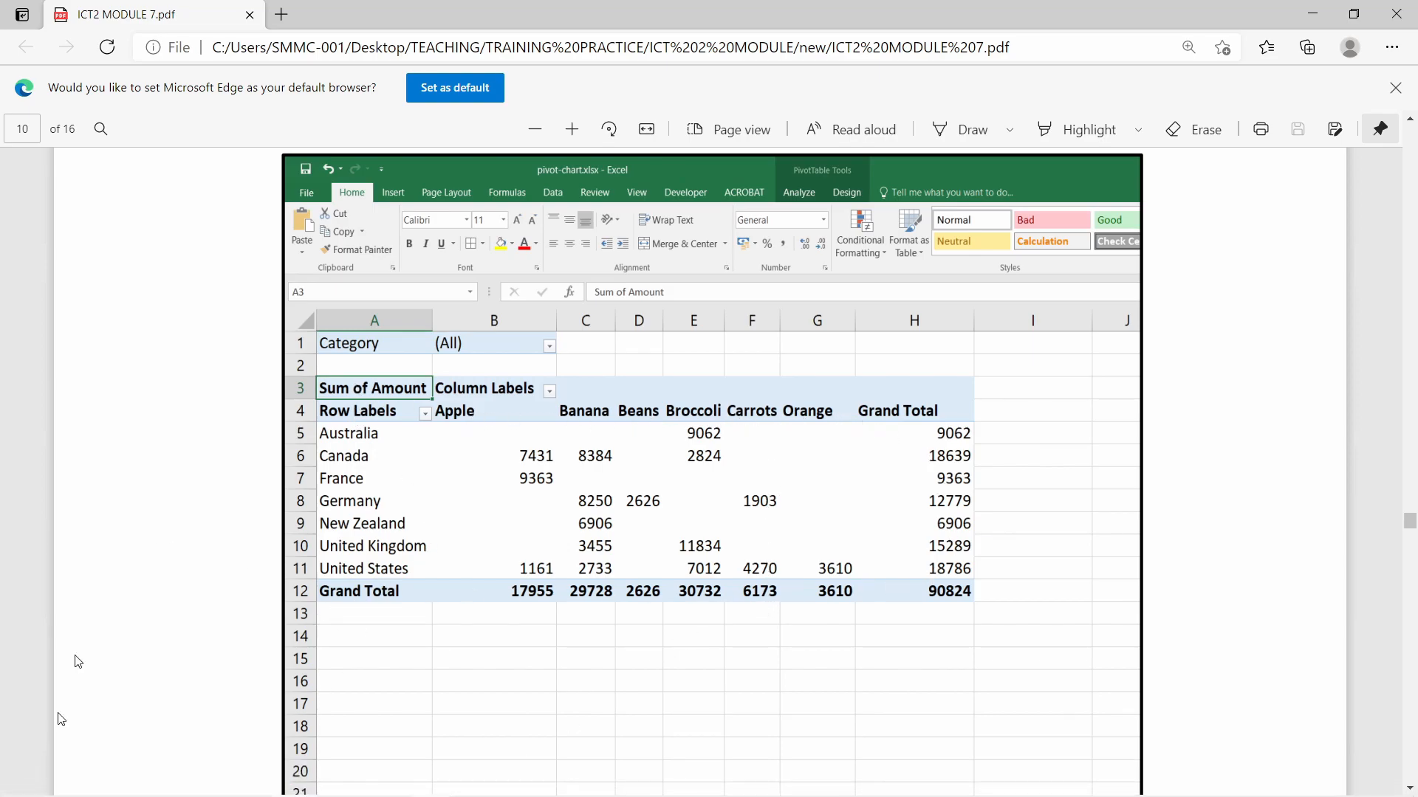
mouse_move(428, 786)
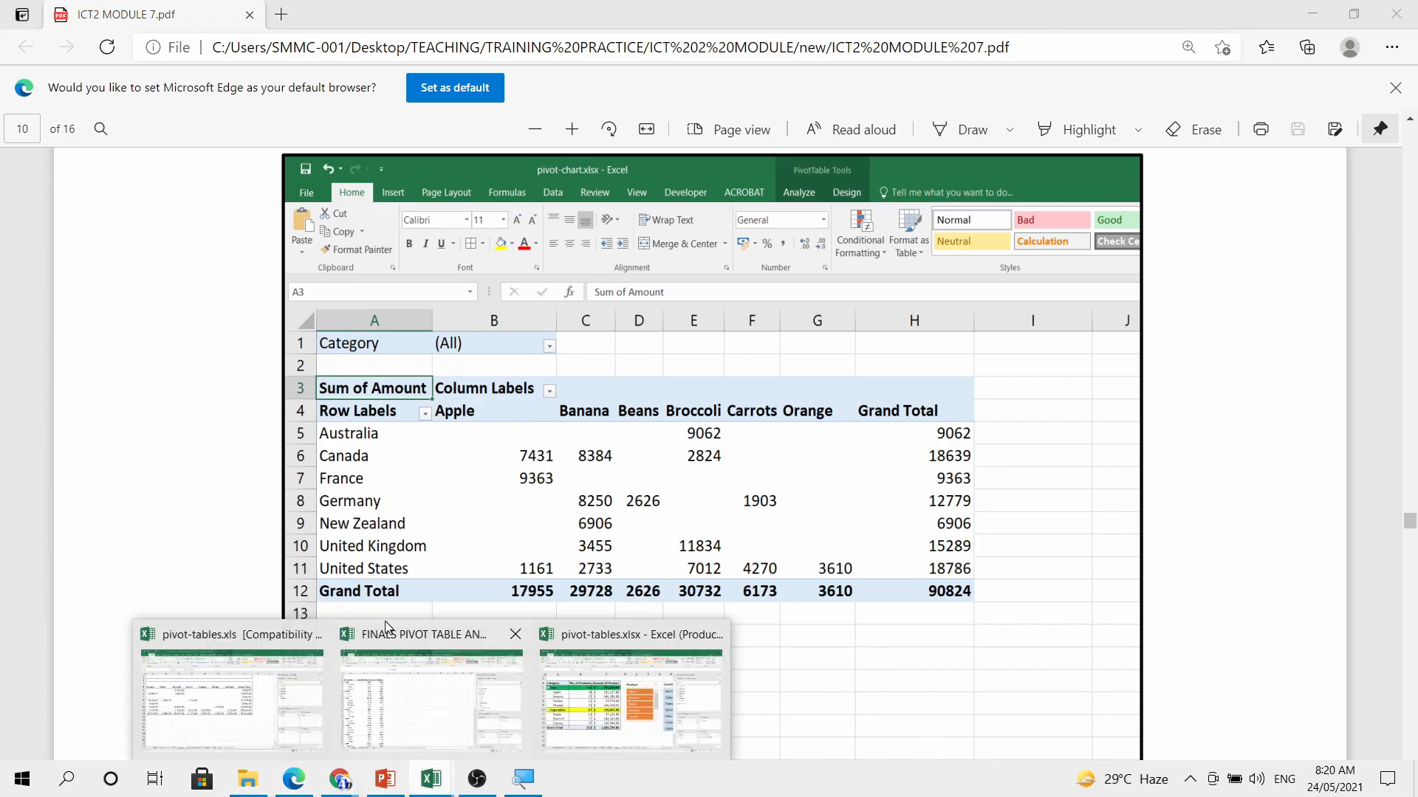
left_click(590, 639)
- Examine the Amount of Product values, the grand total row and the Vegetables row in the Sheet3 pivot table
left_click(476, 371)
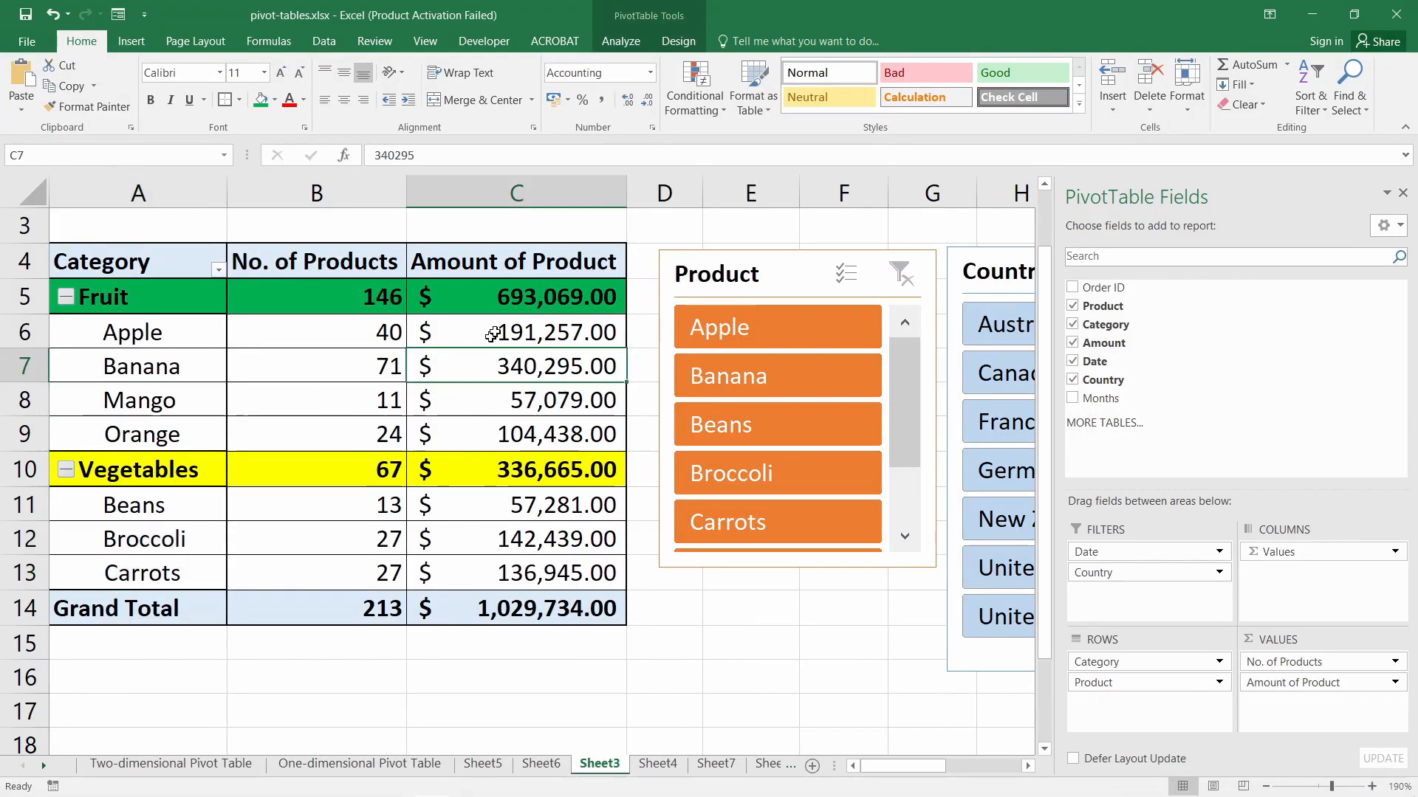
left_click_drag(502, 299, 590, 607)
left_click(517, 607)
left_click_drag(406, 607, 511, 602)
left_click_drag(471, 303, 471, 399)
left_click(507, 336)
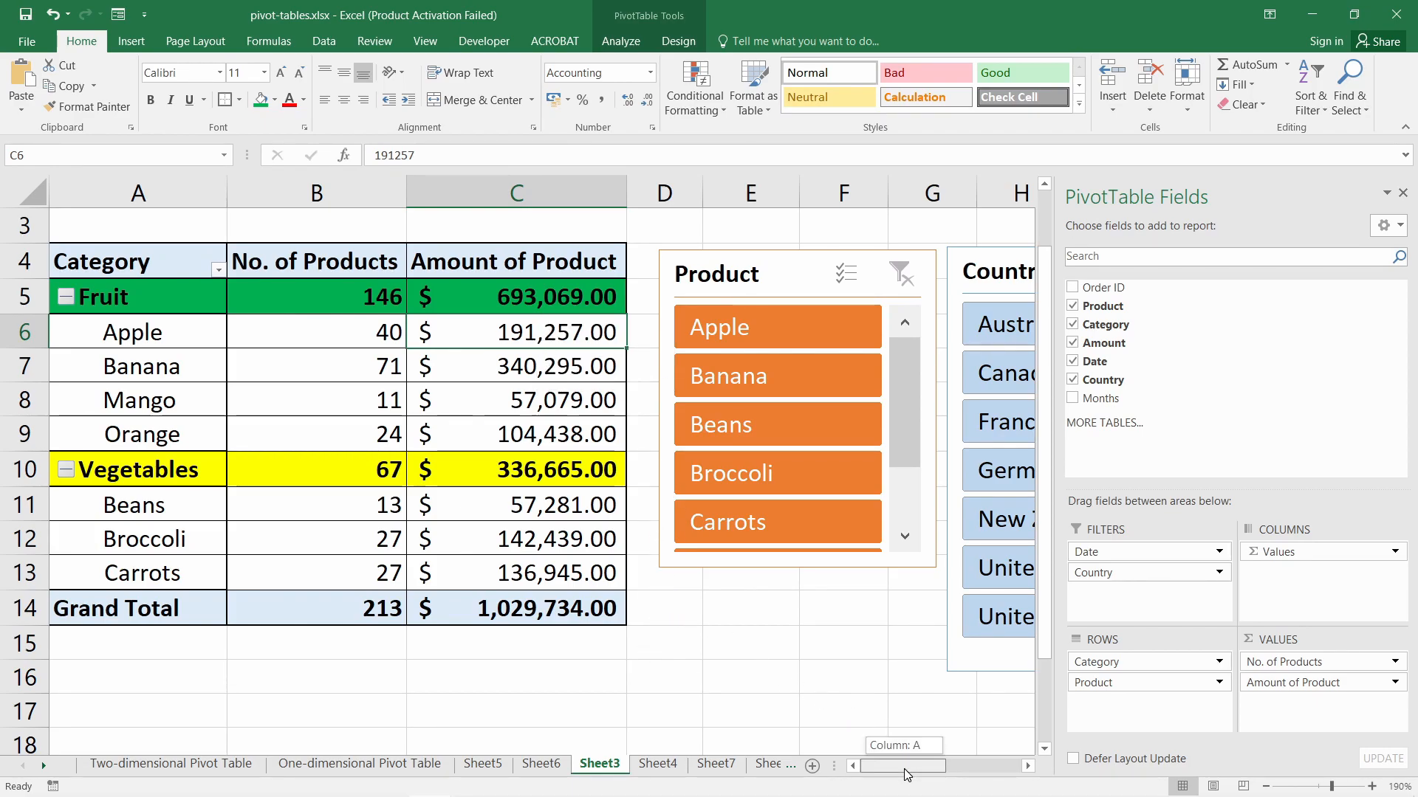
left_click(134, 471)
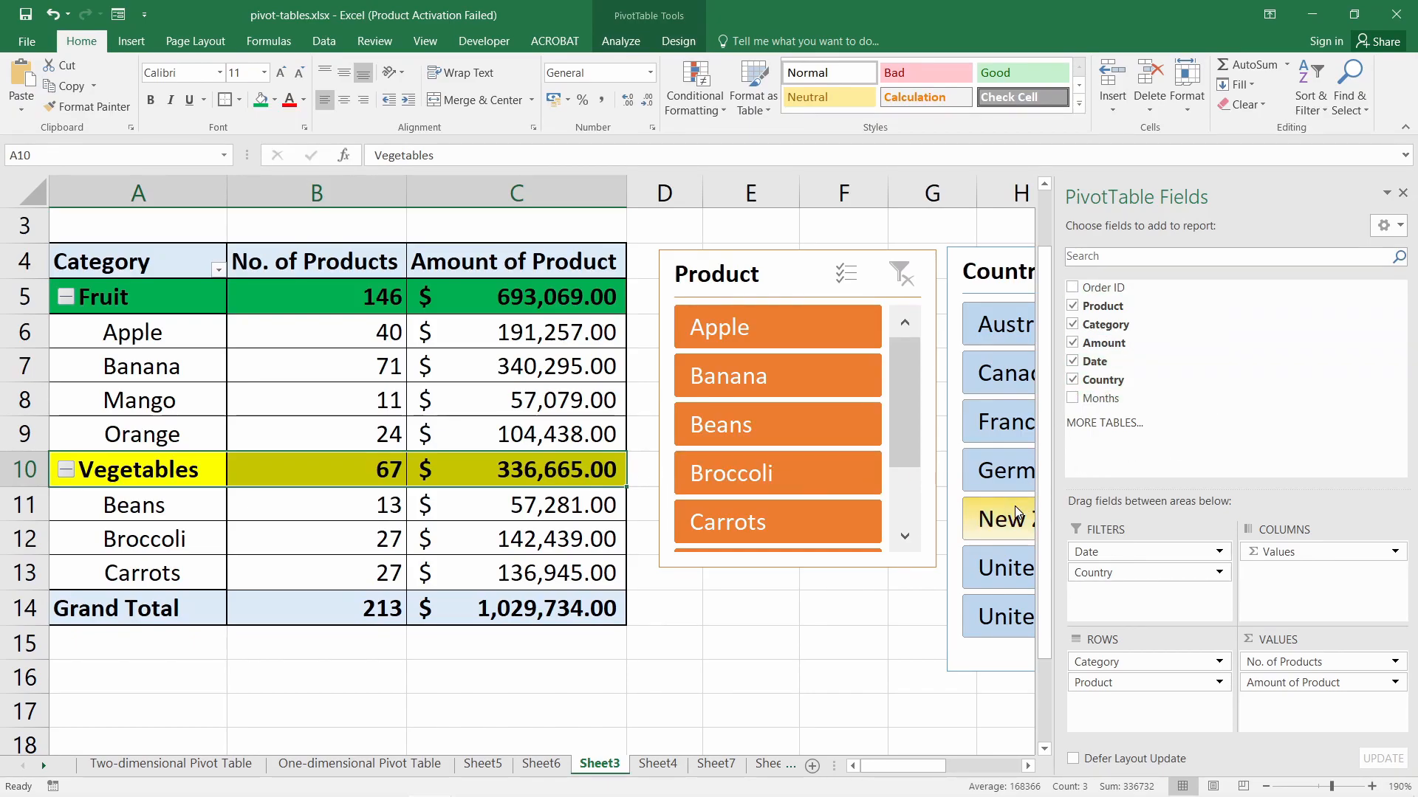
- Switch to the ICT2 MODULE 7 PDF in Edge and read the Activity 1 instructions on page 15
mouse_move(362, 782)
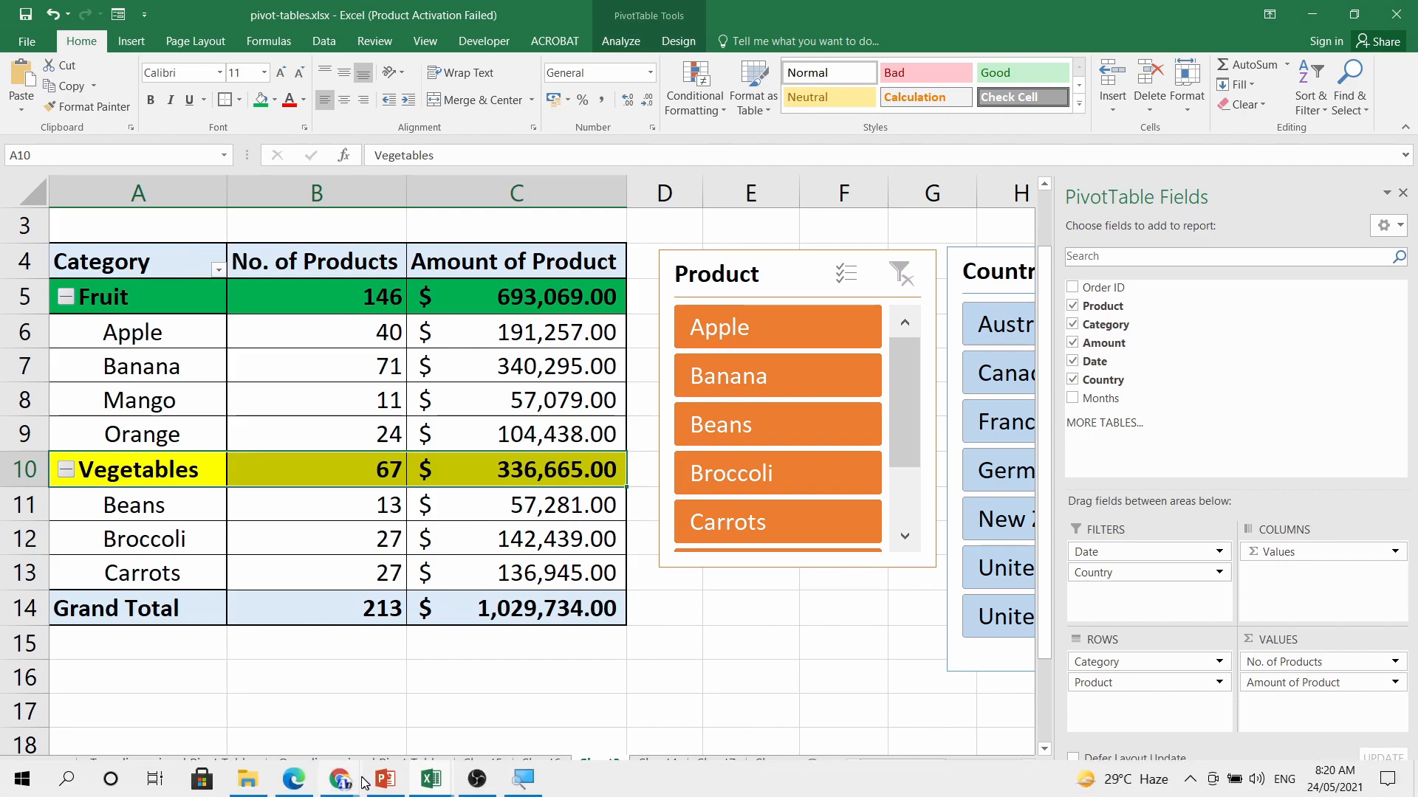
mouse_move(301, 787)
left_click(291, 635)
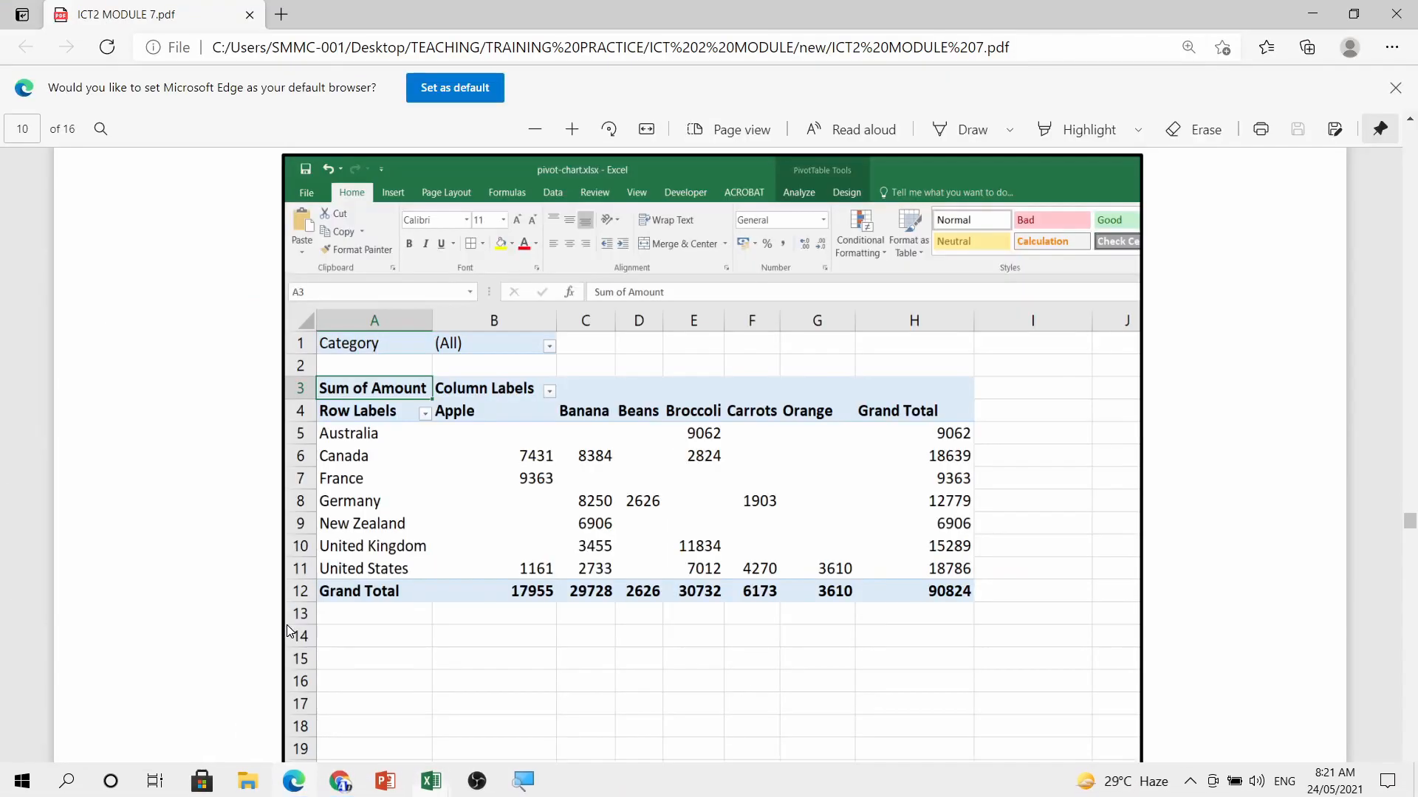
scroll(735, 504, "down", 3)
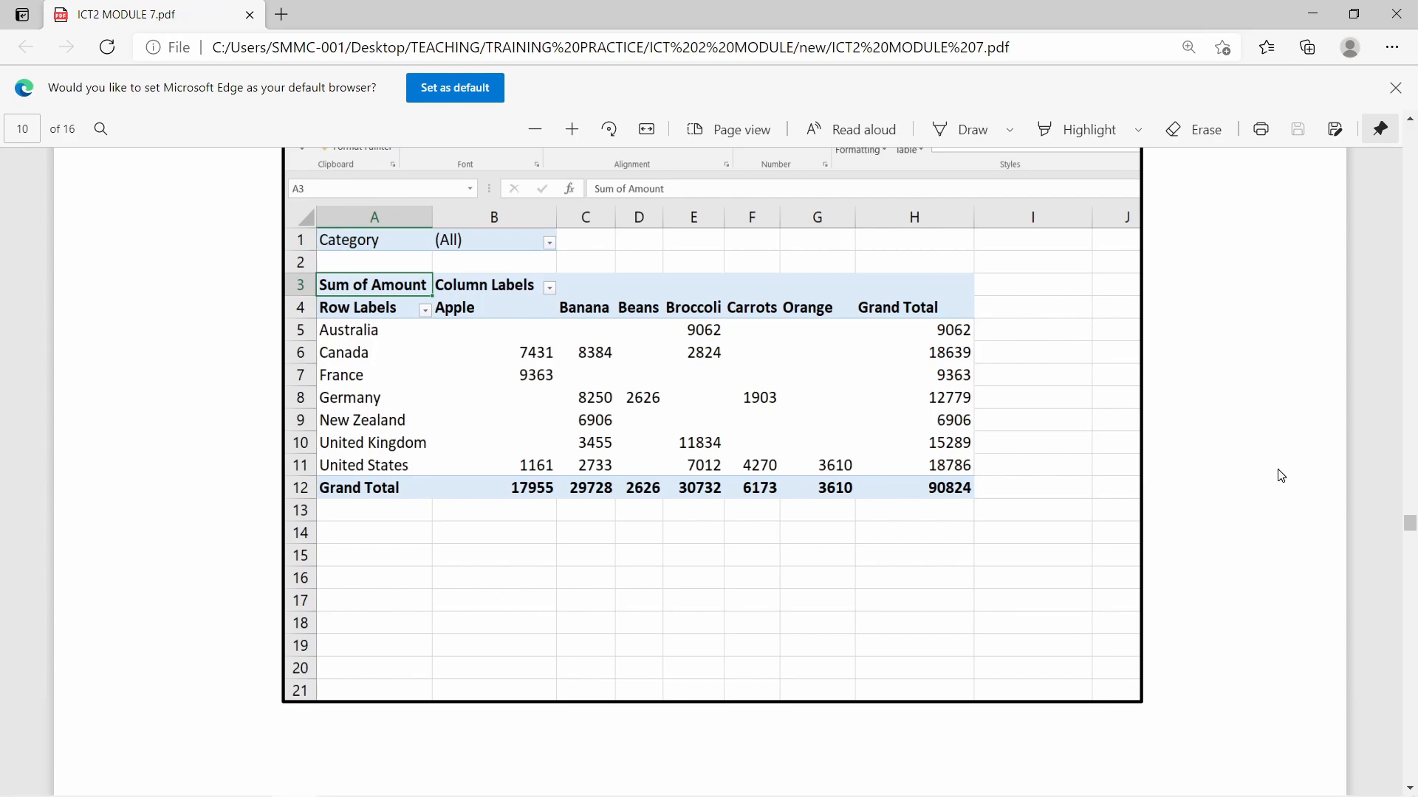
left_click_drag(1411, 524, 1410, 708)
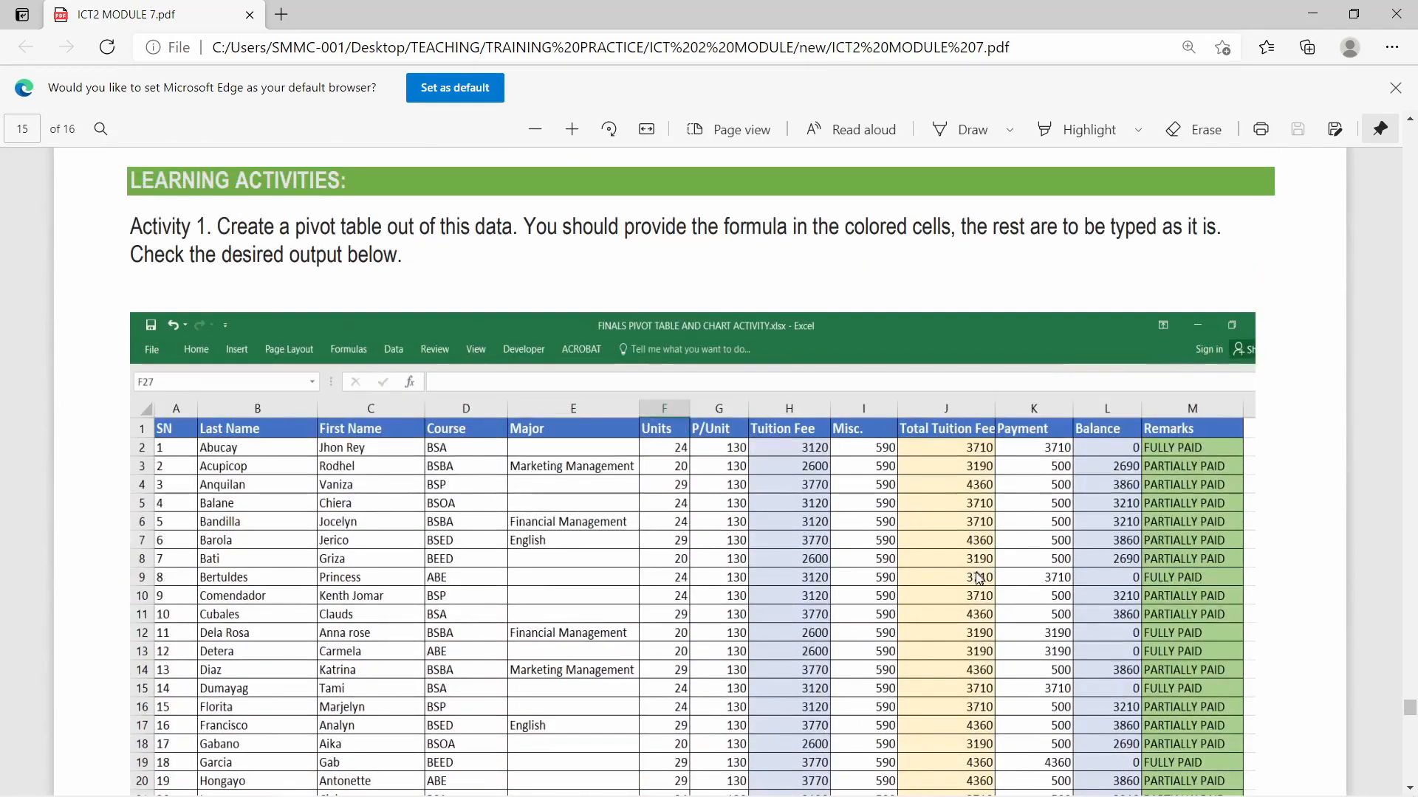
scroll(979, 578, "down", 3)
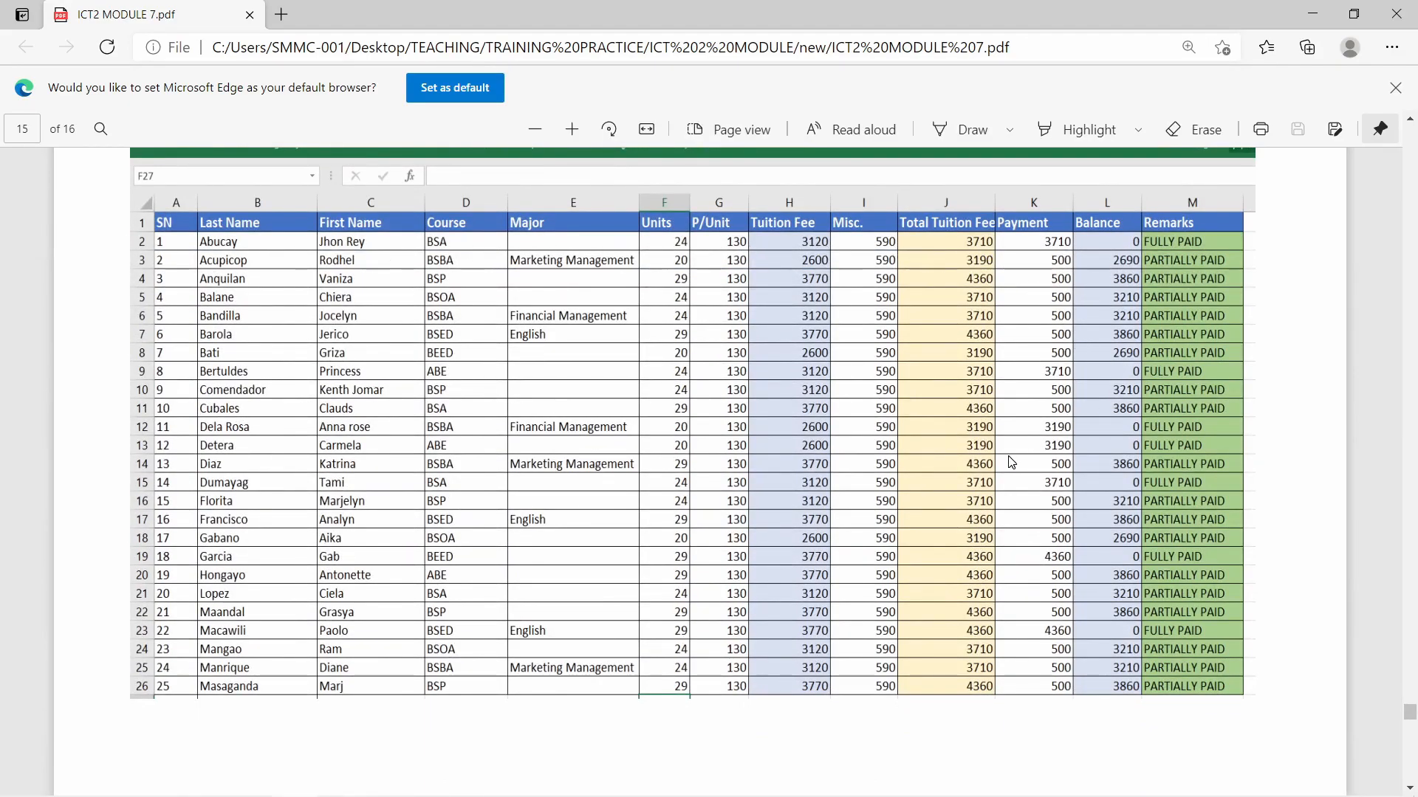
scroll(1009, 462, "up", 5)
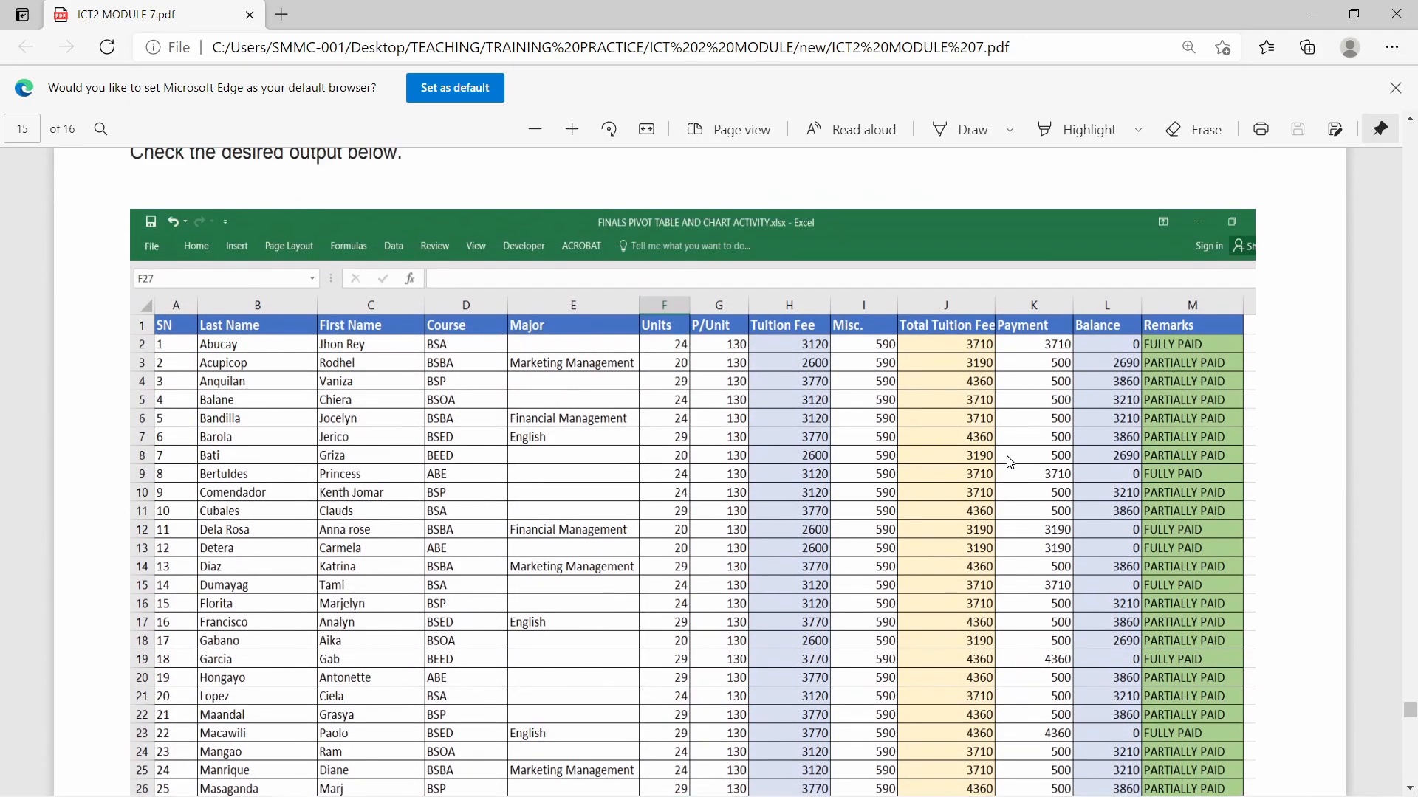
left_click_drag(152, 333, 482, 383)
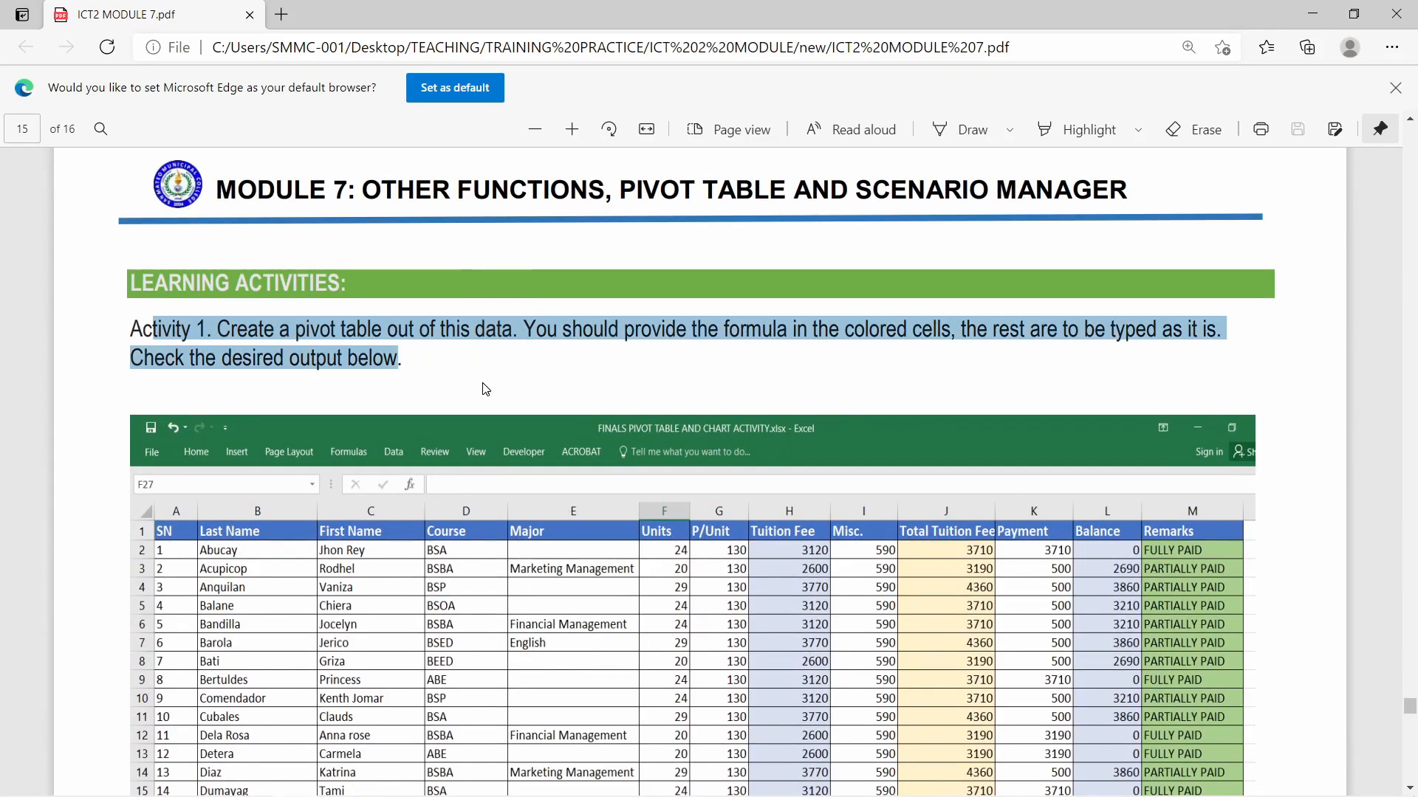
left_click(483, 383)
- Examine Activity 1's student tuition data and the Desired Output pivot table below it
scroll(494, 362, "down", 3)
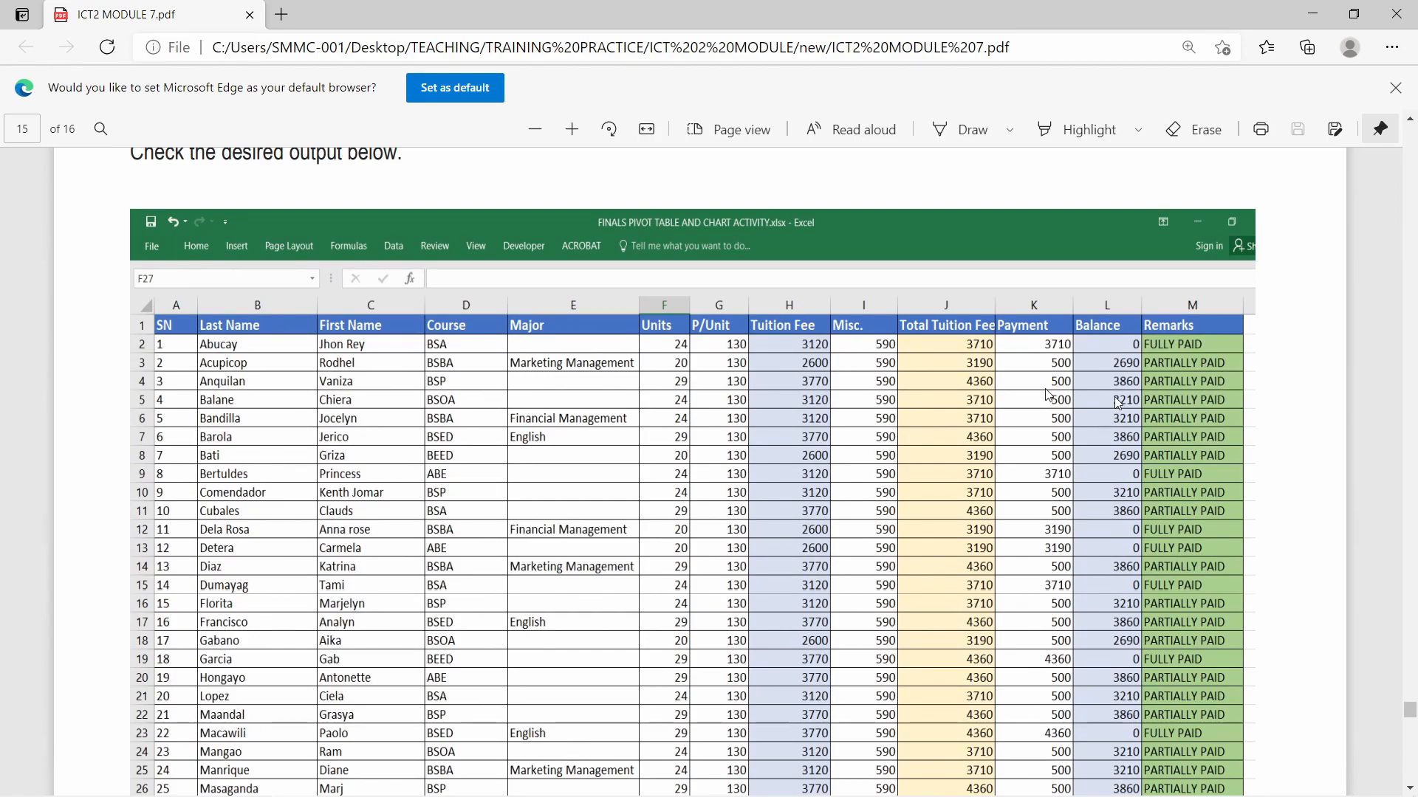
scroll(308, 412, "down", 1)
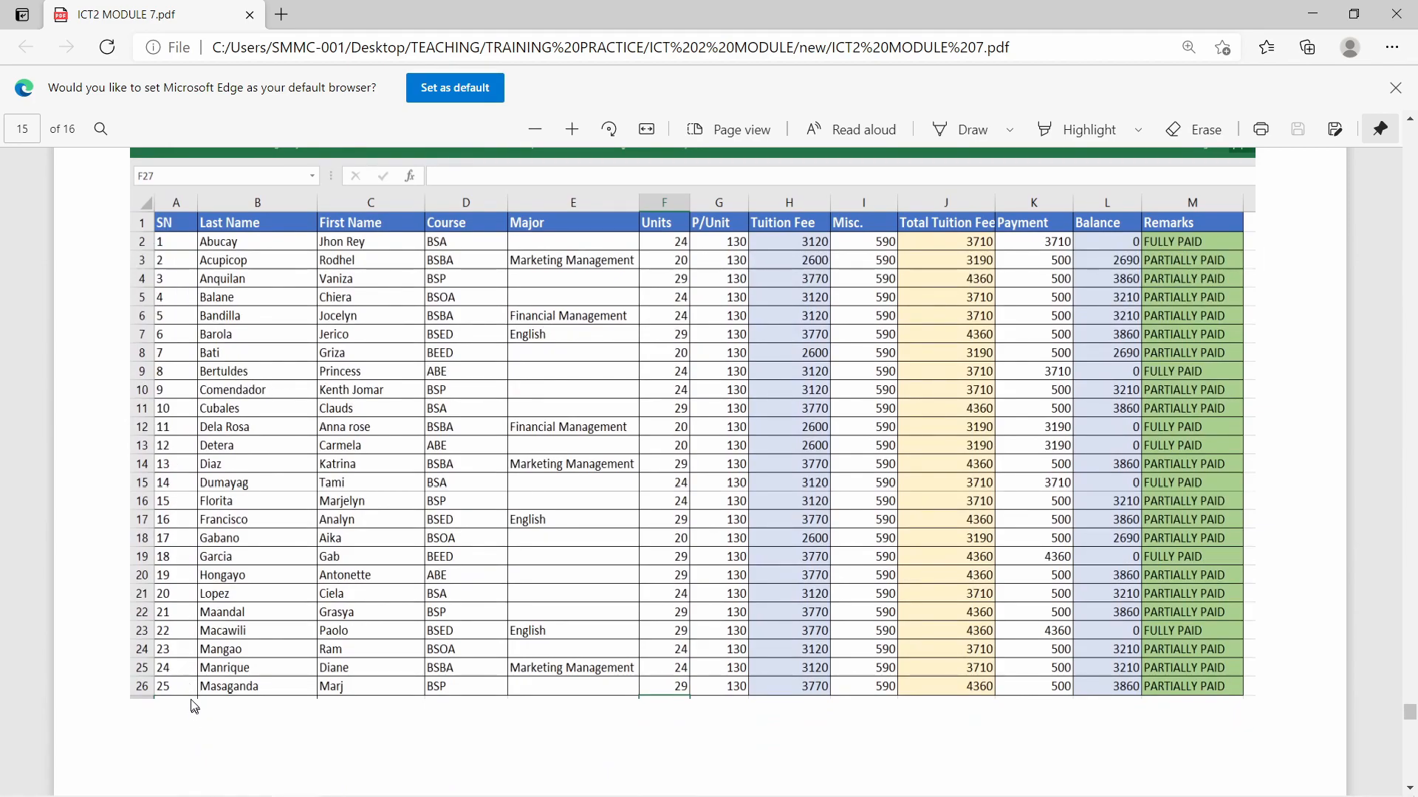
scroll(996, 506, "down", 1)
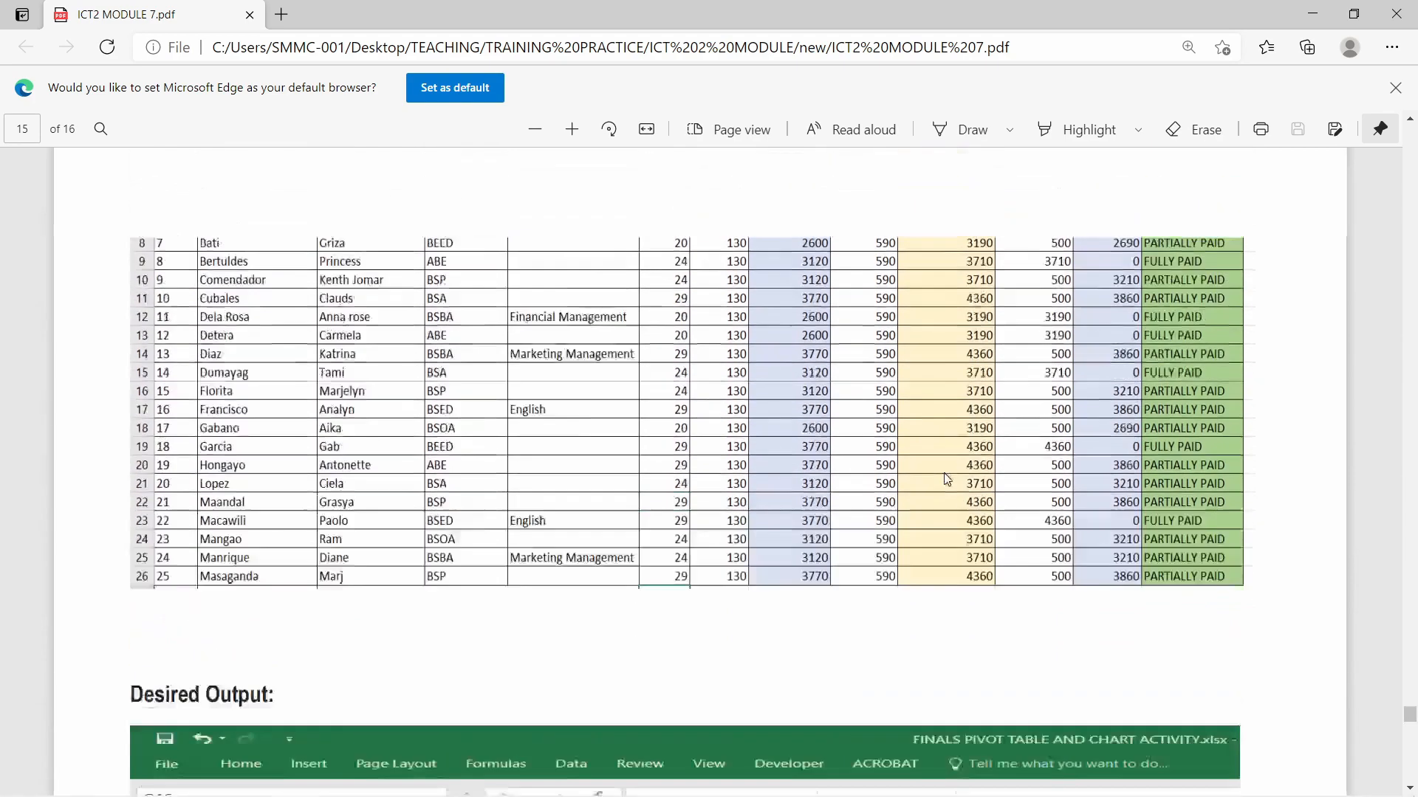
scroll(947, 478, "down", 6)
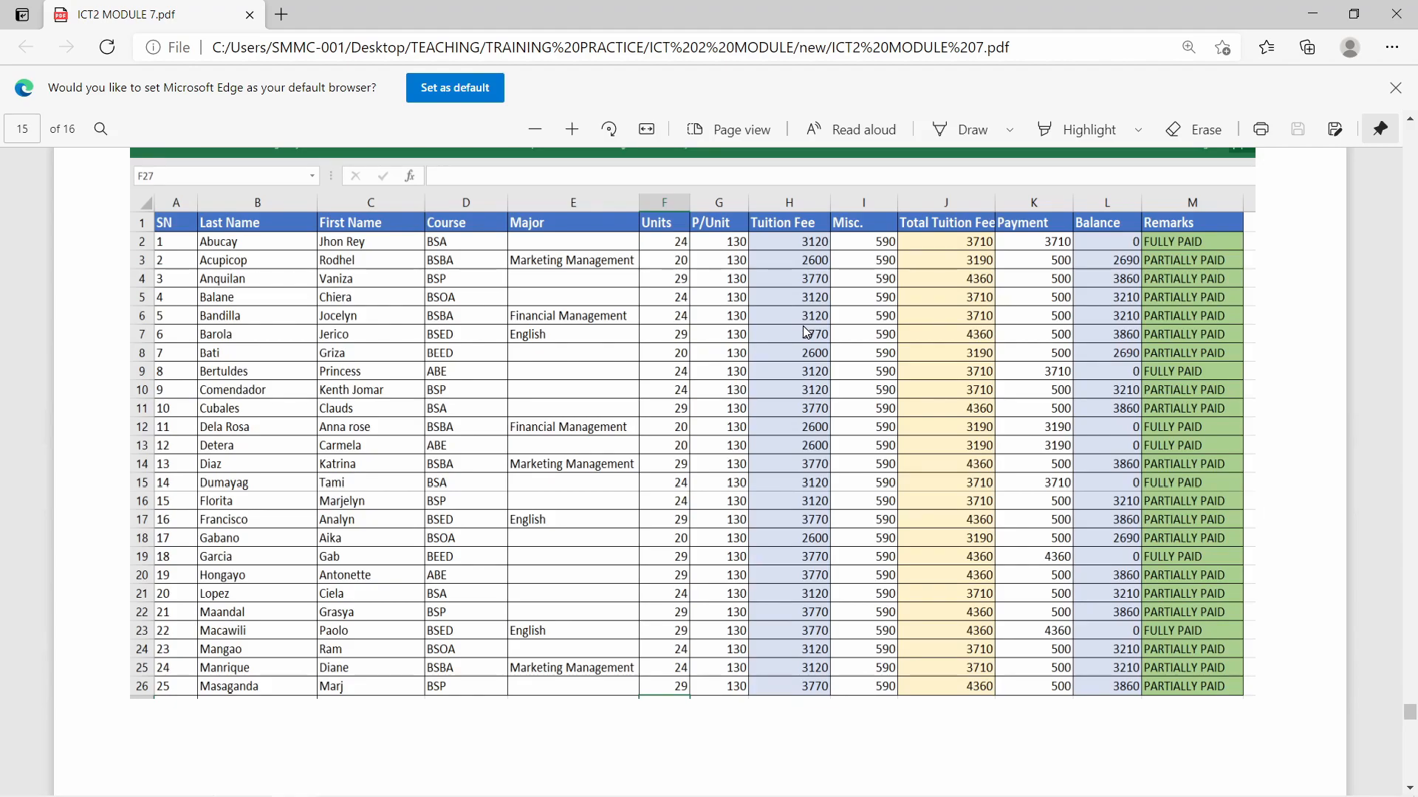
scroll(819, 340, "down", 9)
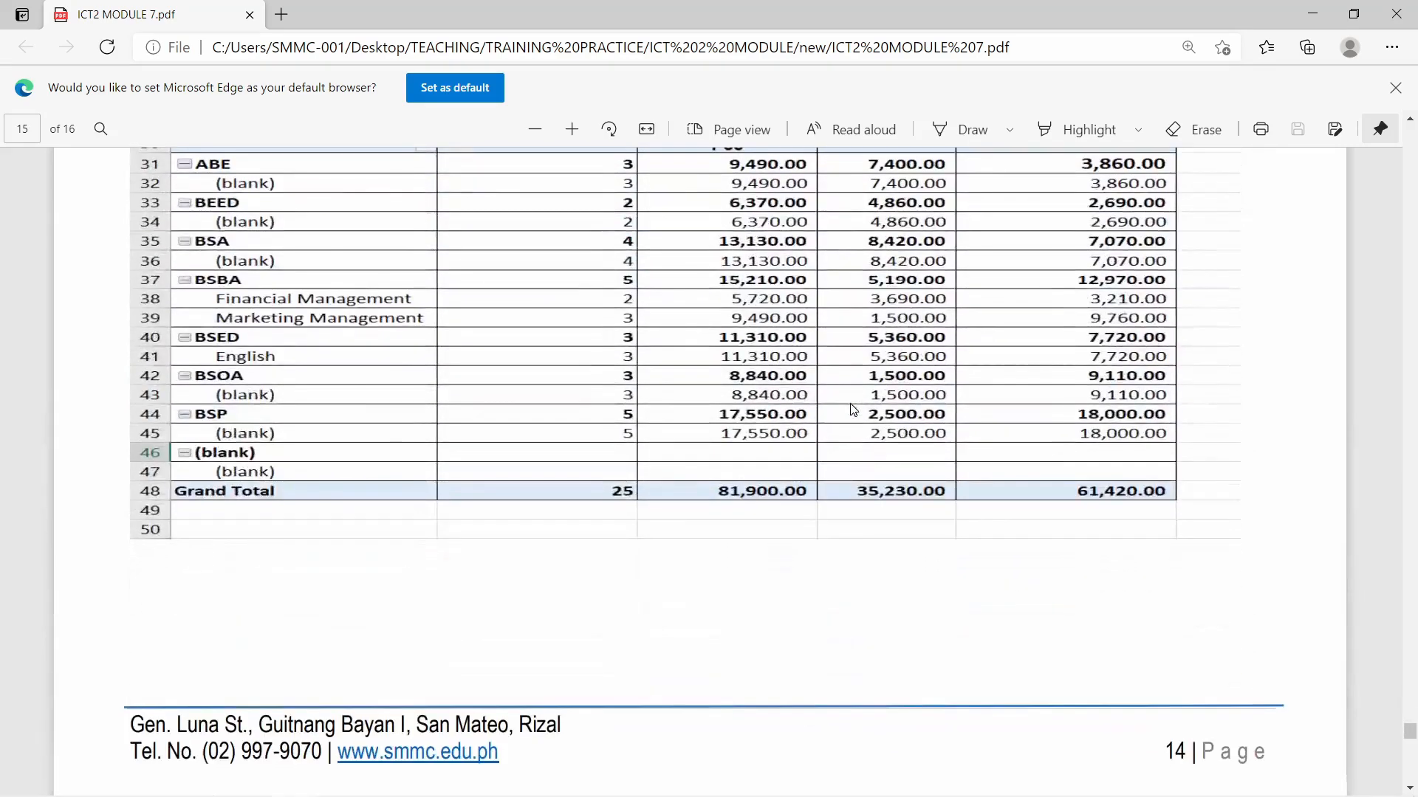
scroll(389, 405, "up", 2)
scroll(391, 406, "down", 2)
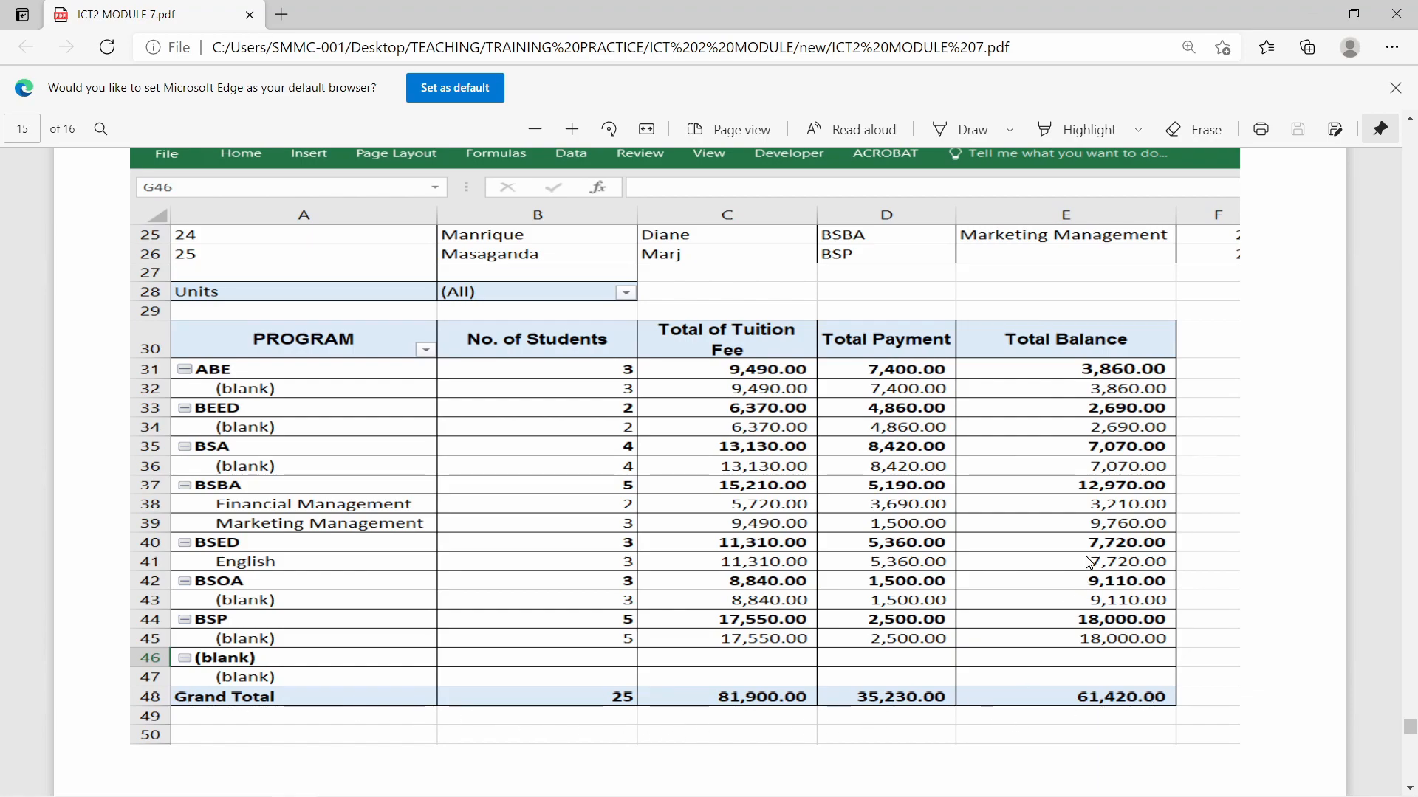
- Compare the Activity 1 instructions and colored formula columns again with the Desired Output pivot table
scroll(1091, 546, "up", 10)
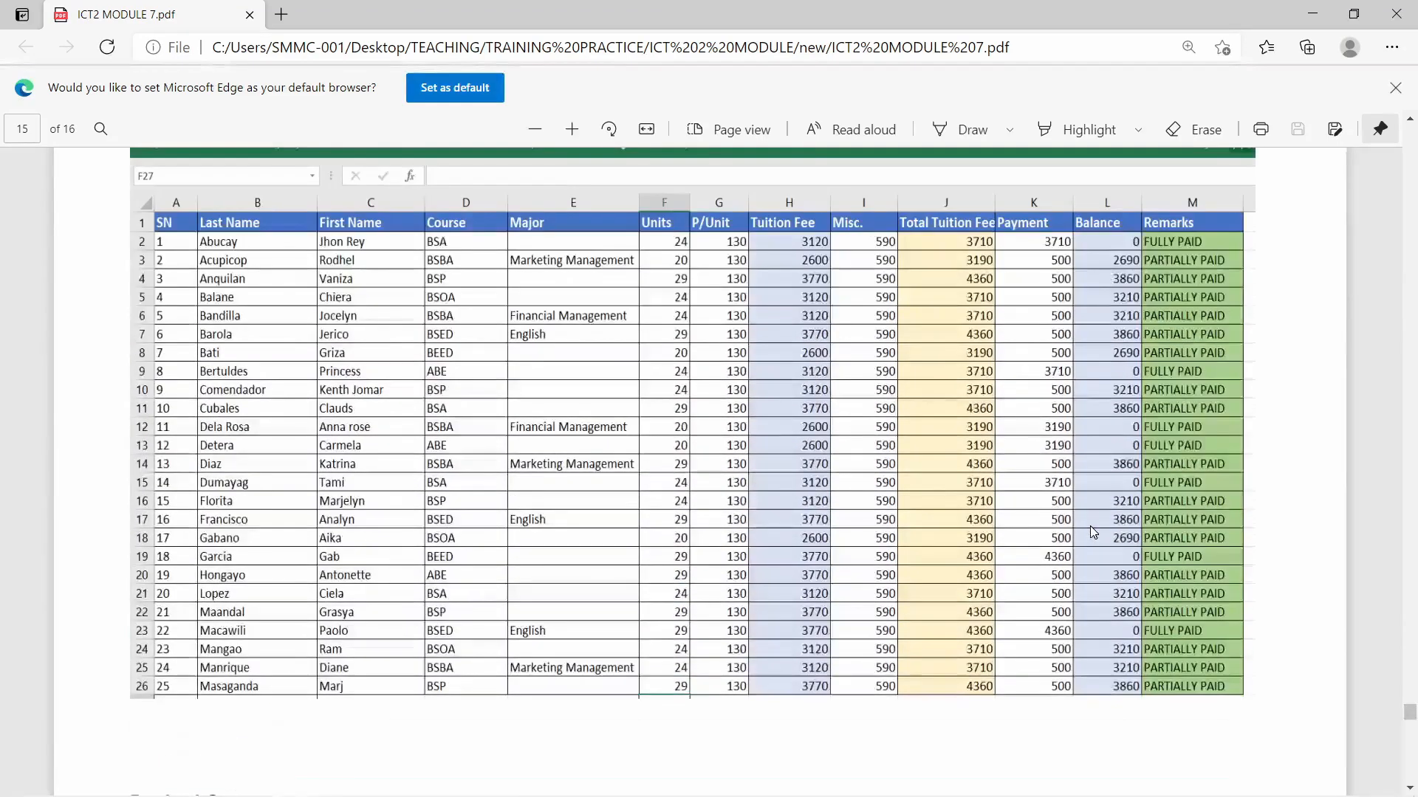
scroll(1090, 526, "up", 3)
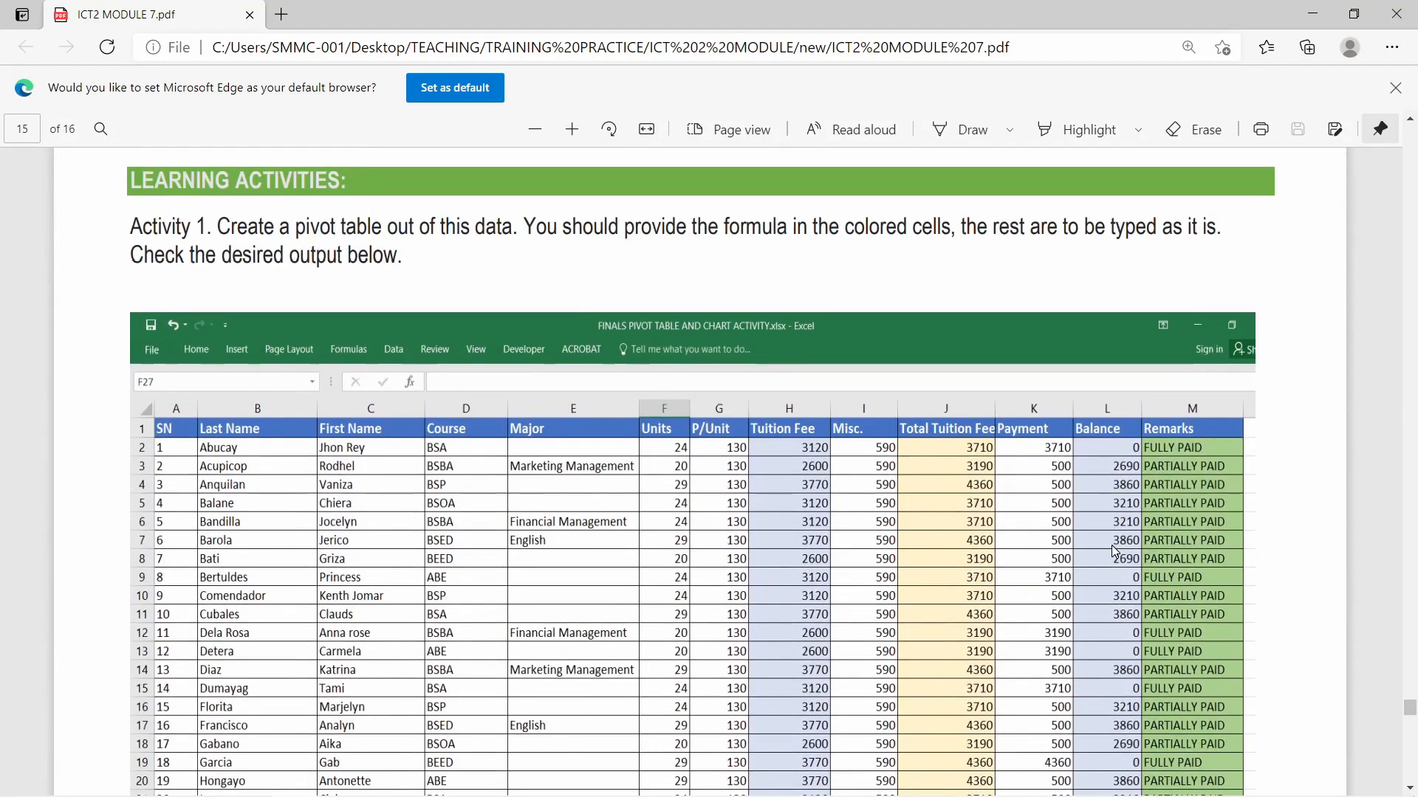
scroll(1111, 544, "down", 8)
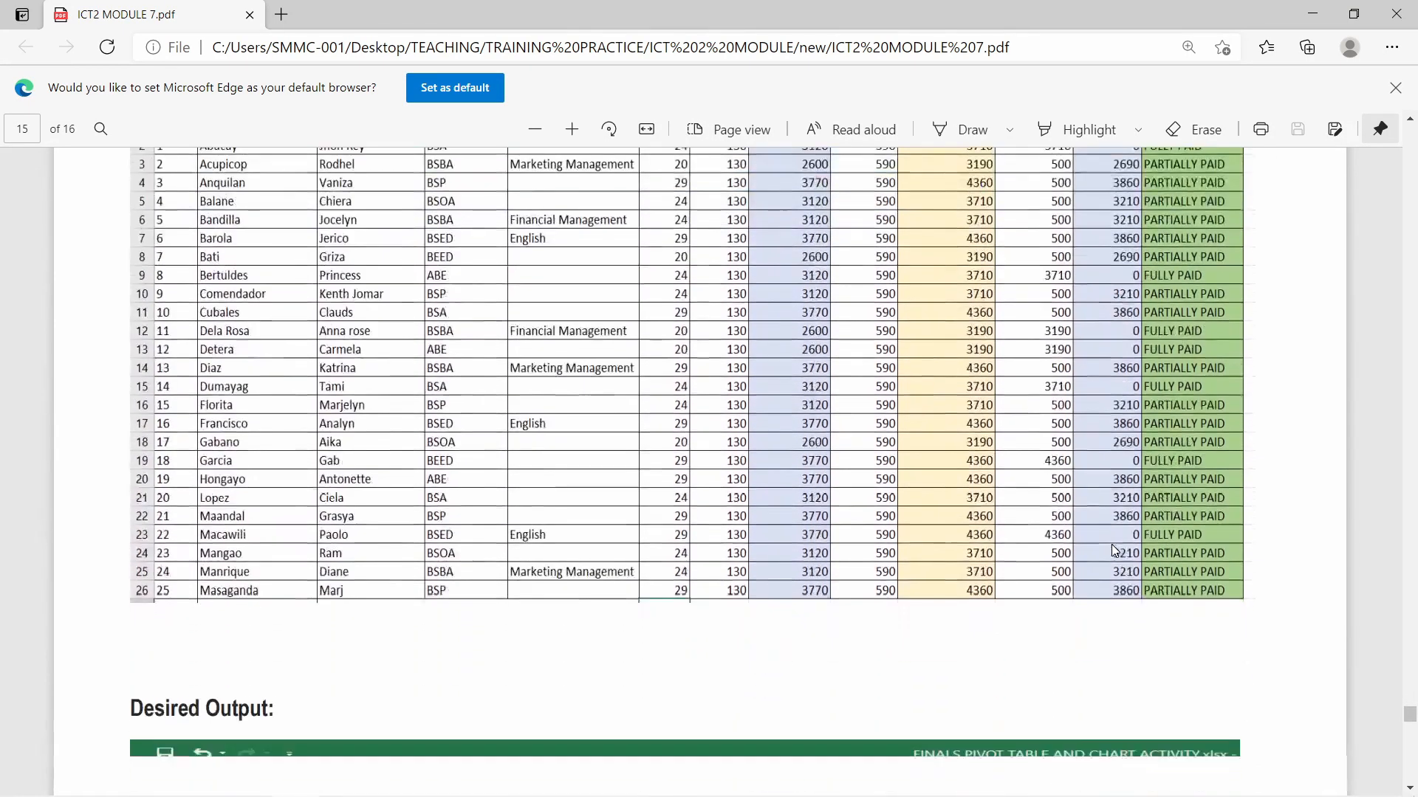
scroll(1111, 543, "down", 10)
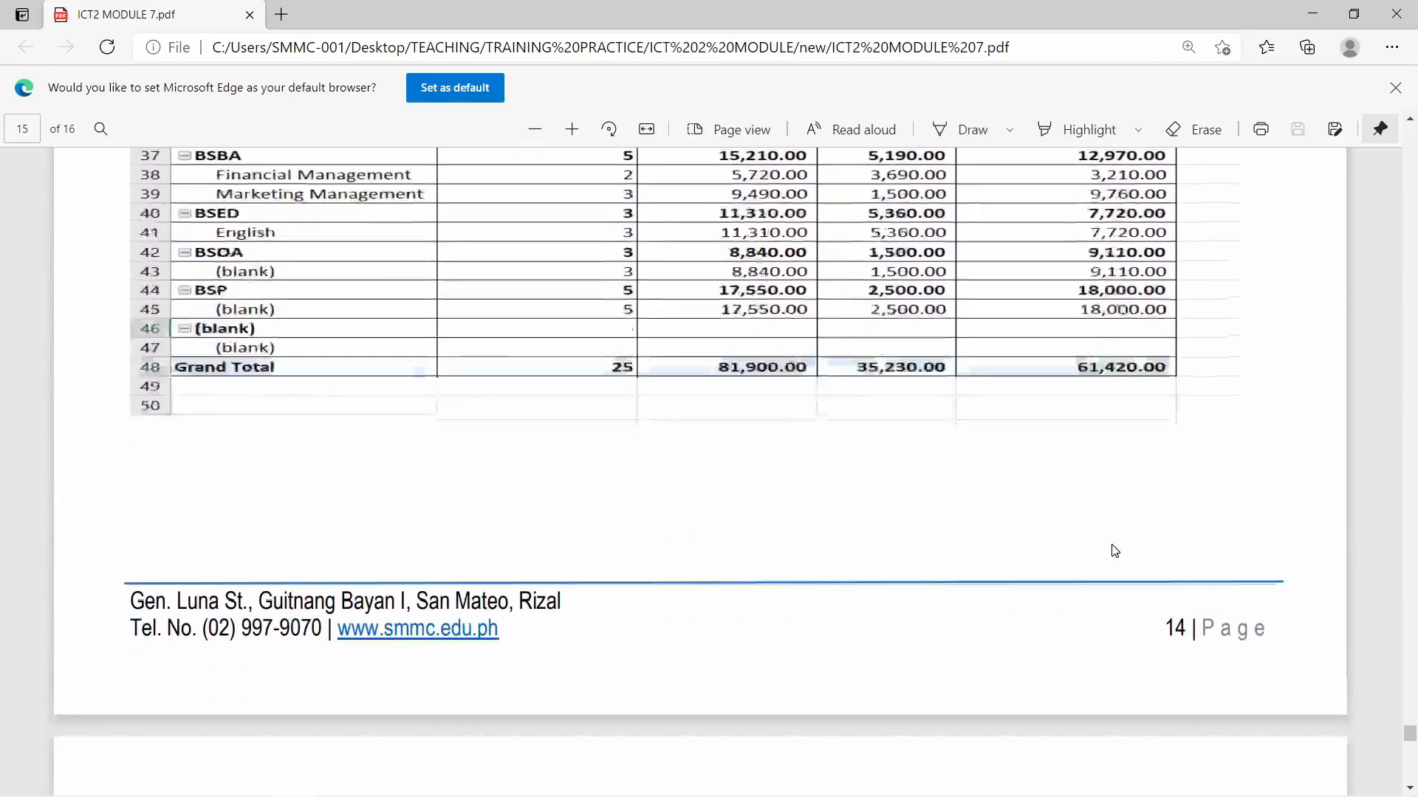
scroll(1114, 550, "down", 2)
- Go back to the Scenario Manager illustration on page 13 of the PDF and check the system date and time
scroll(1114, 550, "up", 10)
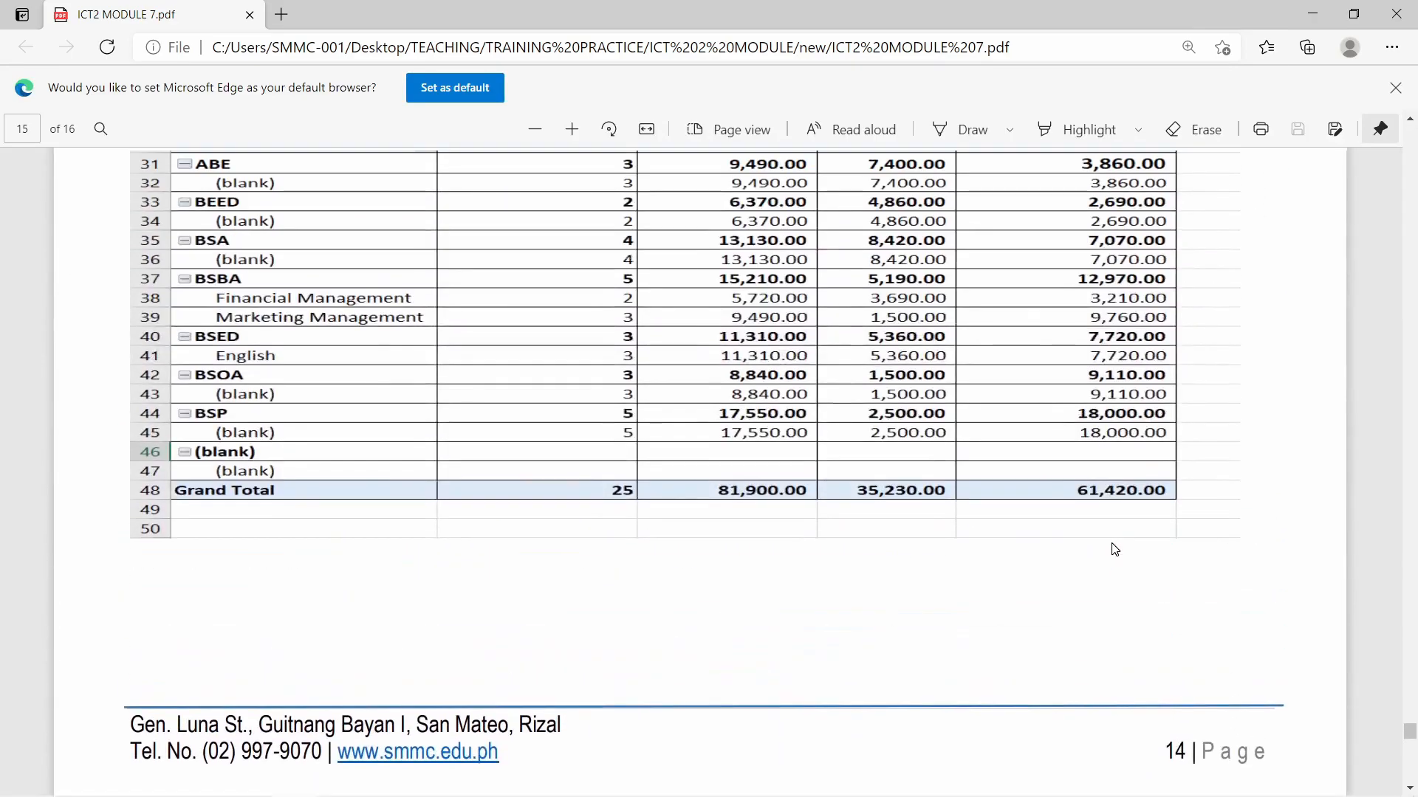
scroll(1110, 545, "up", 15)
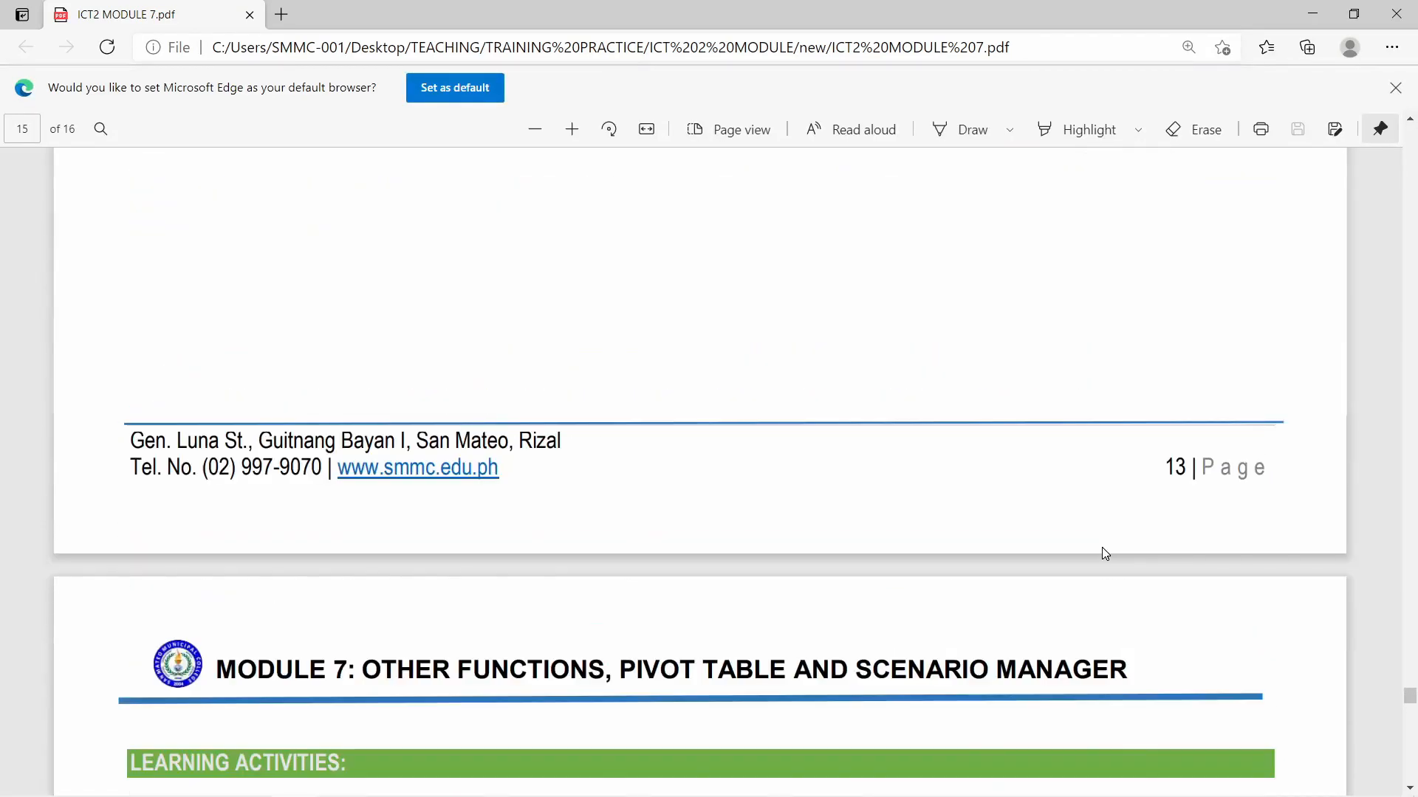
scroll(1102, 549, "down", 1)
scroll(1103, 549, "up", 10)
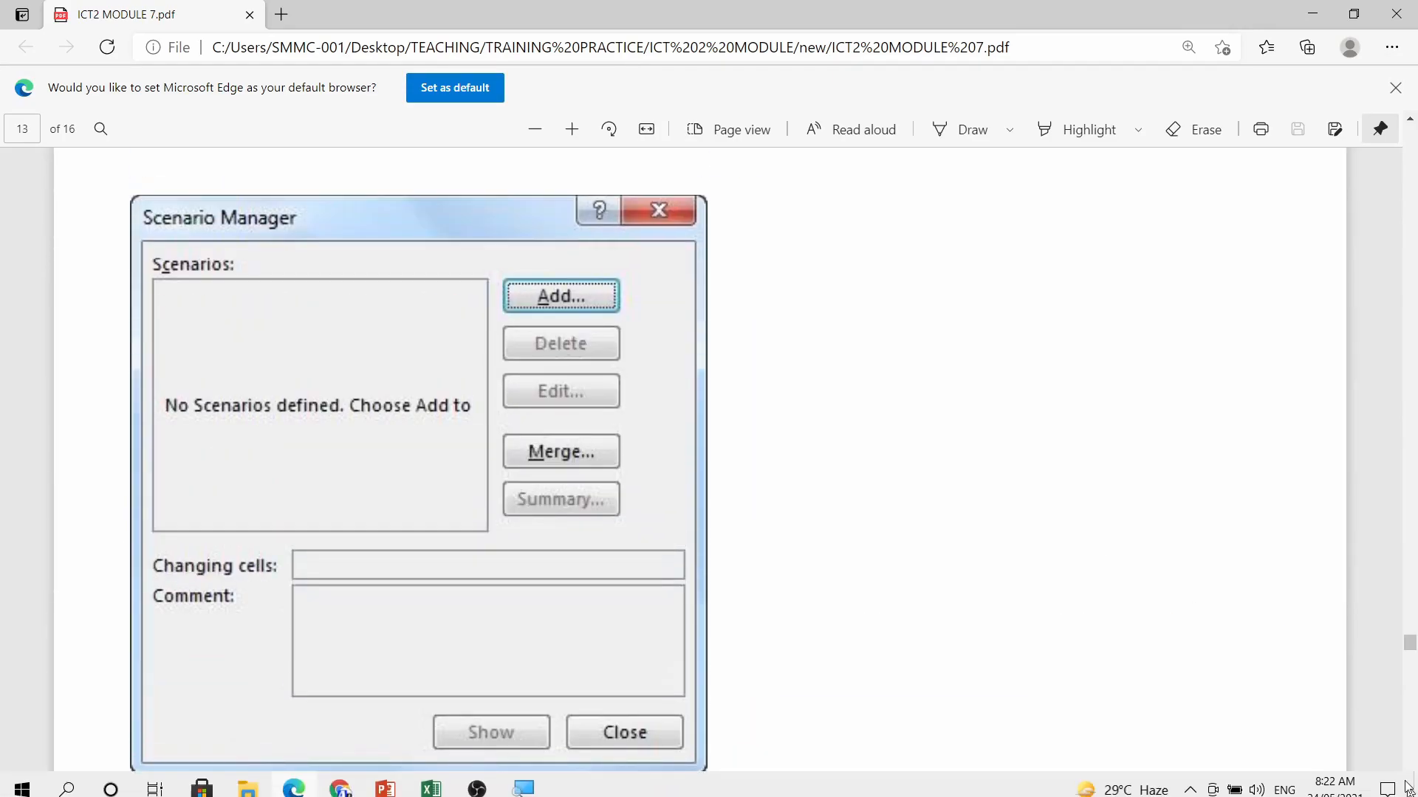
left_click(1325, 792)
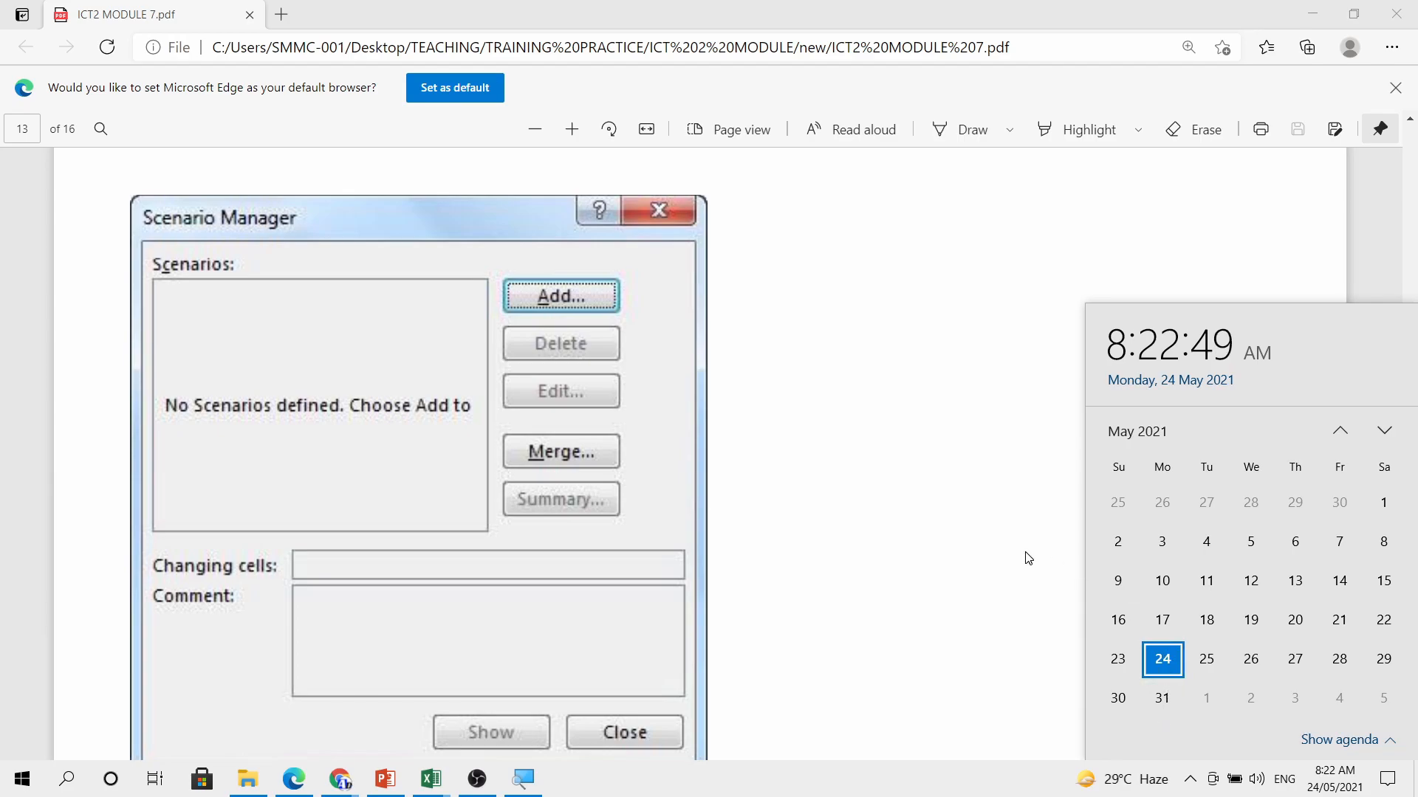
left_click(960, 435)
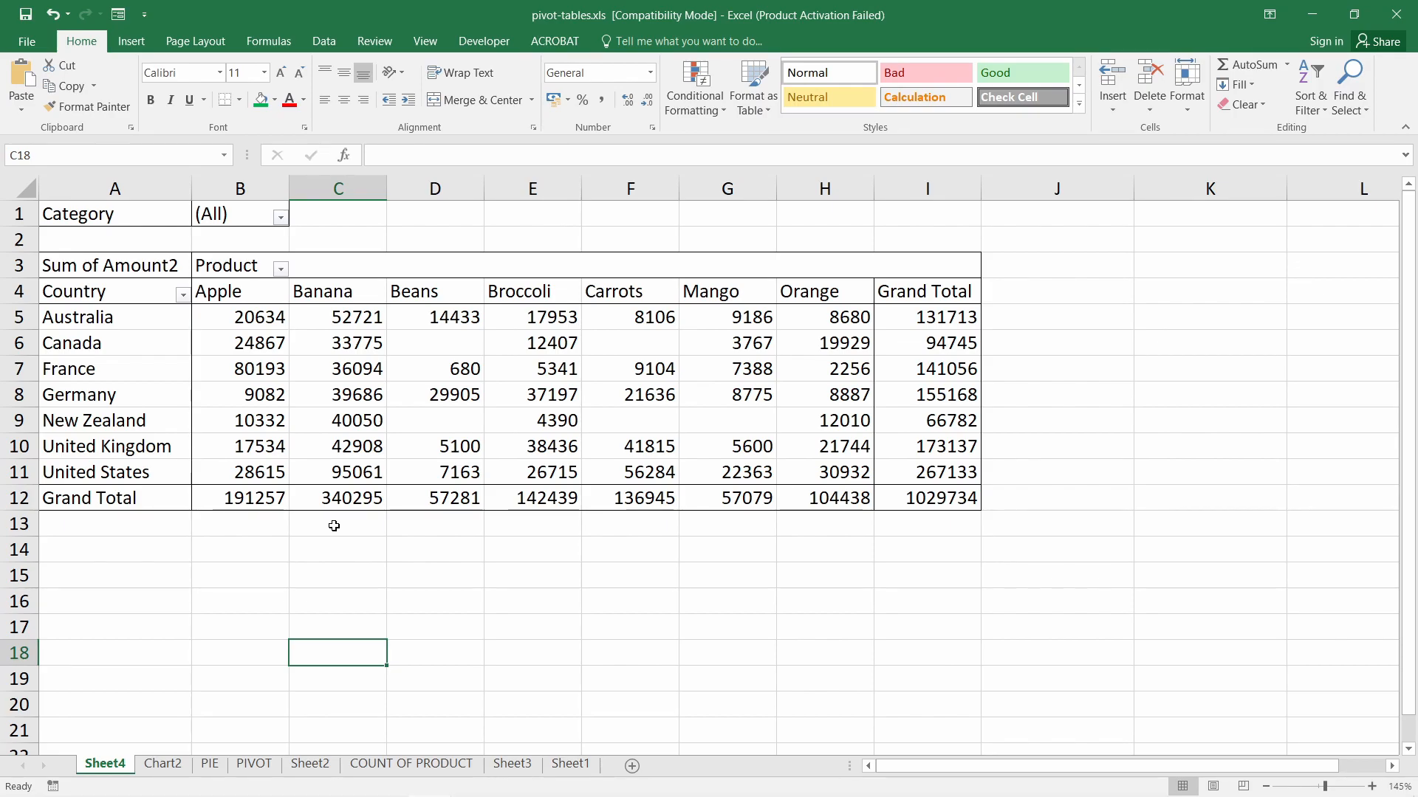
- Examine the labels and Grand Total values of the Sheet4 pivot table in pivot-tables.xls, and view the Chart2 pie chart before returning to Sheet4
left_click(121, 266)
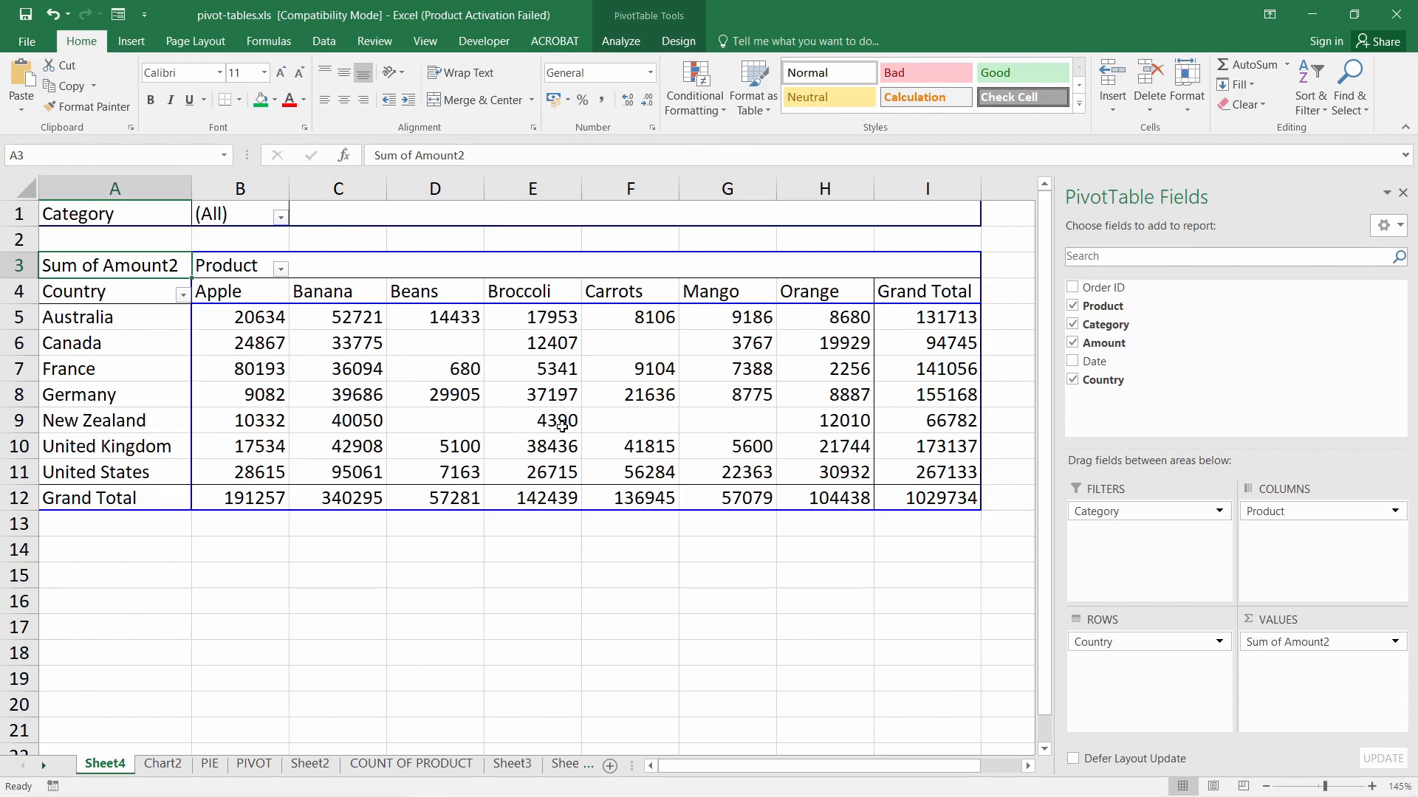
left_click(690, 400)
left_click(925, 304)
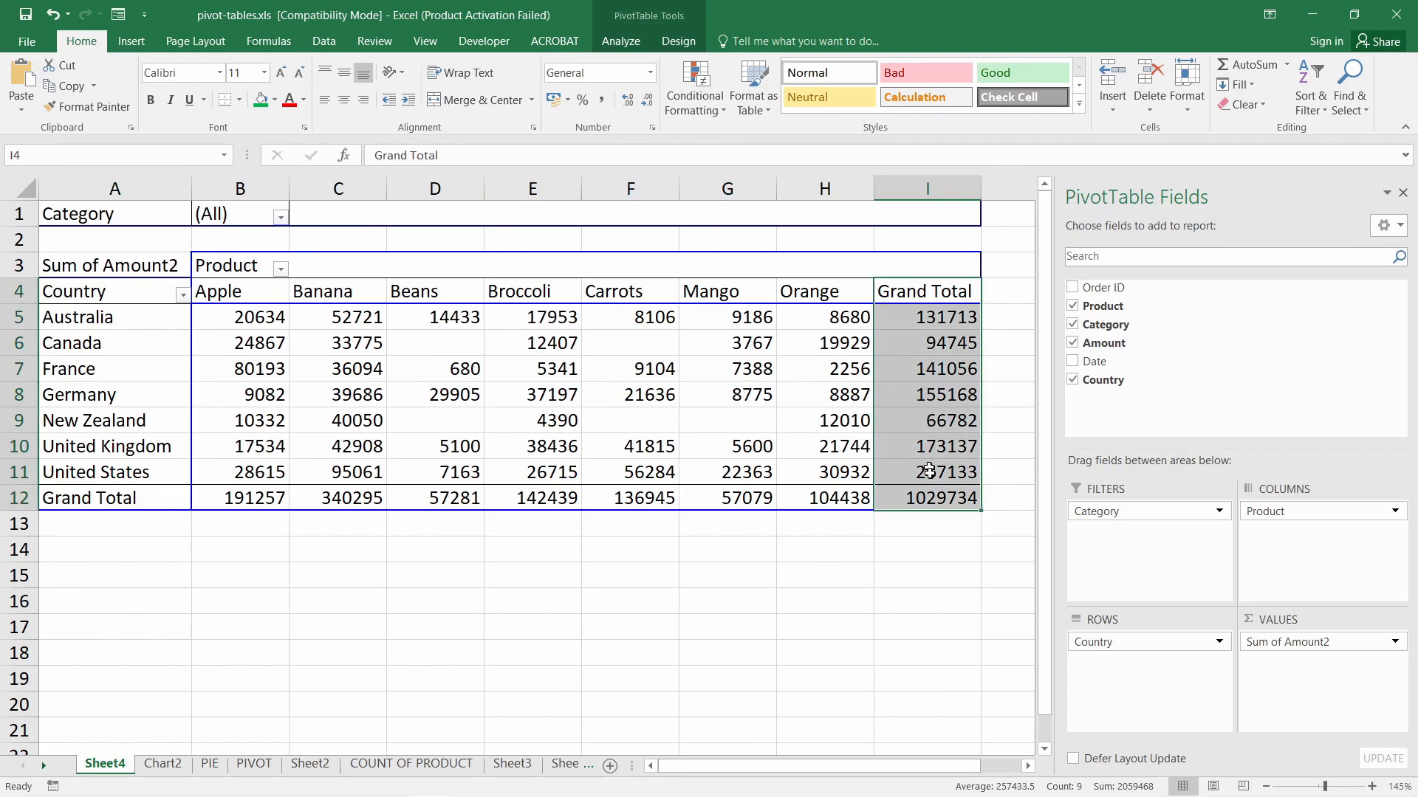
left_click(932, 500)
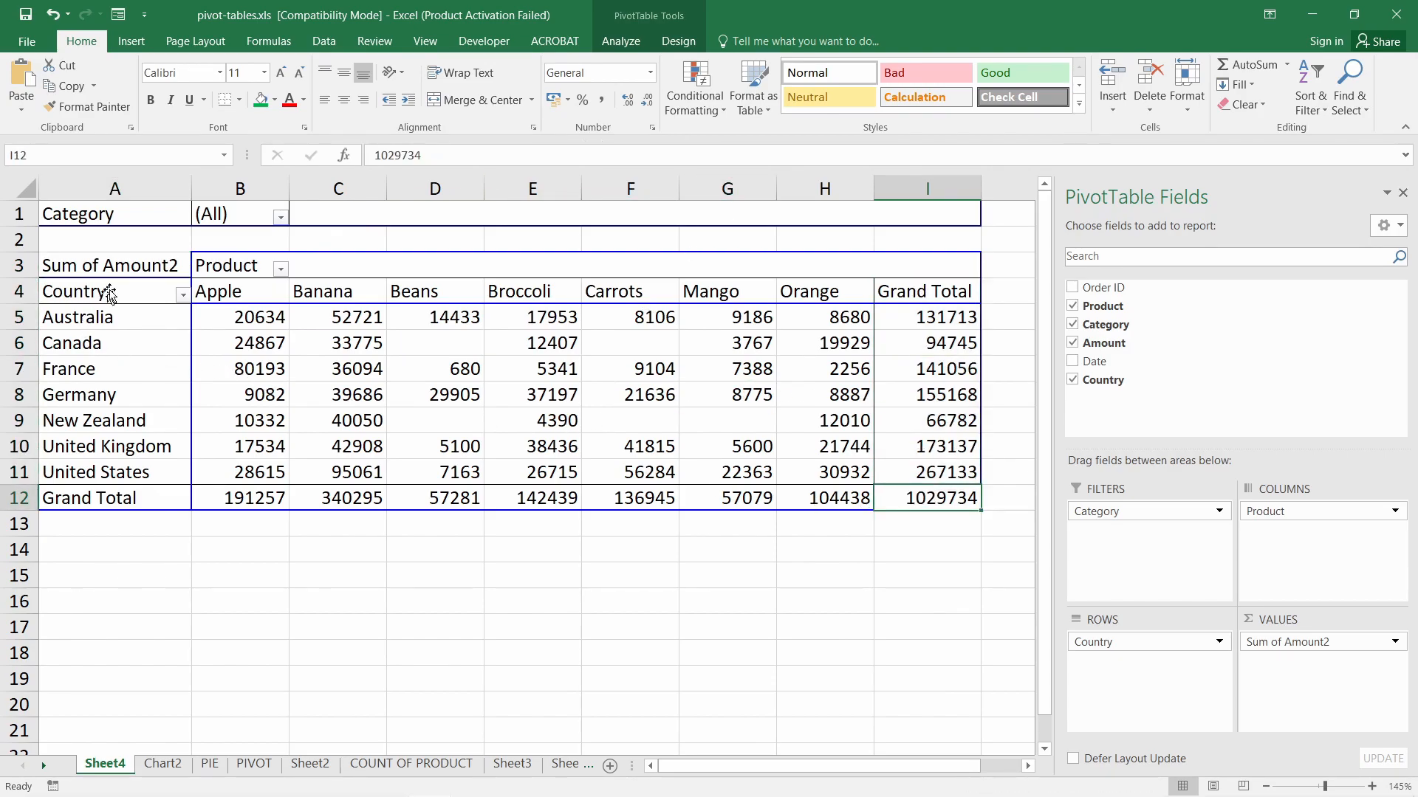
left_click(120, 250)
left_click(329, 414)
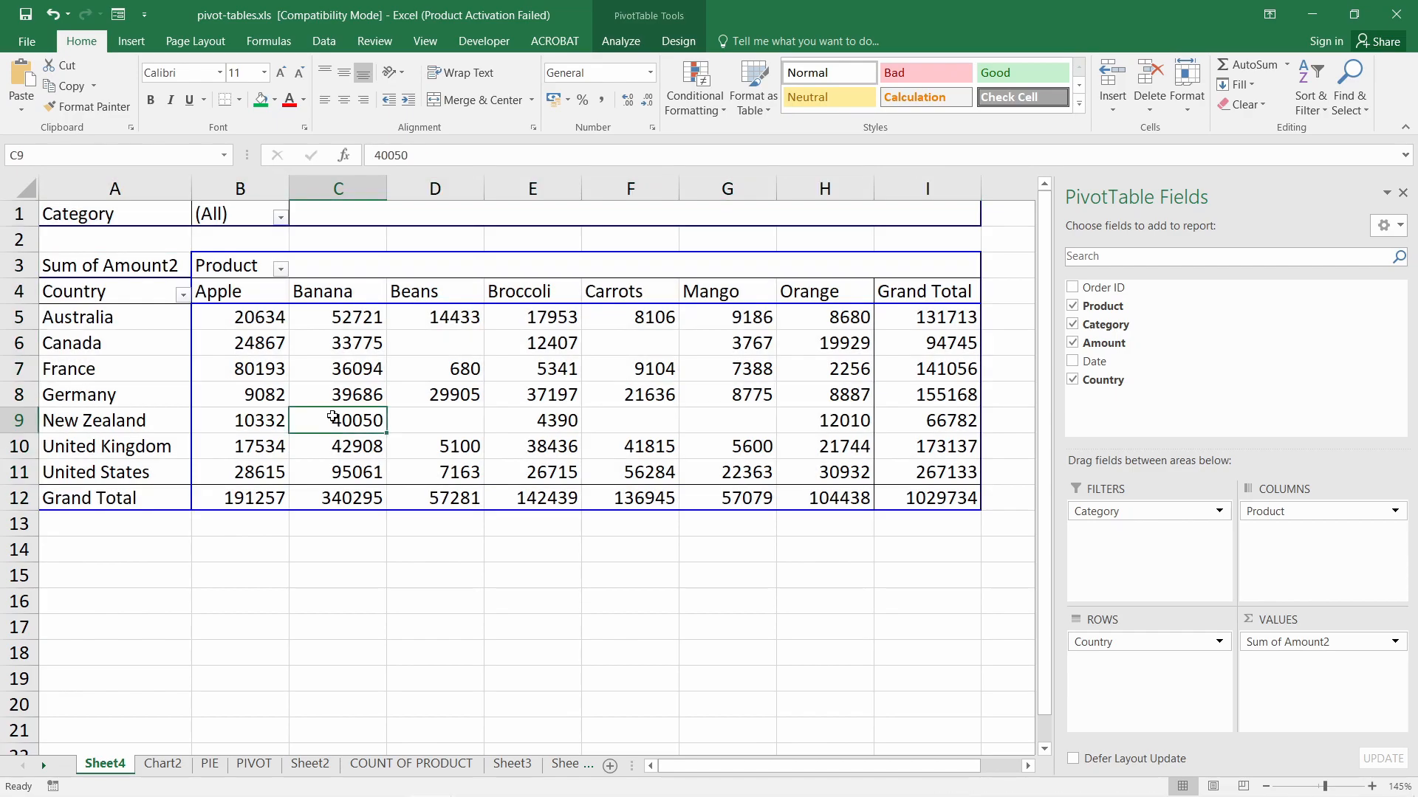
left_click(162, 765)
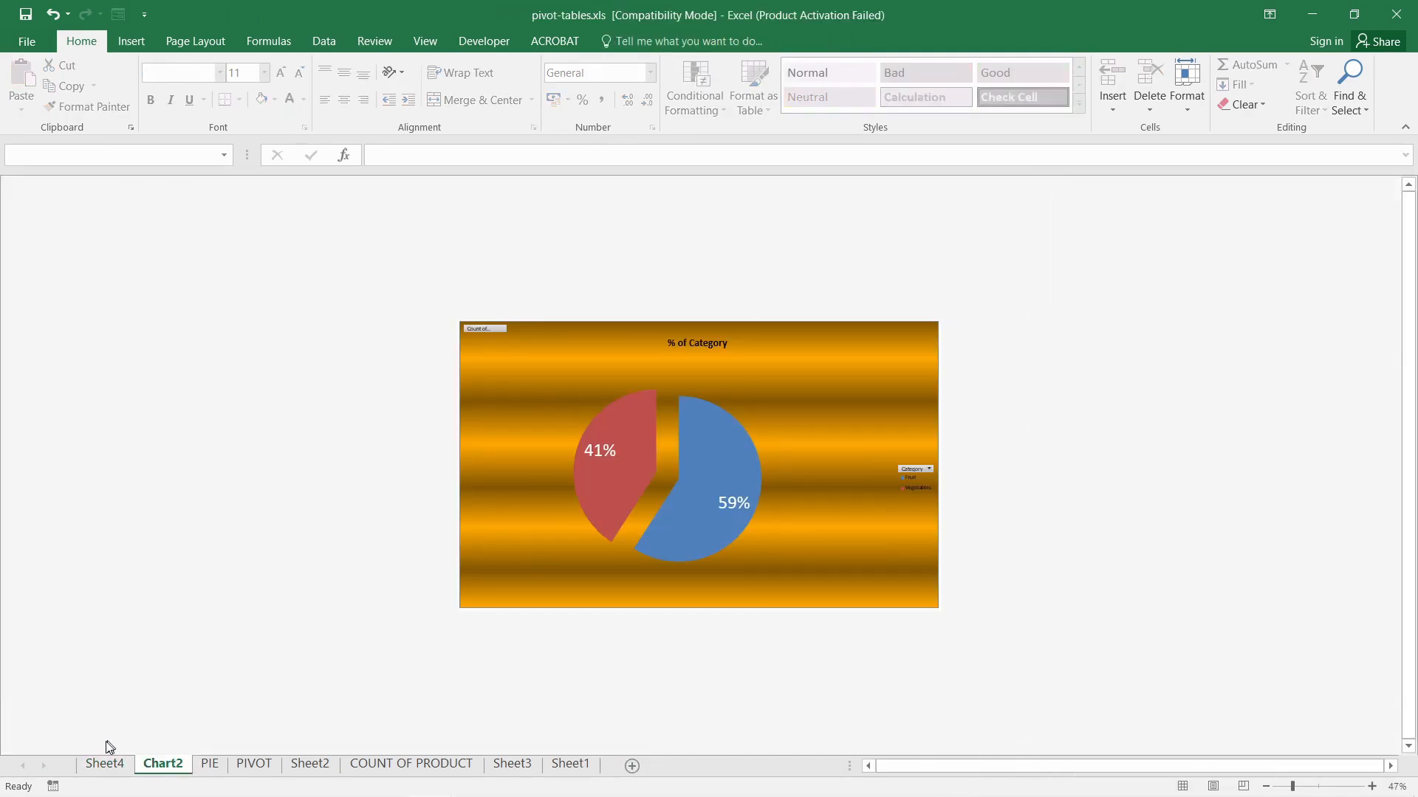
left_click(123, 766)
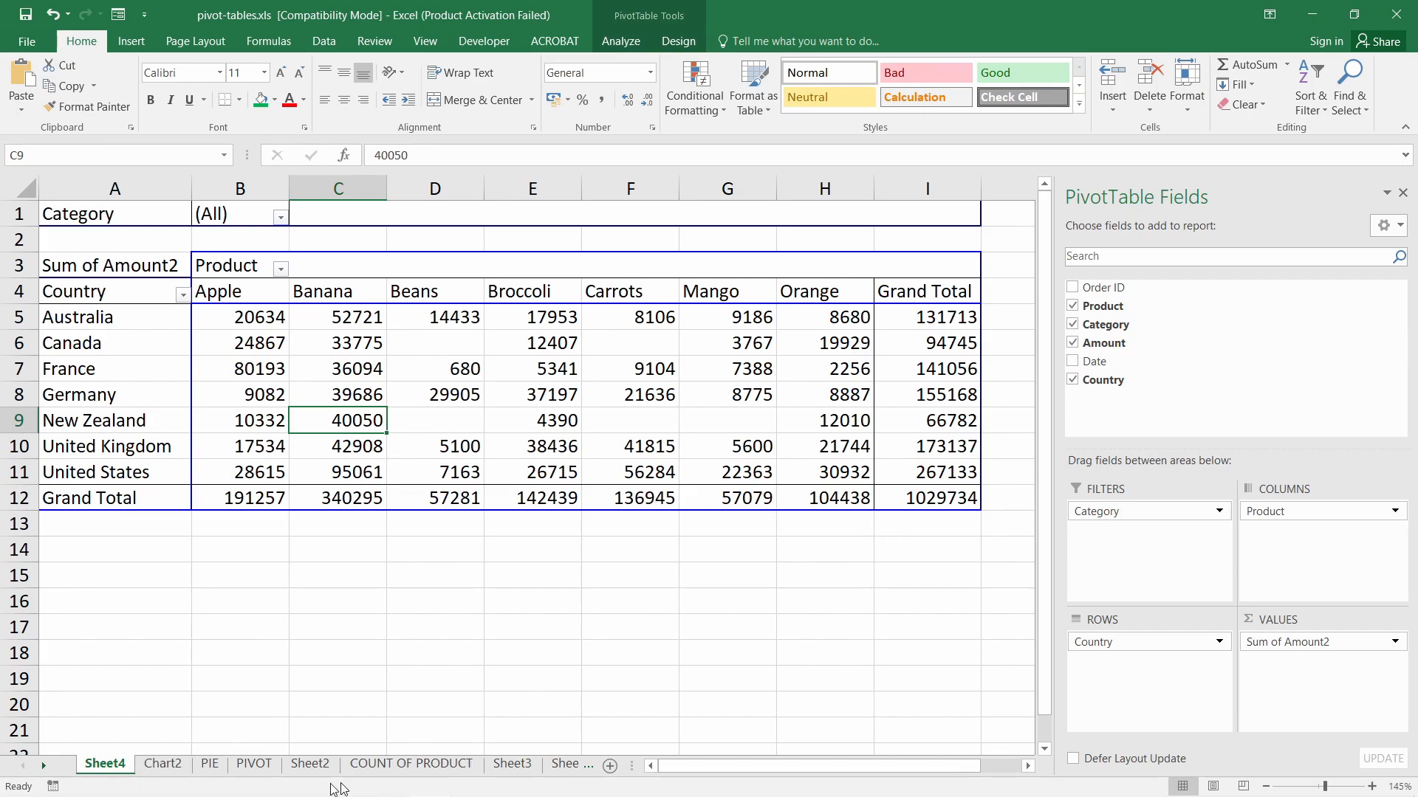
- View the category count table on the PIE sheet and compare it with the Chart2 pie chart
left_click(176, 767)
left_click(222, 769)
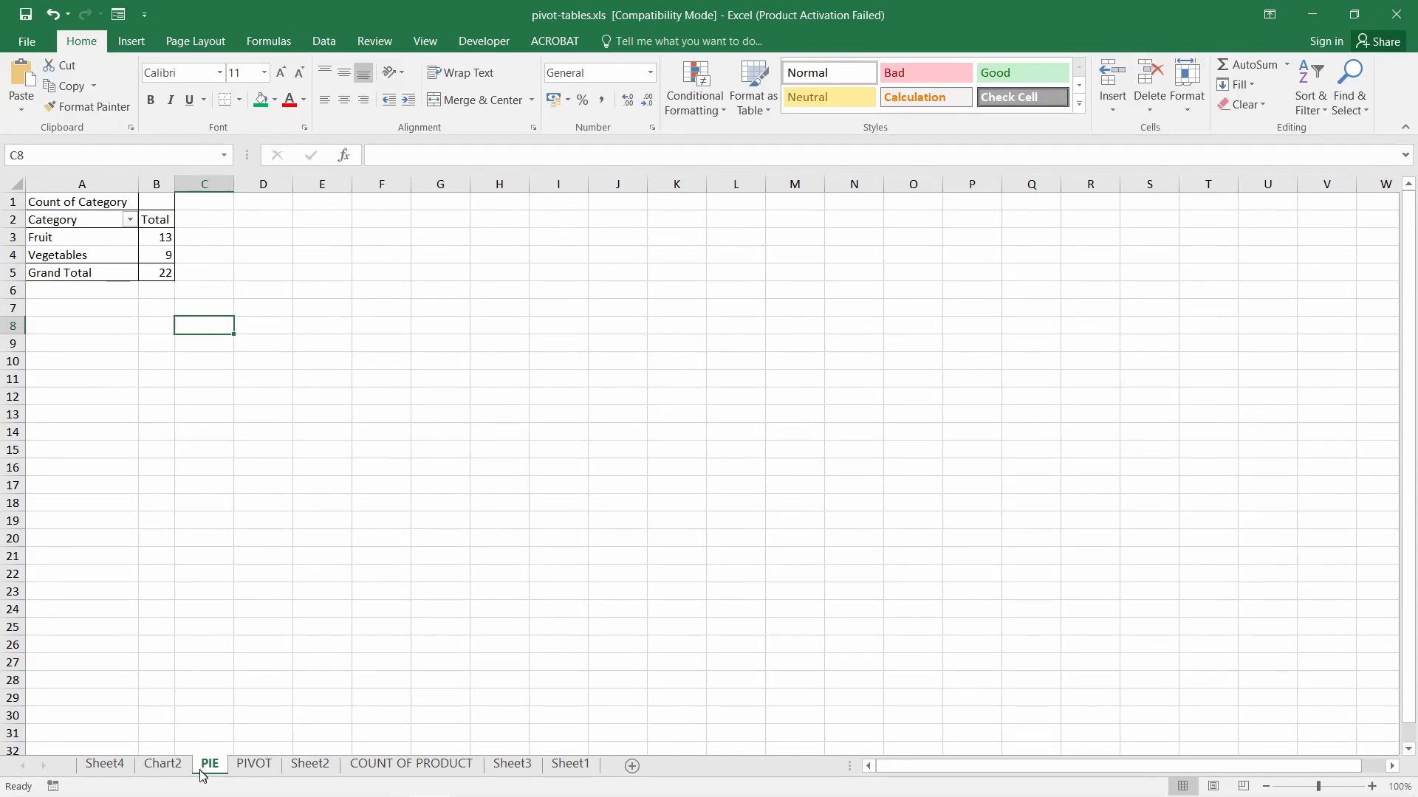
left_click(164, 765)
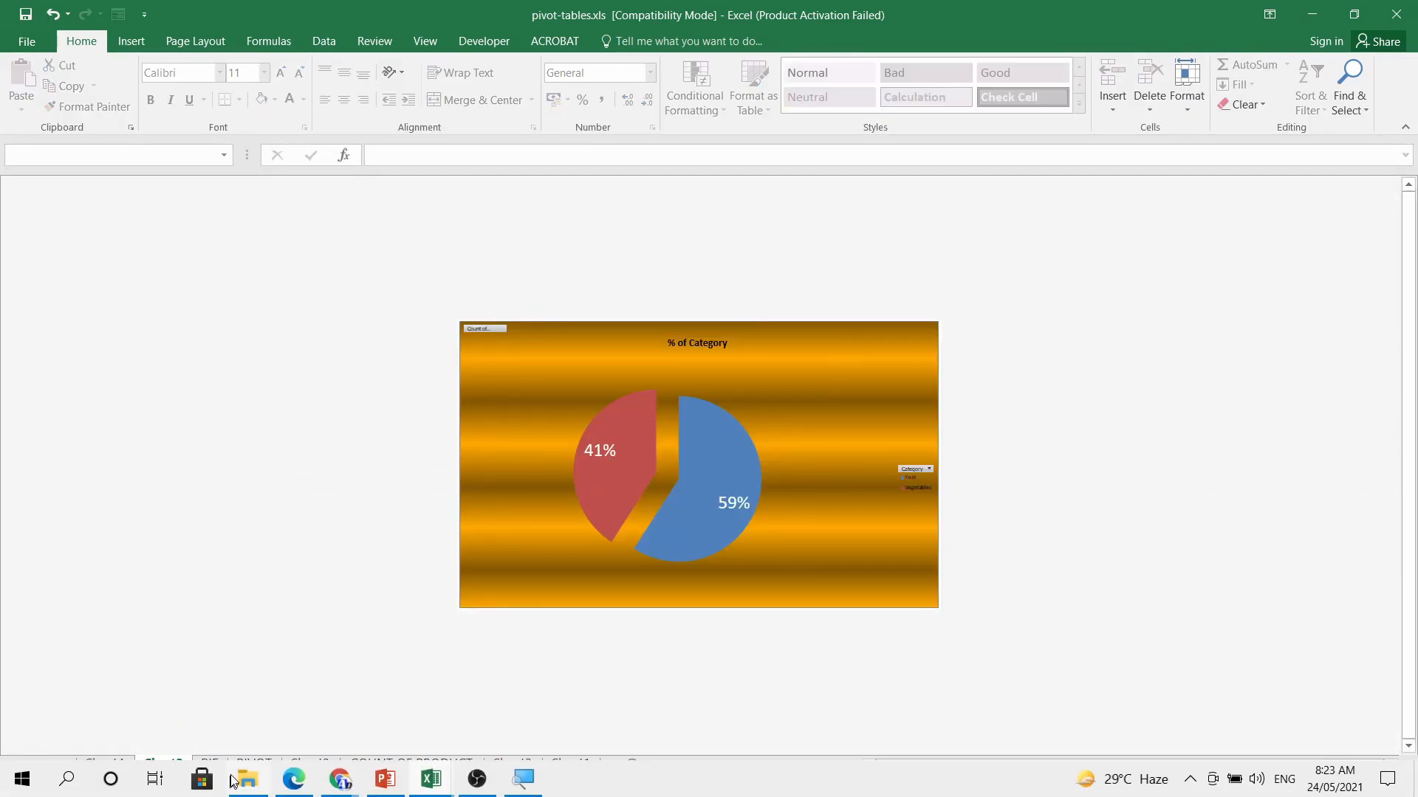
left_click(211, 765)
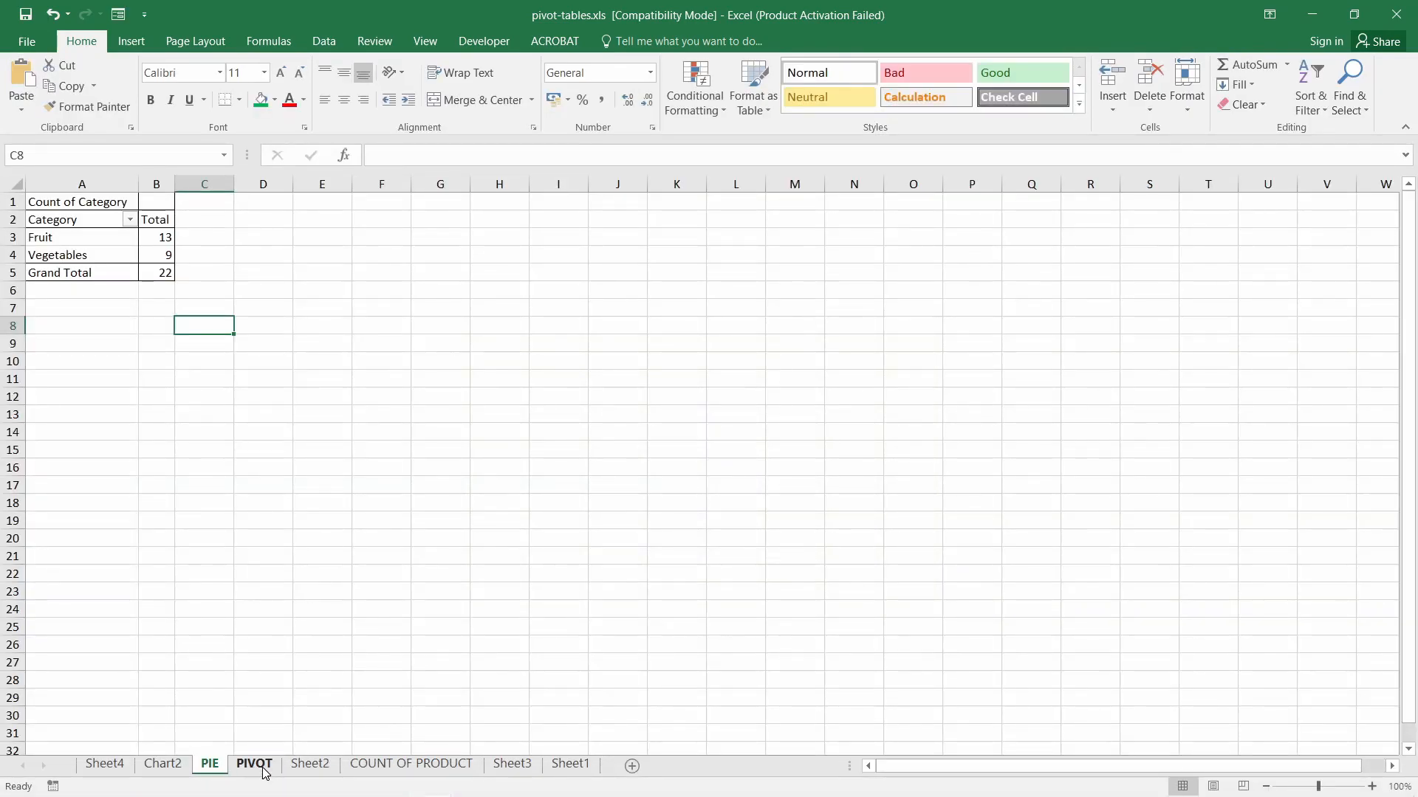
- Examine the PIVOT sheet's order data alongside its pivot table filtered by Country and Date
left_click(259, 768)
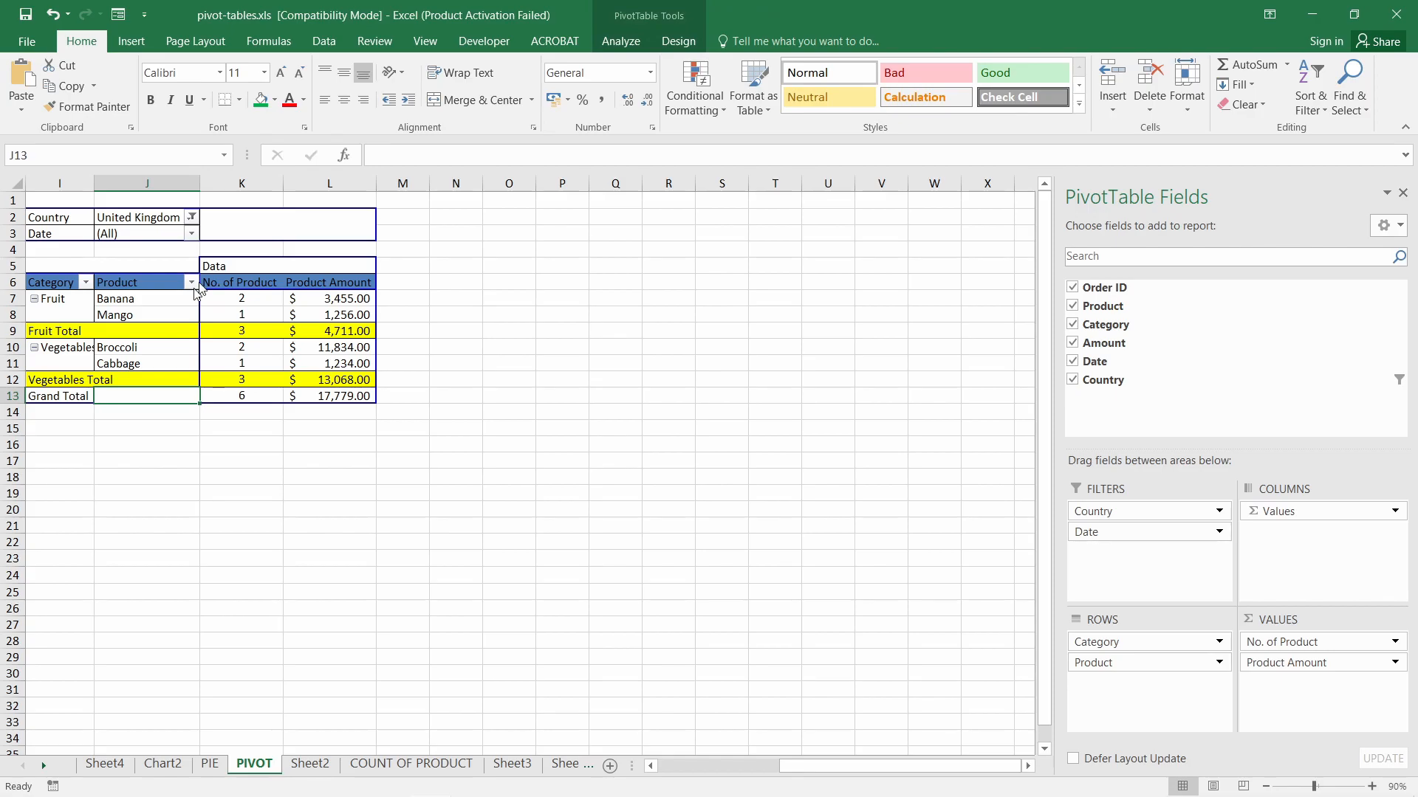
left_click(52, 289)
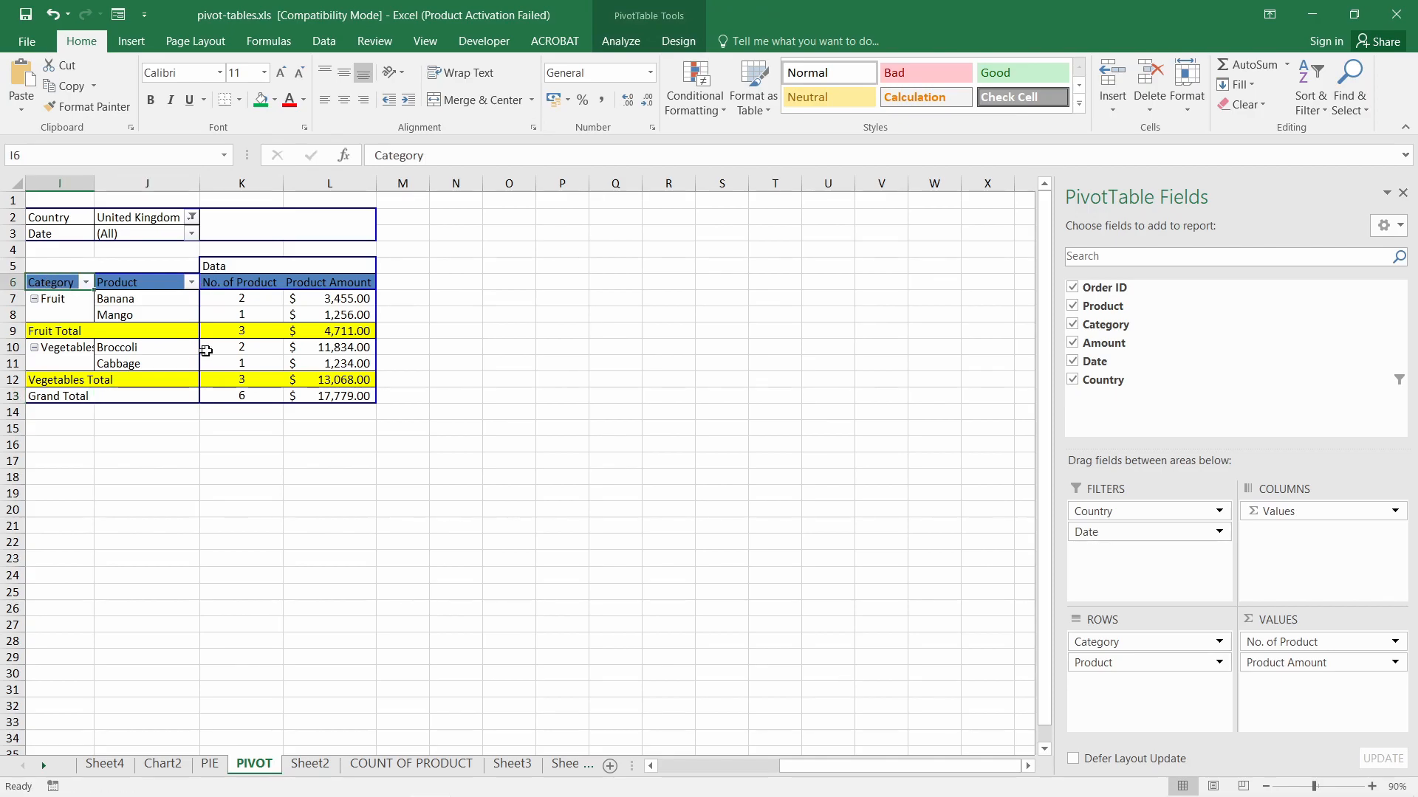
scroll(356, 389, "up", 5)
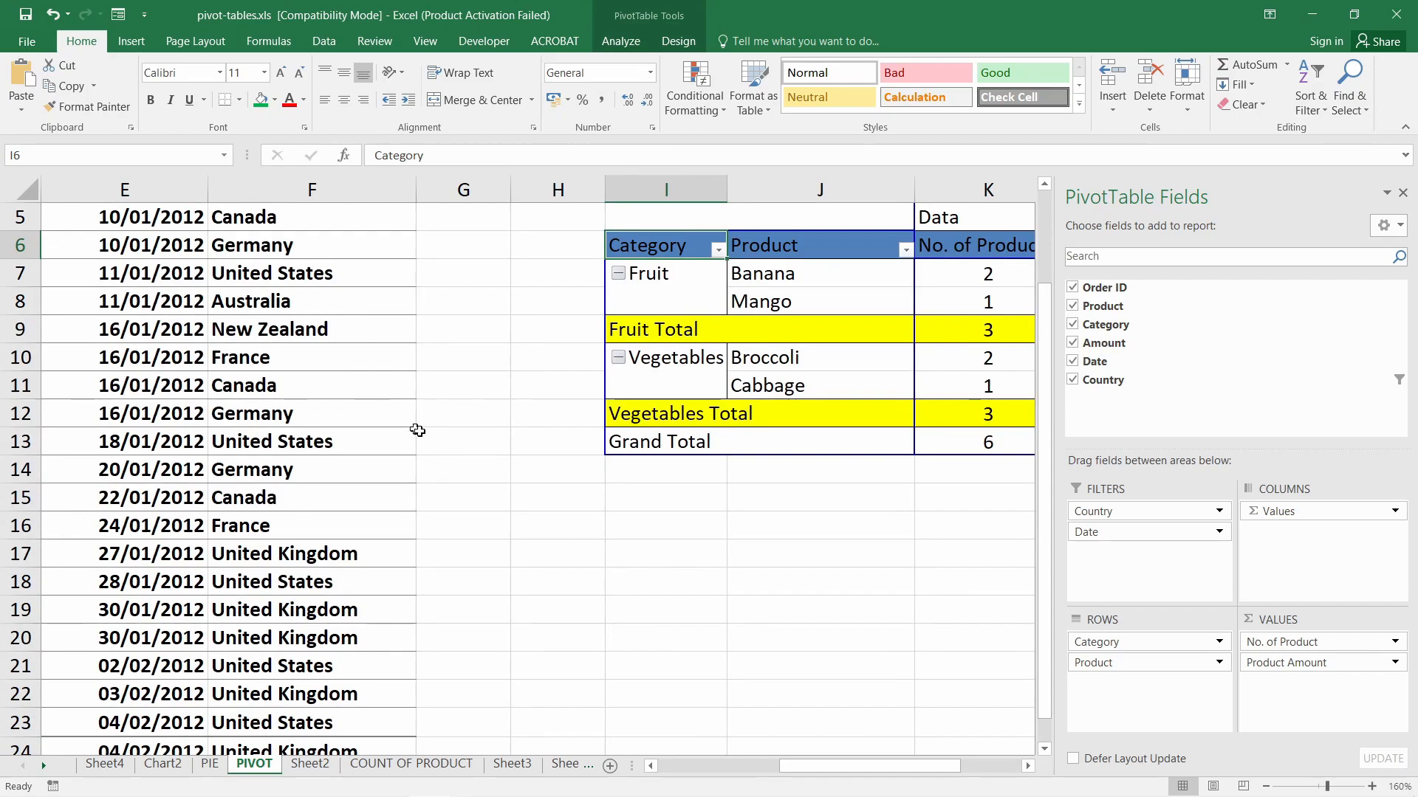
scroll(441, 441, "up", 2)
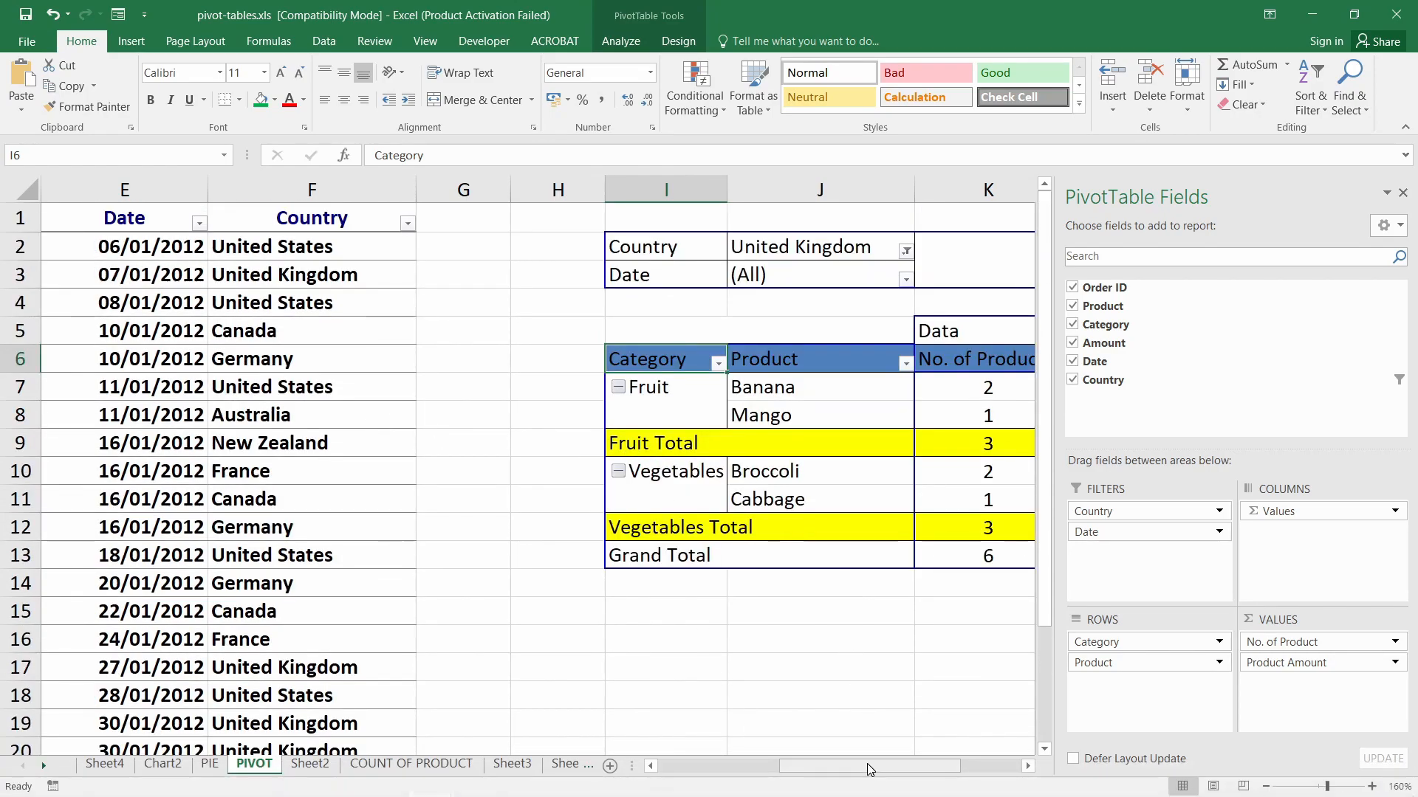
left_click_drag(853, 766, 656, 751)
left_click_drag(112, 246, 677, 243)
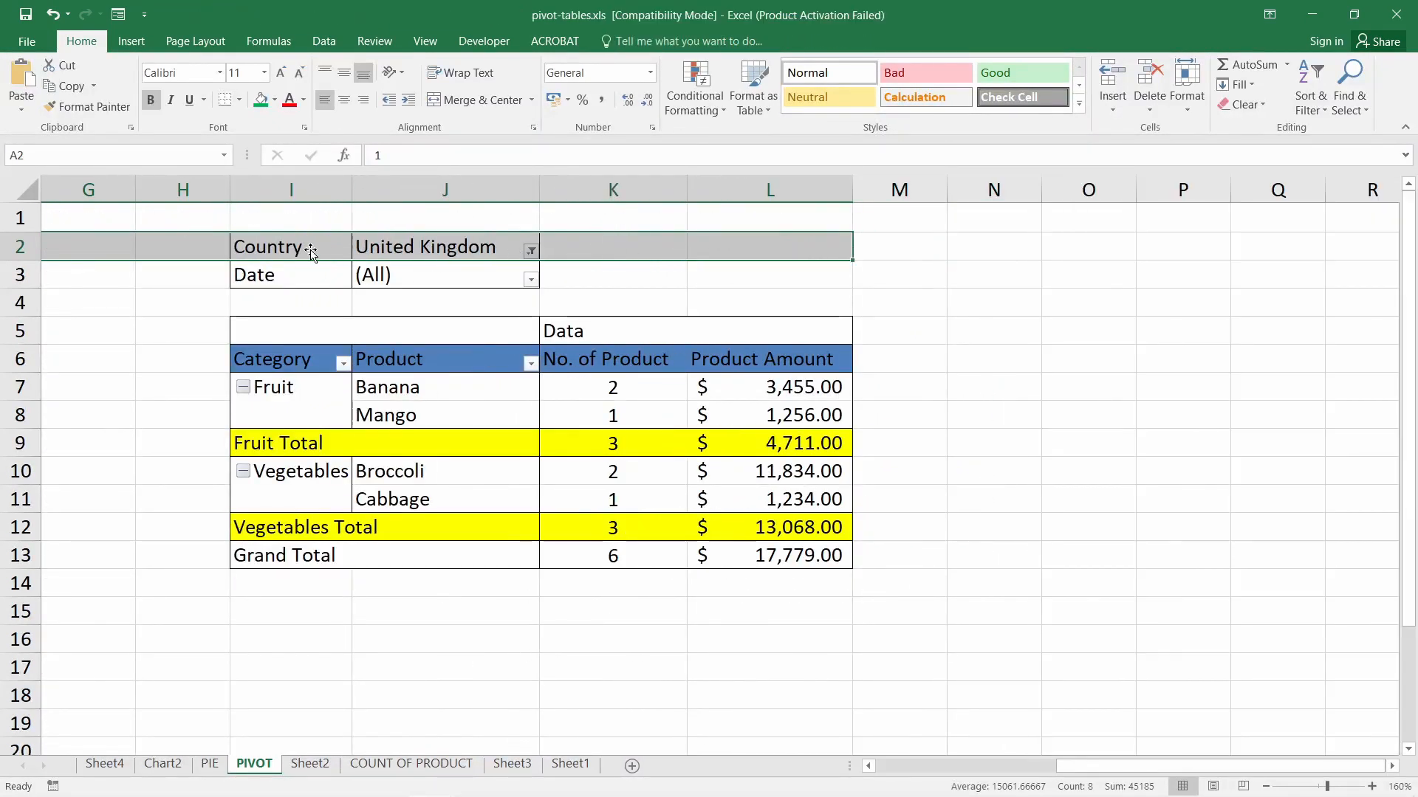
left_click(293, 253)
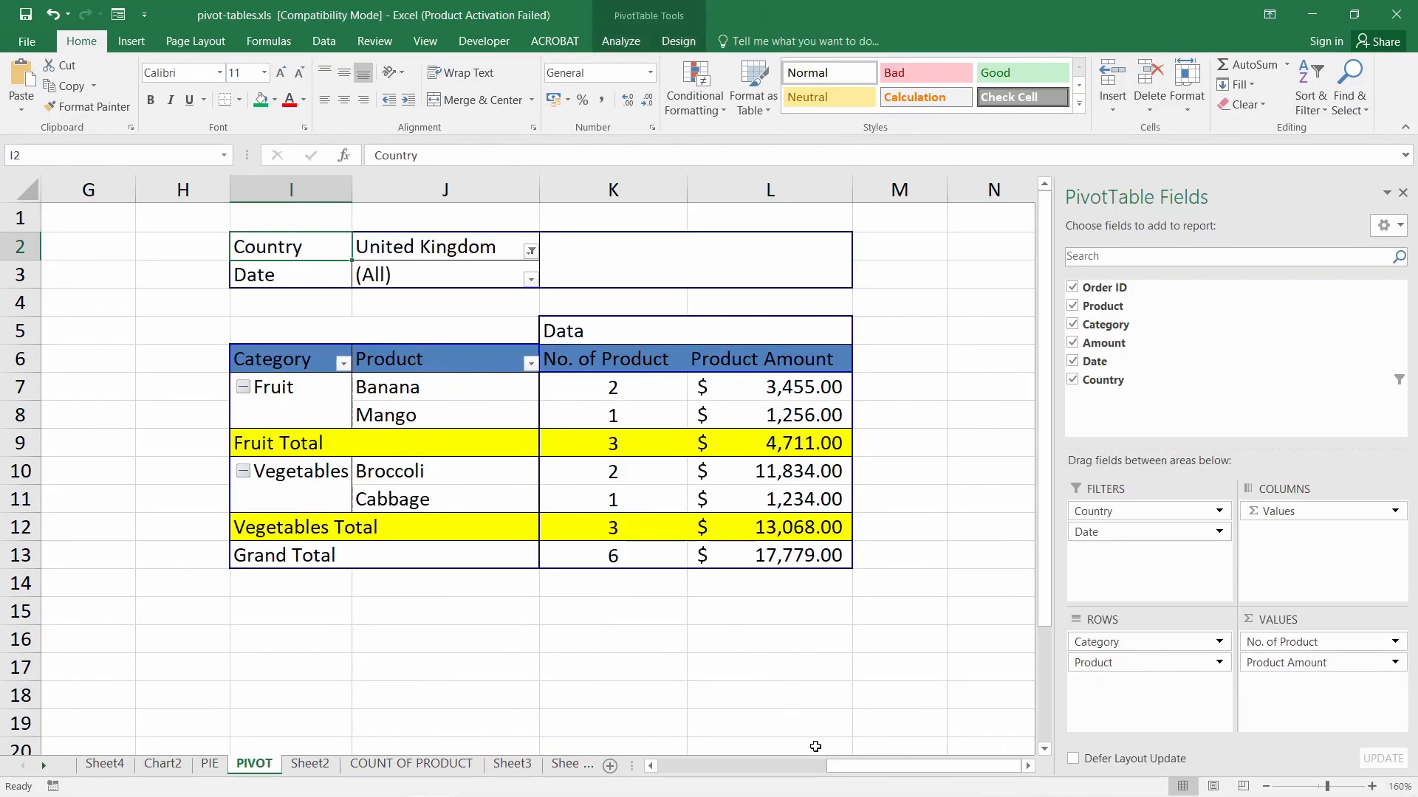
mouse_move(842, 768)
left_mouse_down()
mouse_move(830, 770)
mouse_move(843, 772)
left_mouse_up()
- Examine how the PIVOT sheet's pivot table places Category and Product labels in separate columns, checking the order of the row fields
left_click(308, 417)
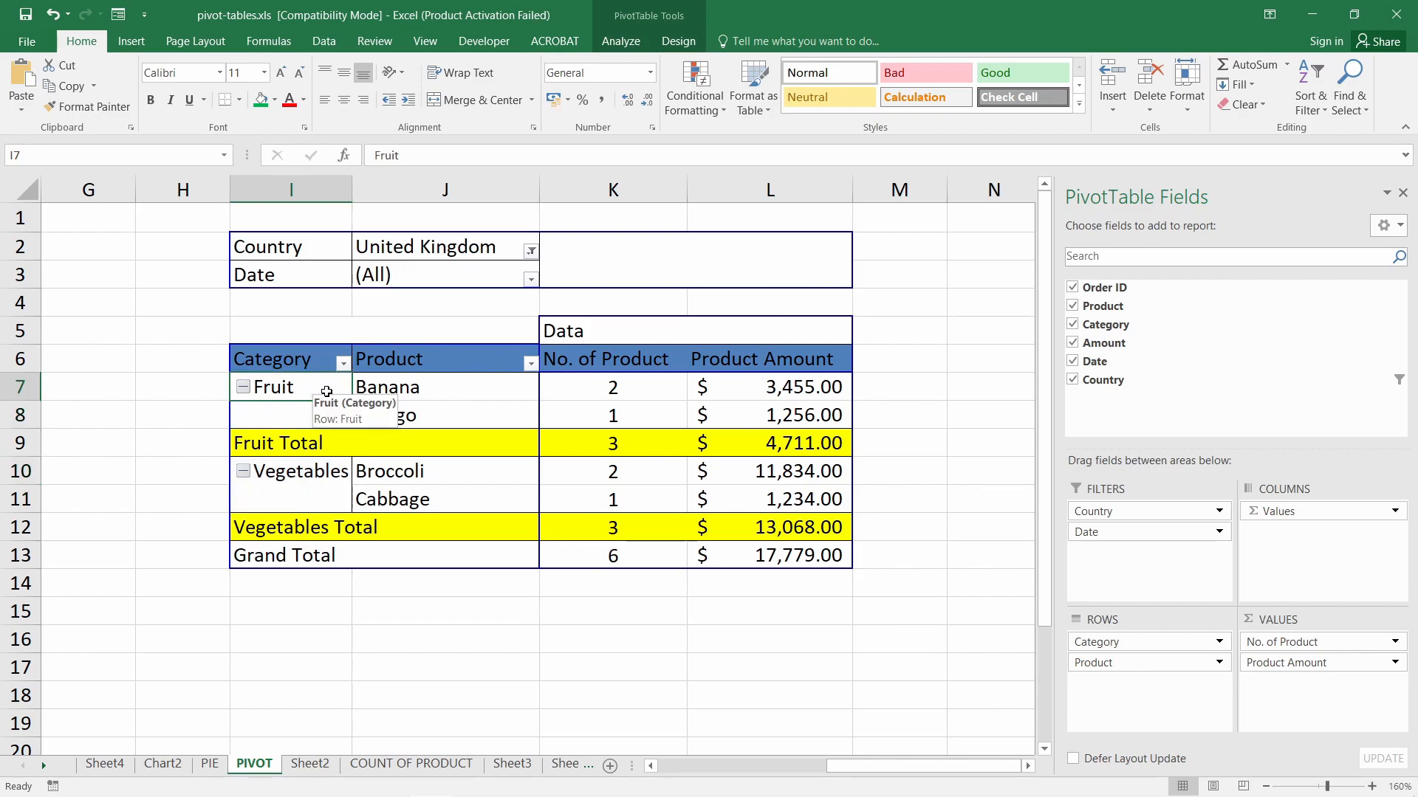
left_click(304, 391)
left_click(303, 413)
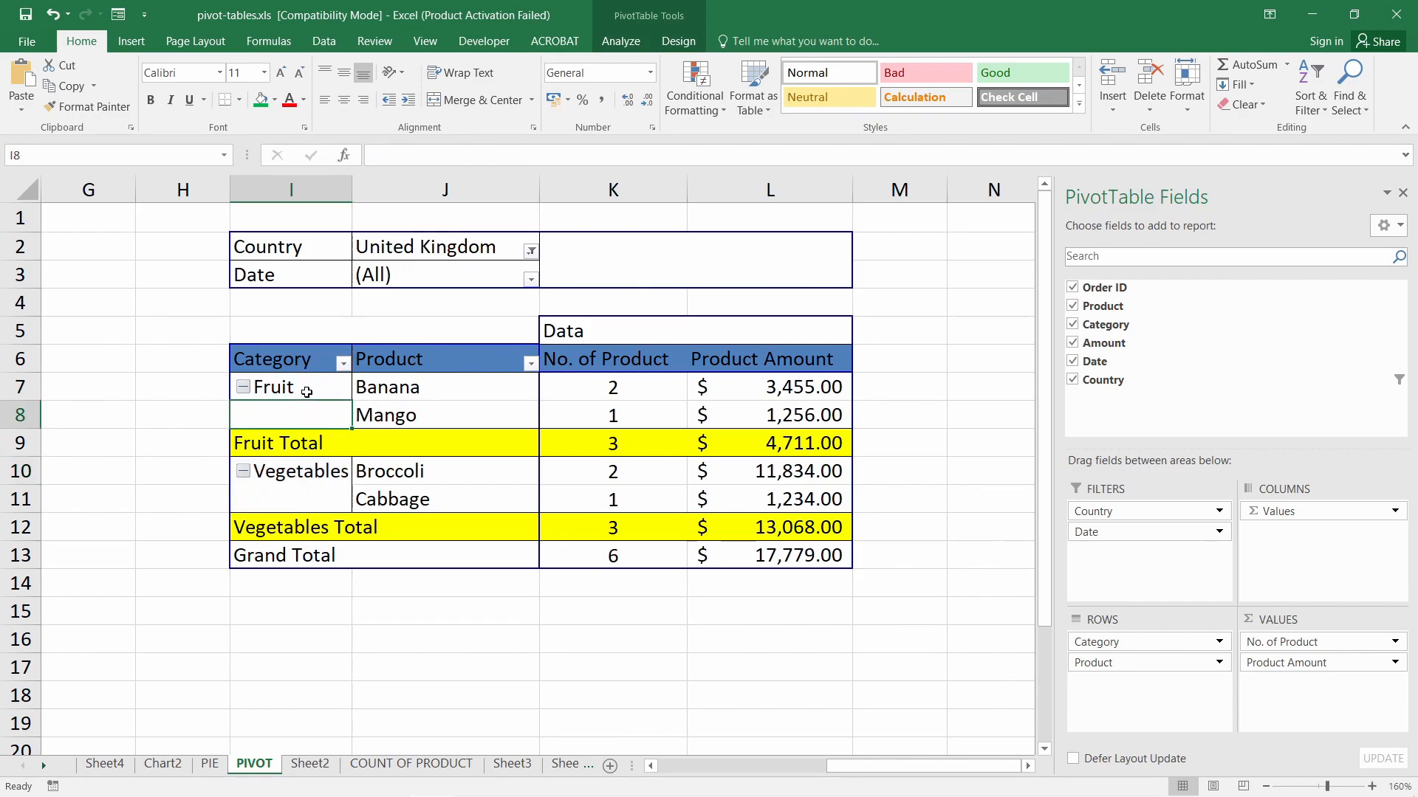
left_click(307, 392)
left_click(428, 349)
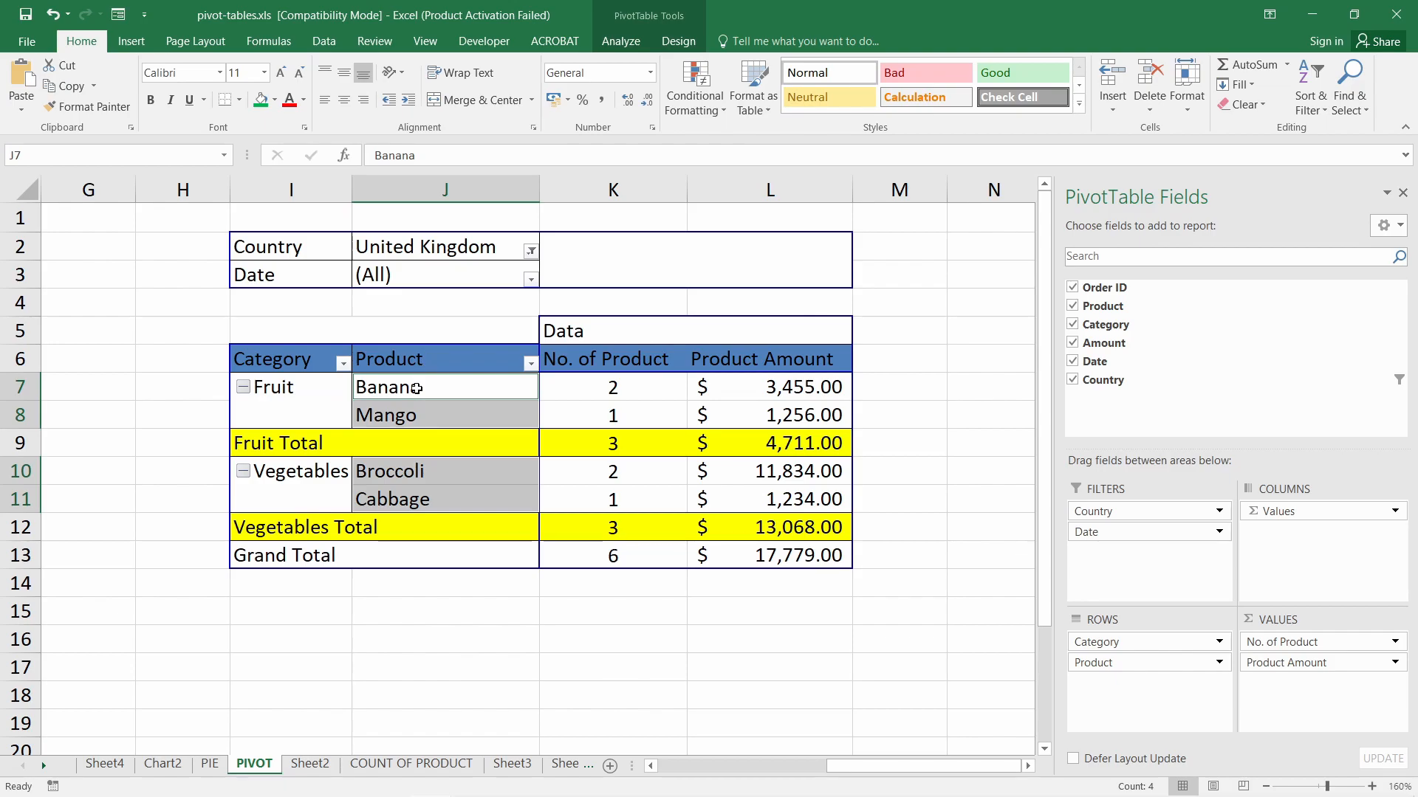
left_click(417, 389)
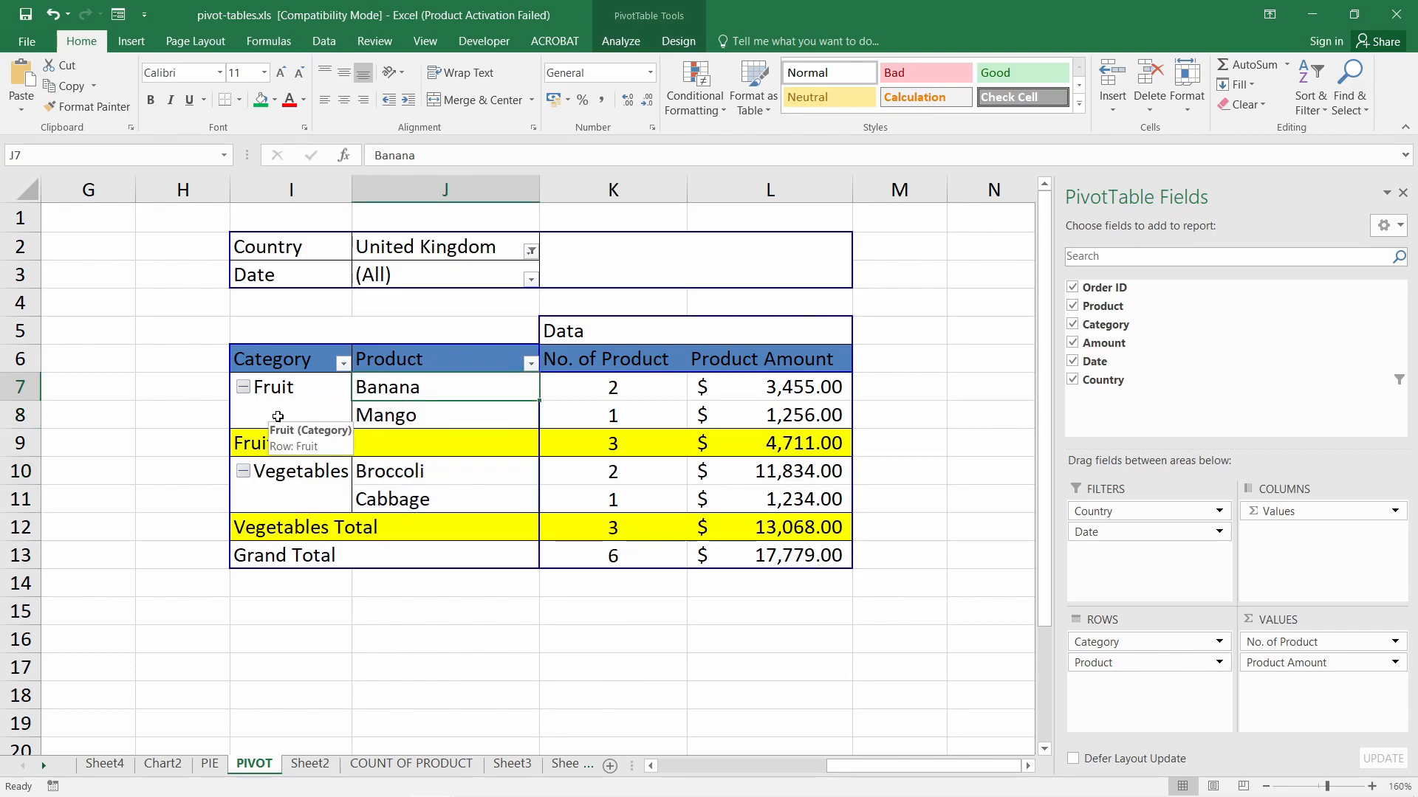
left_click_drag(1130, 662, 1157, 686)
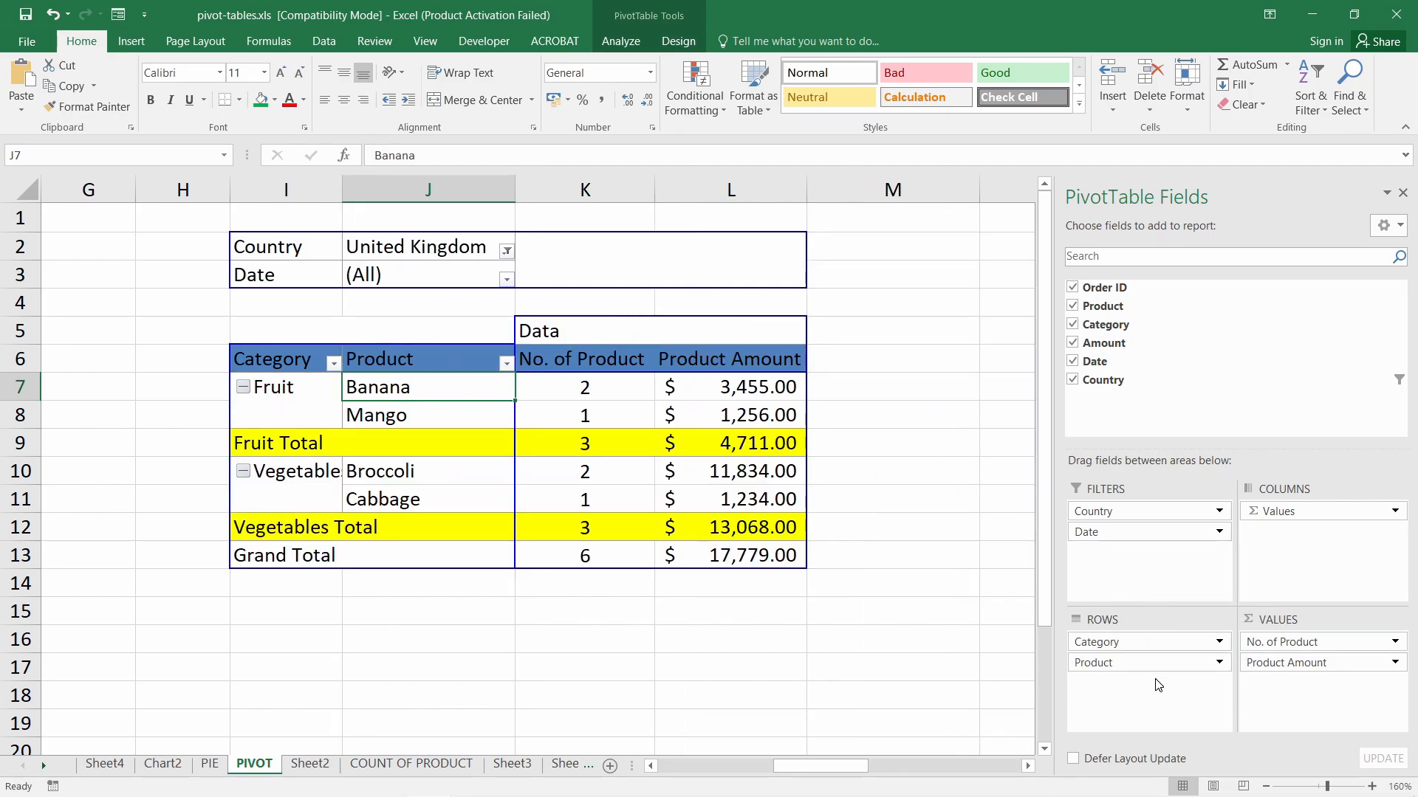
left_click(280, 397)
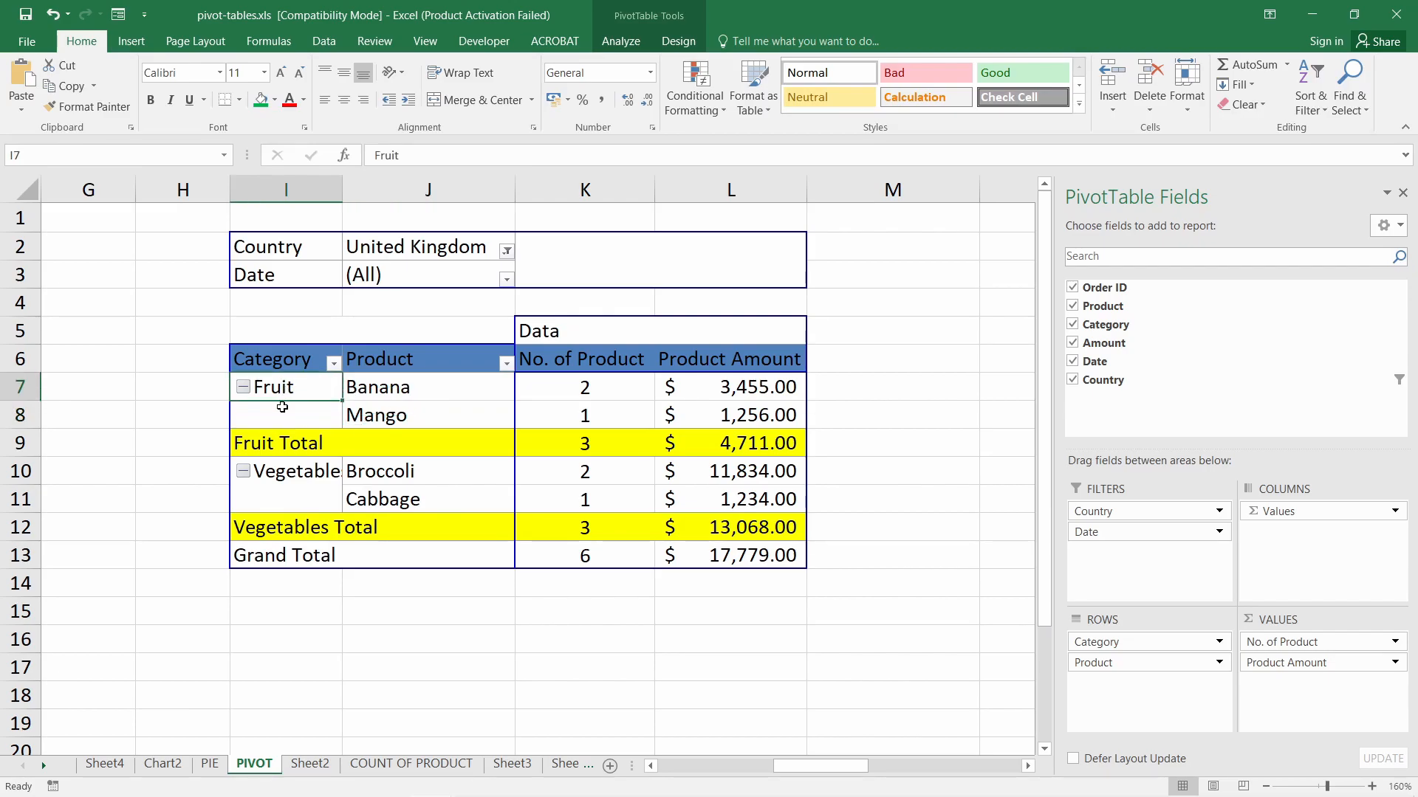
left_click(448, 386)
- View Sheet3 of pivot-tables.xls, switch to pivot-tables.xlsx, and examine the product labels from Apple to Orange under Fruit on its Sheet3
mouse_move(515, 770)
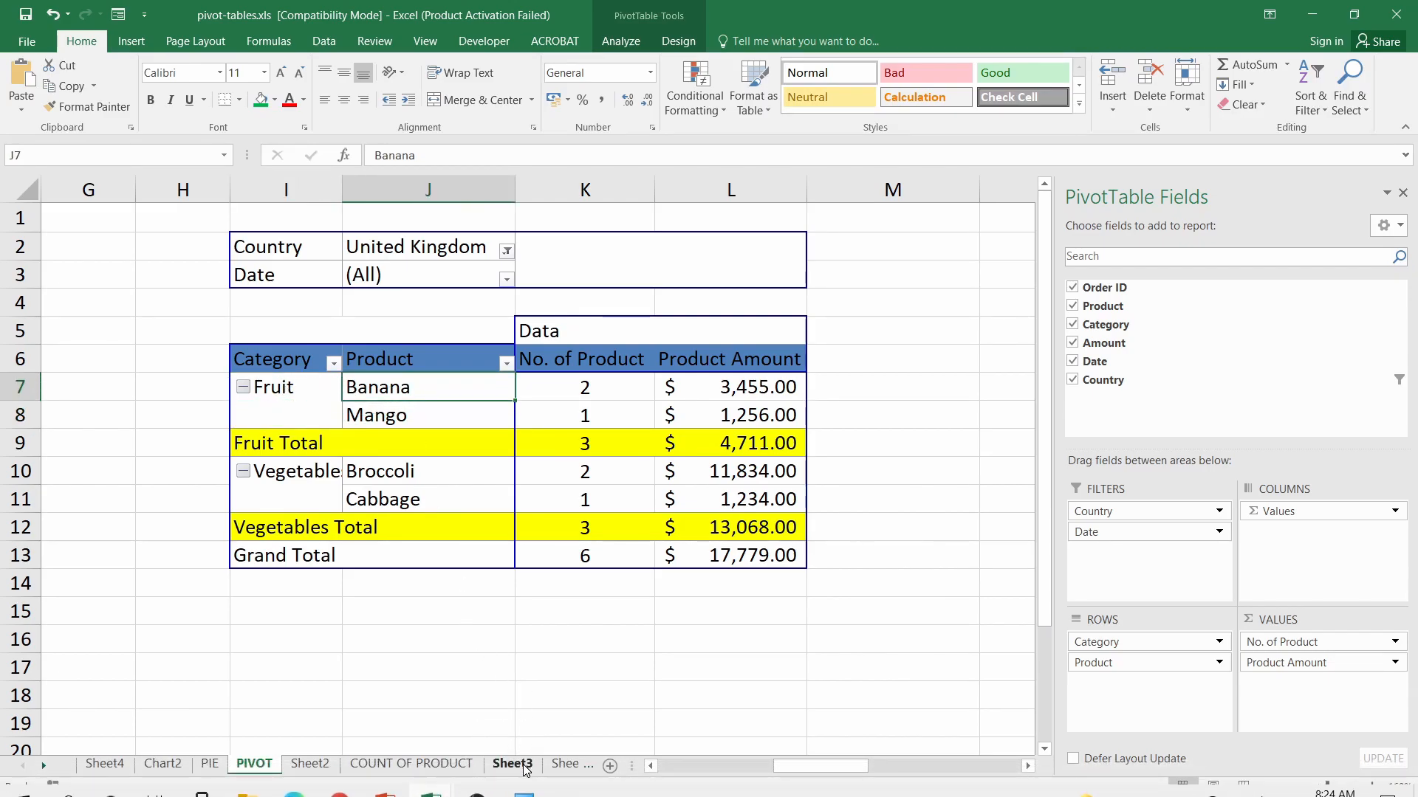
left_click(523, 768)
mouse_move(439, 781)
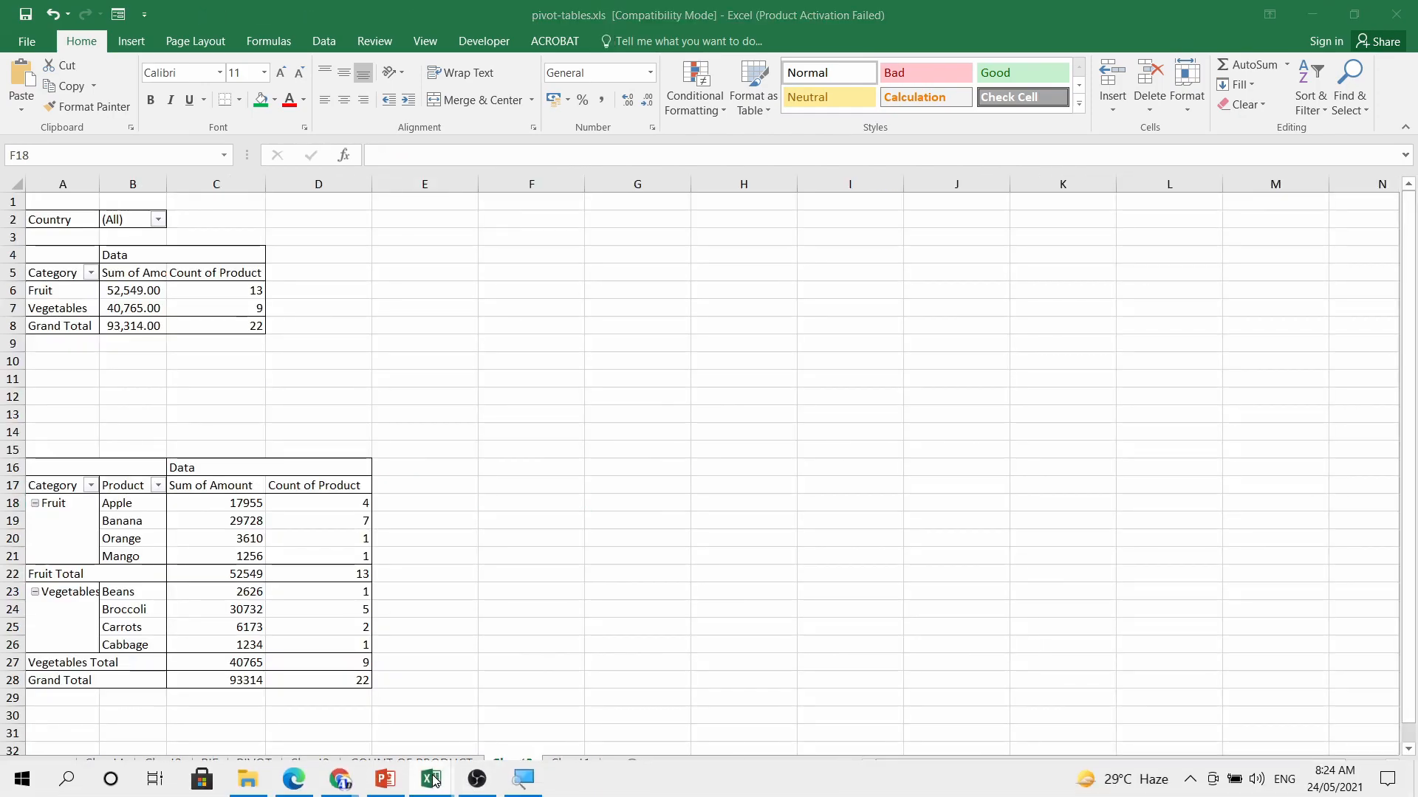
left_click(607, 668)
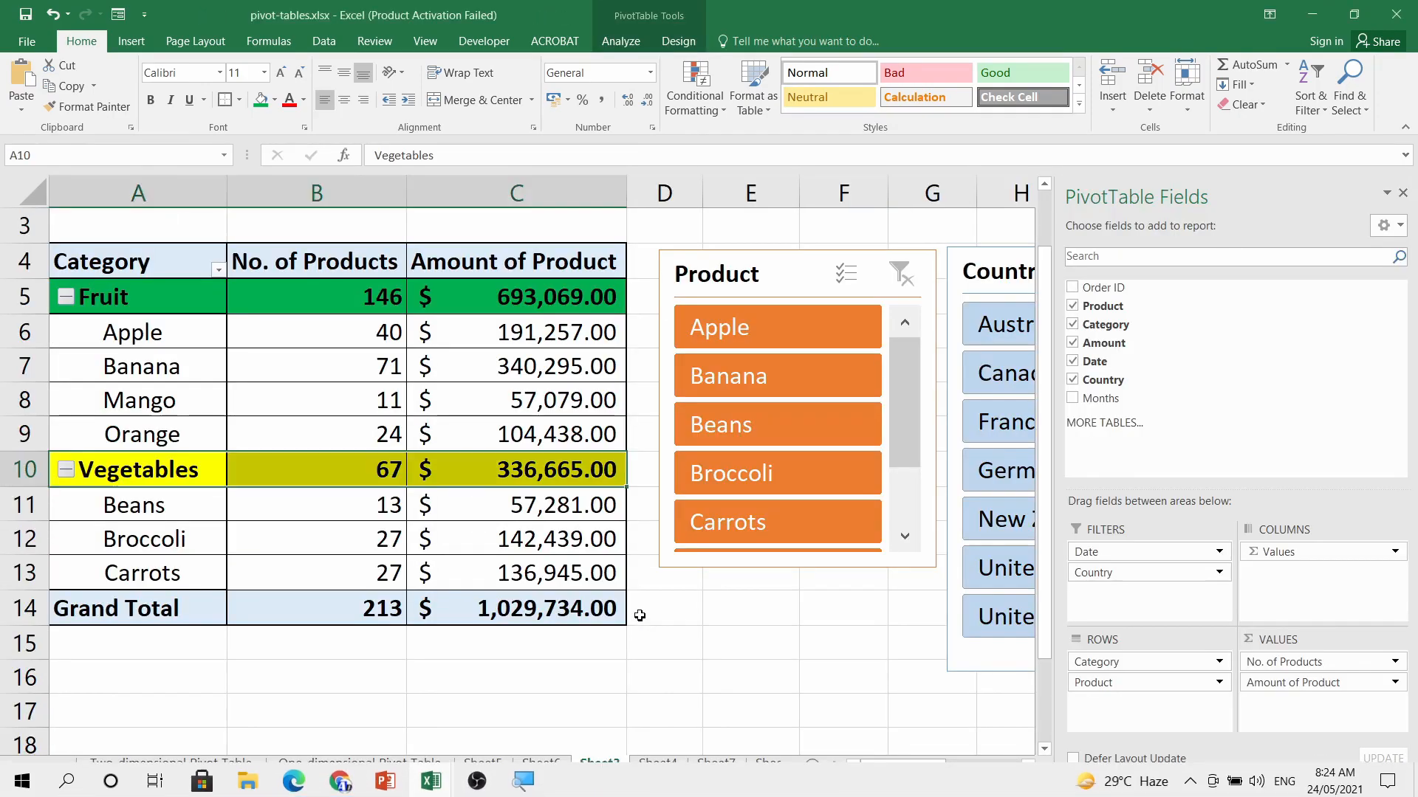
left_click(164, 318)
left_click_drag(152, 334, 147, 423)
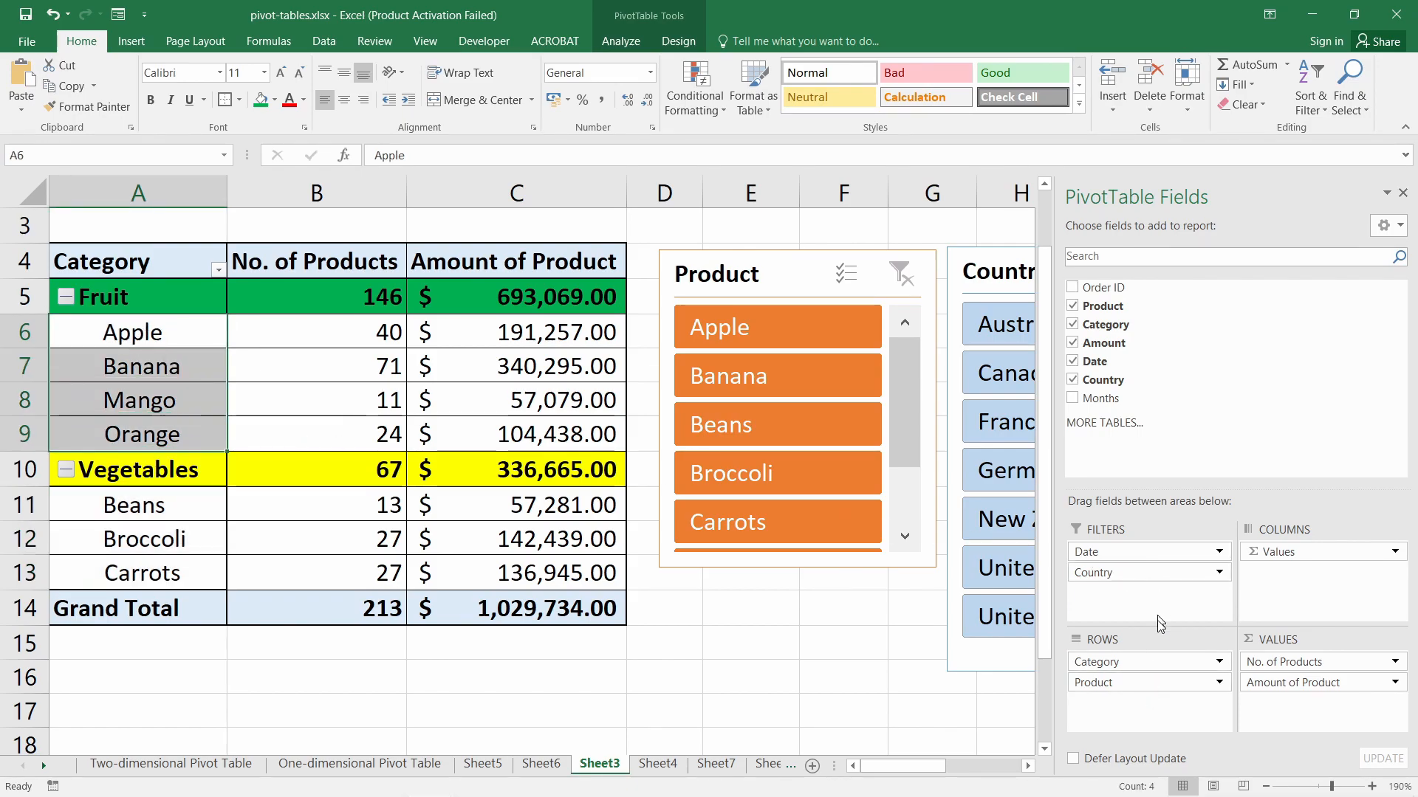
- Switch back to pivot-tables.xls and examine the Product labels and Apple row in Sheet3's lower pivot table
mouse_move(431, 779)
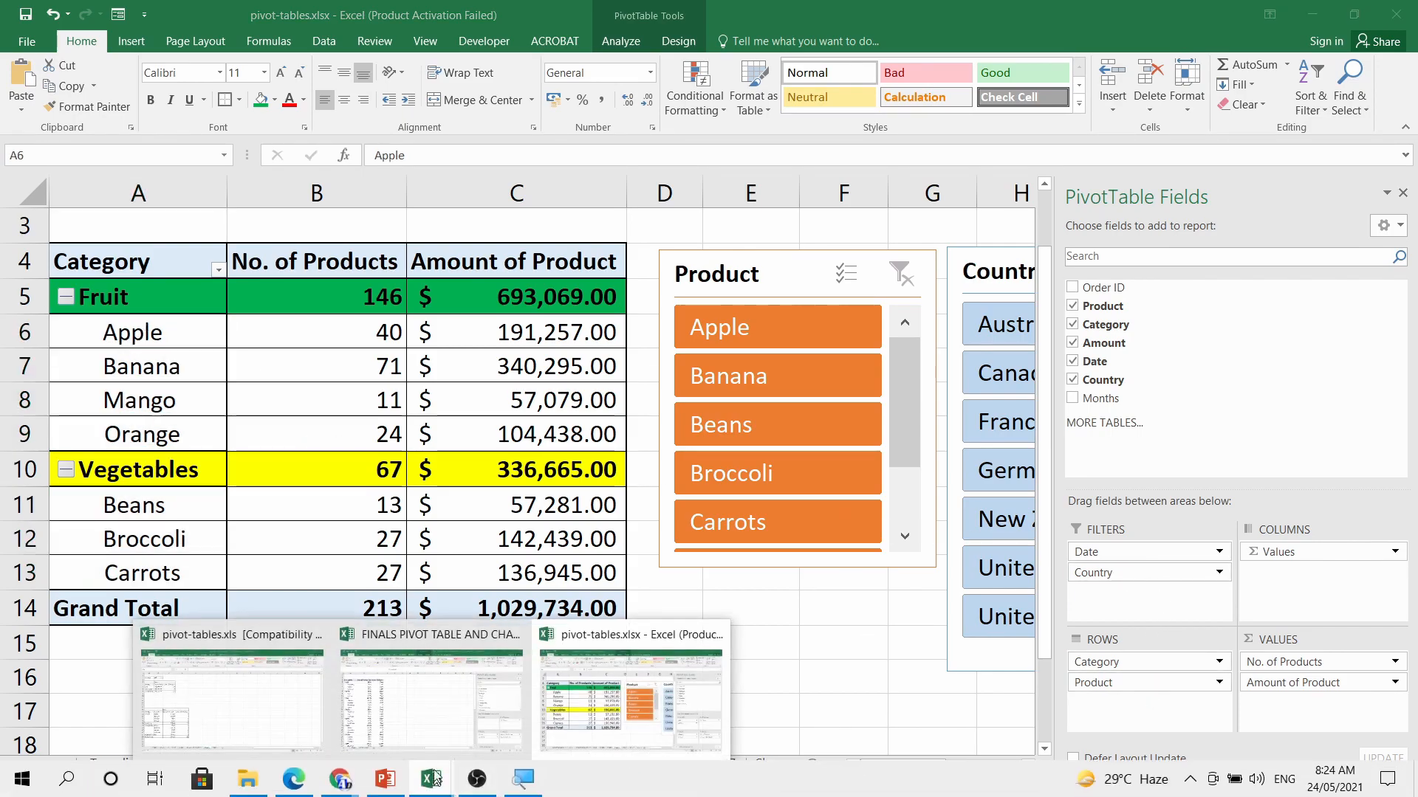
left_click(237, 669)
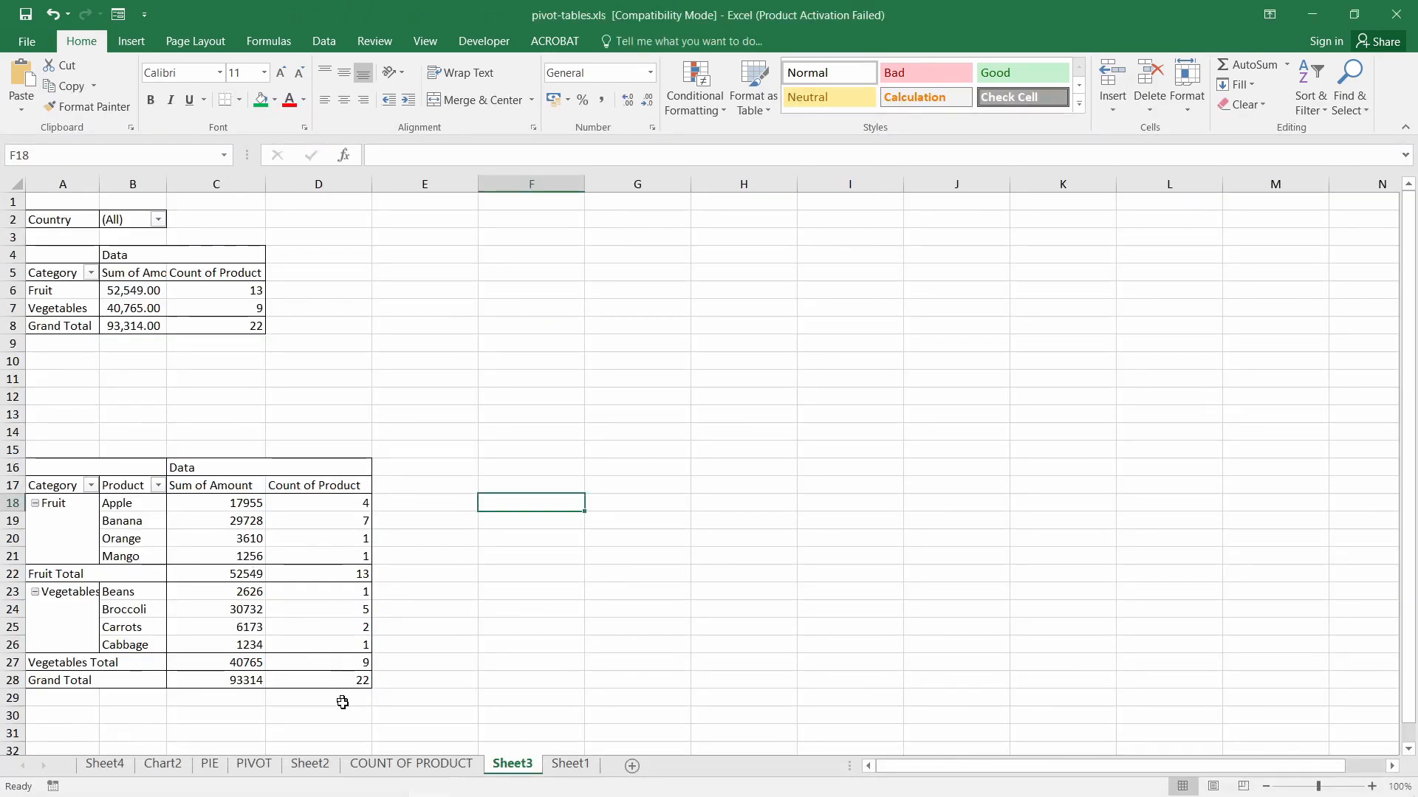
double_click(126, 499)
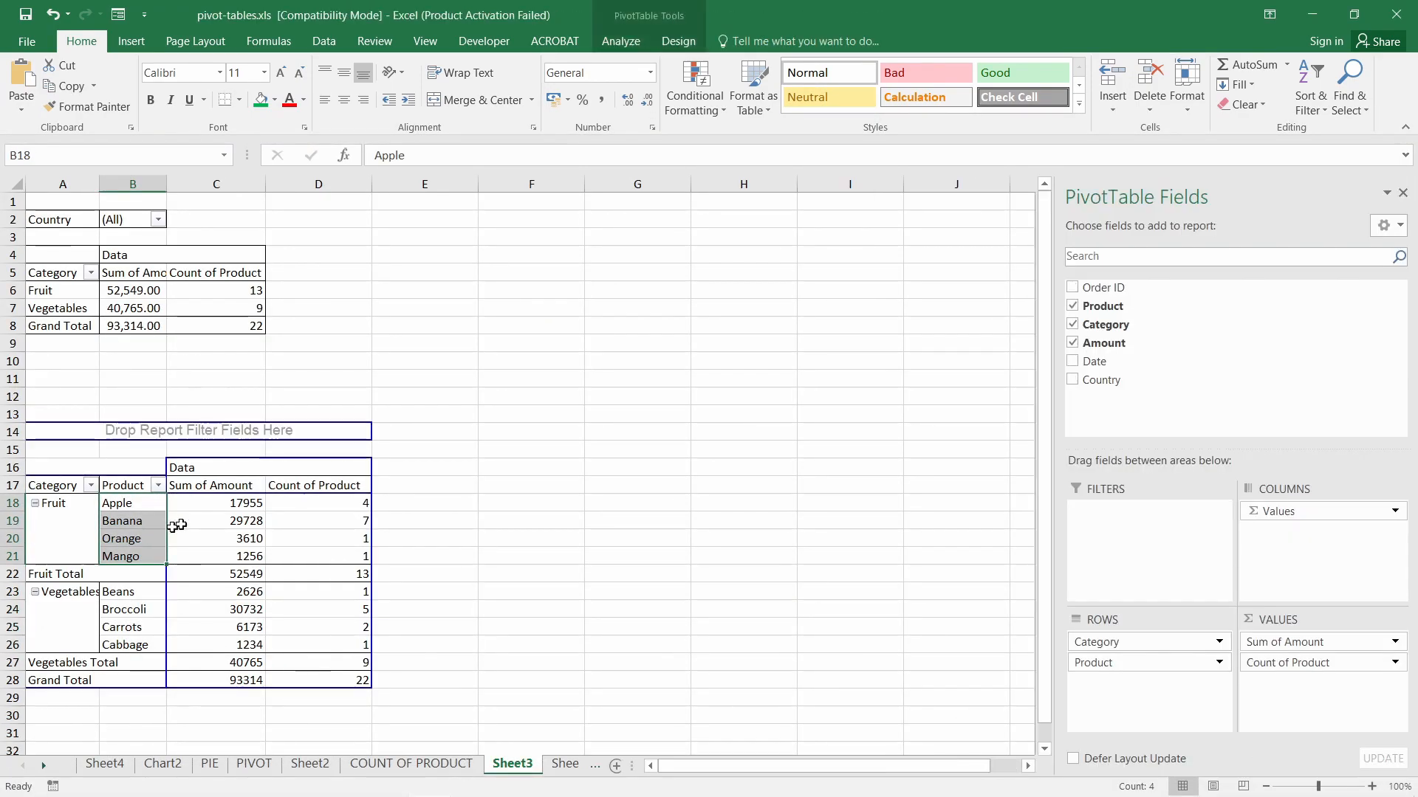
scroll(524, 374, "up", 4)
scroll(524, 384, "down", 3)
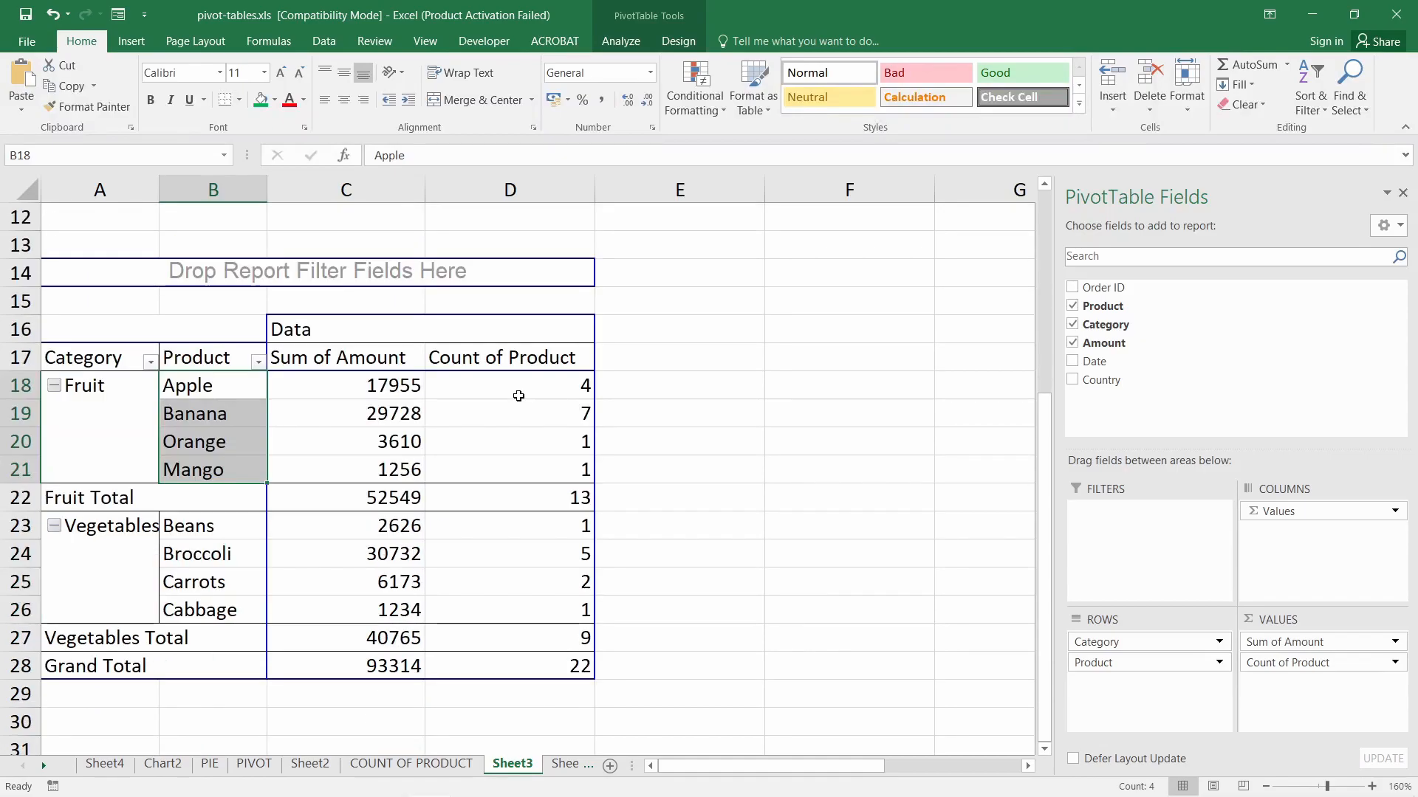
left_click(191, 305)
left_click_drag(190, 305, 226, 384)
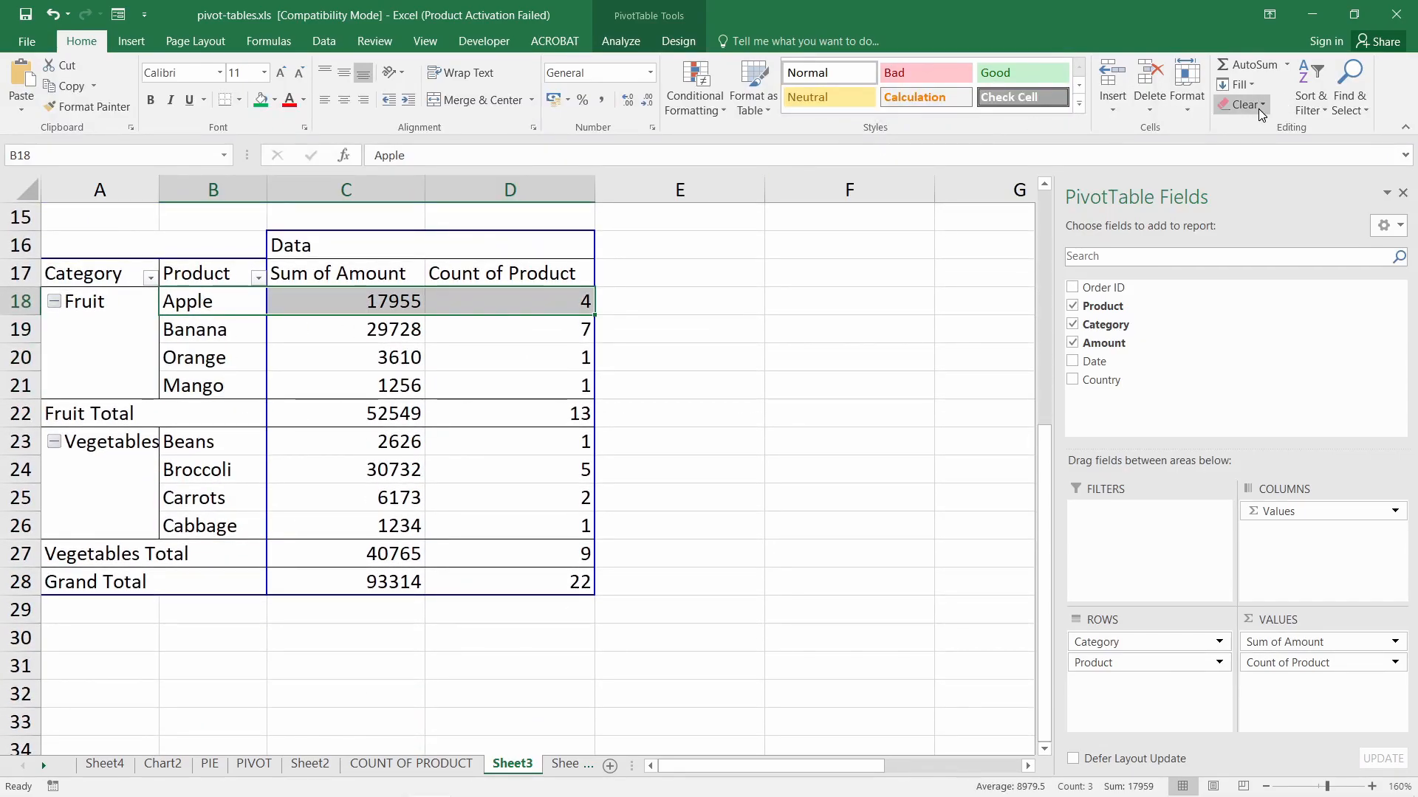
left_click(815, 347)
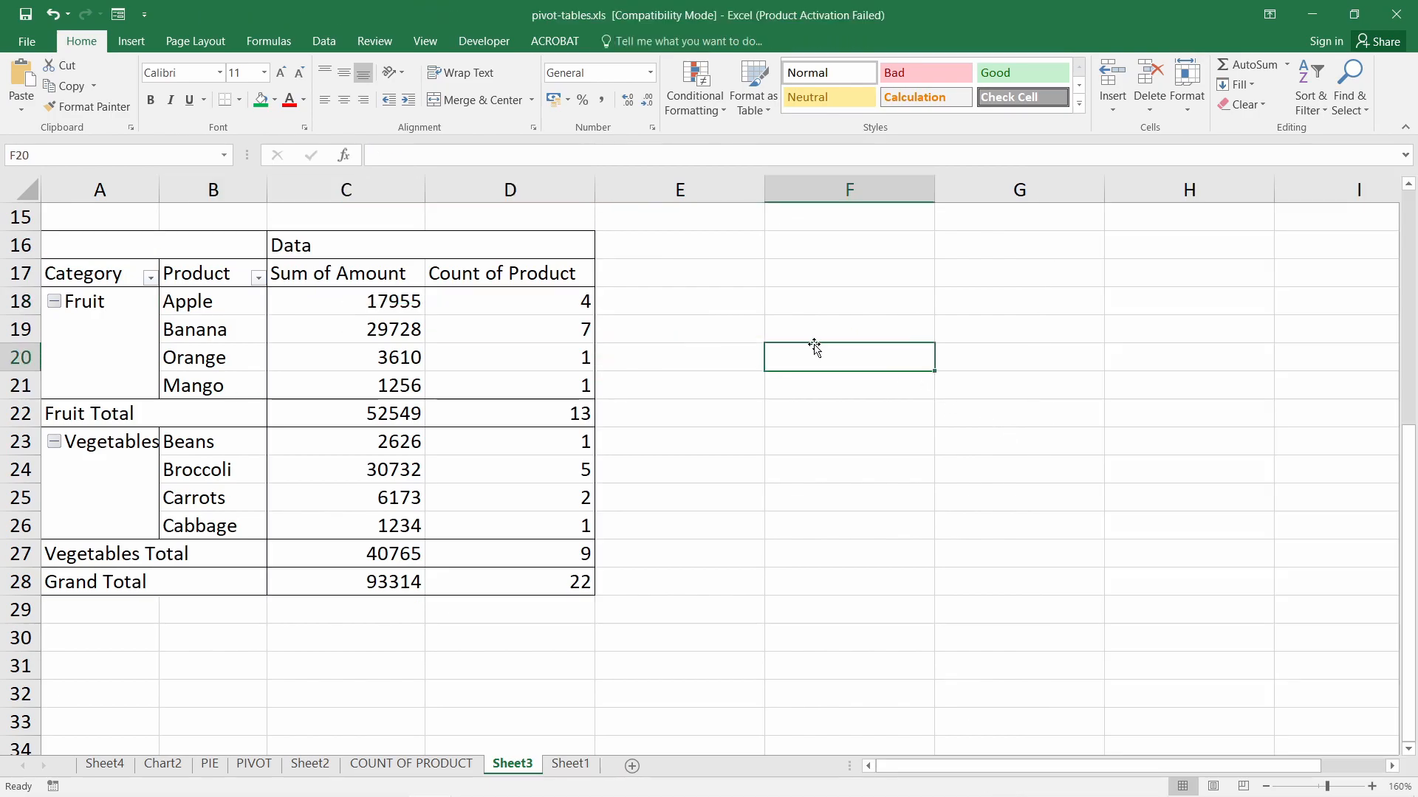
left_click(827, 308)
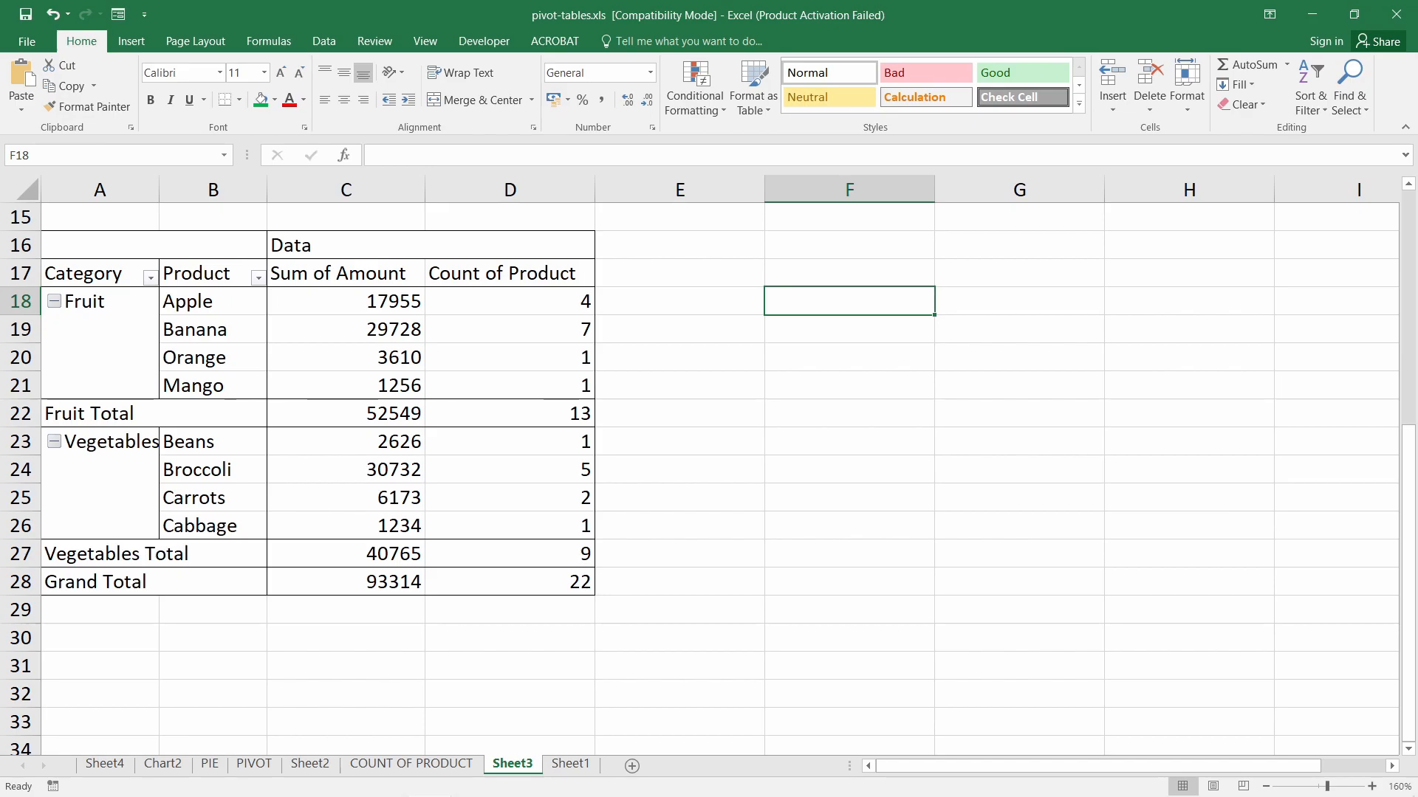
left_click(683, 373)
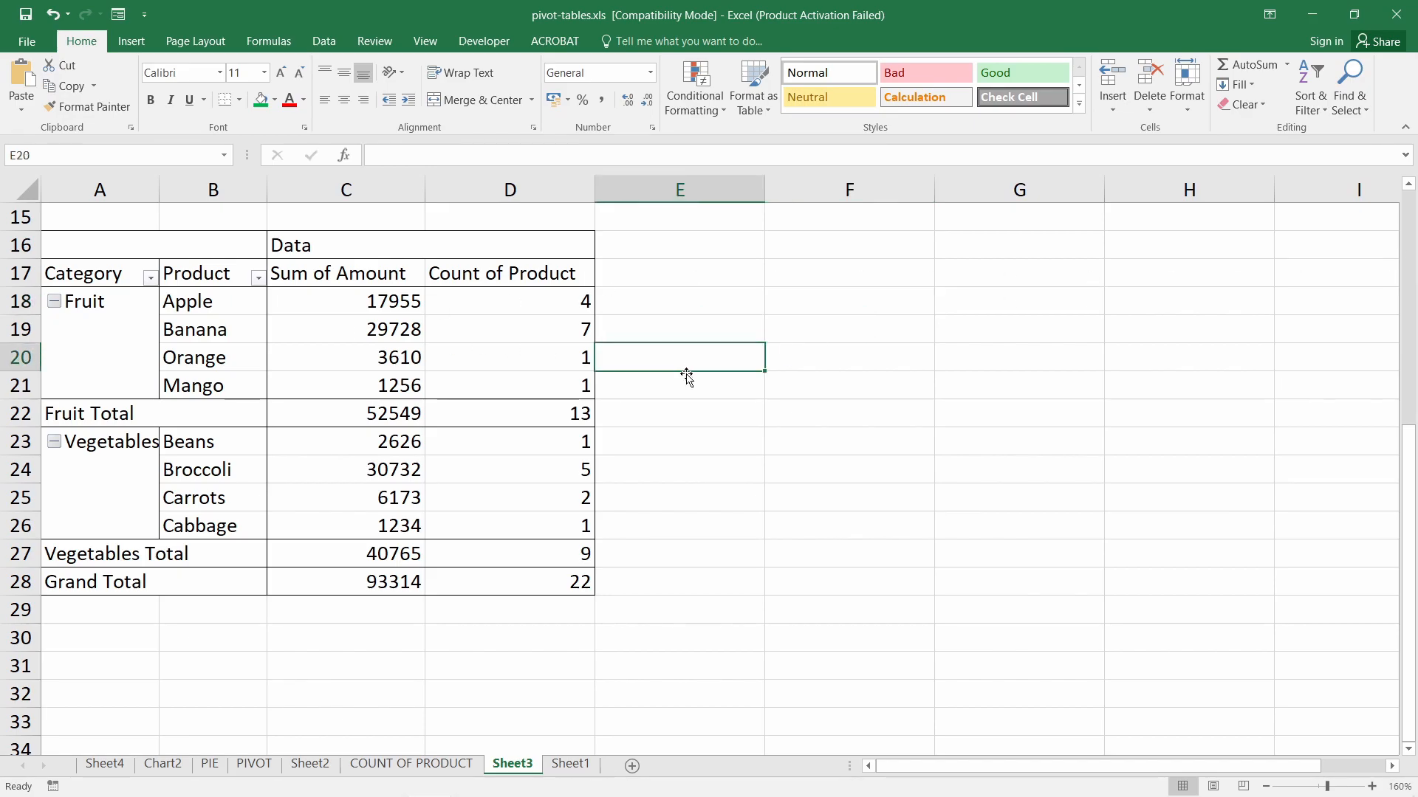